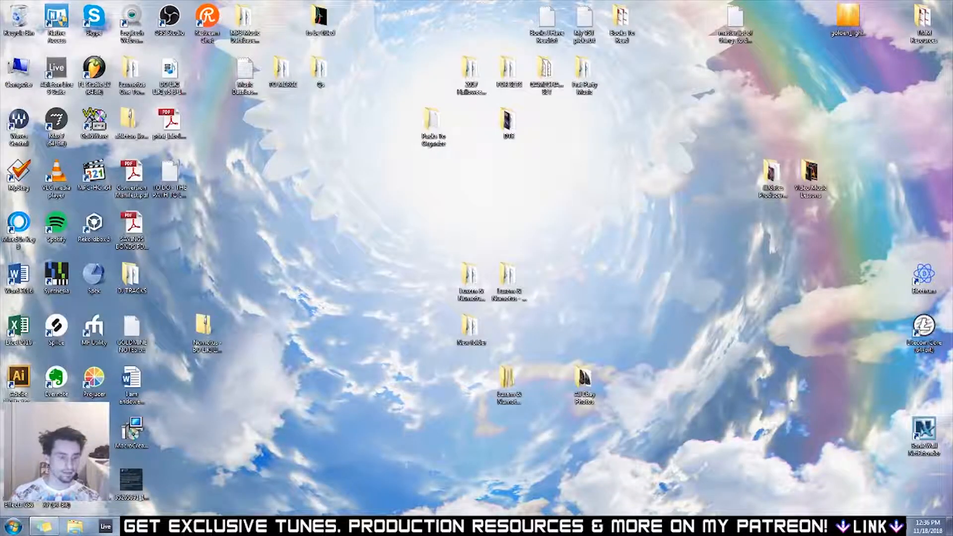
Switch to Ableton Live and review the Choir track's Kontakt instrument settings
key("super+d")
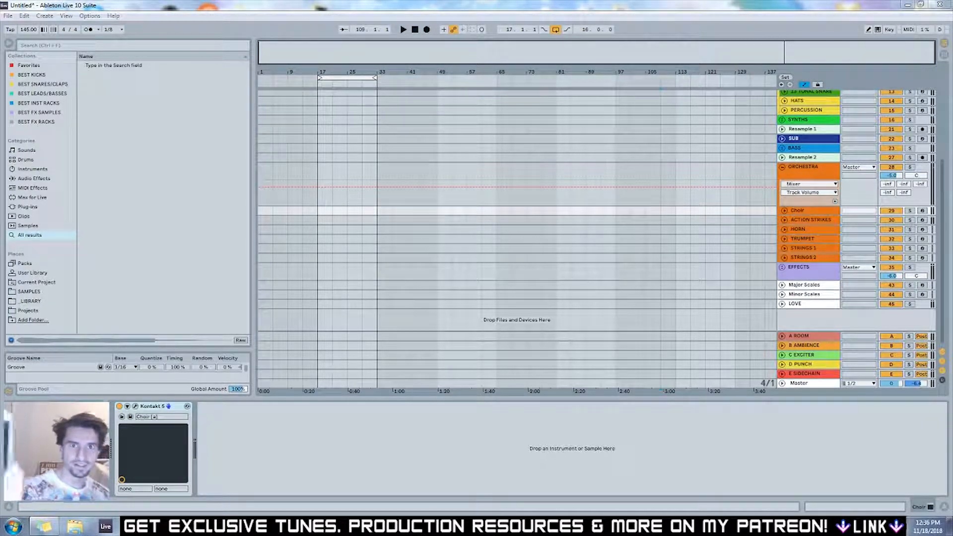
left_click(813, 212)
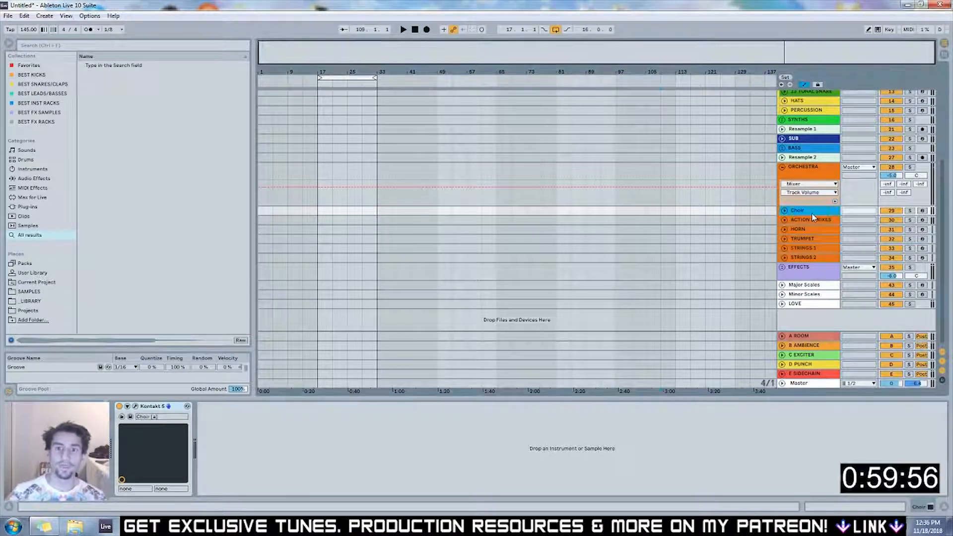
left_click(135, 407)
left_click_drag(560, 35, 551, 64)
mouse_move(696, 114)
left_mouse_down()
mouse_move(694, 213)
mouse_move(701, 117)
mouse_move(697, 125)
left_mouse_up()
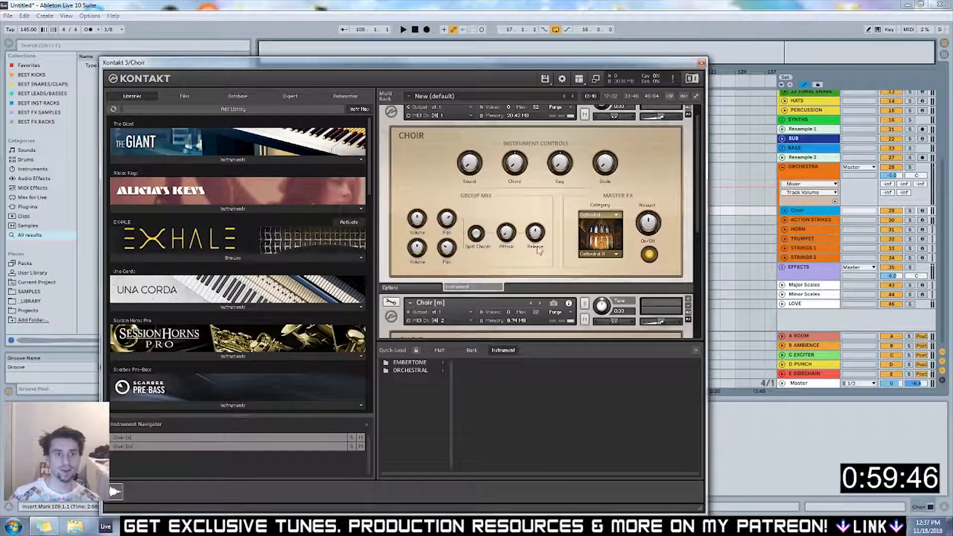
left_click_drag(693, 157, 695, 187)
left_click(701, 63)
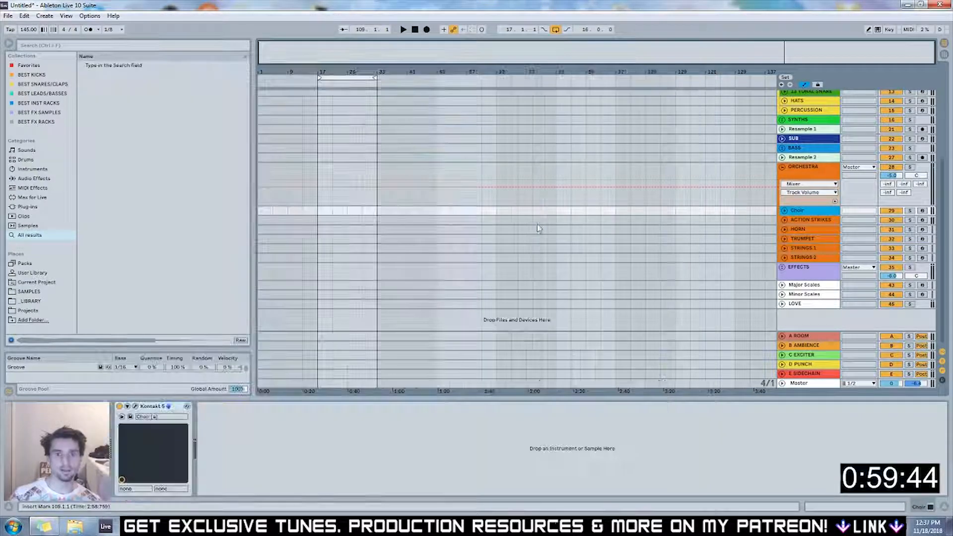
Try the favorite clip Minor Prog 5 on the Choir track at bar 17, replace it with Minor Prog 7, and unfold the track
left_click(30, 66)
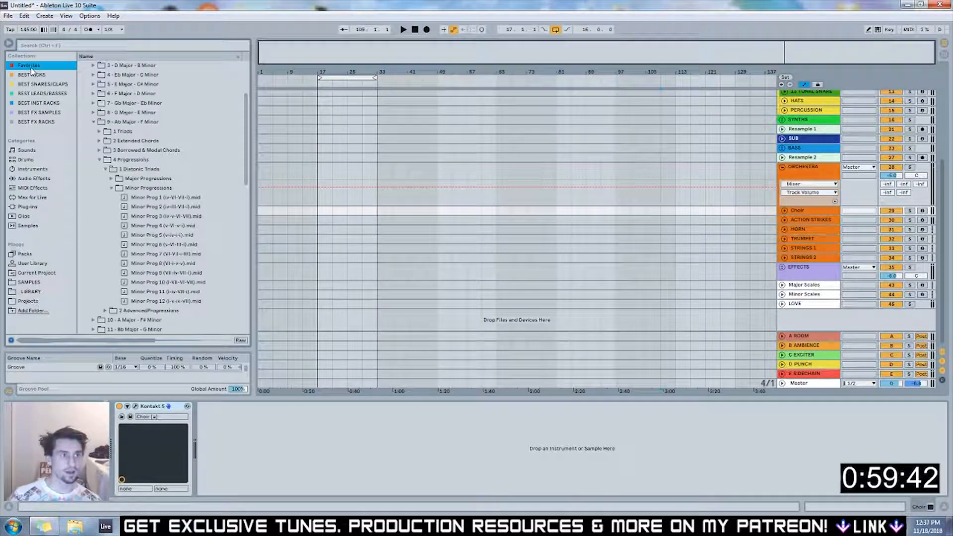
scroll(168, 199, "down", 2)
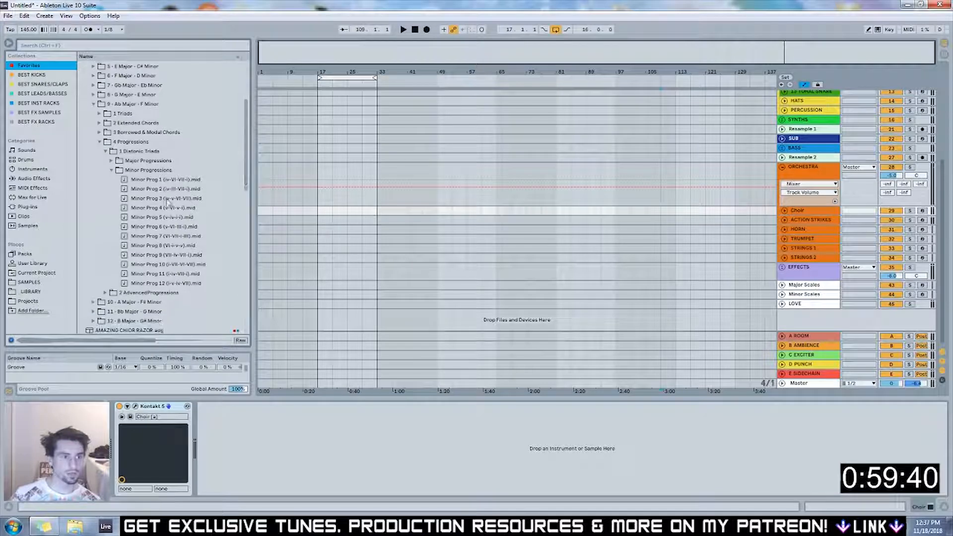
left_click_drag(154, 219, 320, 212)
key("space")
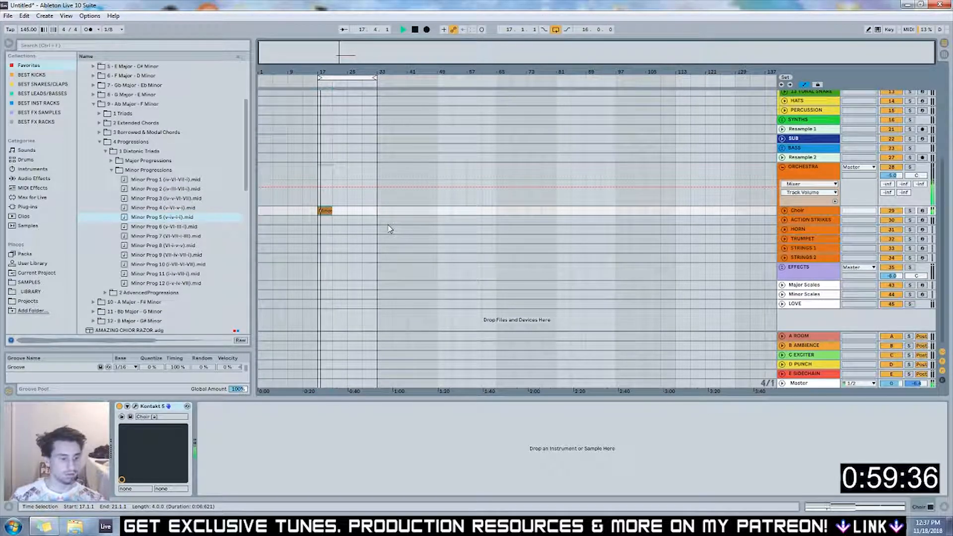
key("space")
left_click_drag(164, 235, 322, 213)
key("space")
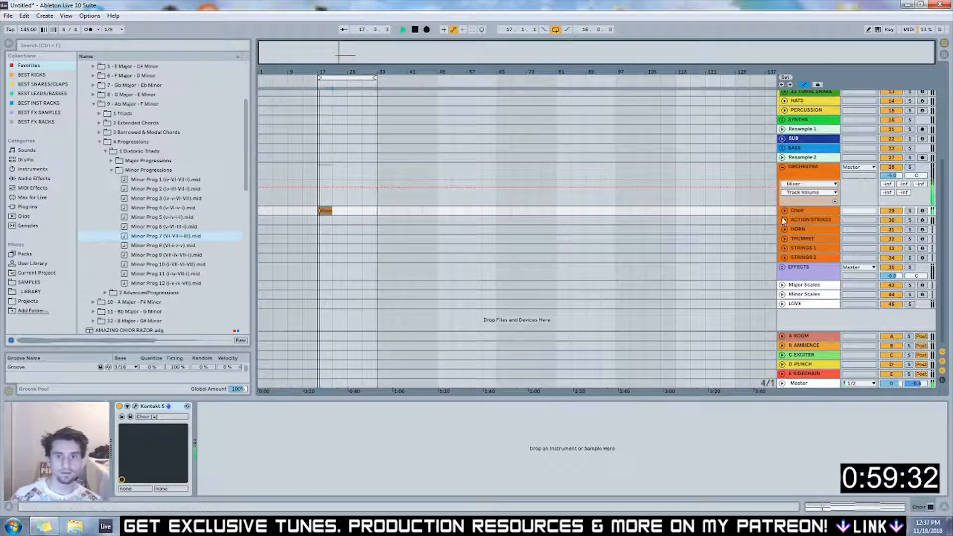
left_click(784, 210)
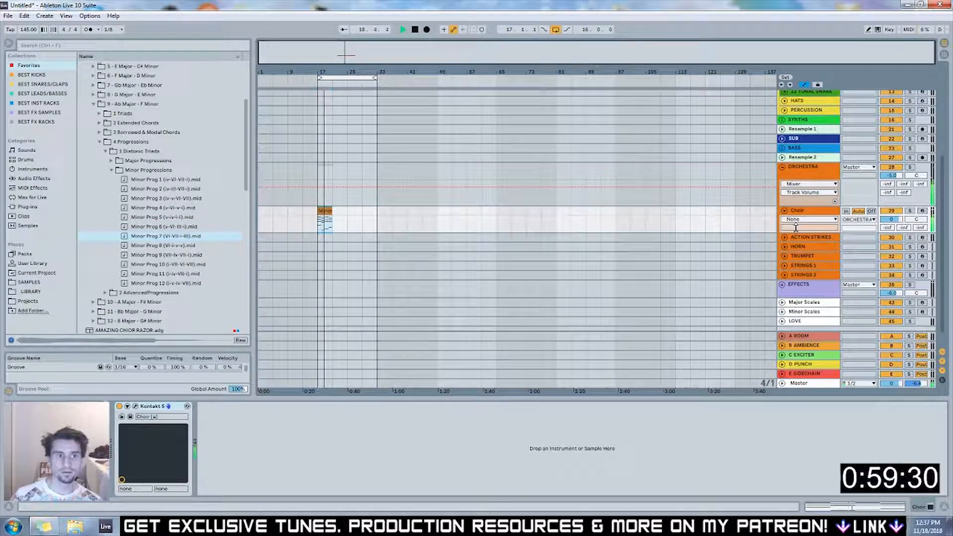
Duplicate the Minor Prog 7 clip three times on the Choir track to fill bars 17 to 33
left_click(324, 210)
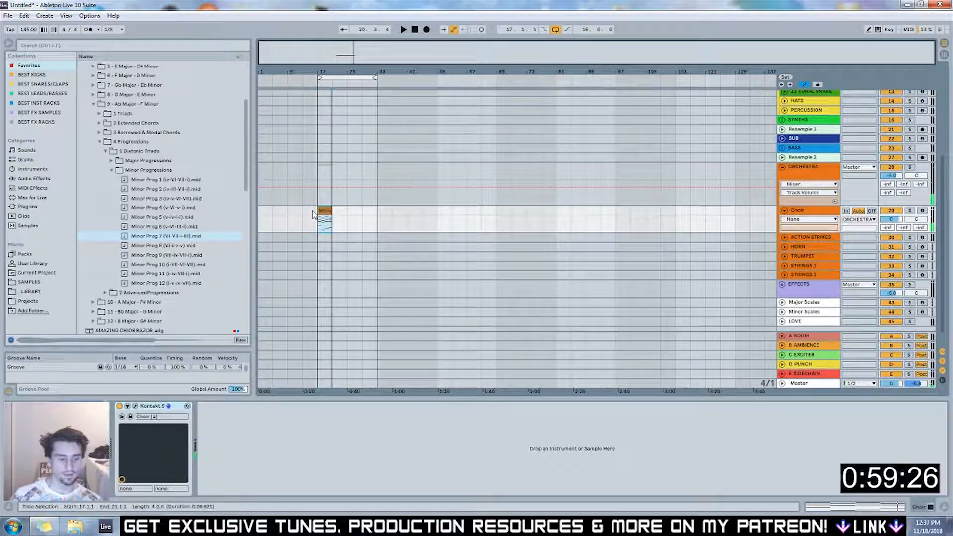
key("ctrl+d")
key("ctrl+d")
key("ctrl+d")
Copy the four Choir clips to the 25 MIDI track in the BASS group at bar 17 and unfold that track
left_click(327, 213)
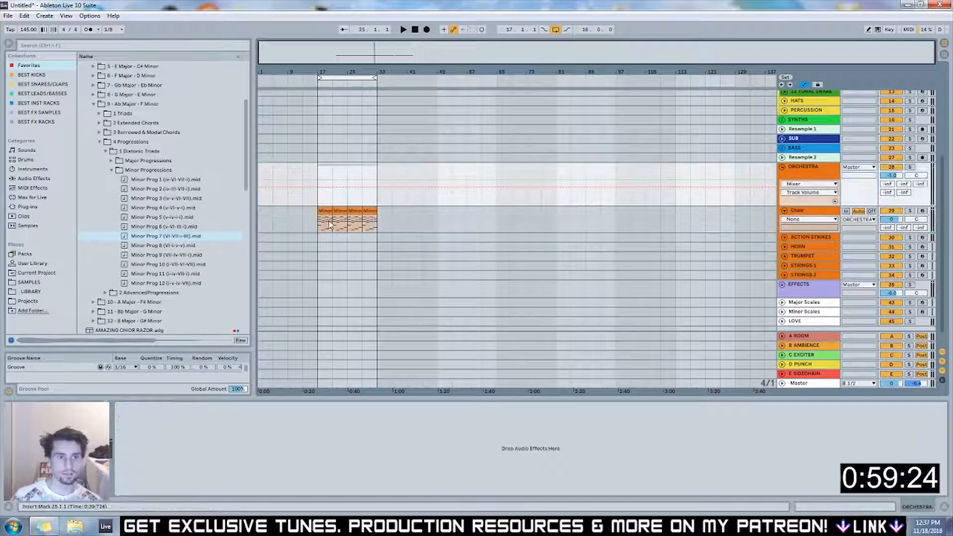
left_click(368, 211, "shift")
left_click_drag(368, 210, 371, 169)
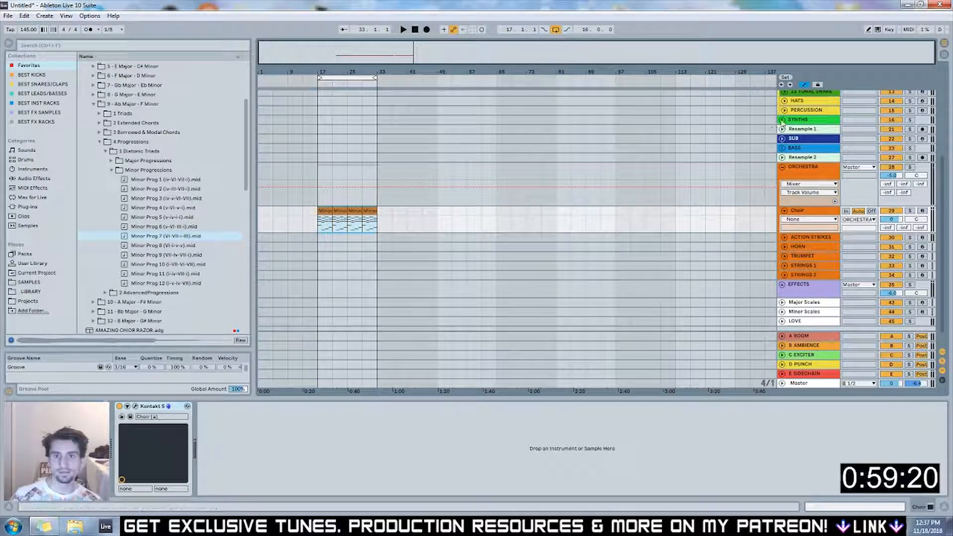
left_click(782, 149)
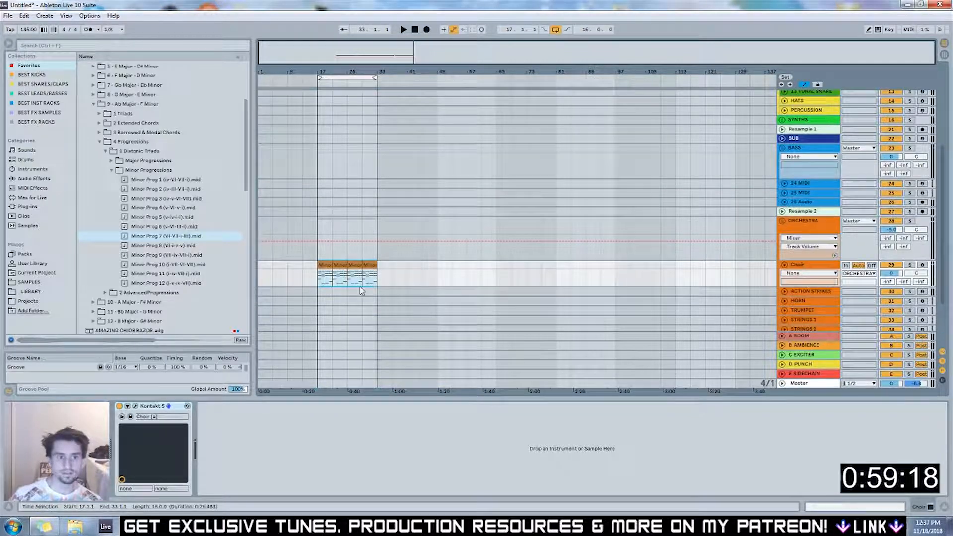
left_click_drag(332, 268, 334, 196)
left_click(531, 202)
left_click(784, 193)
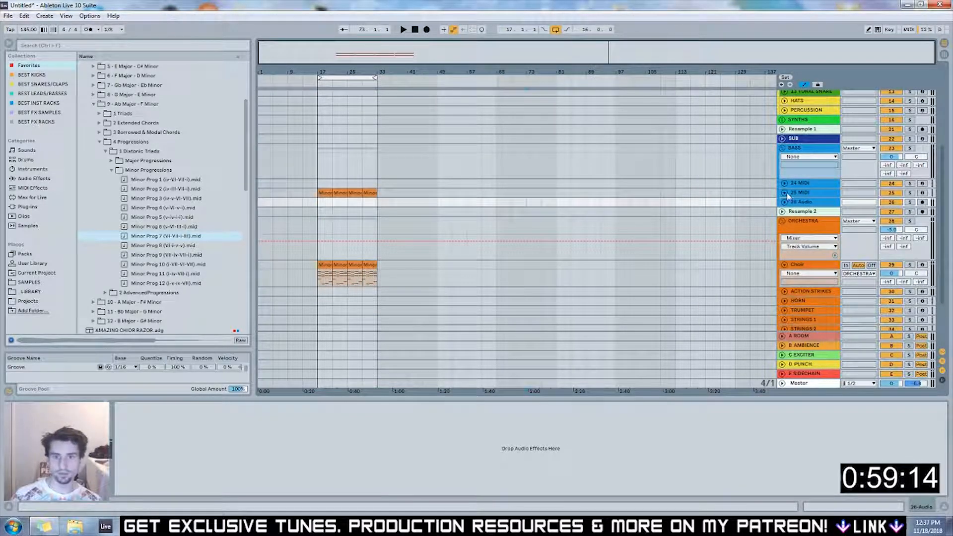
Find Spire.adg by searching for spire and load it onto the 25 MIDI track
left_click(39, 46)
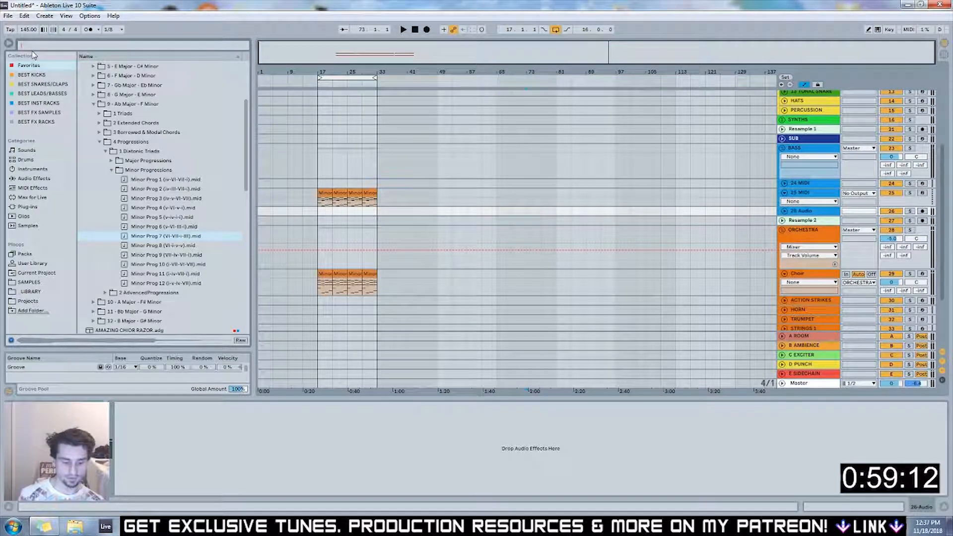
type("spire")
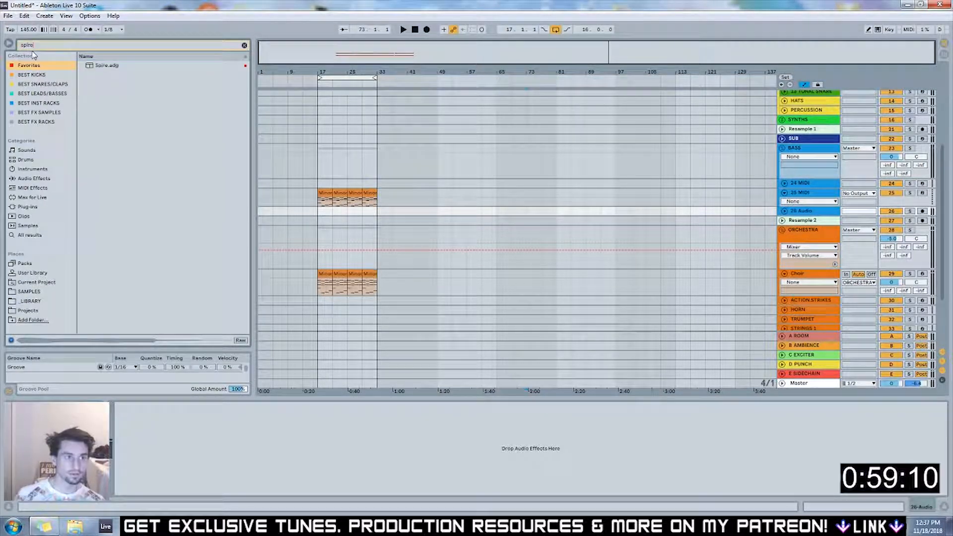
left_click(97, 67)
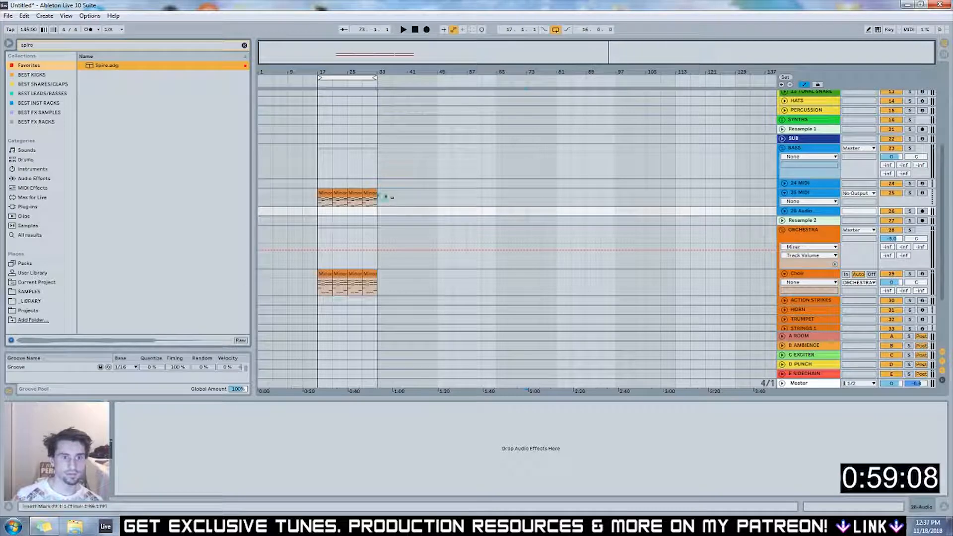
left_click_drag(392, 211, 393, 209)
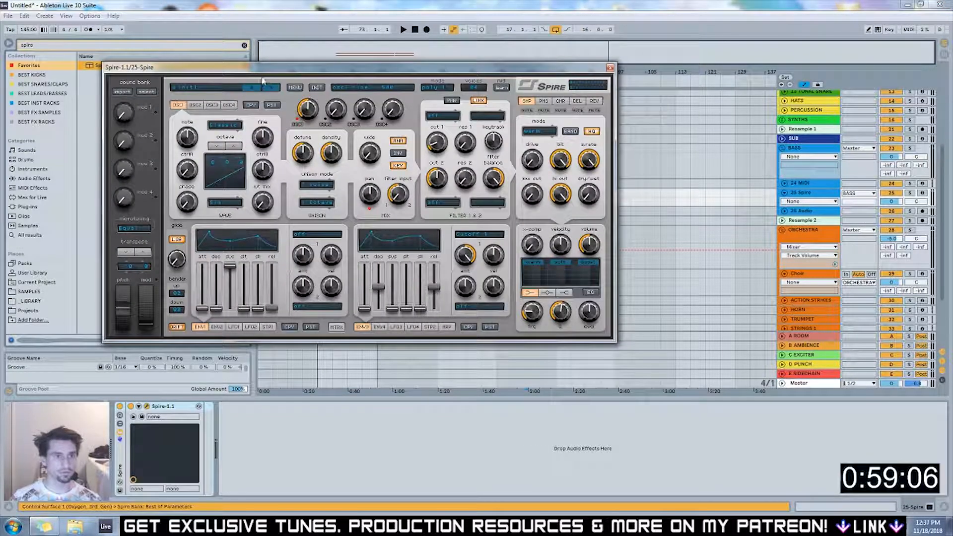
left_click(294, 90)
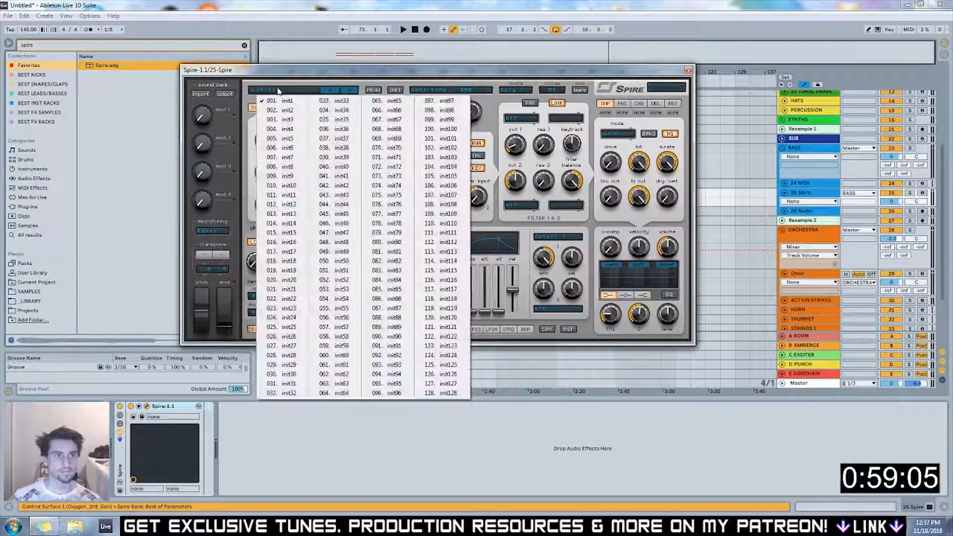
left_click(384, 90)
left_click(392, 111)
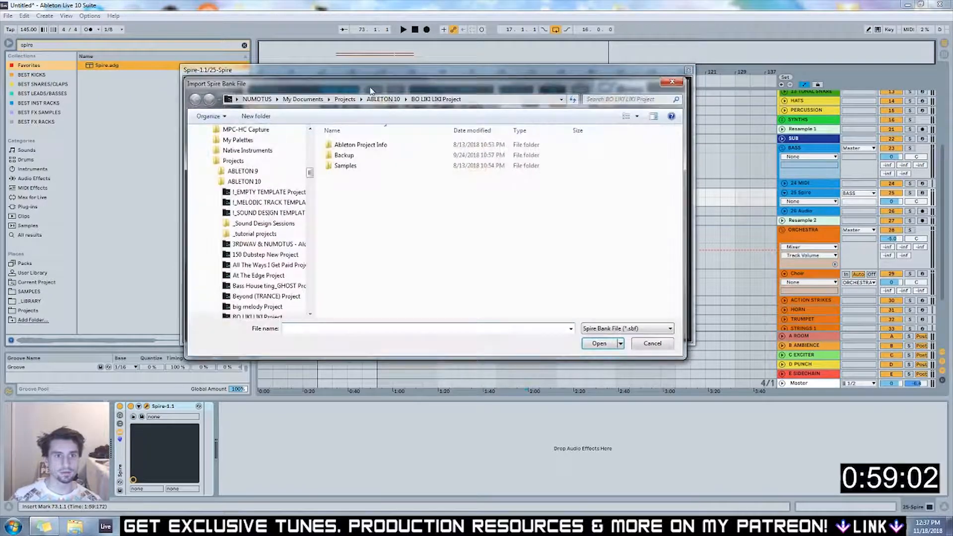
left_click(671, 81)
Select the WA Production bank in Spire, load preset 006 WA BASS Chain, and close the synth window
left_click(374, 90)
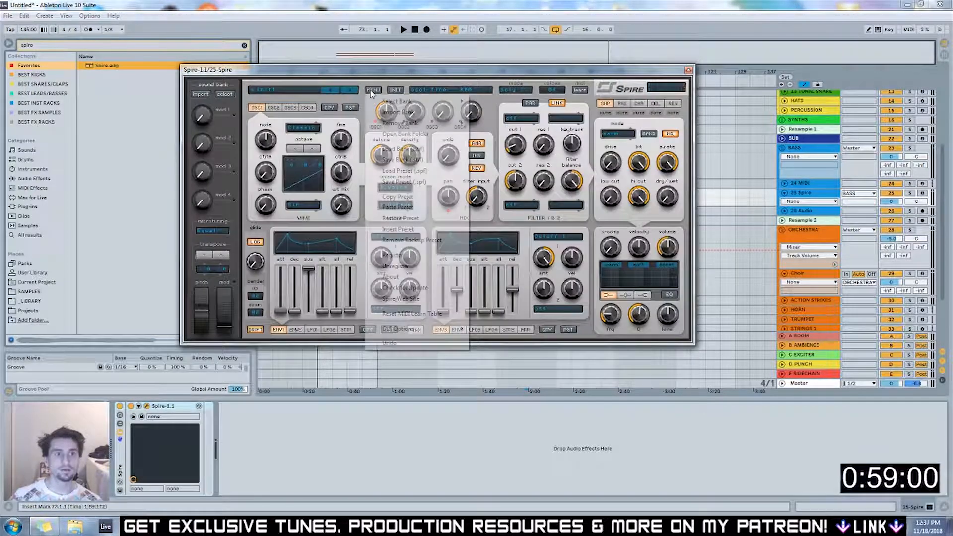
mouse_move(404, 101)
left_click(489, 101)
left_click(300, 91)
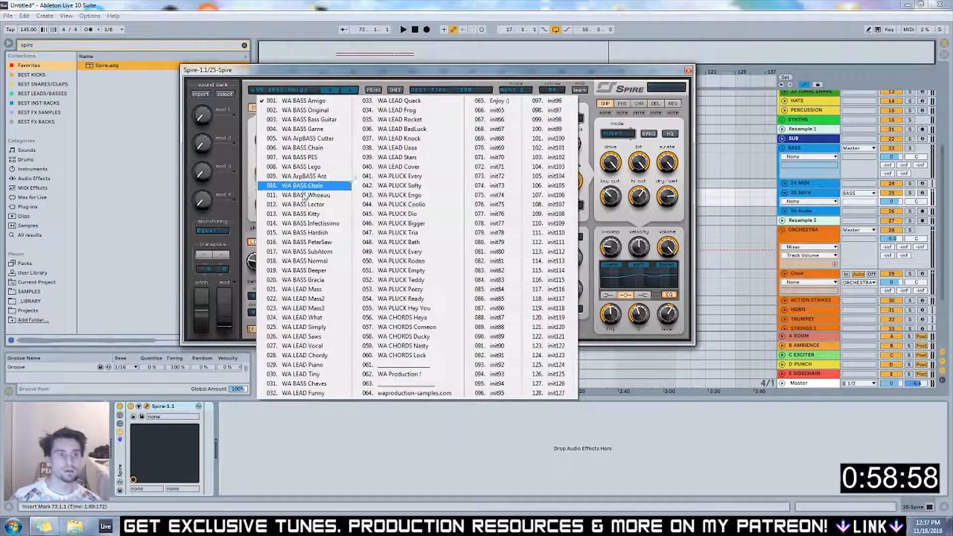
left_click(318, 150)
left_click(688, 70)
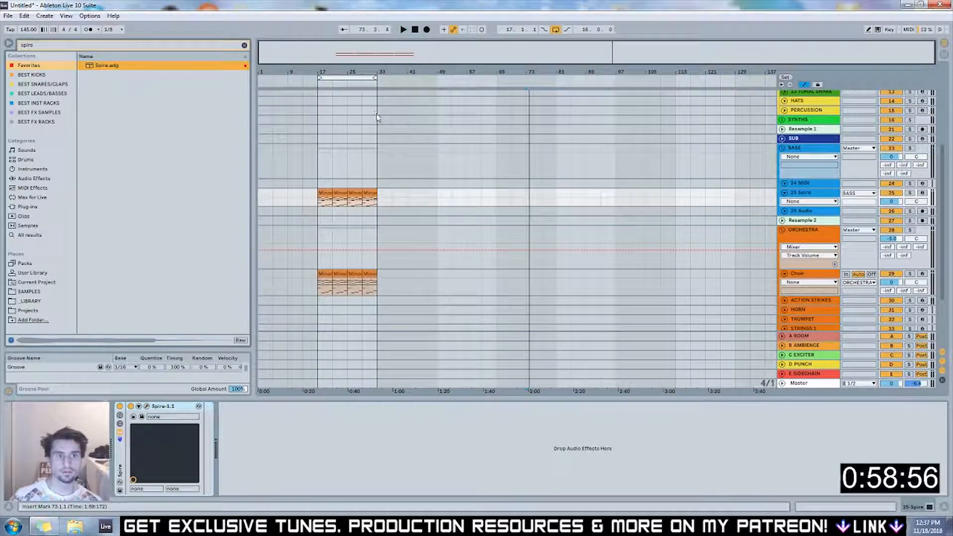
Open the first Spire clip for note editing and deactivate the chord notes above the bass notes
left_click(327, 194)
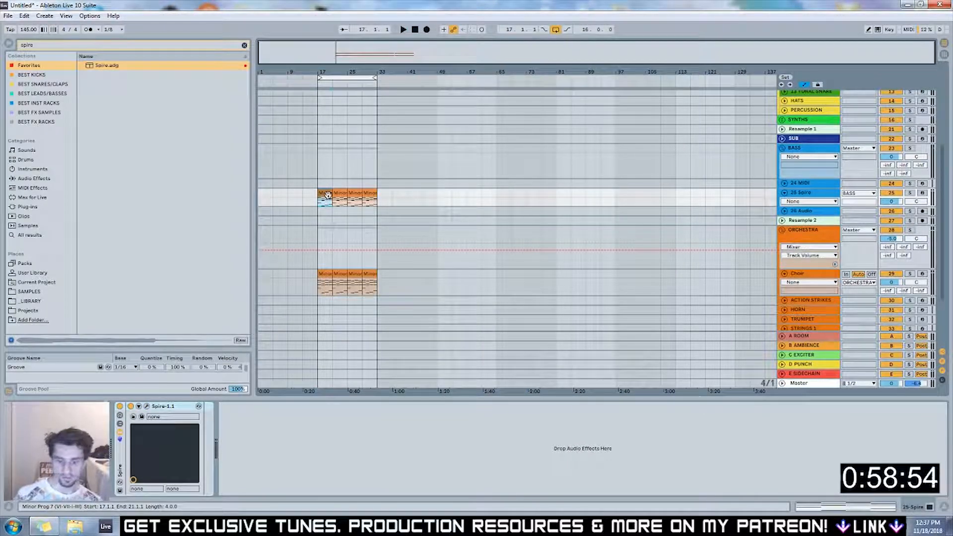
double_click(327, 195)
left_click_drag(400, 387, 924, 348)
key("0")
Select the four remaining bass notes in the clip and shorten them to about a sixteenth note each
left_click_drag(852, 385, 367, 478)
key("shift+Left")
key("shift+Left")
key("shift+Left")
key("shift+Left")
key("shift+Left")
key("shift+Left")
key("shift+Left")
key("shift+Left")
key("shift+Left")
key("shift+Left")
key("shift+Left")
key("shift+Left")
key("shift+Left")
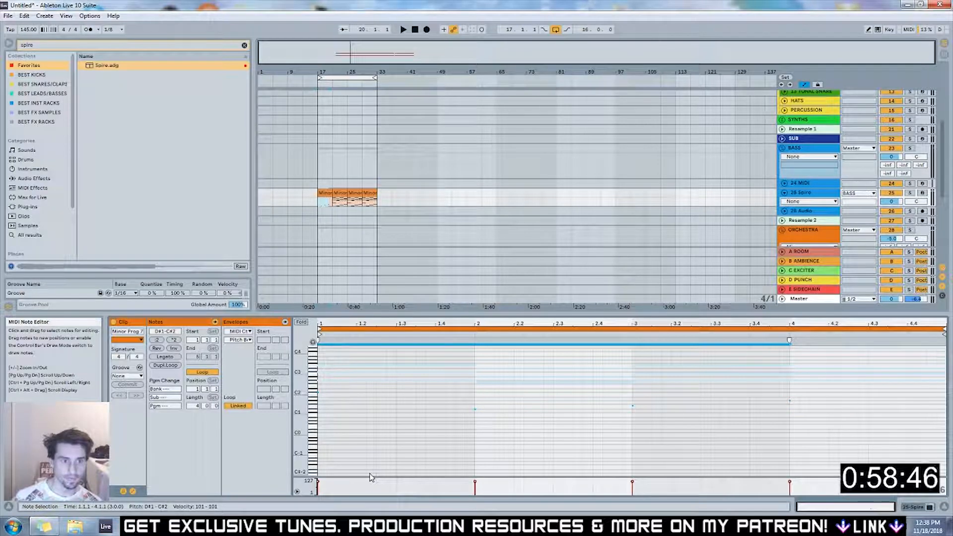
Repeat the short C#2 bass note every eighth note until it fills the clip's first bar
left_click_drag(332, 413, 323, 390)
key("ctrl+d")
key("ctrl+d")
key("ctrl+d")
key("ctrl+d")
key("ctrl+d")
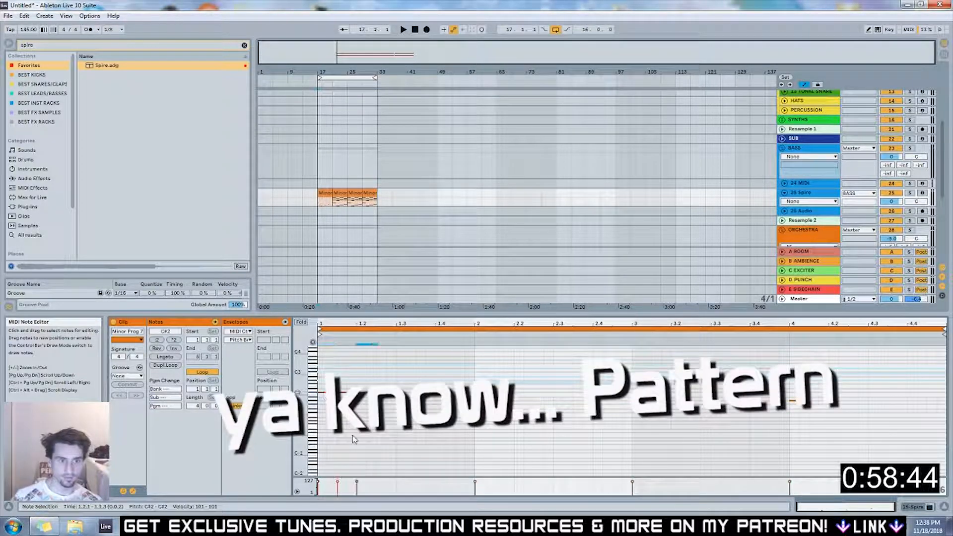
key("ctrl+d")
key("ctrl+d")
key("ctrl+d")
key("ctrl+d")
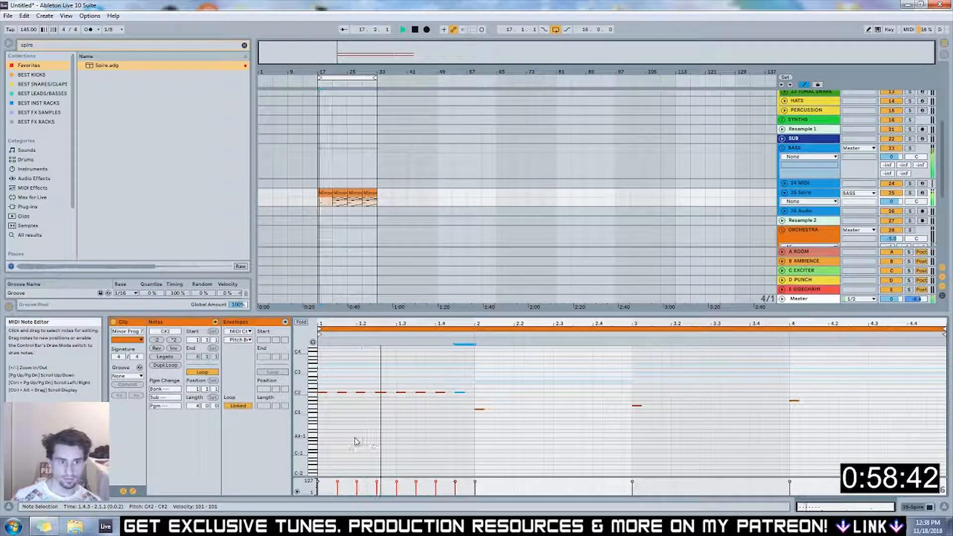
Repeat the short D#1 bass note every eighth note across the clip's second bar
left_click_drag(489, 430, 473, 400)
key("ctrl+d")
key("ctrl+d")
key("ctrl+d")
key("Delete")
key("ctrl+d")
key("ctrl+d")
key("ctrl+d")
key("ctrl+d")
key("ctrl+d")
key("ctrl+d")
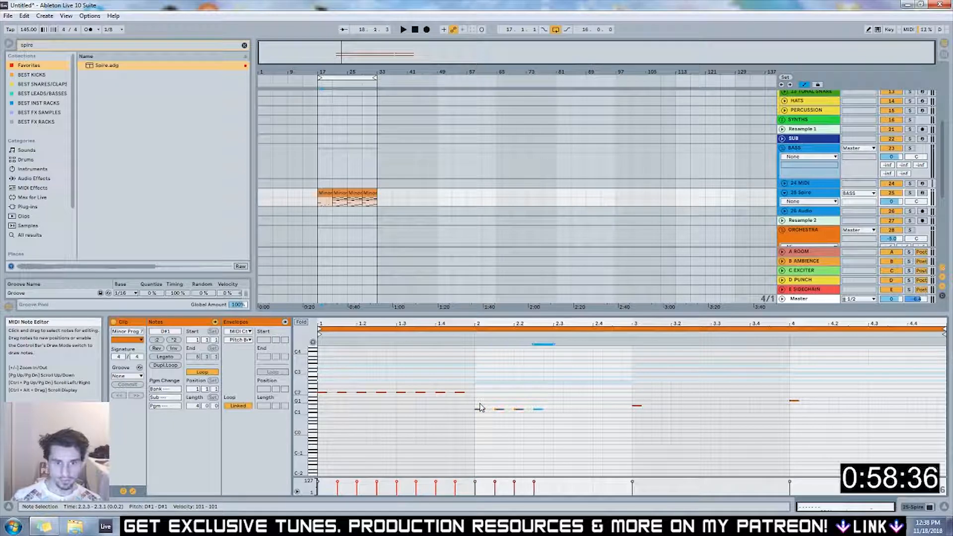
key("ctrl+d")
key("ctrl+d")
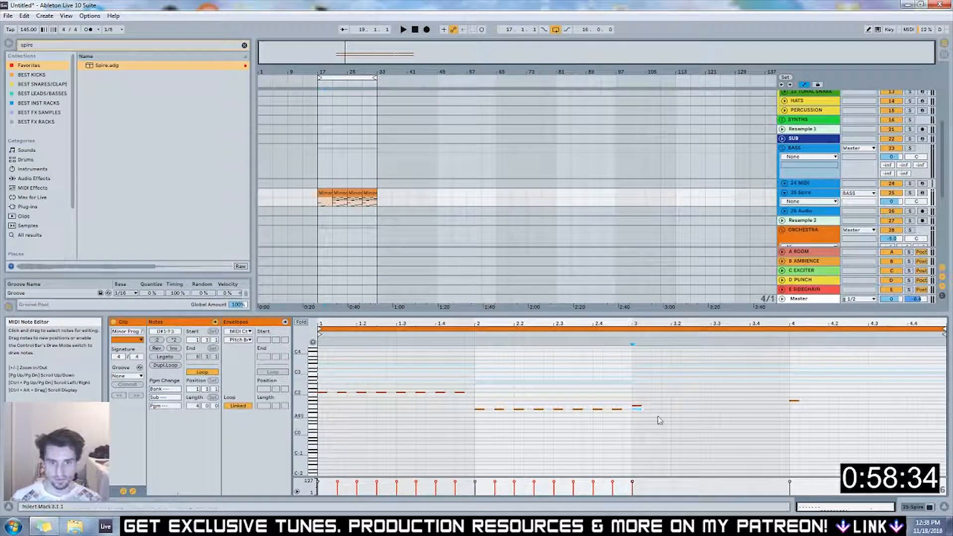
Repeat the short F1 bass note every eighth note across the clip's third bar
left_click(637, 405)
key("ctrl+d")
key("ctrl+d")
key("ctrl+d")
key("ctrl+d")
key("ctrl+d")
key("ctrl+d")
key("ctrl+d")
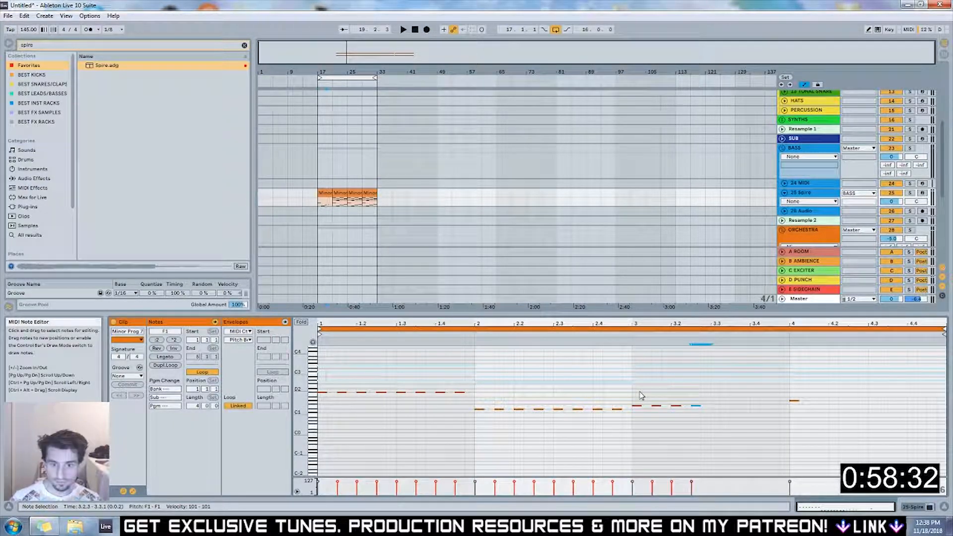
Repeat the short G#1 bass note every eighth note across the clip's fourth bar
left_click(793, 400)
key("ctrl+d")
key("ctrl+d")
key("ctrl+d")
key("ctrl+d")
key("ctrl+d")
key("ctrl+d")
key("ctrl+d")
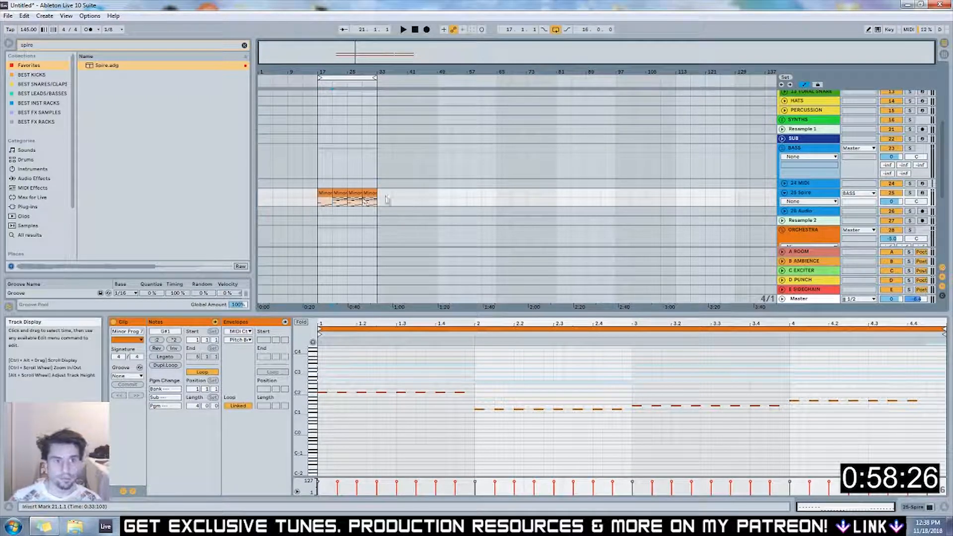
Replace the last three Spire clips with duplicates of the edited first clip and play from bar 17
left_click(341, 193)
left_click(369, 193, "shift")
key("Delete")
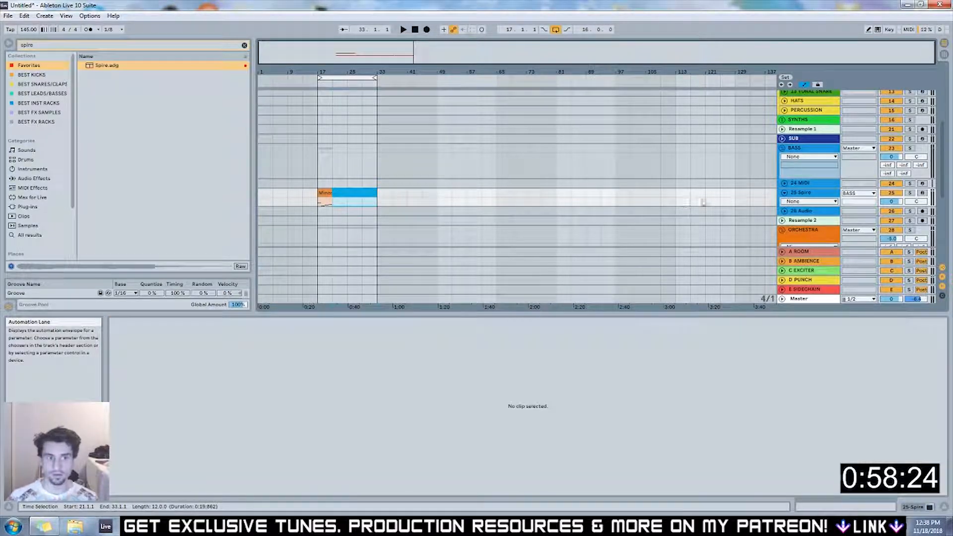
left_click(325, 193)
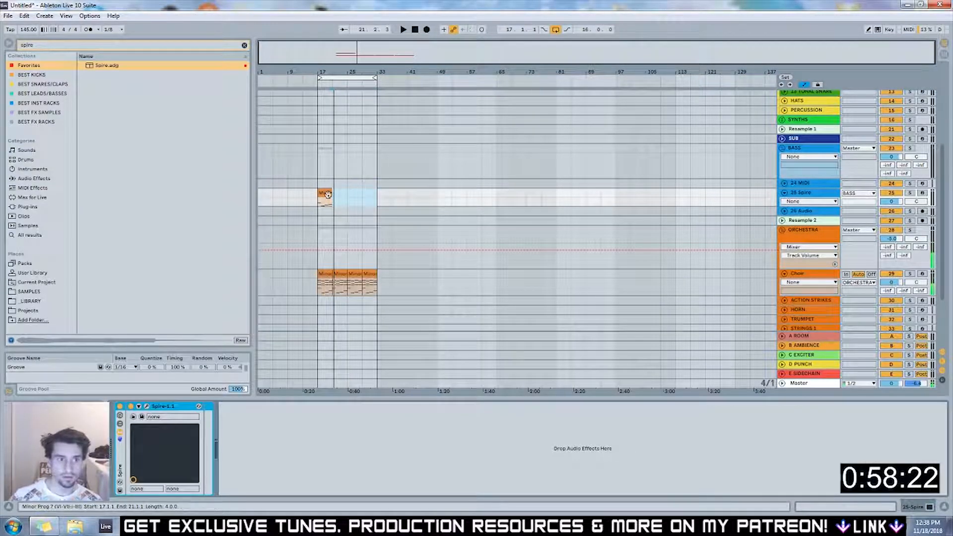
key("ctrl+d")
key("ctrl+d")
key("ctrl+d")
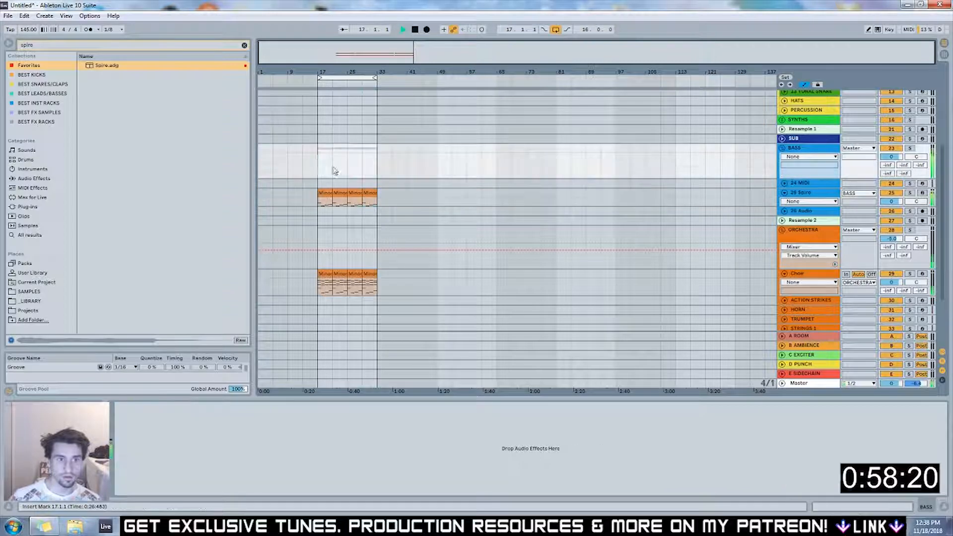
left_click(327, 167)
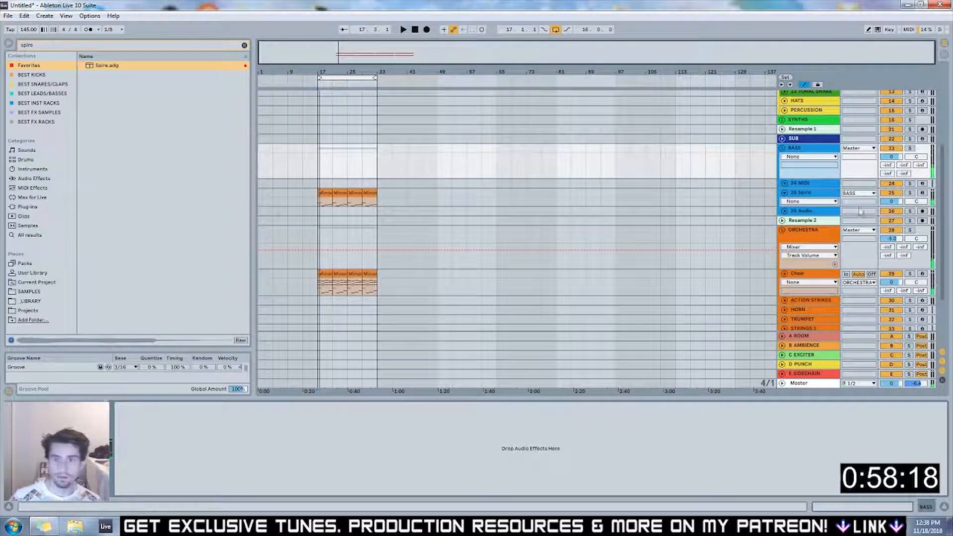
Lower the 25 Spire track's volume to about -4.4 dB, open its Spire synth and start playback
left_click_drag(890, 200, 891, 208)
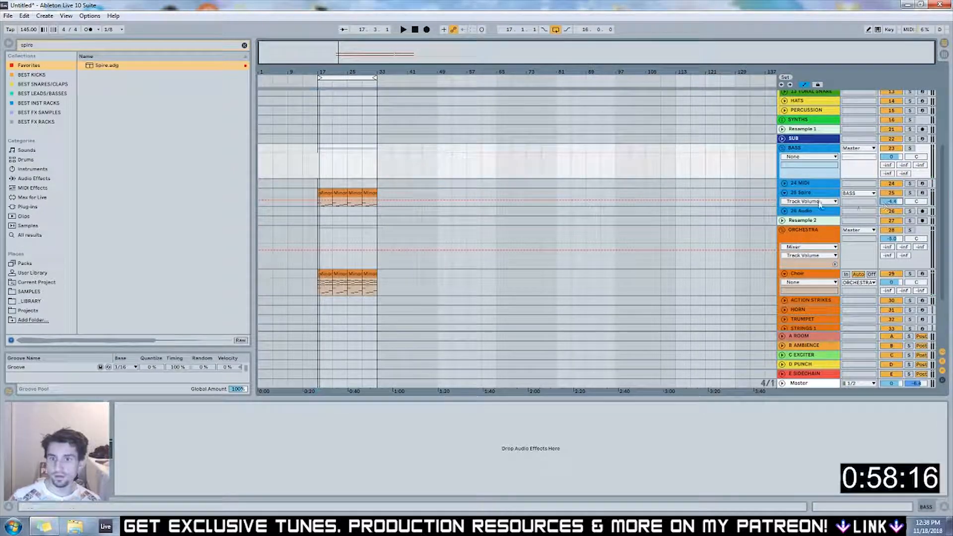
left_click(801, 195)
left_click(146, 405)
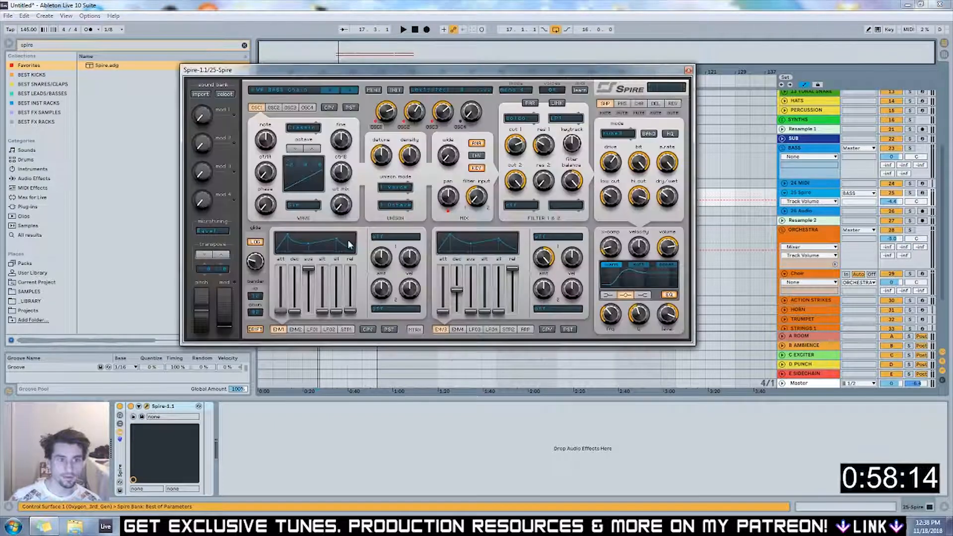
key("space")
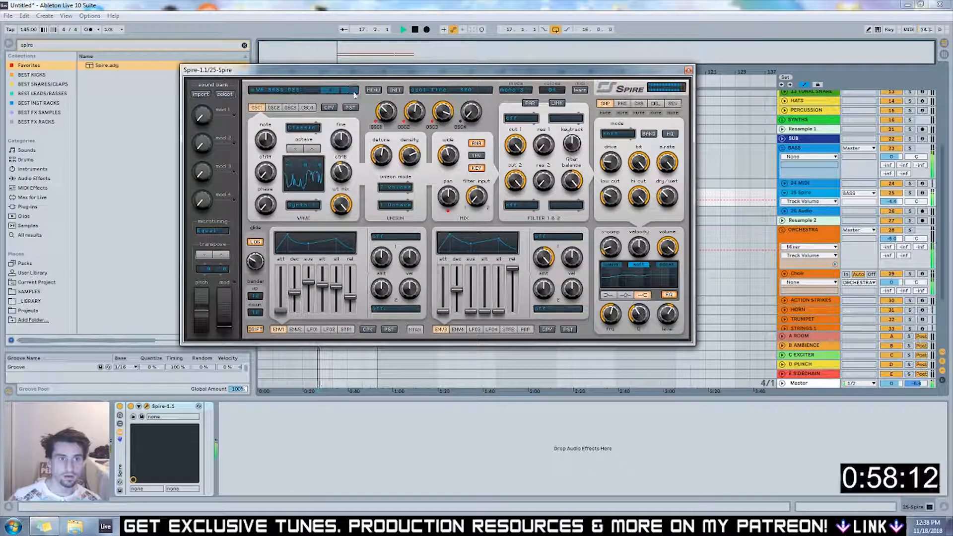
Audition successive Spire bass presets during playback, return to the preceding arp preset, and reposition the synth window
left_click(352, 91)
left_click(352, 92)
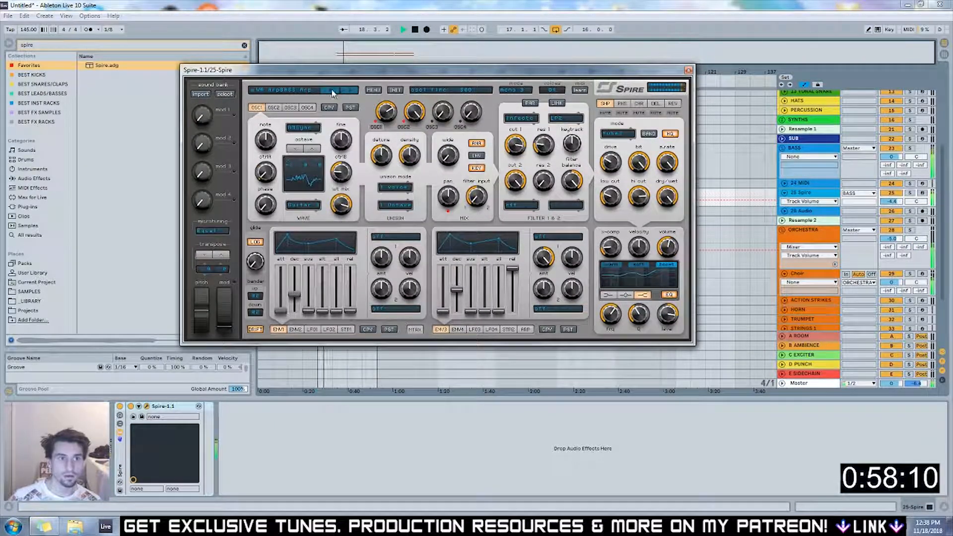
left_click(350, 92)
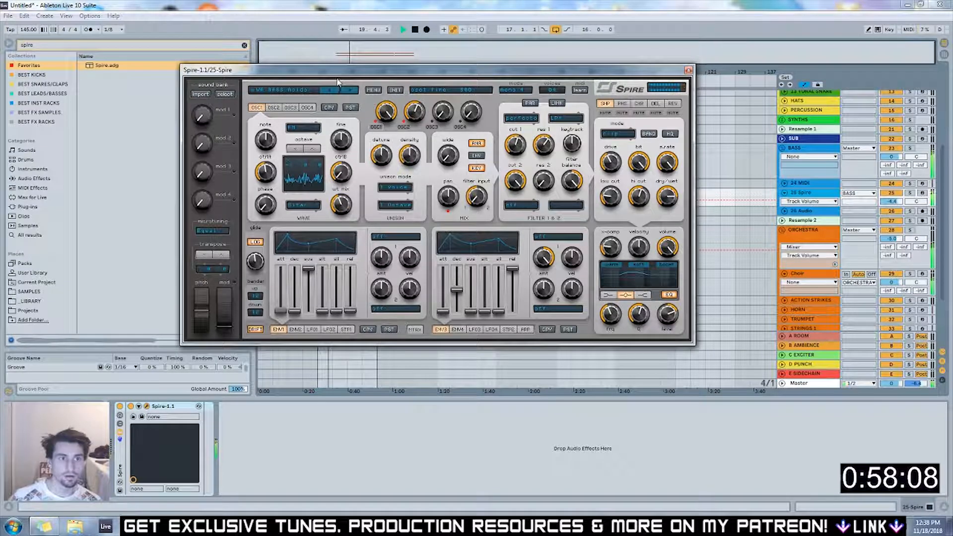
left_click(336, 92)
left_click_drag(350, 70, 464, 125)
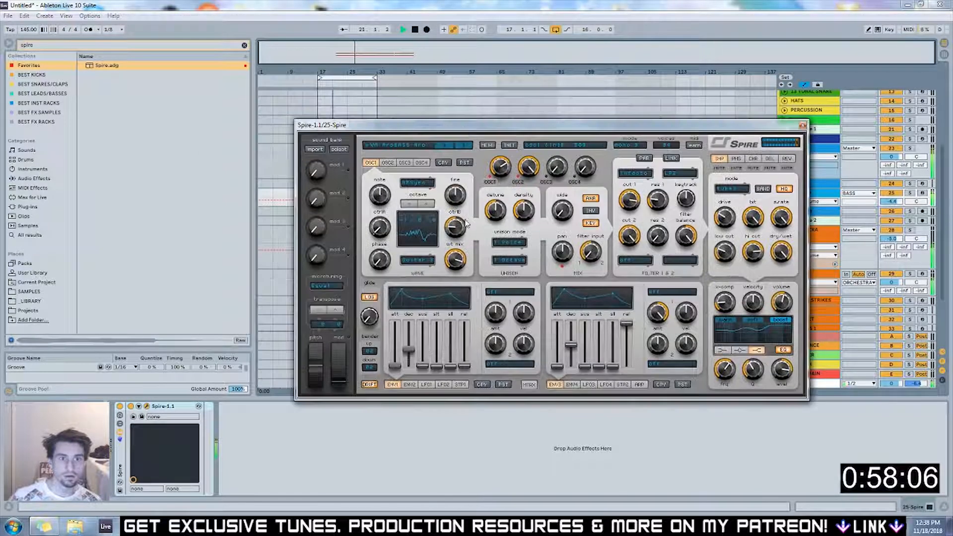
Try different octave settings for Spire's oscillator 1 during playback and stop
left_click(425, 204)
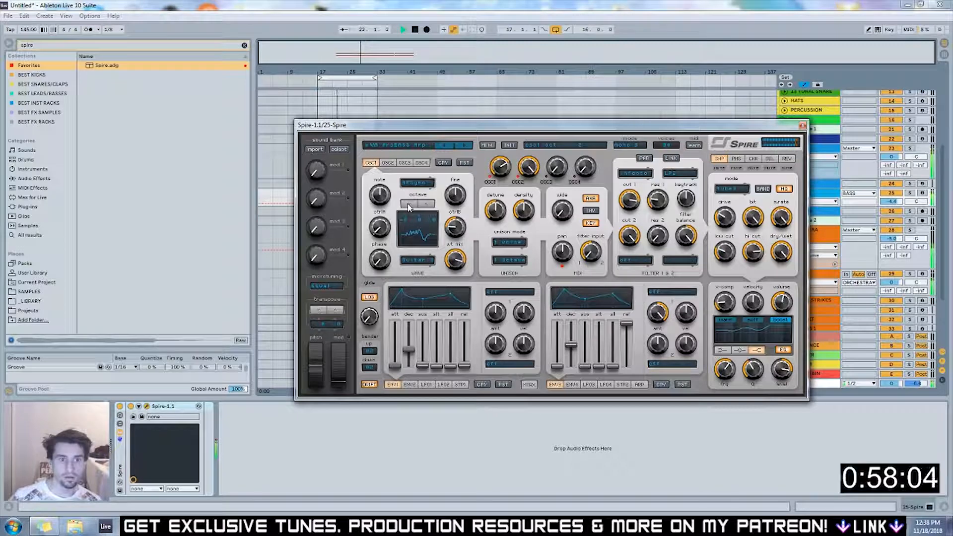
left_click(424, 207)
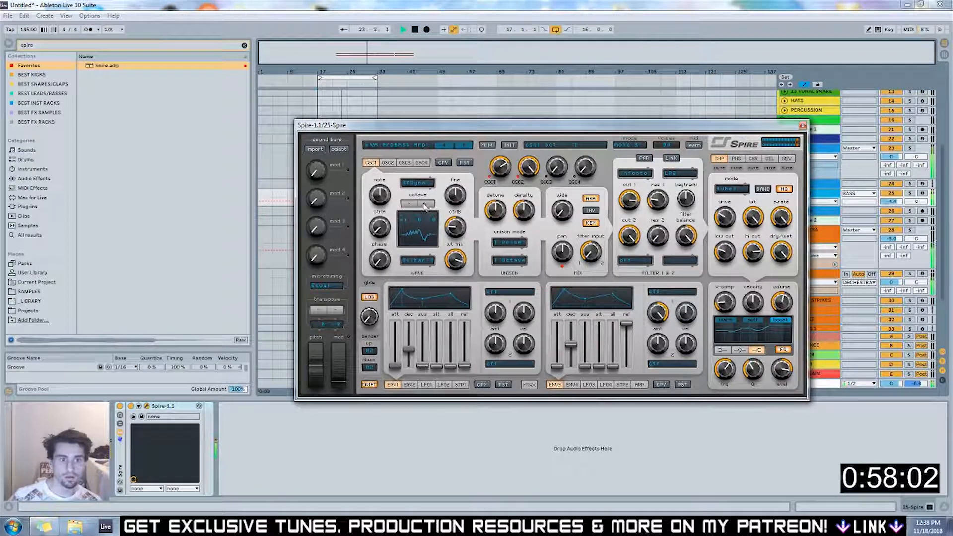
left_click(424, 205)
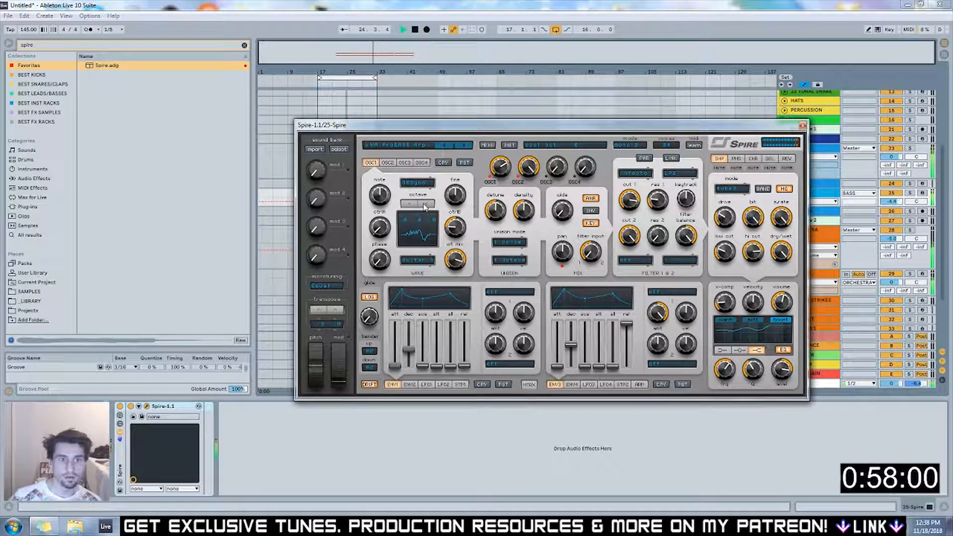
left_click(424, 206)
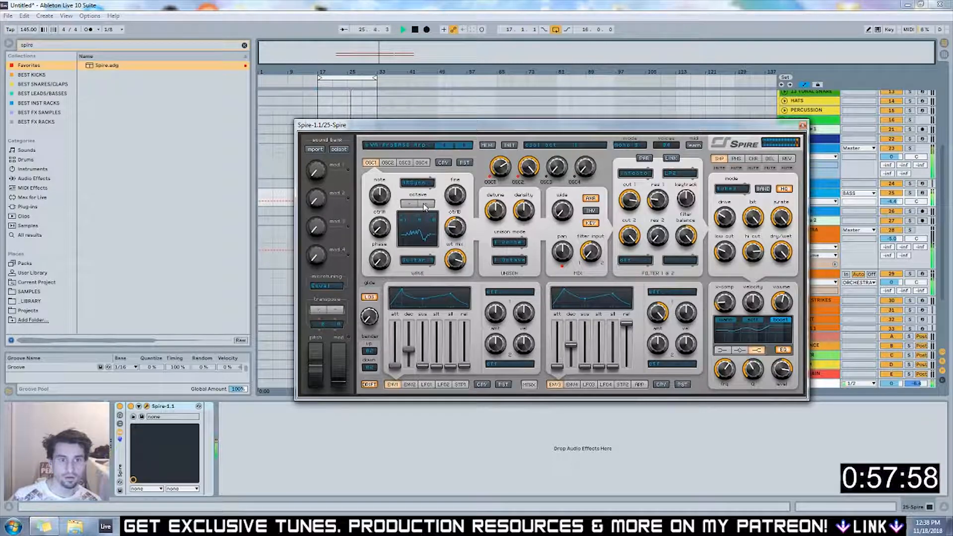
left_click(424, 206)
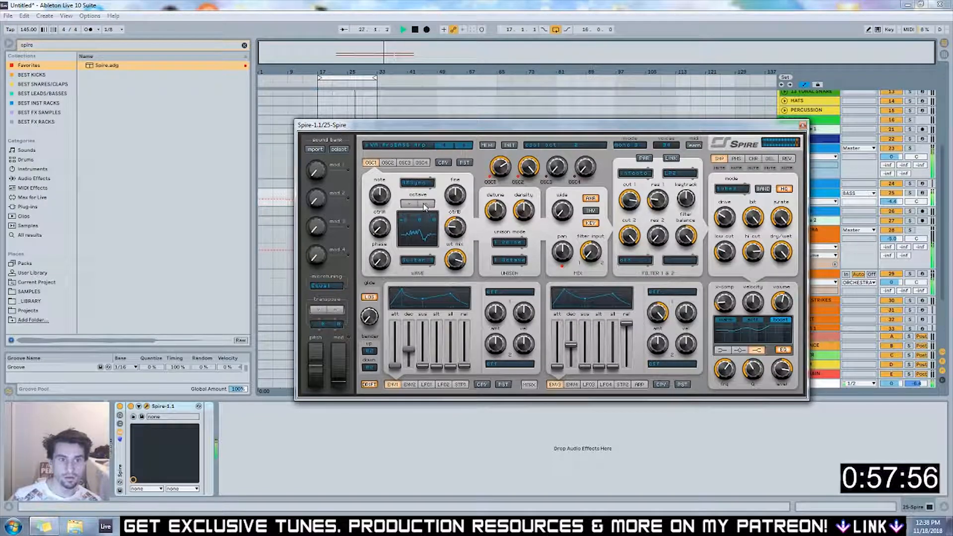
key("space")
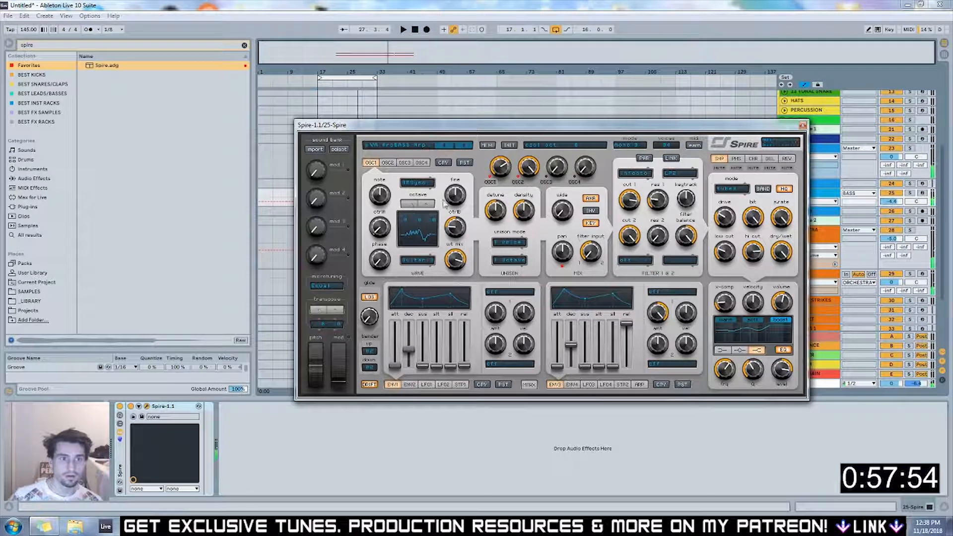
Review Spire's oscillators 1 to 3, blend oscillator 3 into the mix, and play the bass line
left_click_drag(671, 126, 759, 112)
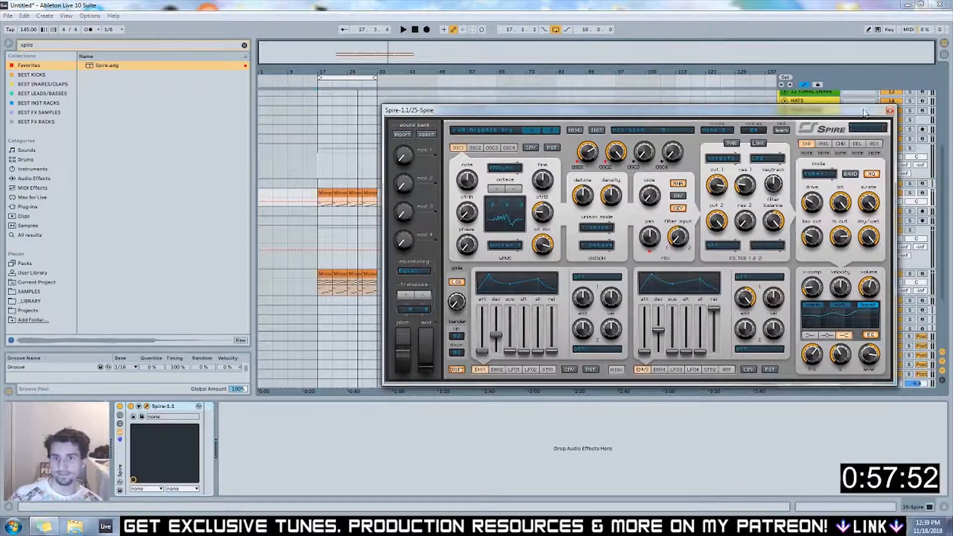
left_click_drag(863, 113, 897, 115)
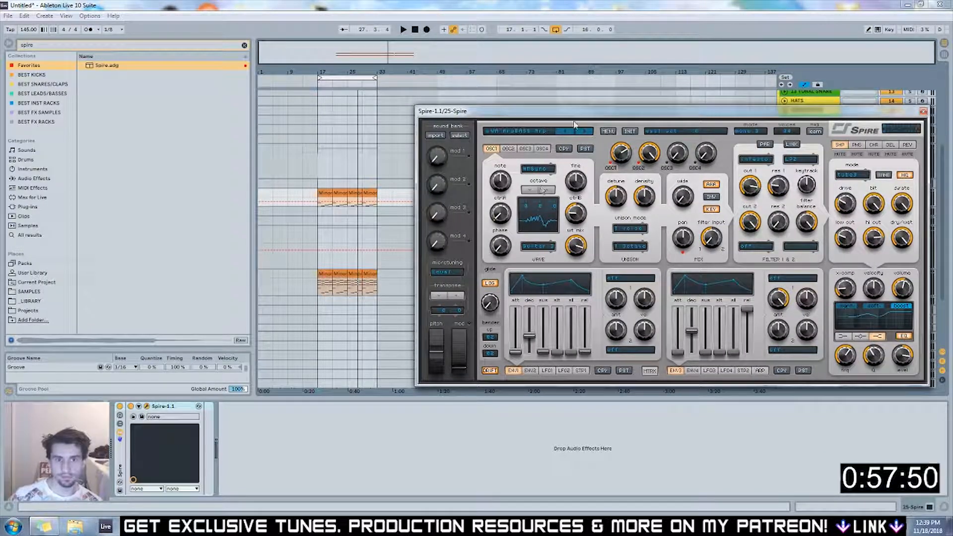
left_click_drag(546, 111, 599, 108)
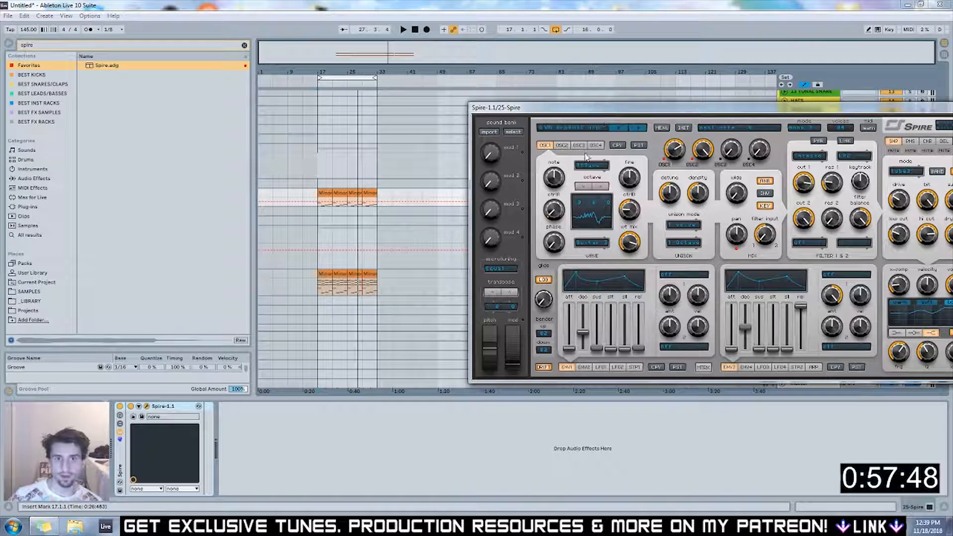
left_click(562, 145)
left_click(578, 145)
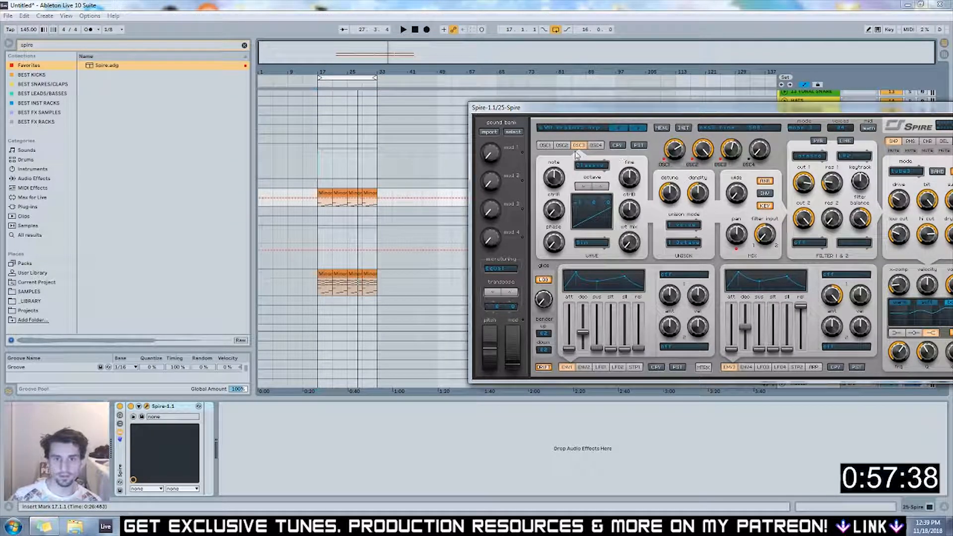
left_click(544, 146)
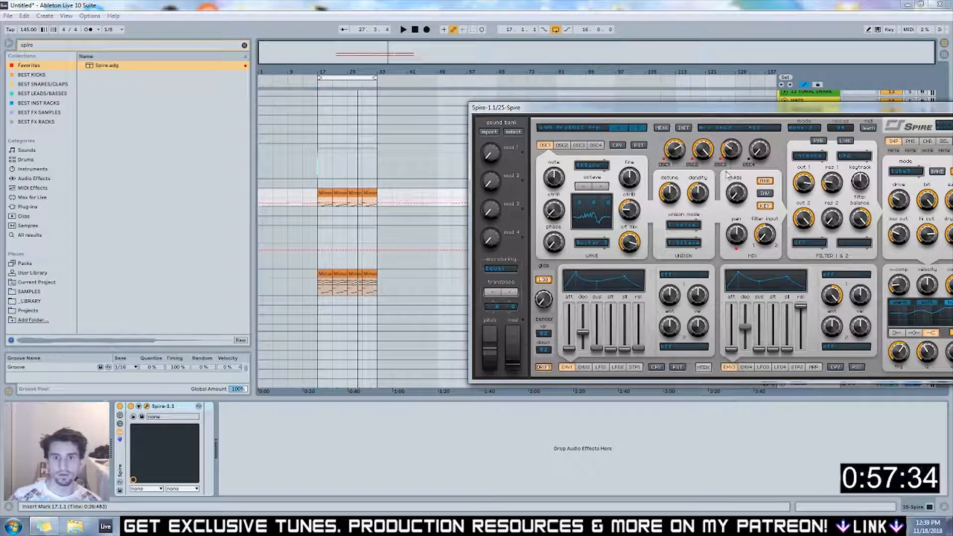
left_click_drag(692, 114, 638, 111)
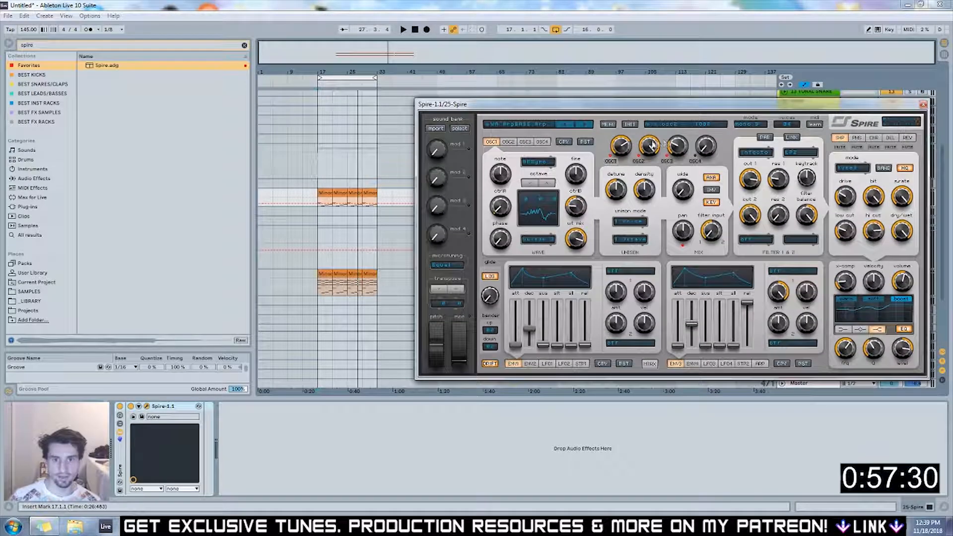
key("space")
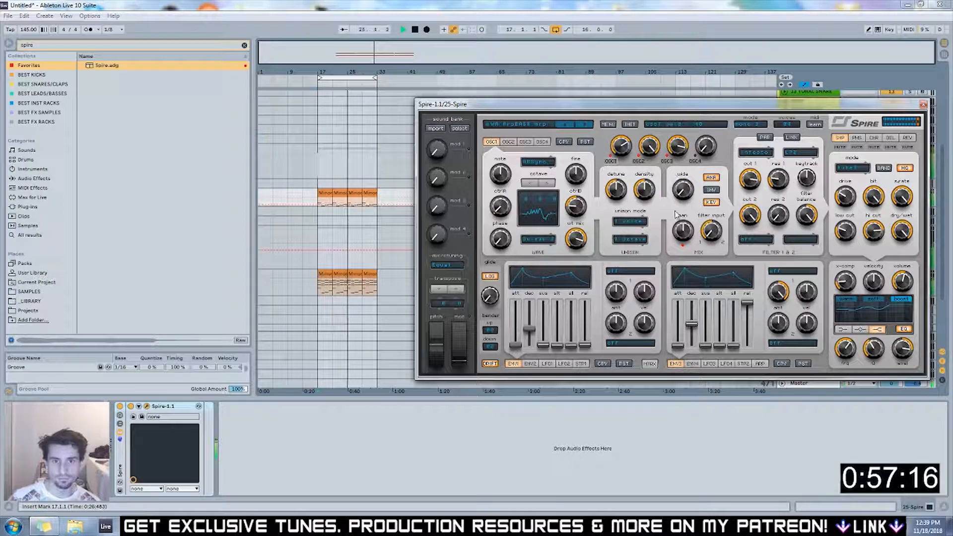
Set the unison mode of Spire's oscillator 2 to 3 voices
left_click(507, 141)
left_click(629, 222)
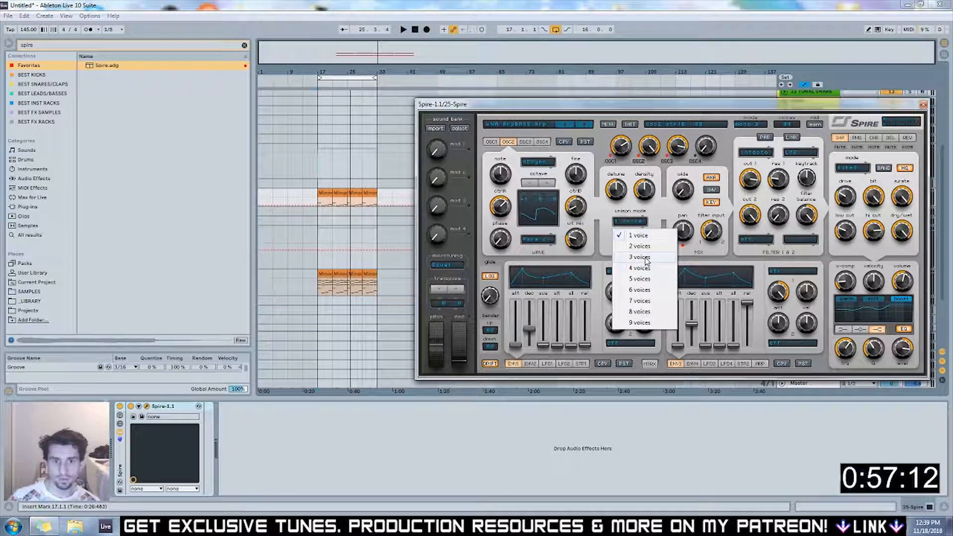
left_click(639, 257)
left_click(626, 240)
left_click(598, 216)
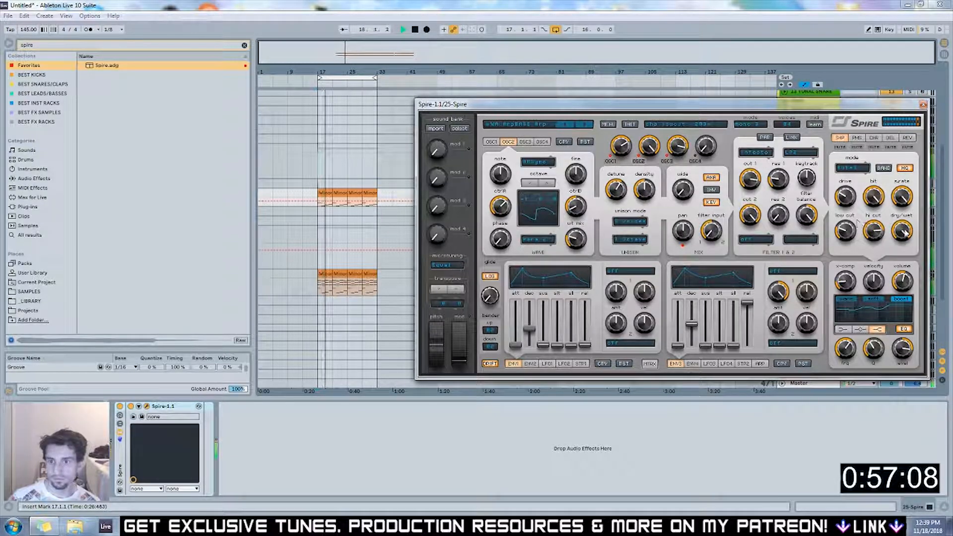
Adjust Spire's shaper drive and EQ high level during playback, and close the synth window
mouse_move(848, 194)
left_mouse_down()
mouse_move(847, 187)
mouse_move(847, 196)
left_mouse_up()
key("space")
key("space")
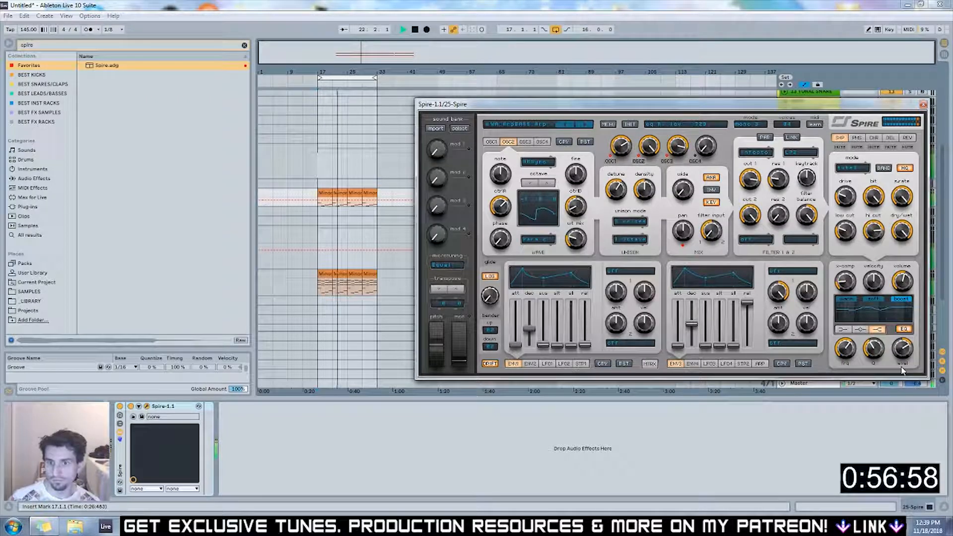
left_click(923, 104)
key("space")
Duplicate the four Spire clips so that the copies start at bar 1, and play from there
left_click(325, 192)
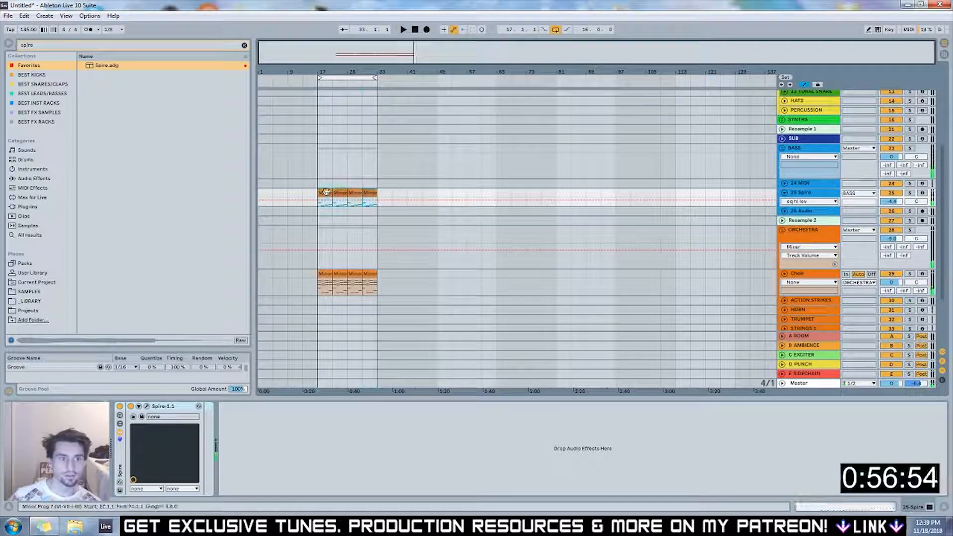
left_click_drag(324, 192, 266, 194)
key("space")
left_click_drag(395, 223, 400, 230)
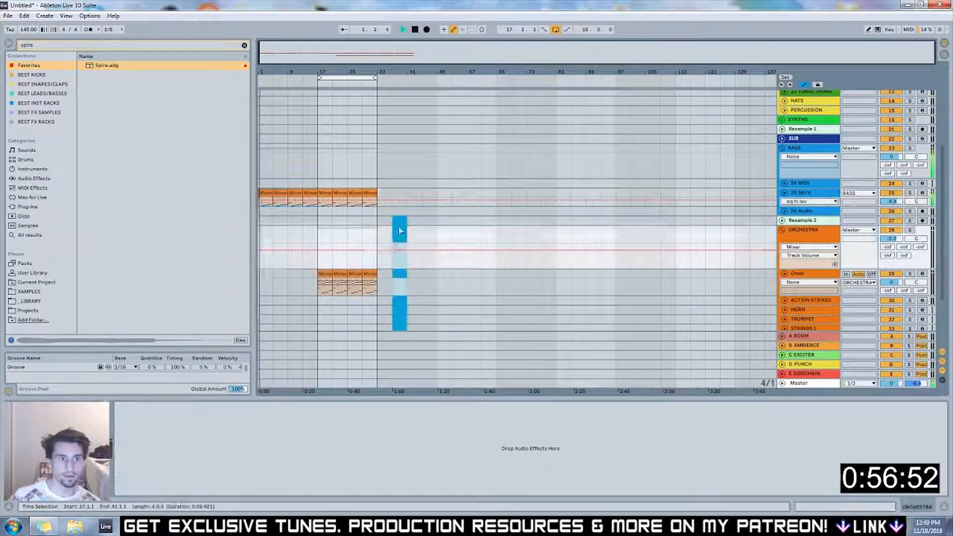
Duplicate the four Choir clips so that the copies start at bar 1, and stop playback
left_click(329, 273)
left_click(371, 273, "shift")
left_click_drag(370, 273, 311, 273)
key("space")
Search the browser for lp, add Auto Filter LP Rack after Spire, and set its Frequency macro to 86.4 Hz
left_click(809, 196)
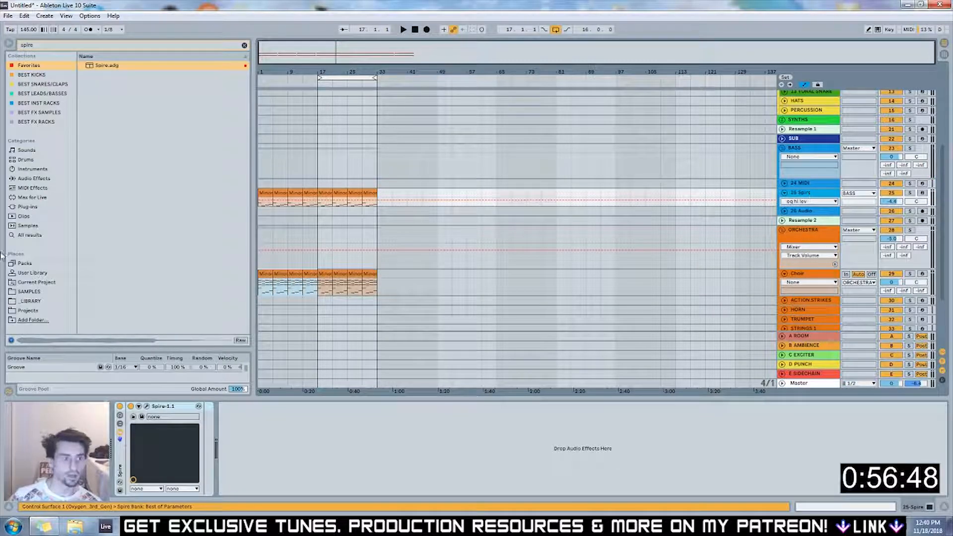
left_click_drag(45, 47, 2, 48)
key("BackSpace")
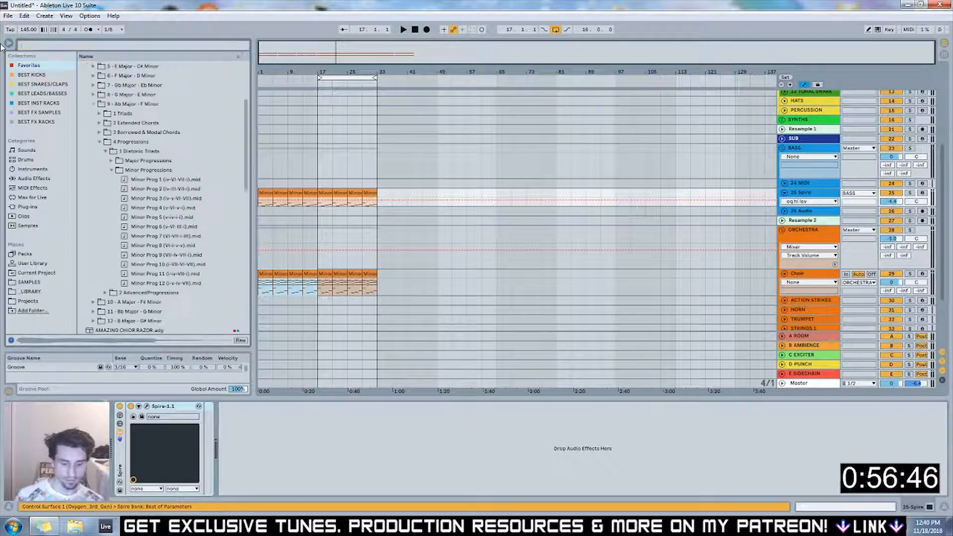
type("sp")
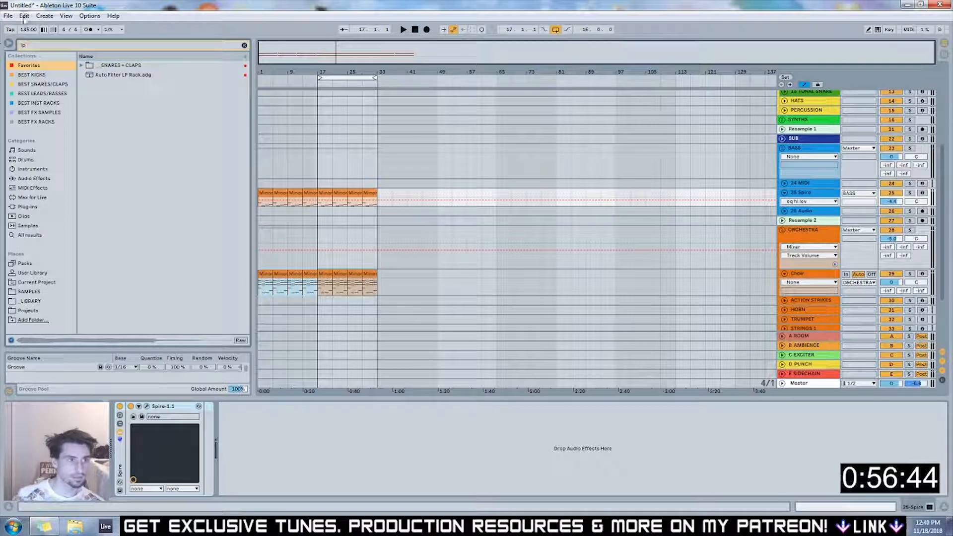
left_click_drag(105, 77, 312, 441)
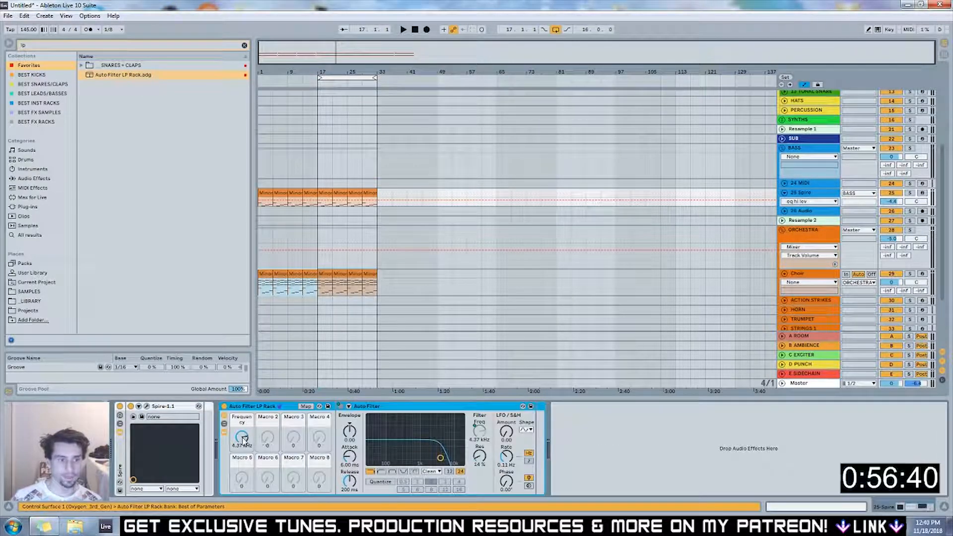
left_click_drag(242, 438, 244, 471)
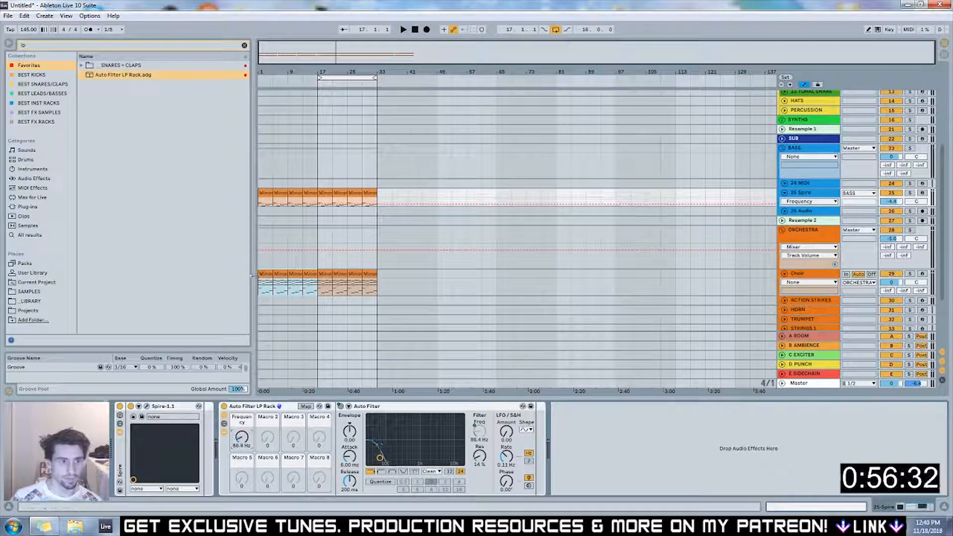
Automate the Spire track's filter Frequency to rise steadily from bar 1 to bar 33, and start playback
left_click(259, 205)
left_click_drag(264, 204, 333, 198)
key("space")
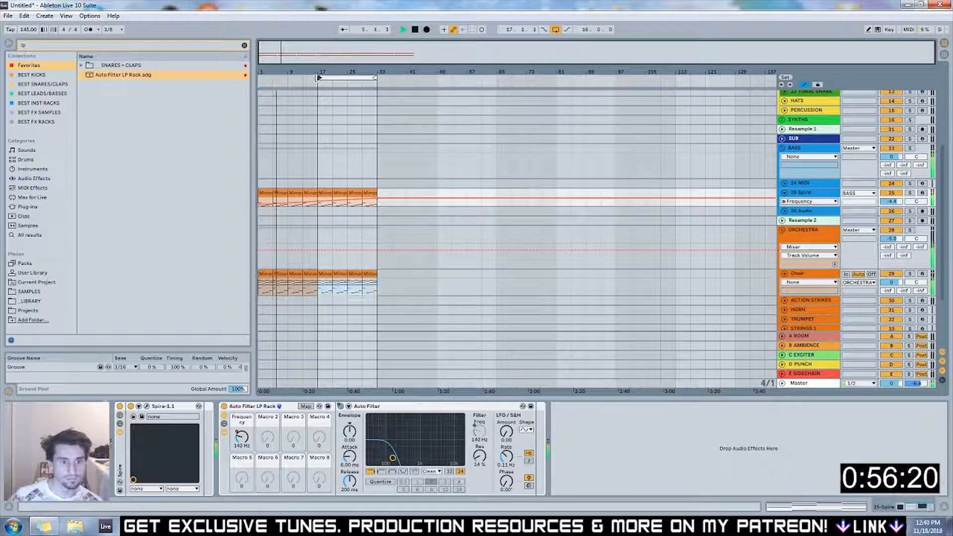
Extend the arrangement loop to start at bar 1 and last 48 bars, and stop playback
left_click_drag(321, 79, 259, 78)
left_click_drag(377, 78, 433, 78)
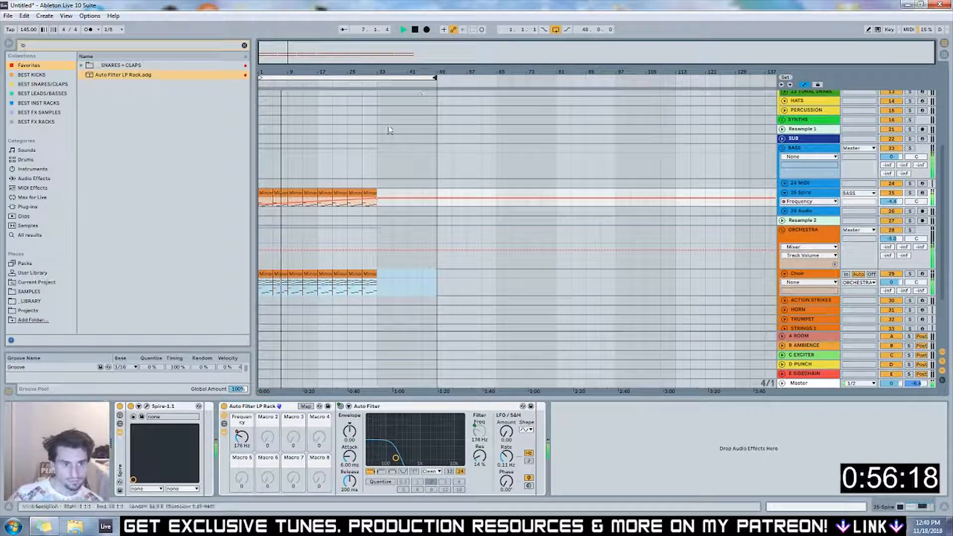
left_click(303, 164)
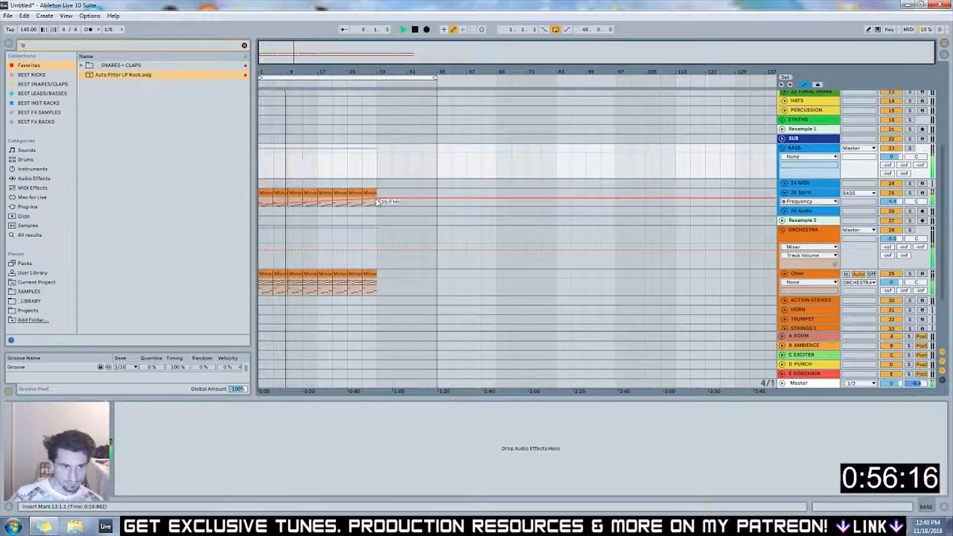
key("space")
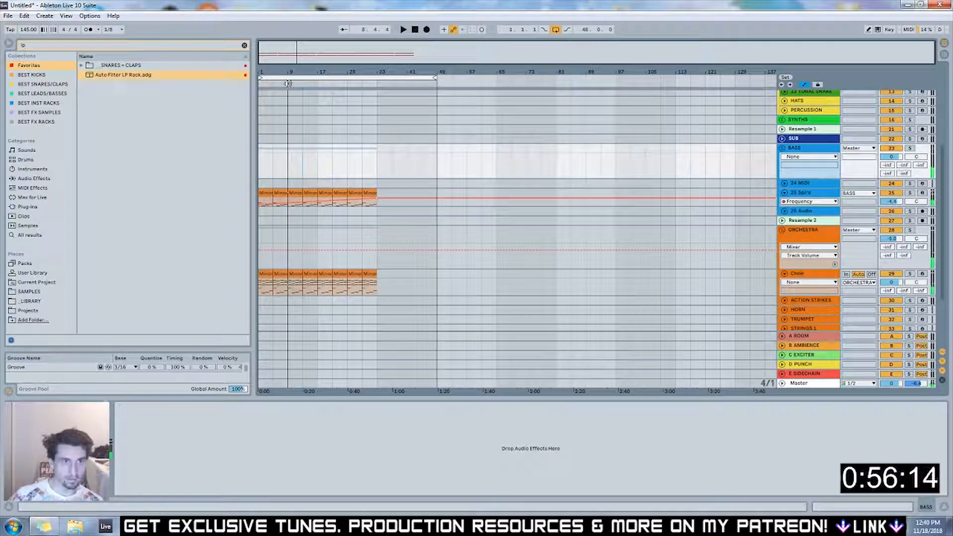
Add a locator at bar 9 and name it melody
right_click(286, 82)
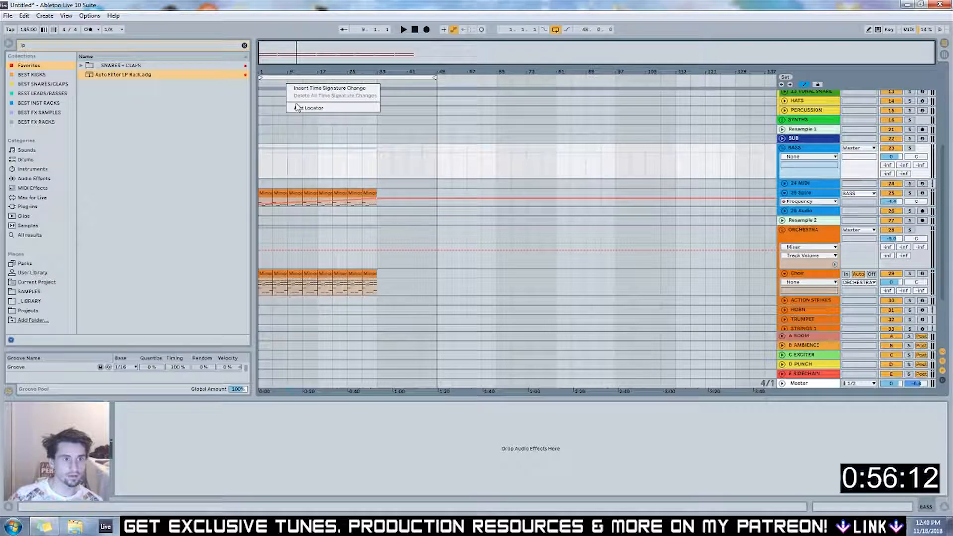
left_click(298, 107)
right_click(286, 85)
left_click(302, 106)
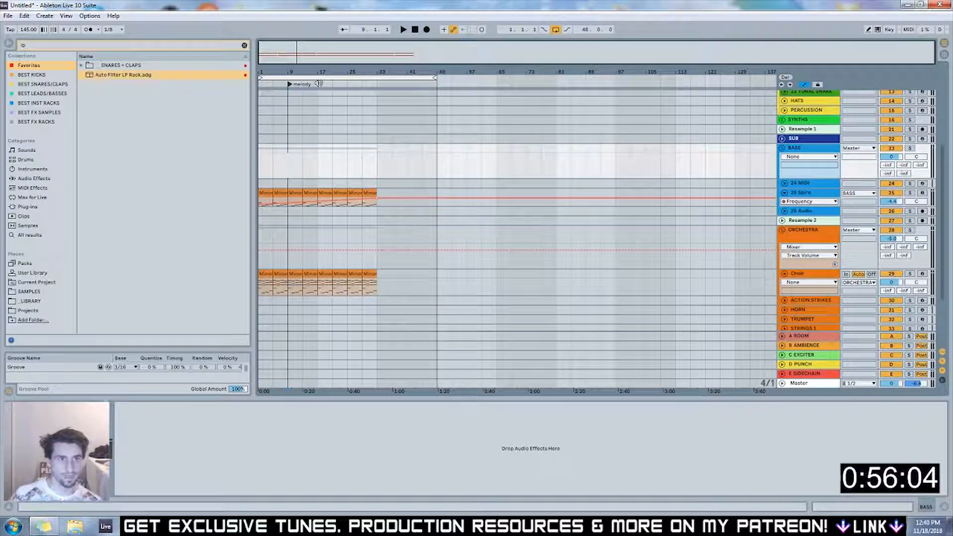
Add a locator at bar 33 and name it Drop
right_click(371, 83)
left_click(400, 103)
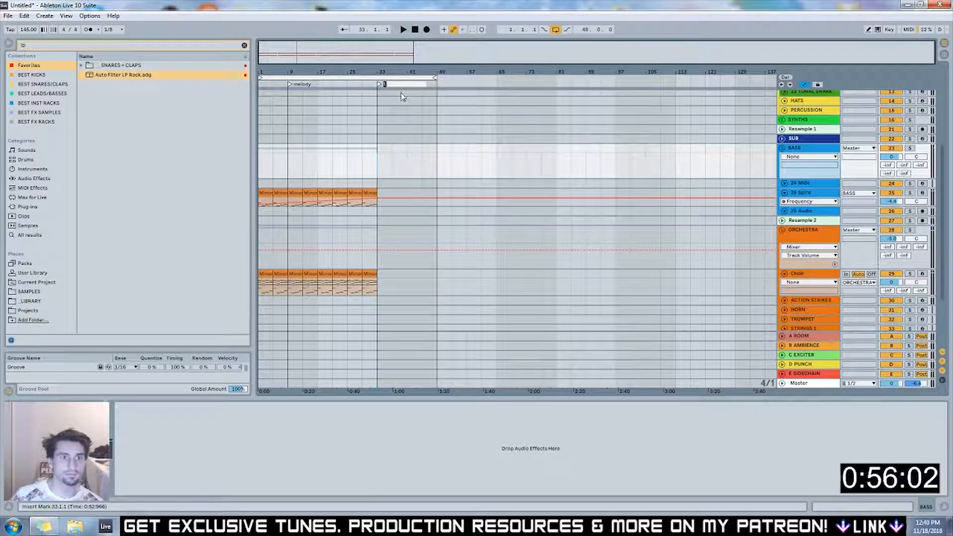
left_click(378, 84)
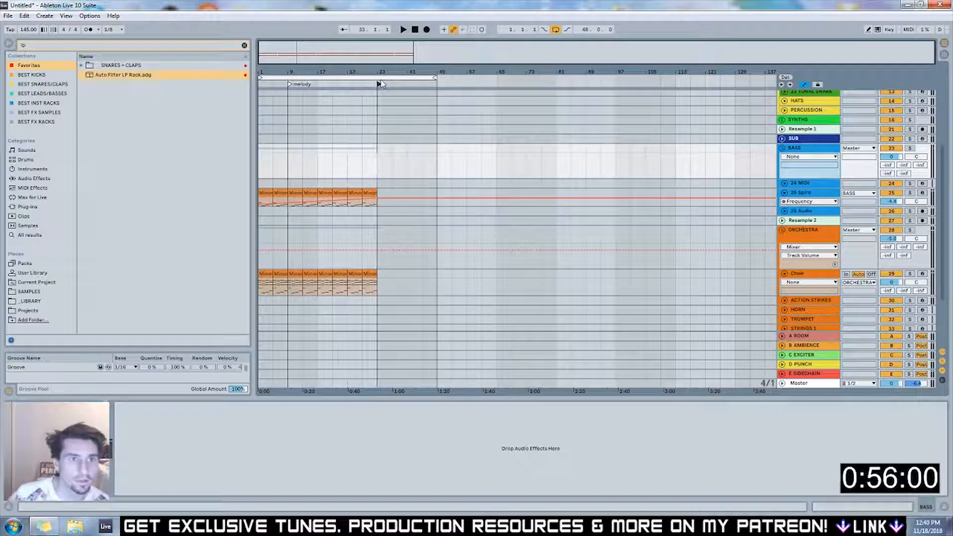
right_click(379, 84)
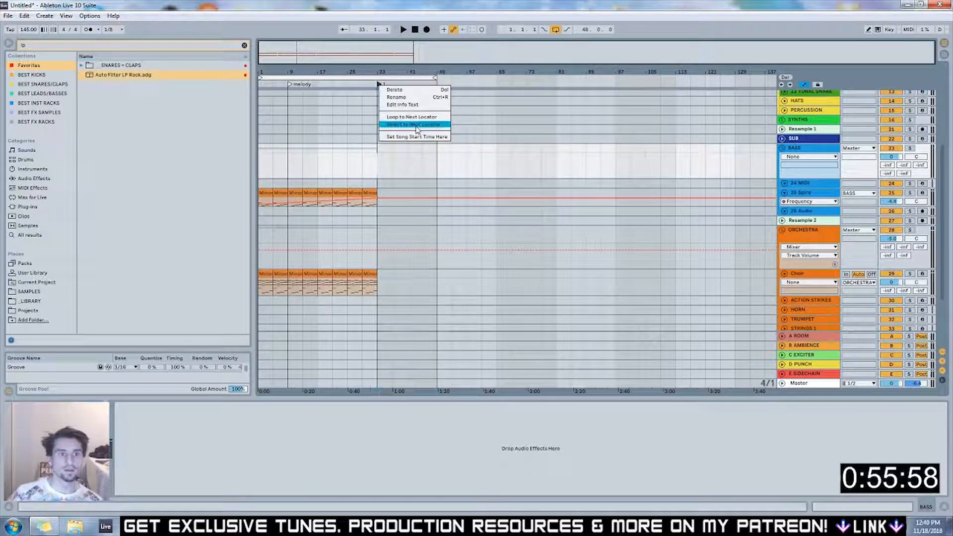
left_click(398, 98)
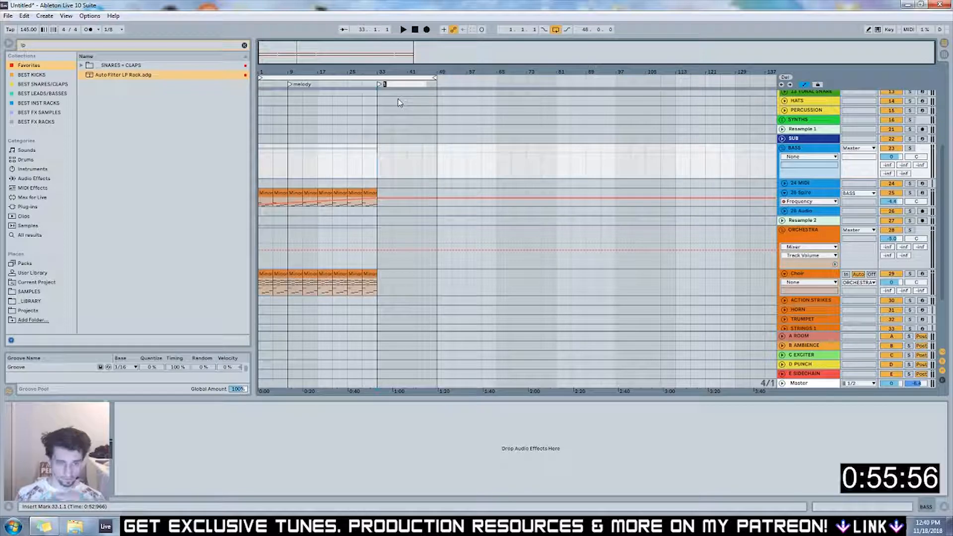
type("Drop")
key("Return")
Extend the arrangement loop to 108 bars and add a locator named Drop p2 at bar 49
left_click_drag(435, 78, 660, 77)
right_click(439, 83)
left_click(457, 111)
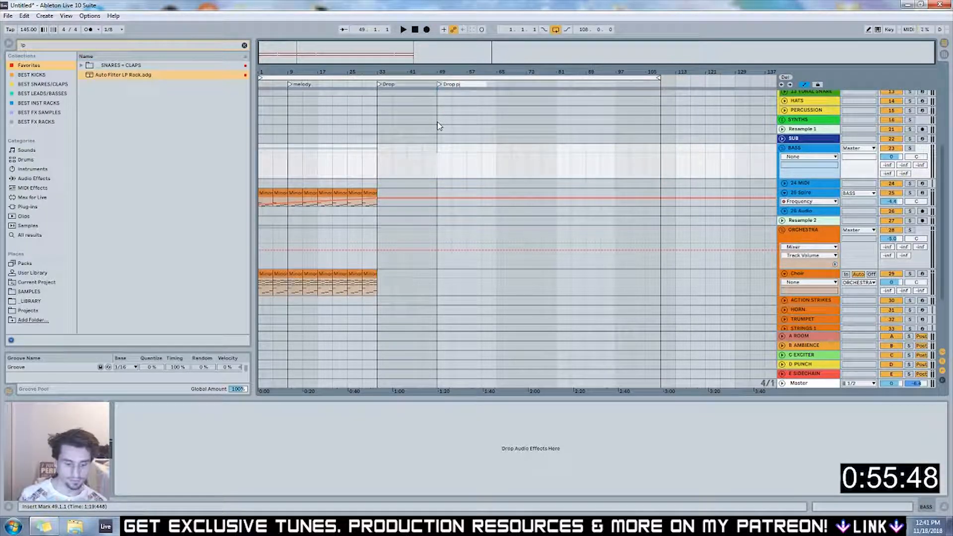
Add a locator named cool down at bar 65 and one named Build 2 at bar 81
right_click(496, 85)
left_click(514, 111)
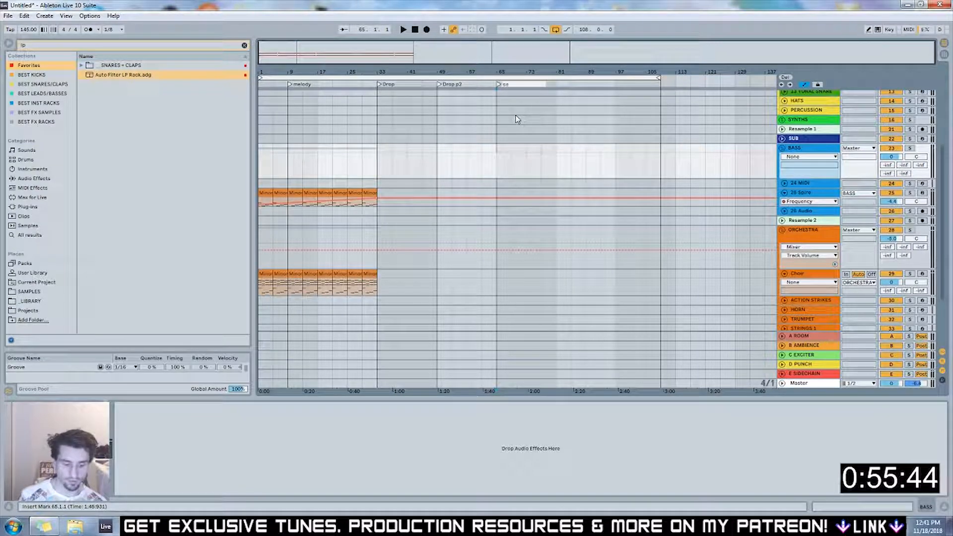
right_click(551, 86)
left_click(572, 115)
type("Build 2")
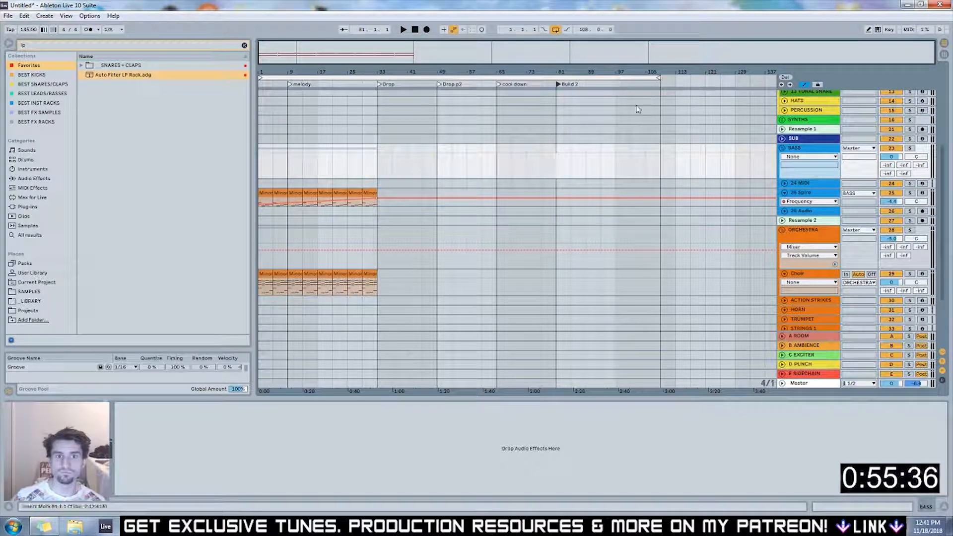
Add locators Drop 2 at bar 97 and Drop 2 p2 at bar 113, with the arrangement loop lengthened to 128 bars
right_click(616, 84)
left_click(626, 115)
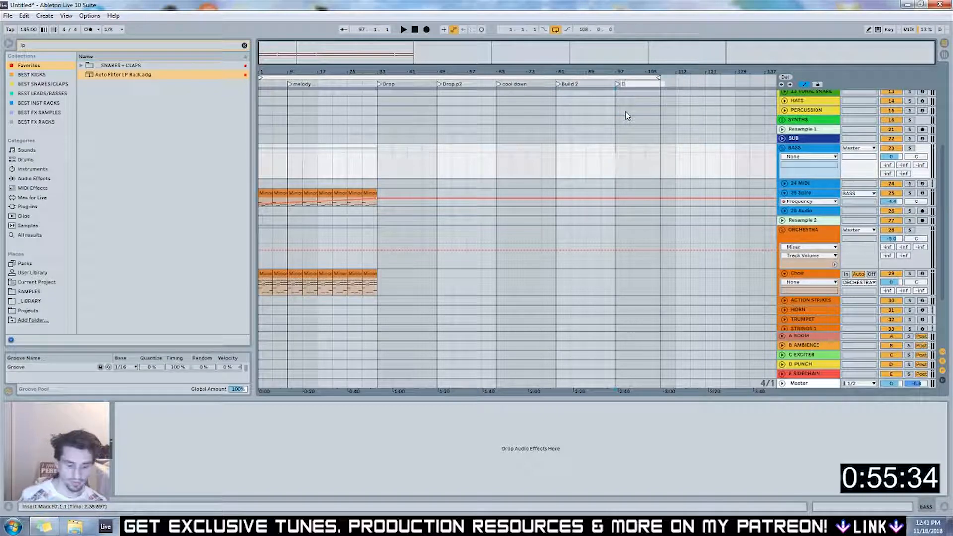
mouse_move(657, 78)
left_mouse_down()
mouse_move(749, 78)
mouse_move(732, 78)
left_mouse_up()
right_click(677, 86)
left_click(689, 108)
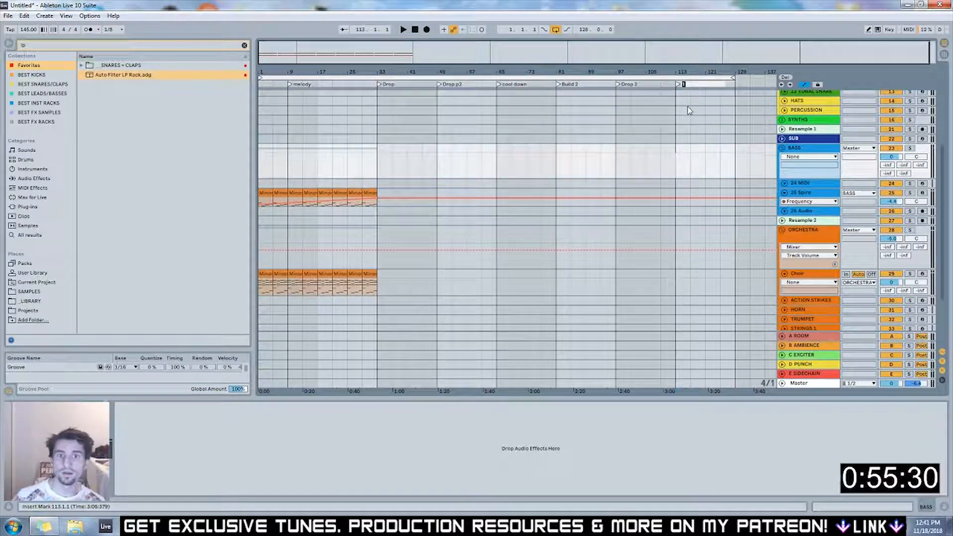
type("Drop 2 p2")
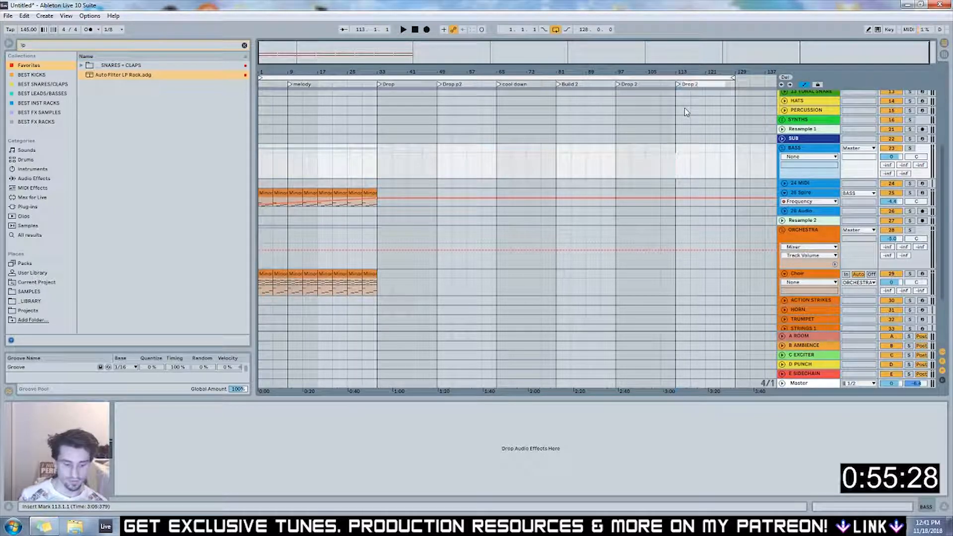
key("Return")
Add a locator named Outro at bar 129 and extend the arrangement loop to 136 bars
right_click(734, 83)
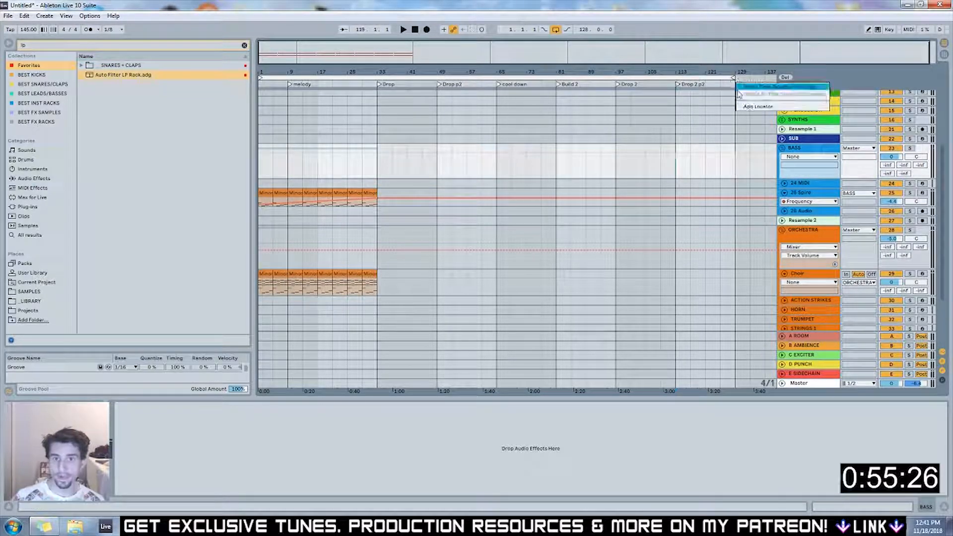
left_click(741, 106)
type("Outro")
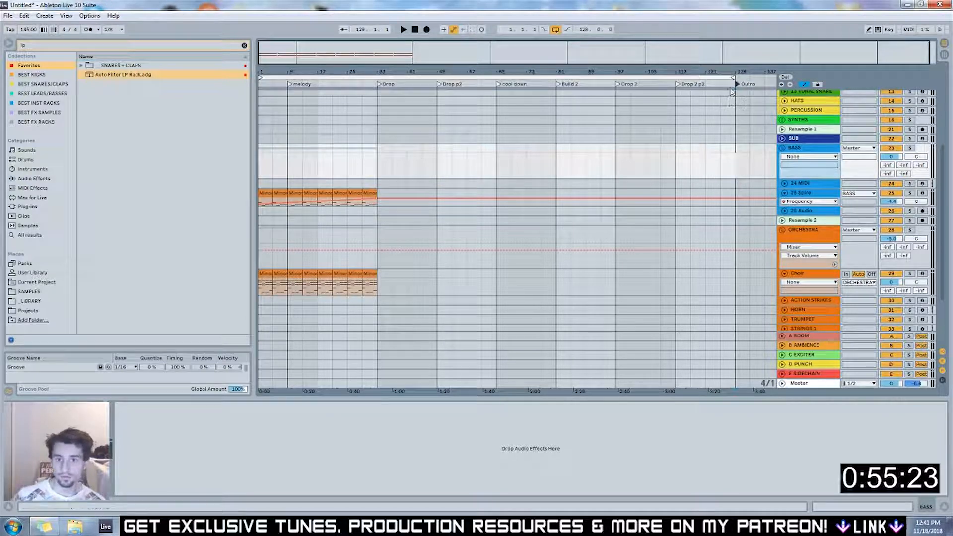
key("Return")
left_click_drag(733, 79, 763, 78)
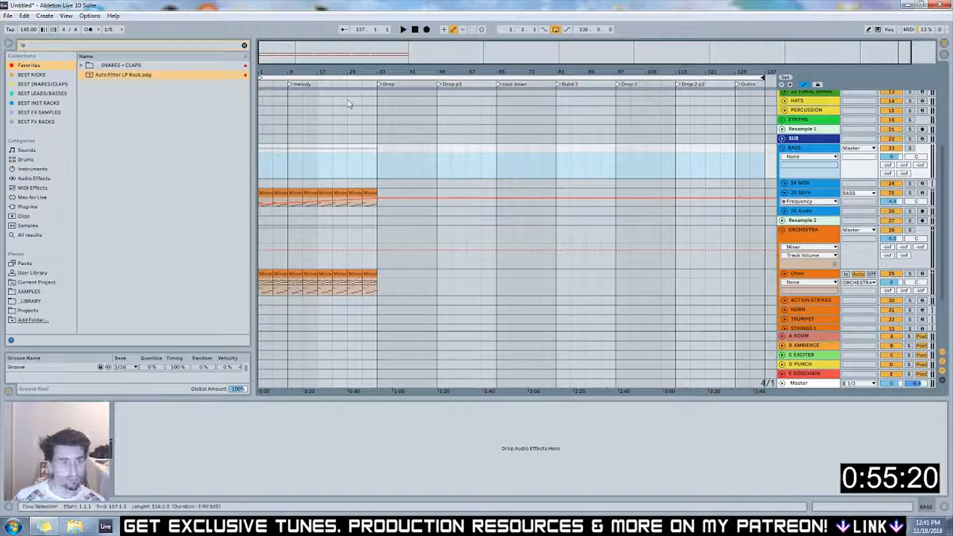
Play the arrangement from the start and open the Spire plug-in window on oscillator 1
left_click_drag(283, 64, 282, 56)
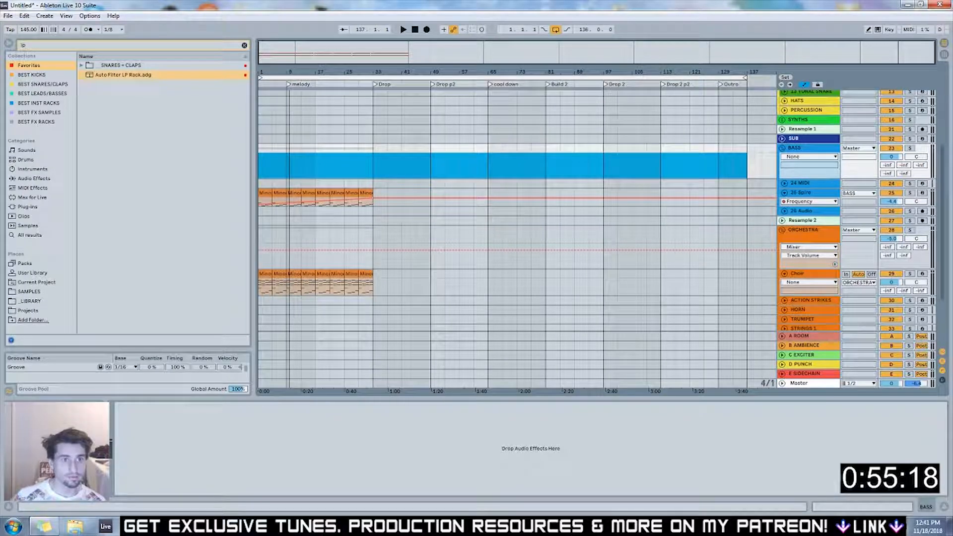
left_click(283, 110)
key("space")
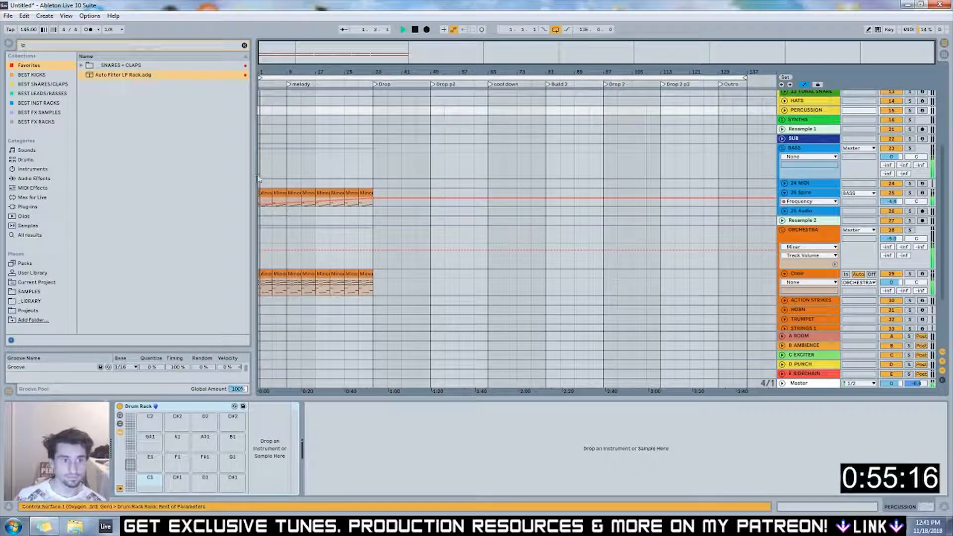
left_click(284, 179)
left_click(294, 197)
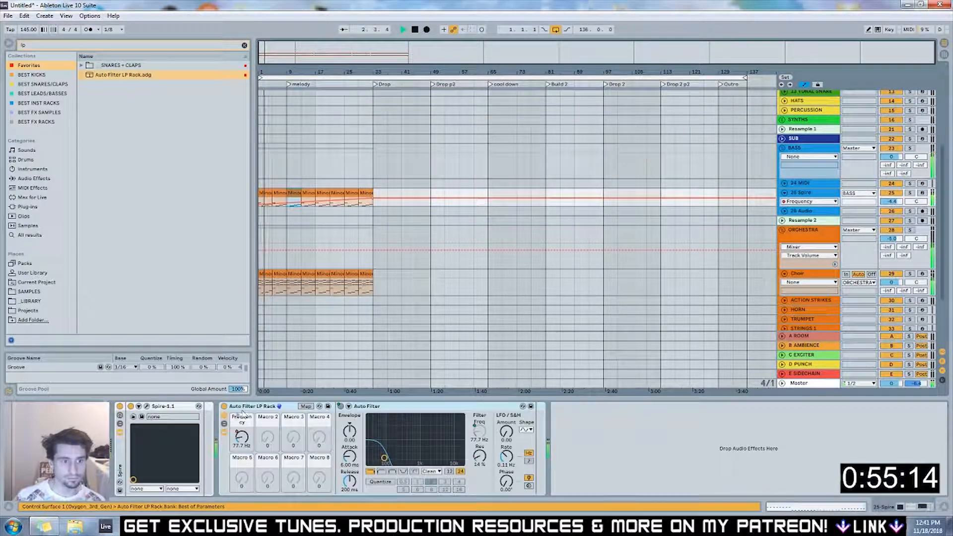
left_click(146, 406)
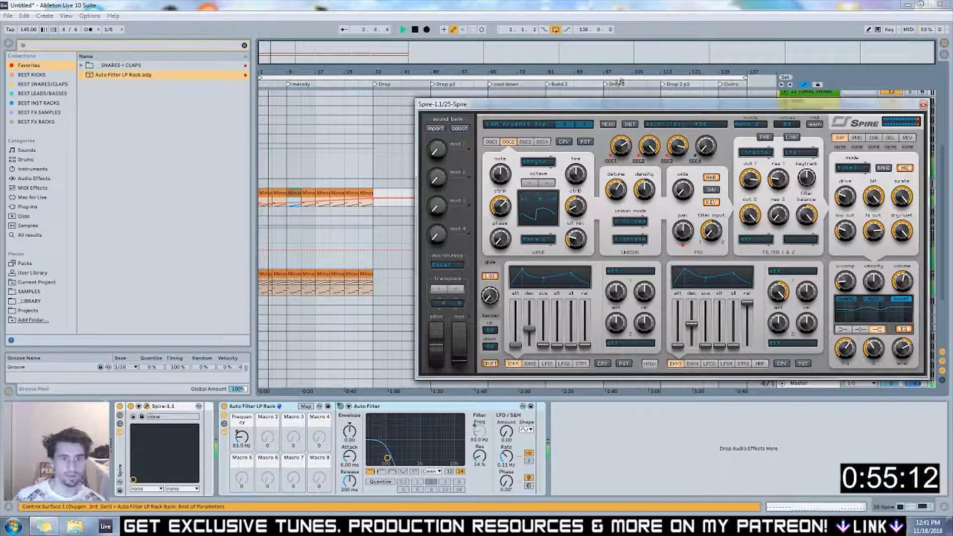
left_click(491, 141)
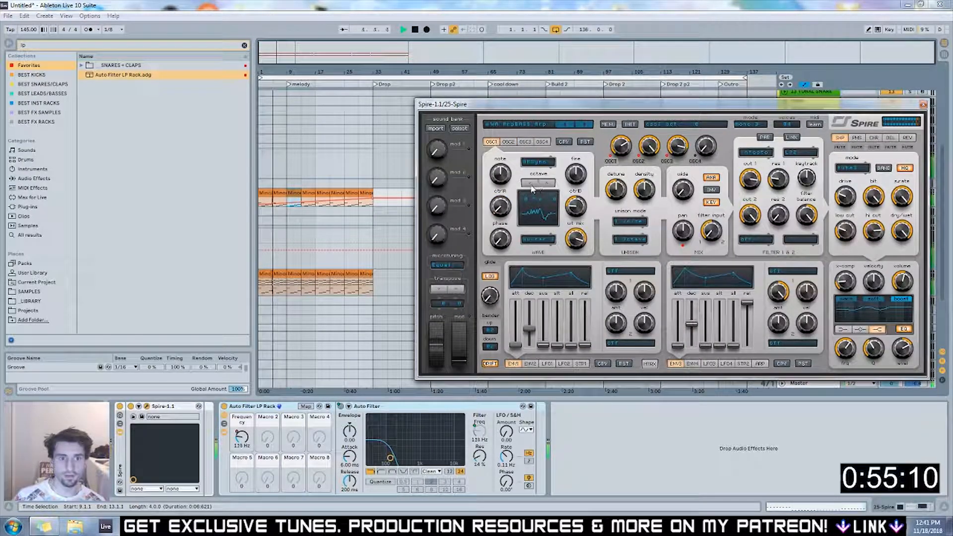
Stop playback and expose Spire's oscillator 1 octave (osc1_oct) as a configured parameter of the device
key("space")
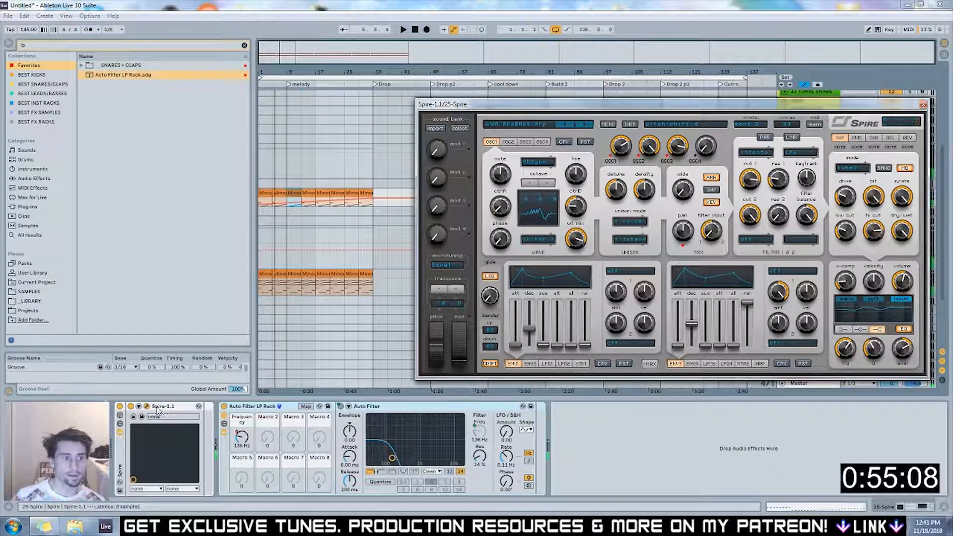
left_click(139, 406)
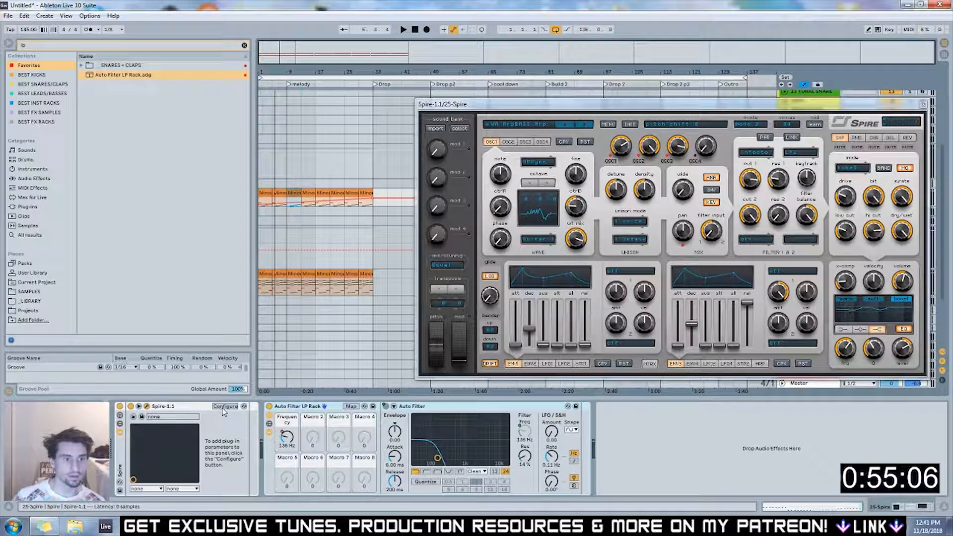
left_click(223, 407)
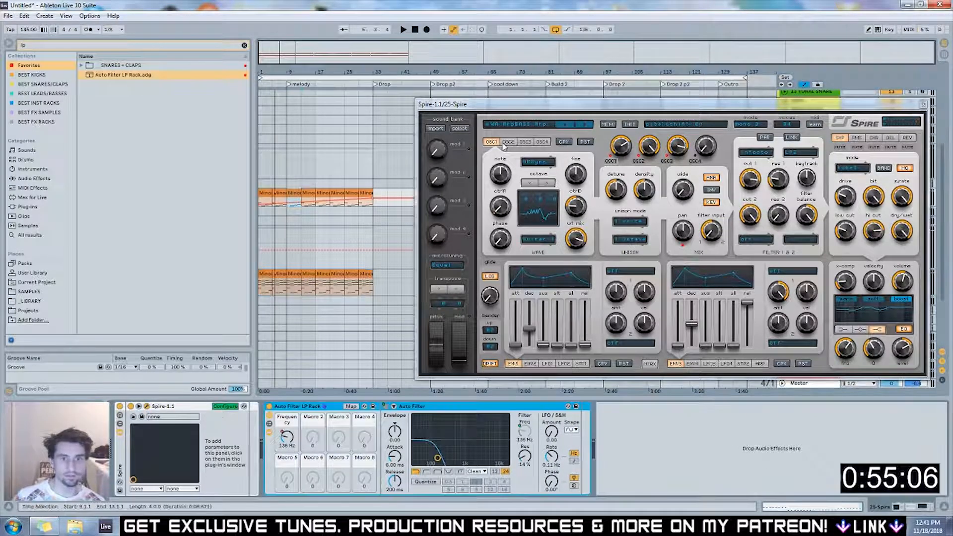
left_click(527, 203)
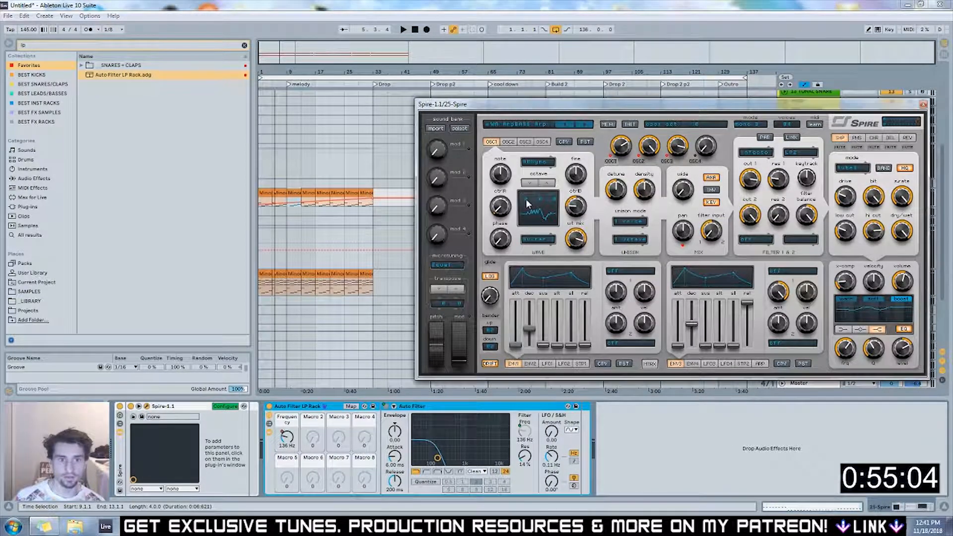
left_click(546, 184)
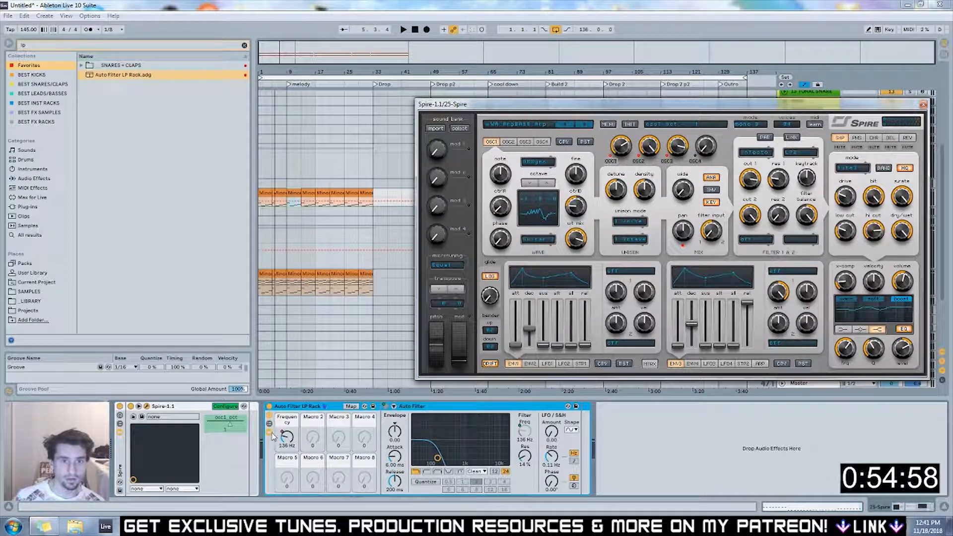
left_click(227, 406)
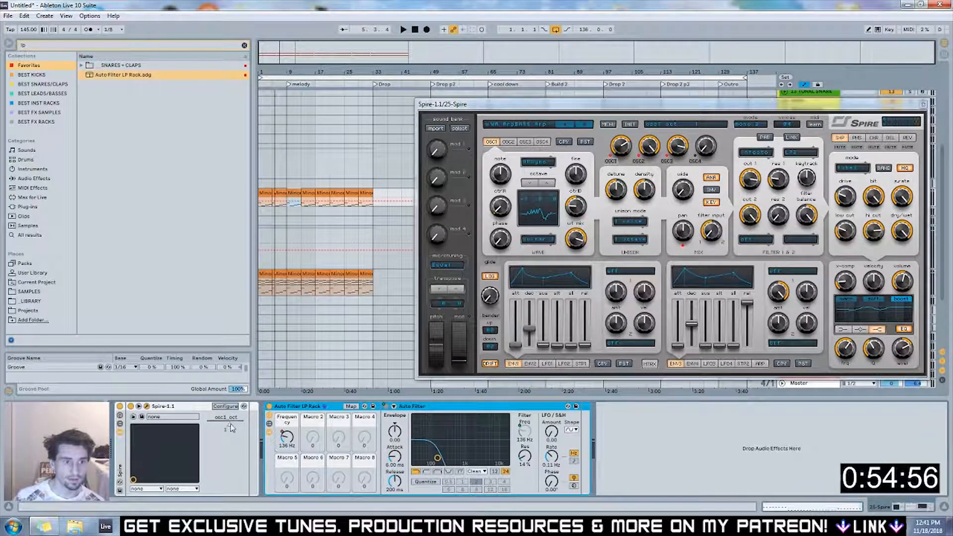
Map the osc1_oct parameter to Macro 1 of the Spire rack and display its macro mappings
right_click(226, 425)
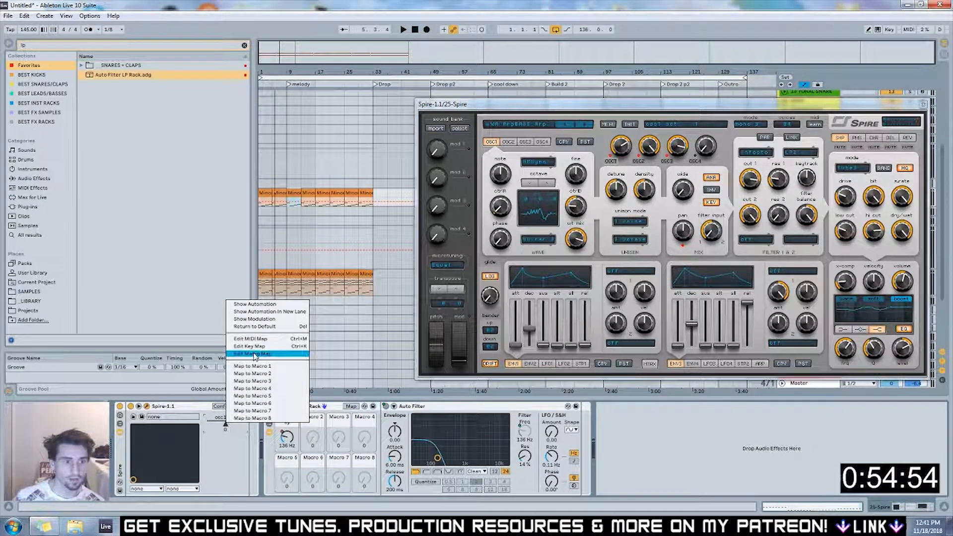
left_click(243, 367)
left_click(202, 406)
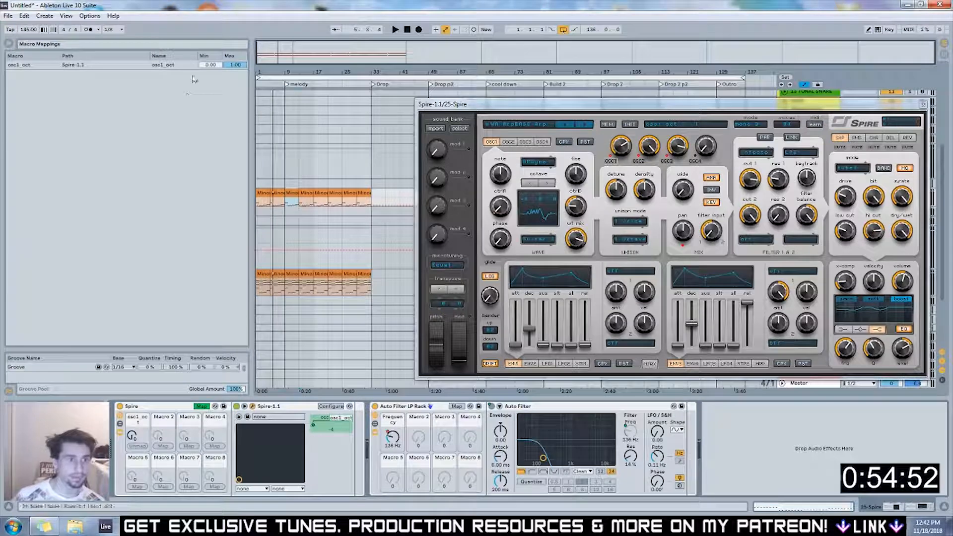
Set the minimum of the osc1_oct macro mapping to 0.35 and restart playback from bar 9
left_click(214, 66)
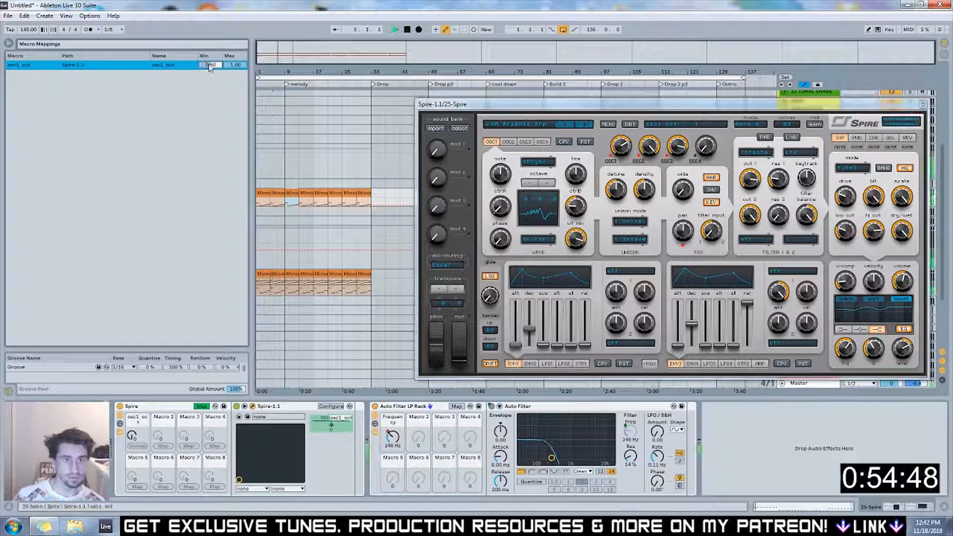
left_click(333, 85)
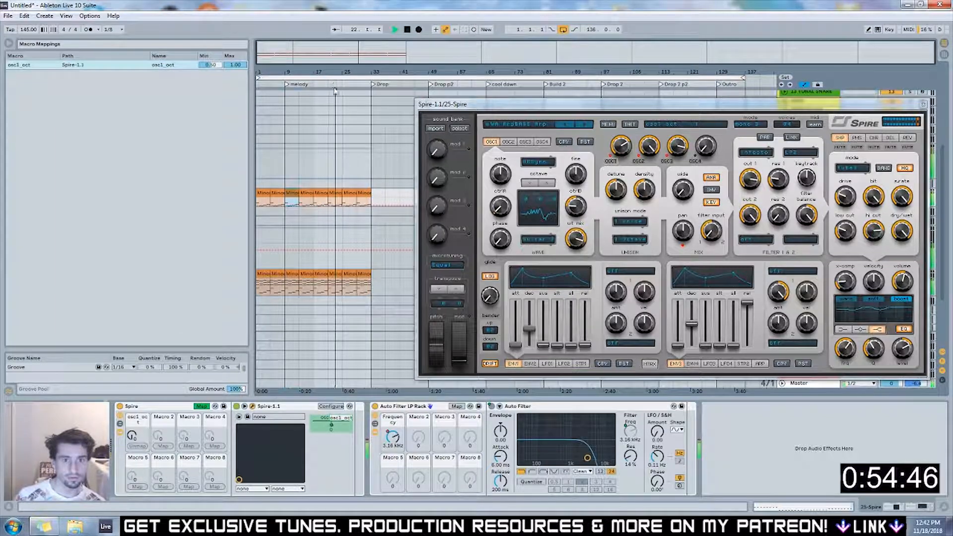
left_click_drag(211, 65, 211, 79)
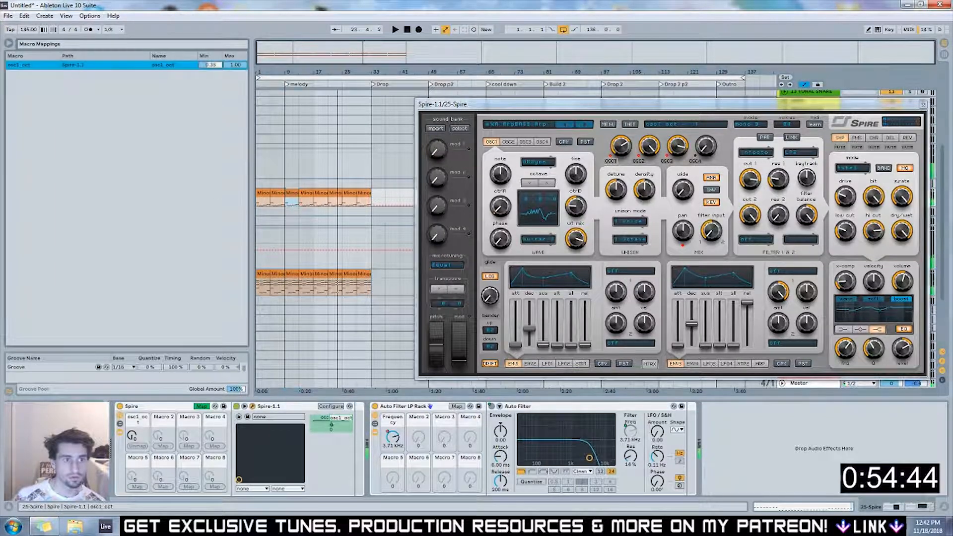
key("space")
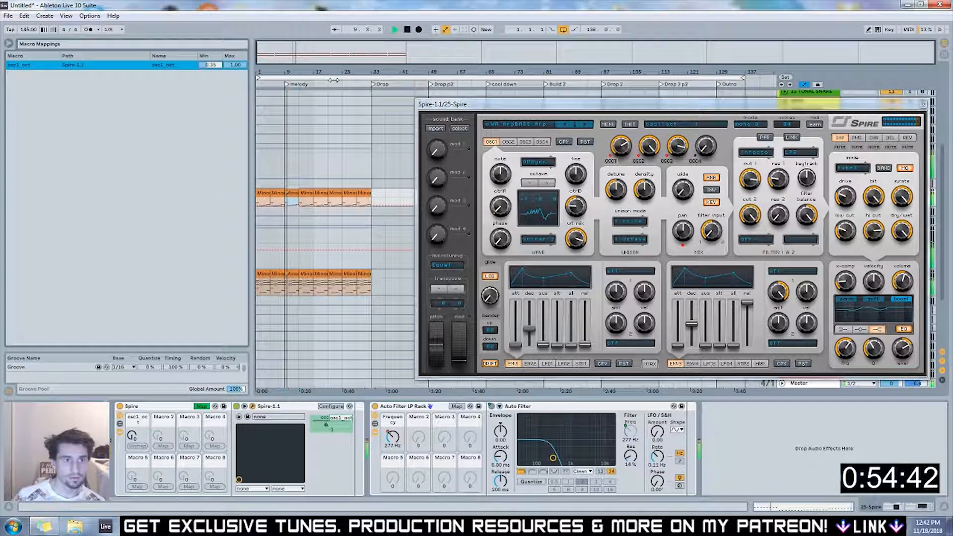
Set the osc1_oct mapping's maximum to 0.83 while testing the macro up to 127 during playback, and lower the macro to about 2
left_click(133, 437)
left_click_drag(133, 437, 133, 399)
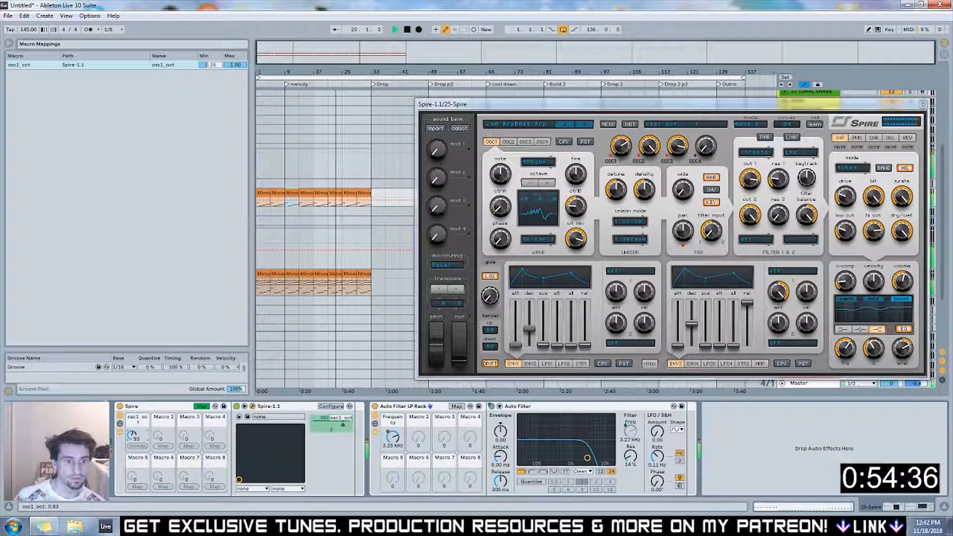
left_click_drag(235, 64, 235, 70)
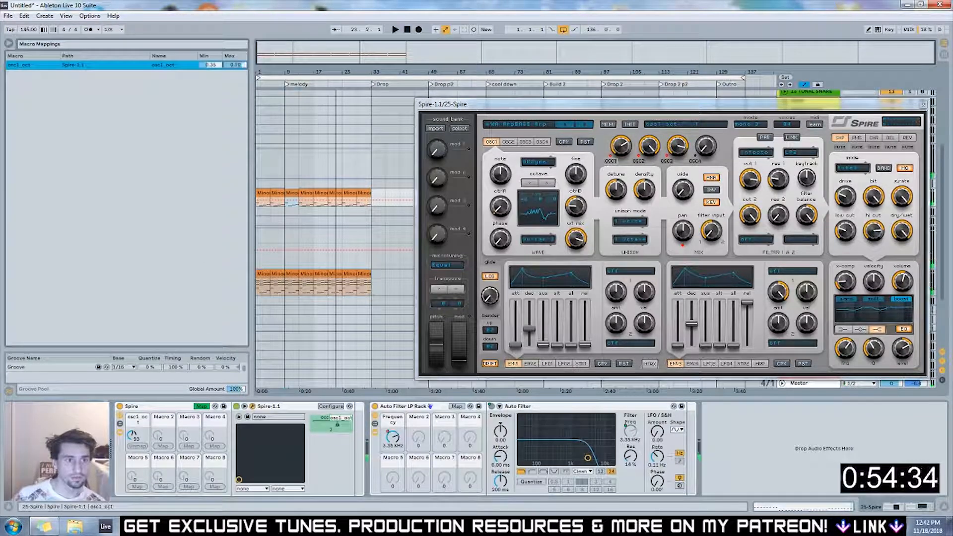
key("space")
left_click_drag(133, 437, 133, 418)
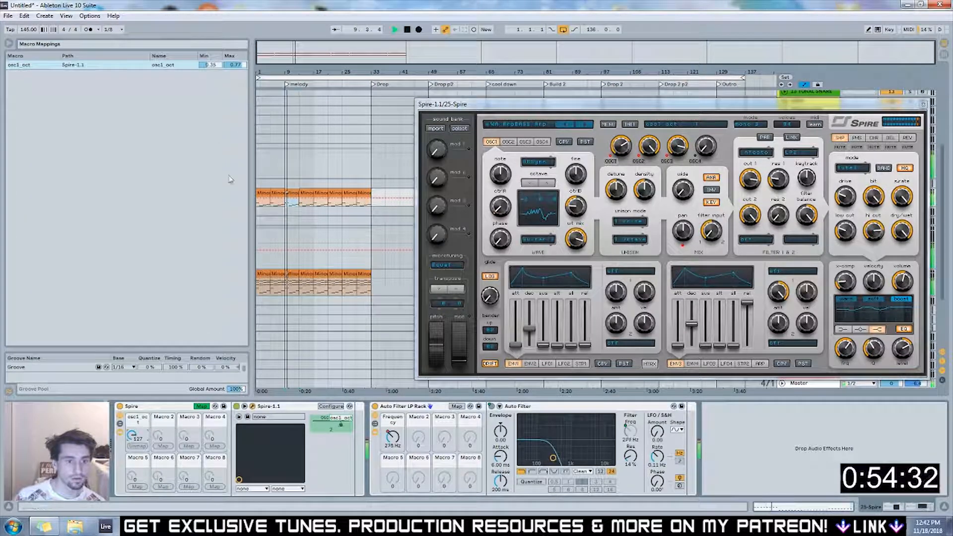
left_click(141, 297)
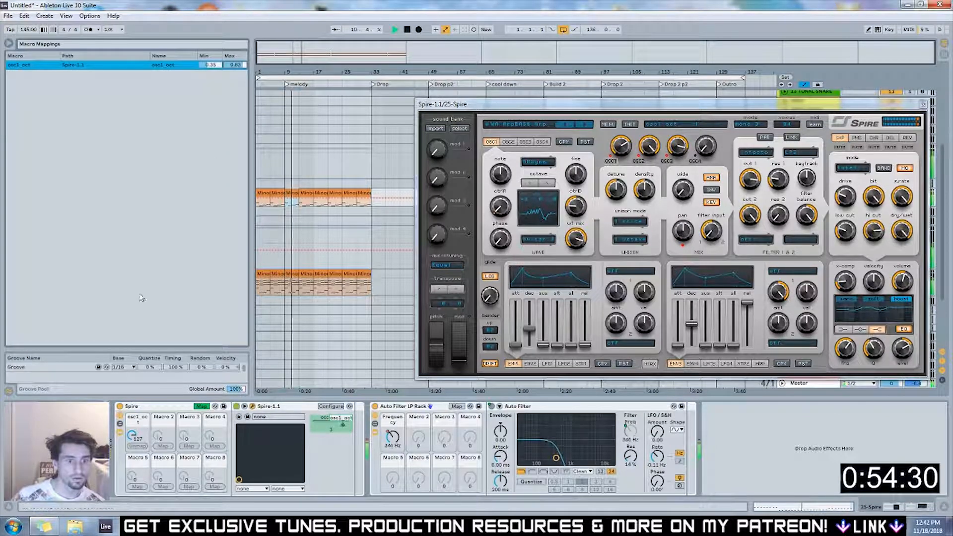
left_click_drag(131, 440, 131, 502)
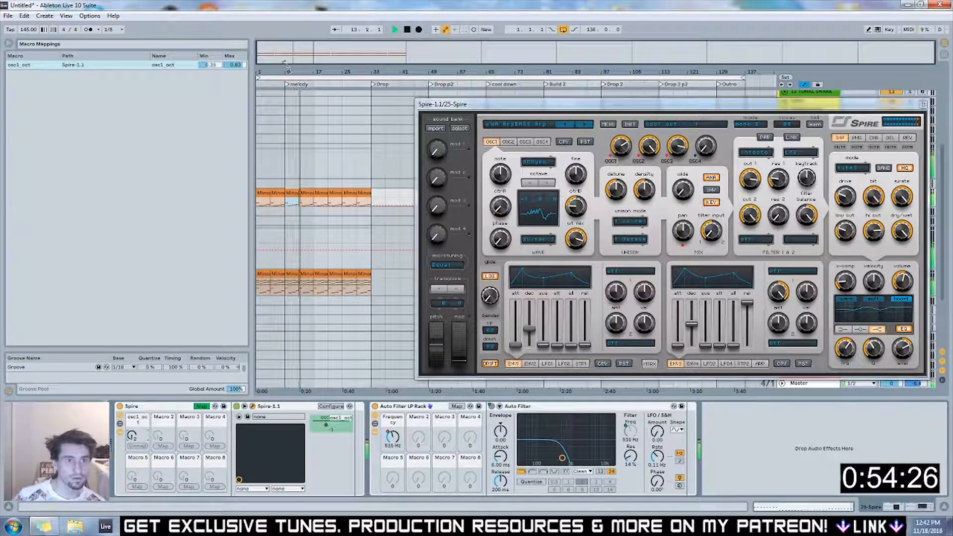
Consolidate the Spire clips from bar 17 up to the Drop at bar 33 into one clip
left_click(314, 175)
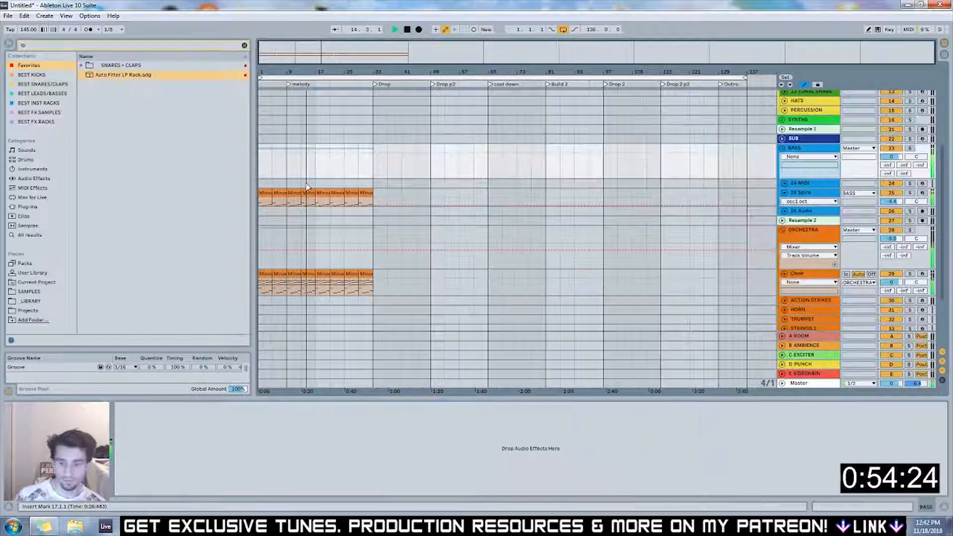
key("plus")
key("plus")
key("plus")
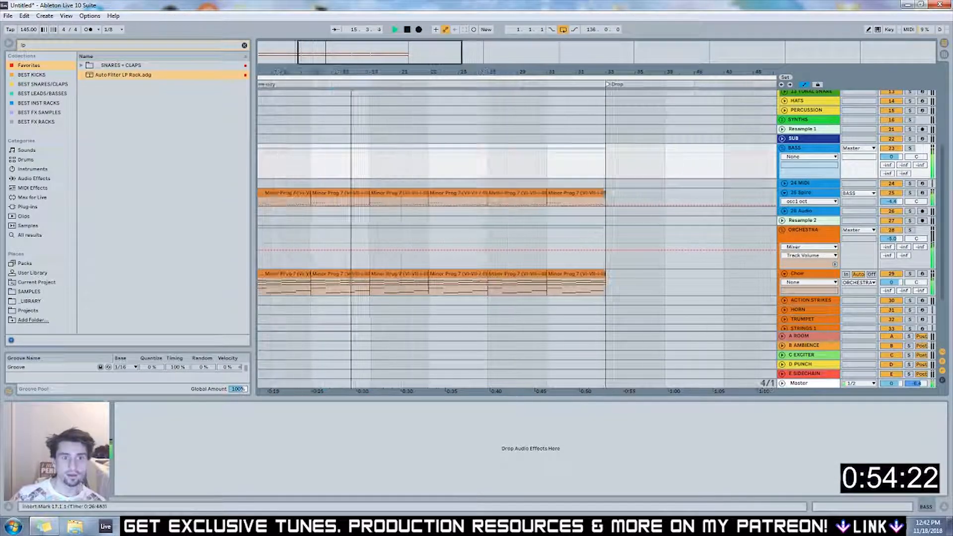
left_click(397, 194)
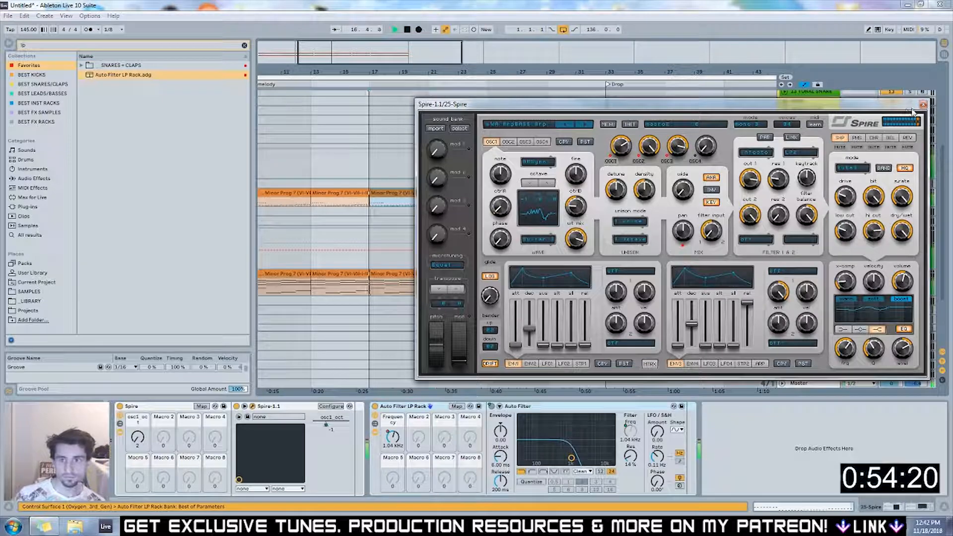
left_click(923, 104)
left_click(574, 193, "shift")
key("space")
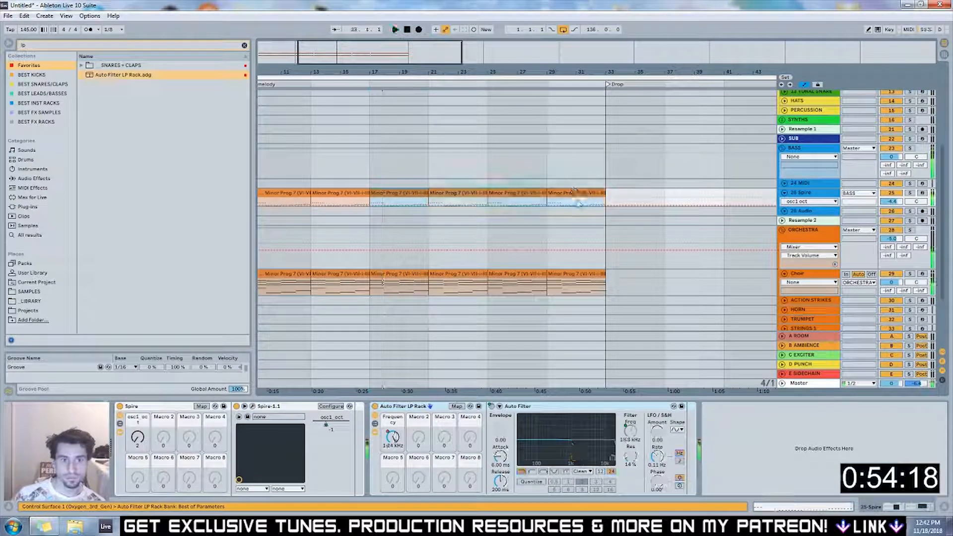
key("ctrl+j")
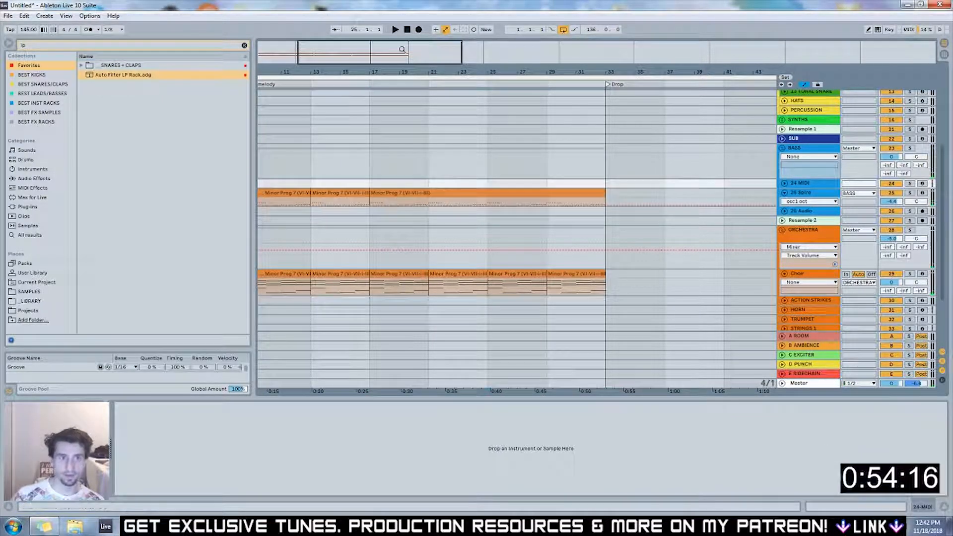
Enlarge the Spire track and open the consolidated clip with its envelope for the rack's osc1_oct macro
key("minus")
left_click(485, 193)
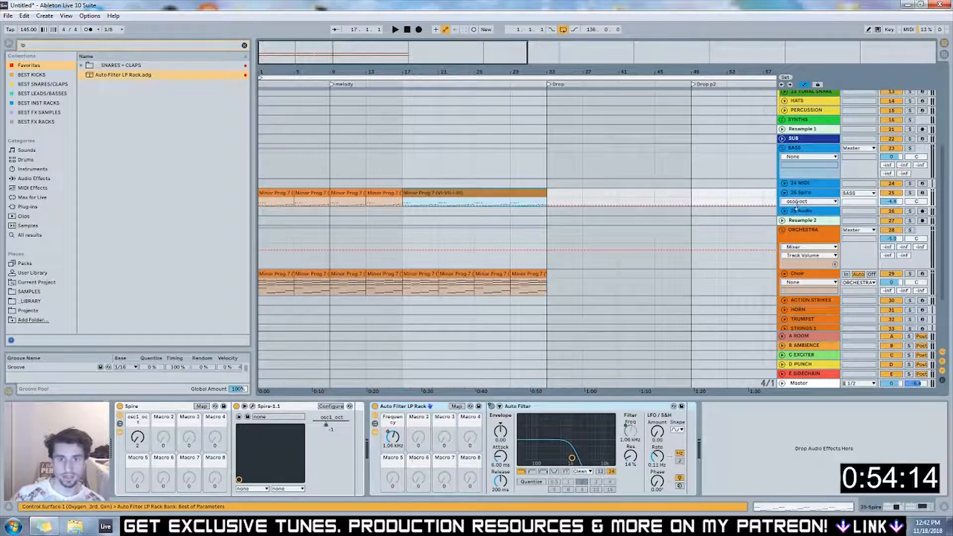
left_click_drag(795, 205, 796, 239)
left_click(478, 213)
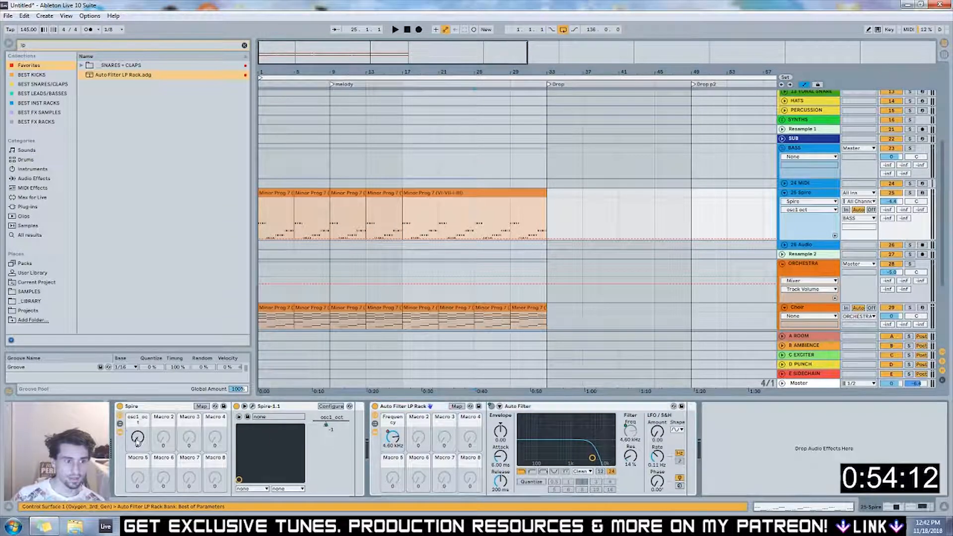
right_click(138, 440)
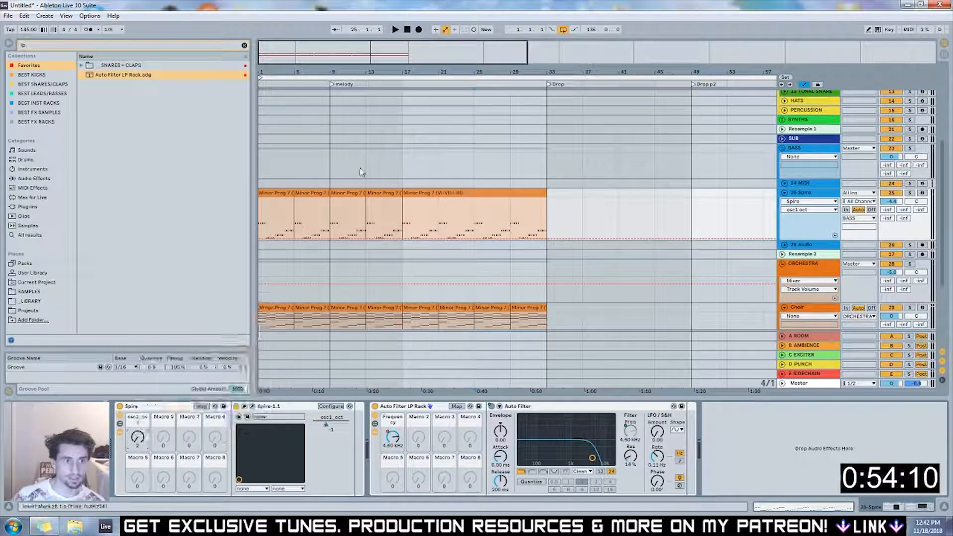
double_click(453, 193)
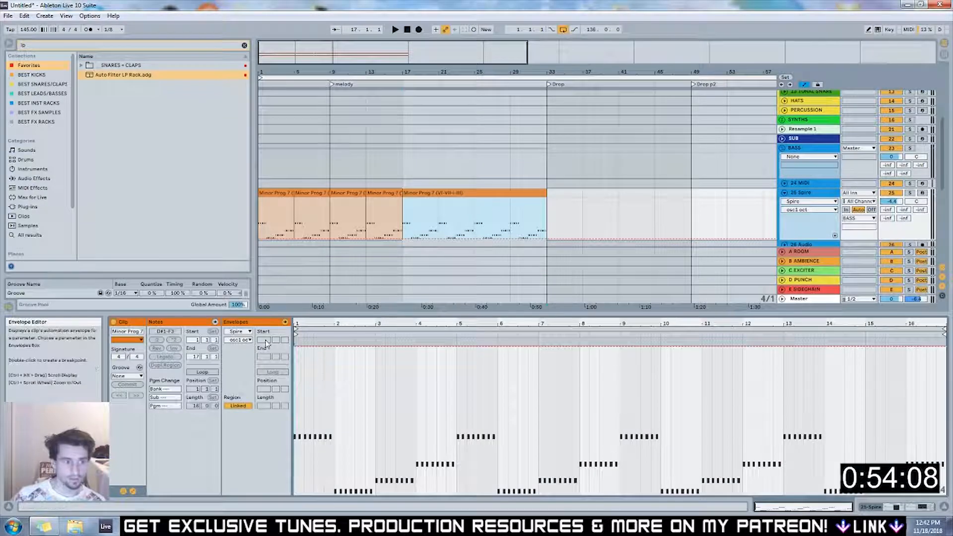
Raise the Spire rack's osc1_oct macro to a high setting so the clip envelope has range to work with
left_click(320, 350)
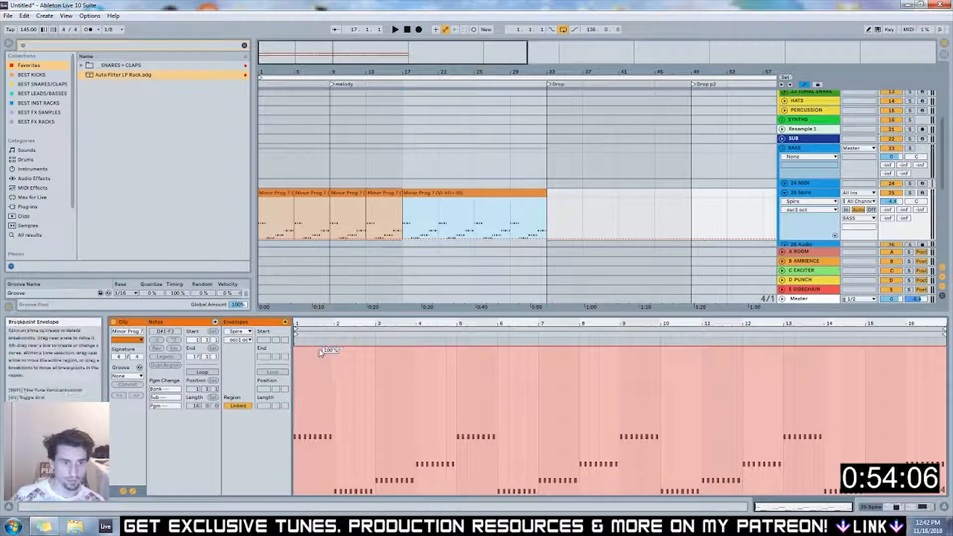
key("shift+Tab")
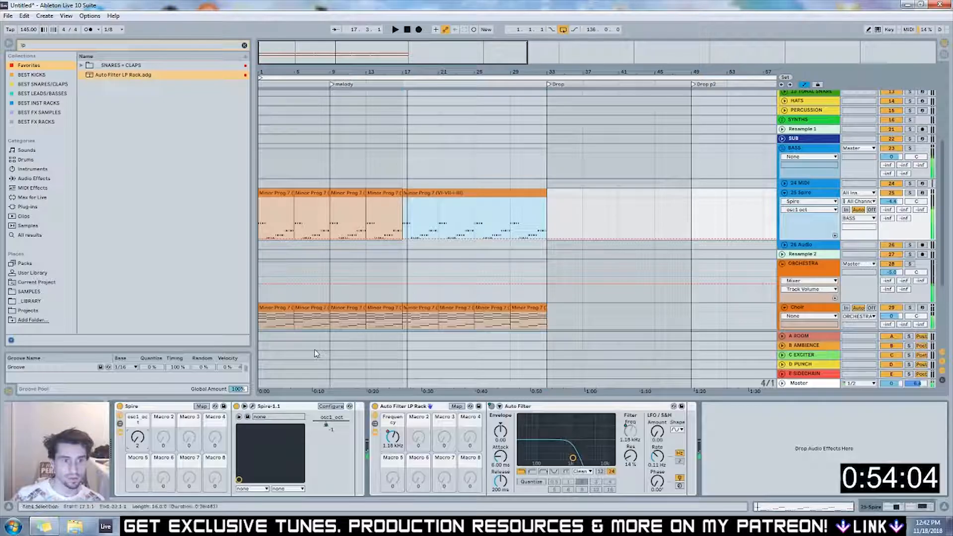
left_click_drag(137, 437, 137, 397)
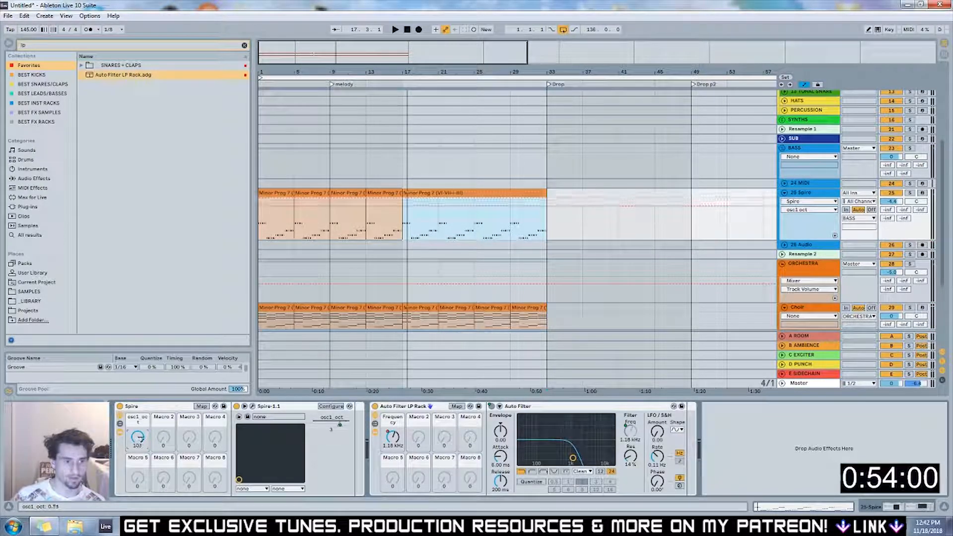
Shape the clip's osc1_oct envelope as rising steps: zero in bar 1, about a third in bar 2, about 69% from bar 3
key("shift+Tab")
key("space")
left_click(332, 348)
left_click_drag(332, 350, 375, 392)
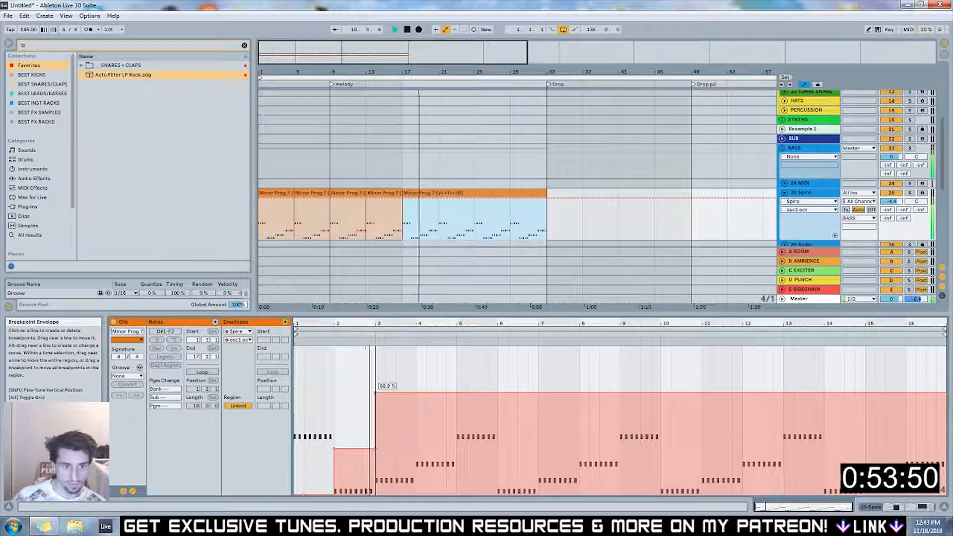
mouse_move(416, 396)
left_mouse_down()
mouse_move(417, 354)
mouse_move(410, 396)
left_mouse_up()
key("space")
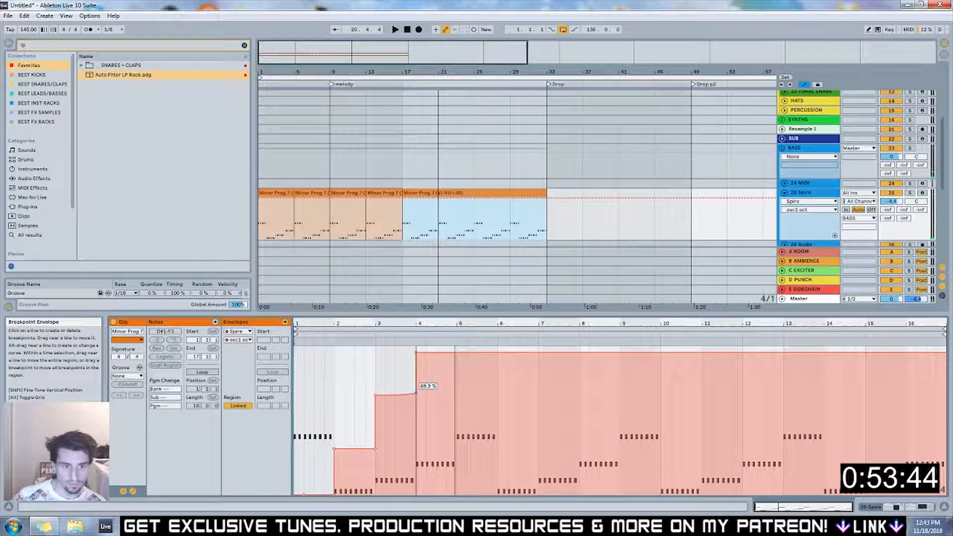
left_click_drag(420, 353, 418, 397)
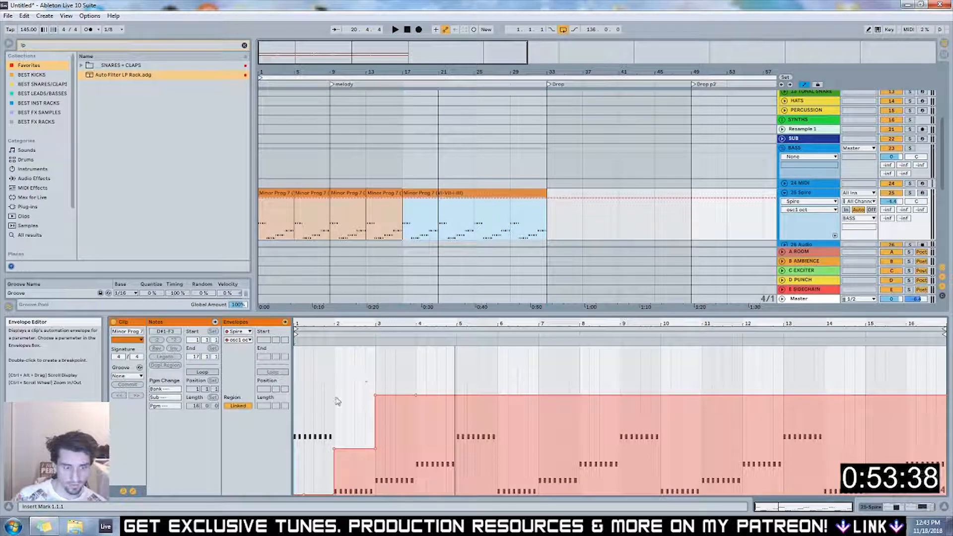
Draw envelope steps for bars 5 to 8: zero, about a third, about 69%, and full level in bar 8
left_click_drag(462, 491, 500, 492)
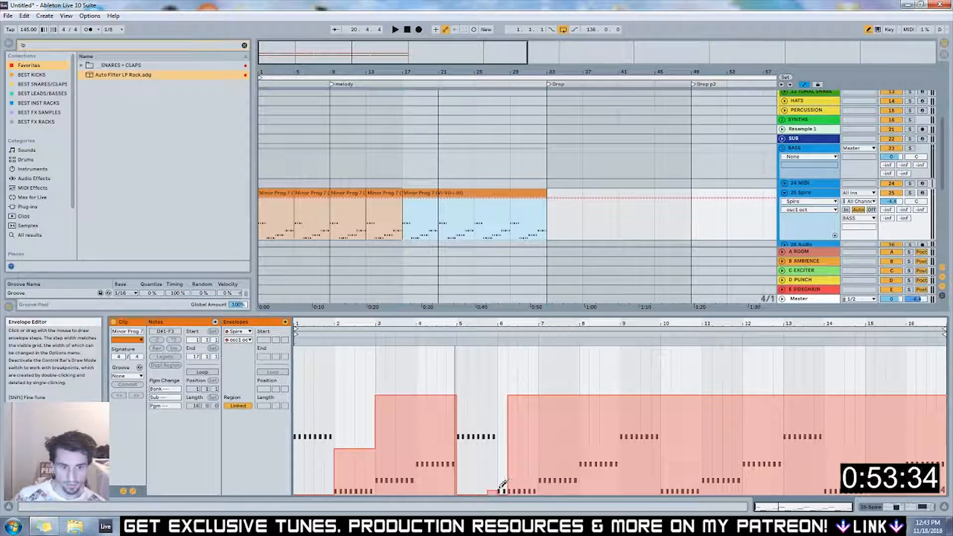
key("ctrl+z")
left_click_drag(462, 494, 488, 497)
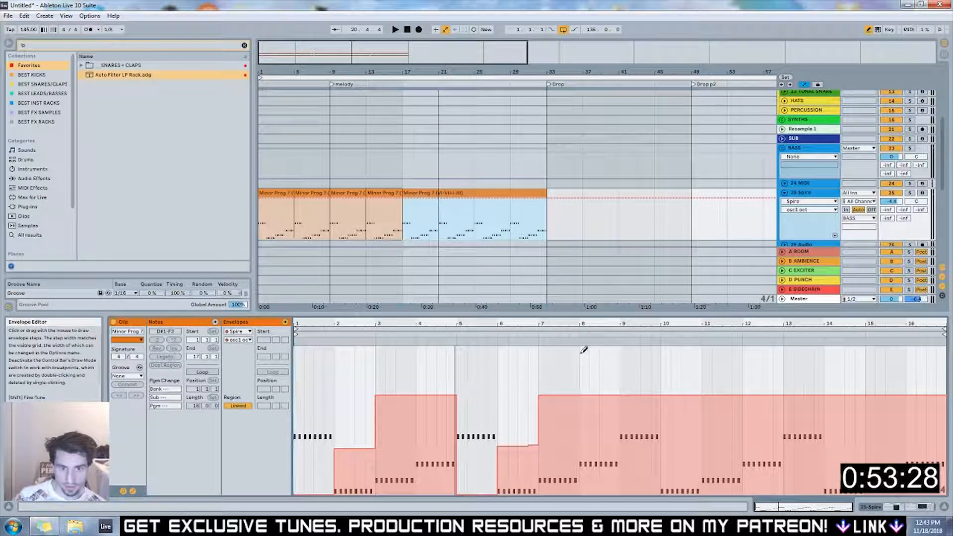
left_click_drag(583, 350, 610, 343)
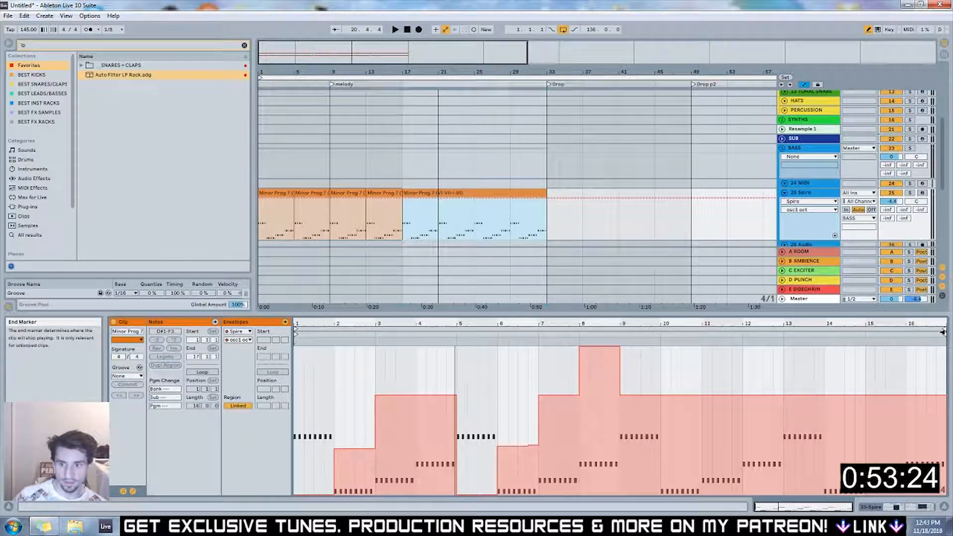
Turn on looping for the Spire clip, shorten its loop to 8 bars and play it back
left_click(194, 372)
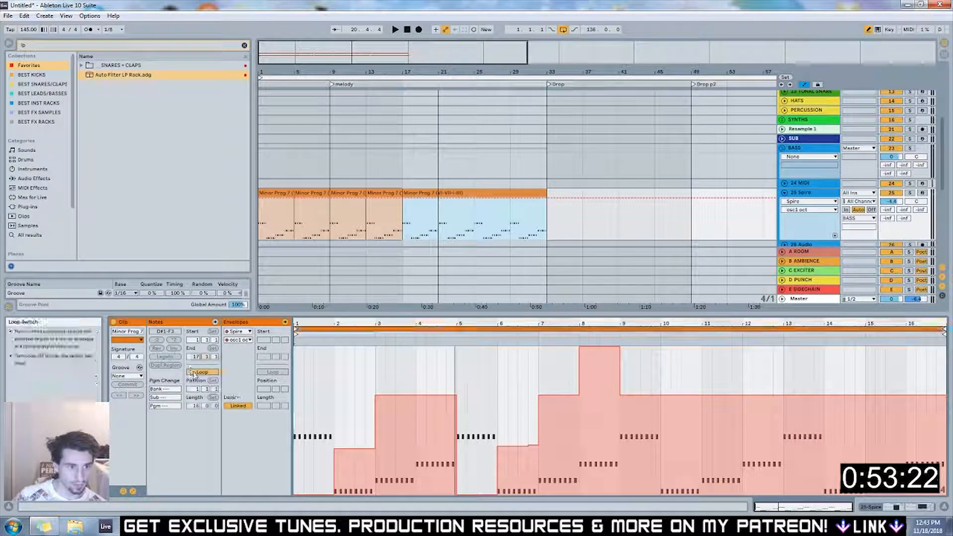
left_click_drag(944, 329, 624, 338)
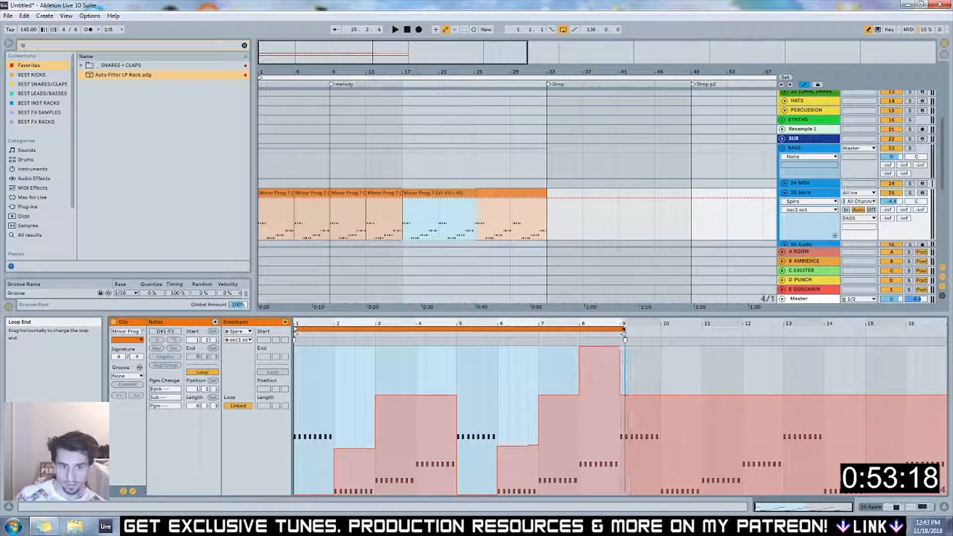
key("space")
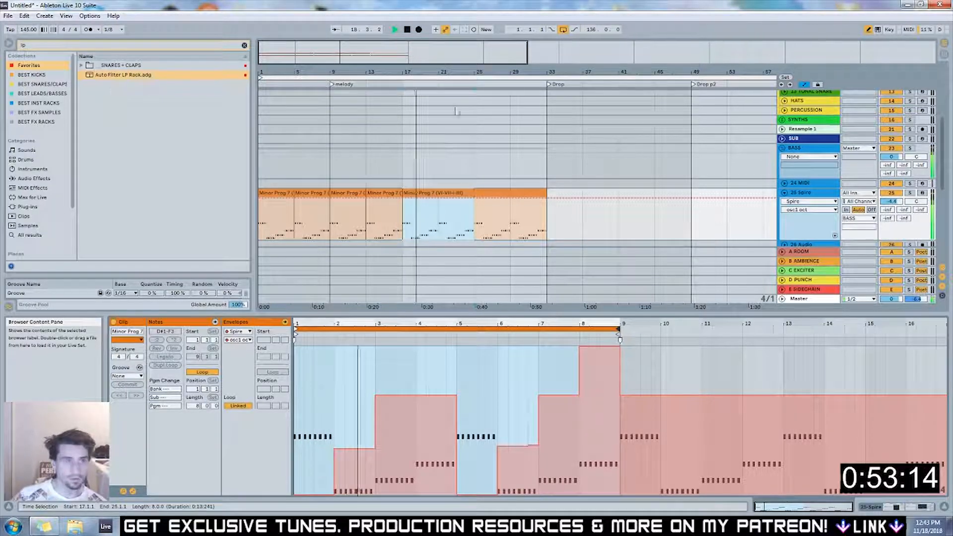
Expand the SYNTHS group, unfold the SERUM track and open its Serum synth
left_click(781, 120)
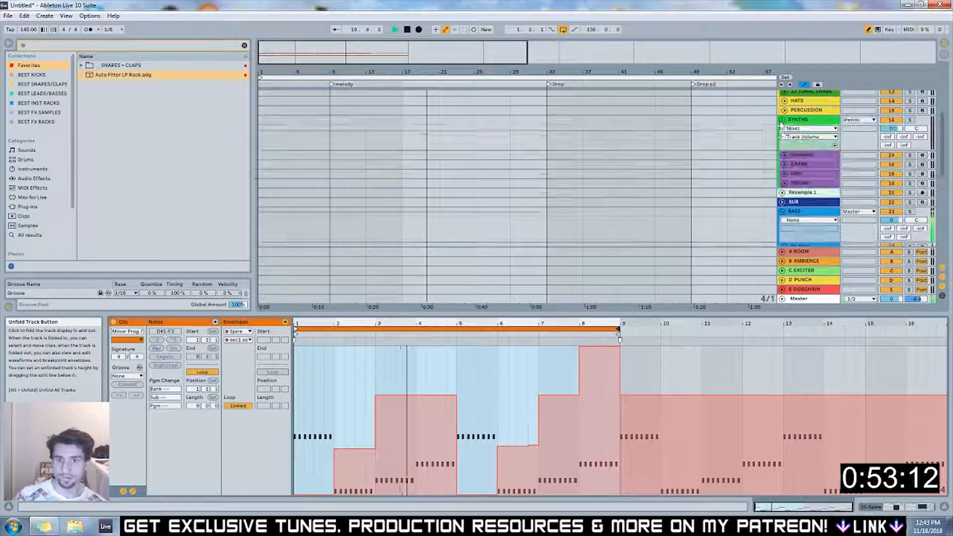
left_click(800, 165)
left_click(799, 184)
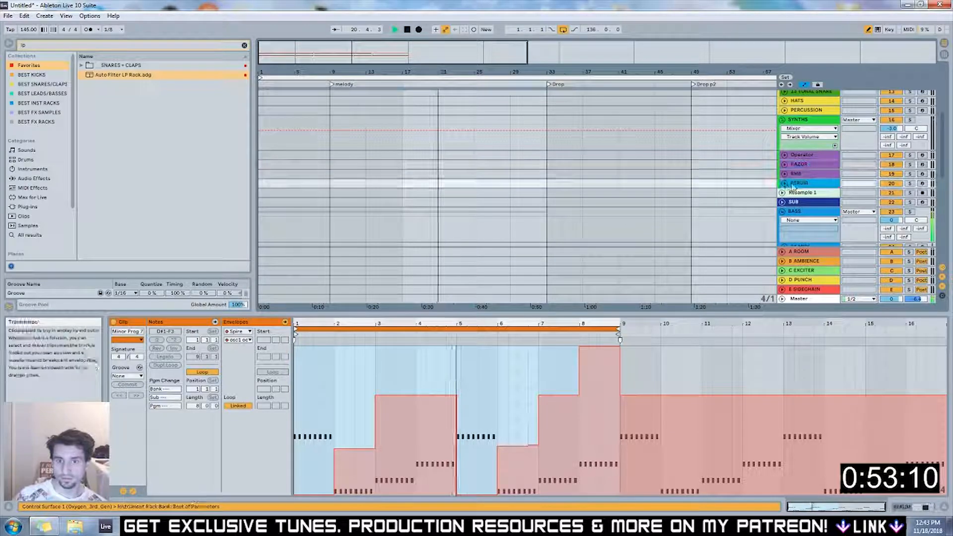
left_click(784, 183)
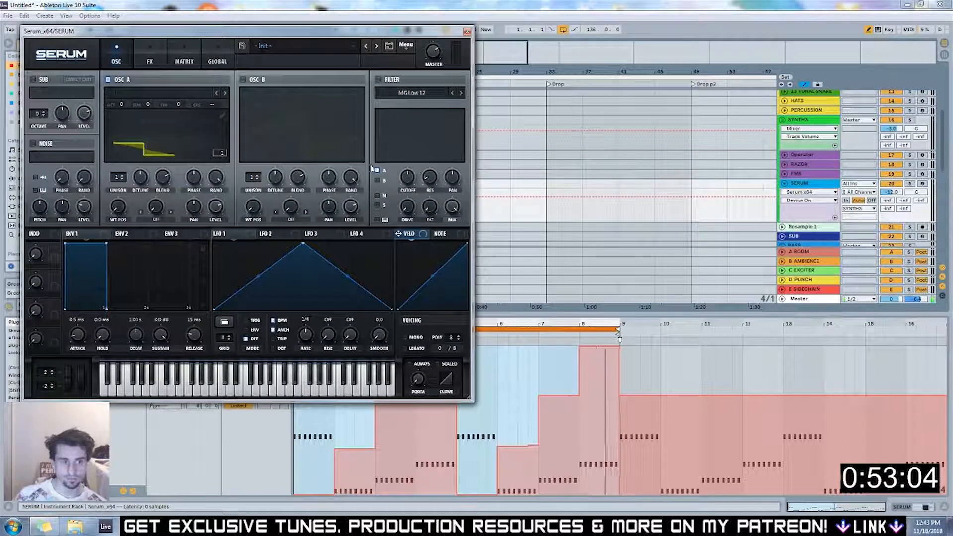
Load the user lead preset N+_LEAD08_Cosmiq into Serum, arm the SERUM track and hide the synth window
left_click(279, 47)
mouse_move(314, 113)
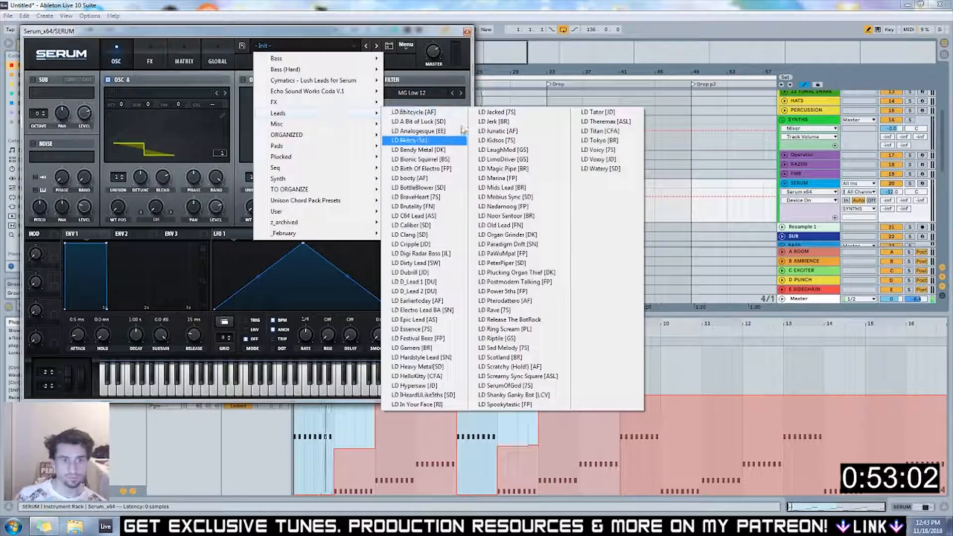
mouse_move(305, 233)
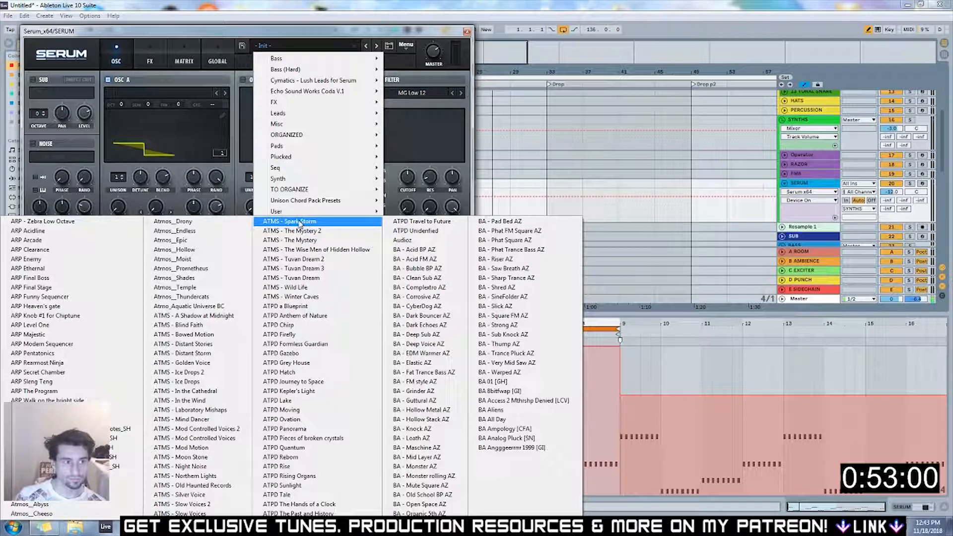
mouse_move(298, 181)
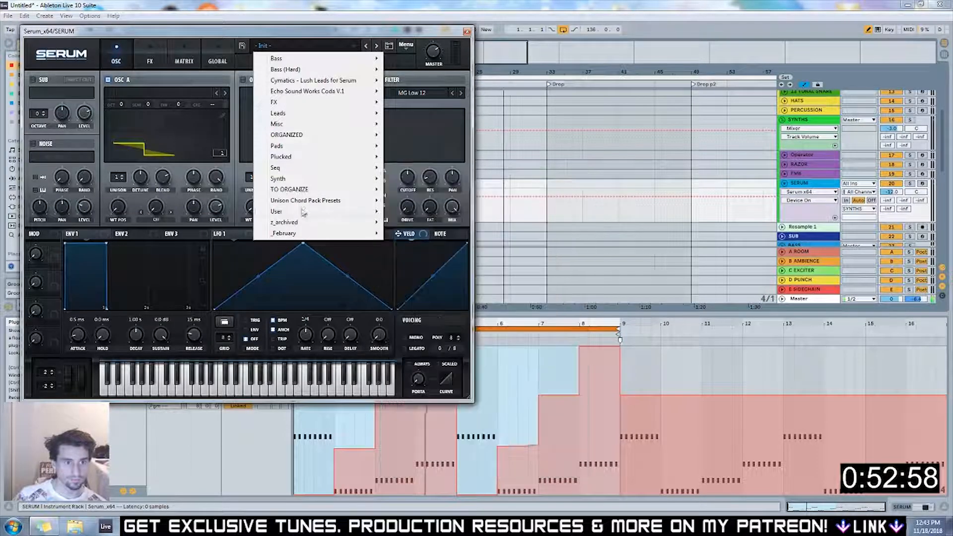
mouse_move(313, 213)
mouse_move(422, 30)
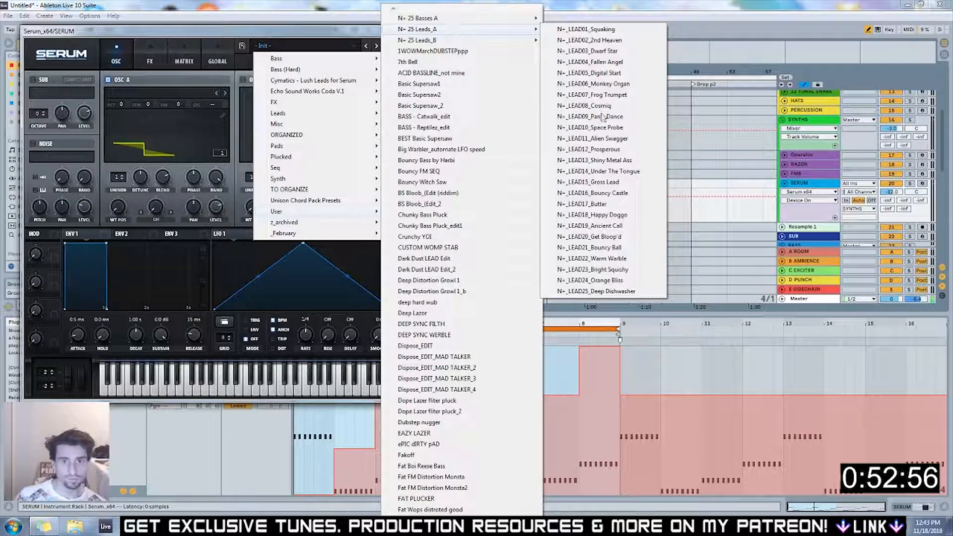
left_click(624, 120)
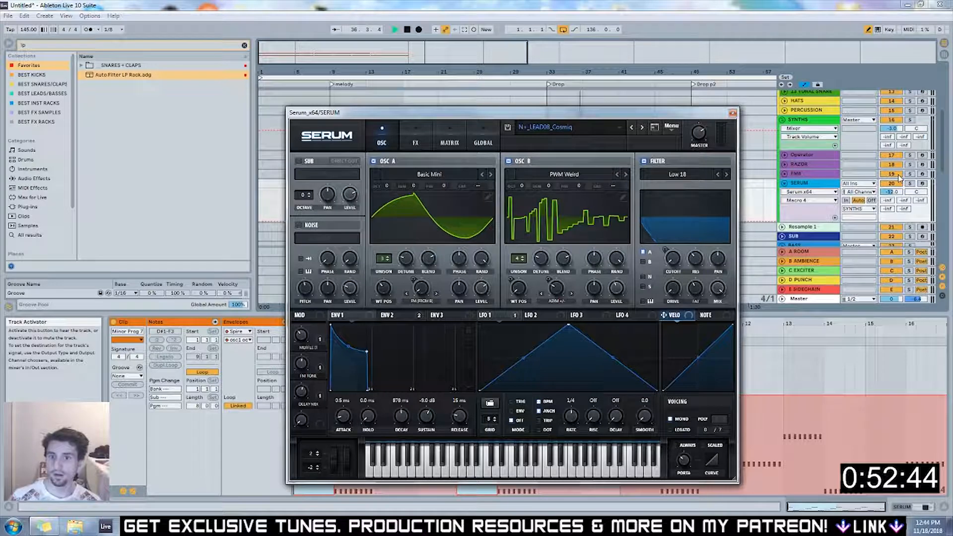
left_click(922, 184)
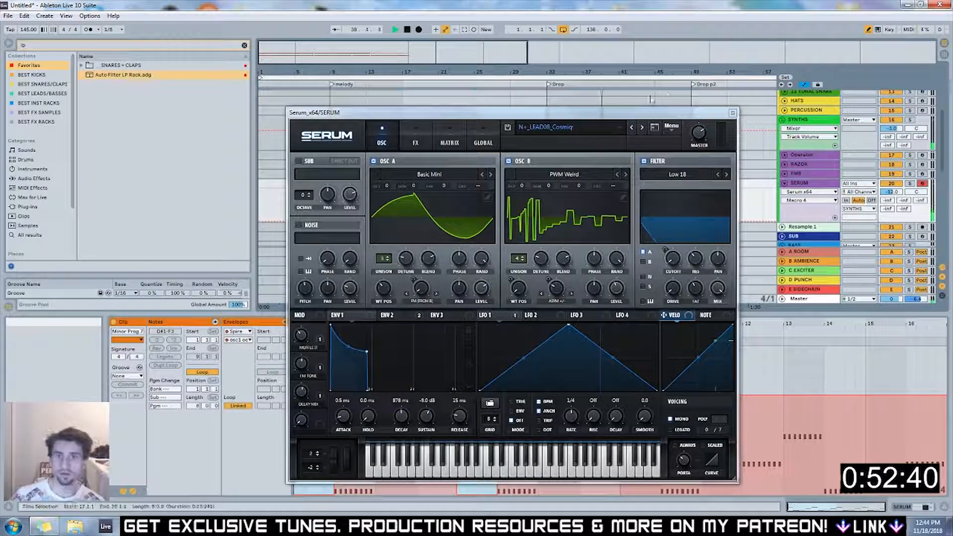
key("ctrl+alt+p")
Insert an empty 8-bar MIDI clip on the SERUM track from the melody marker at bar 9 to bar 17
scroll(348, 144, "down", 3)
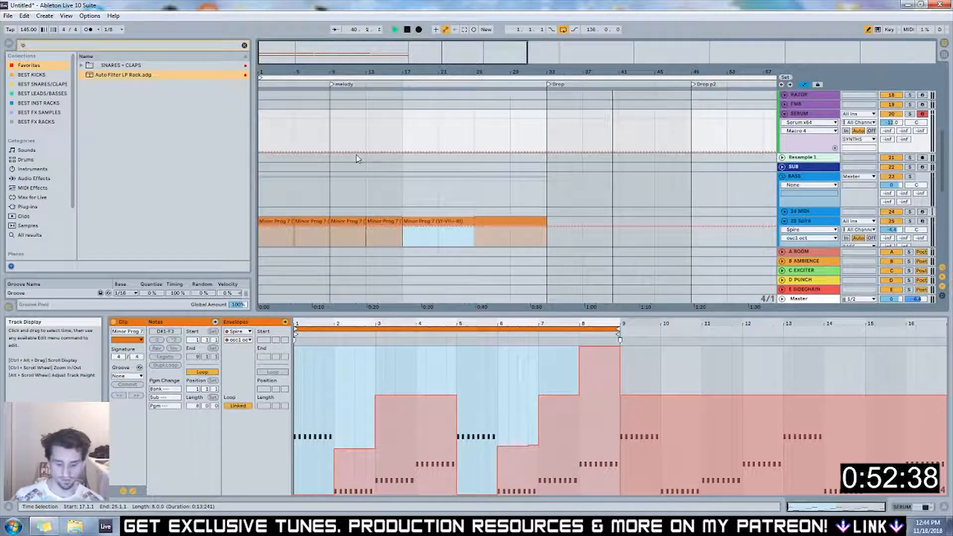
scroll(379, 159, "down", 2)
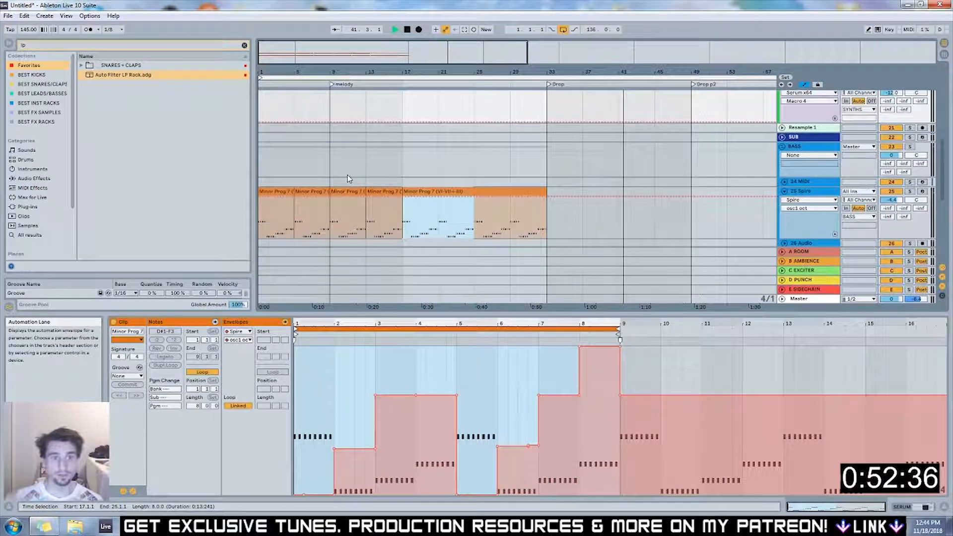
left_click(350, 112)
scroll(347, 149, "up", 3)
left_click_drag(347, 164, 417, 157)
left_click(368, 157)
left_click_drag(340, 156, 395, 156)
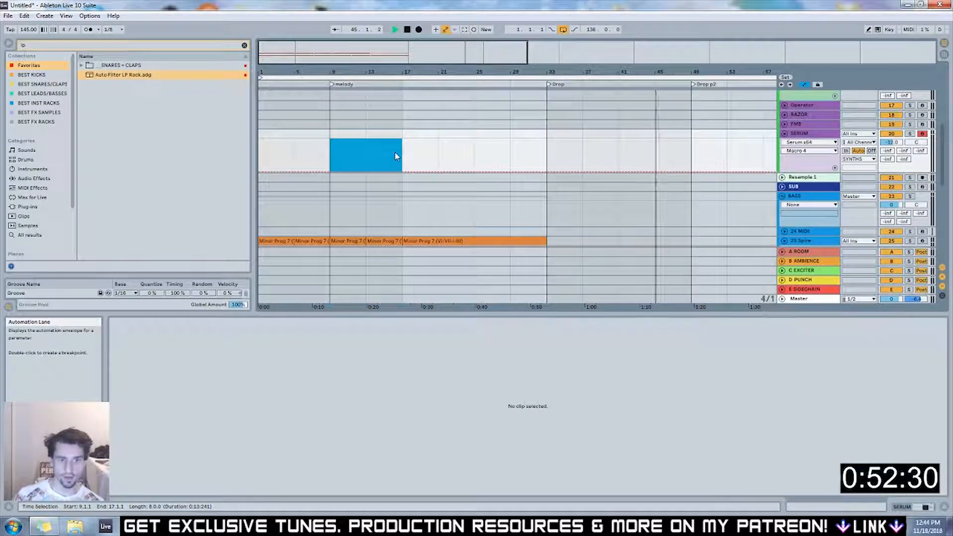
key("ctrl+shift+m")
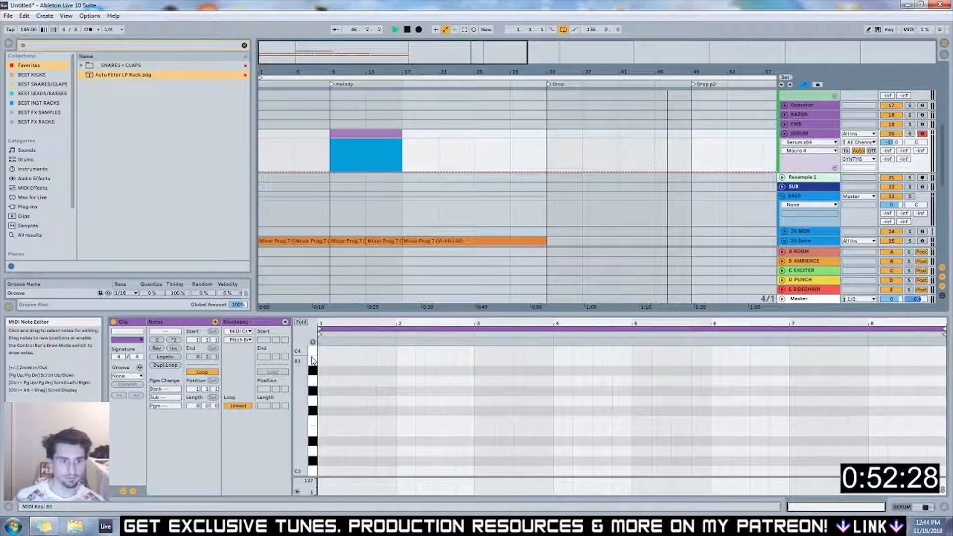
Add an A3 note at the start of the new SERUM clip and lengthen it to just under one bar
double_click(323, 381)
left_click_drag(339, 380, 358, 381)
scroll(366, 193, "down", 6)
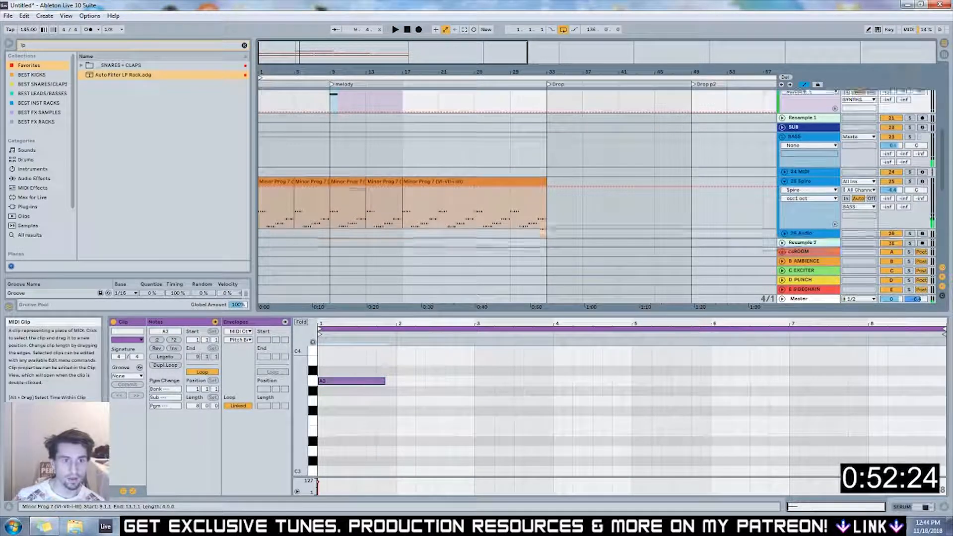
Copy the bar 9 chord clip from the Spire track onto the SERUM track at bar 9 and colour it purple
left_click(353, 216)
left_click_drag(352, 216, 345, 102)
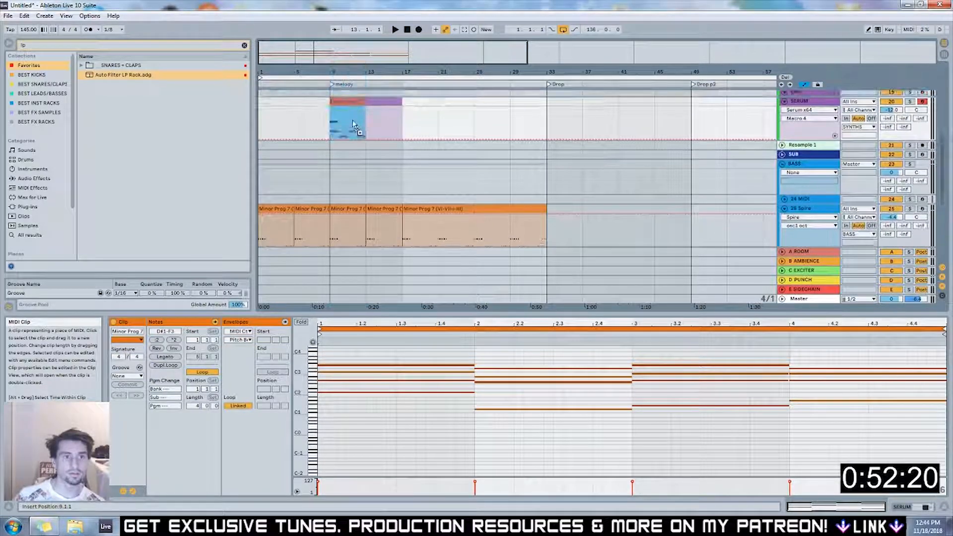
right_click(344, 102)
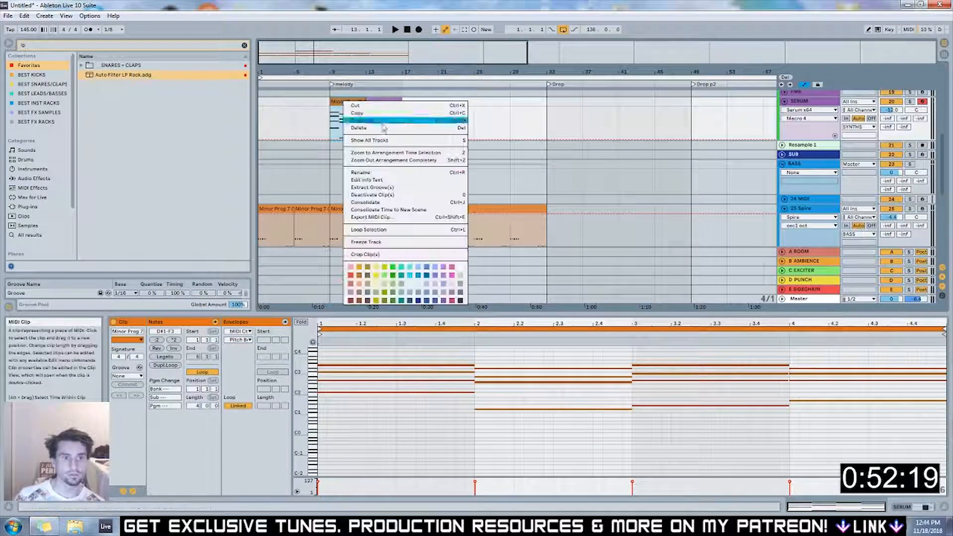
left_click(442, 269)
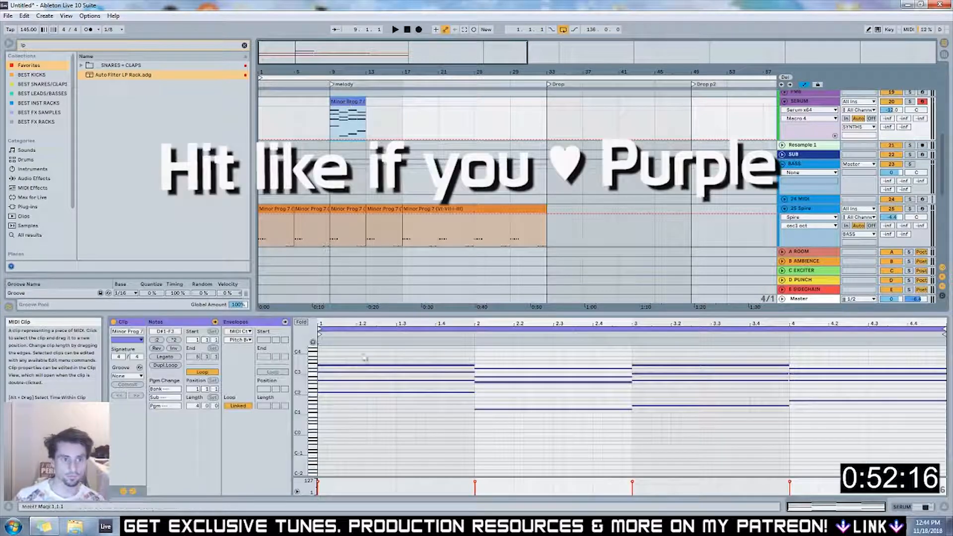
Deactivate all notes in the copied SERUM clip and fold the note editor to its used pitches
left_click(355, 418)
key("ctrl+a")
key("0")
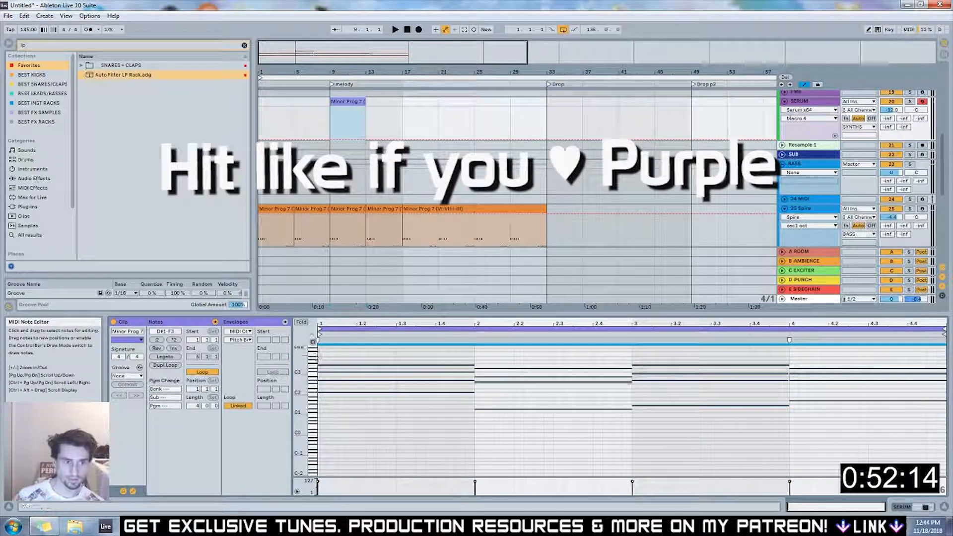
left_click(301, 322)
left_click(395, 377)
left_click(350, 356)
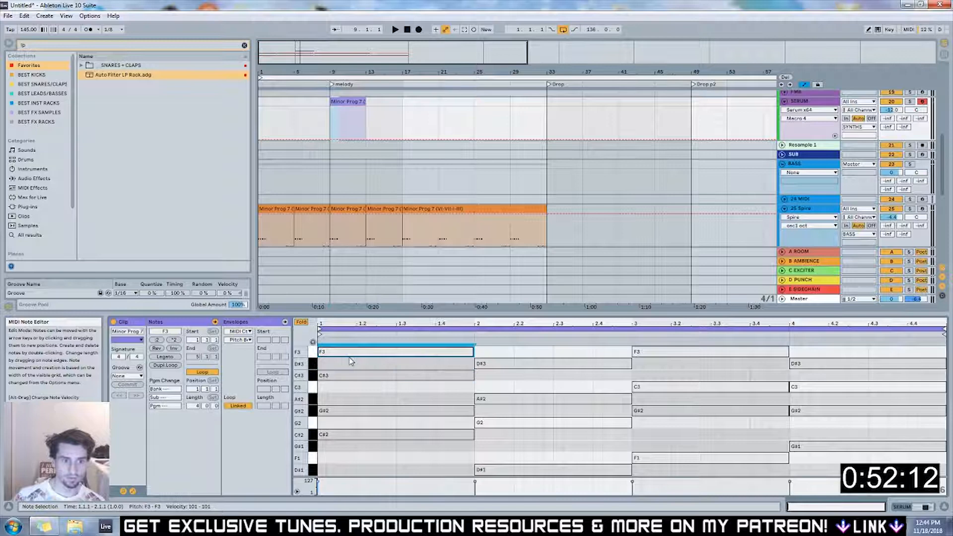
Shorten the G#2 note at the clip's start to about one beat, move it up in pitch and audition it
key("space")
left_click_drag(473, 410, 367, 409)
key("Up")
key("Up")
key("Up")
key("Up")
key("Up")
key("space")
Add a short G#2 note at the clip's start with a one-beat C#2 note below it, and audition both
double_click(324, 411)
left_click_drag(326, 410, 346, 411)
left_click_drag(334, 375, 356, 436)
key("space")
key("space")
key("space")
Transpose all notes in the SERUM clip up one octave and play the result
key("ctrl+a")
key("shift+Up")
left_click(385, 420)
key("space")
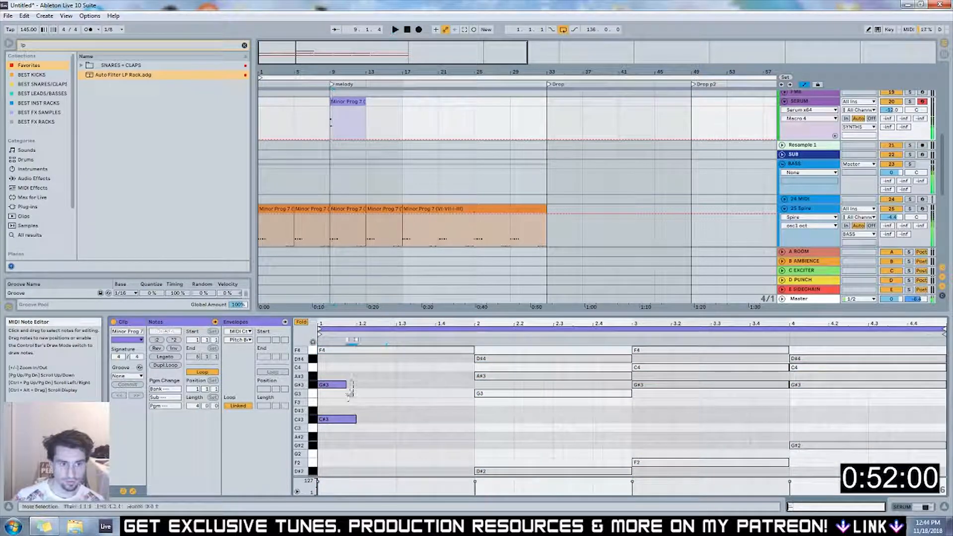
Duplicate the G#3 and C#3 pair one and a half beats into bar 1 and extend the first C#3 to meet it
key("ctrl+d")
key("space")
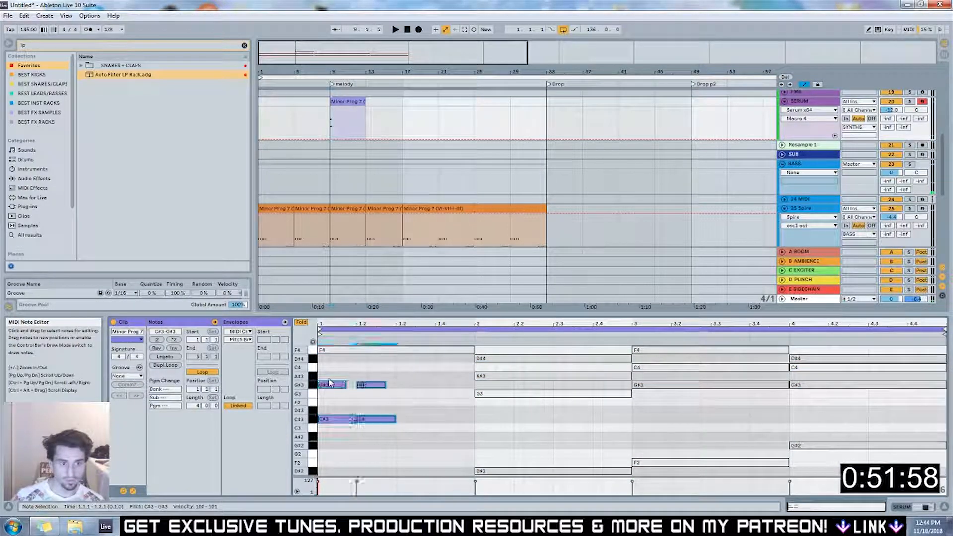
left_click_drag(374, 382, 393, 382)
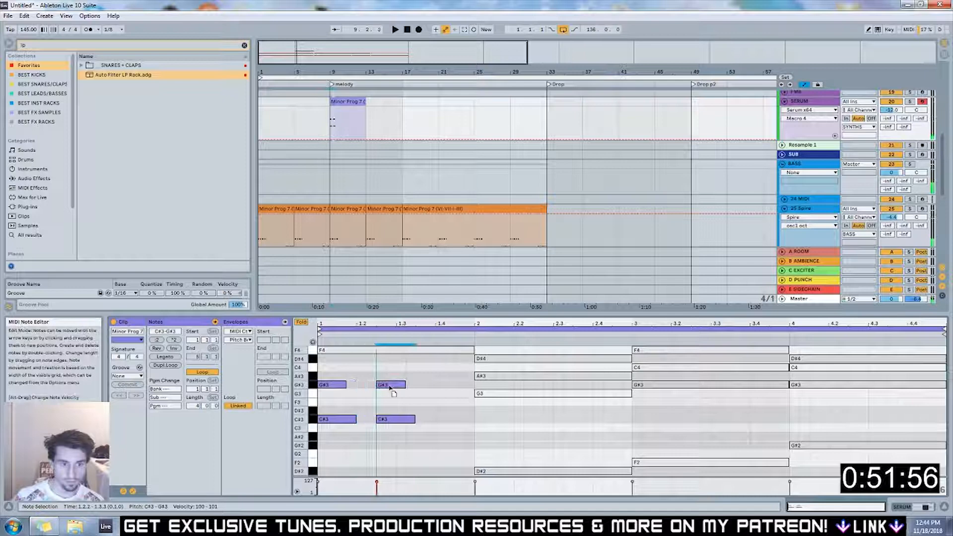
left_click_drag(355, 419, 366, 419)
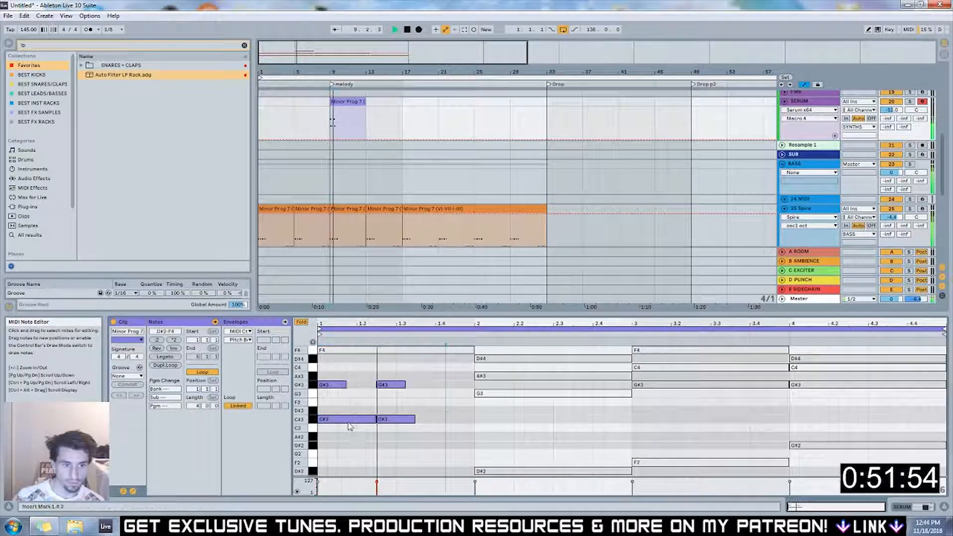
Lengthen the second C#3 note to the end of the clip's first bar and audition it
left_click(443, 426)
key("space")
key("space")
left_click_drag(417, 421, 475, 421)
key("space")
Rework bar 1 into alternating G#3 and C#3 notes, with the last C#3 running to bar 2, and play from the melody marker
left_click(392, 384)
key("Delete")
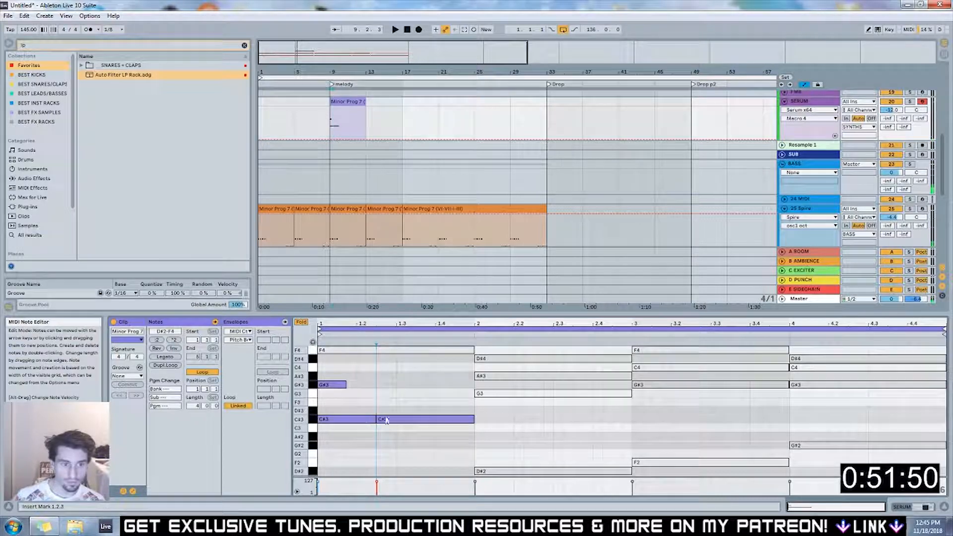
left_click(325, 420)
left_click_drag(319, 419, 347, 421)
left_click(389, 410)
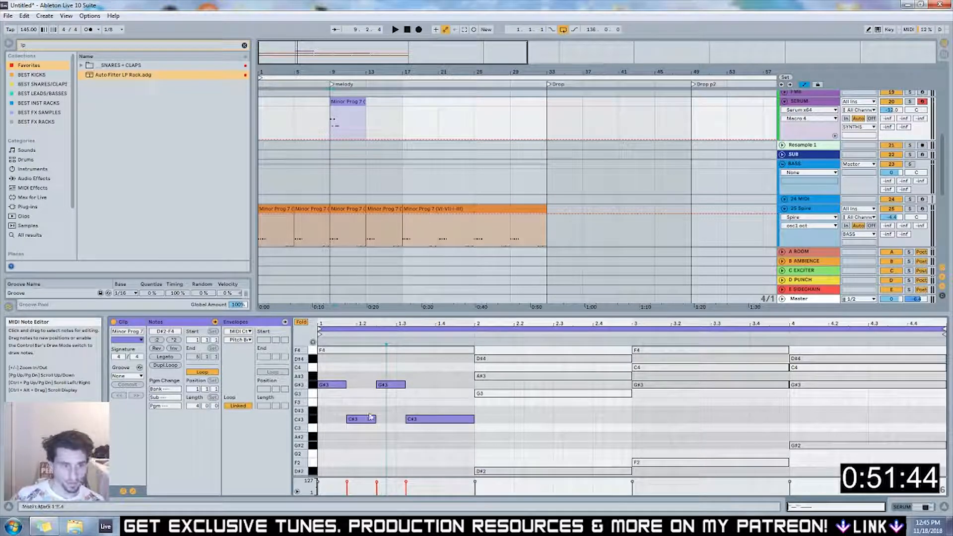
left_click(331, 84)
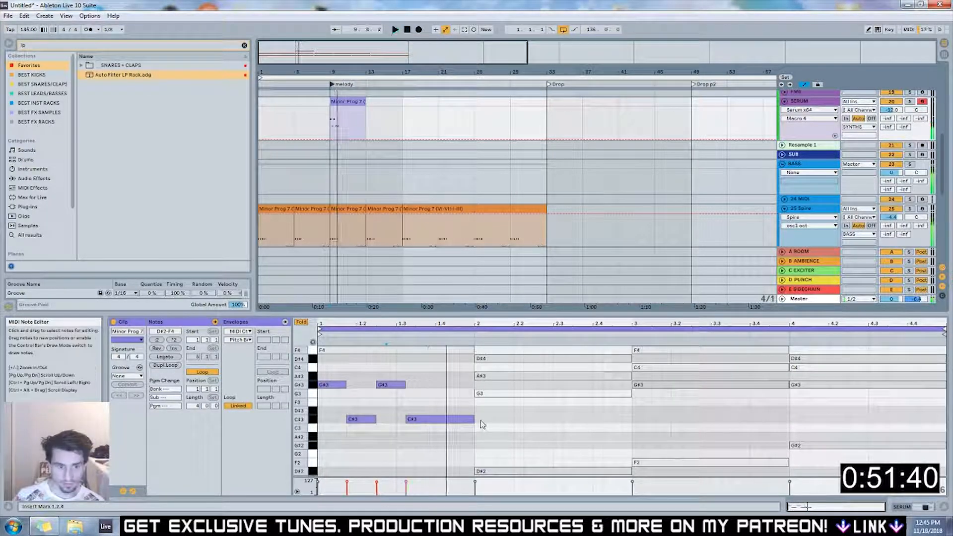
Shorten the last C#3 in bar 1 and finish the bar with short G#3 and A#3 notes
left_click(465, 419)
key("space")
left_click_drag(465, 419, 436, 419)
double_click(449, 385)
key("space")
double_click(465, 419)
Fill bar 2 of the SERUM clip with alternating D#4 and G3 notes, ending on A#3 and G#3
double_click(479, 358)
mouse_move(494, 359)
left_mouse_down()
mouse_move(521, 358)
mouse_move(503, 358)
left_mouse_up()
double_click(516, 393)
double_click(546, 358)
double_click(573, 393)
double_click(595, 393)
key("space")
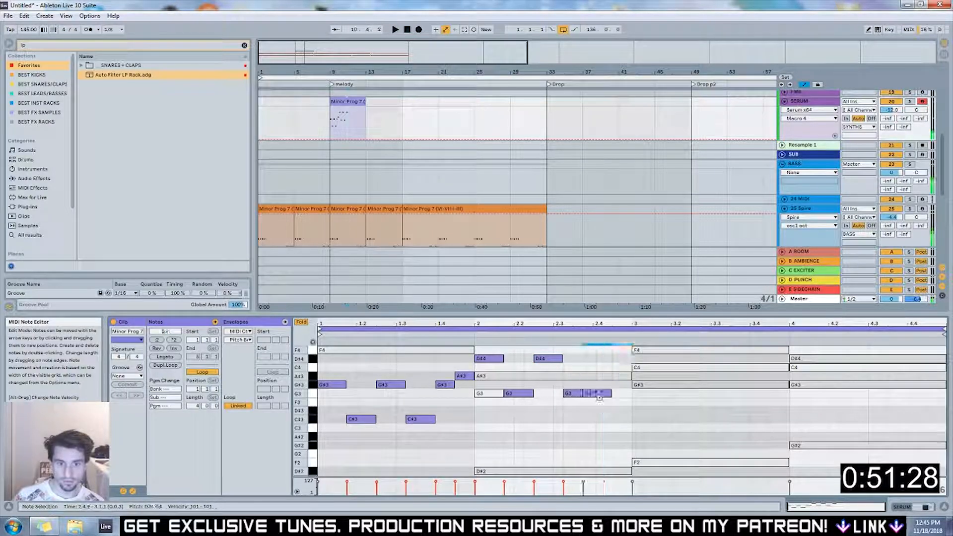
mouse_move(606, 368)
left_mouse_down()
mouse_move(606, 360)
mouse_move(607, 377)
left_mouse_up()
double_click(624, 385)
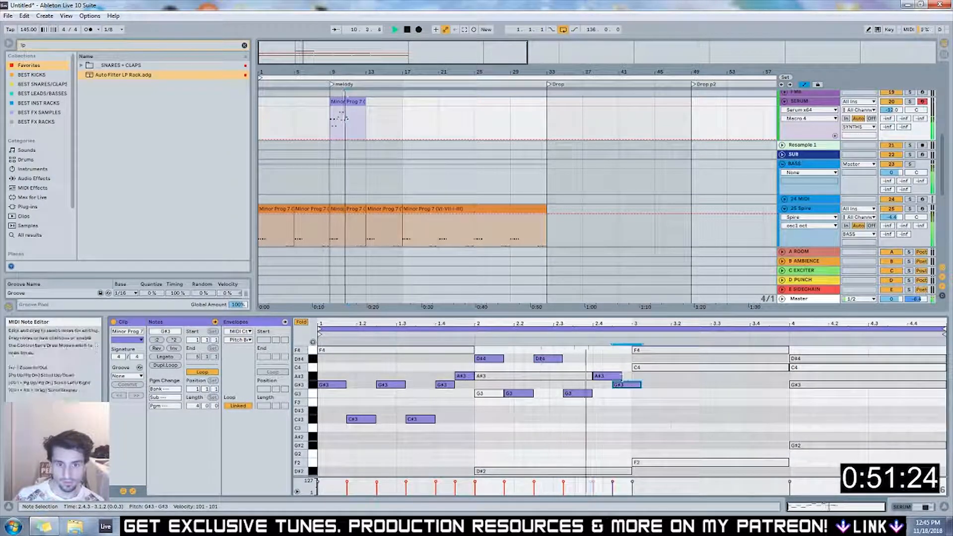
Add an A#3 note at the start of bar 3 followed by an F3 note, and audition the melody
left_click_drag(639, 386, 660, 378)
double_click(640, 376)
double_click(667, 420)
left_click_drag(680, 419, 689, 394)
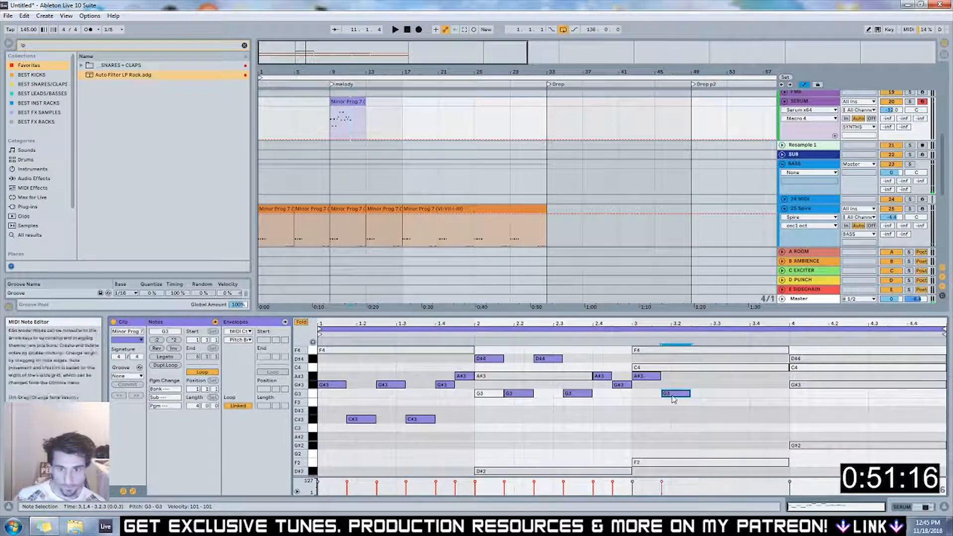
key("space")
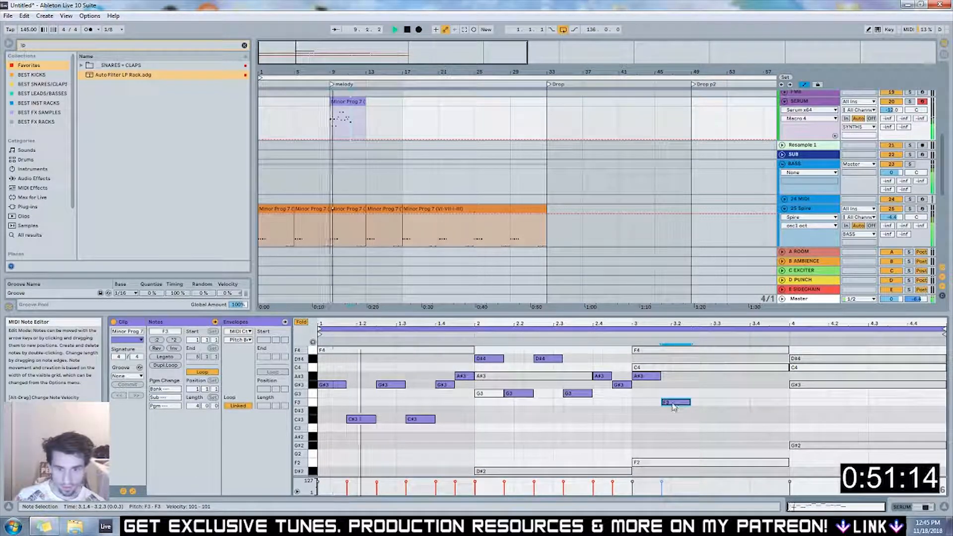
Duplicate the A#3 and F3 pair within bar 3 and close the bar with short A#3 and G#3 notes
left_click_drag(693, 427, 651, 369)
key("ctrl+d")
left_click_drag(803, 377, 705, 377)
key("space")
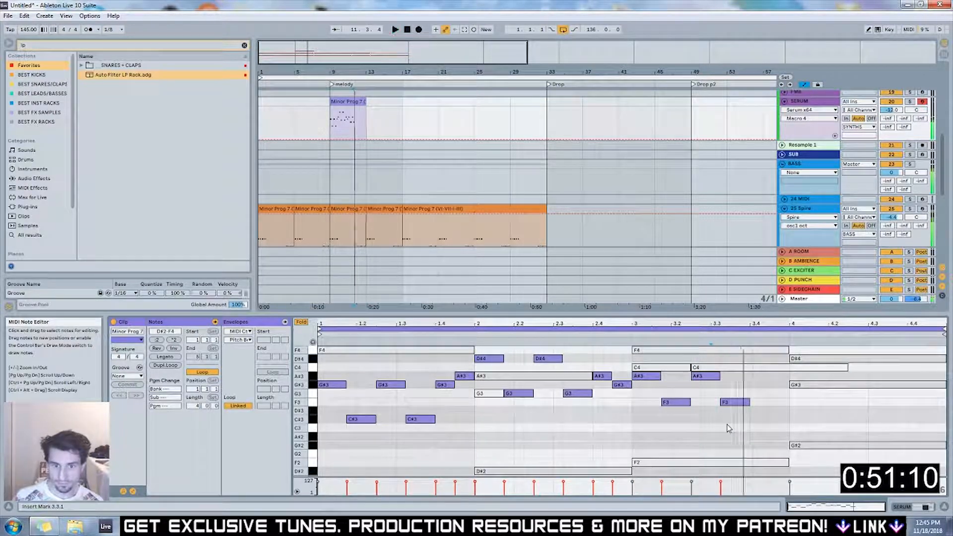
double_click(764, 375)
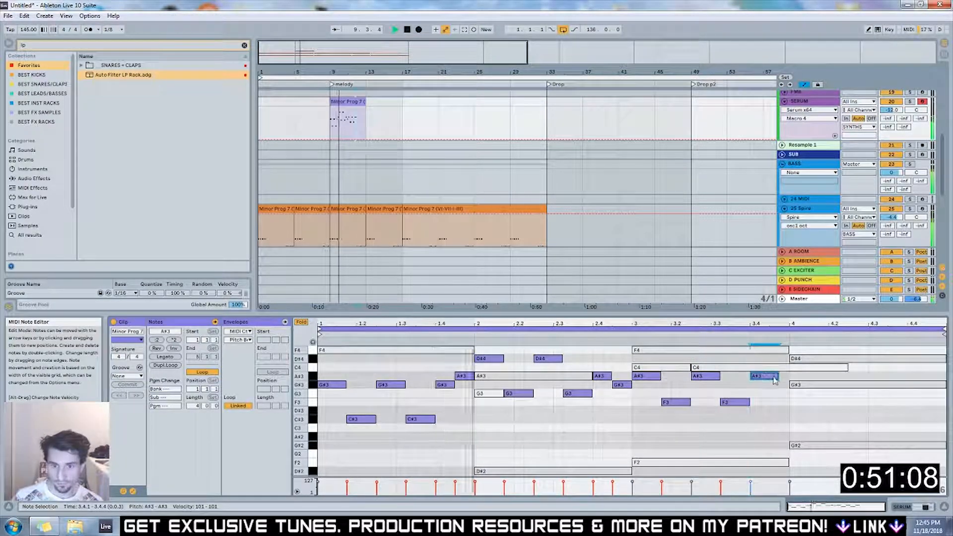
mouse_move(779, 376)
left_mouse_down()
mouse_move(761, 376)
mouse_move(769, 376)
left_mouse_up()
key("ctrl+d")
key("Down")
Duplicate the bar 3 phrase into bar 4 and extend the SERUM clip to bar 17 in the arrangement
left_click_drag(777, 413, 631, 373)
key("ctrl+d")
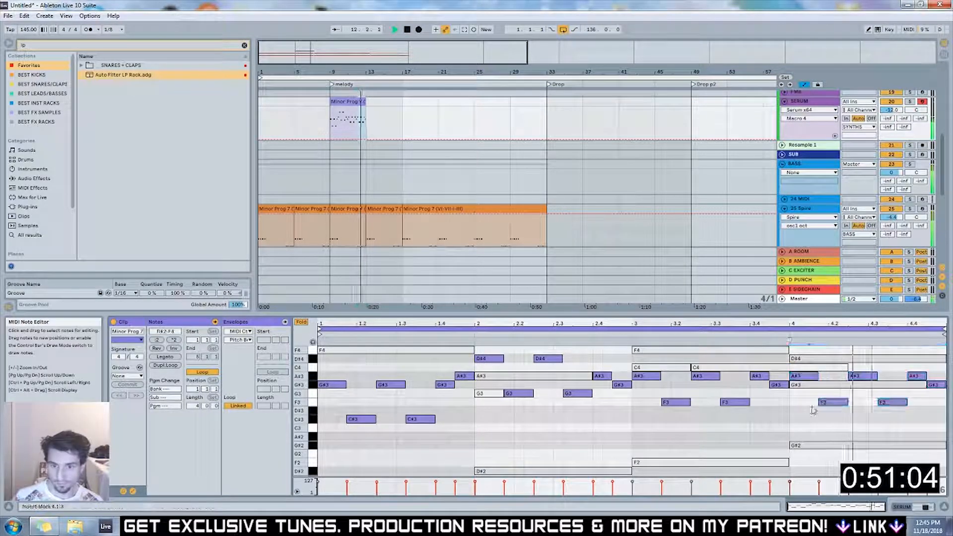
left_click_drag(363, 101, 388, 101)
key("space")
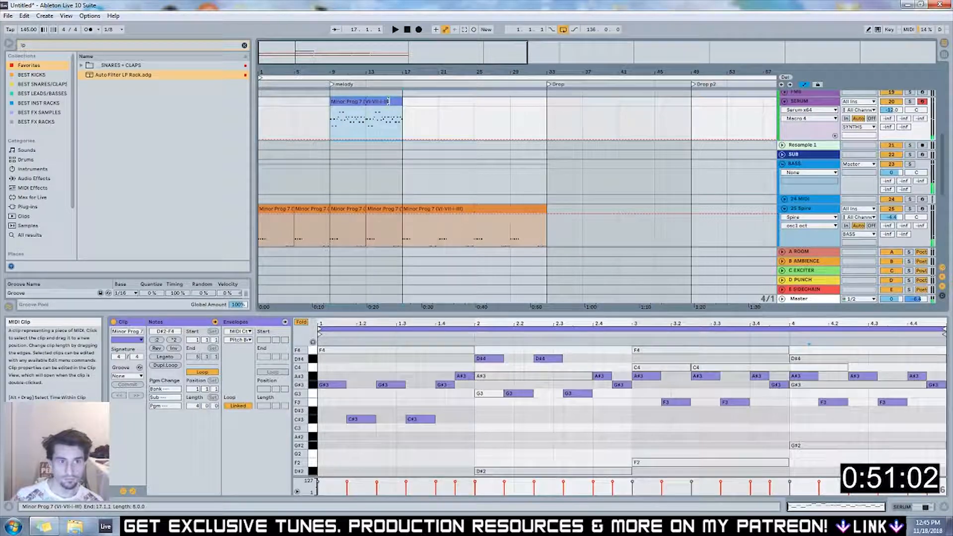
Raise the last note of the SERUM clip to C4 and listen to the melody
left_click(770, 392)
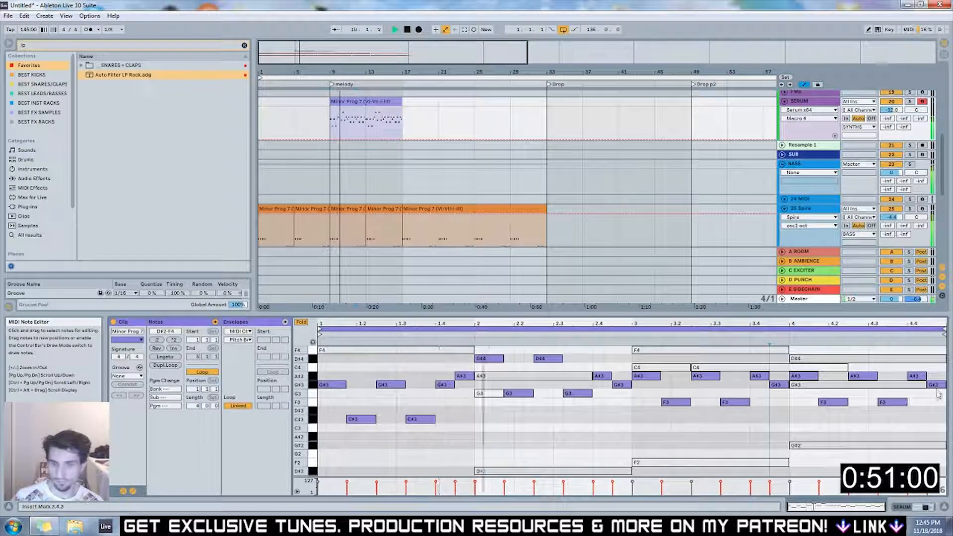
left_click_drag(938, 388, 941, 378)
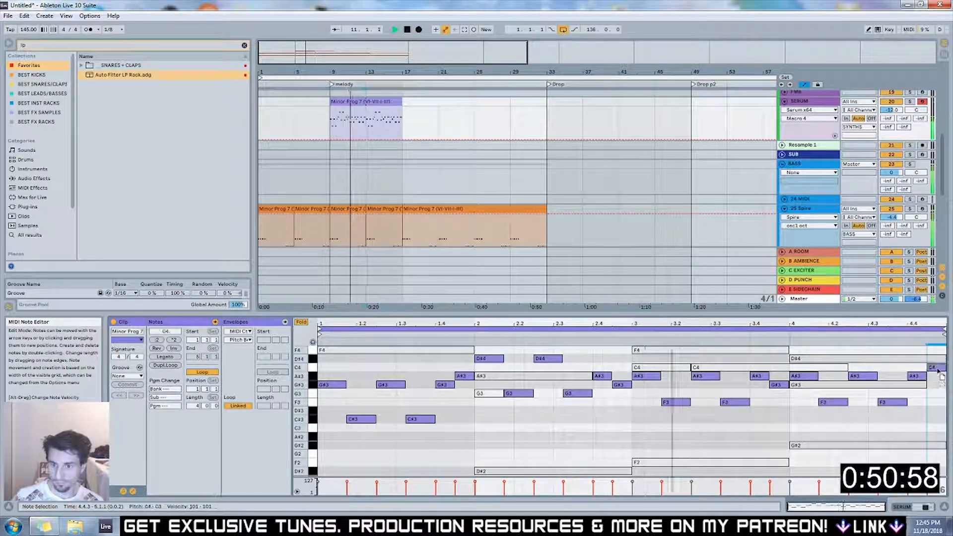
left_click(888, 426)
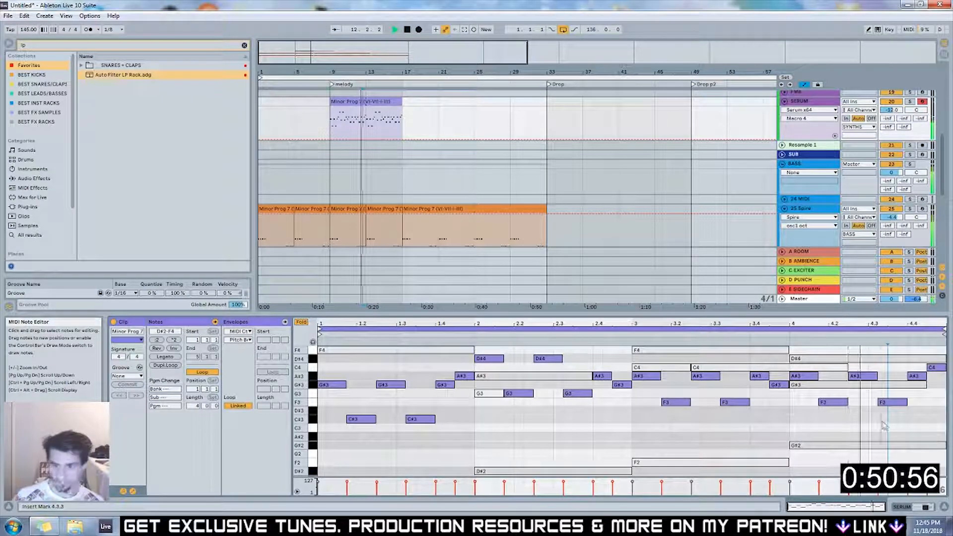
left_click(378, 187)
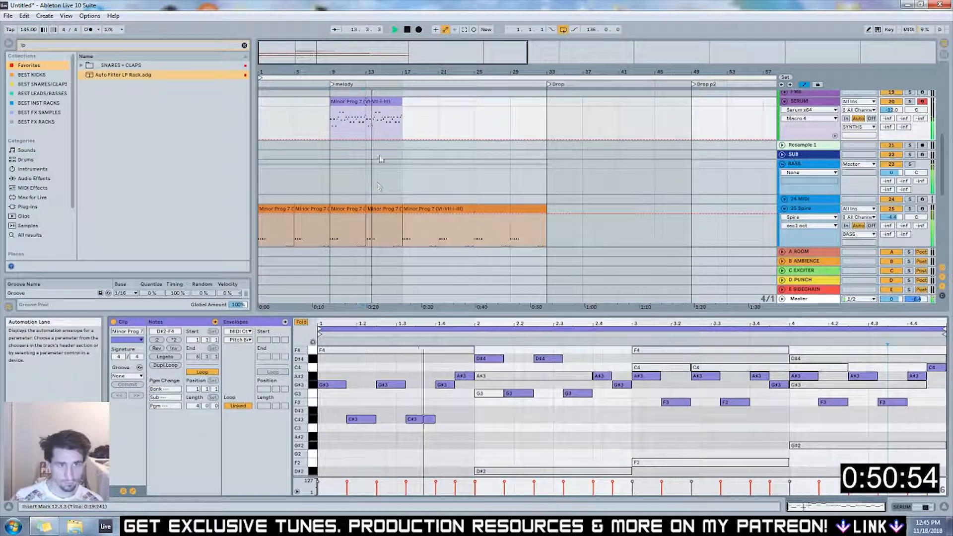
left_click(594, 432)
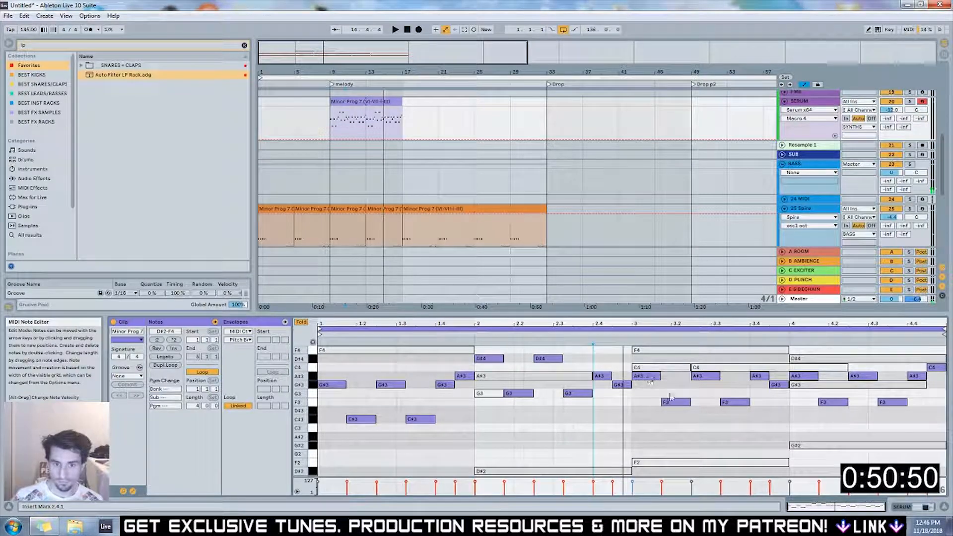
Rewrite bar 4 as alternating D#4 and G#3 notes ending on C4 and A#3, and play it back
double_click(797, 358)
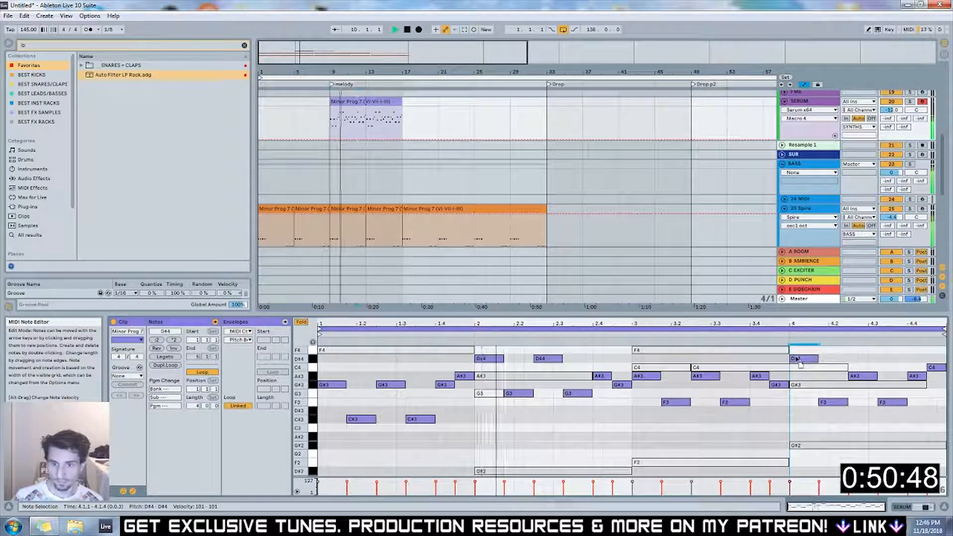
left_click_drag(830, 401, 859, 359)
double_click(858, 367)
left_click_drag(900, 402, 900, 385)
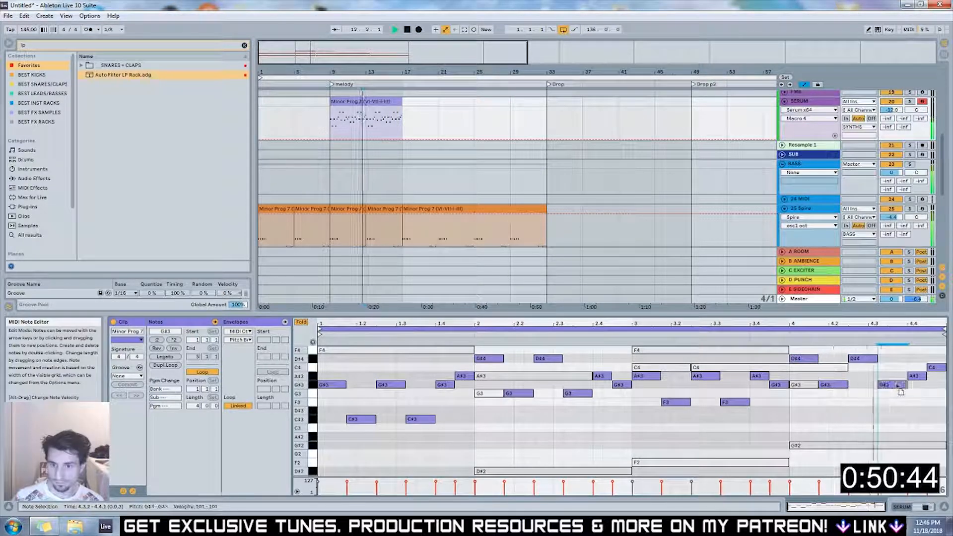
double_click(917, 358)
key("space")
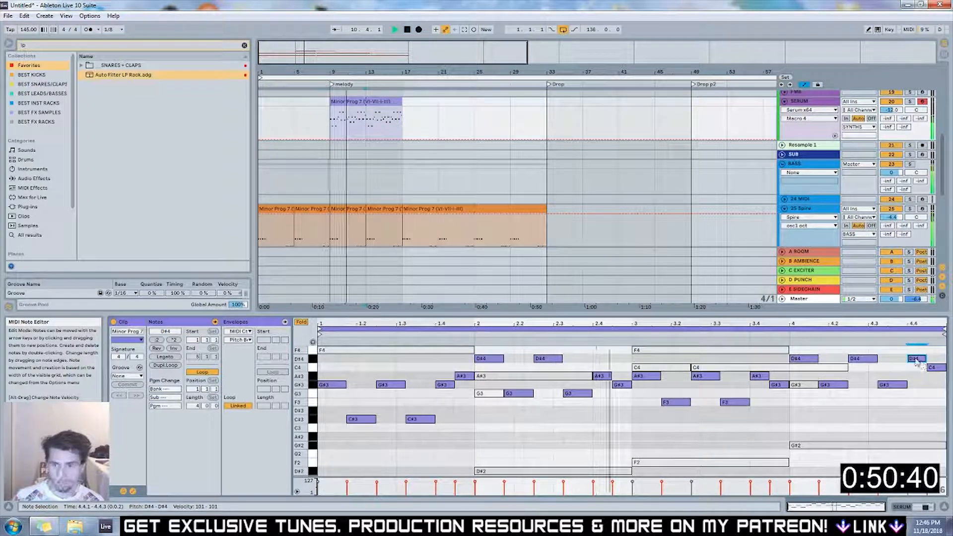
left_click_drag(916, 360, 936, 377)
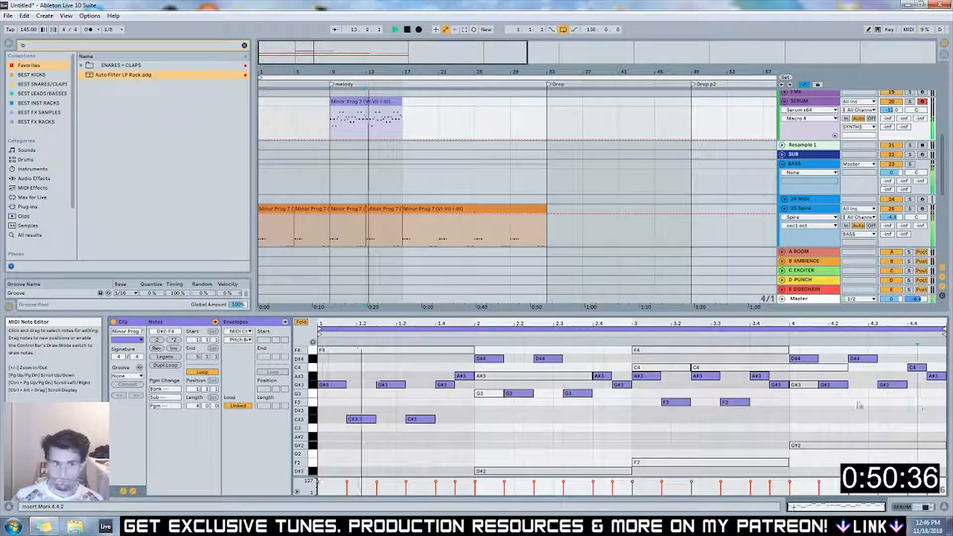
key("space")
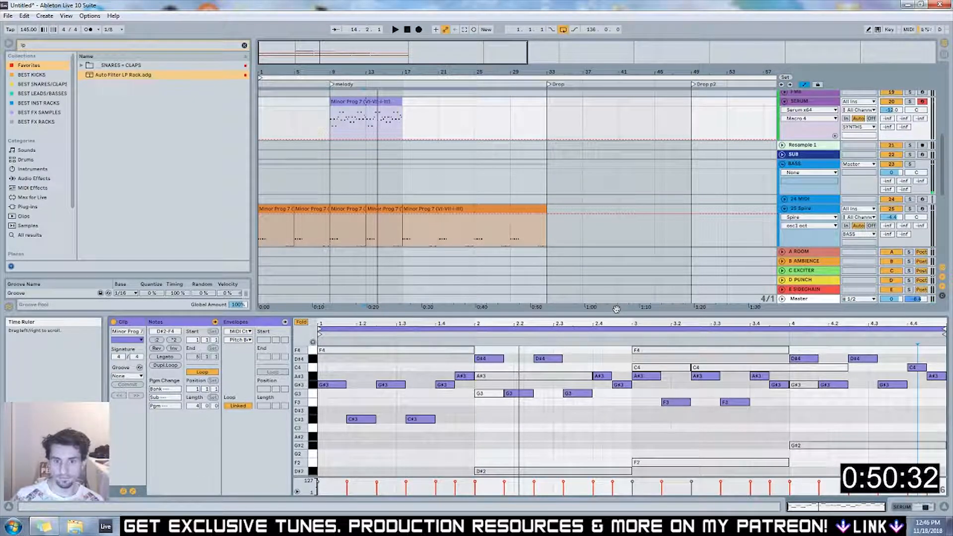
Undo the bar 4 rewrite, the clip extension and the duplication of the bar 3 phrase
key("ctrl+z")
key("ctrl+z")
key("ctrl+z")
key("ctrl+z")
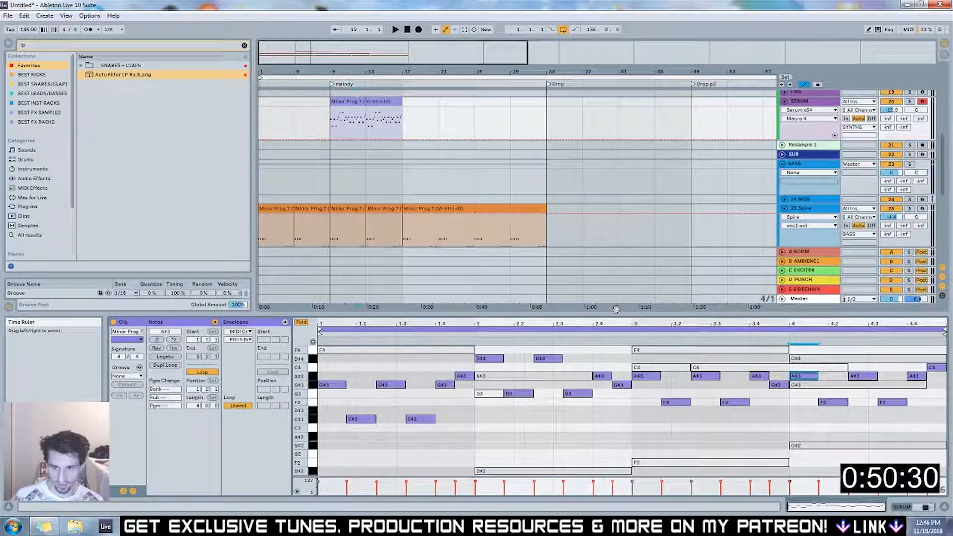
key("ctrl+z")
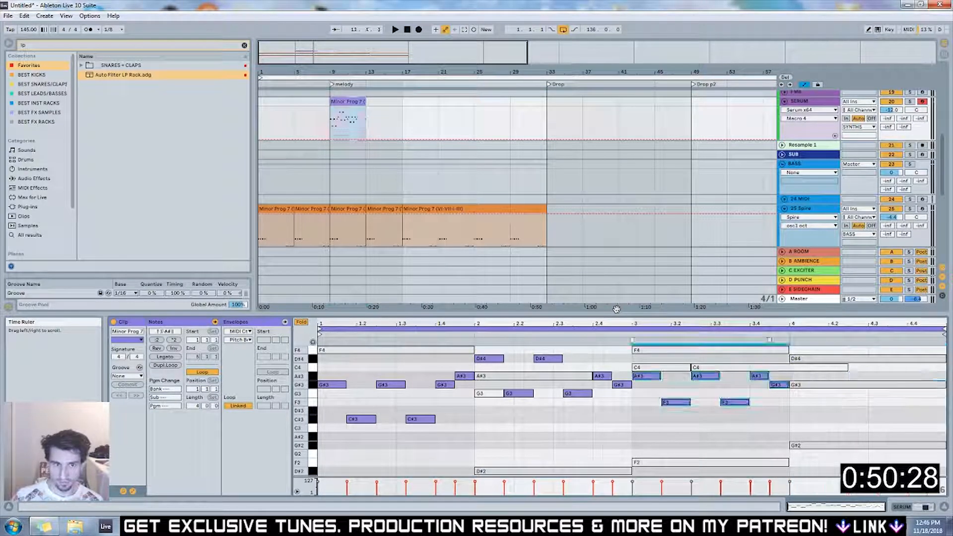
Duplicate the bar 3 phrase into bar 4, and duplicate the four-bar SERUM clip to bars 13 to 17
key("ctrl+d")
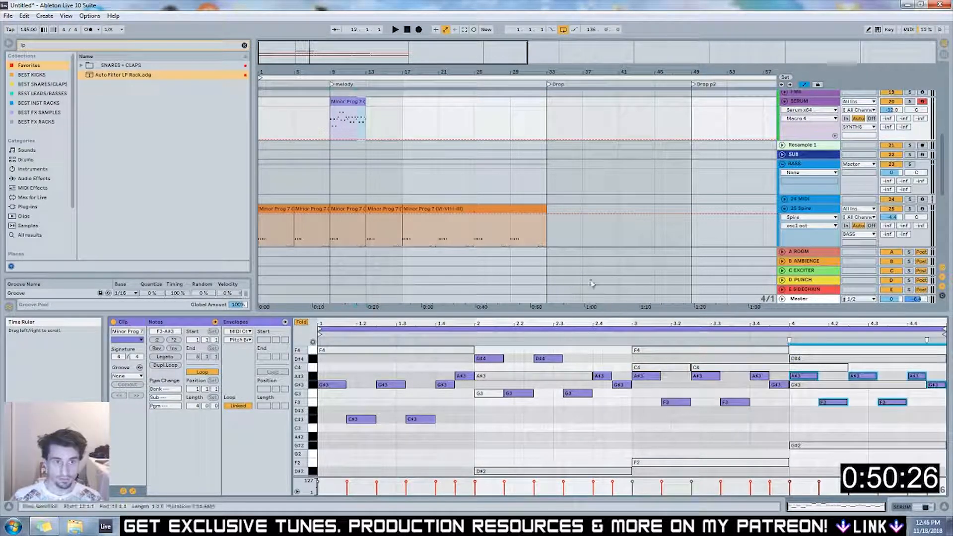
left_click(417, 139)
left_click(353, 101)
key("ctrl+d")
left_click(456, 144)
left_click(375, 103)
left_click_drag(375, 101, 411, 102)
key("ctrl+z")
Audition the second SERUM clip from bar 13
left_click(499, 119)
key("space")
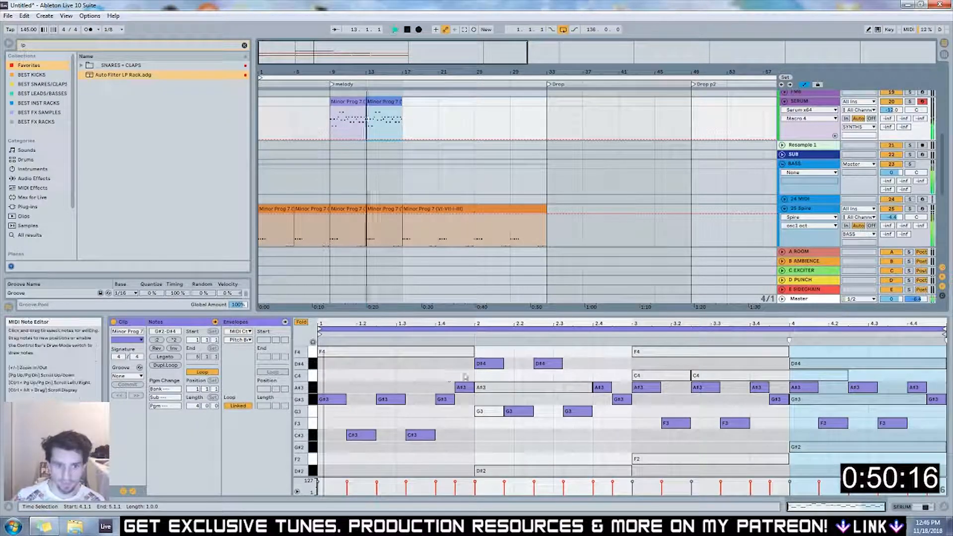
key("space")
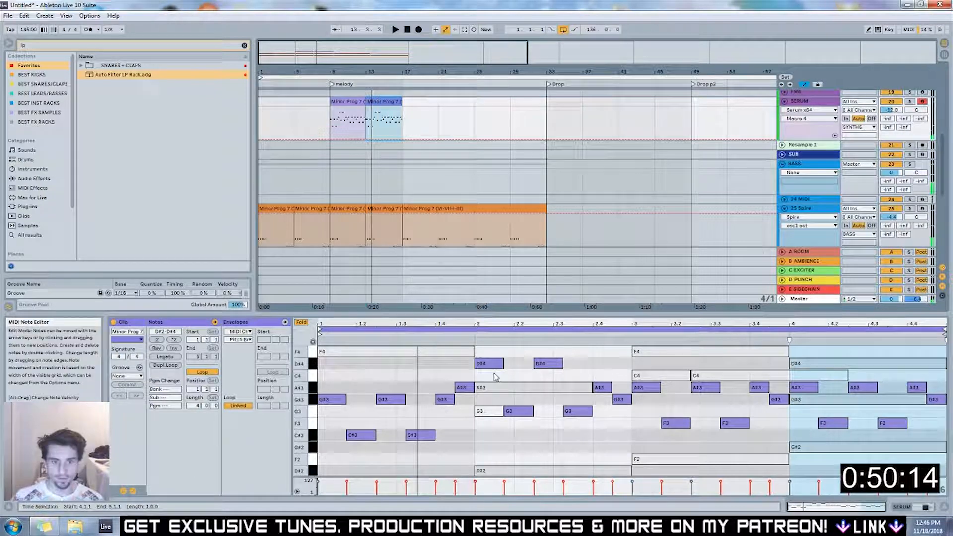
Replace the phrase in bar 4 of the second SERUM clip with a copy of the bar 2 phrase and play it
left_click_drag(476, 347, 600, 417)
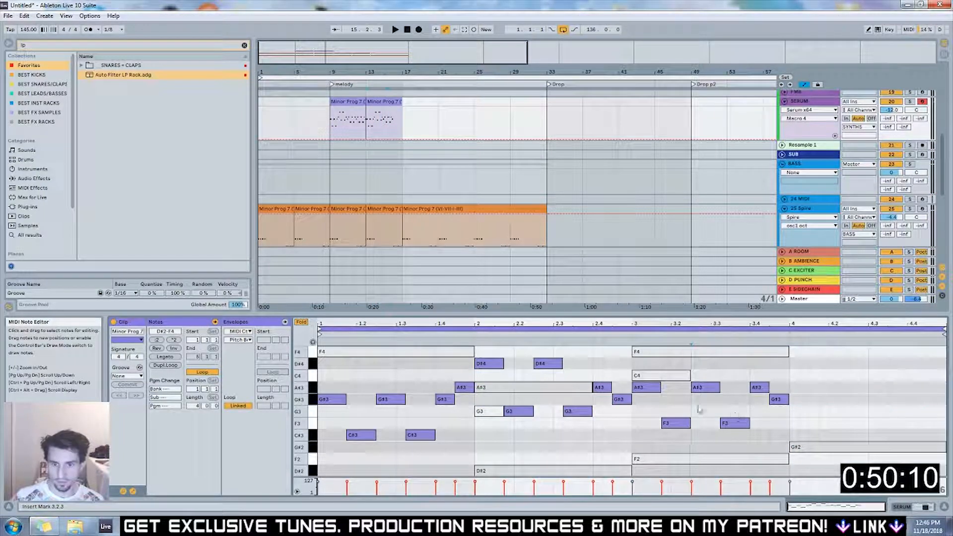
left_click_drag(501, 447, 605, 369)
left_click_drag(487, 363, 803, 370)
key("space")
left_click(626, 431)
Raise the bar 2 G3 note at 2.1.4 to F4 and listen to the phrase
left_click_drag(523, 411, 525, 352)
left_click(527, 387)
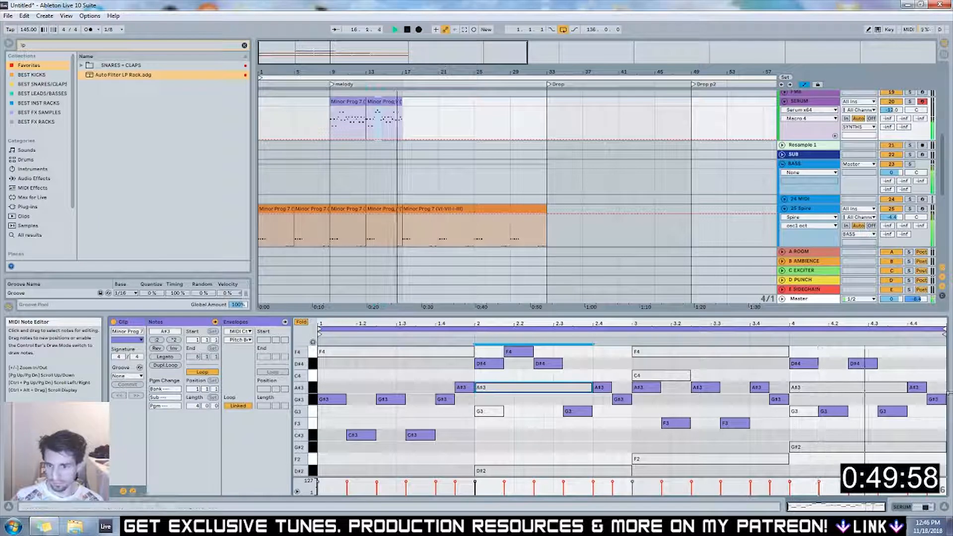
key("space")
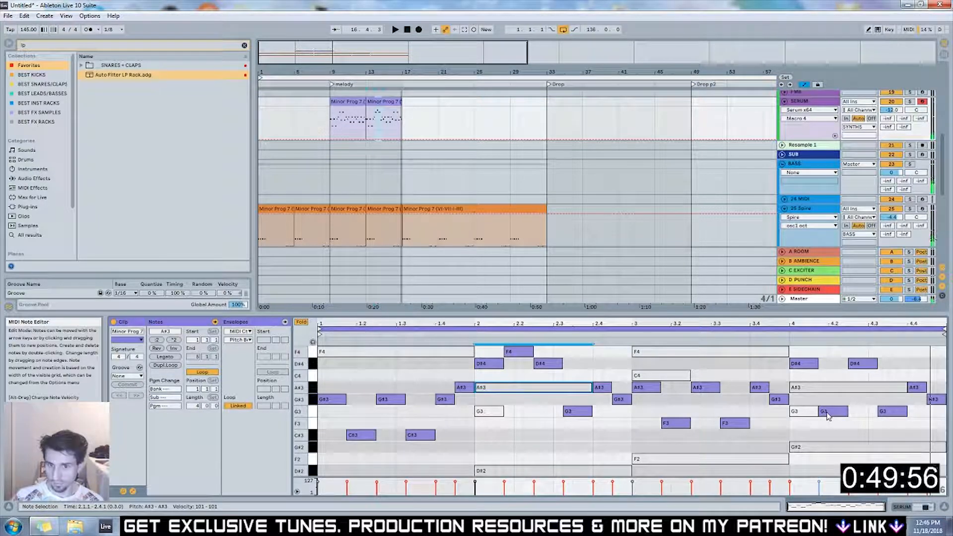
In bar 4, raise the two short G3 notes to G#3 and change the last two notes to D#4 and C4
left_click_drag(827, 416, 843, 408)
key("space")
left_click_drag(916, 387, 915, 351)
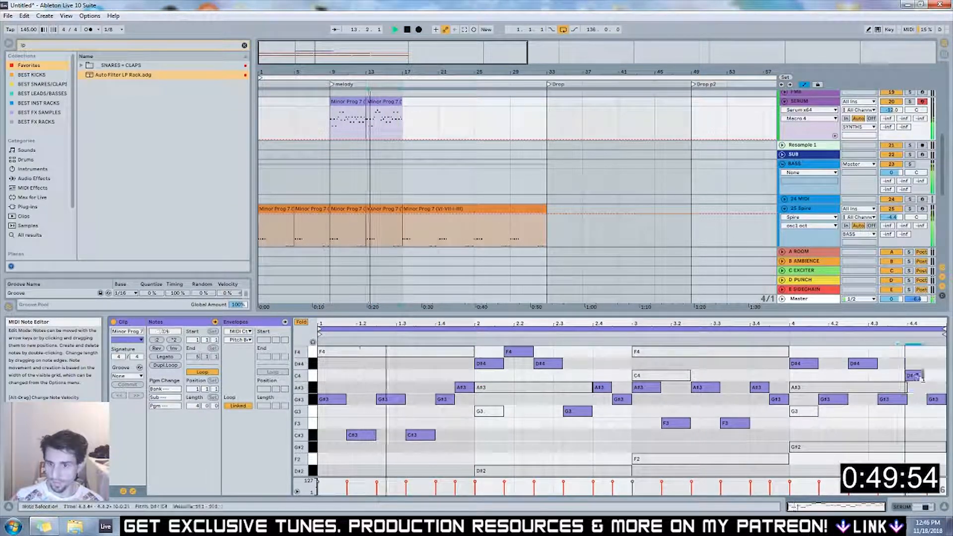
left_click_drag(935, 400, 916, 363)
left_click_drag(933, 363, 932, 375)
left_click(940, 387)
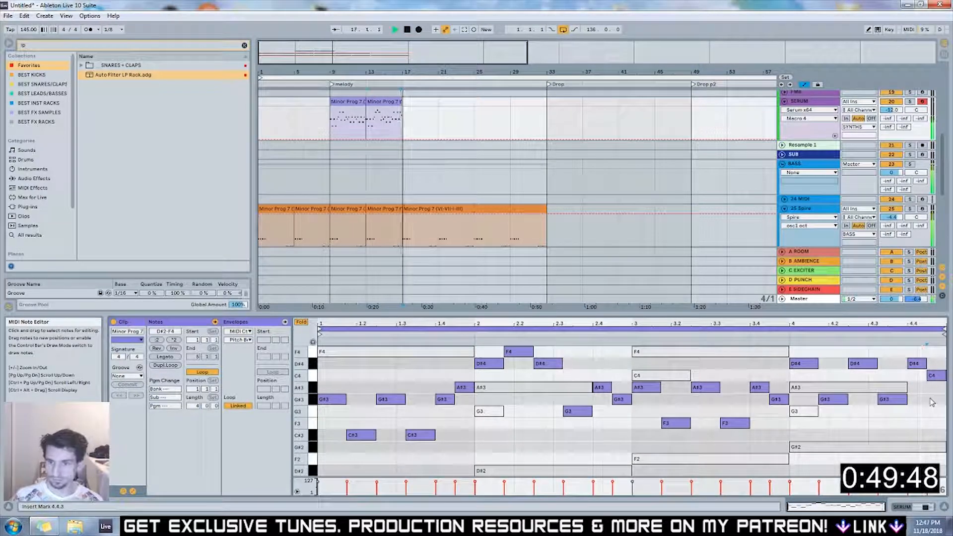
Duplicate the pair of SERUM clips twice to fill bars 17 to 33
left_click_drag(426, 121, 337, 121)
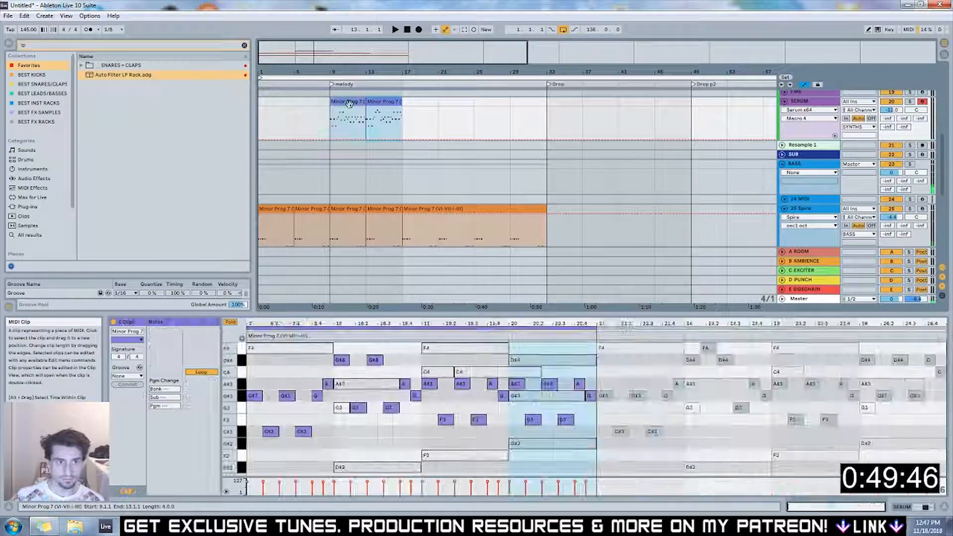
key("ctrl+d")
left_click(527, 175)
Unfold the ACTION STRIKES track in the ORCHESTRA group and insert an empty MIDI clip over bars 1 to 9
scroll(807, 201, "down", 4)
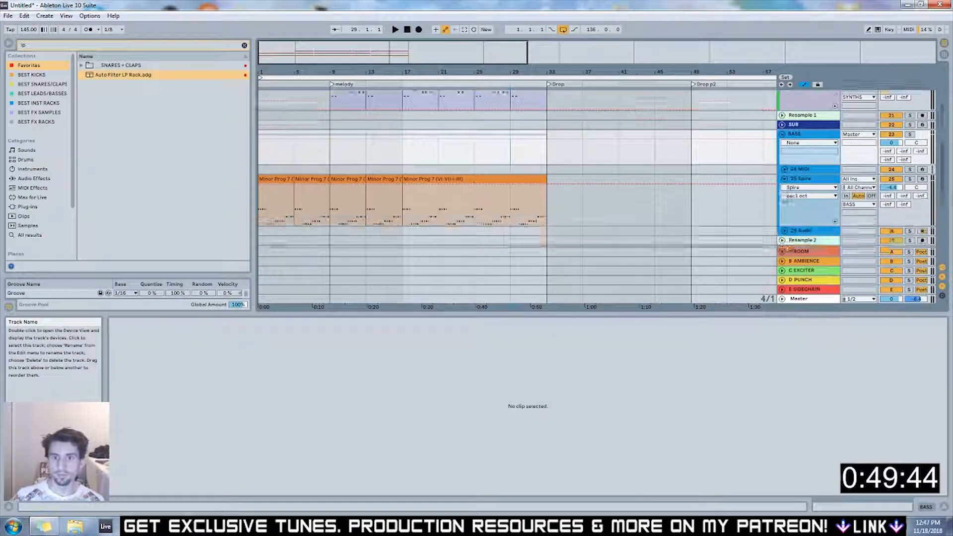
scroll(804, 204, "down", 4)
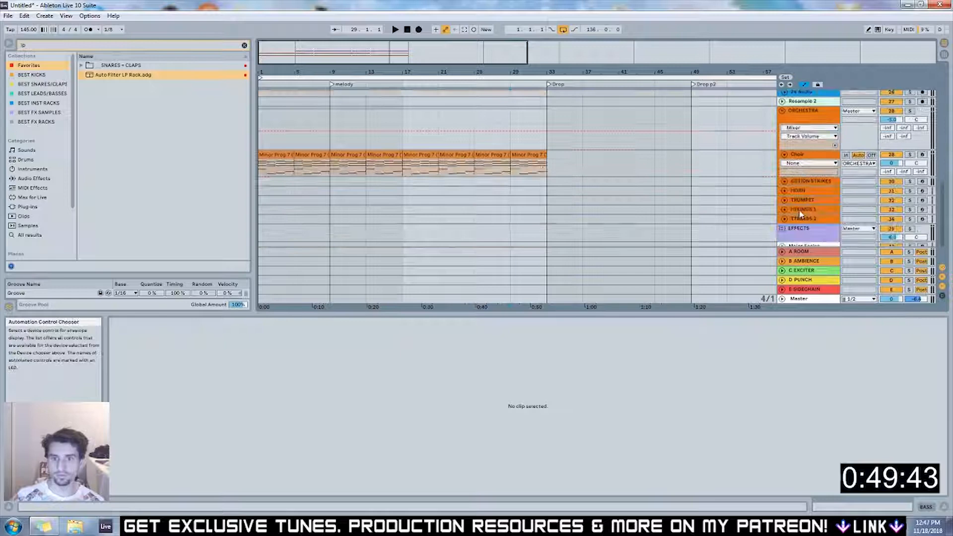
left_click(784, 181)
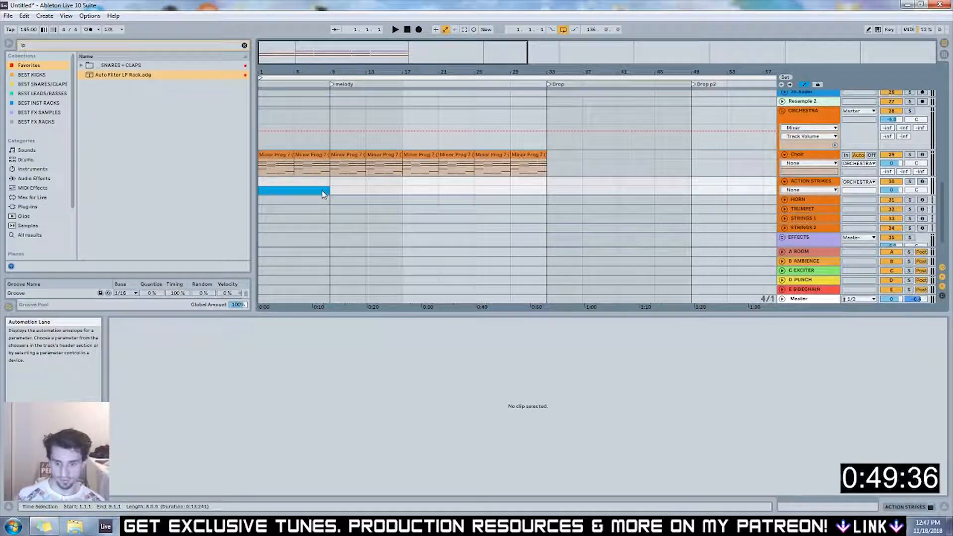
key("ctrl+shift+m")
left_click(797, 197)
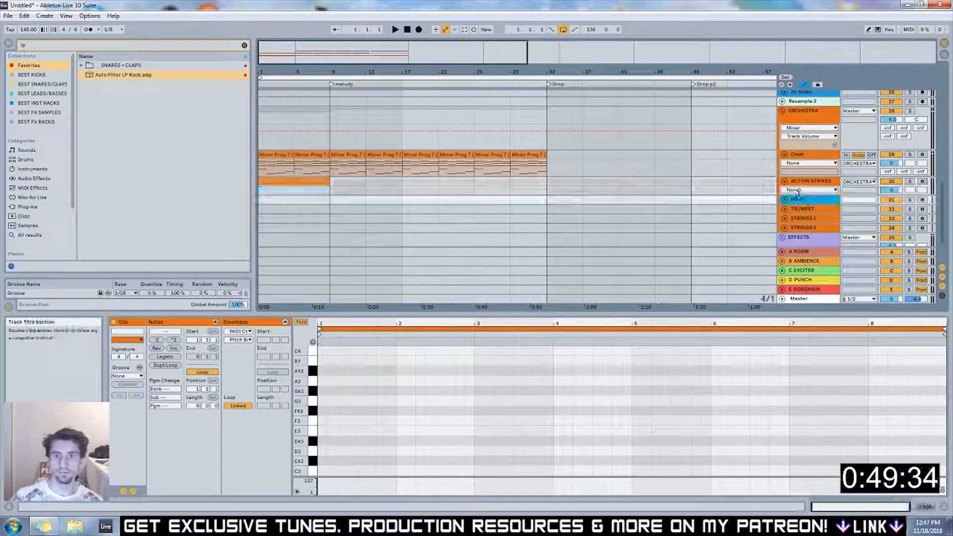
Open the Kontakt instrument on the ACTION STRIKES track and review the rhythms of its Ensemble patch
left_click(661, 212)
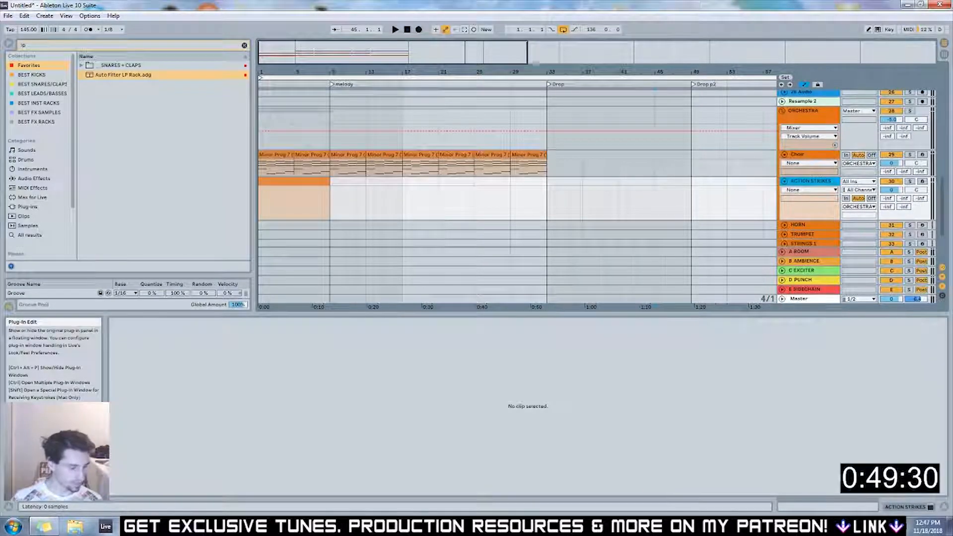
key("ctrl+alt+p")
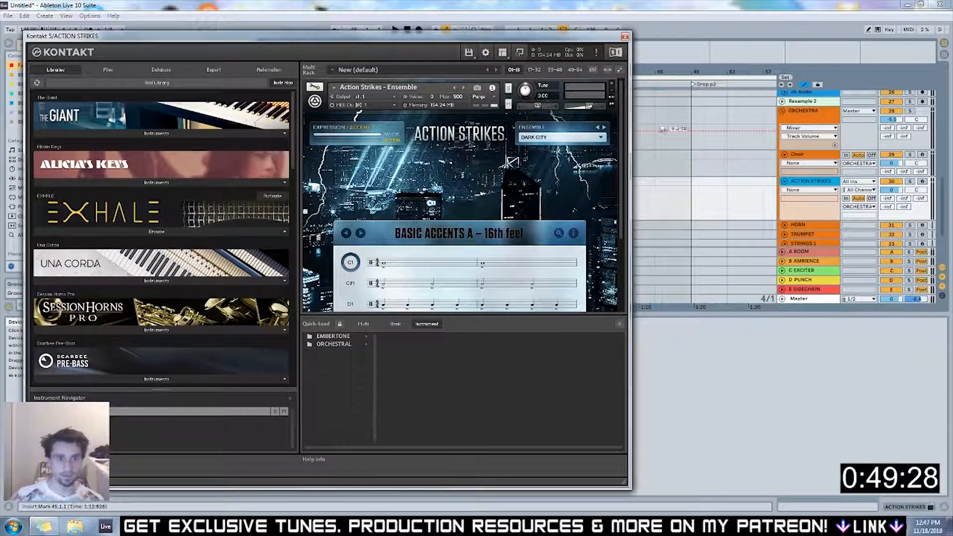
left_click_drag(616, 111, 623, 175)
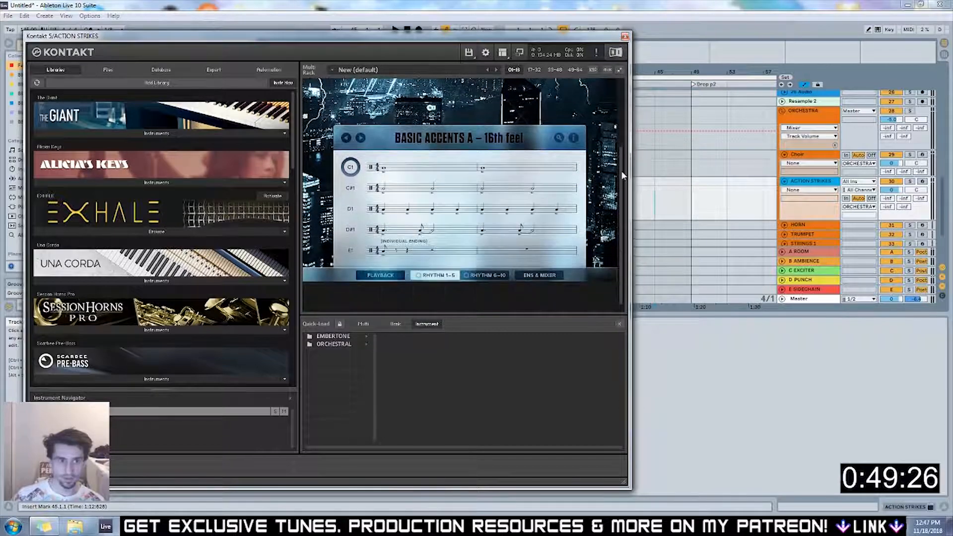
left_click(472, 147)
scroll(497, 154, "up", 4)
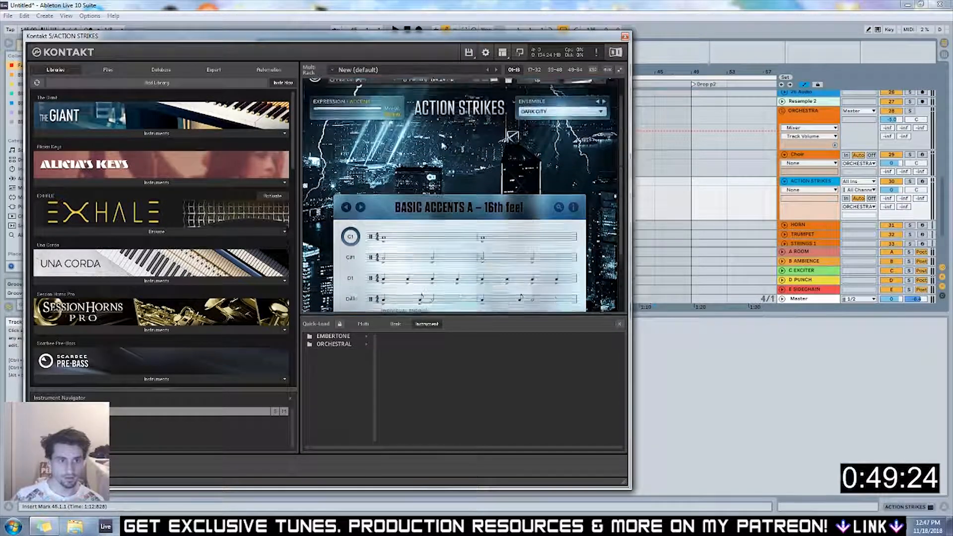
left_click_drag(509, 43, 599, 153)
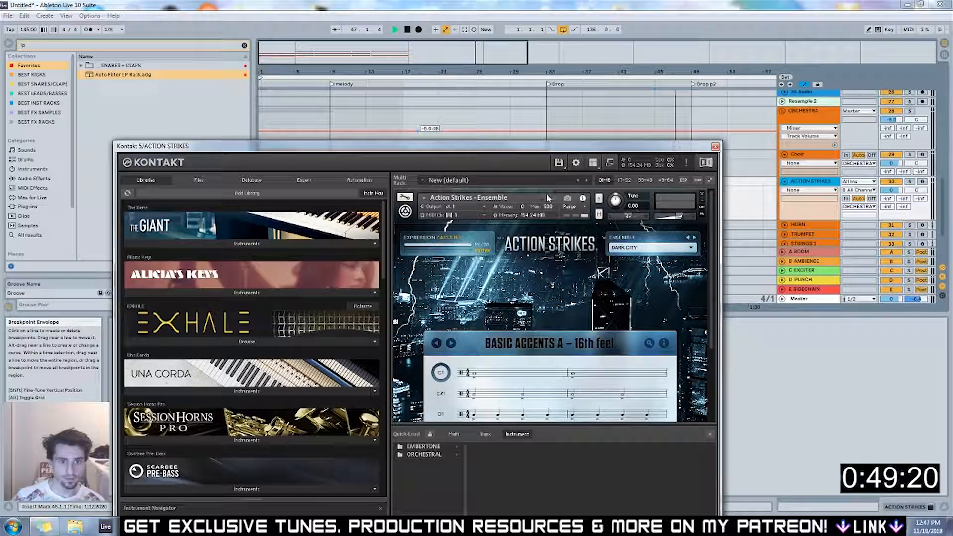
Load the orchestral Choir patch in place of the Action Strikes ensemble
left_click(424, 201)
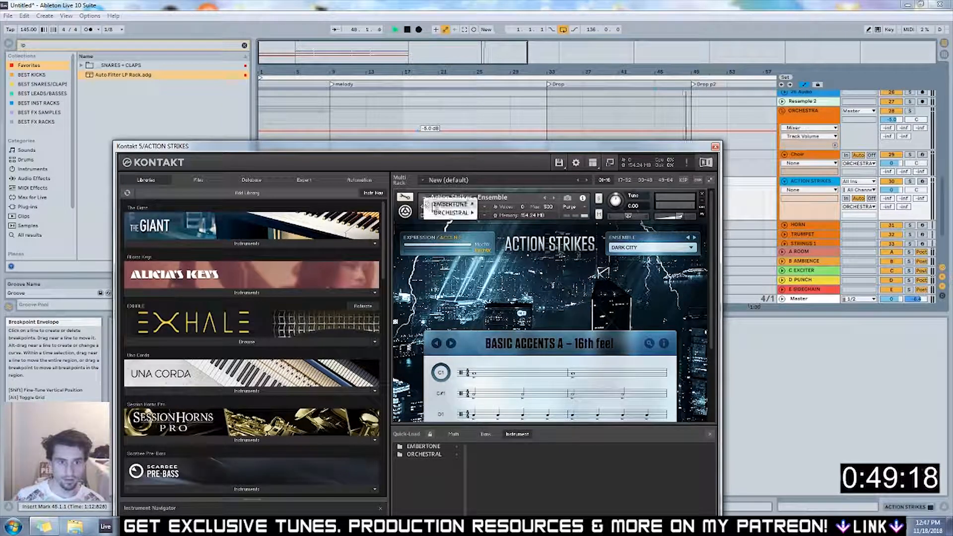
mouse_move(438, 212)
left_click(464, 282)
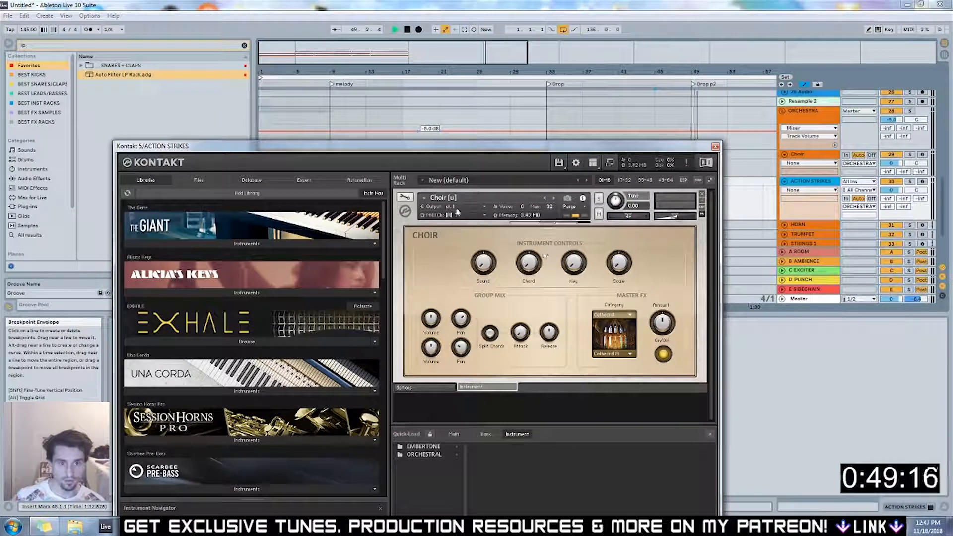
Load the Action Strikes - Hits patch from the Action Strikes library
scroll(334, 344, "down", 1)
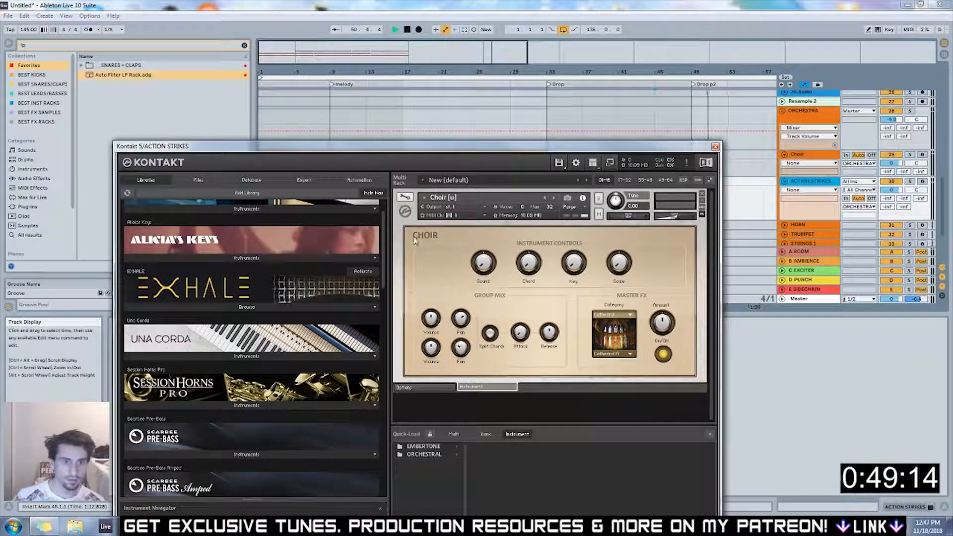
left_click_drag(388, 234, 381, 365)
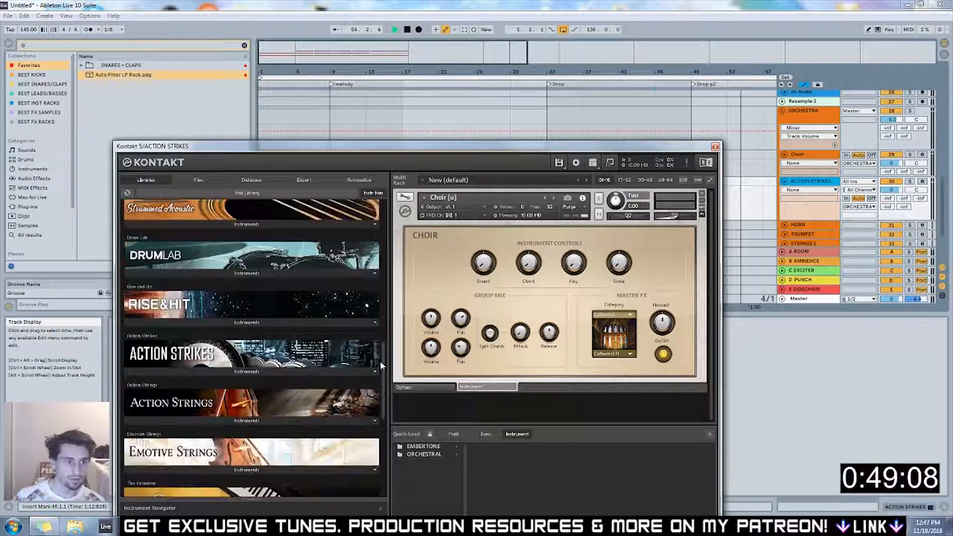
left_click(248, 371)
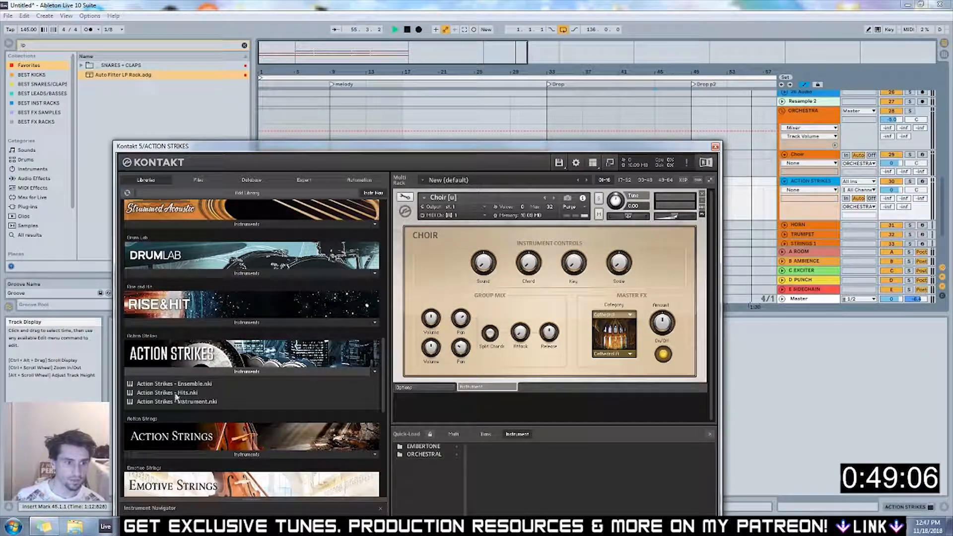
mouse_move(439, 240)
left_mouse_down()
mouse_move(439, 229)
mouse_move(448, 243)
left_mouse_up()
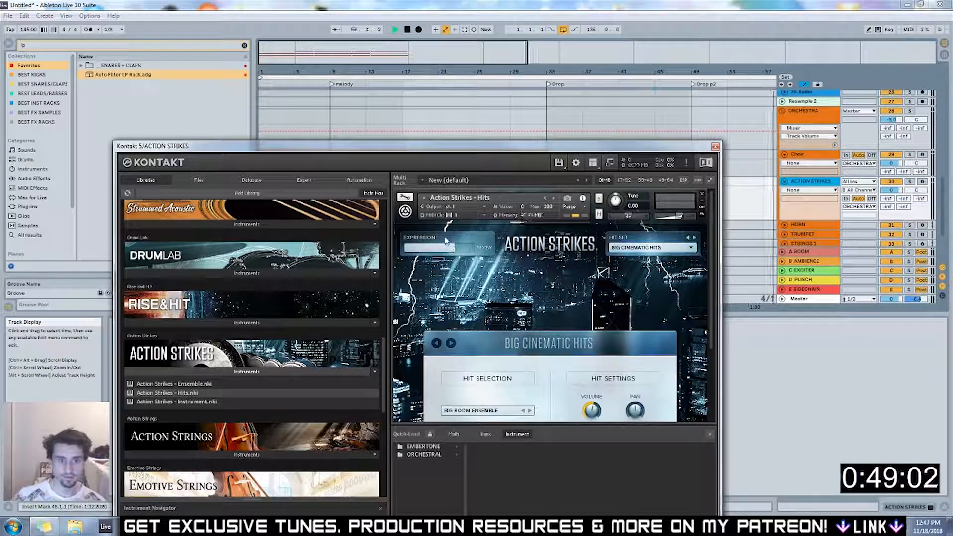
Arm the ACTION STRIKES track, audition the Big Cinematic Hits, and close the Kontakt window
left_click(922, 181)
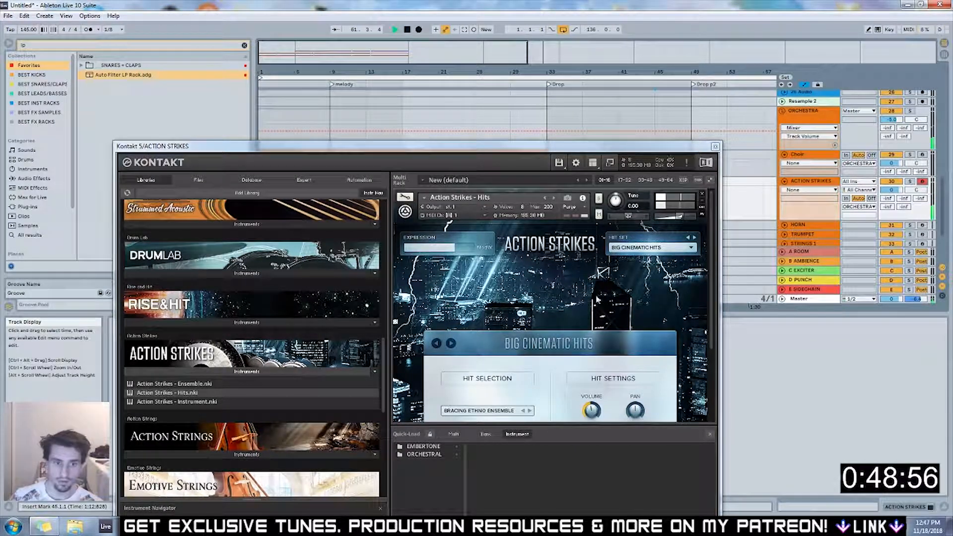
scroll(596, 299, "down", 1)
left_click(715, 147)
Insert an empty four-bar clip at bars 1 to 5 on ACTION STRIKES and add a Glue Compressor to the track
left_click(273, 190)
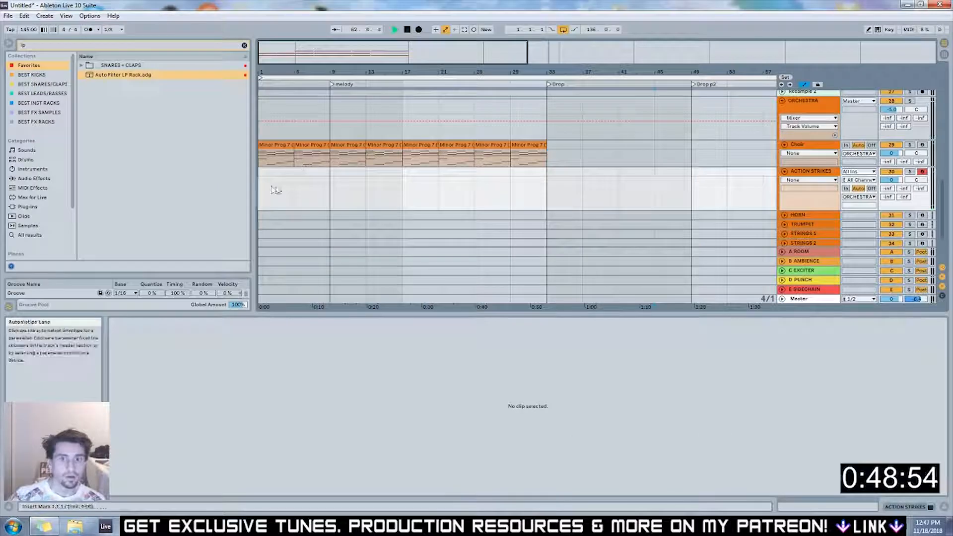
key("ctrl+shift+m")
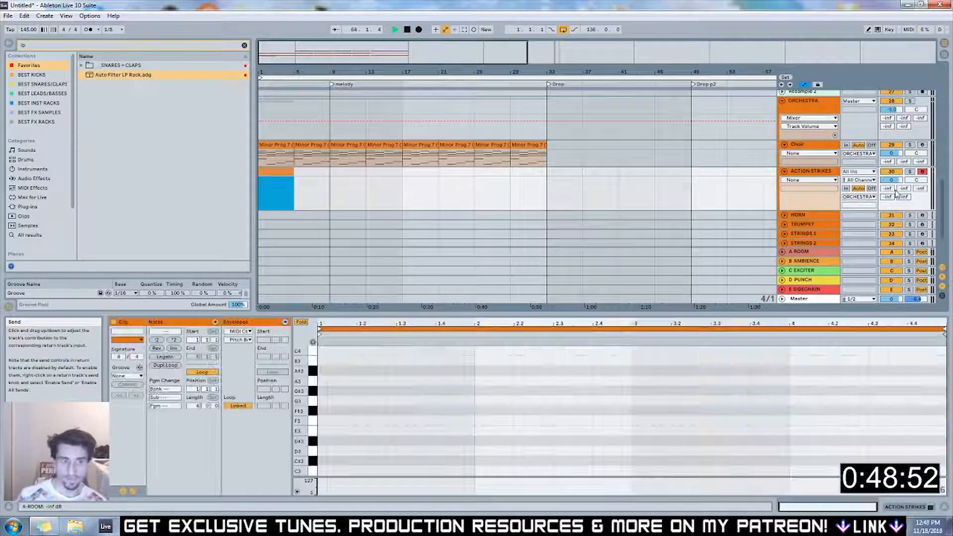
key("ctrl+f")
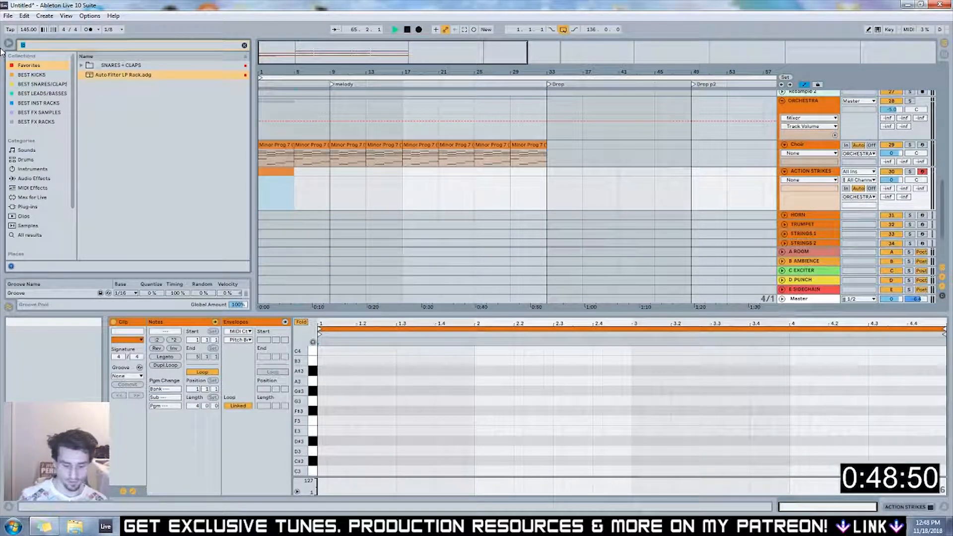
key("BackSpace")
type("glue")
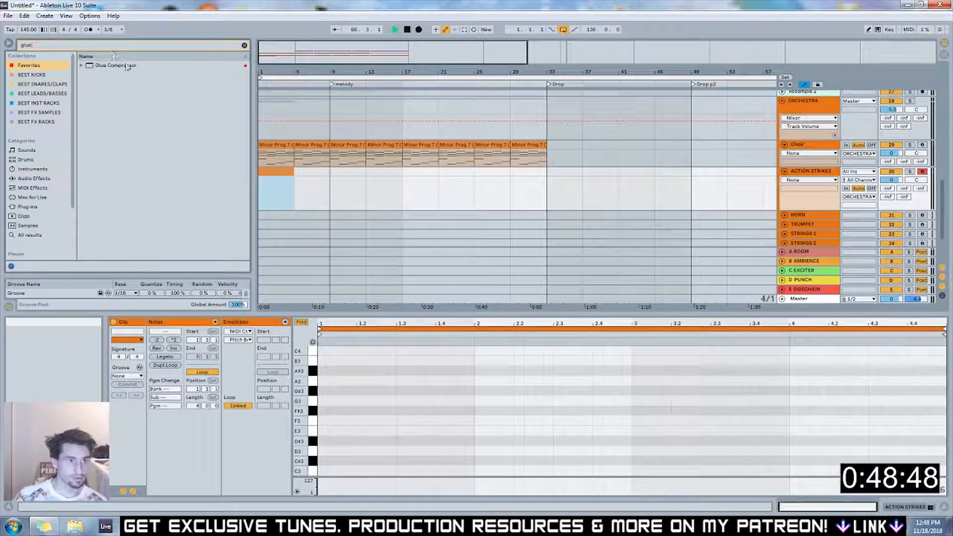
key("Down")
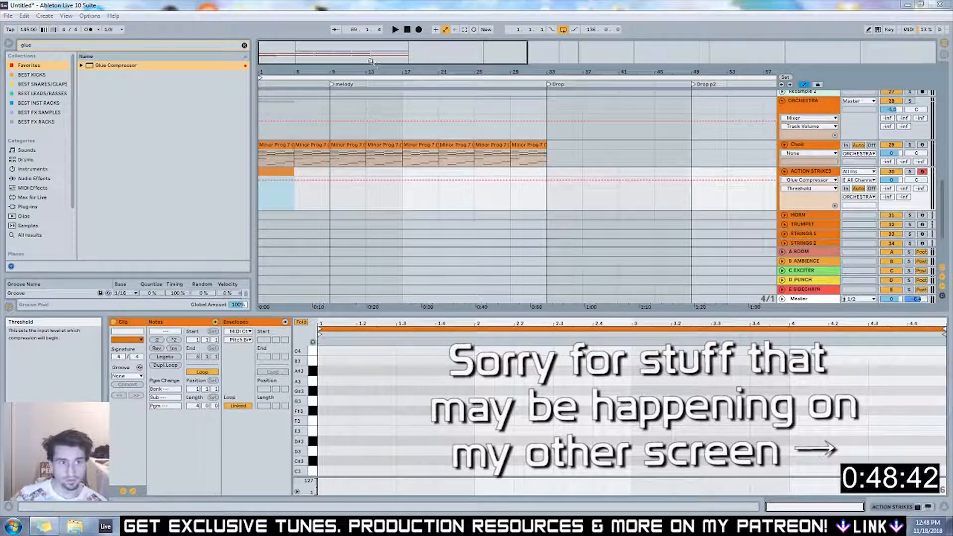
Write long A#3 notes starting at bars 1 and 3 with a short B3 at 2.4.3, playing the clip back
double_click(323, 381)
left_click_drag(330, 381, 631, 361)
key("space")
key("ctrl+d")
key("space")
key("space")
double_click(616, 363)
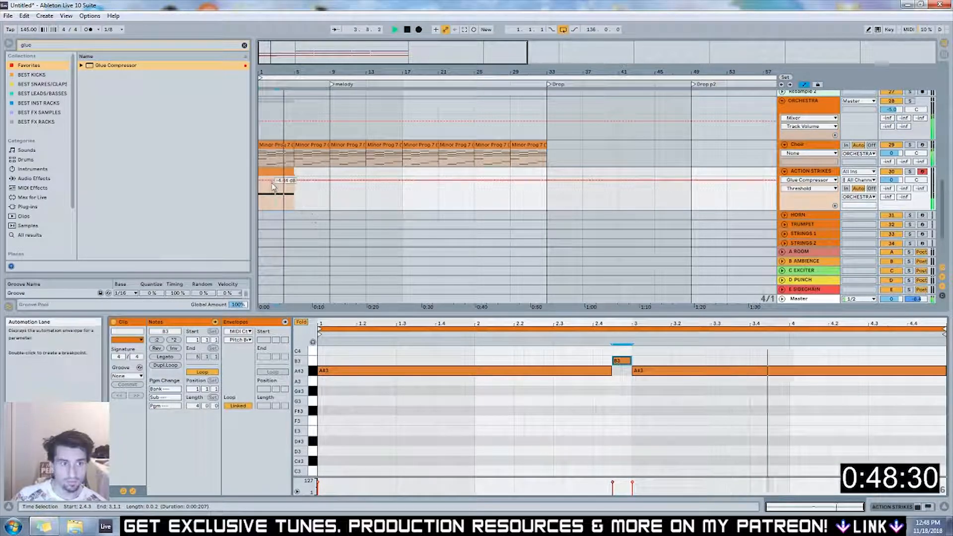
Duplicate the four-bar ACTION STRIKES clip twice to fill bars 5 to 13
left_click(272, 186)
key("ctrl+d")
key("ctrl+d")
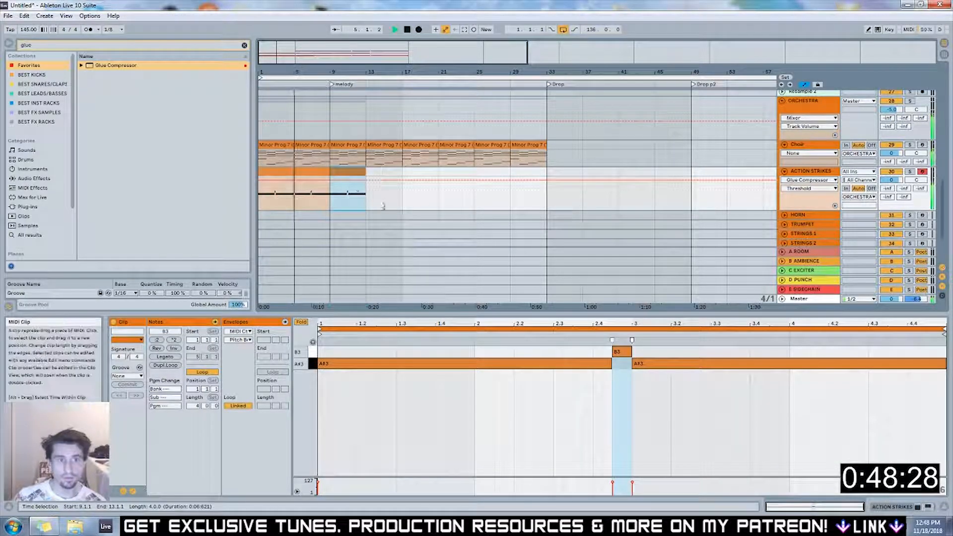
In the clip starting at bar 9, add an E3 note at 1.2.3 after trying other pitches, and copy it to 1.4.1
left_click(301, 321)
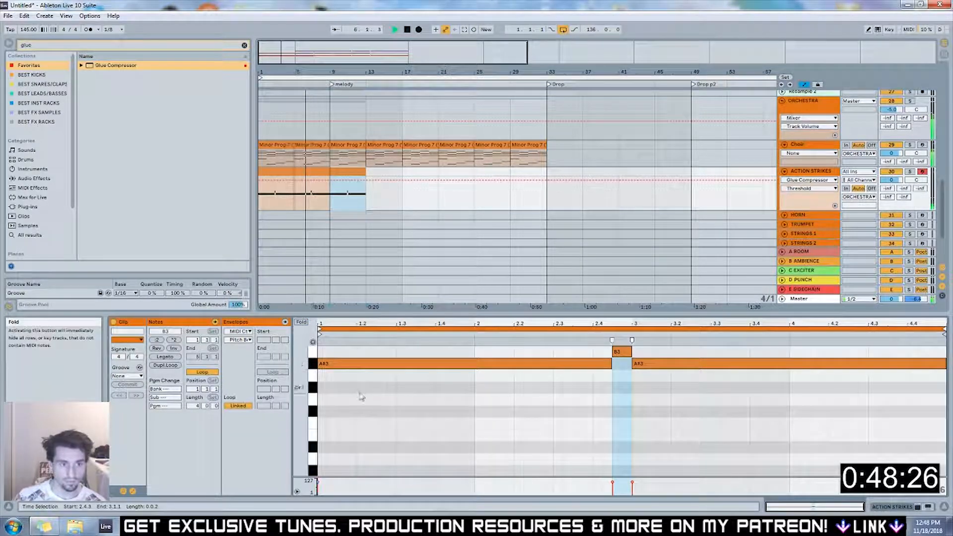
left_click(362, 389)
double_click(362, 388)
left_click_drag(390, 388, 437, 389)
key("ctrl+d")
left_click_drag(365, 389, 392, 407)
double_click(444, 387)
key("space")
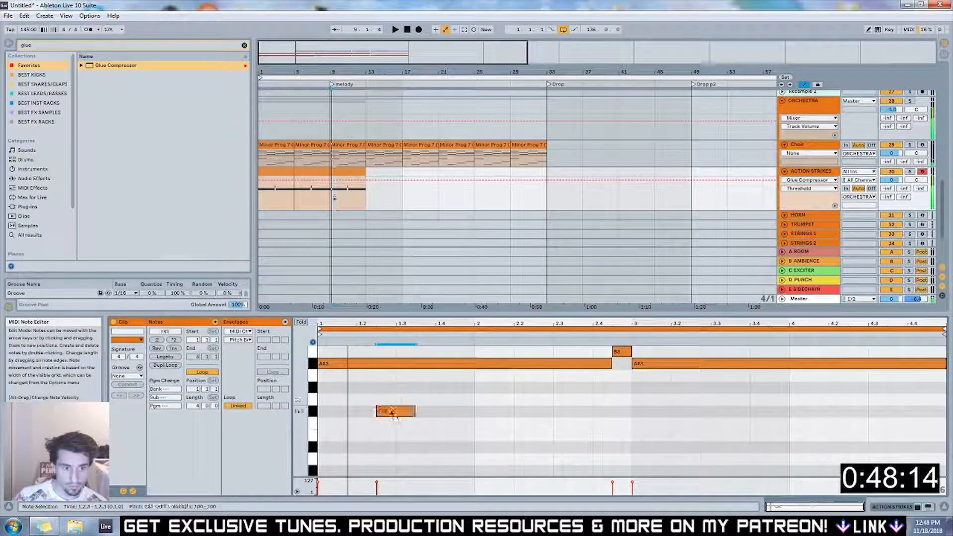
left_click_drag(392, 413, 395, 426)
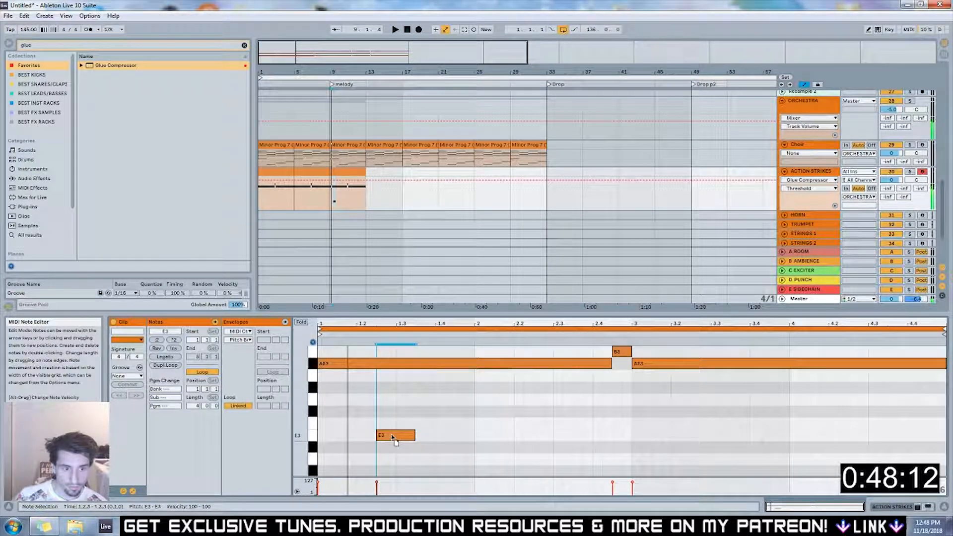
key("space")
left_click_drag(393, 437, 320, 372, "ctrl")
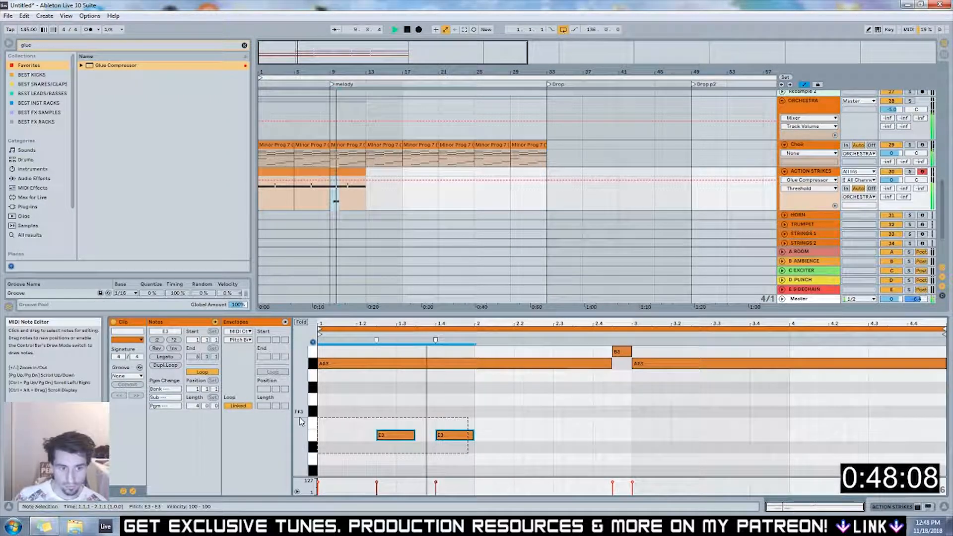
Shorten the first A#3 to end at bar 2 and the second E3 to end at 1.4.3, and add a G#3 at 1.4.3
left_click_drag(614, 368, 474, 363)
double_click(459, 388)
key("space")
key("space")
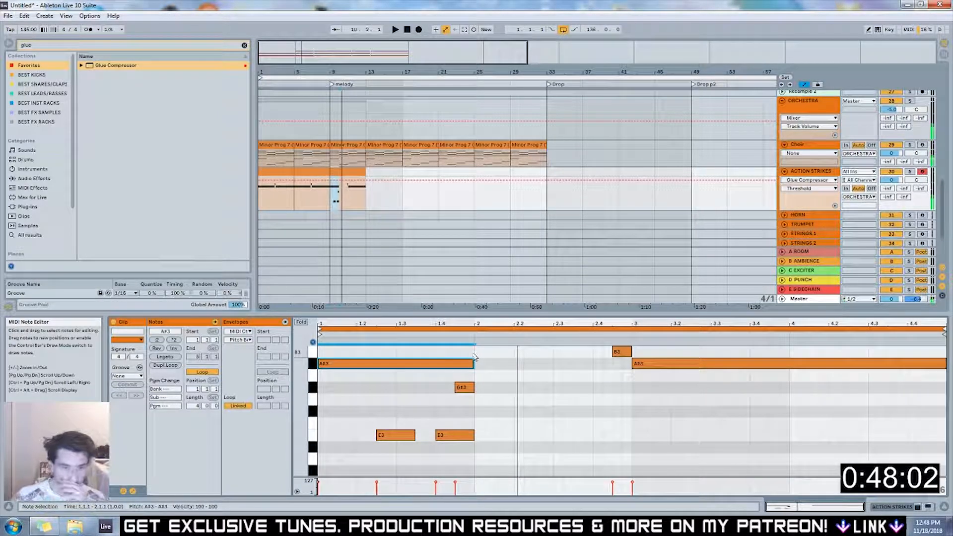
left_click_drag(474, 435, 455, 436)
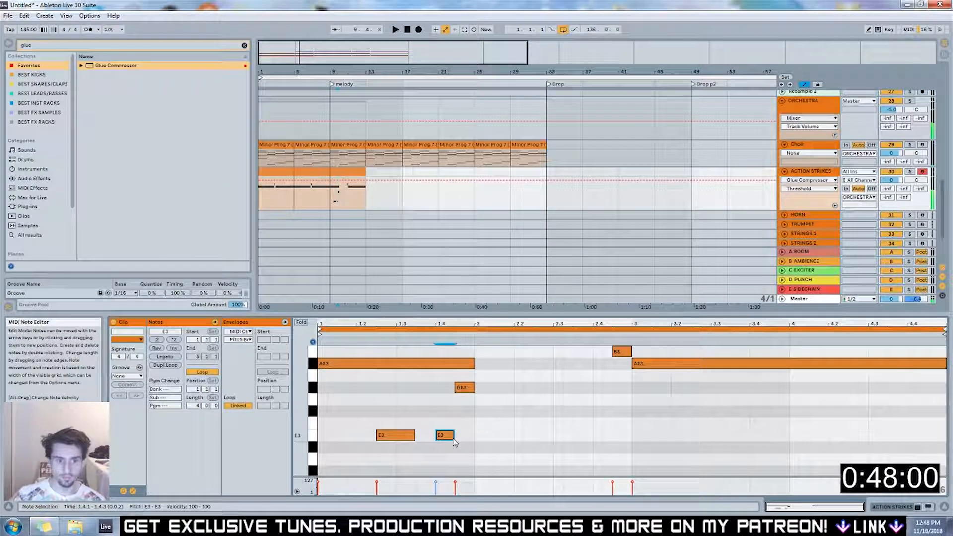
Copy the first bar's notes of the ACTION STRIKES clip at bar 9 into its second bar, leaving out the G#3 at 2.4.3
key("space")
left_click_drag(470, 353, 341, 469)
key("ctrl+d")
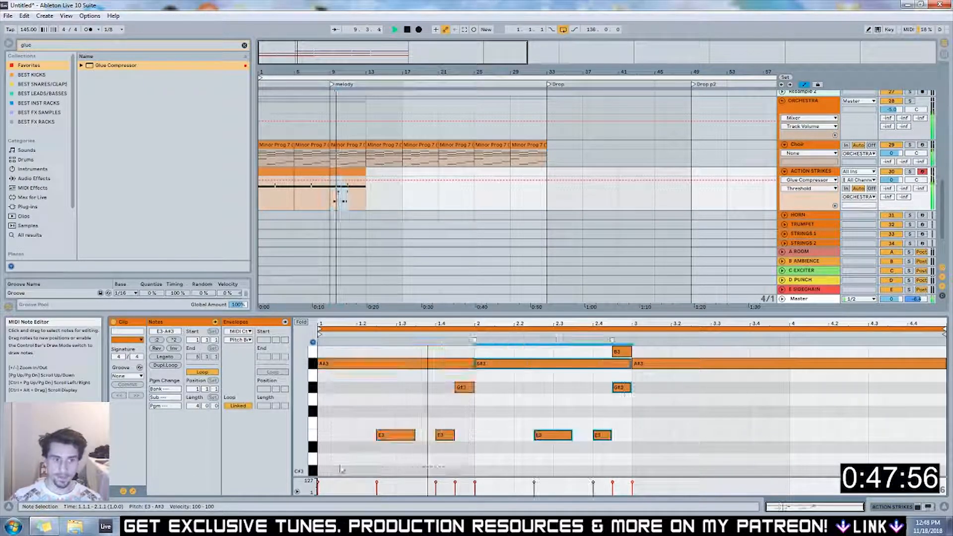
key("space")
left_click(623, 389)
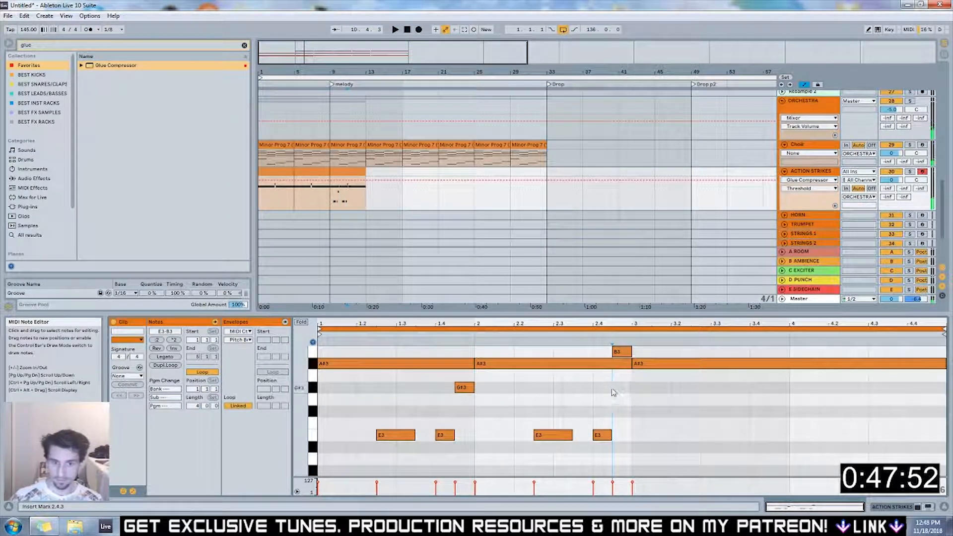
Add a one-sixteenth G#3 at 2.4.3, shorten the B3 to start at 2.4.4, and raise the B3's velocity
double_click(615, 387)
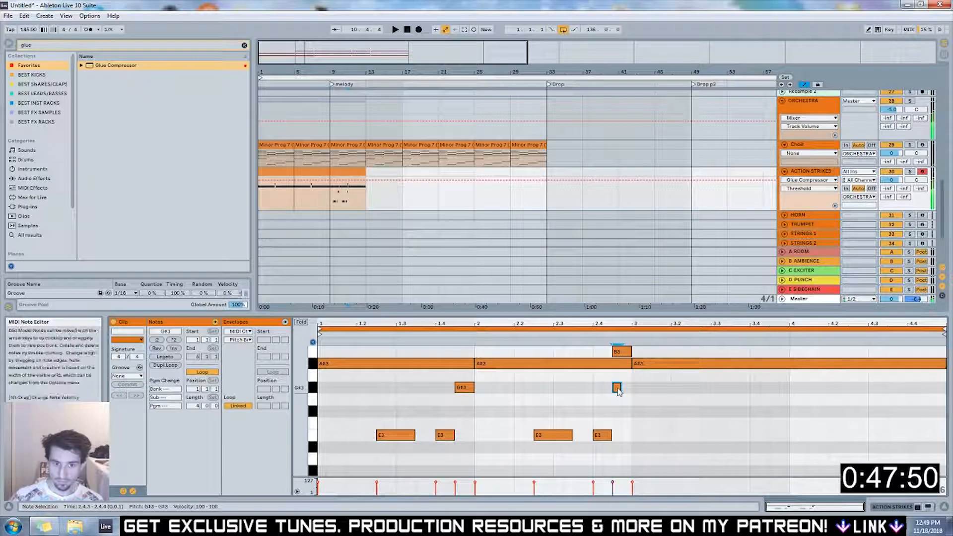
left_click_drag(628, 388, 618, 387)
key("space")
left_click_drag(627, 351, 636, 353)
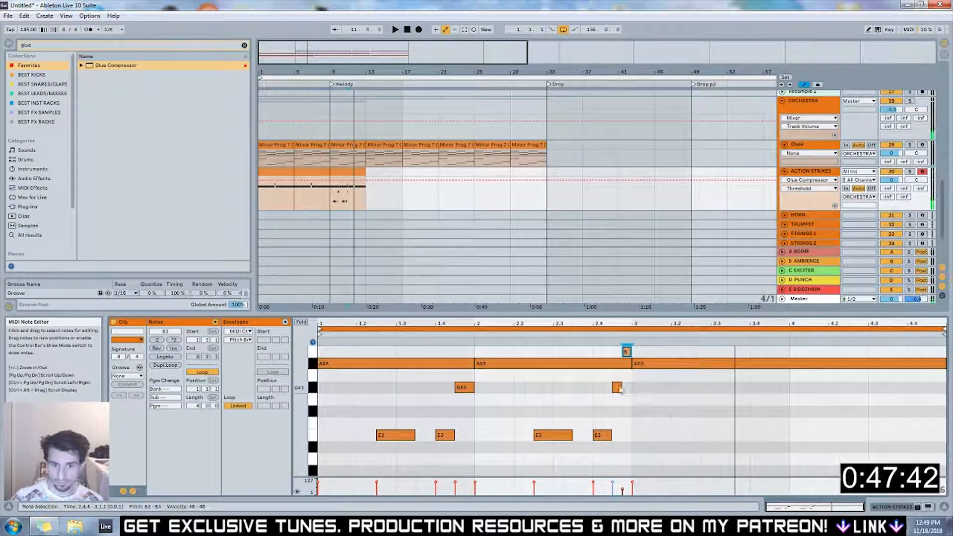
left_click_drag(617, 387, 627, 388)
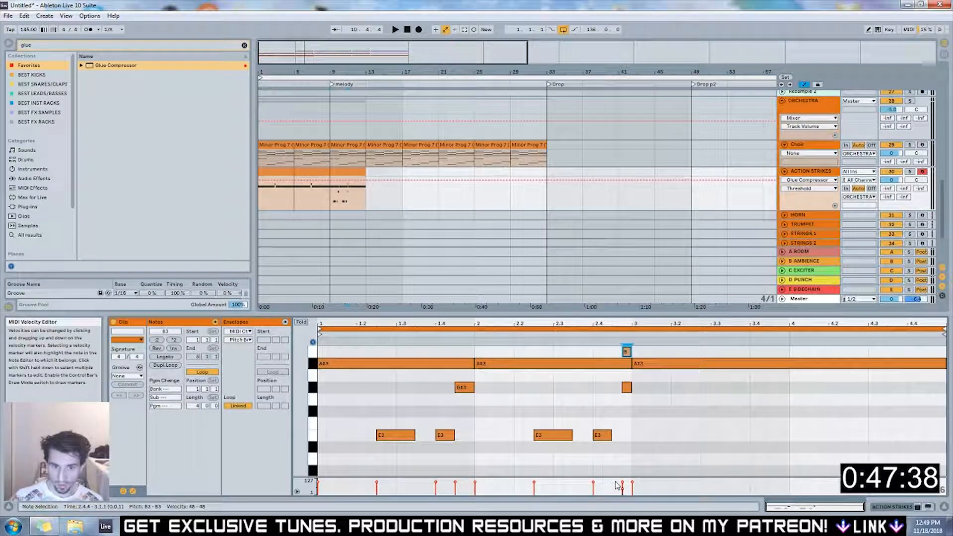
left_click_drag(623, 489, 623, 485)
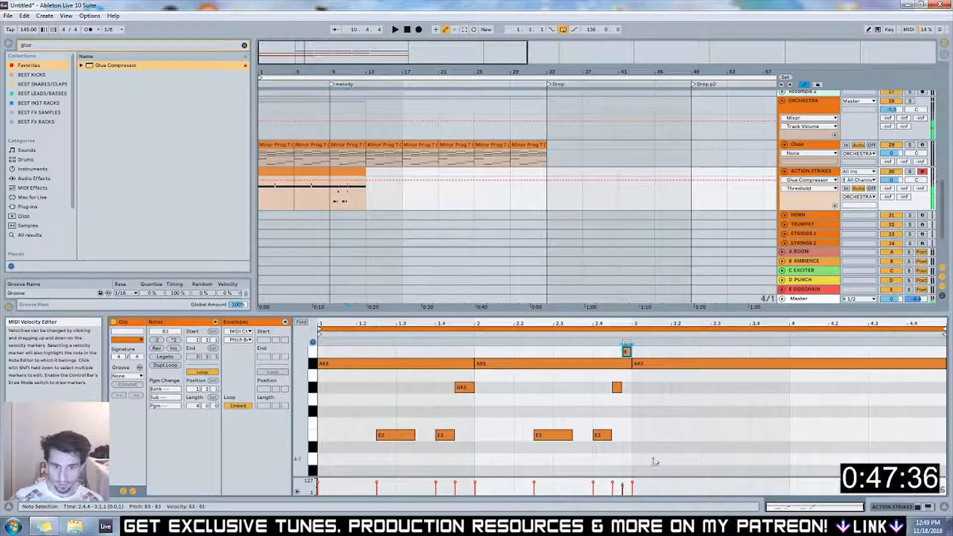
Delete the long A#3 starting at bar 3 and duplicate the two-bar pattern into bars 3 and 4 of the clip
left_click(664, 363)
key("Delete")
key("ctrl+a")
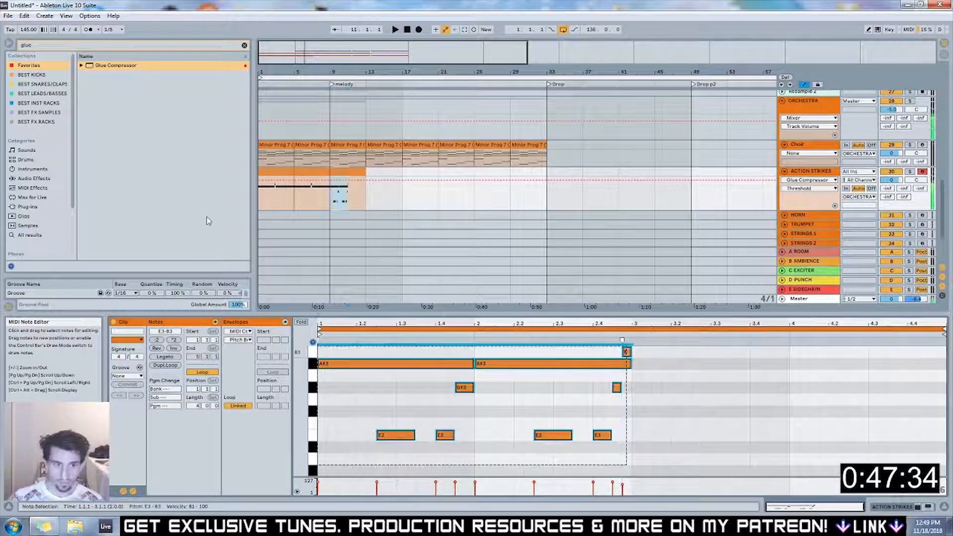
key("ctrl+d")
Duplicate the ACTION STRIKES clip at bar 9 so that its copies fill the track up to bar 25
left_click(338, 173)
key("space")
key("ctrl+d")
key("ctrl+d")
key("ctrl+d")
key("ctrl+d")
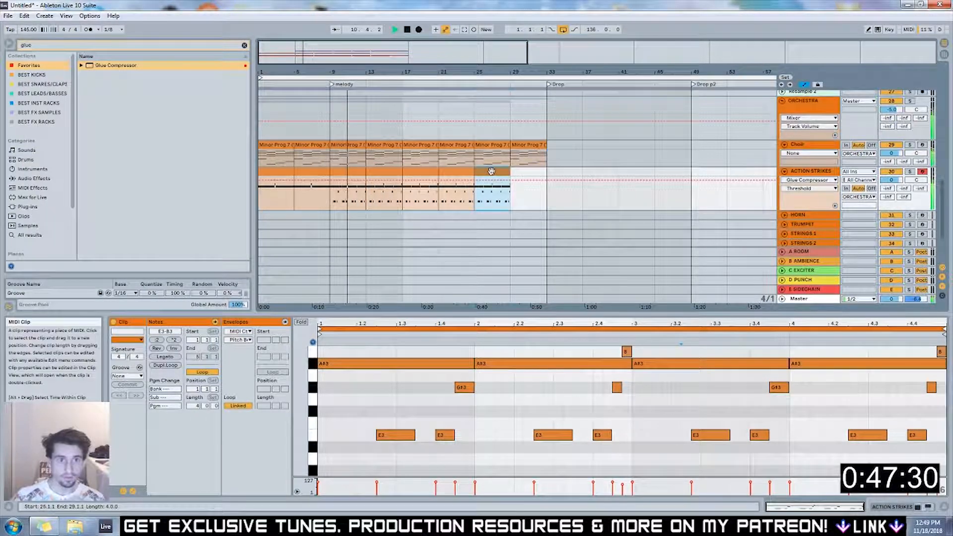
key("Delete")
Add a locator named Build at bar 25
right_click(477, 86)
left_click(491, 106)
type("Build")
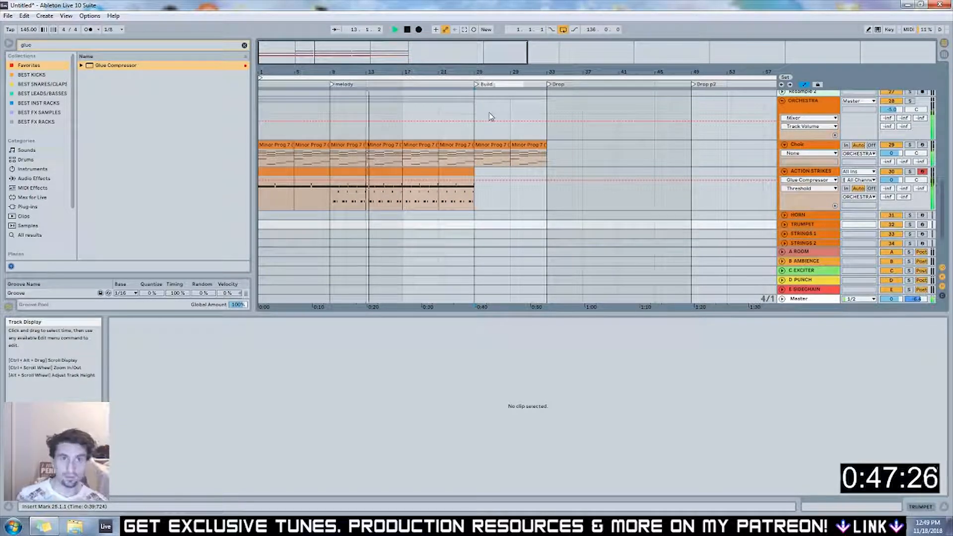
key("Return")
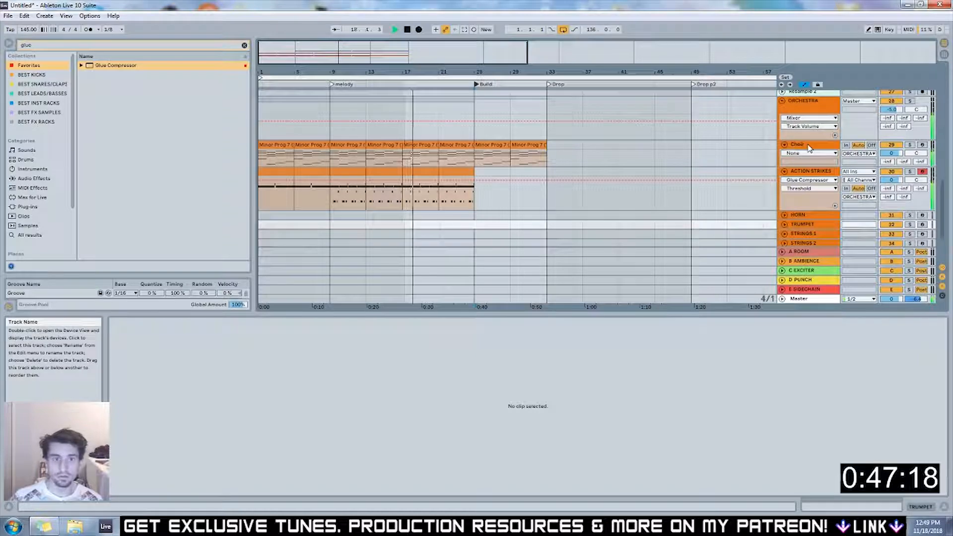
In the Spire clip starting at bar 17, raise the osc1 oct envelope across bar 6 to the level of bar 3
scroll(429, 164, "up", 5)
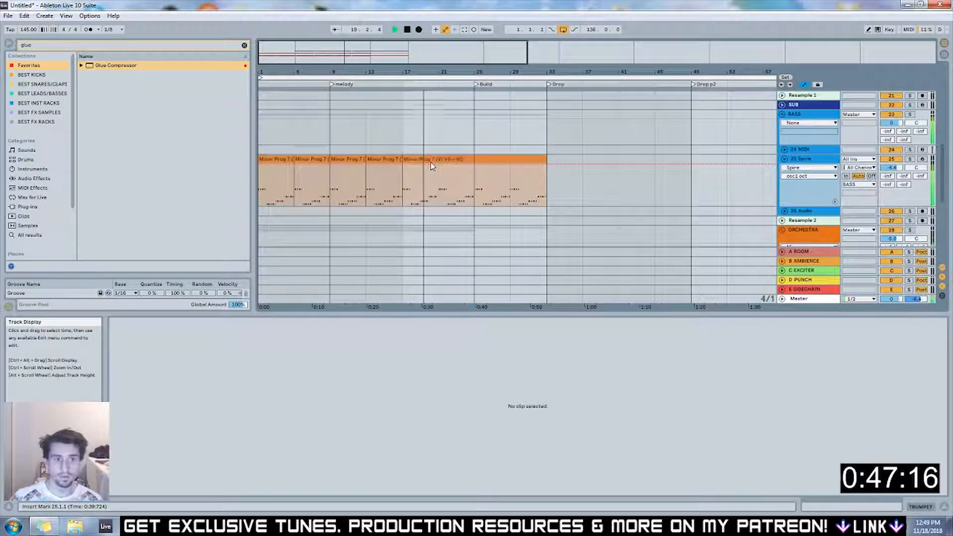
scroll(431, 166, "up", 4)
scroll(434, 164, "down", 3)
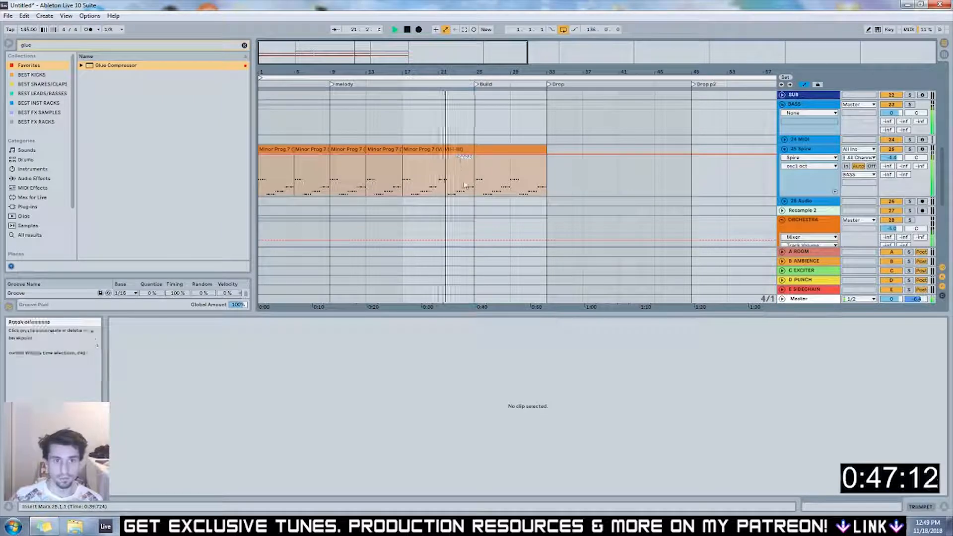
left_click(459, 147)
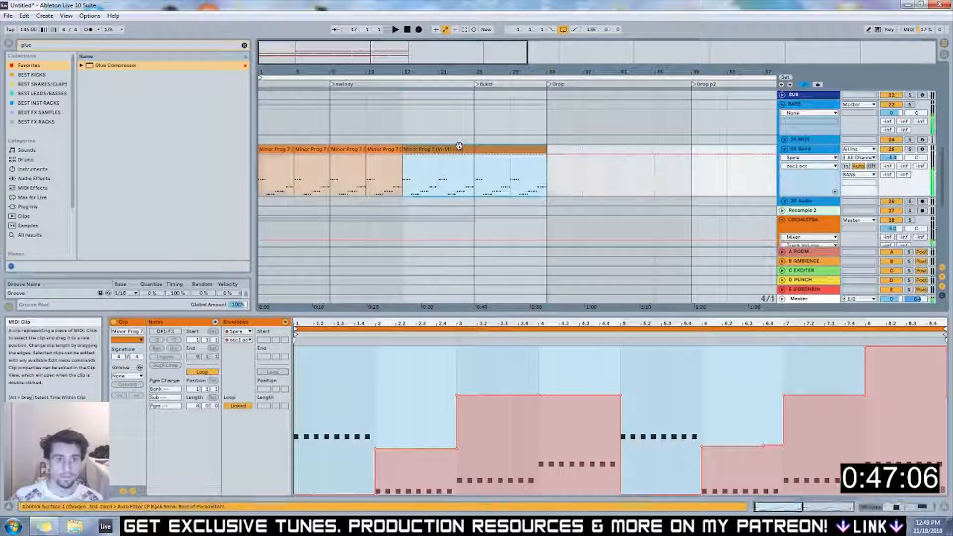
left_click_drag(639, 314, 639, 261)
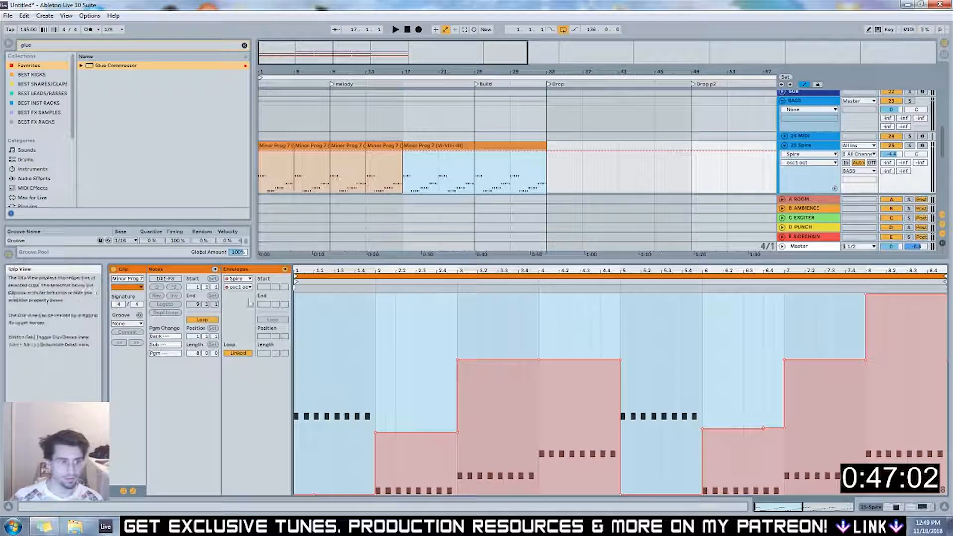
key("b")
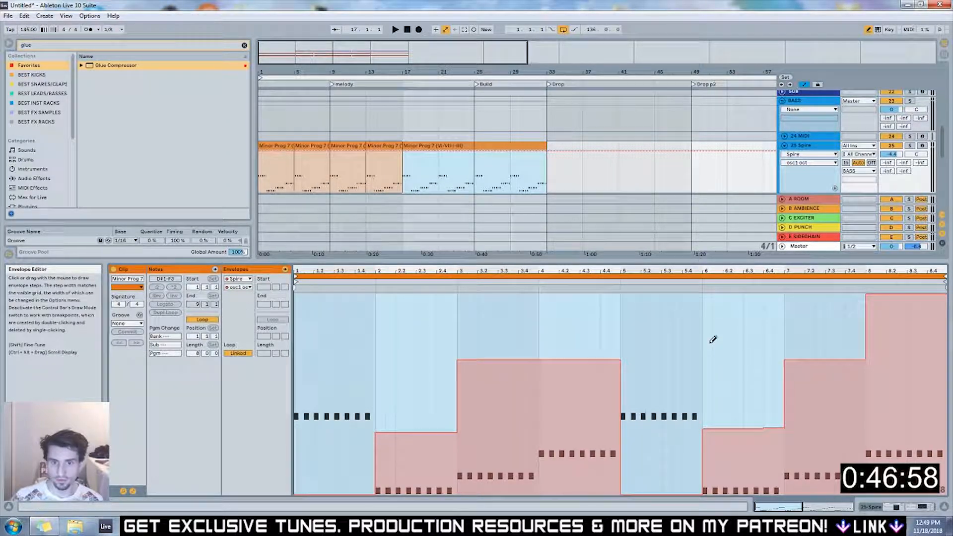
left_click_drag(709, 354, 779, 354)
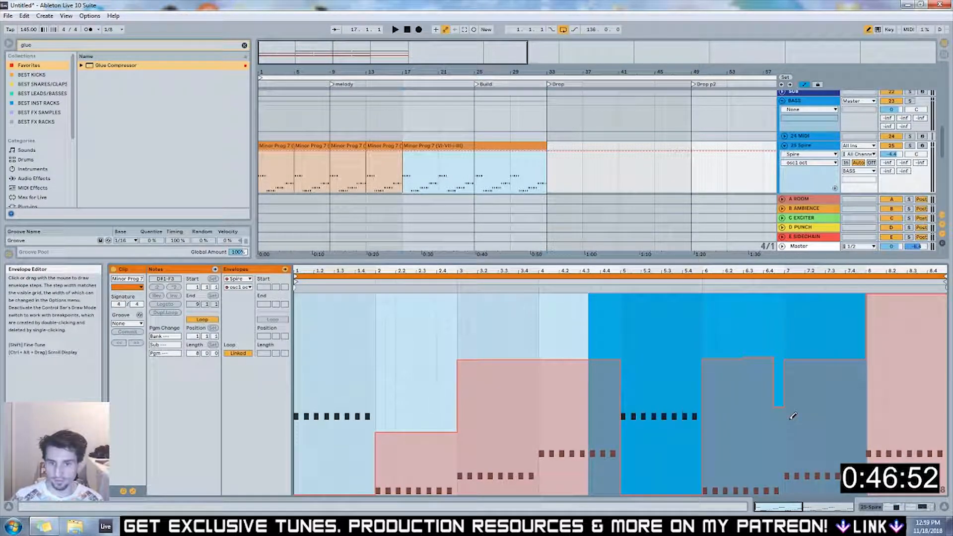
left_click(581, 328)
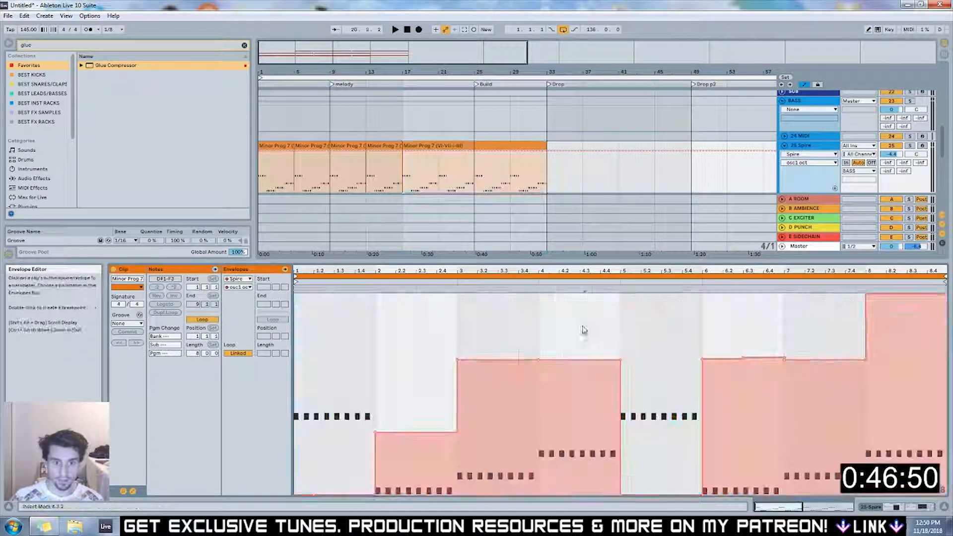
Lower the osc1 oct envelope in bar 7 to about bar 2's level and in bar 8 to about bar 6's, then play it back
left_click_drag(790, 419, 859, 428)
left_click(612, 284)
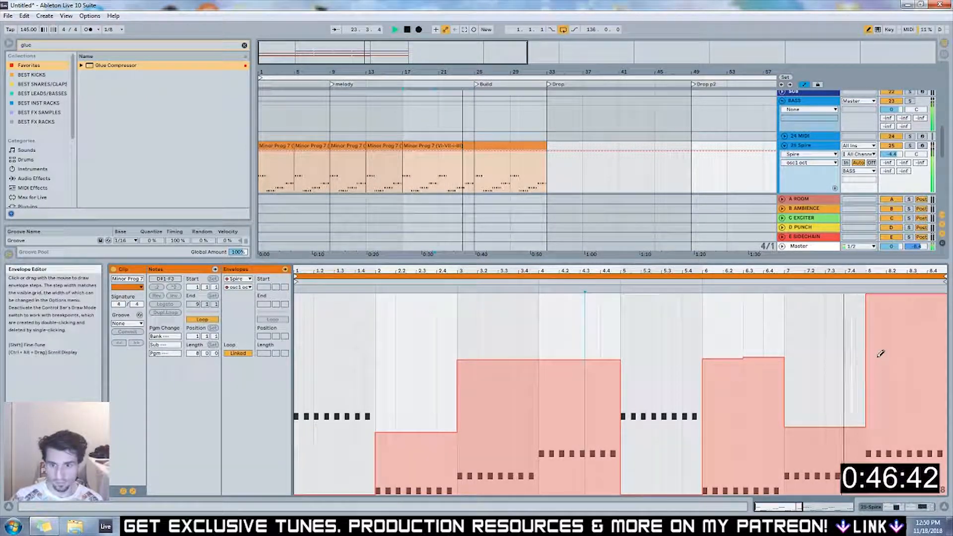
left_click_drag(878, 355, 946, 351)
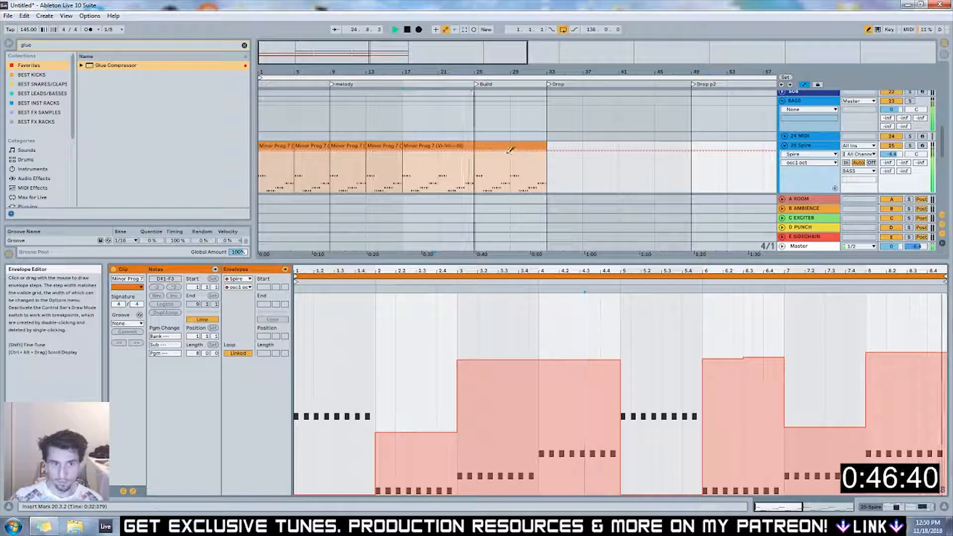
left_click(471, 146)
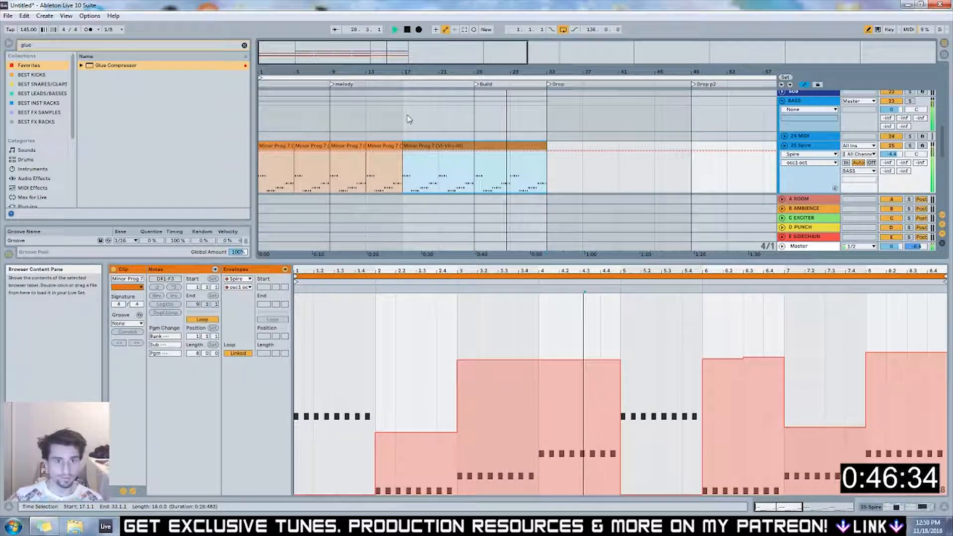
scroll(550, 154, "down", 2)
left_click(454, 82)
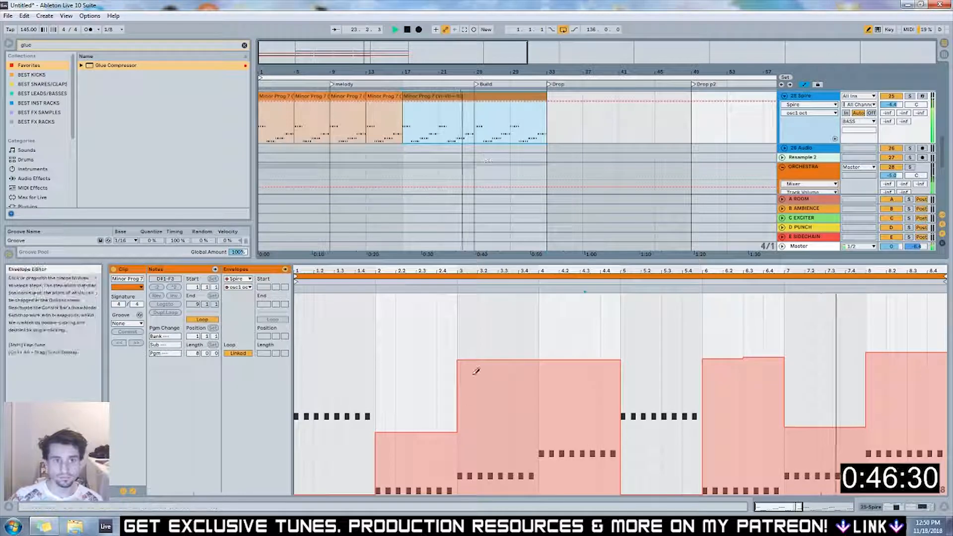
Split the Spire clip at bar 25 and delete all notes after the first bar of the new clip
left_click(475, 127)
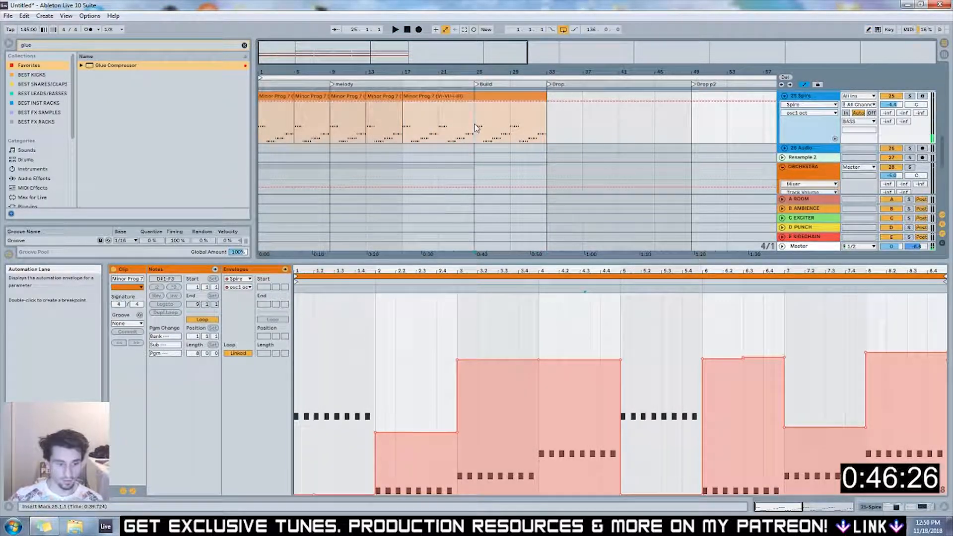
key("ctrl+e")
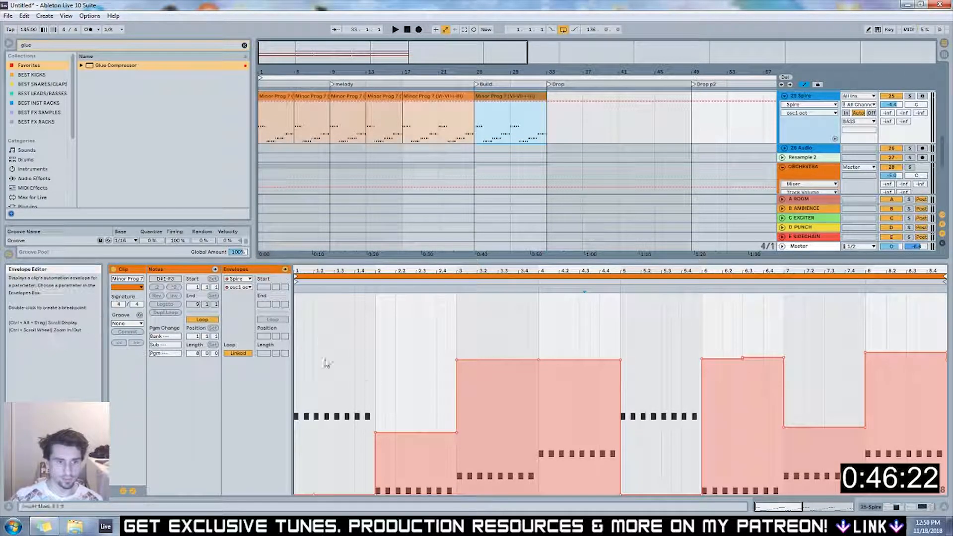
left_click(285, 271)
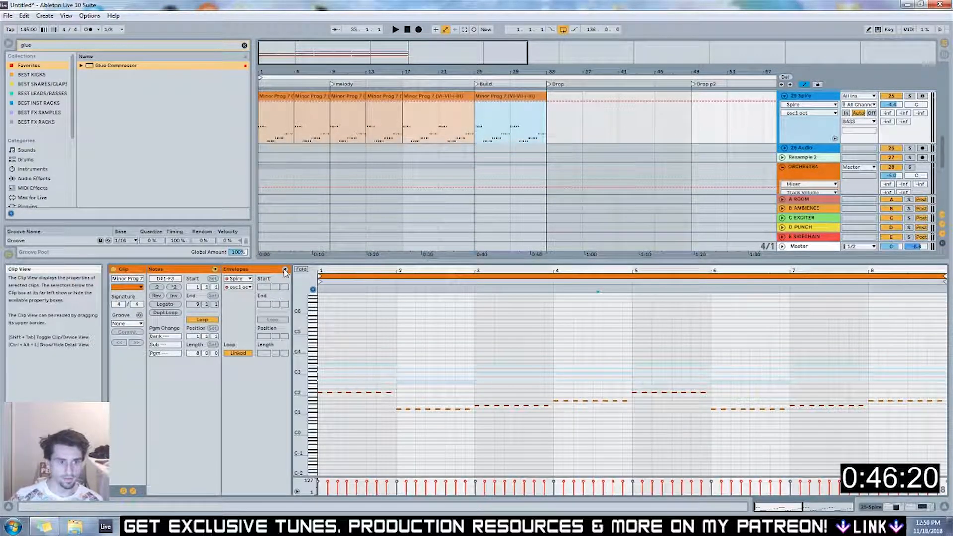
left_click_drag(398, 346, 950, 473)
key("Delete")
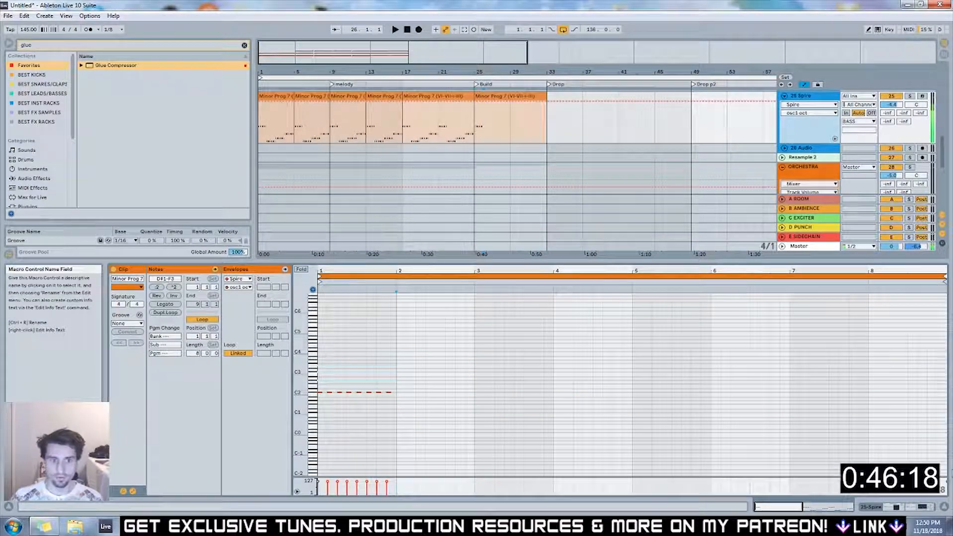
Duplicate the first bar's repeated bass notes through bar 8 of the Build Spire clip and play from bar 25
left_click(400, 350)
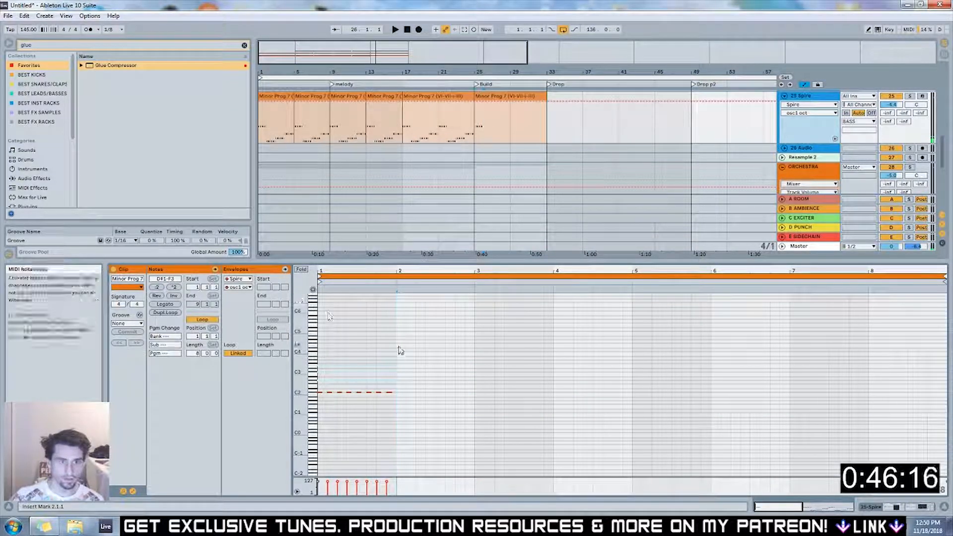
left_click_drag(397, 344, 320, 446)
key("ctrl+d")
key("ctrl+d")
key("ctrl+d")
key("ctrl+d")
key("ctrl+d")
key("ctrl+d")
key("ctrl+d")
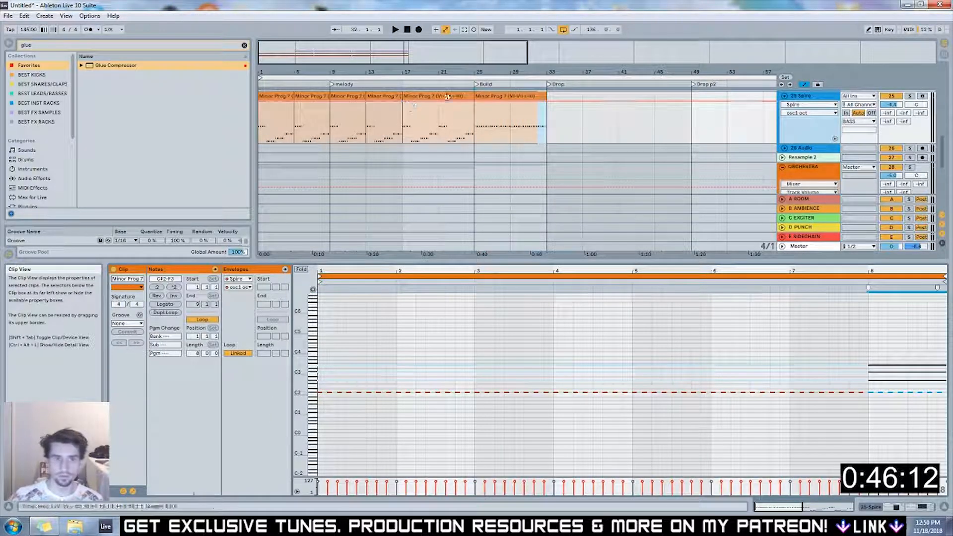
left_click(478, 124)
key("shift+Tab")
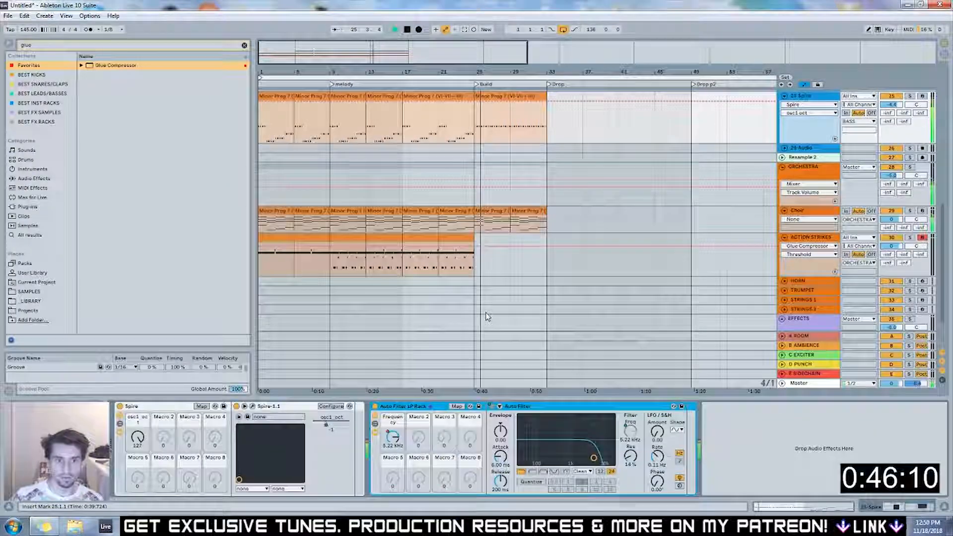
key("shift+Tab")
key("space")
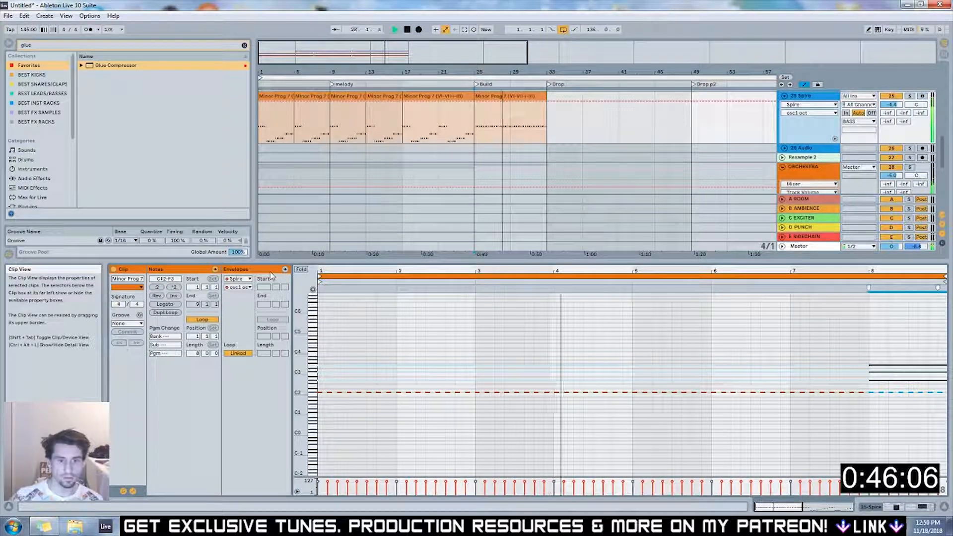
Delete the Serum melody clip at bar 29, solo the SERUM track and open the clip at bar 25 for note editing
scroll(550, 168, "up", 1)
scroll(550, 167, "up", 8)
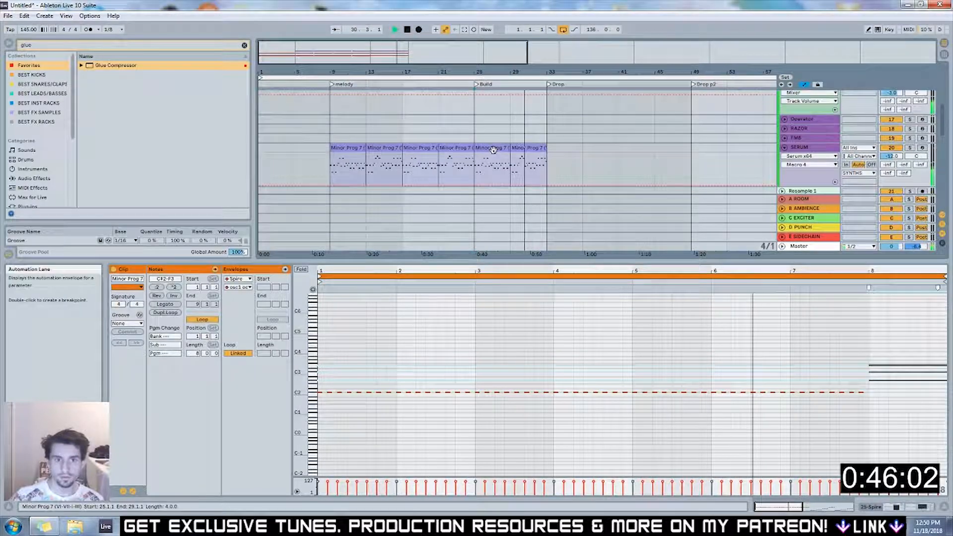
left_click(493, 150)
left_click(523, 149)
key("Delete")
left_click(487, 147)
key("shift+Tab")
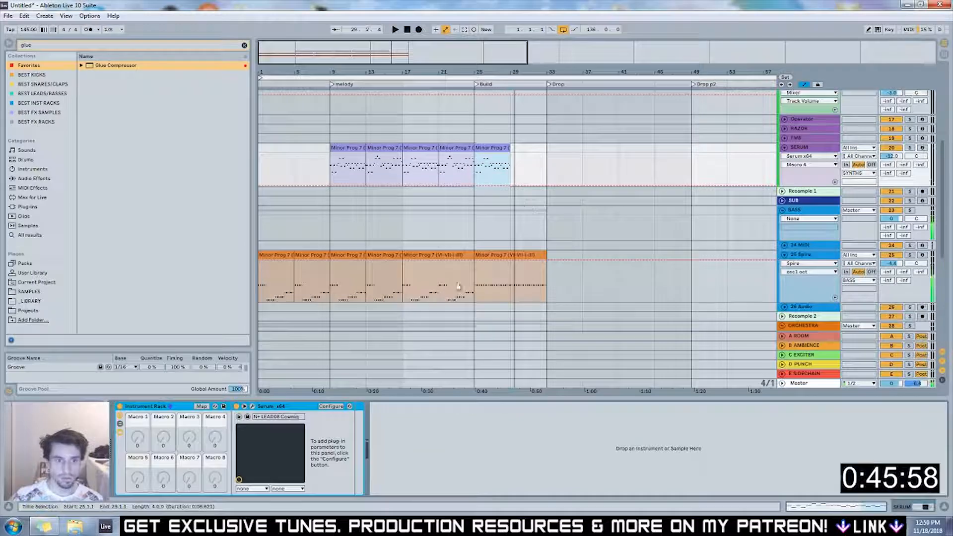
left_click(909, 147)
key("shift+Tab")
key("space")
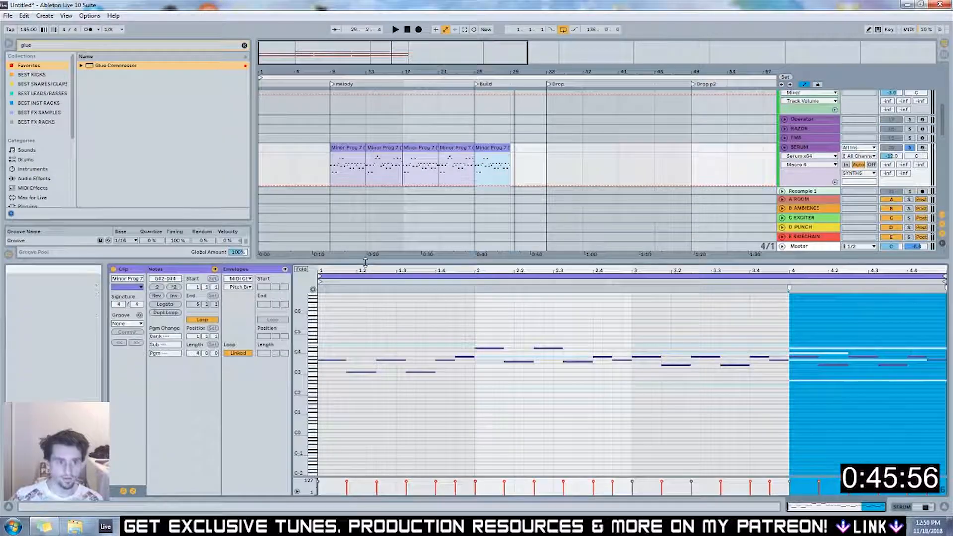
key("space")
In the Serum clip at bar 25, delete all notes after the first bar and lower that bar's last note to C#3
left_click_drag(490, 313, 944, 411)
key("Delete")
left_click(464, 357)
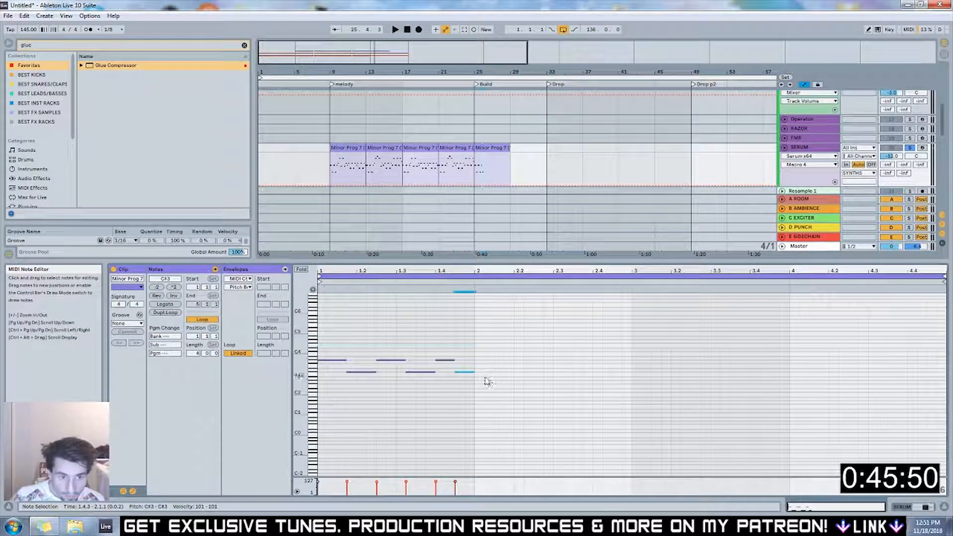
key("space")
Duplicate the one-bar Serum pattern three times to fill bars 2 to 4 of the clip
key("ctrl+a")
key("ctrl+d")
key("ctrl+d")
key("ctrl+d")
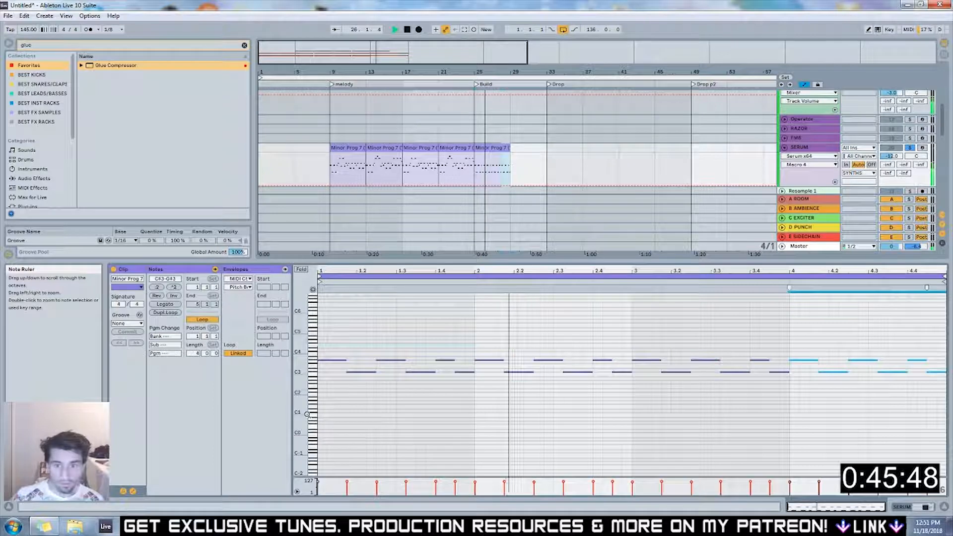
Duplicate the Serum clip to bar 29 and delete all but the first two notes in the copy
left_click(492, 147)
key("ctrl+d")
left_click(405, 413)
left_click_drag(395, 400, 946, 294)
key("Delete")
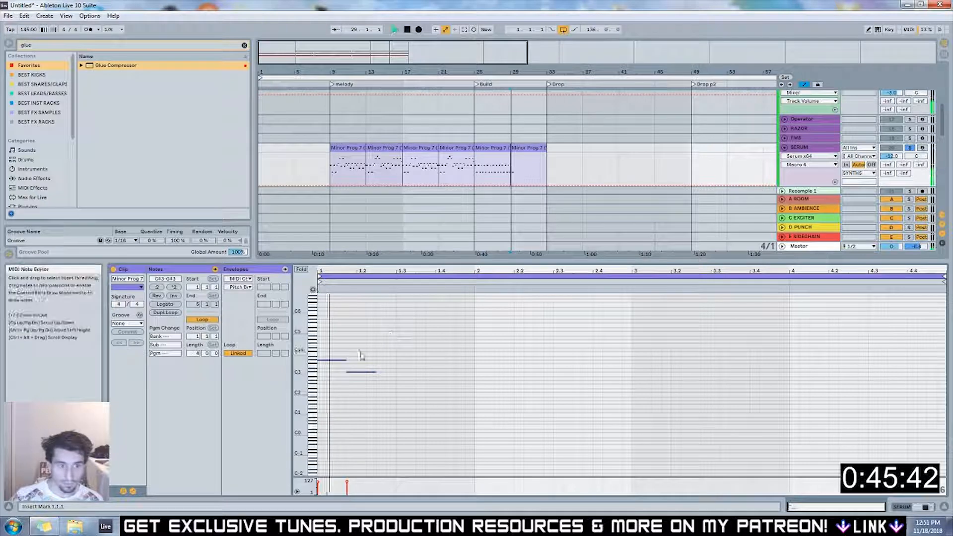
In the Serum clip at bar 29, shorten both notes to eighth notes and repeat the pair to fill only the clip's first two bars
left_click_drag(346, 360, 336, 360)
left_click(351, 372)
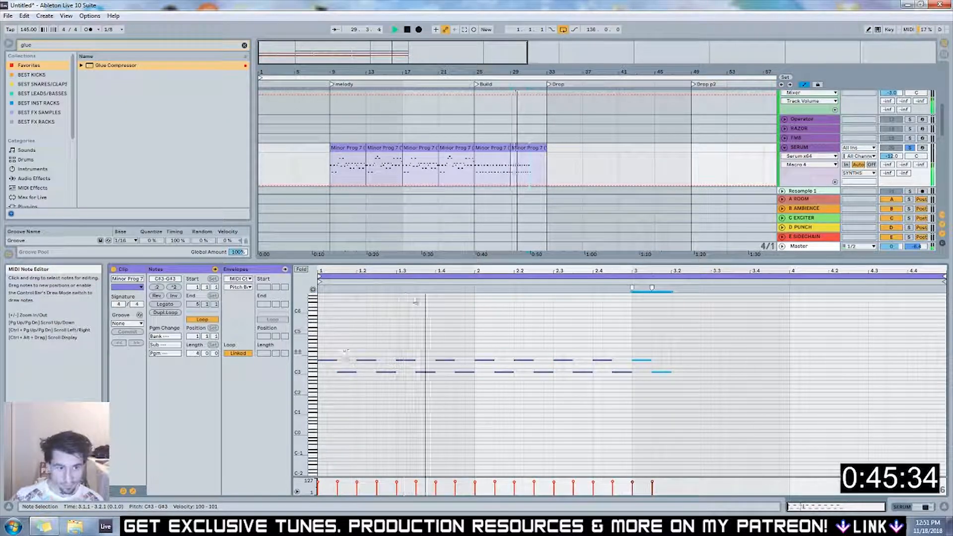
key("Delete")
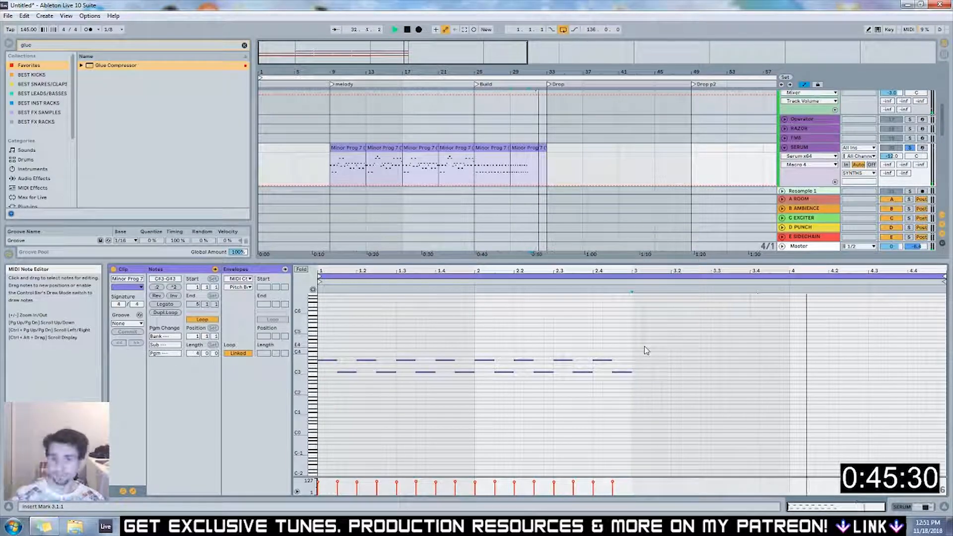
left_click(550, 102)
key("space")
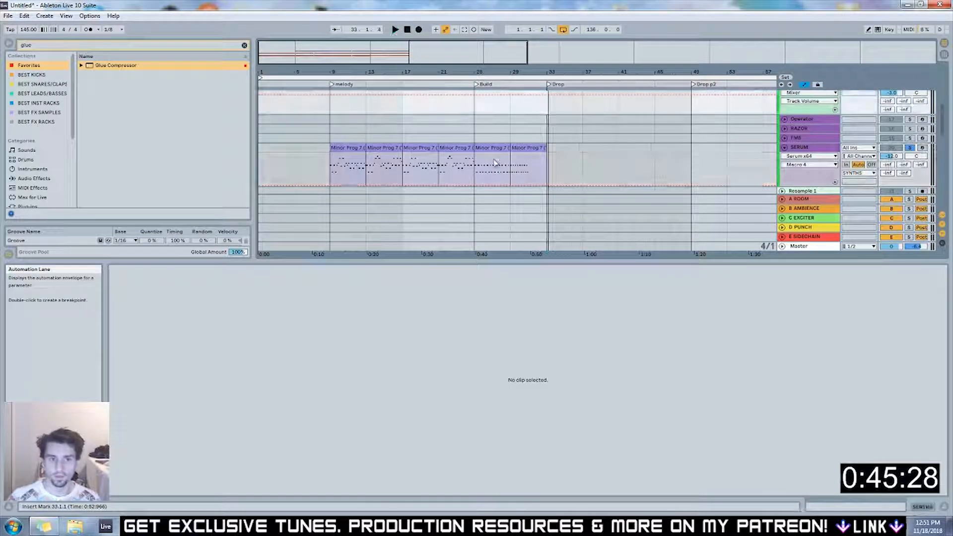
Copy all six Serum melody clips, bars 9 to 33, onto the RAZOR track at the same position
scroll(527, 133, "down", 2)
scroll(527, 133, "down", 2)
left_click_drag(561, 259, 556, 315)
scroll(537, 199, "up", 2)
scroll(538, 168, "down", 3)
scroll(546, 174, "up", 2)
scroll(550, 176, "up", 2)
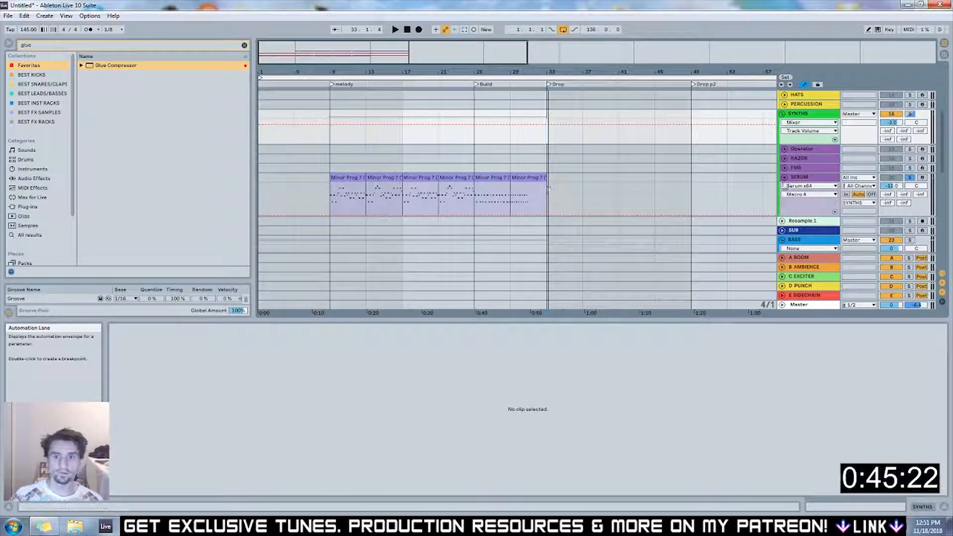
left_click(800, 177)
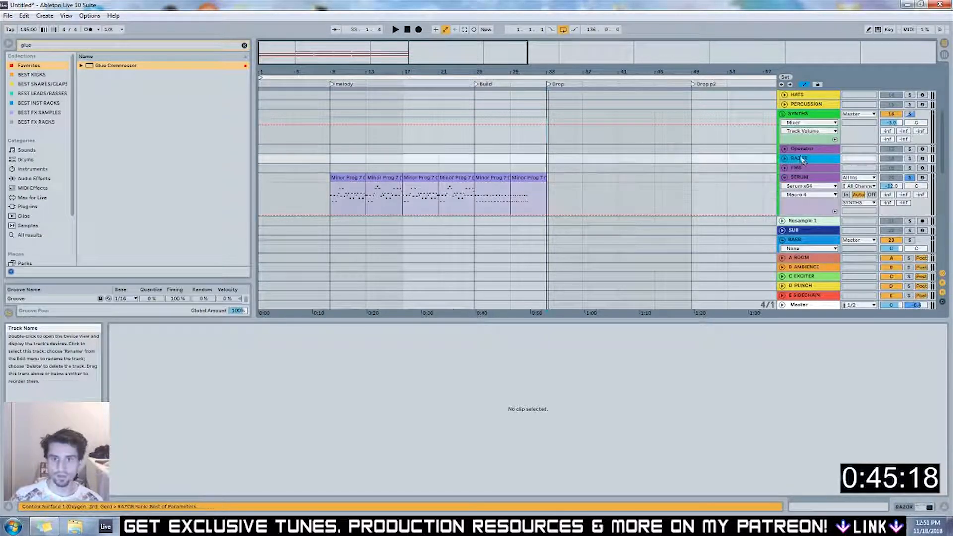
left_click(793, 167)
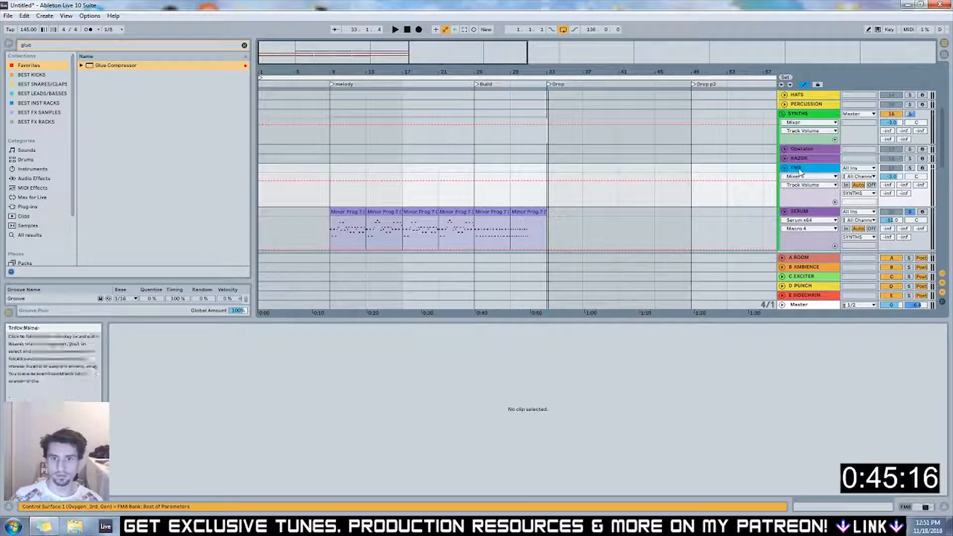
left_click_drag(523, 219, 350, 201)
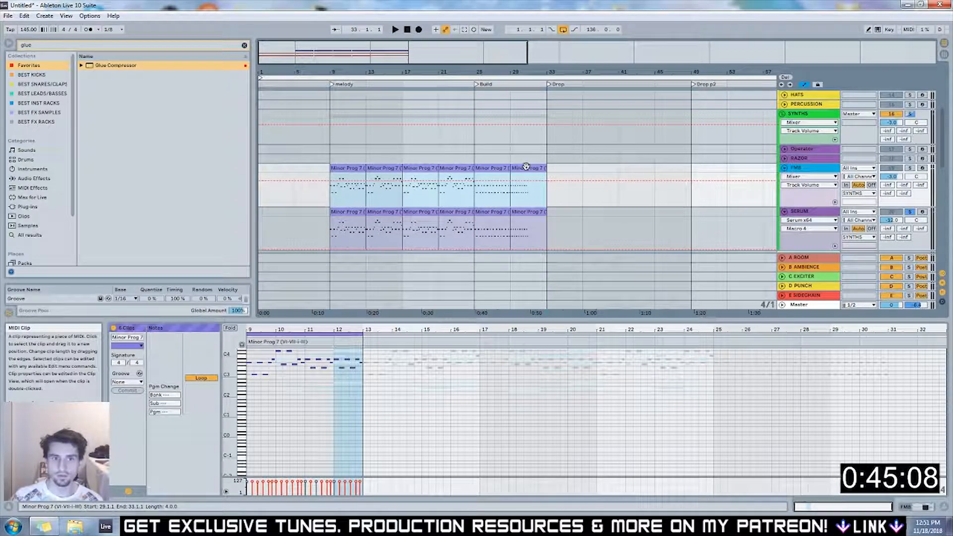
left_click_drag(344, 166, 344, 158)
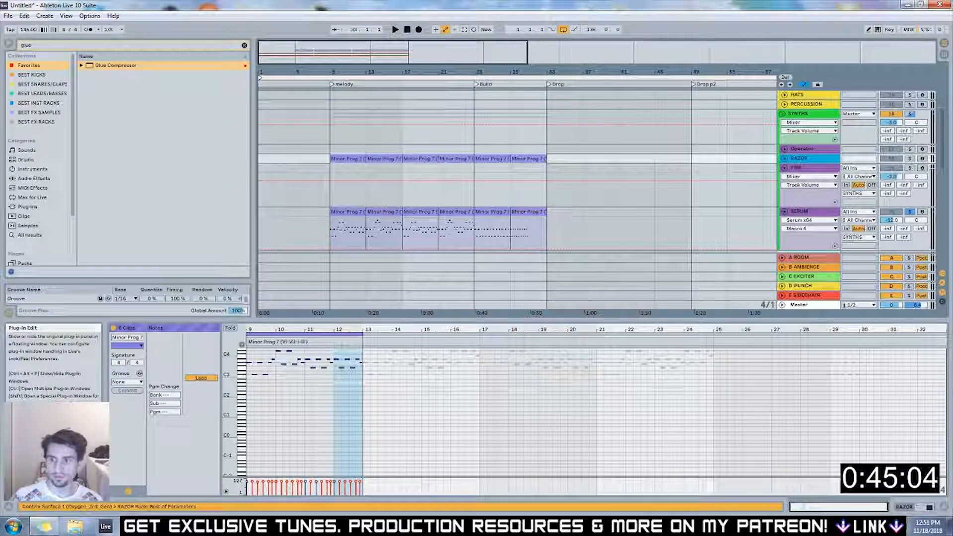
Open the RAZOR track's Reaktor plug-in, load the Core Nerve preset and start playback
key("ctrl+alt+p")
left_click(501, 111)
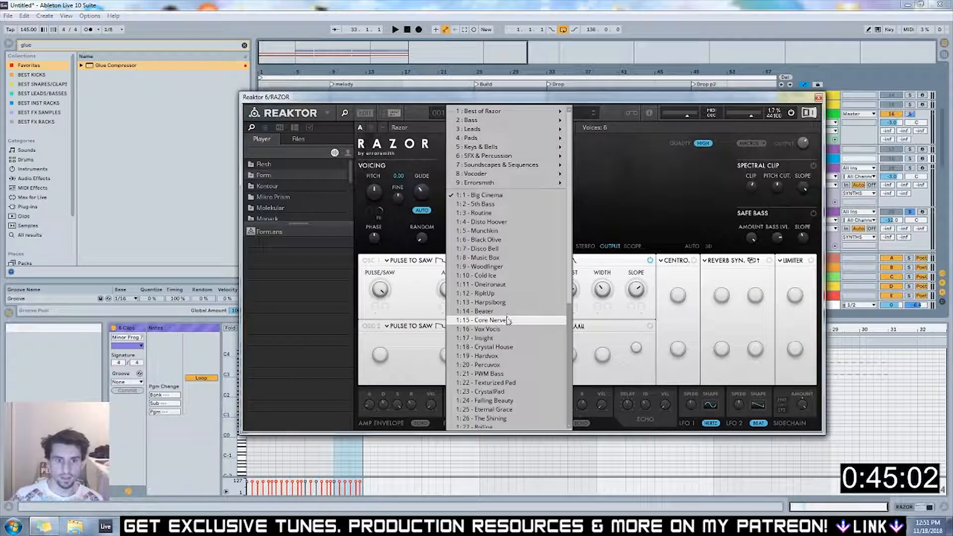
left_click(501, 320)
key("space")
left_click_drag(773, 102, 680, 171)
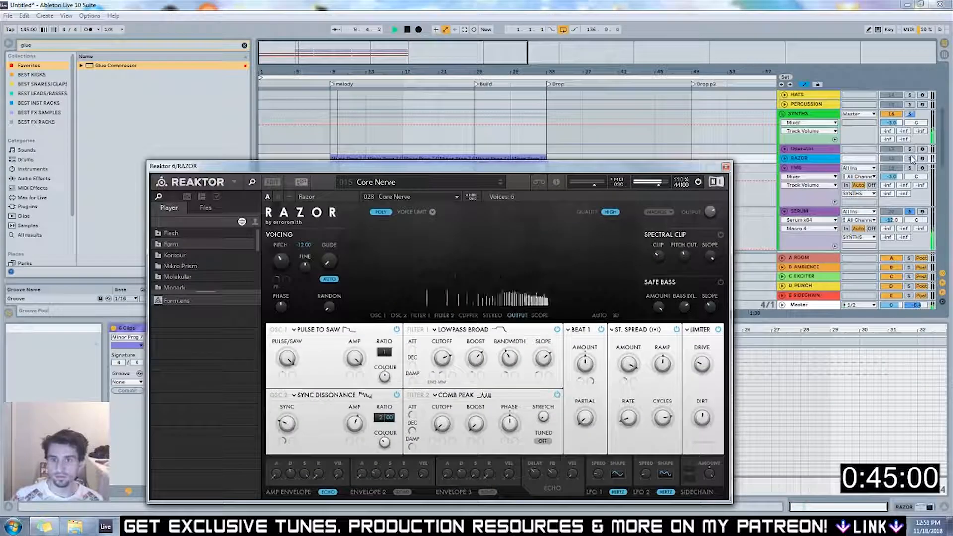
Audition the RAZOR track alone, return to the full mix and lower its track volume to -7.5 dB
left_click(910, 159)
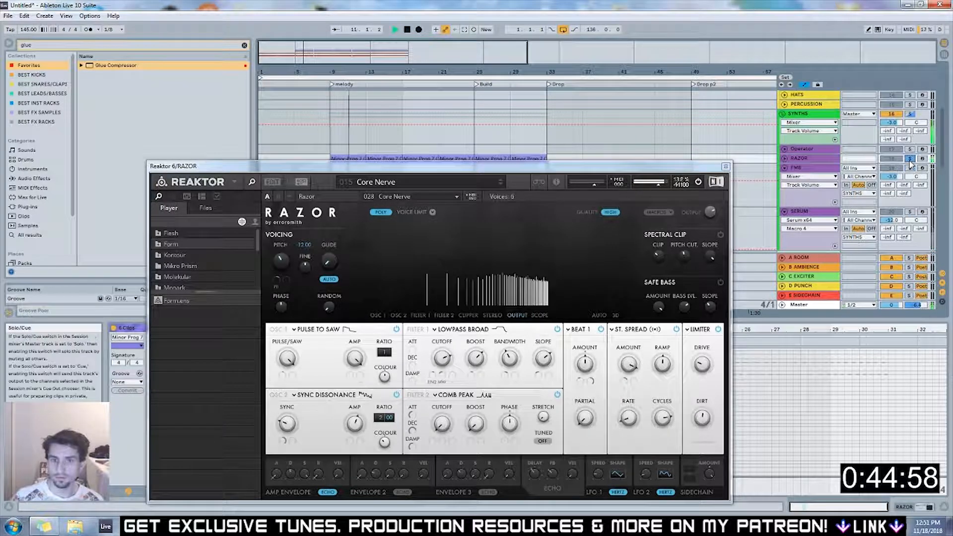
left_click(725, 167)
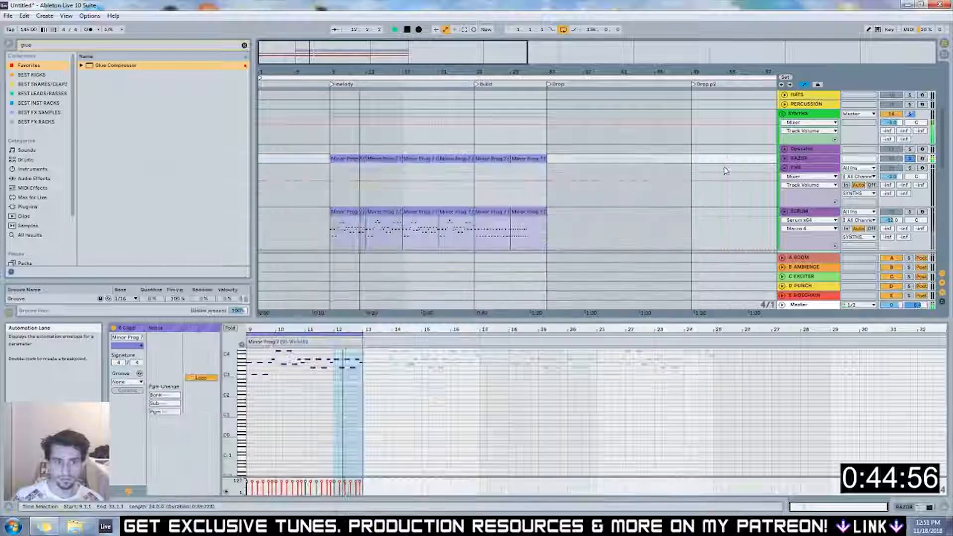
left_click(909, 158)
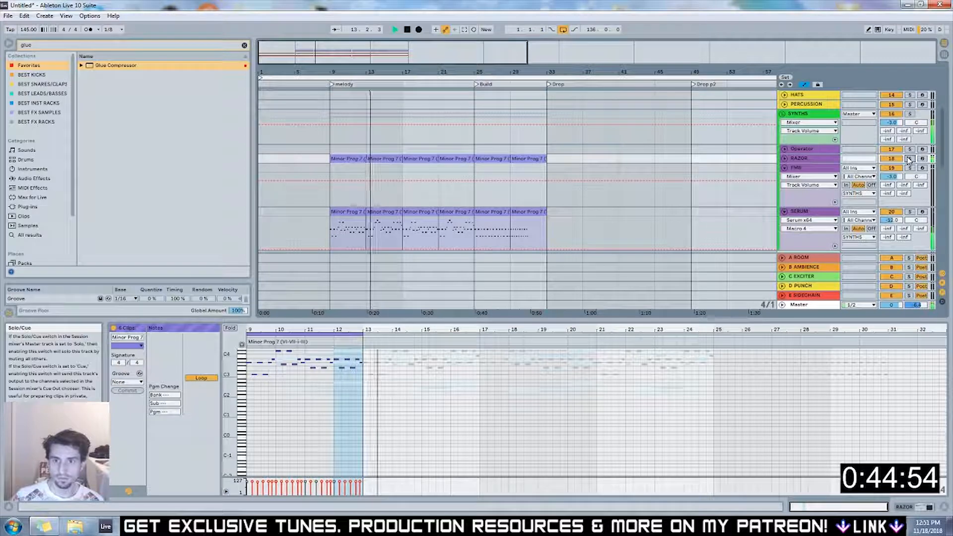
left_click(784, 158)
left_click_drag(889, 169, 889, 198)
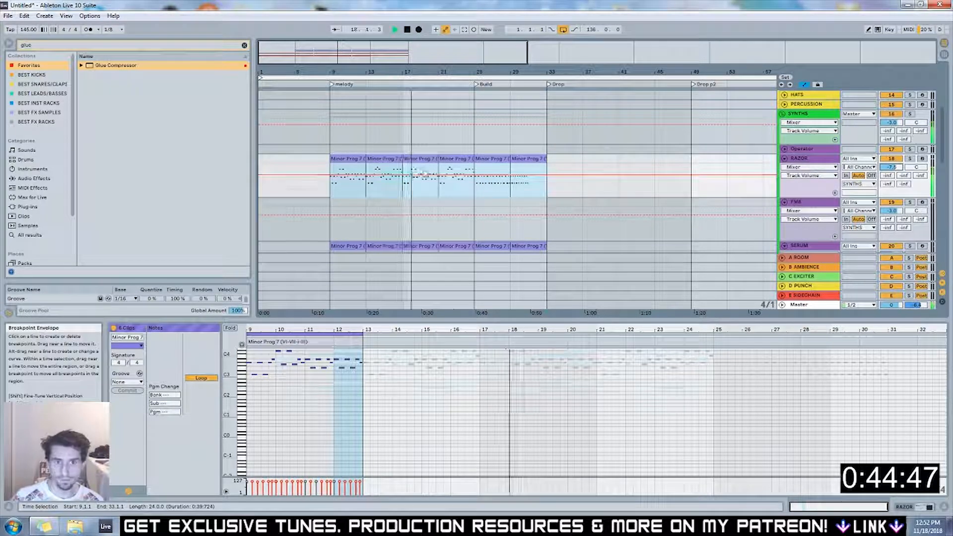
Audition the RAZOR clip at bar 29 in solo, setting Razor's pitch to -24.00 and raising its glide slightly
left_click(529, 159)
key("space")
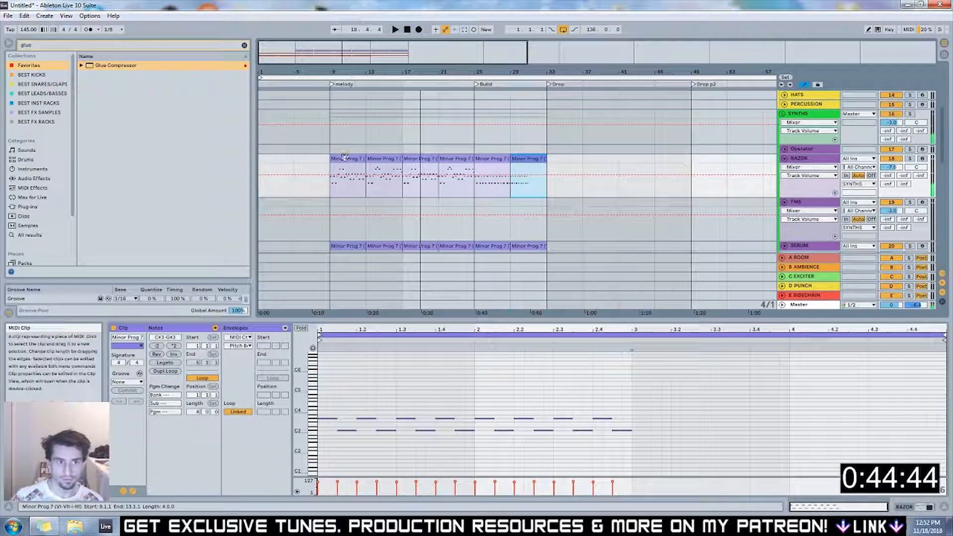
key("ctrl+alt+p")
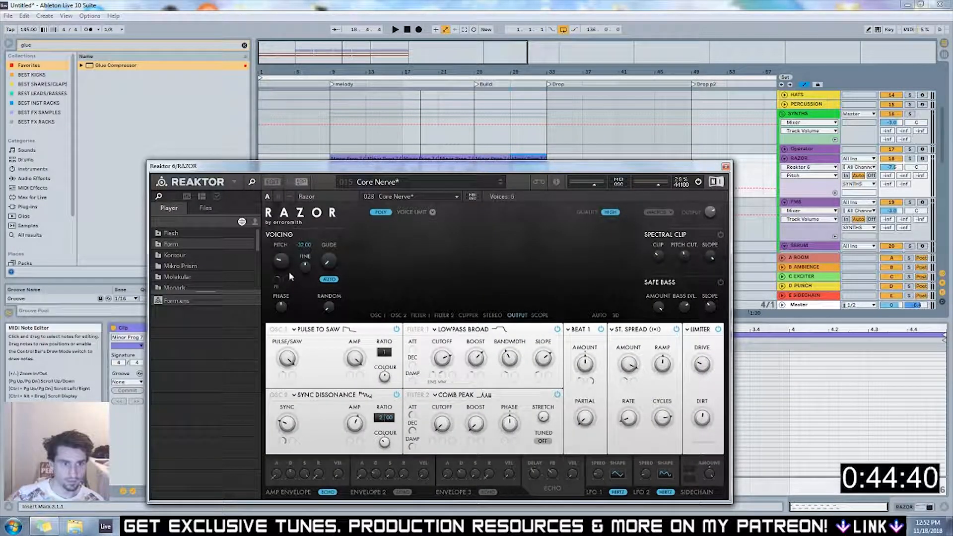
key("space")
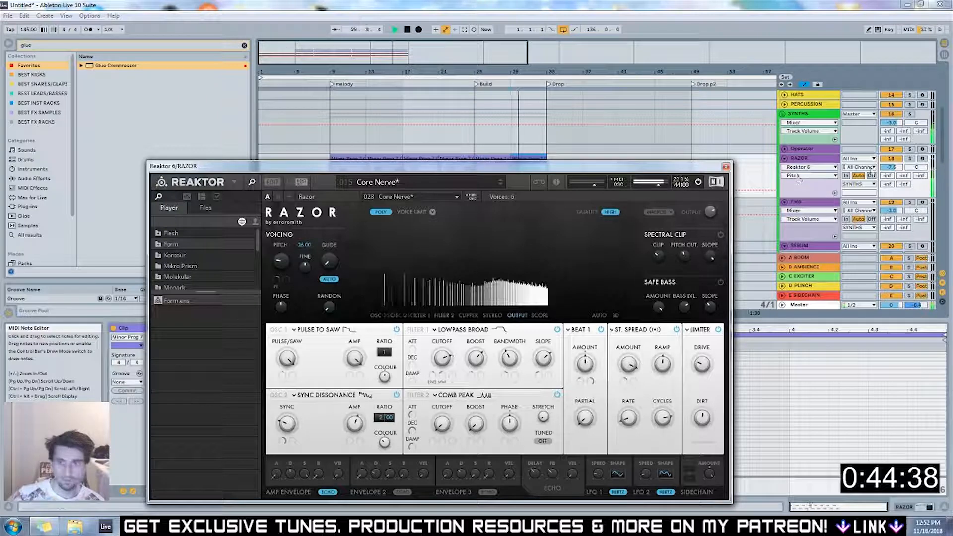
left_click(910, 158)
left_click(287, 263)
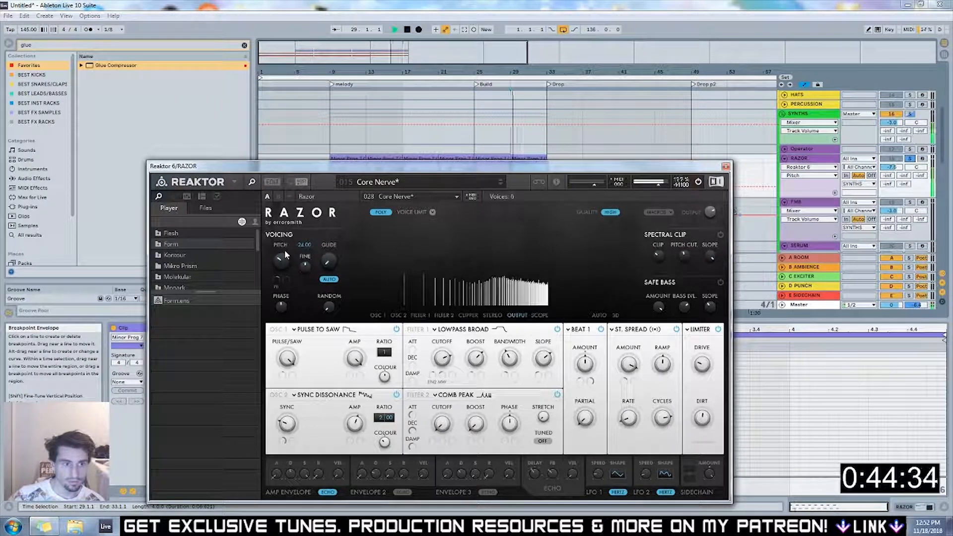
left_click_drag(327, 260, 331, 256)
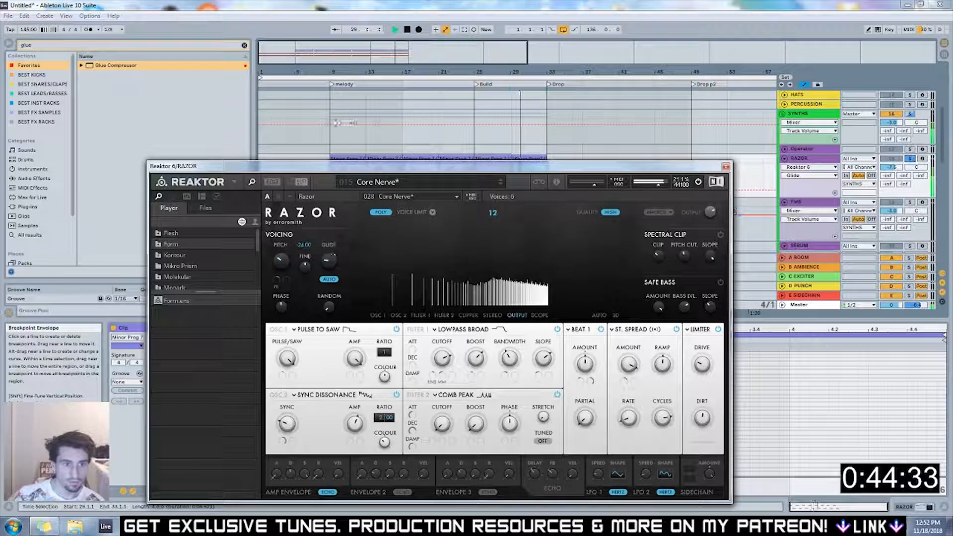
Play from the melody locator and replace Razor's stereo spread effect with Resonant Reverb
left_click(331, 84)
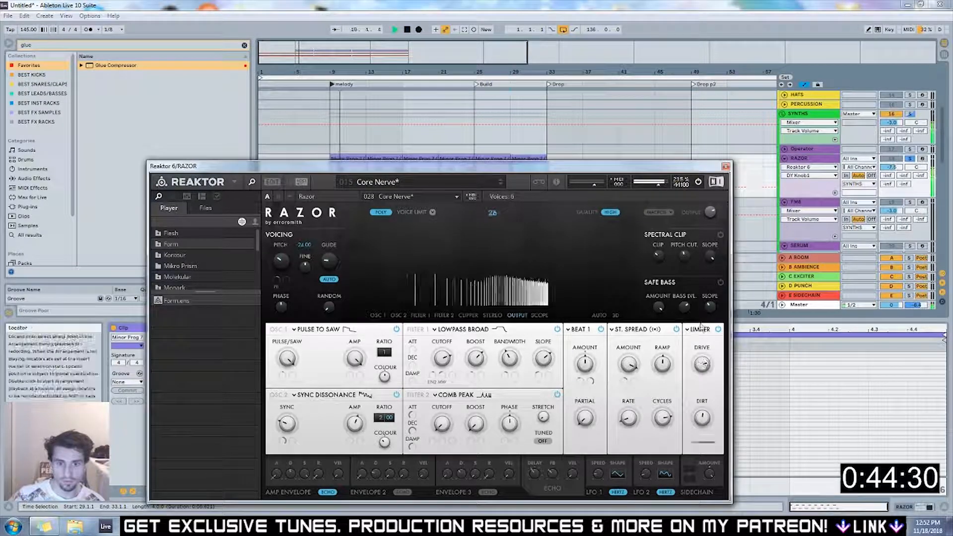
left_click(543, 417)
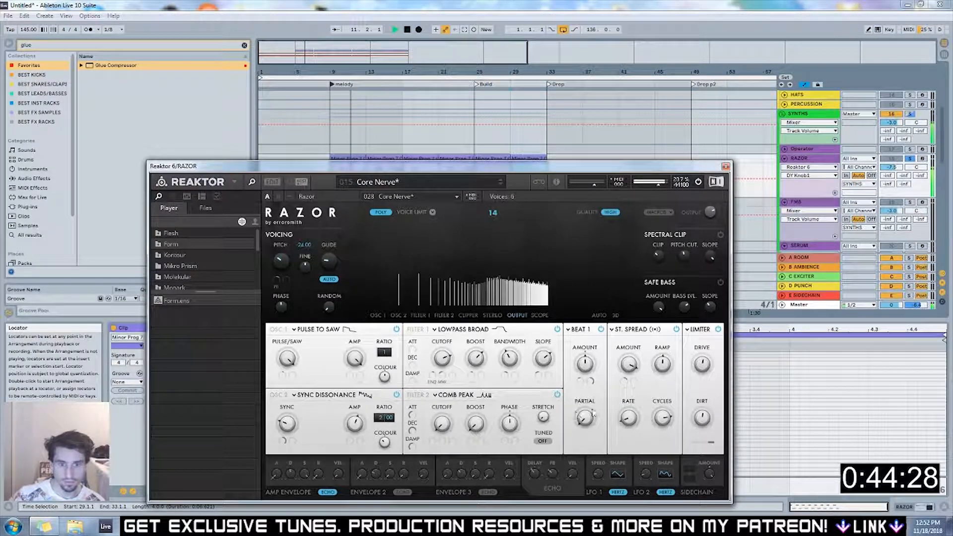
left_click_drag(628, 364, 637, 401)
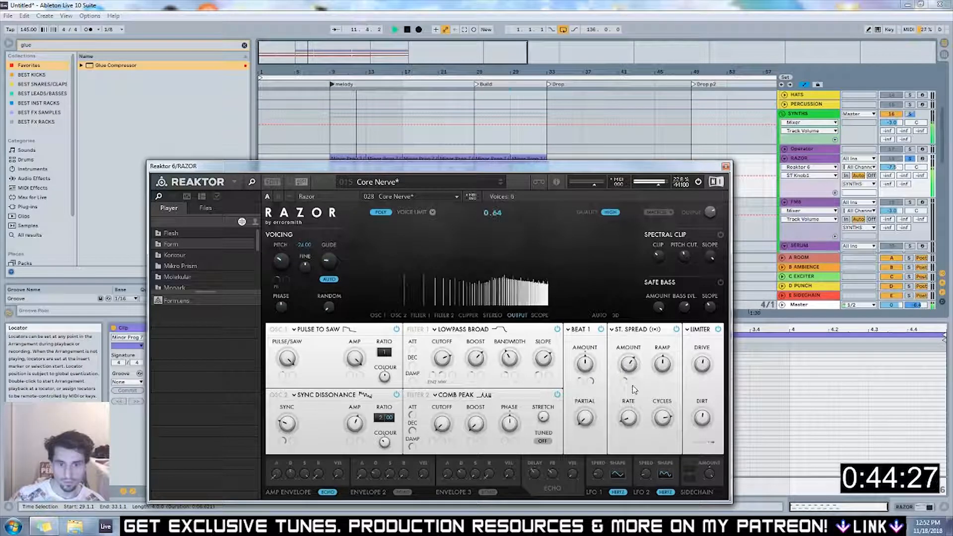
left_click(614, 332)
left_click(508, 279)
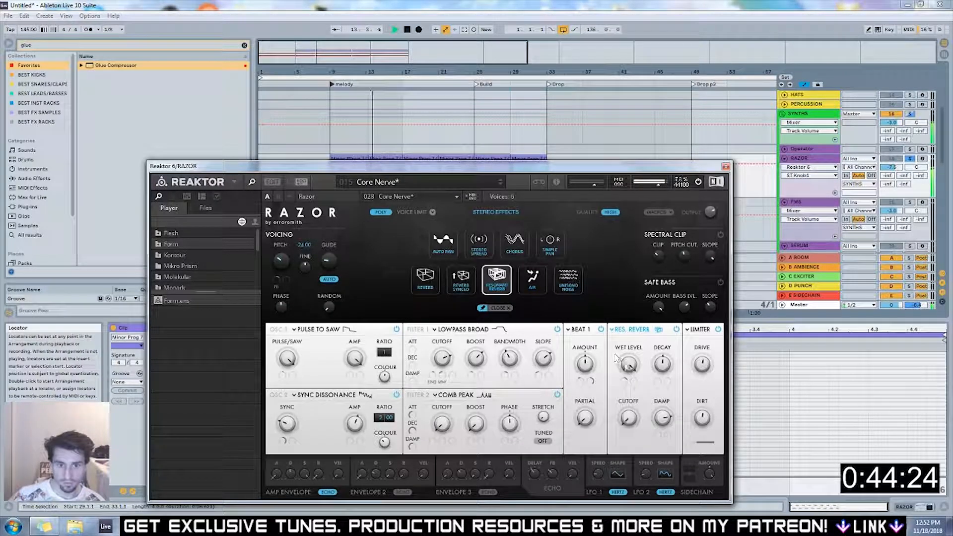
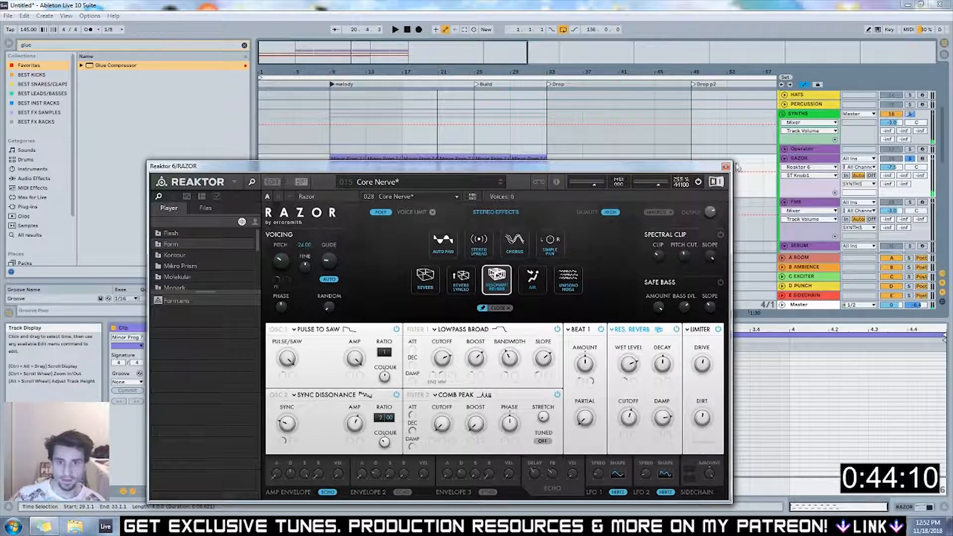
left_click_drag(697, 170, 950, 125)
left_click_drag(836, 125, 700, 122)
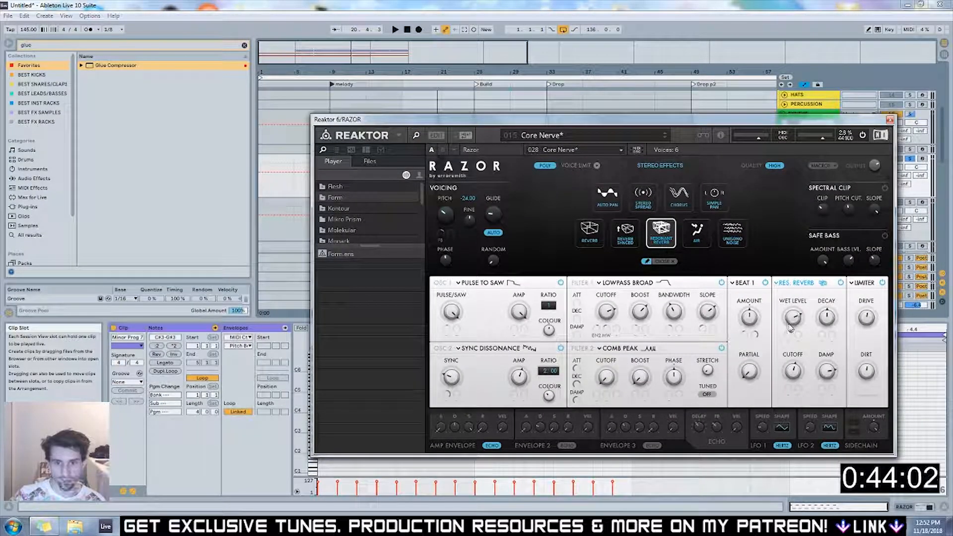
left_click_drag(683, 122, 599, 148)
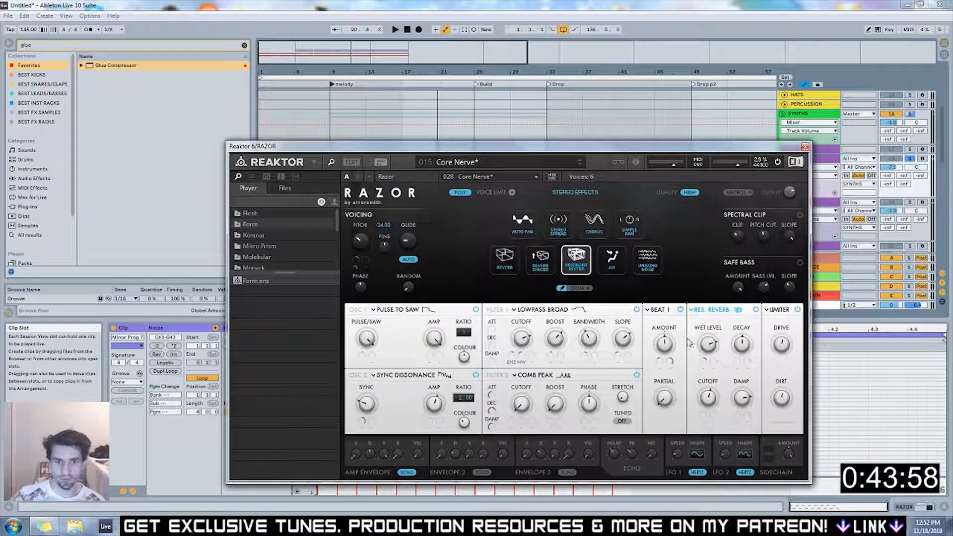
left_click_drag(447, 146, 550, 125)
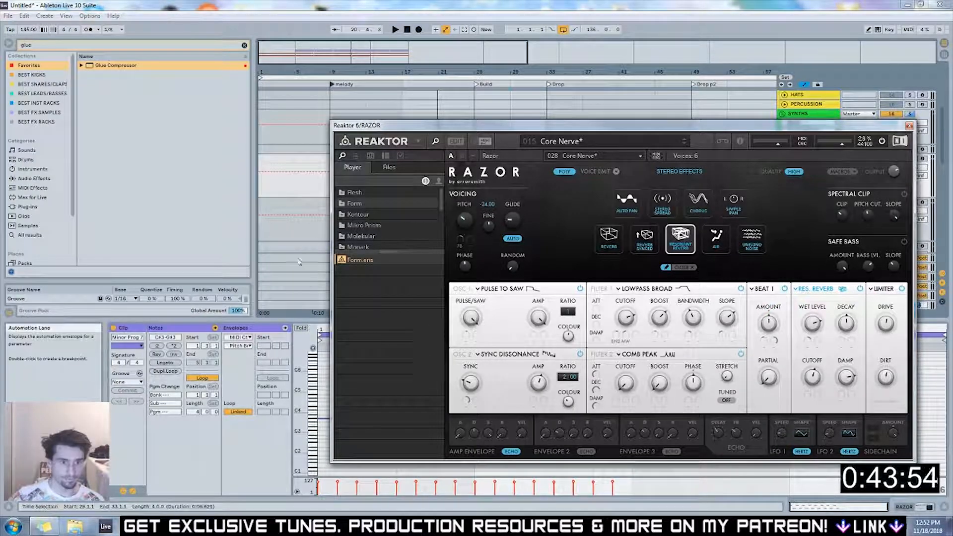
key("Tab")
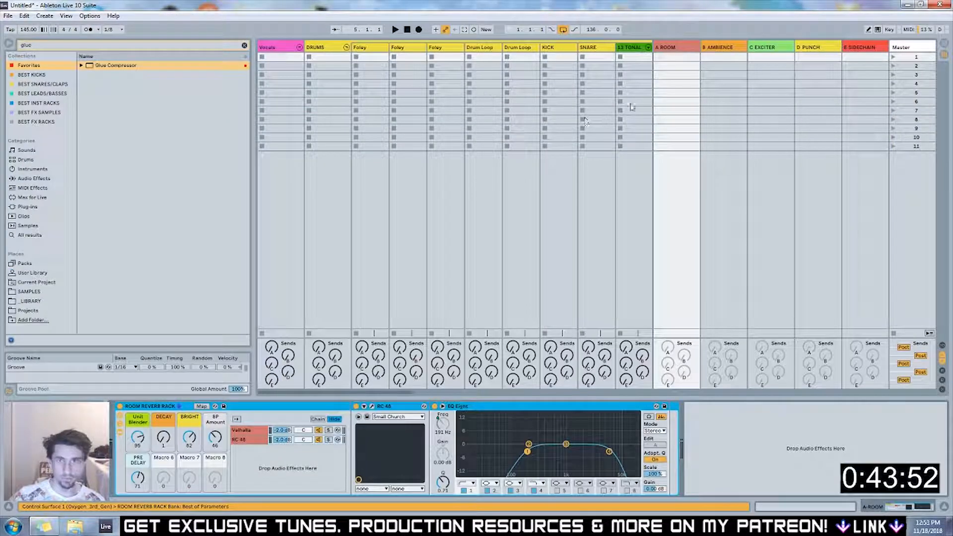
key("Tab")
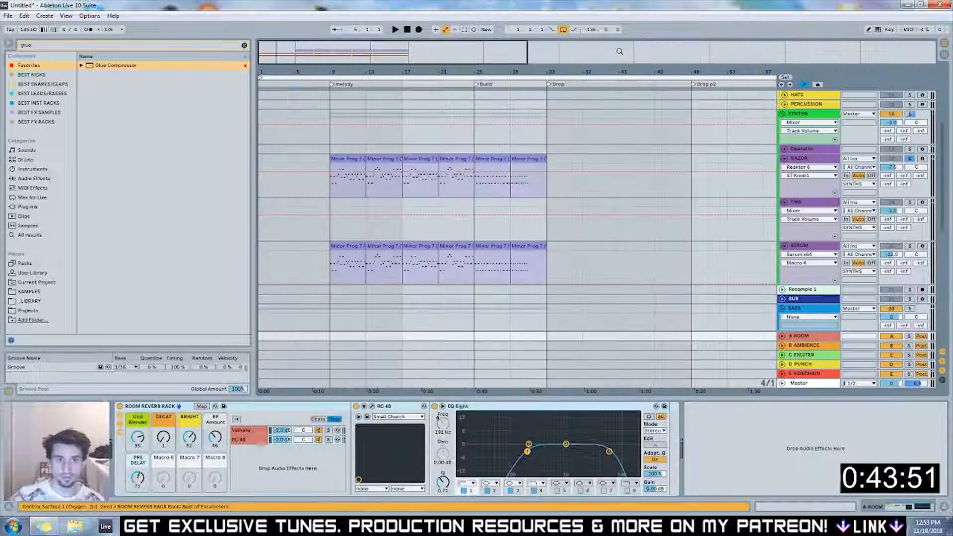
Expose Razor's reverb wet level as a Reaktor device parameter and map it to the first macro of the RAZOR rack
left_click(797, 159)
left_click(258, 407)
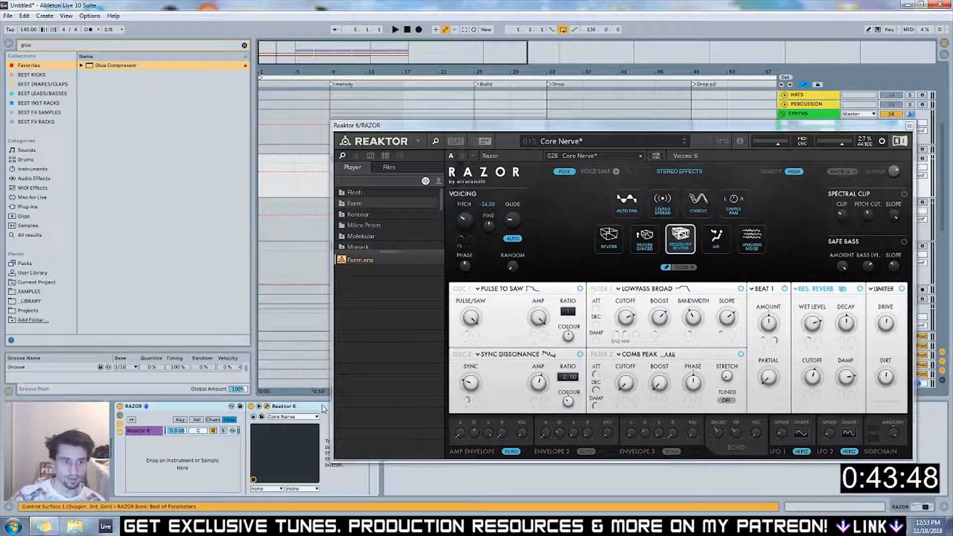
left_click_drag(389, 126, 446, 95)
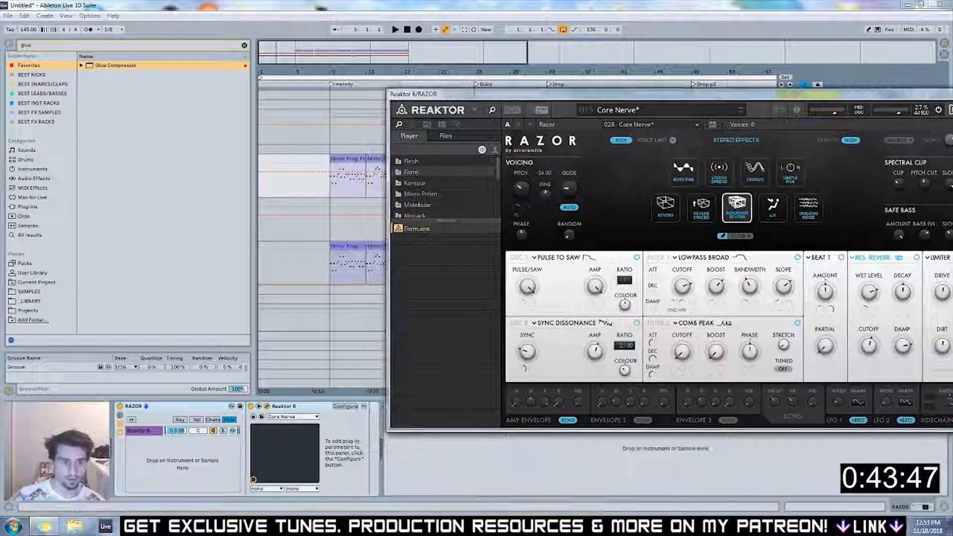
left_click(346, 407)
left_click(872, 296)
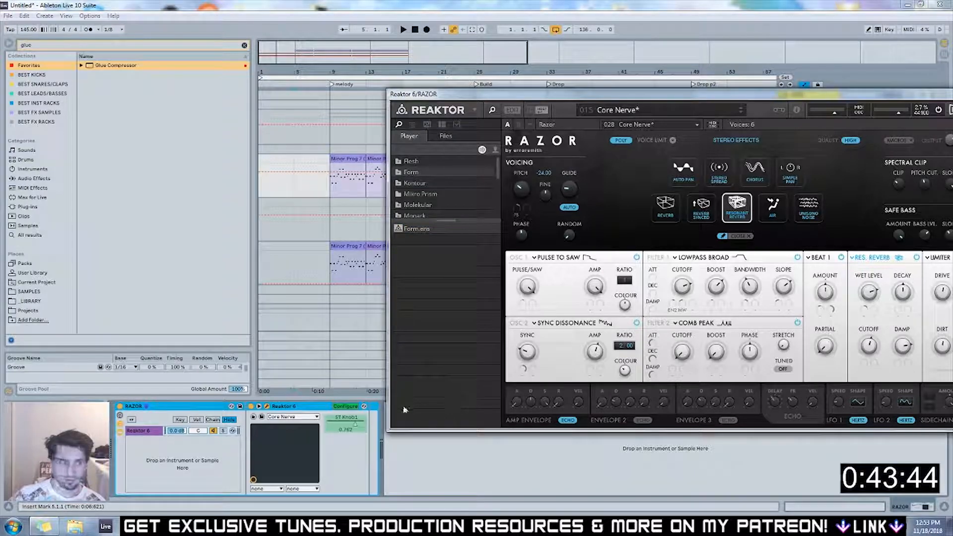
right_click(350, 425)
left_click(372, 389)
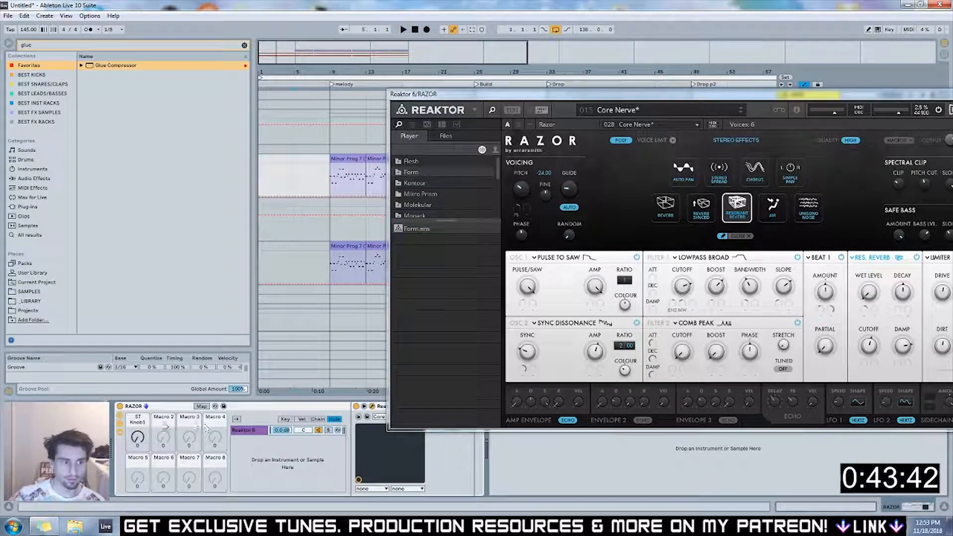
Set the minimum of the RAZOR rack's Reaktor reverb mapping to 0.70, audition the first macro and close the Reaktor window
left_click(202, 406)
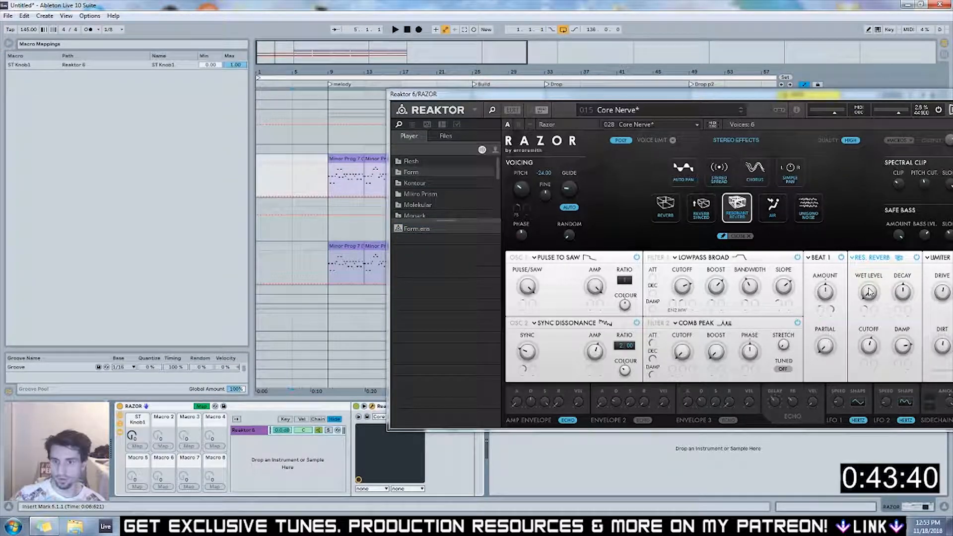
left_click(213, 65)
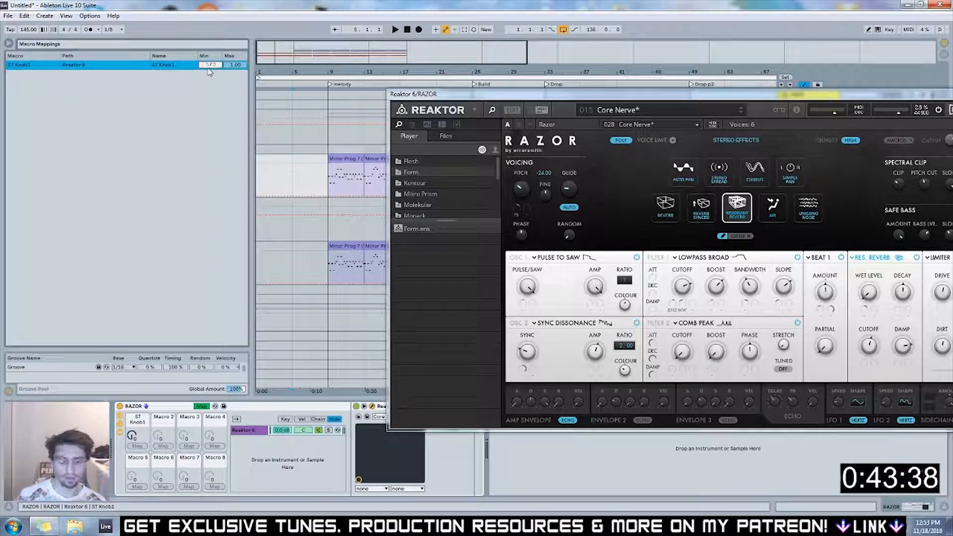
key("Return")
key("space")
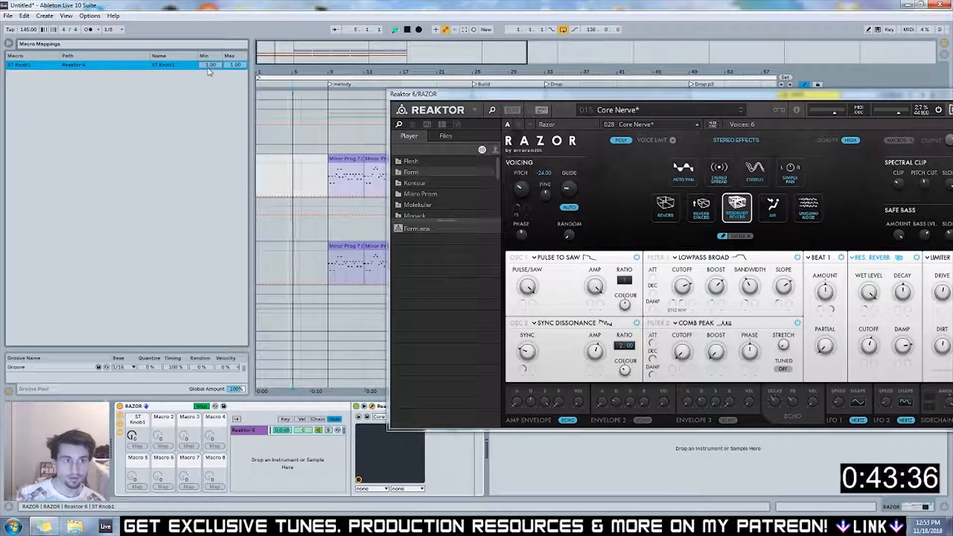
left_click_drag(211, 67, 211, 82)
left_click_drag(441, 98, 438, 129)
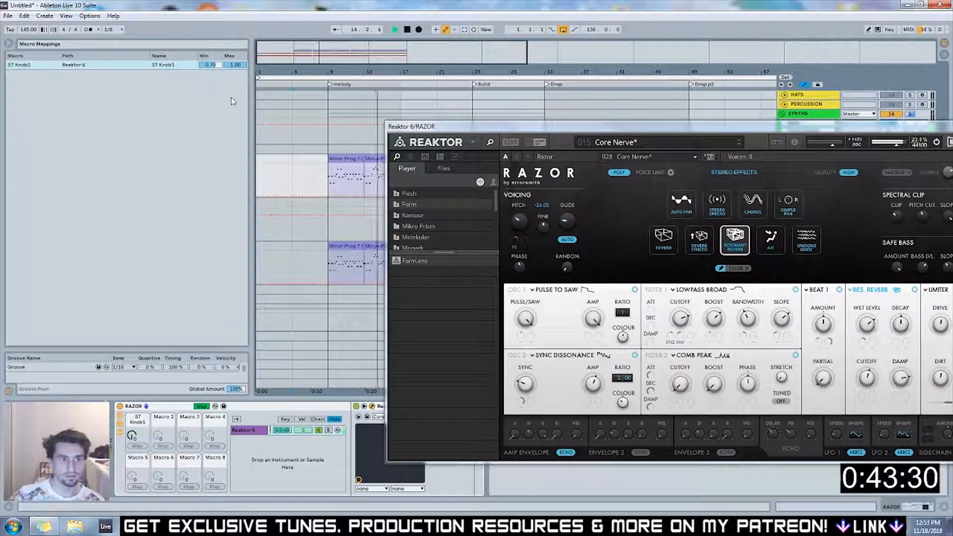
left_click_drag(132, 436, 133, 434)
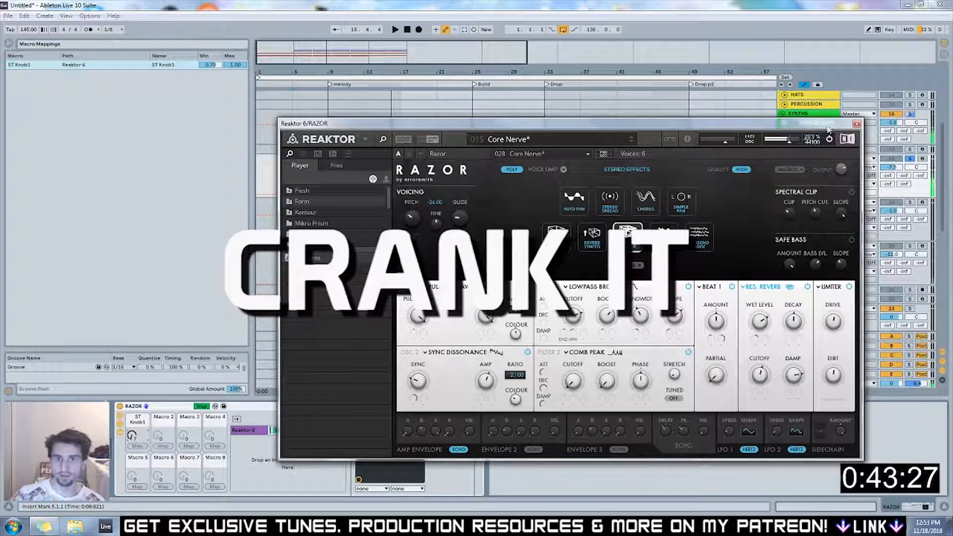
left_click(856, 124)
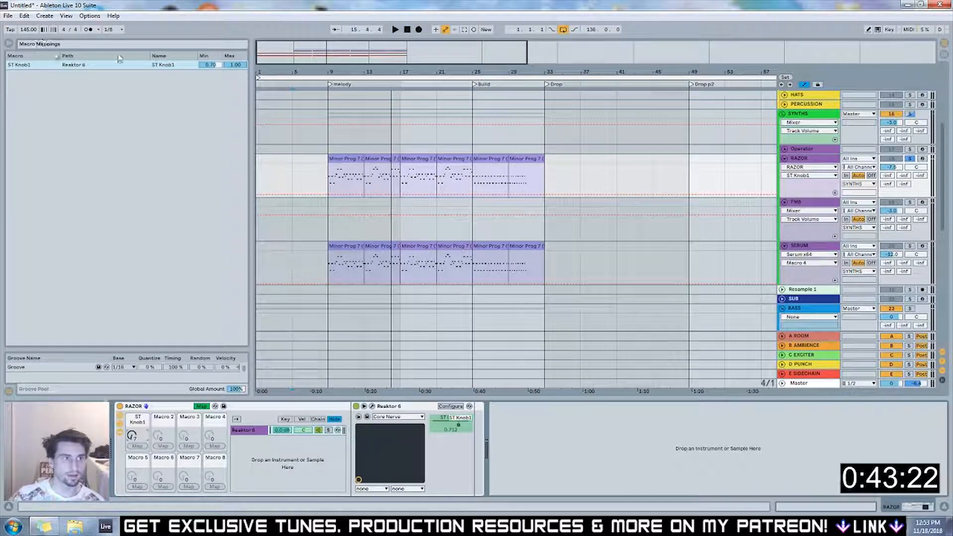
left_click(201, 406)
Search the library for "lp", add Auto Filter LP Rack after Reaktor and map its Frequency macro to the RAZOR rack's first macro
left_click(39, 46)
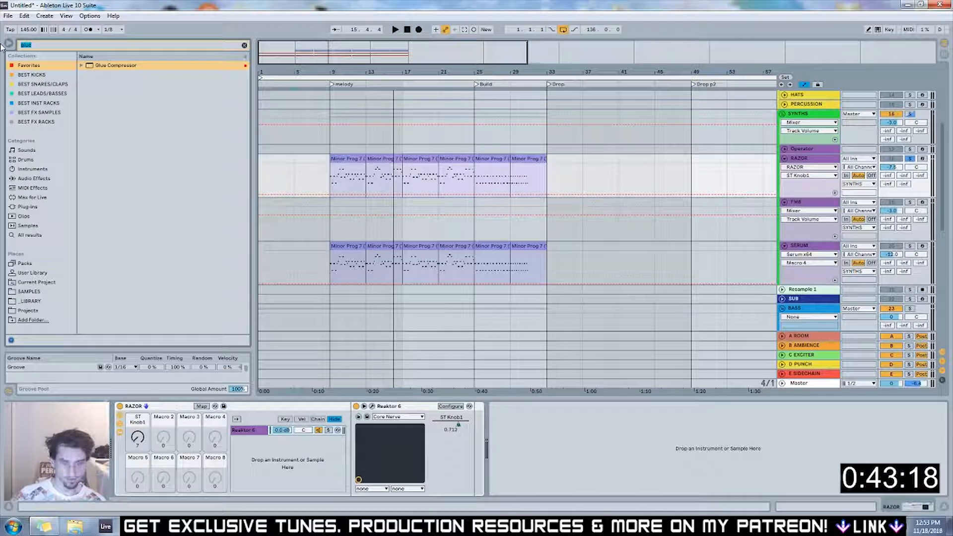
type("lp")
left_click_drag(123, 75, 500, 436)
right_click(500, 435)
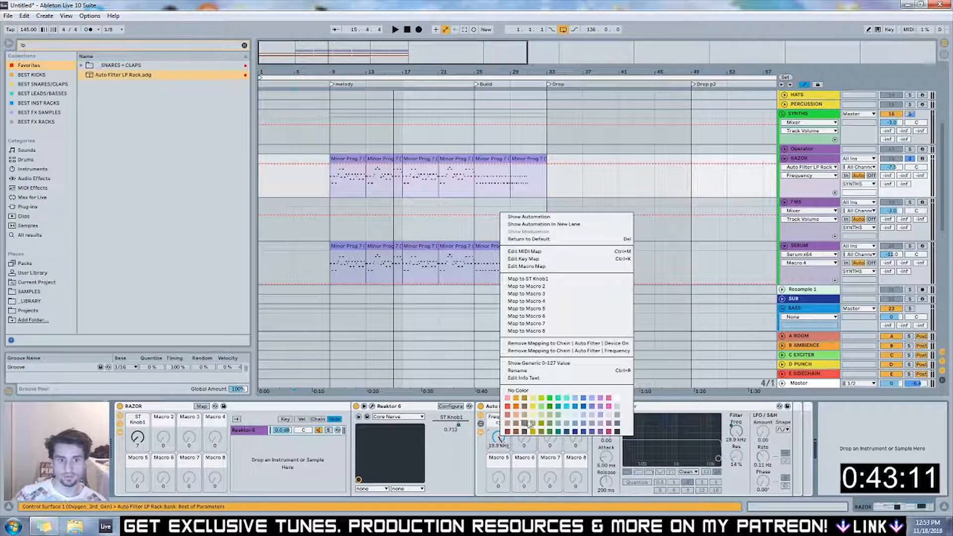
left_click(534, 279)
Set the filter frequency's macro range to minimum 19.9 kHz and maximum 6.64 kHz, and sweep the first macro during playback from the melody locator
left_click(201, 407)
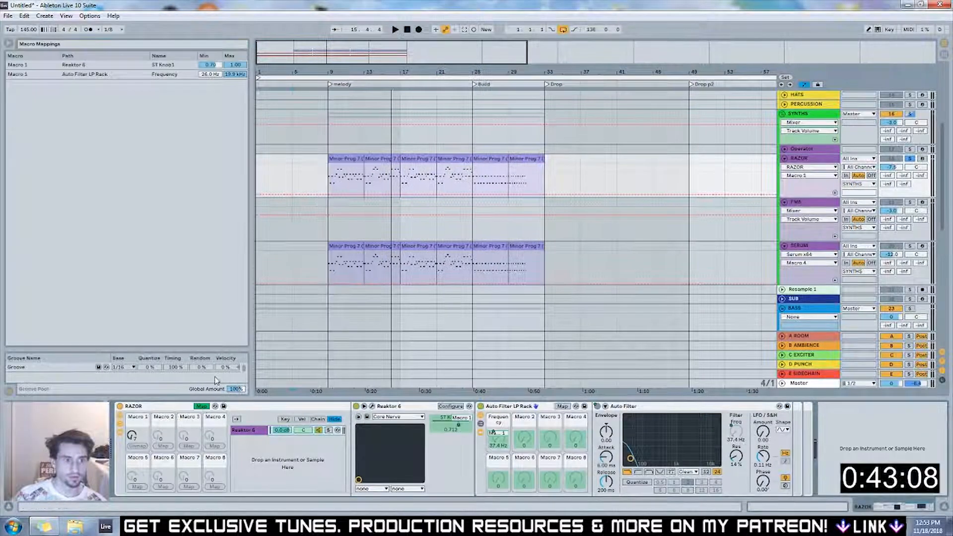
left_click_drag(235, 74, 234, 81)
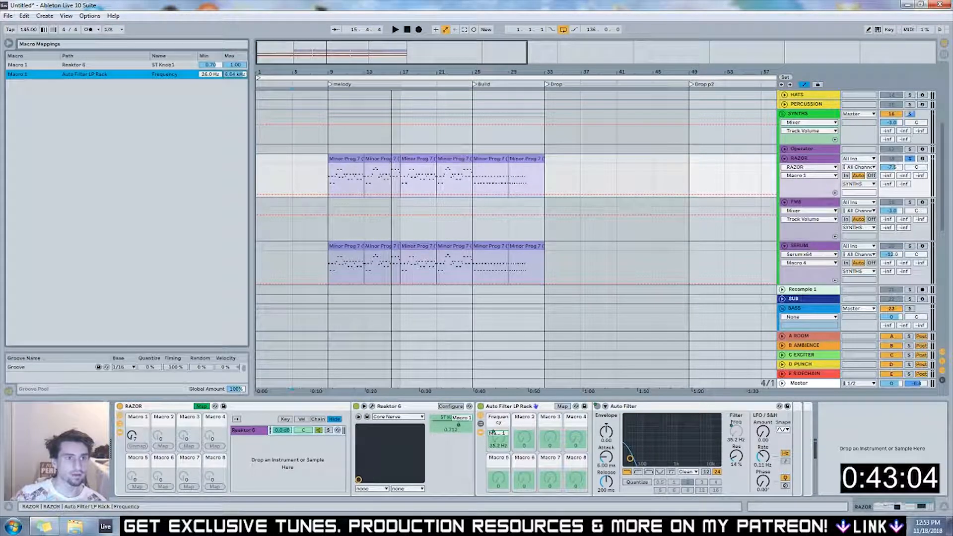
left_click_drag(211, 77, 211, 59)
key("space")
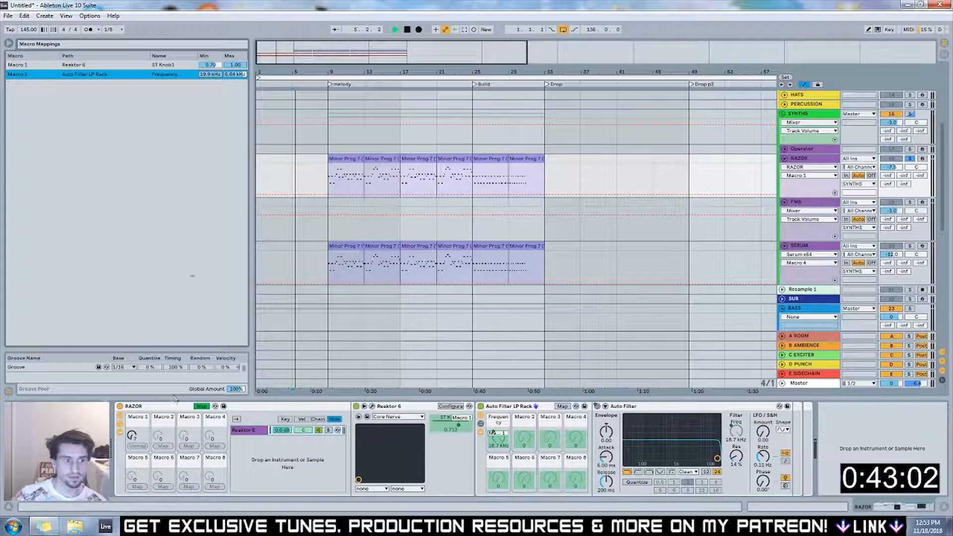
left_click(330, 100)
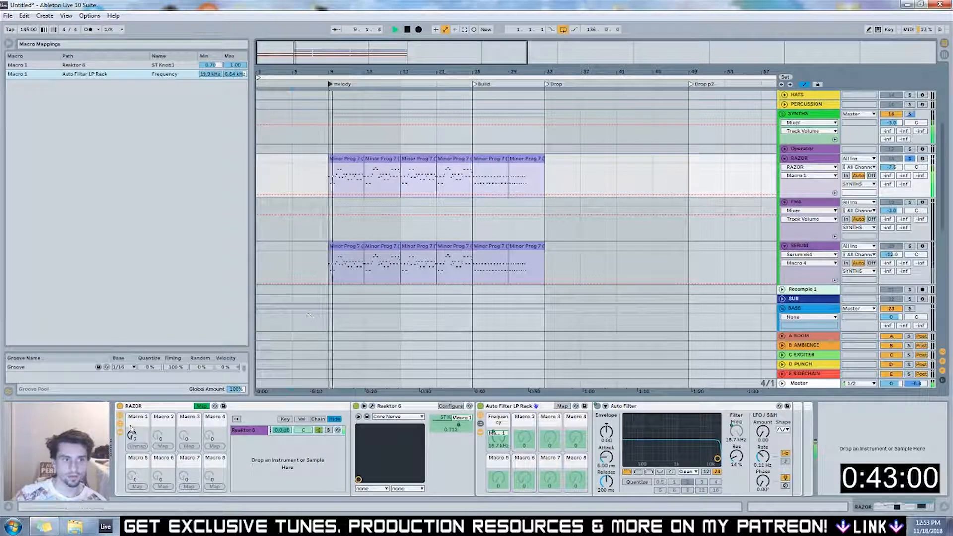
left_click_drag(132, 436, 132, 397)
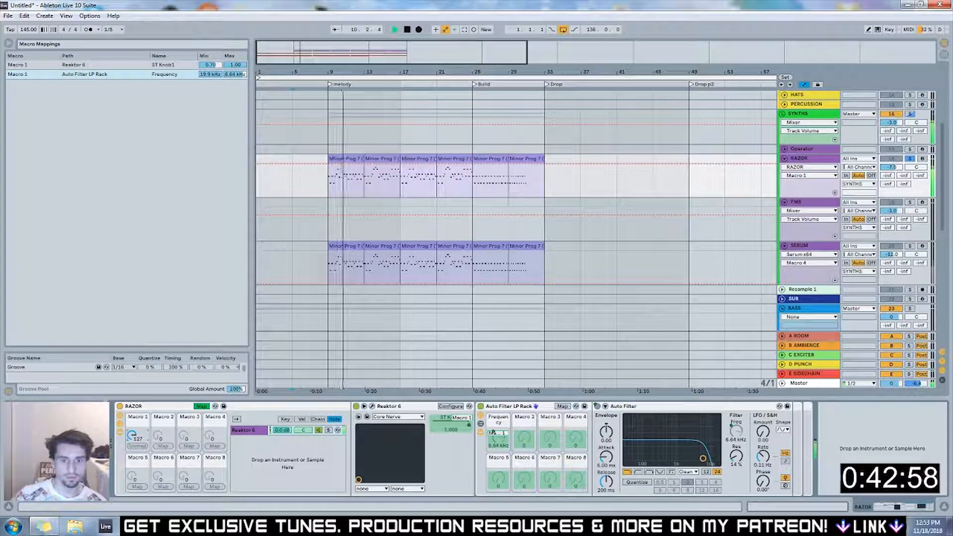
left_click_drag(132, 397, 132, 454)
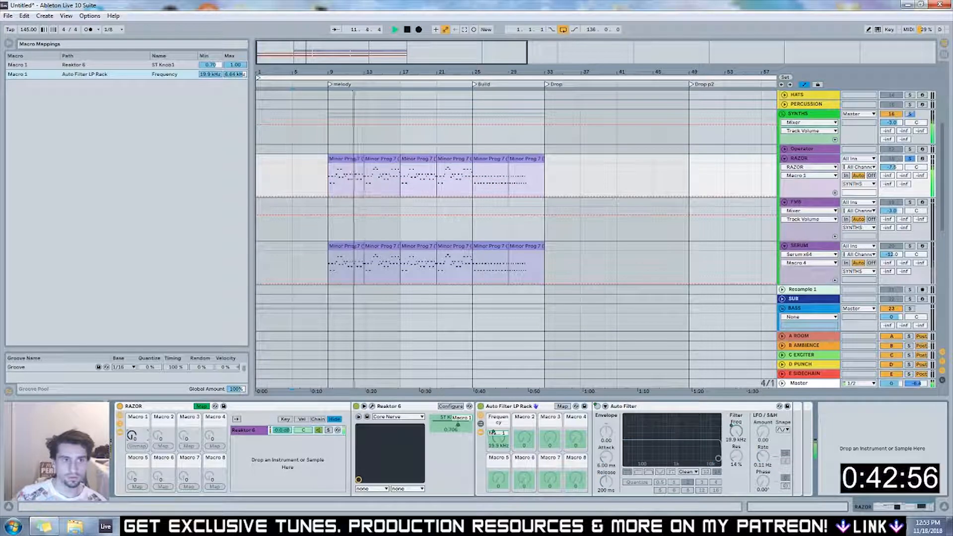
Set the filter frequency's macro maximum to 10.6 kHz and audition it by sweeping the first macro over its full range
key("space")
left_click_drag(239, 73, 238, 61)
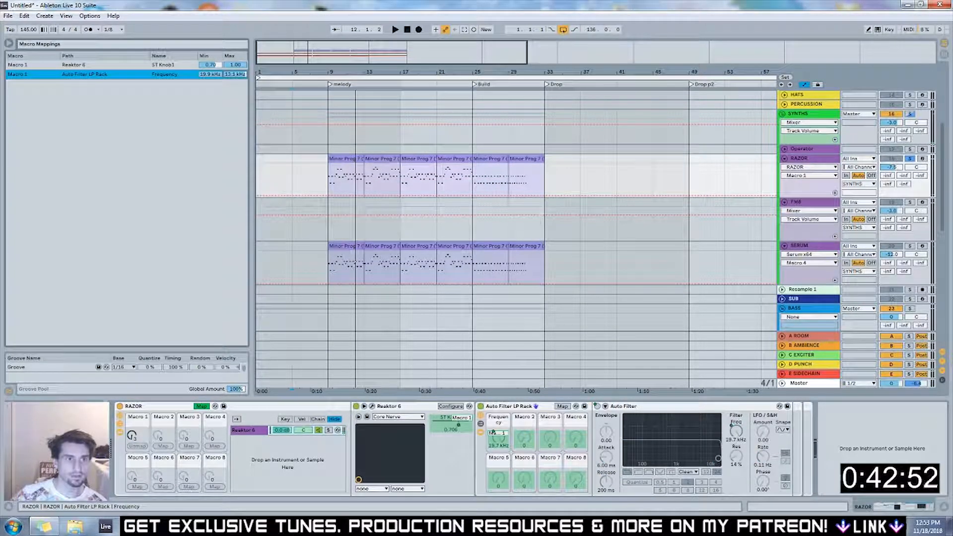
key("space")
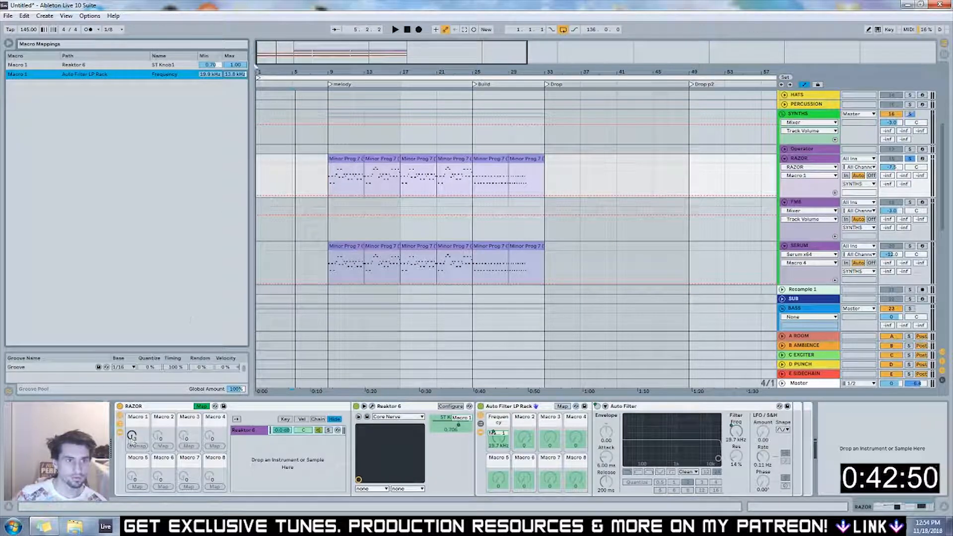
left_click_drag(242, 73, 243, 76)
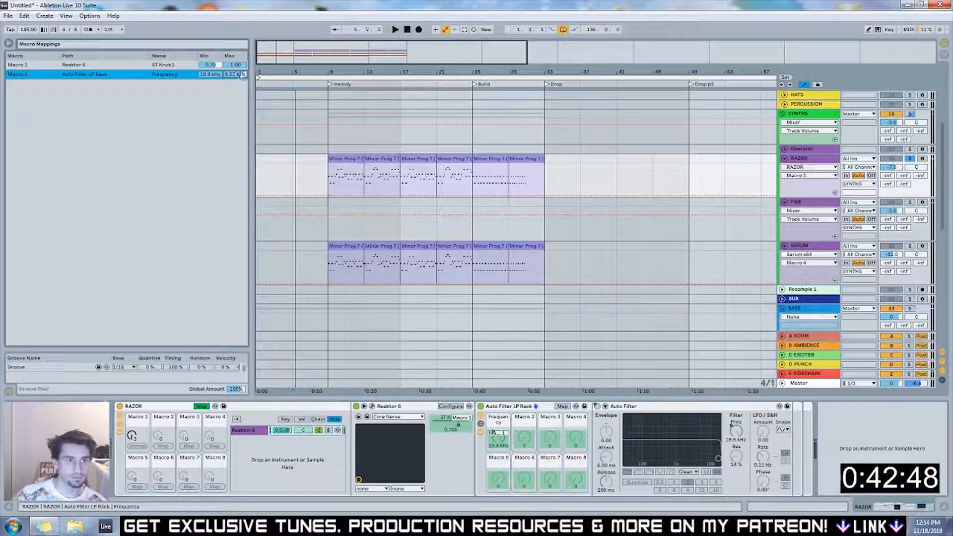
left_click(240, 88)
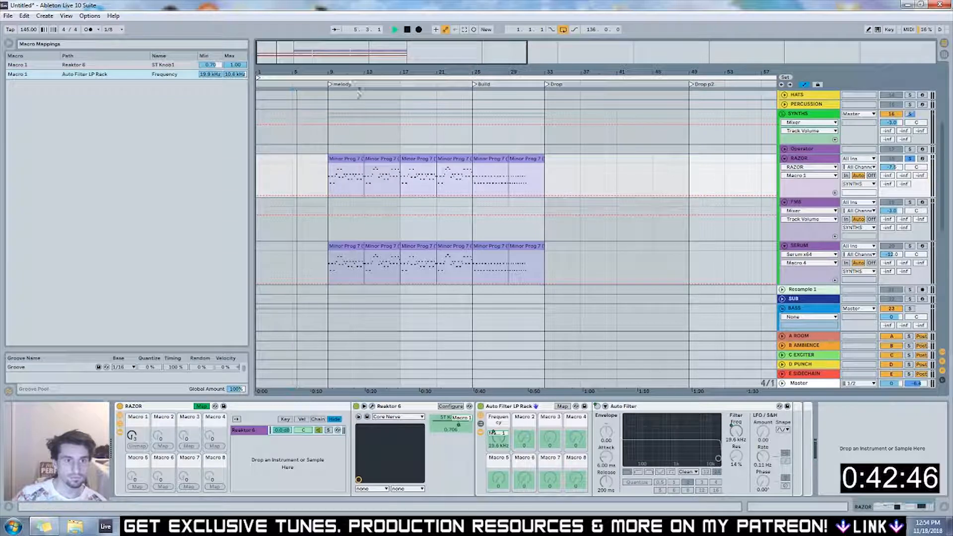
left_click_drag(132, 435, 131, 397)
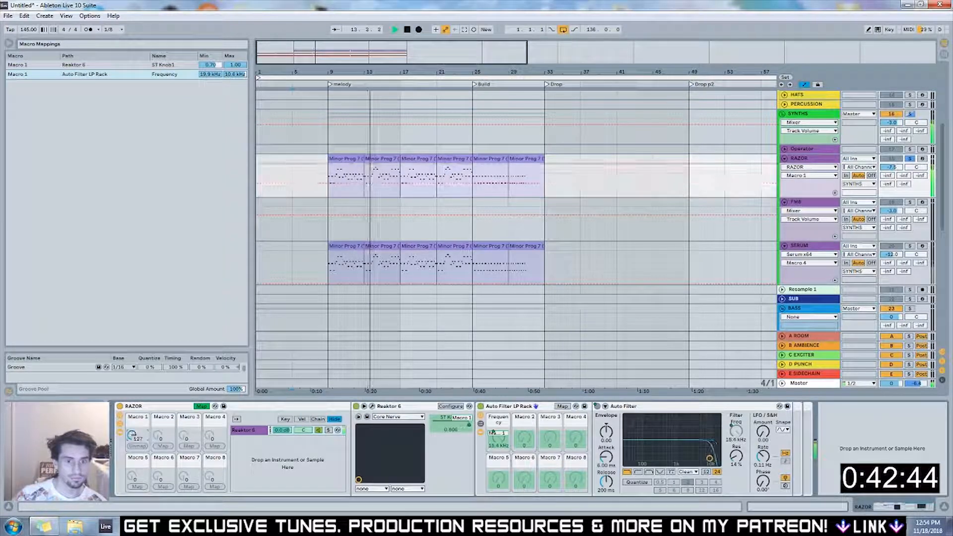
mouse_move(131, 435)
left_mouse_down()
mouse_move(132, 447)
mouse_move(131, 422)
left_mouse_up()
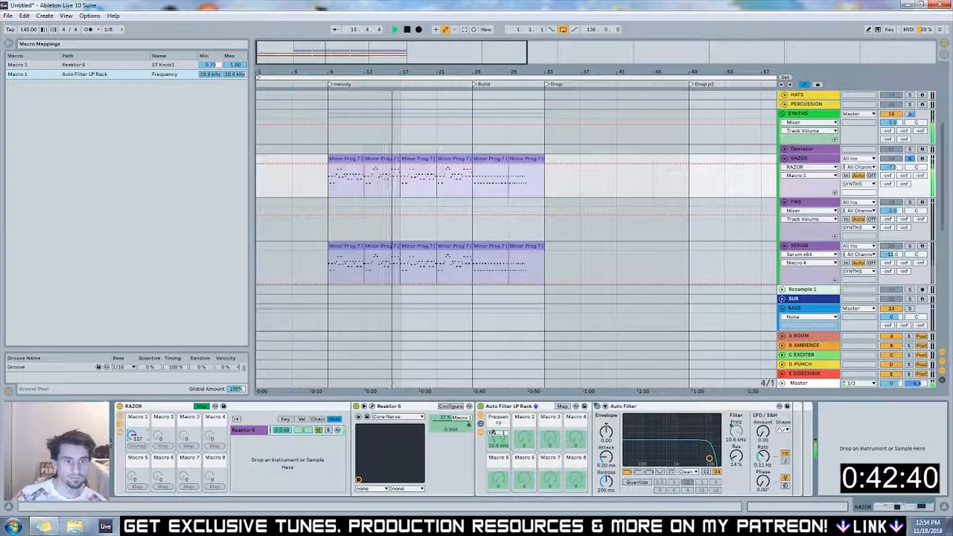
left_click_drag(132, 435, 131, 476)
left_click_drag(132, 435, 131, 395)
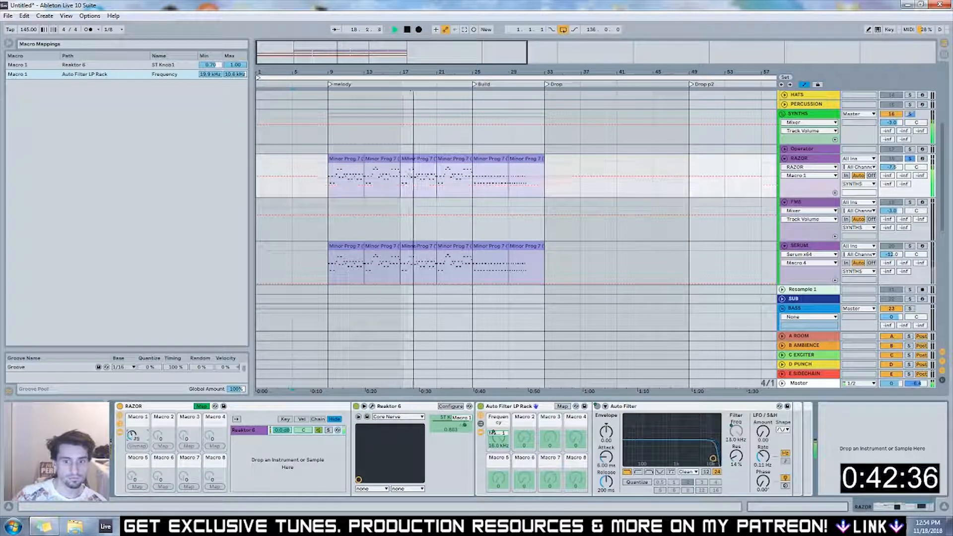
left_click_drag(132, 435, 131, 476)
key("space")
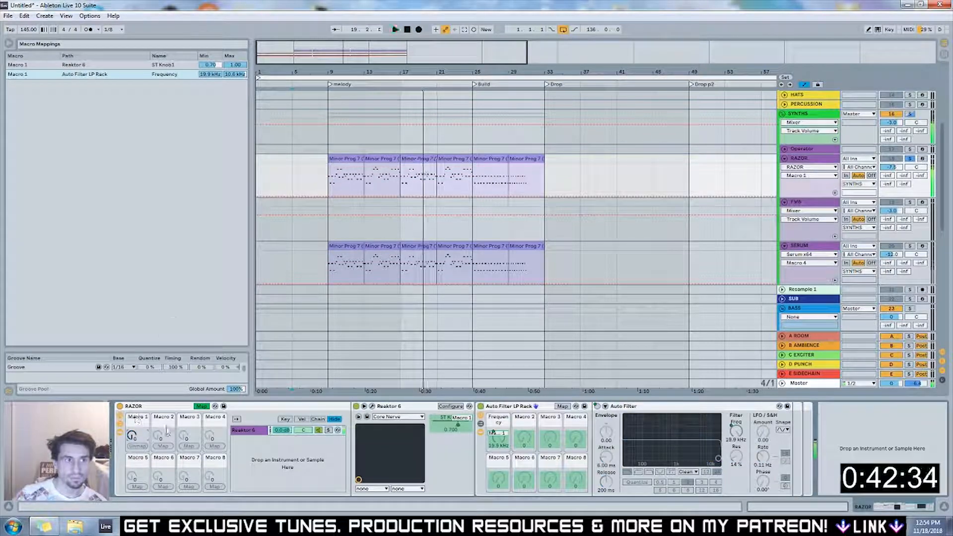
left_click(203, 407)
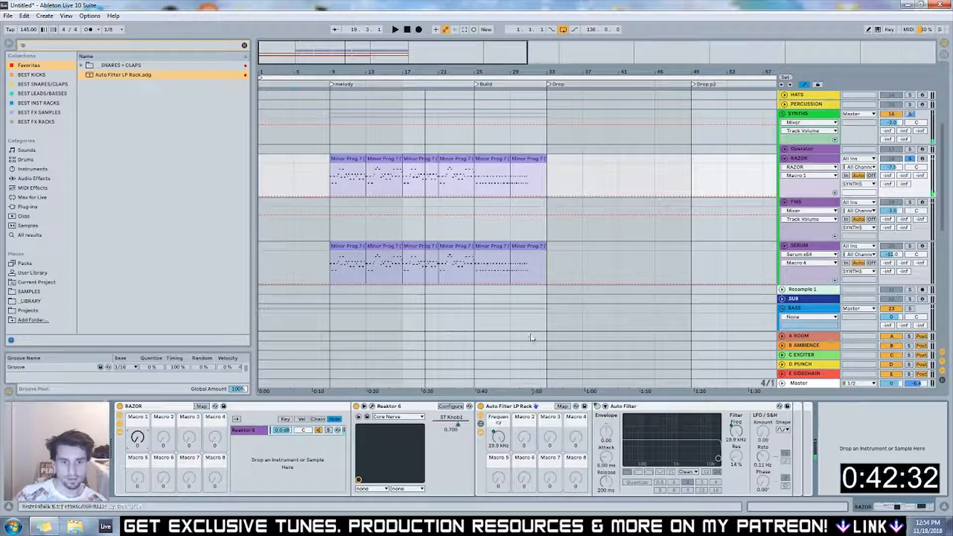
Unmap the filter rack's Frequency from the RAZOR rack's first macro, lower it to about 10.1 kHz and play the arrangement briefly
right_click(497, 438)
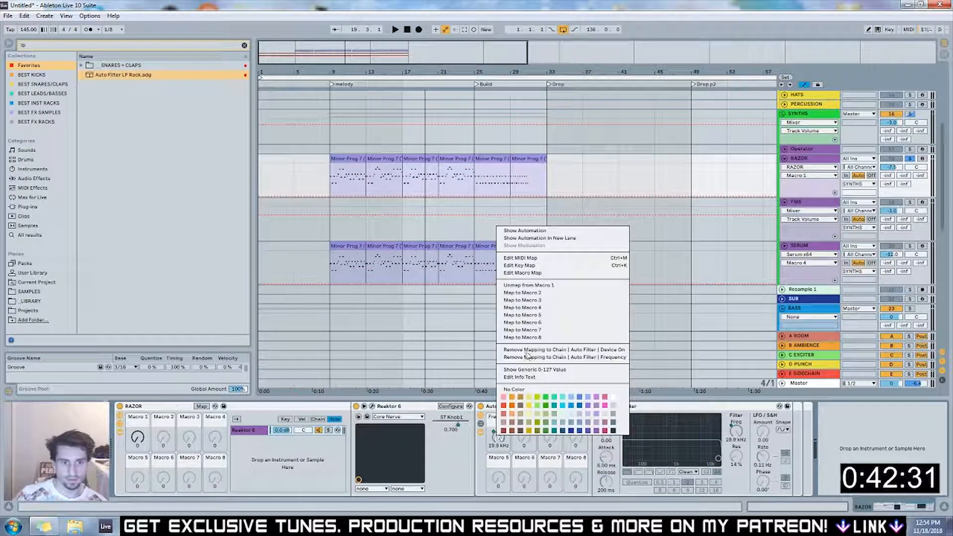
left_click(529, 285)
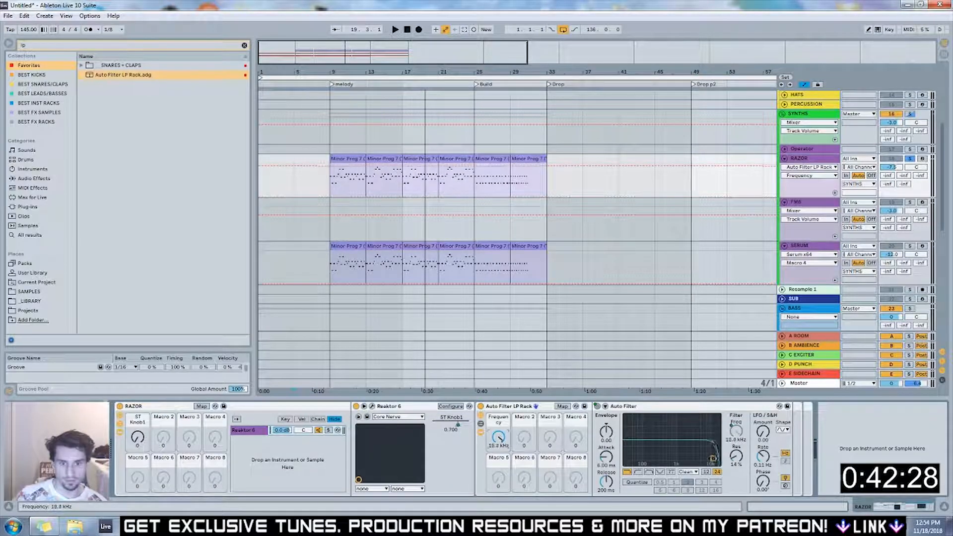
left_click_drag(498, 437, 498, 435)
key("space")
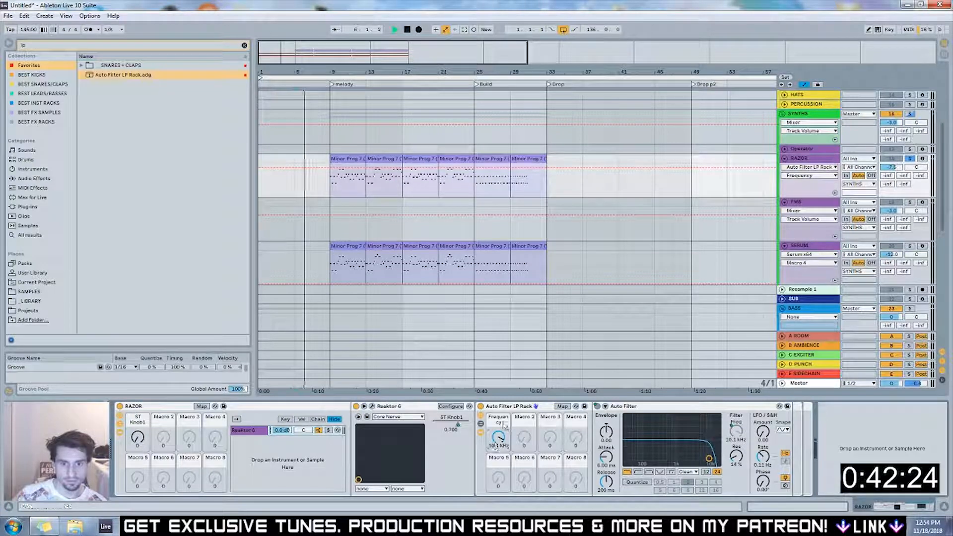
left_click(341, 212)
key("space")
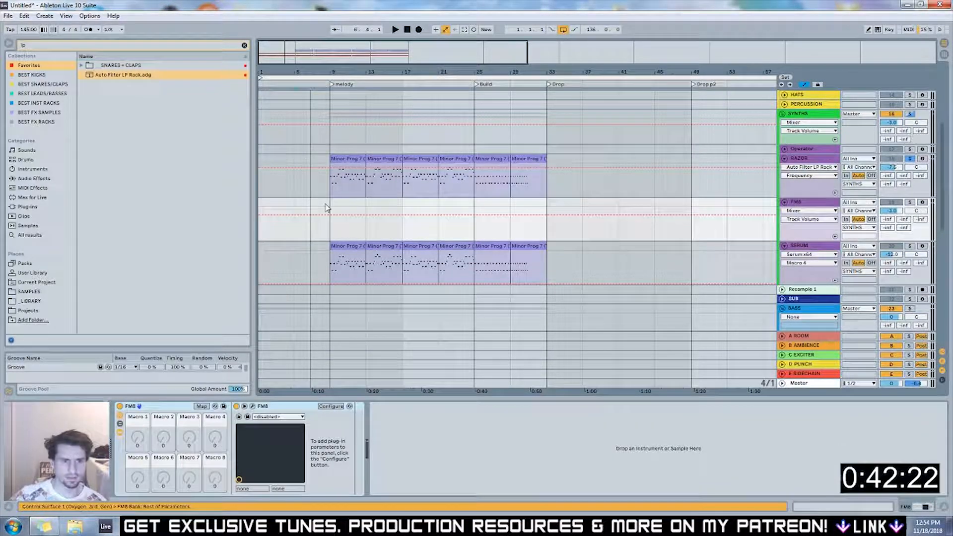
Insert empty 16-bar MIDI clips on the KICK and SNARE tracks across the Drop section starting at bar 33
left_click(327, 209)
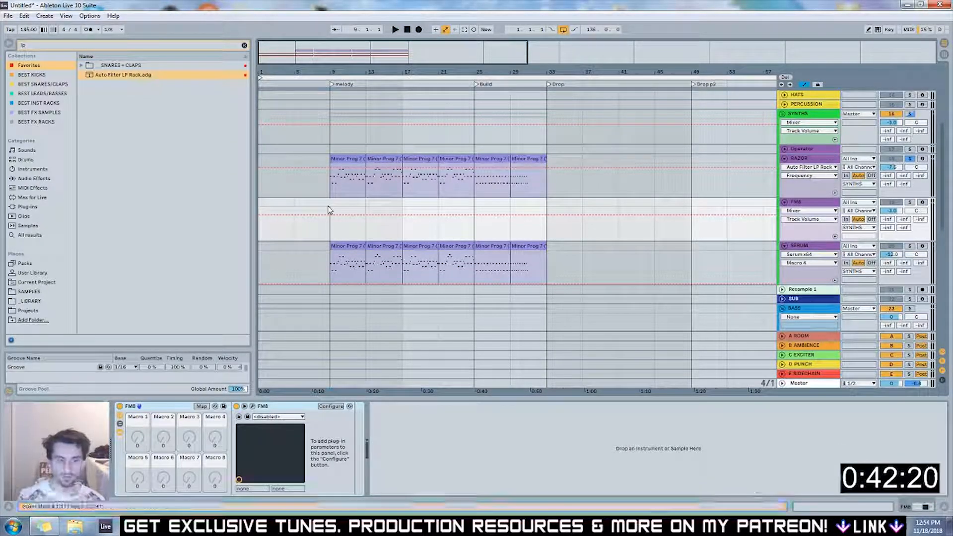
left_click_drag(476, 51, 514, 52)
left_click(453, 104)
scroll(396, 144, "up", 5)
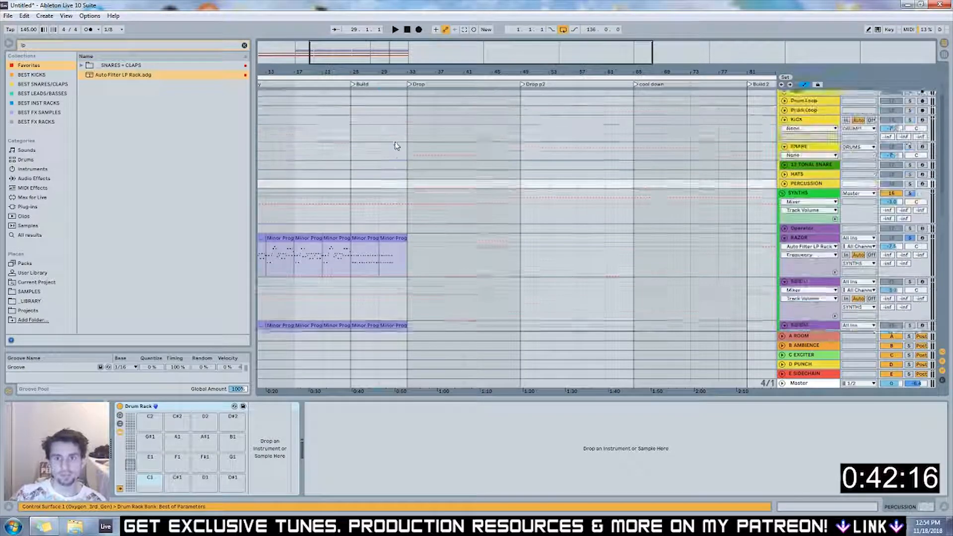
left_click_drag(362, 43, 337, 71)
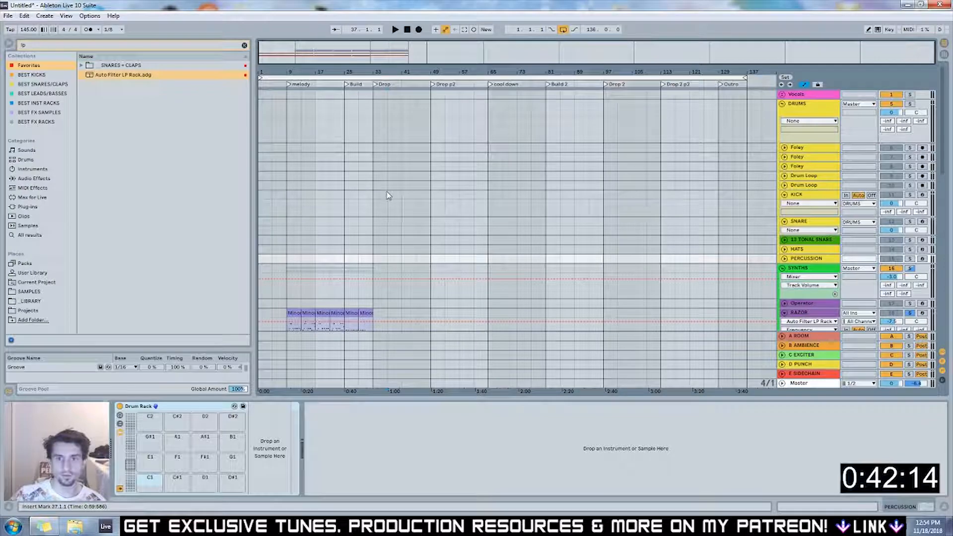
left_click(399, 208)
left_click_drag(378, 213, 359, 238)
key("ctrl+shift+m")
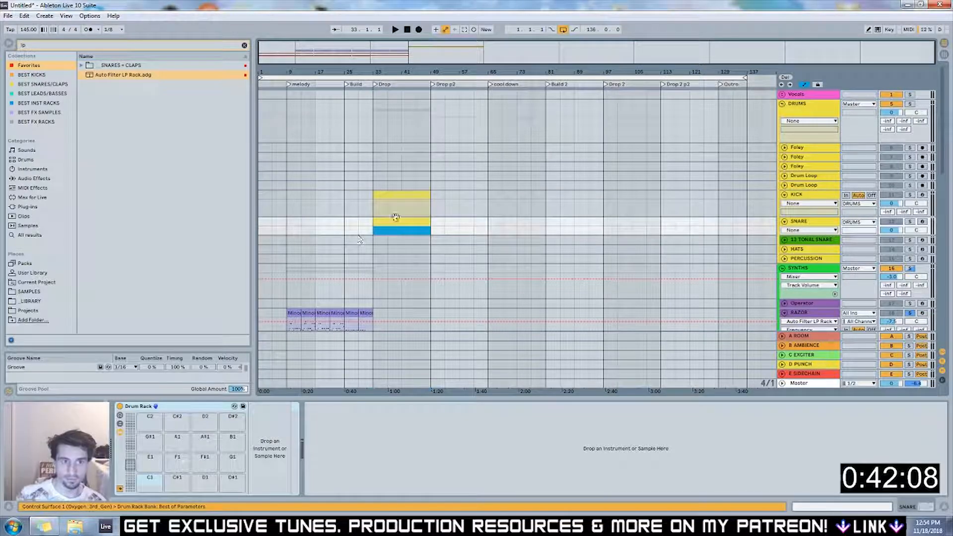
Select the KICK track, search the favorites for "produ" and expand the KICKS > ONE-SHOTS > FAT folder
left_click(806, 198)
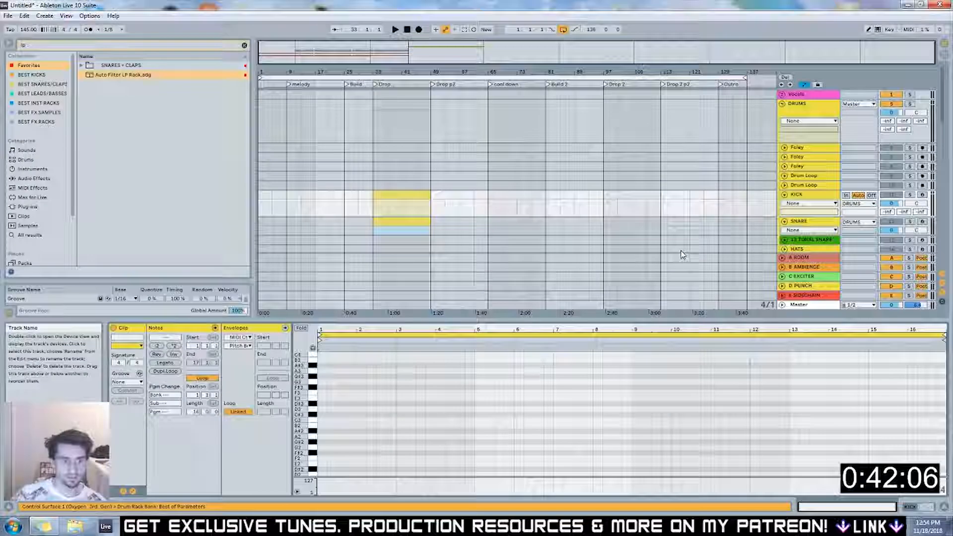
key("ctrl+f")
type("produ")
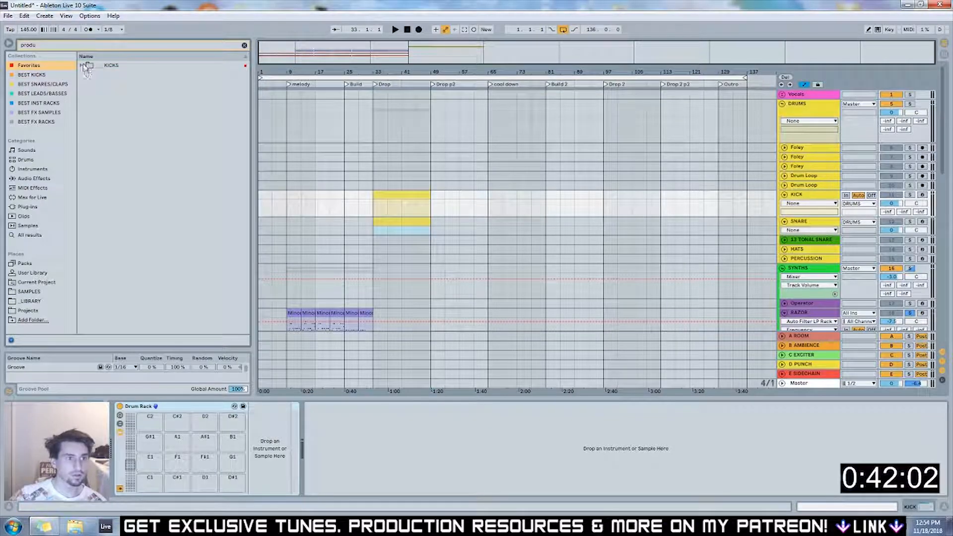
left_click(82, 65)
left_click(88, 74)
left_click(107, 84)
left_click(93, 85)
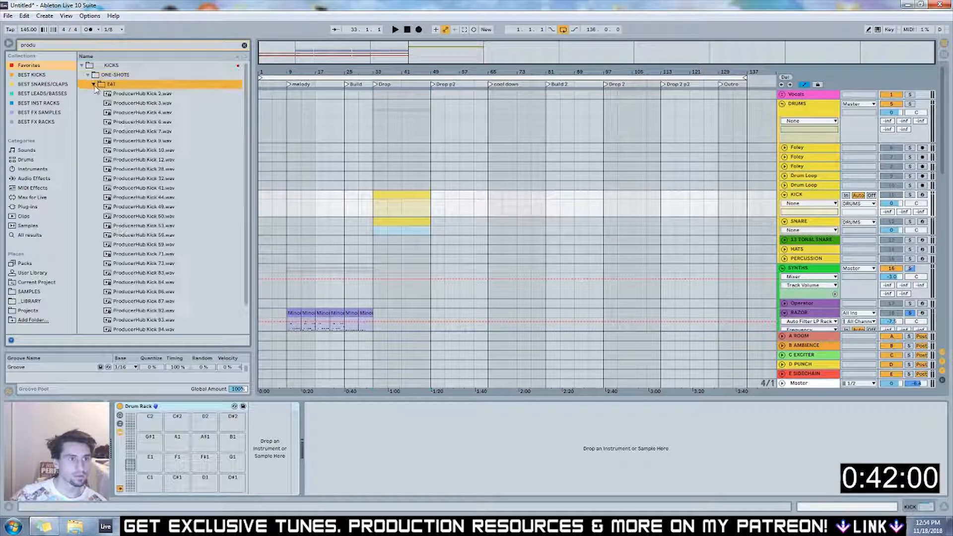
Audition several ProducerHub kicks and load ProducerHub Kick 9.wav onto the C2 pad of the KICK track's Drum Rack
left_click(151, 160)
scroll(166, 172, "down", 1)
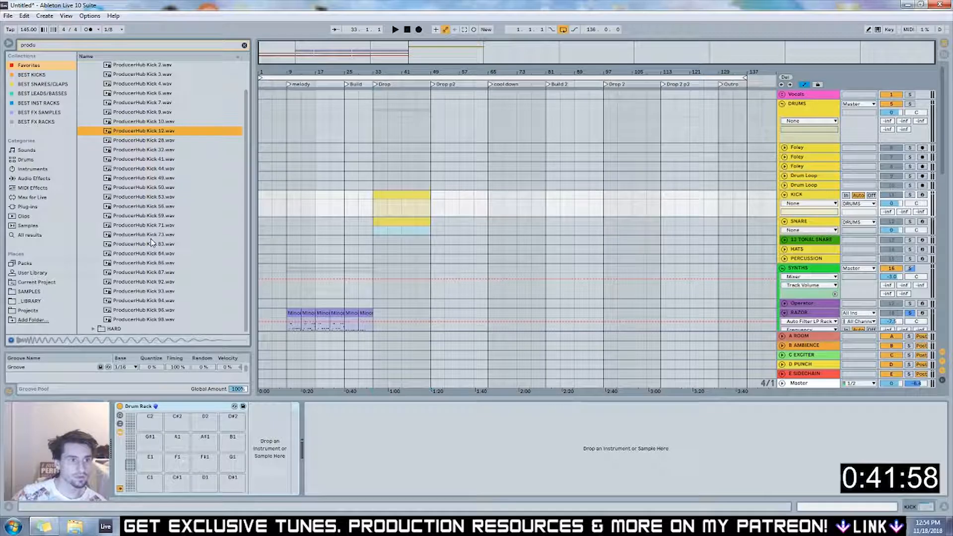
left_click(144, 216)
left_click(140, 122)
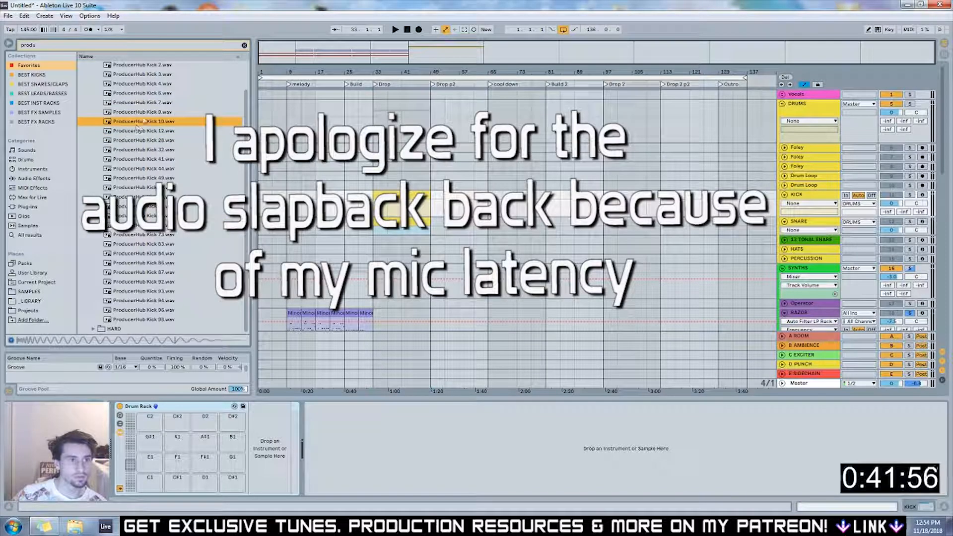
left_click(142, 112)
left_click(145, 131)
left_click(141, 114)
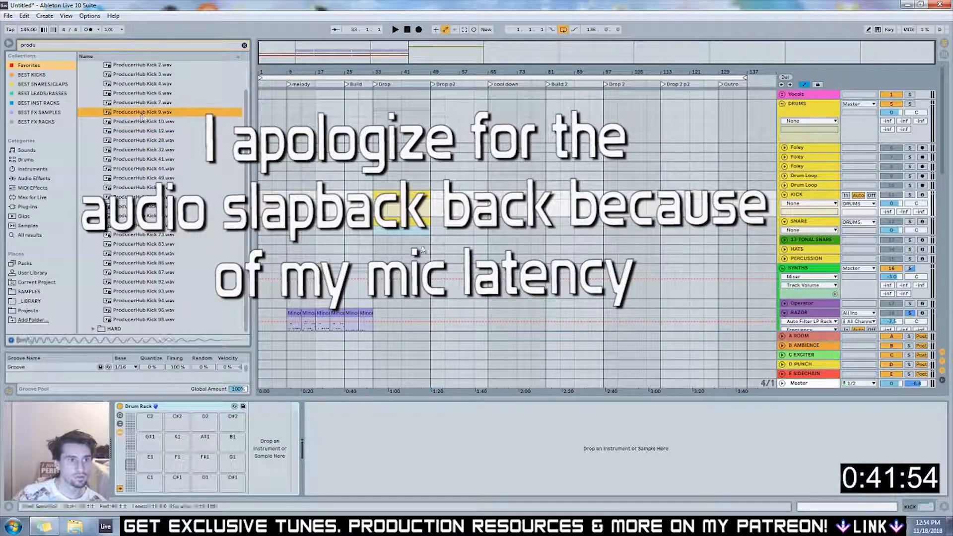
double_click(414, 195)
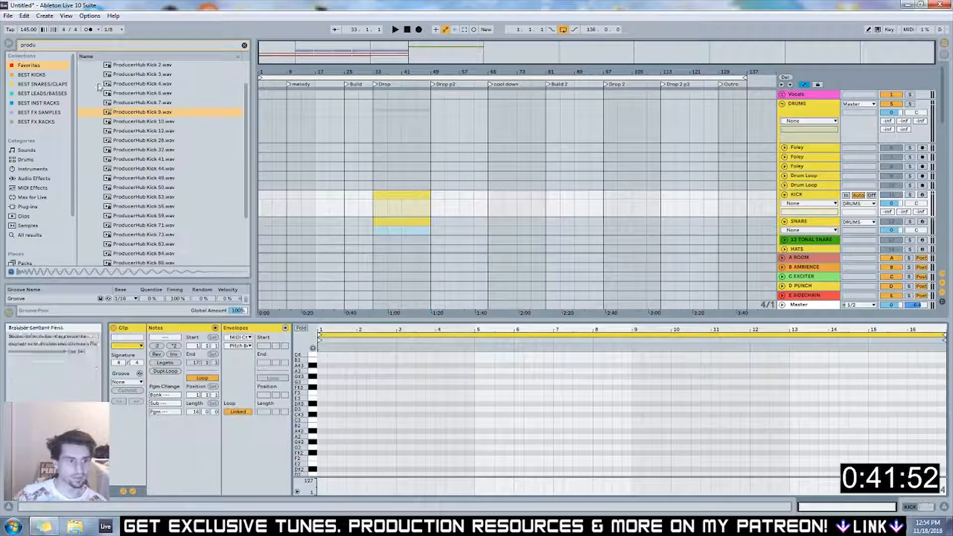
key("shift+Tab")
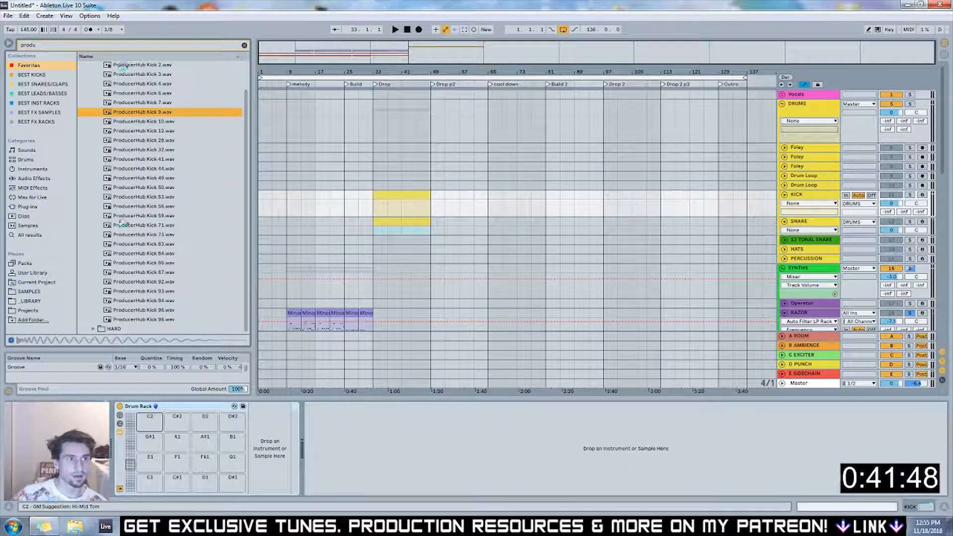
key("Return")
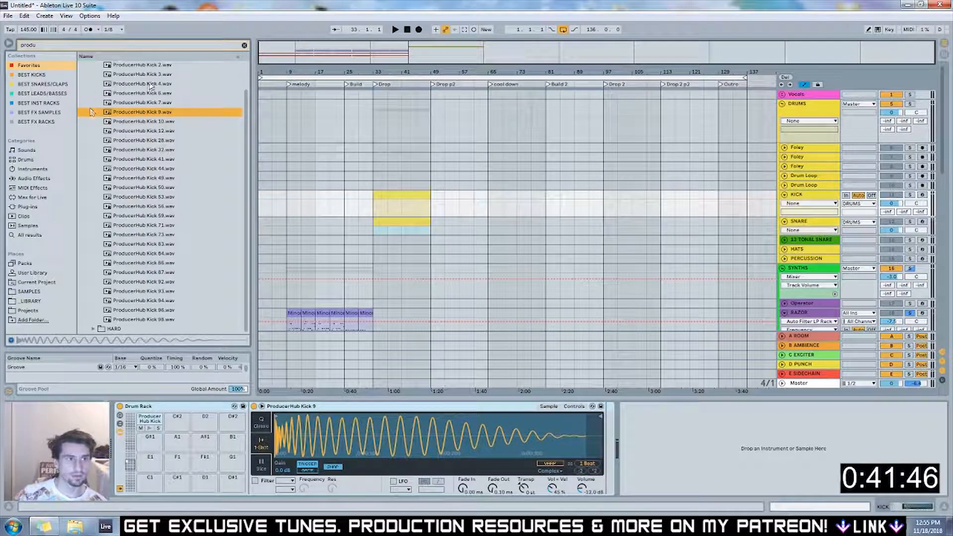
Clear the sample search, audition more FAT kicks and load HGH - Kick 25.wav onto the C#2 pad
left_click(244, 45)
left_click(148, 190)
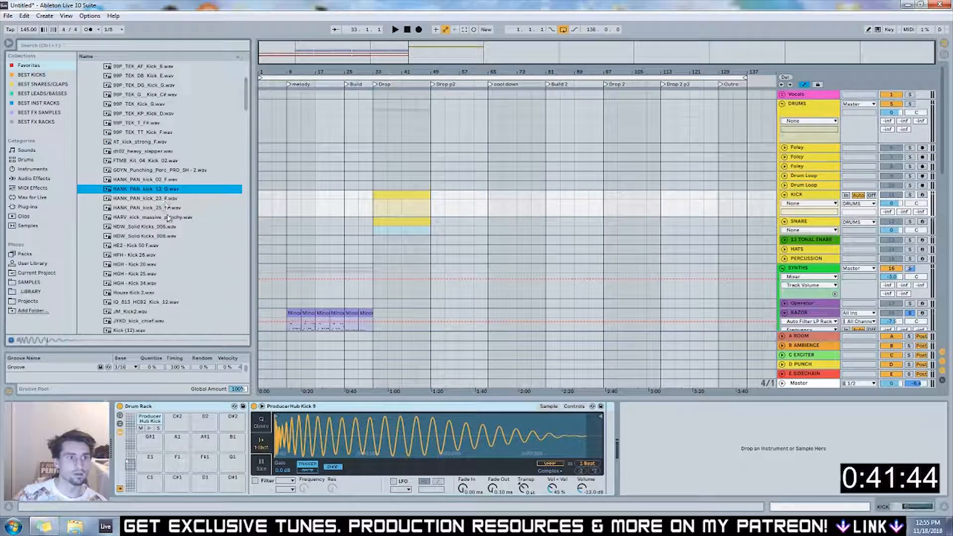
scroll(153, 208, "down", 1)
left_click(157, 226)
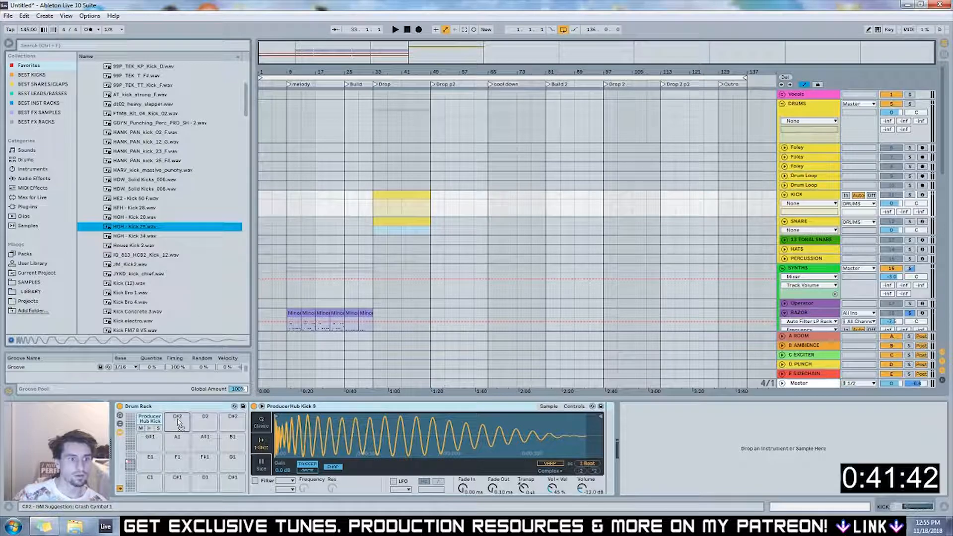
left_click_drag(183, 430, 182, 430)
Audition kicks further down the FAT folder, including ProducerHub Kick 87, Trap Kick 10 and Sticky Kick_2
scroll(156, 208, "down", 5)
left_click(156, 198)
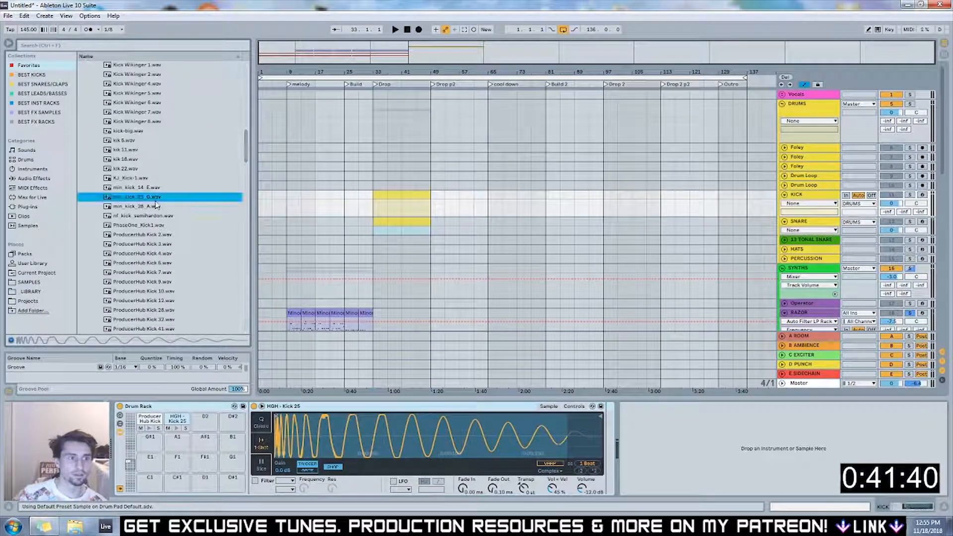
scroll(155, 203, "down", 5)
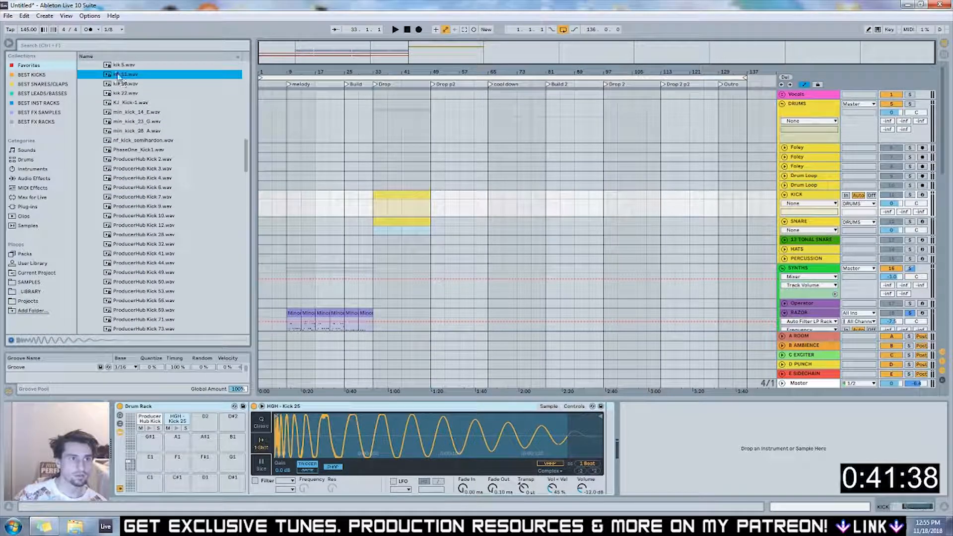
left_click(147, 292)
scroll(145, 298, "down", 4)
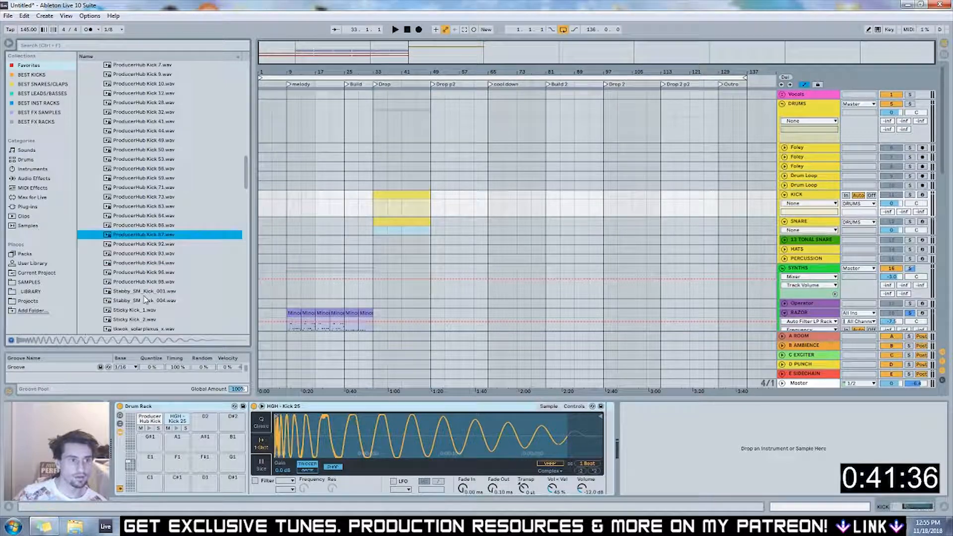
scroll(142, 302, "down", 1)
left_click(133, 272)
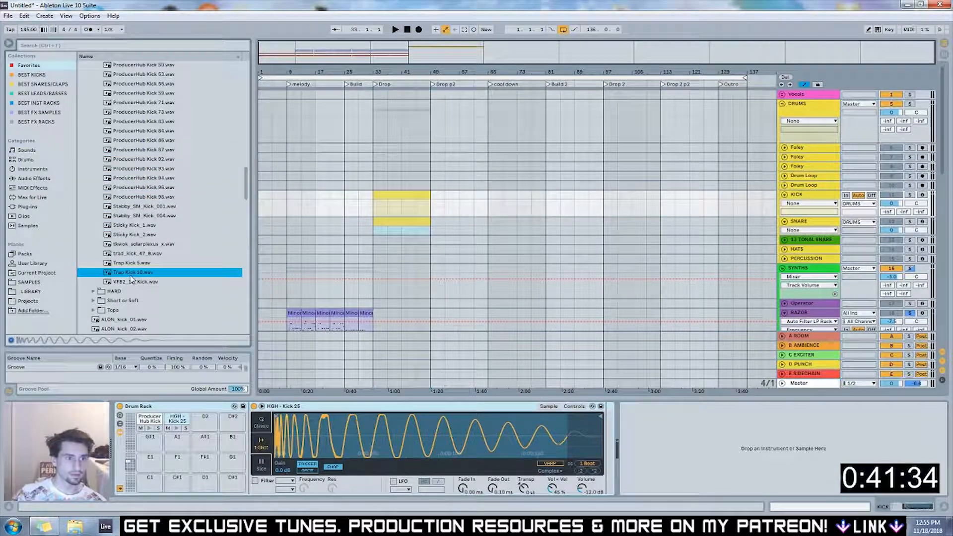
left_click(130, 235)
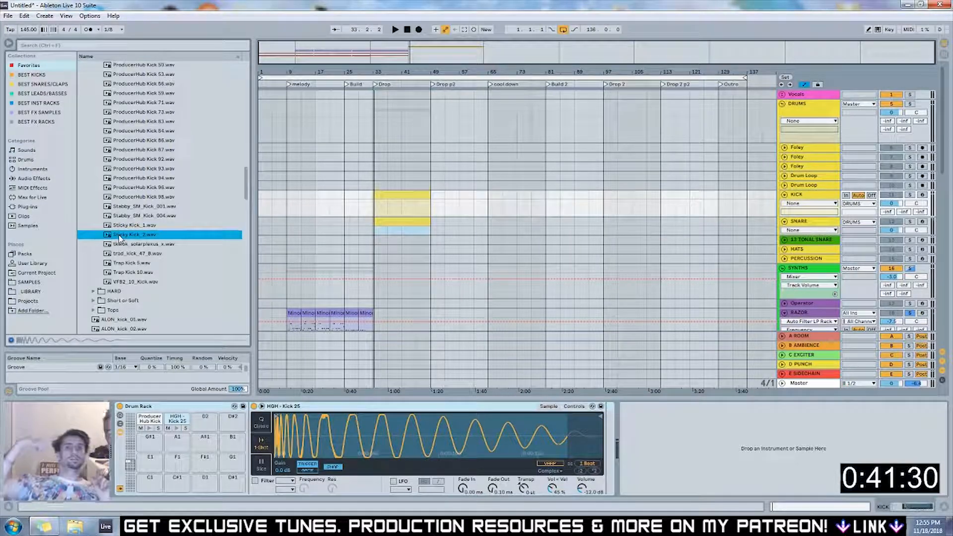
Audition kicks back up to the start of the FAT folder, including 01_Trap_Kick_Pro_Kick and 25 LEX KICK
scroll(201, 225, "up", 9)
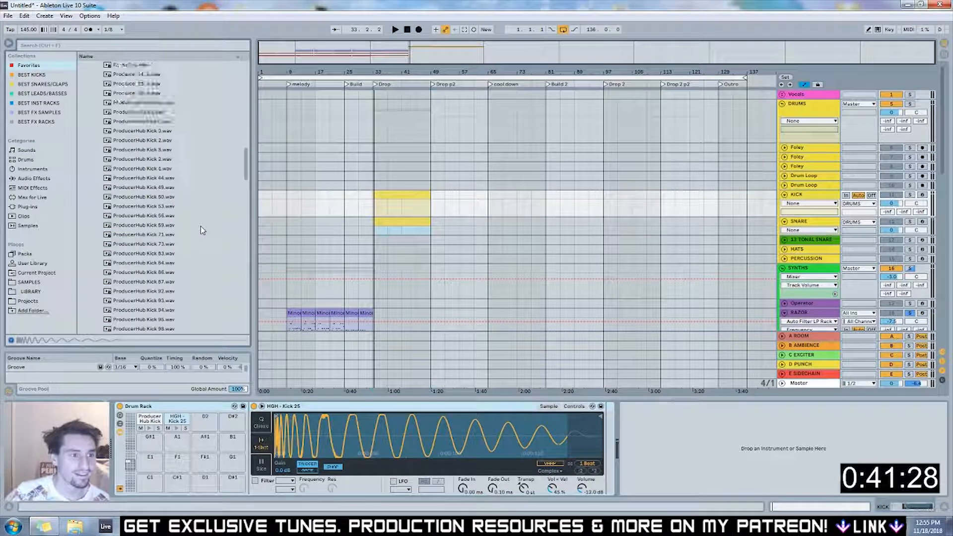
left_click(130, 122)
scroll(151, 124, "up", 10)
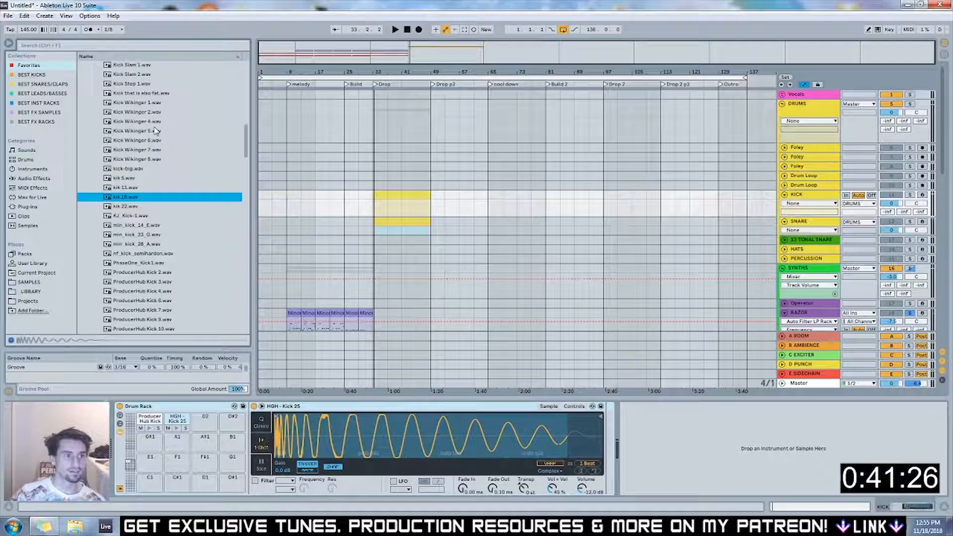
left_click(133, 103)
scroll(138, 107, "up", 6)
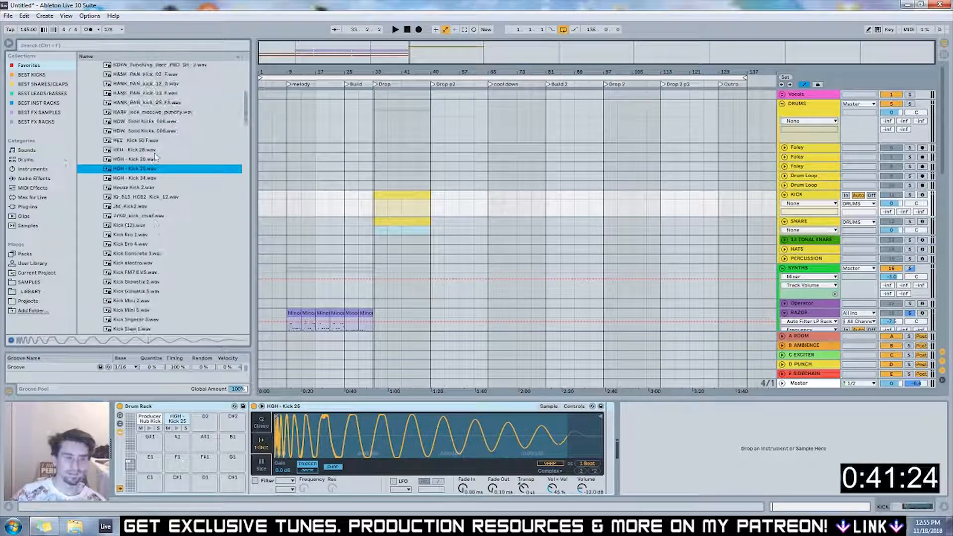
left_click(149, 113)
scroll(151, 139, "up", 3)
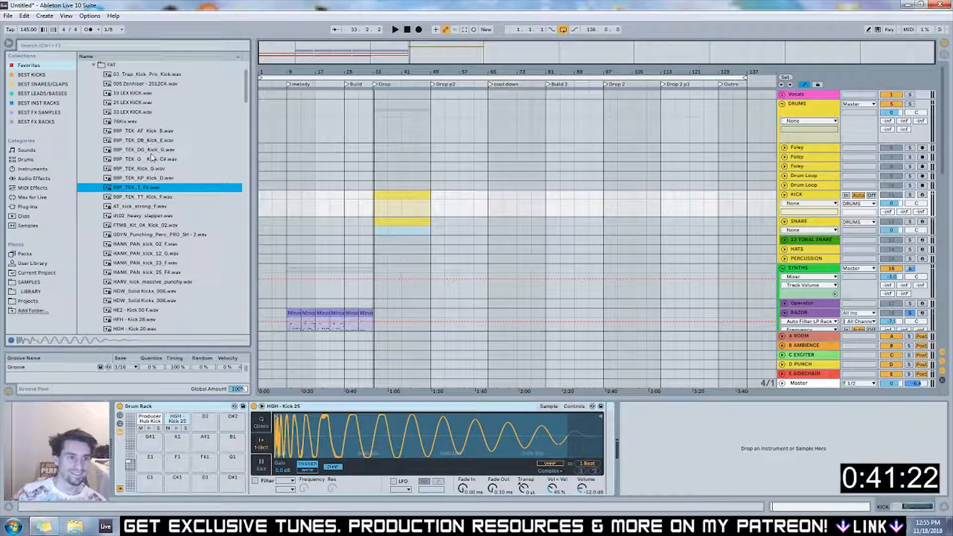
left_click(134, 75)
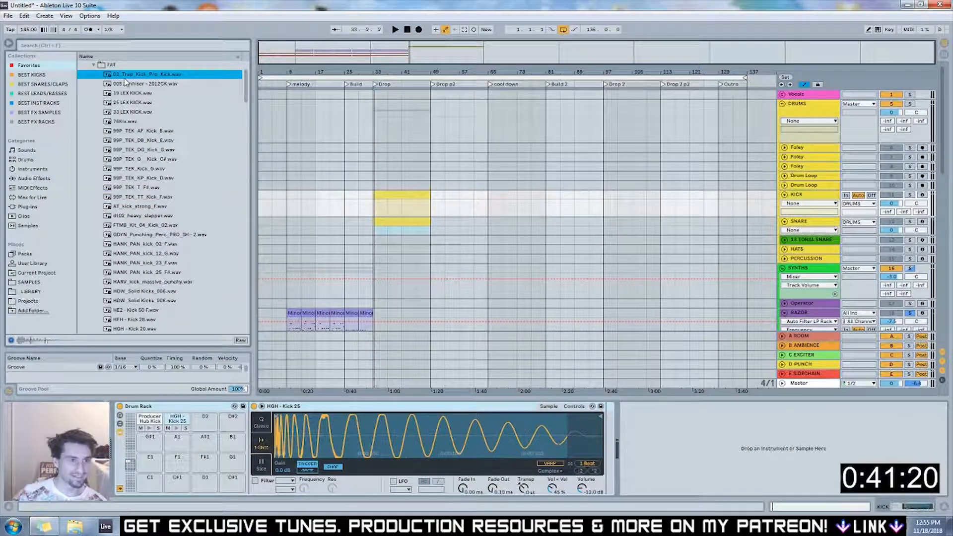
left_click(132, 84)
key("Down")
key("Down")
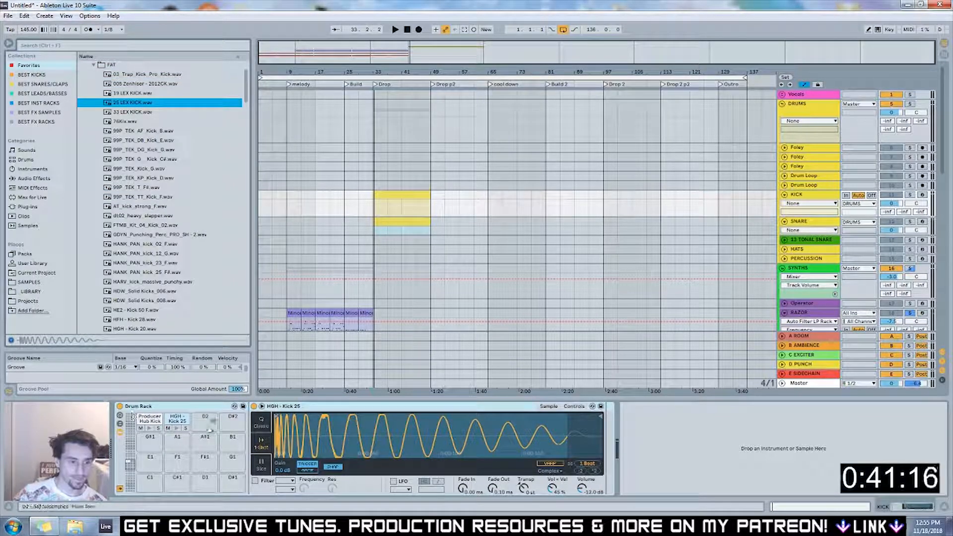
Audition the kicks from Kick Wikinger 8 onward, load kik 11.wav onto the D2 pad and trigger it
scroll(245, 132, "down", 10)
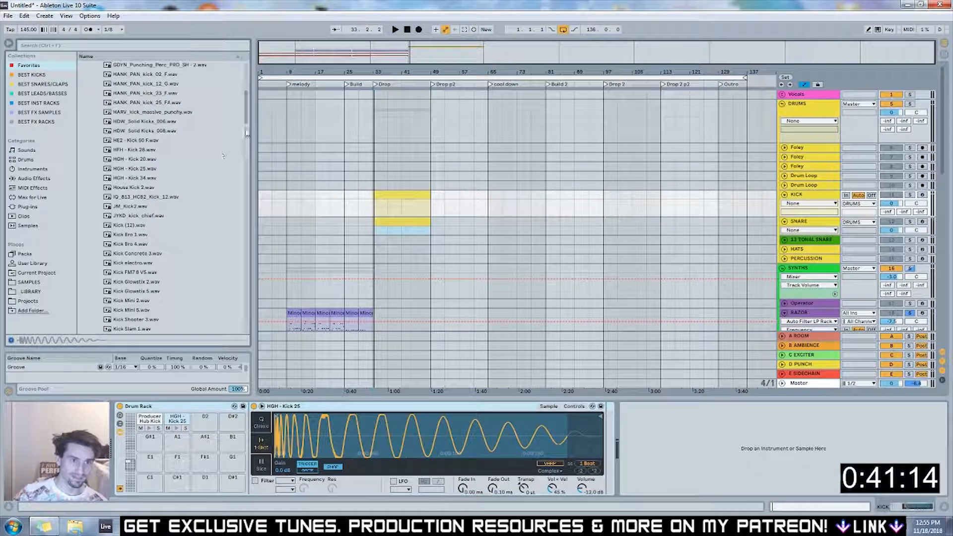
left_click(159, 234)
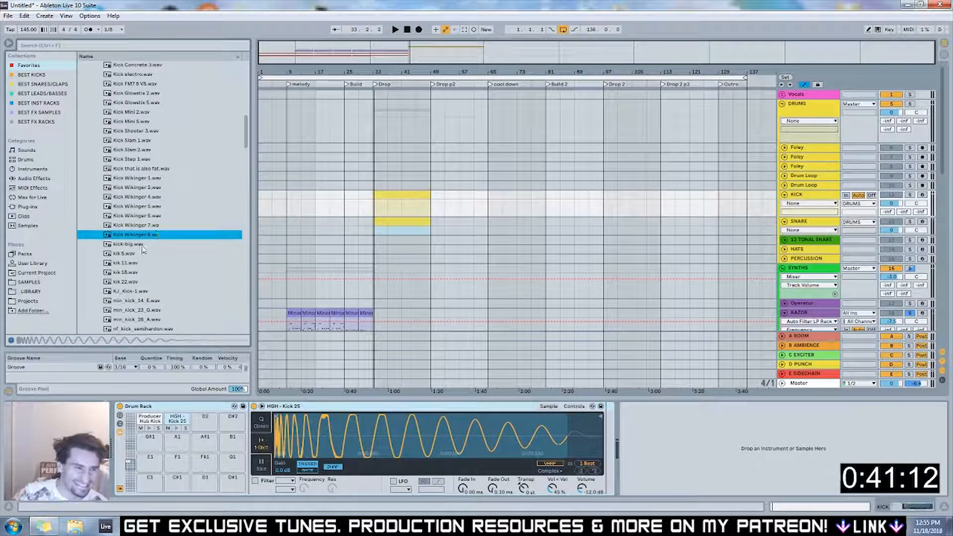
key("Down")
key("Down")
key("Down")
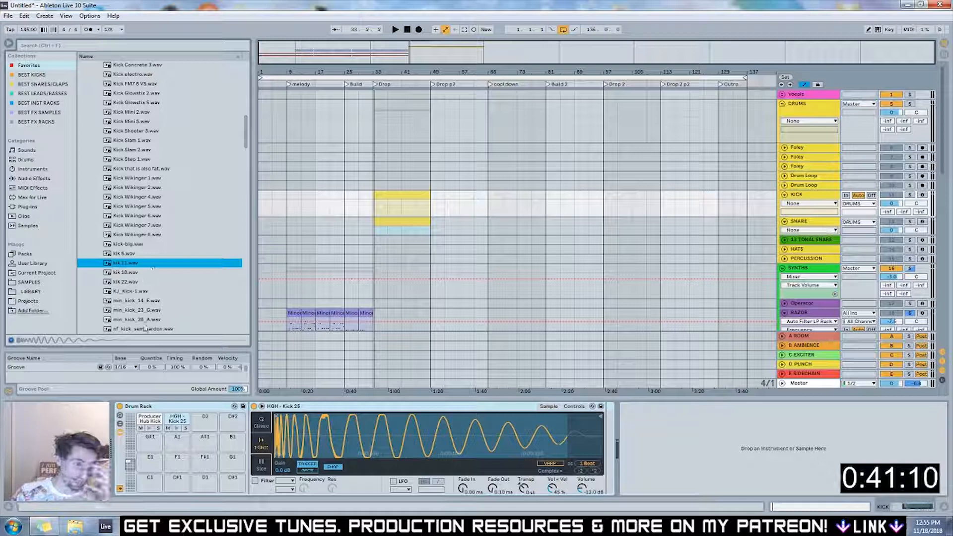
left_click_drag(124, 266, 205, 431)
left_click(205, 429)
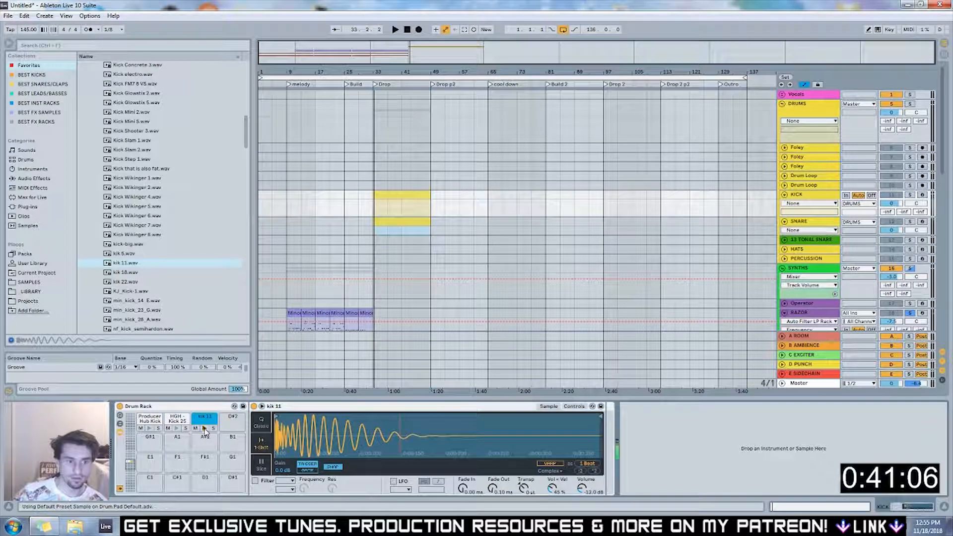
Clear the solo on the synth tracks and compare the ProducerHub Kick 9 and kik 11 pads by triggering them
left_click(910, 195)
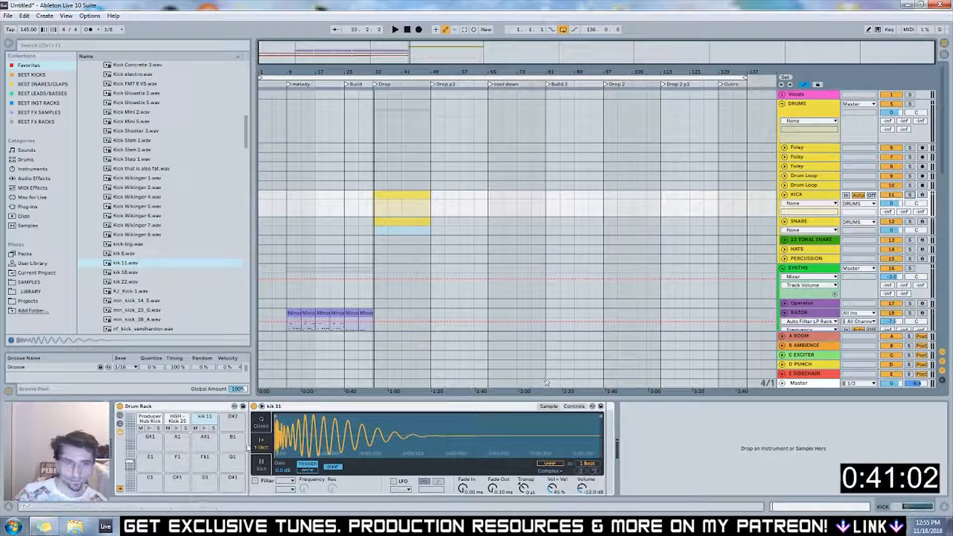
left_click(150, 428)
left_click(204, 428)
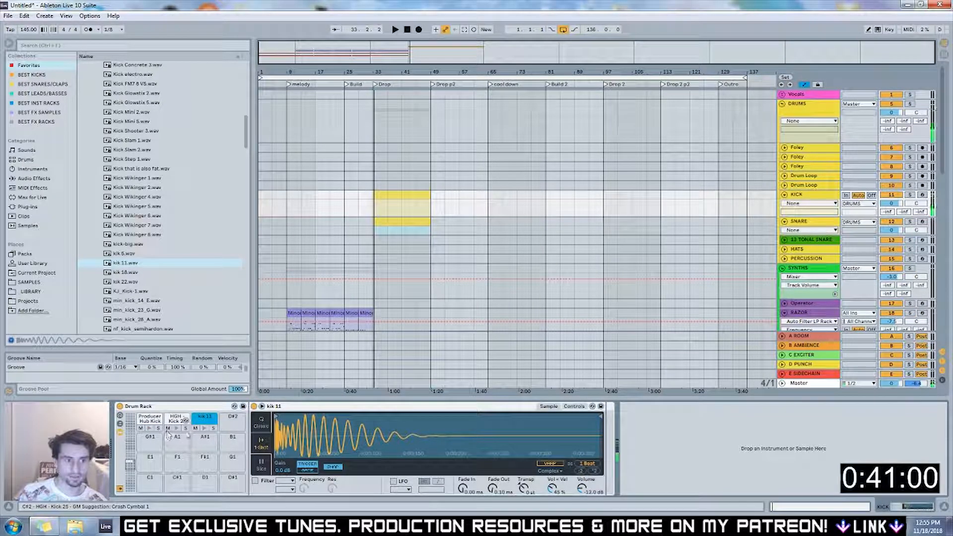
Shorten ProducerHub Kick 9 by moving its sample end earlier and lengthening its Fade Out, triggering the pad to check it
left_click(148, 421)
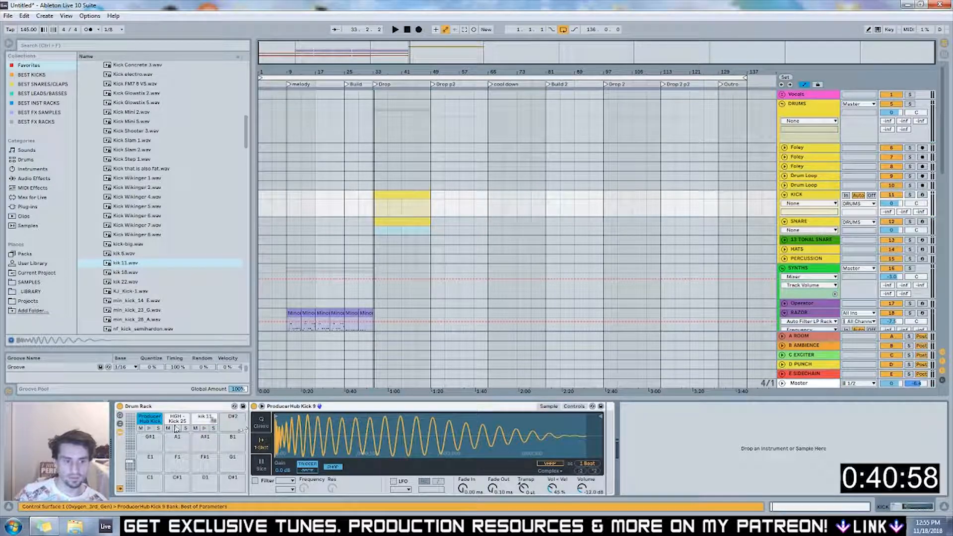
left_click_drag(598, 416, 445, 417)
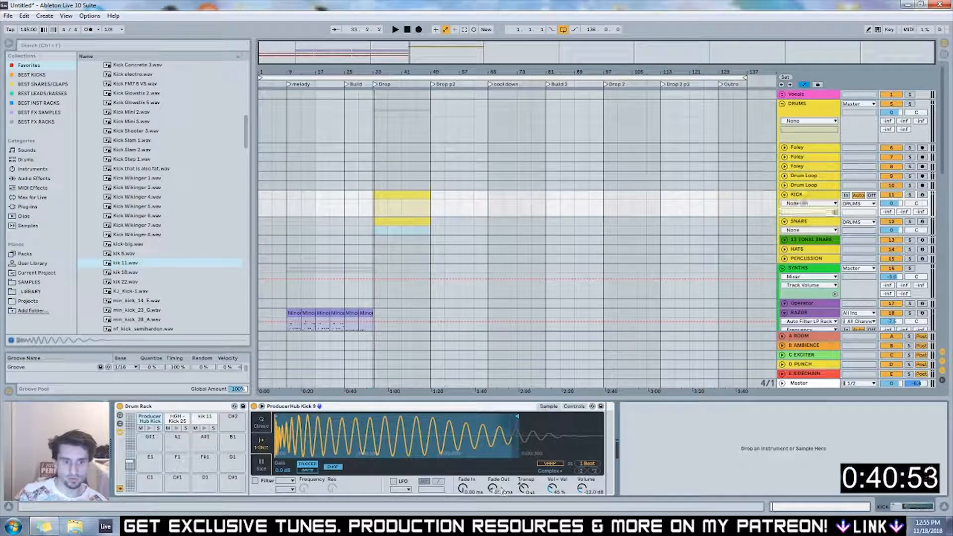
left_click(149, 428)
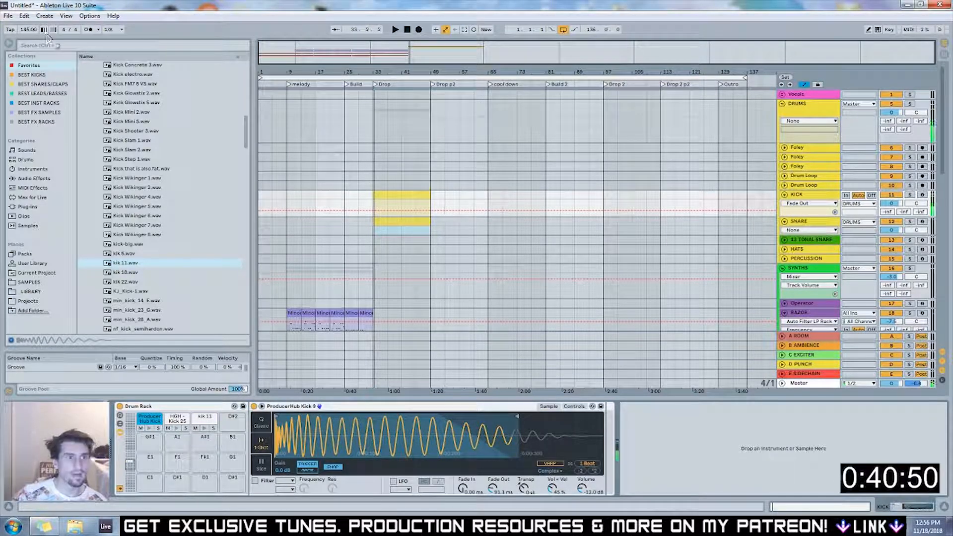
left_click_drag(516, 416, 495, 416)
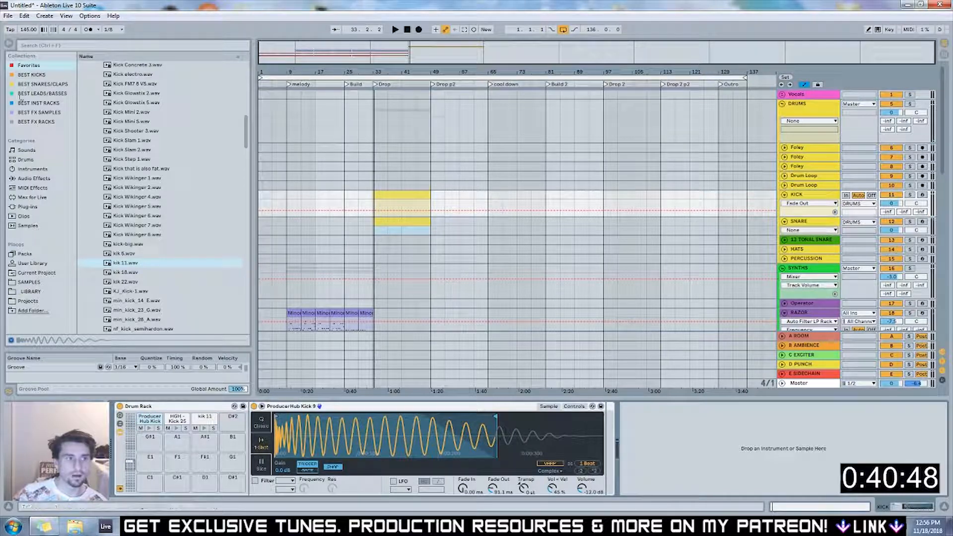
Audition samples in the BEST SNARES/CLAPS collection and load XIL_snare_4.wav onto the C2 pad of the SNARE track's Drum Rack
left_click(41, 84)
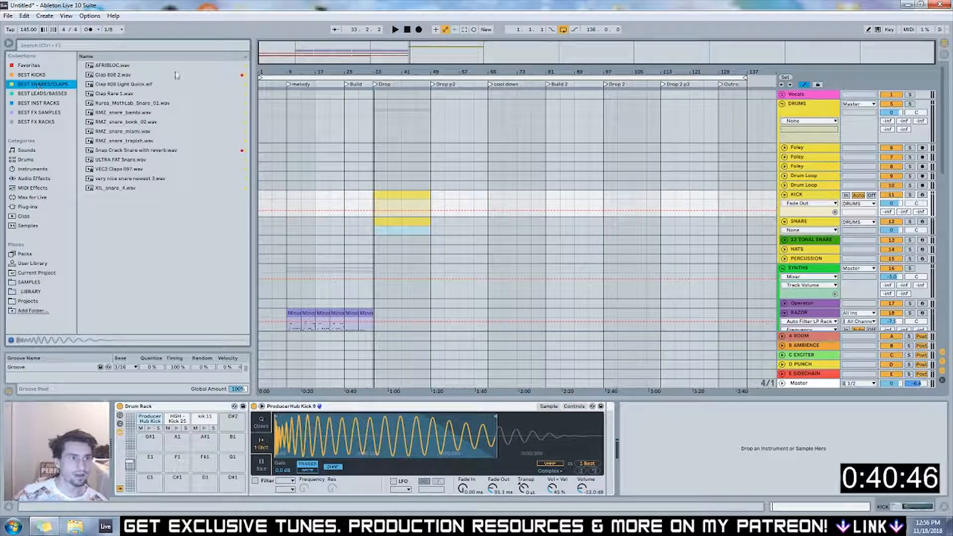
left_click(118, 179)
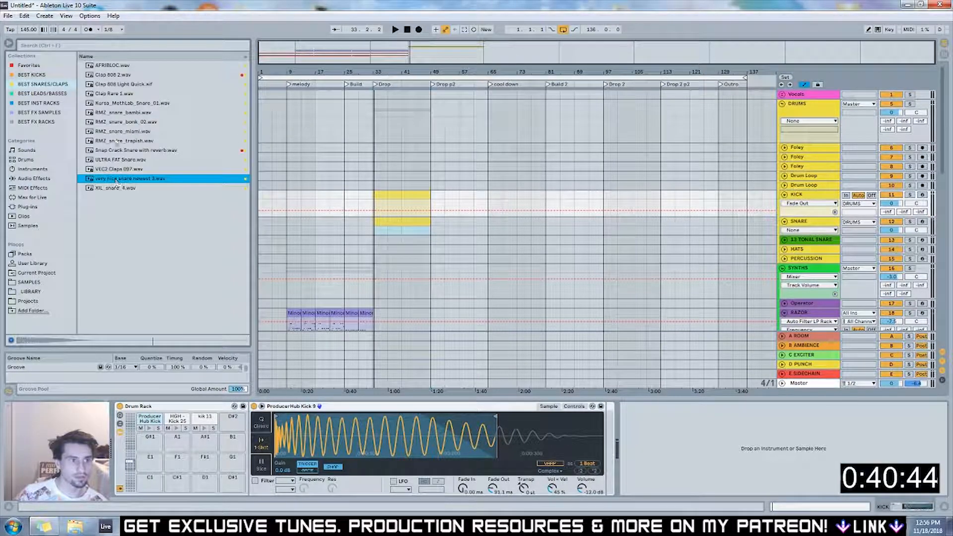
left_click(822, 222)
key("shift+Tab")
key("shift+Tab")
left_click(112, 123)
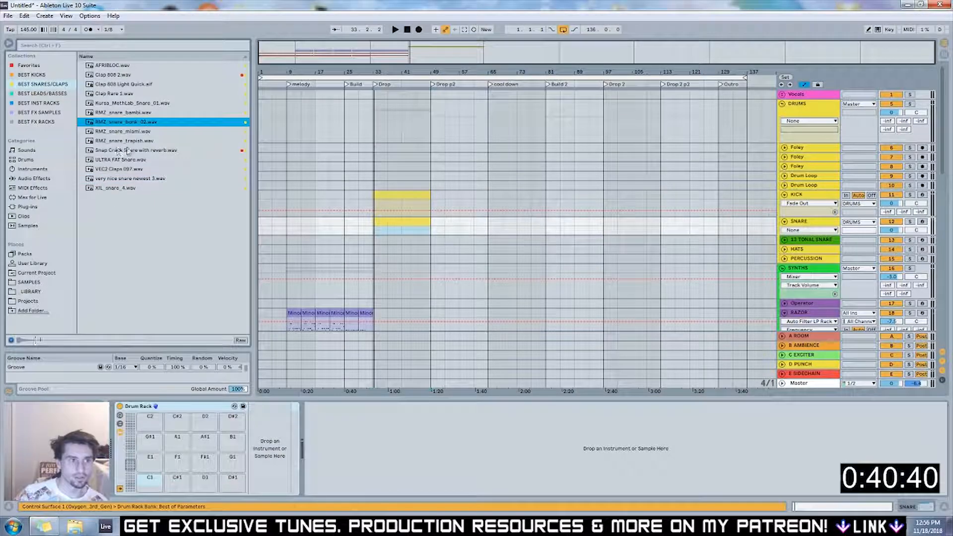
left_click(137, 168)
left_click(119, 188)
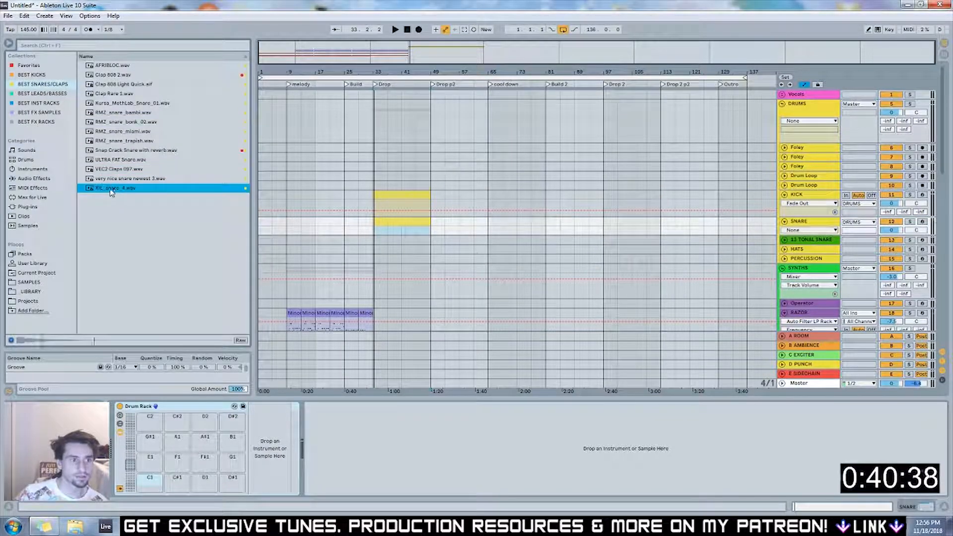
left_click_drag(153, 421, 152, 422)
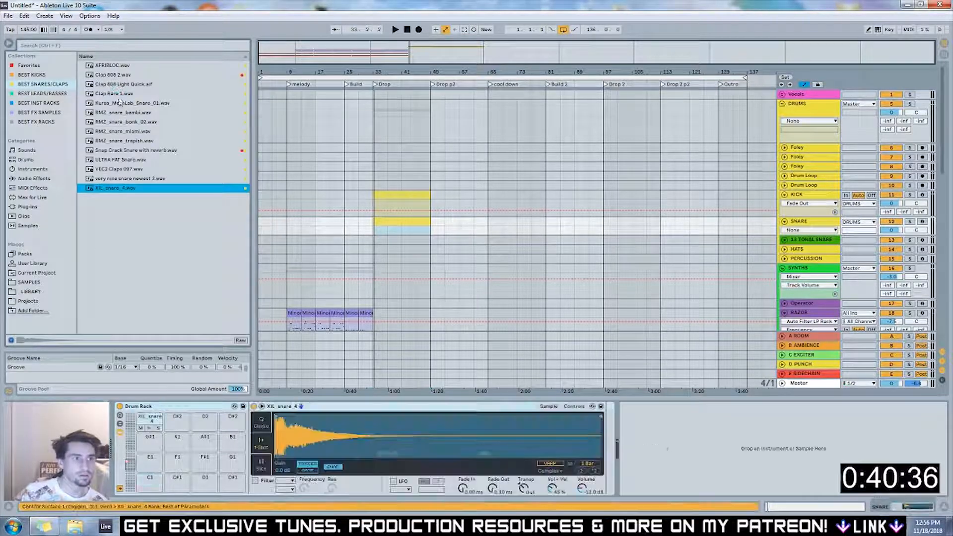
Audition Clap Rare 1 and Clap 808 Light Quick, and load Clap 808 2.wav onto the snare rack's C#2 pad
left_click(116, 95)
left_click(117, 87)
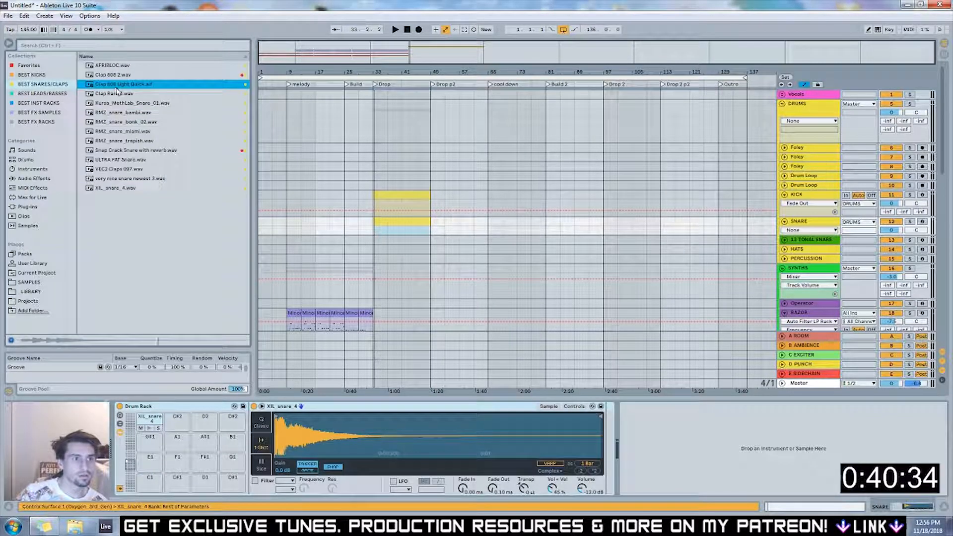
left_click(109, 75)
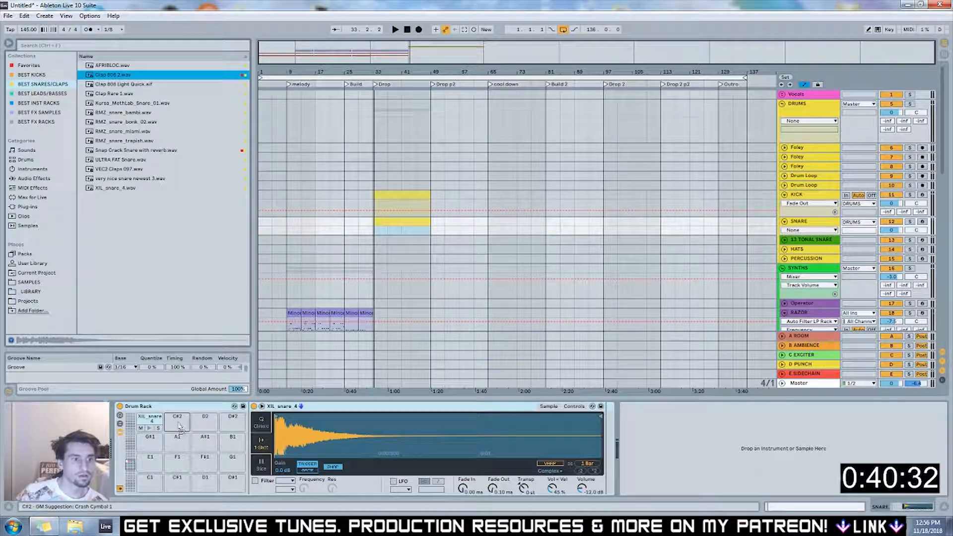
Audition the RMZ snares miami and bambi, and load Kursa_MethLab_Snare_01.wav onto the snare rack's D2 pad
left_click(124, 131)
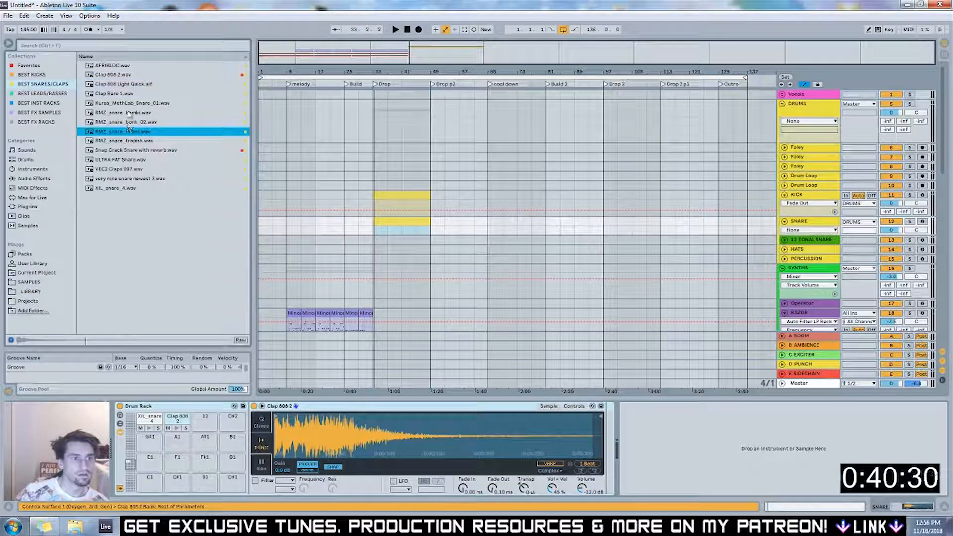
left_click(128, 112)
left_click(128, 103)
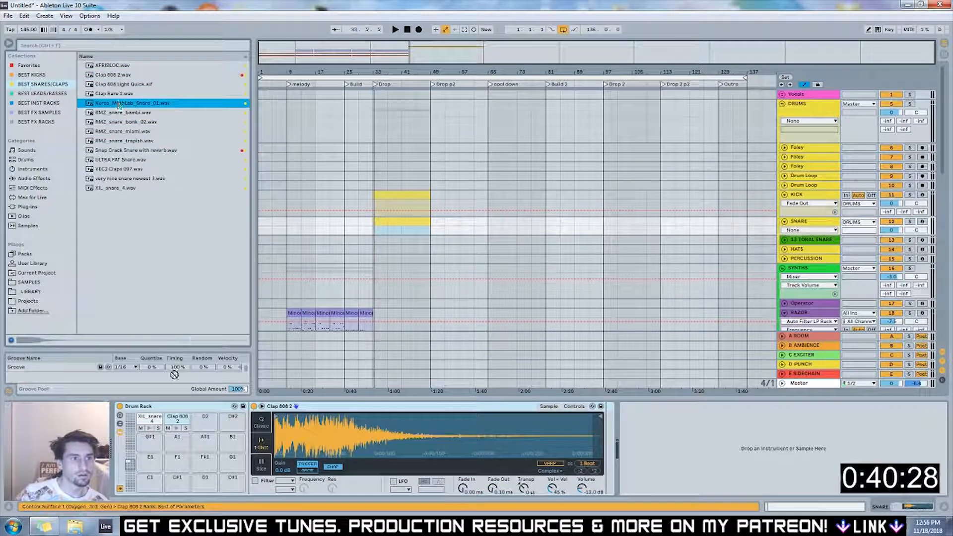
left_click_drag(174, 374, 205, 420)
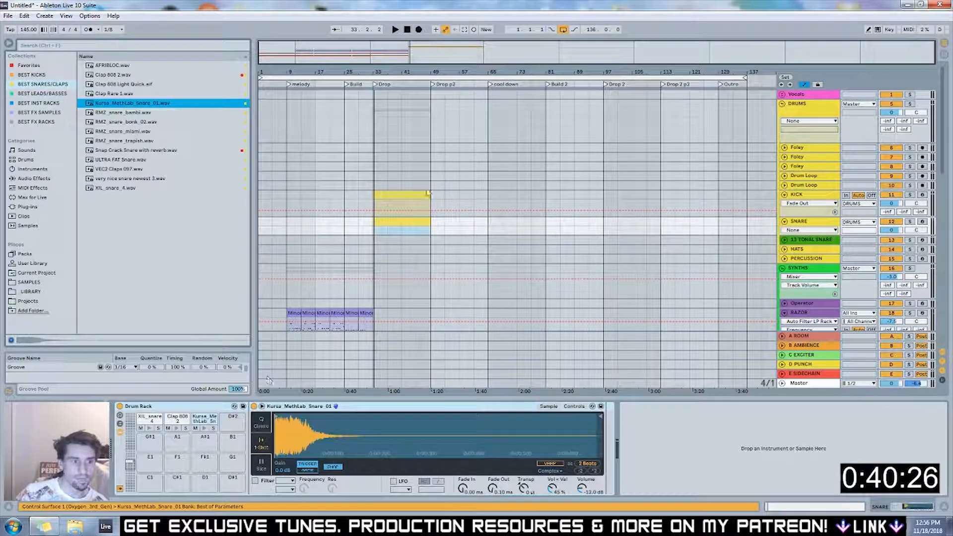
In the Drop's SNARE clip, layer all three samples at bar 2 and duplicate the hit three times, at bars 4, 6 and 8
double_click(392, 221)
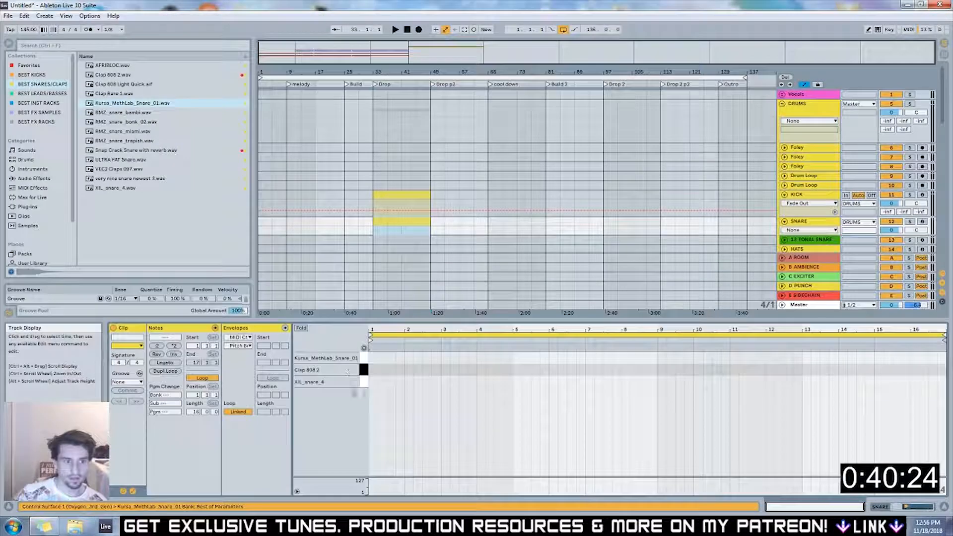
double_click(409, 382)
double_click(410, 369)
double_click(409, 357)
key("ctrl+a")
key("ctrl+d")
key("ctrl+d")
key("ctrl+d")
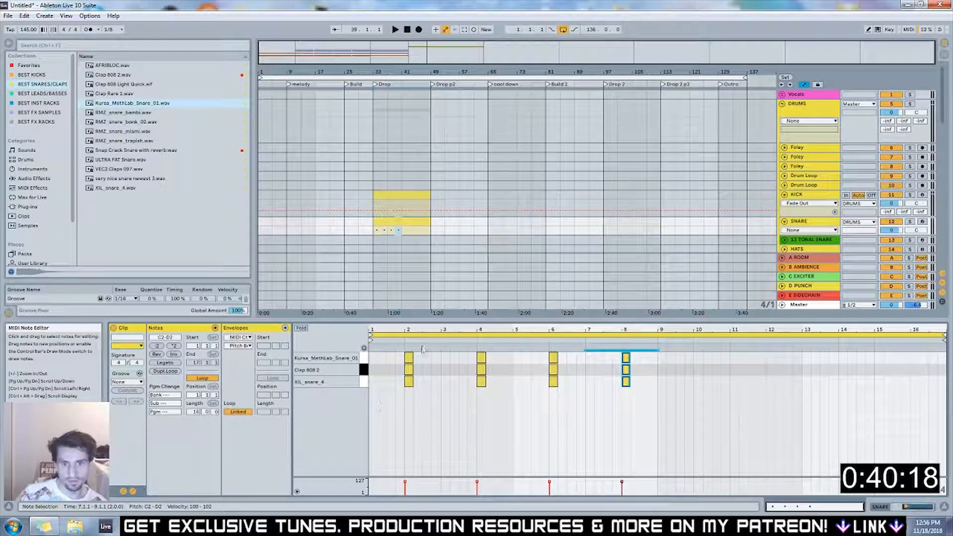
In the Drop's KICK clip, add ProducerHub Kick 9 notes at 1.1 and 3.2, and play the beat briefly
left_click(411, 196)
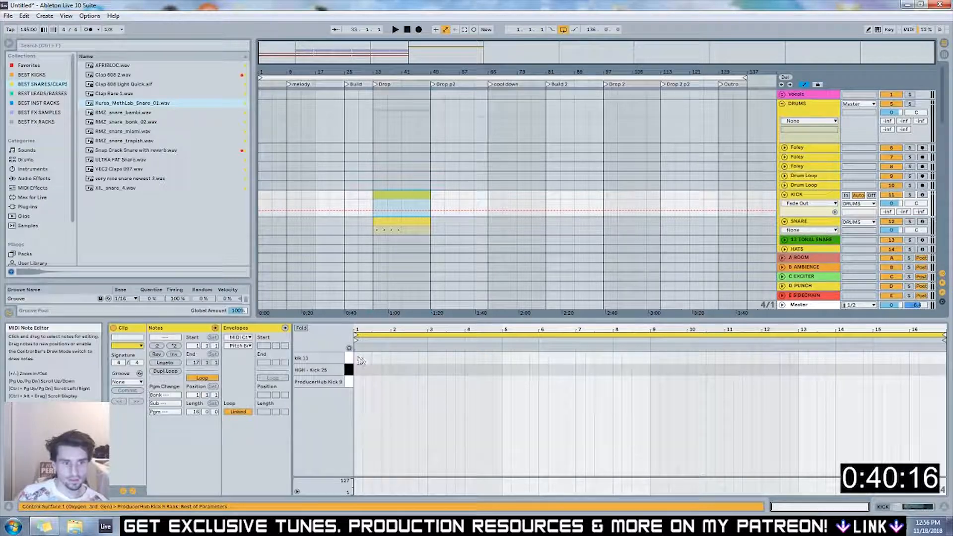
double_click(358, 381)
double_click(450, 381)
key("space")
key("space")
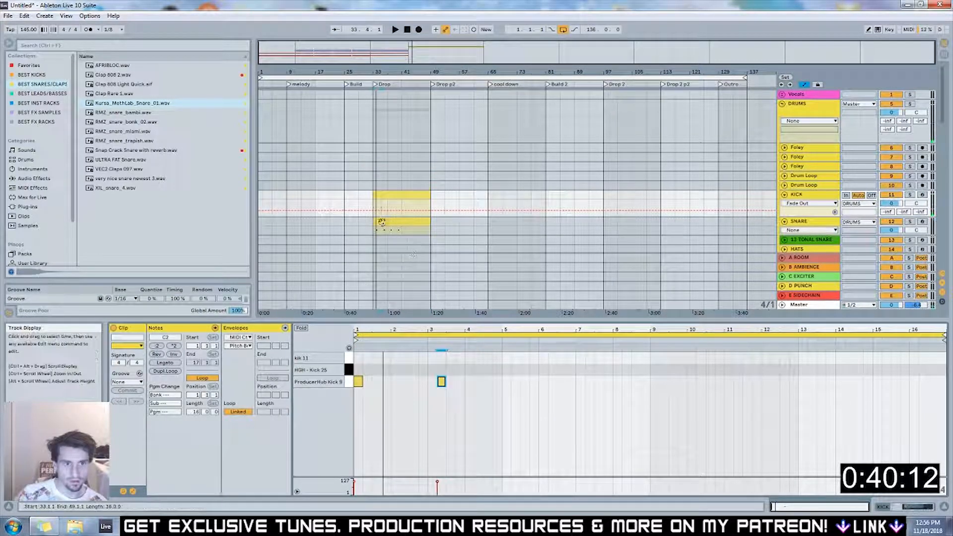
Compress all the SNARE clip's notes to half their time spacing and start playback
left_click(381, 224)
left_click_drag(676, 428, 369, 341)
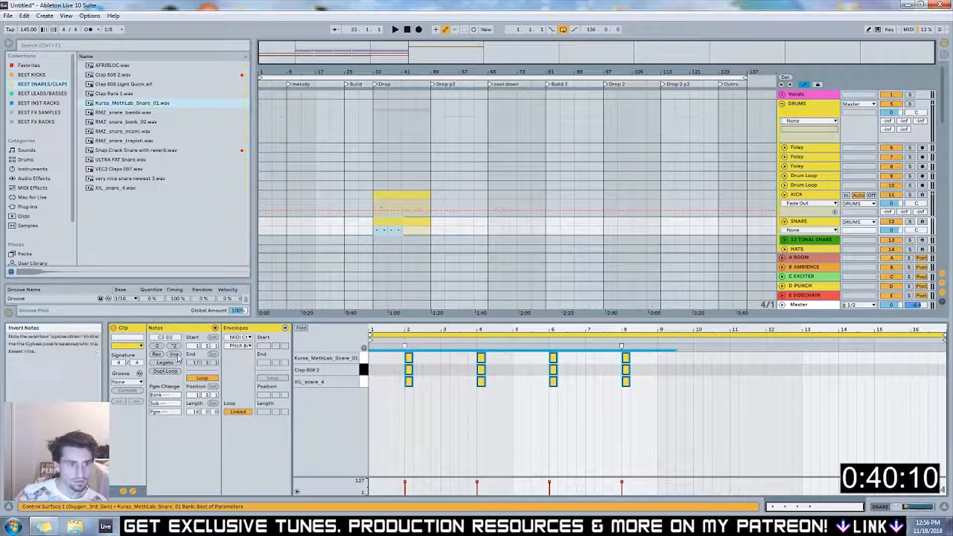
left_click(157, 346)
key("space")
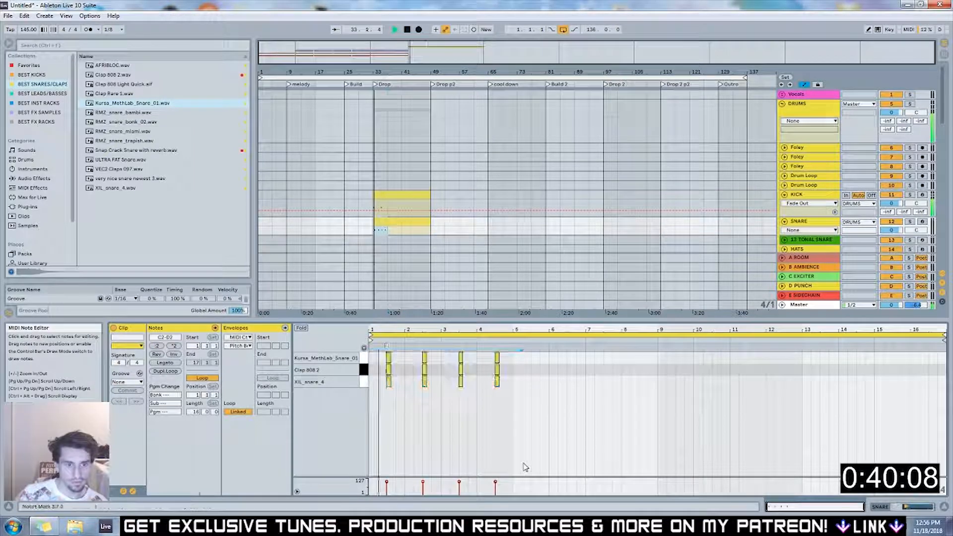
Move the KICK clip's second ProducerHub Kick 9 note one bar earlier to 2.2 and play the beat
double_click(391, 194)
key("space")
left_click_drag(444, 386, 408, 385)
key("space")
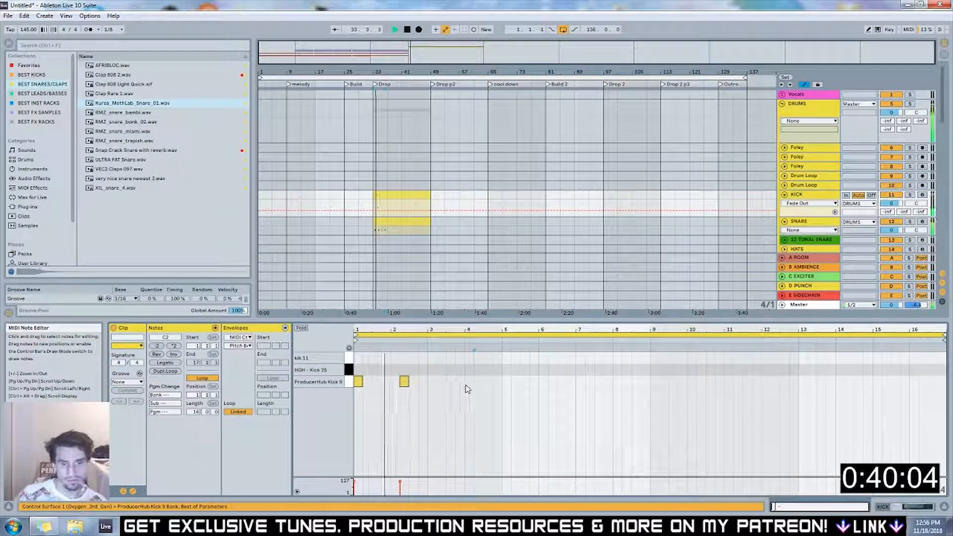
Add ProducerHub Kick 9 notes at 3.1, 3.4 and 4.2 in the KICK clip while the beat plays
double_click(432, 381)
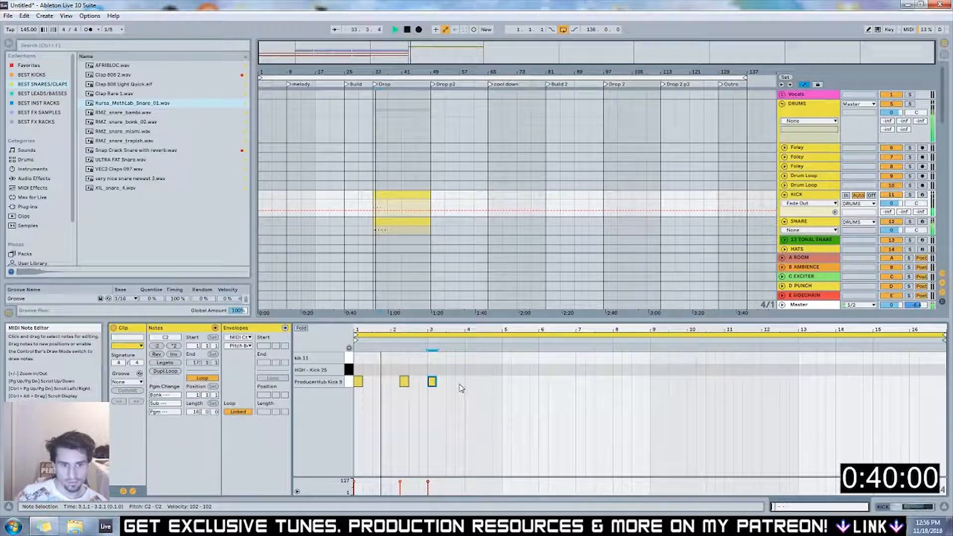
double_click(459, 382)
double_click(479, 382)
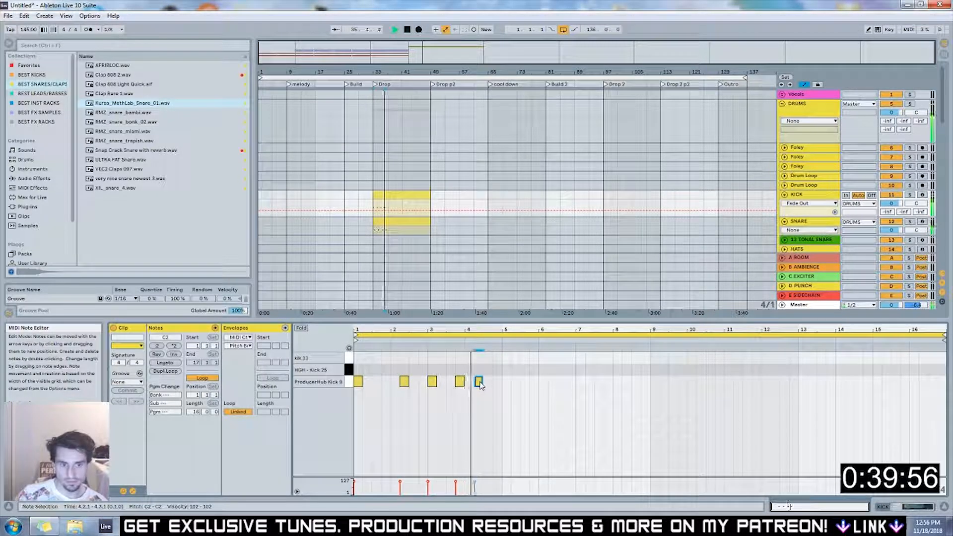
Duplicate the ProducerHub Kick pattern of the first four bars and shift the copy so it starts at bar 5
left_click_drag(506, 357, 344, 389)
key("ctrl+d")
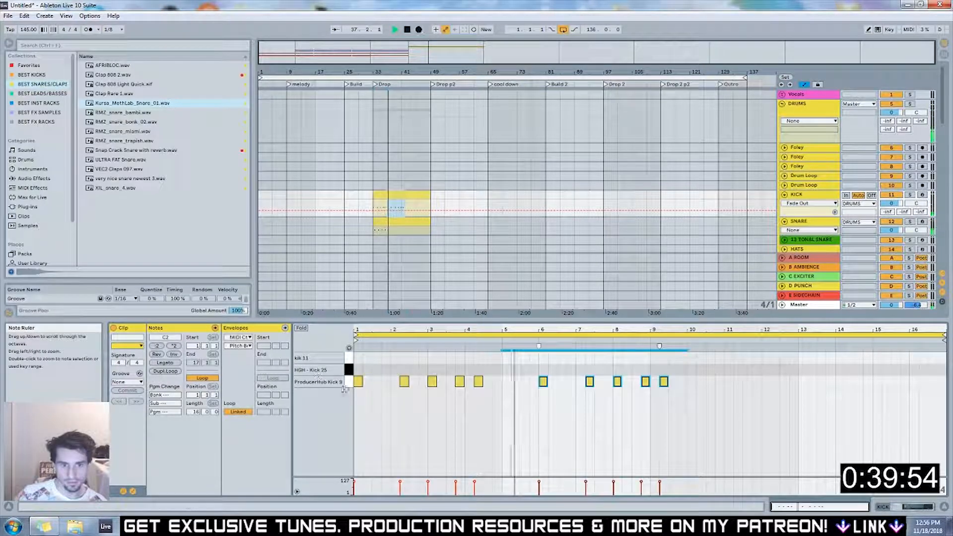
left_click_drag(543, 382, 511, 382)
left_click(608, 415)
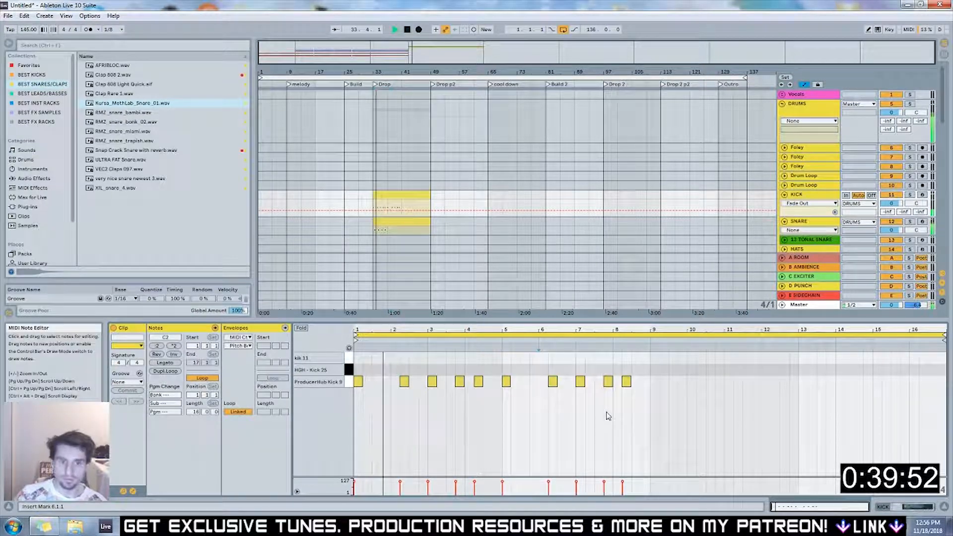
Add an HGH - Kick 25 note at position 4.4.1 in the kick clip
right_click(526, 398)
left_click(531, 372)
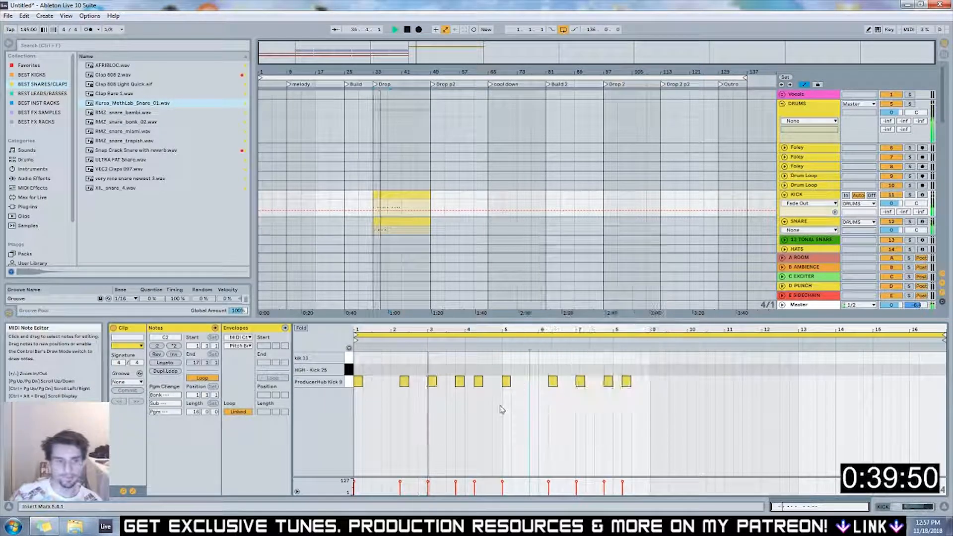
double_click(497, 369)
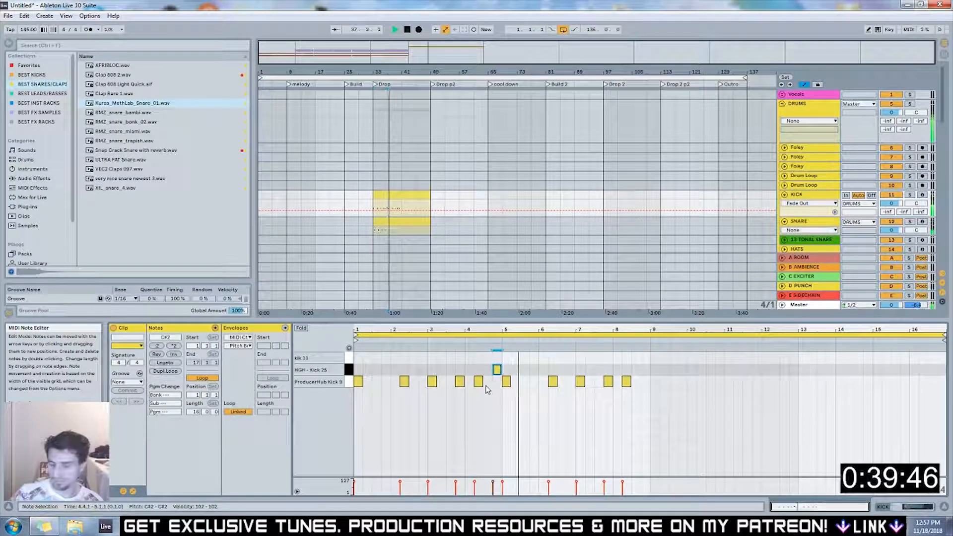
left_click(496, 369)
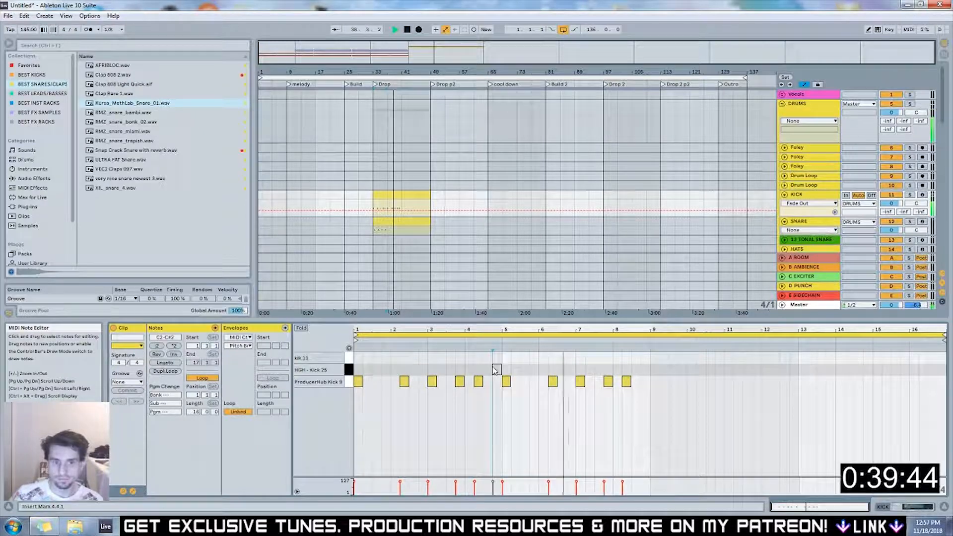
Duplicate the snare clip's four layered hits and shift the copy so the four-bar pattern repeats from bar 5
left_click(402, 229)
key("space")
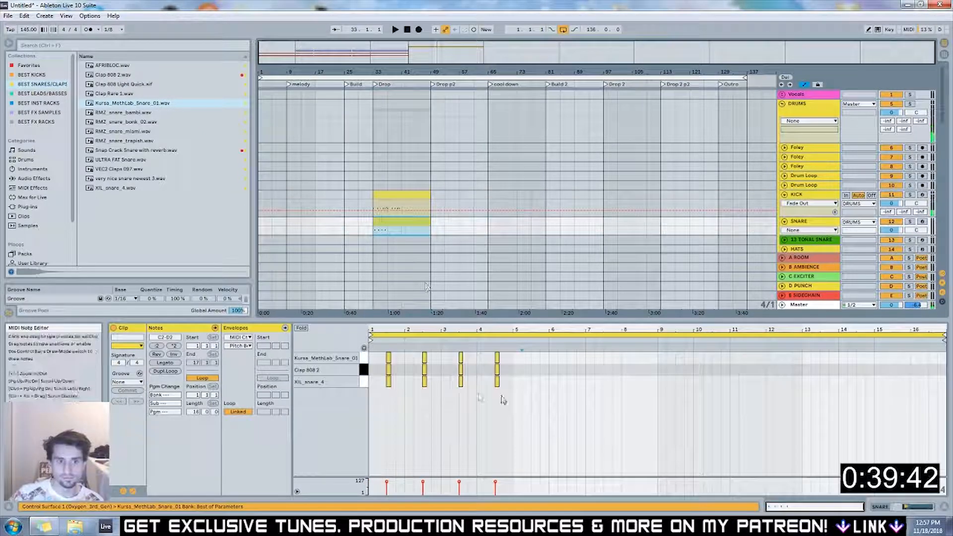
left_click_drag(508, 399, 371, 349)
key("ctrl+d")
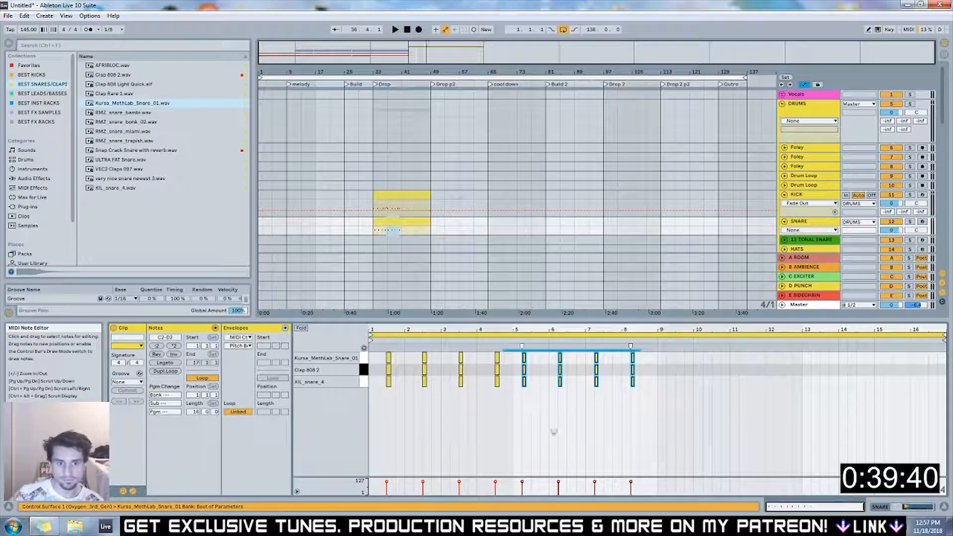
left_click(539, 408)
left_click_drag(516, 415, 641, 358)
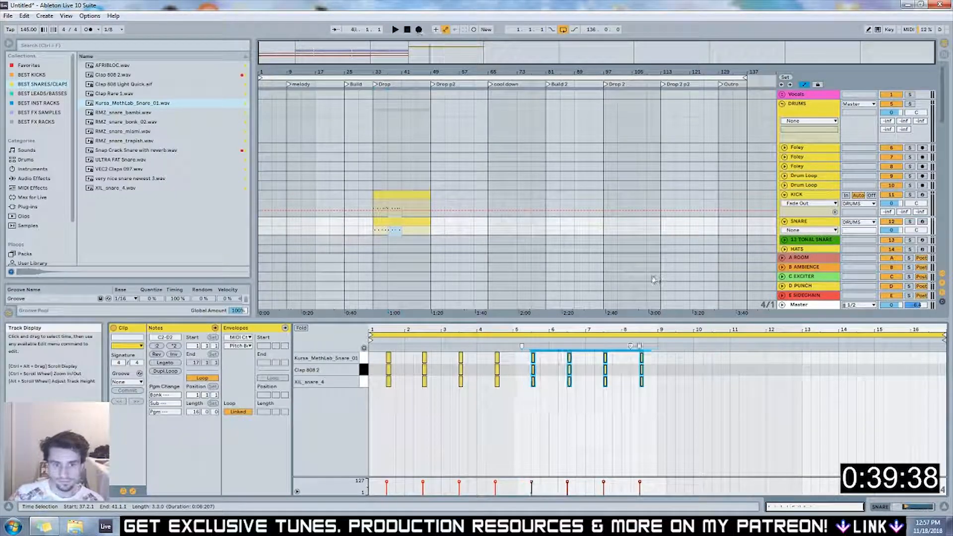
Copy the four Minor Prog clips of the melody section on the RAZOR track to the Drop, starting at bar 33
left_click(370, 167)
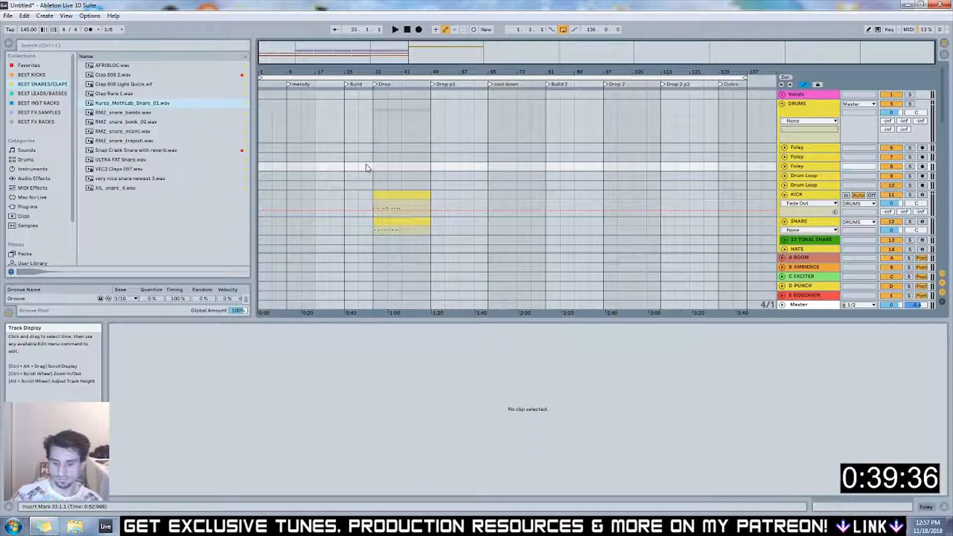
left_click(368, 208)
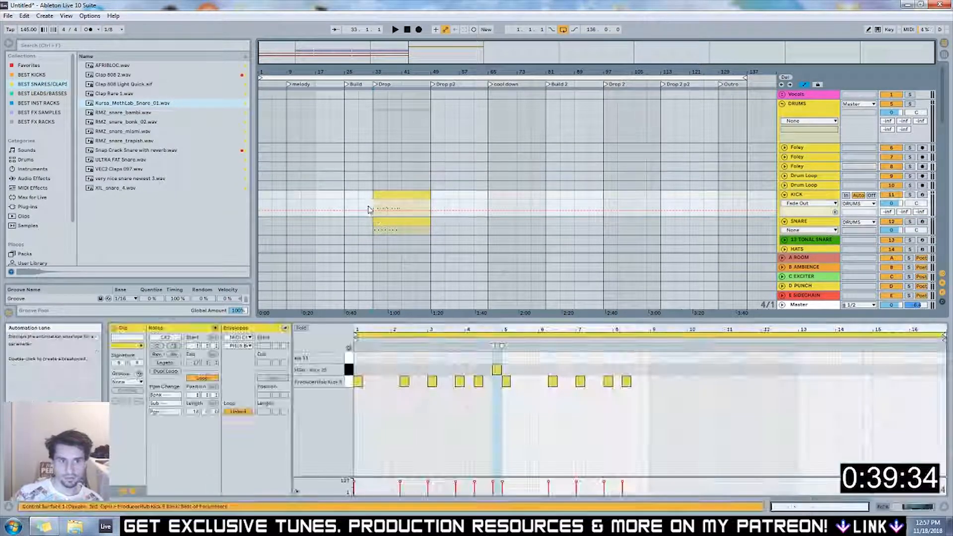
scroll(368, 209, "up", 3)
left_click_drag(402, 73, 505, 68)
scroll(391, 130, "down", 5)
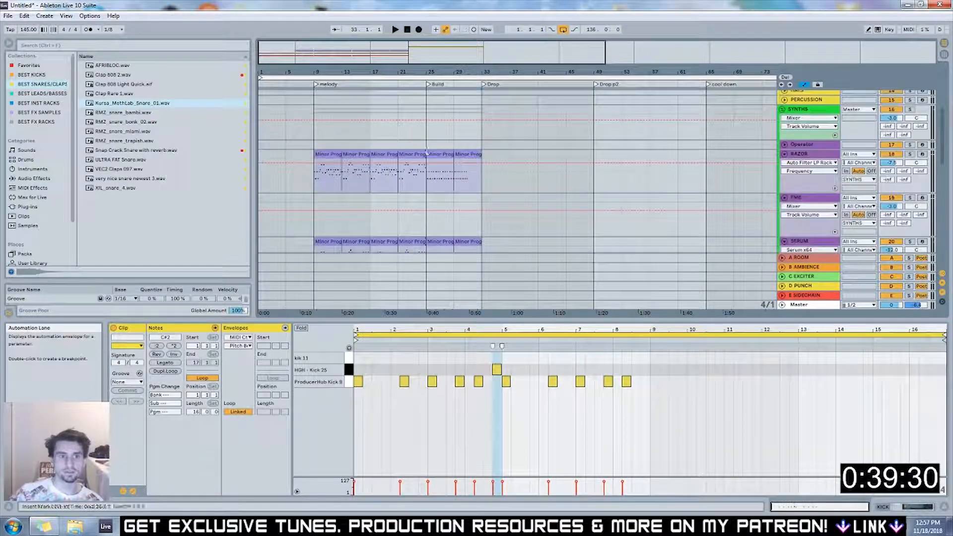
left_click(330, 154)
left_click(407, 154, "shift")
left_click_drag(410, 153, 578, 160)
left_click(679, 127)
Show RAZOR's ST Knob1 automation and ramp it from its minimum to a high level at the start of the Drop
left_click(794, 158)
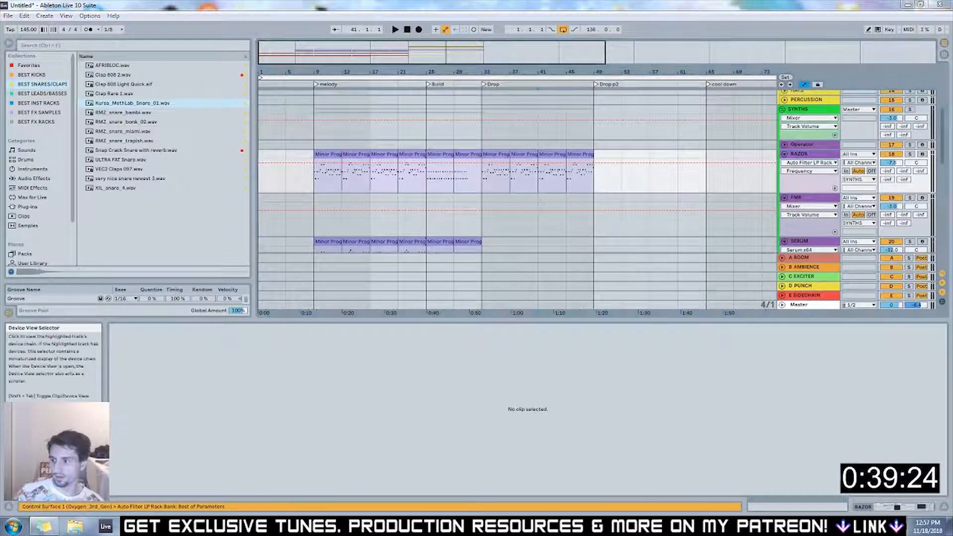
left_click(811, 163)
left_click(808, 186)
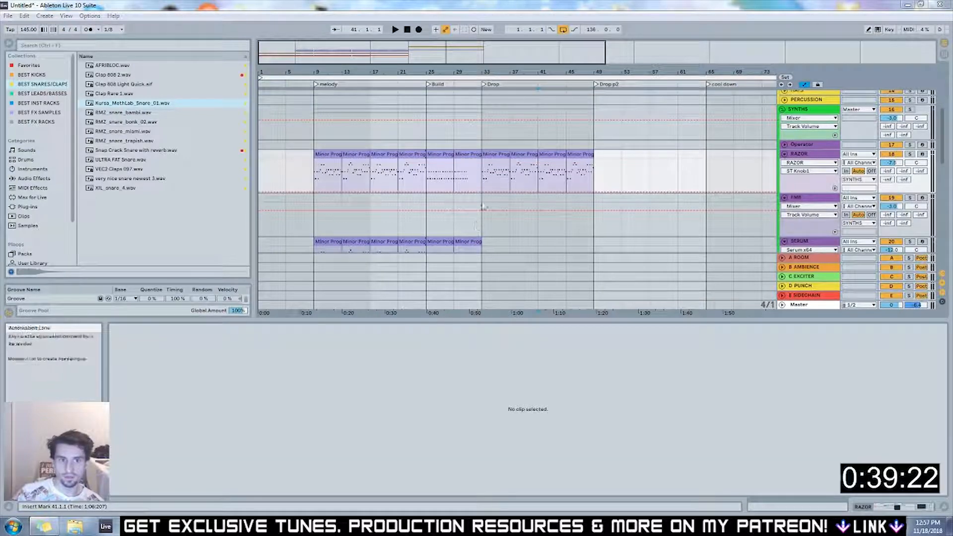
left_click_drag(479, 194, 486, 159)
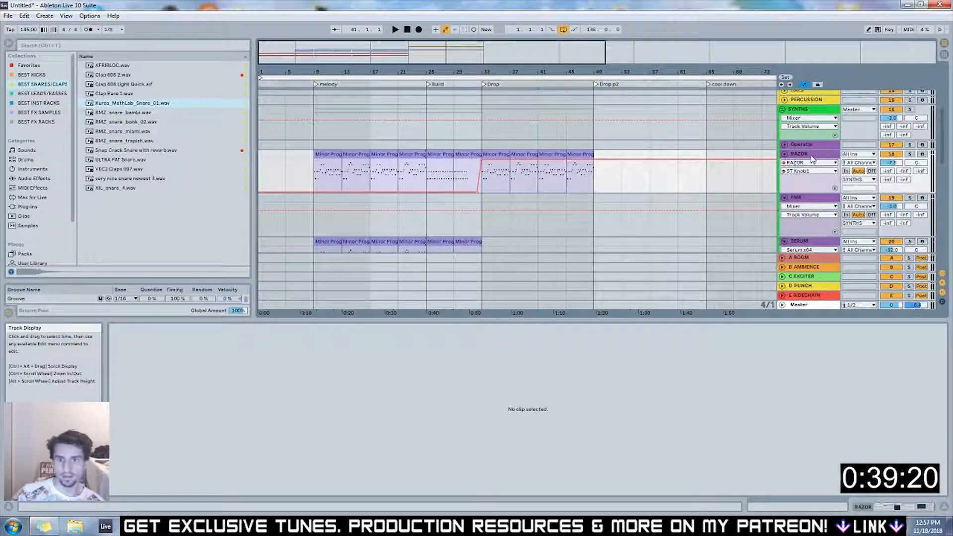
Find Sylenth1 in the browser, load it onto the FM8 track with Part A selected, and decline the update offer
left_click(820, 200)
key("ctrl+f")
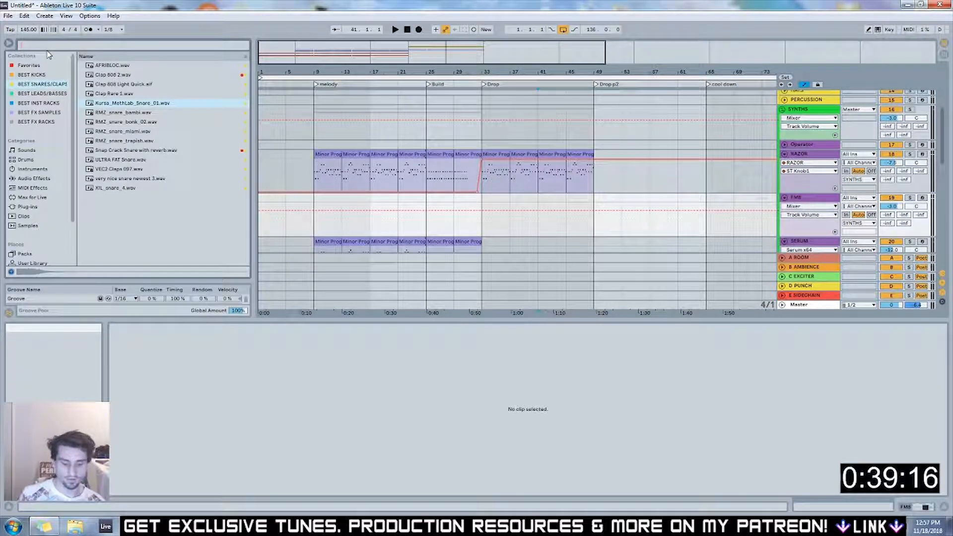
type("sylentn")
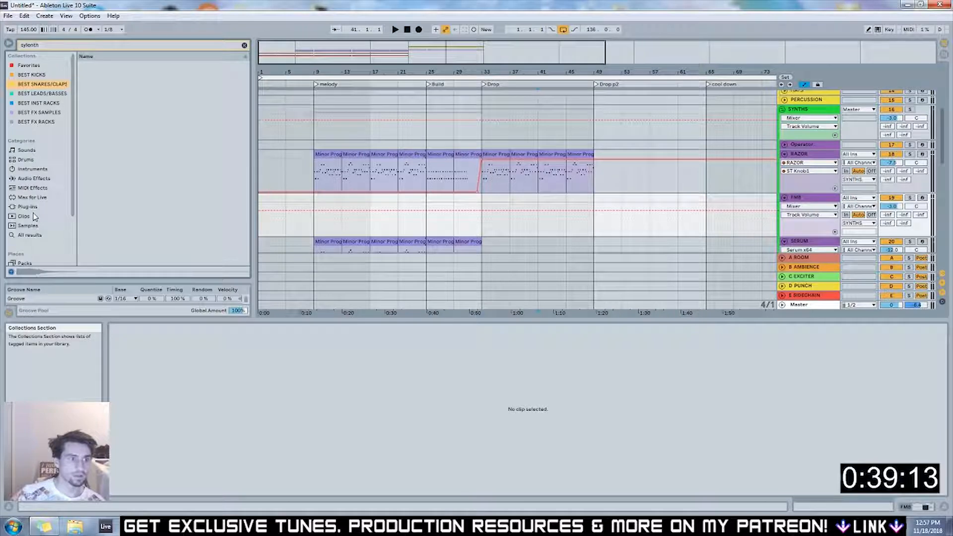
left_click(20, 236)
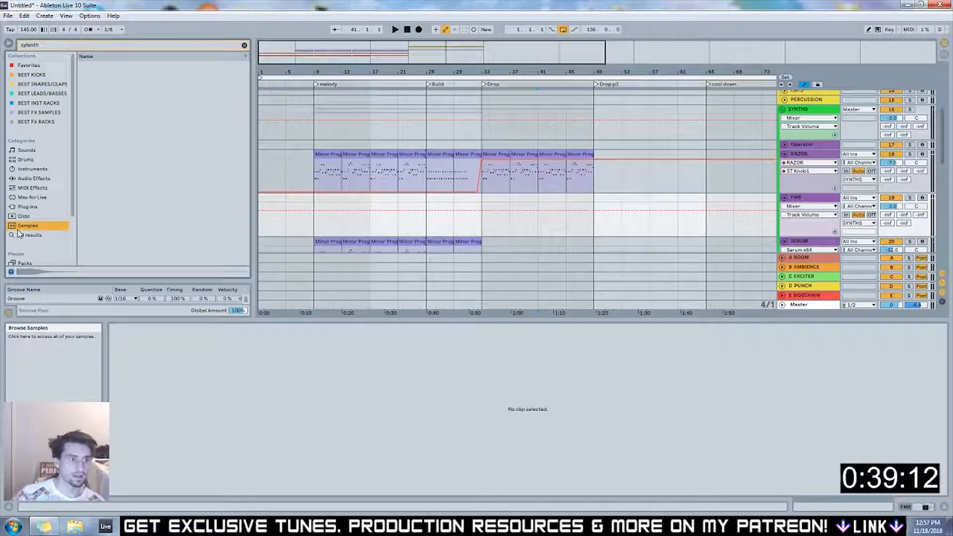
left_click(107, 84)
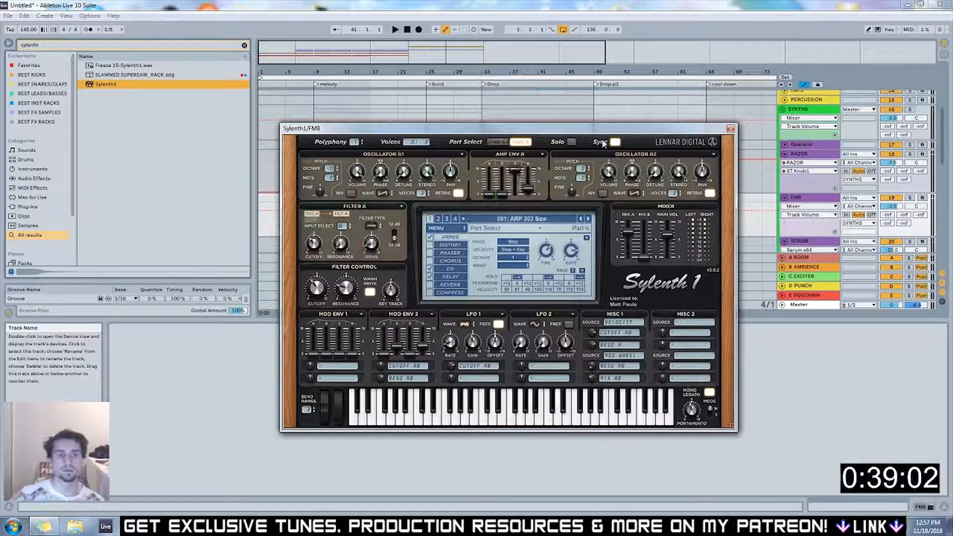
left_click(496, 142)
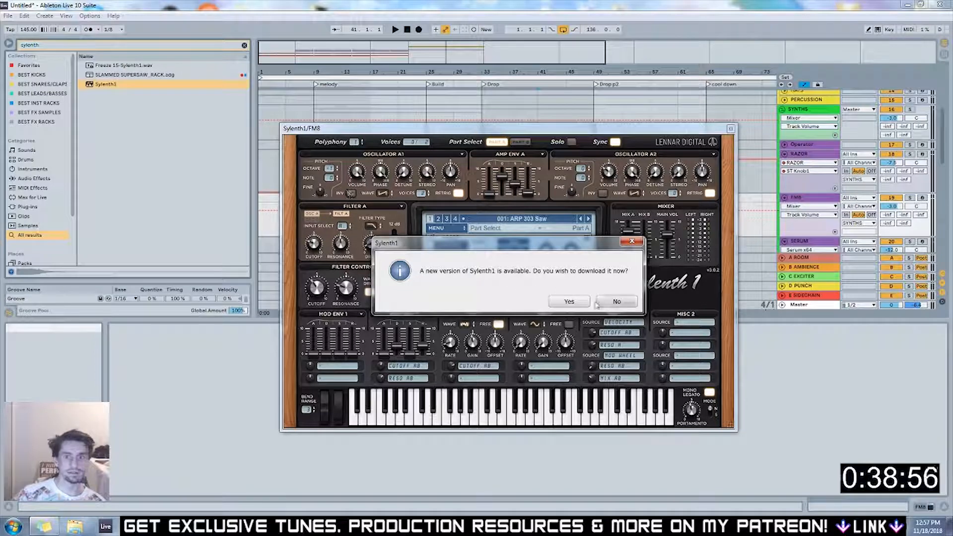
left_click(617, 302)
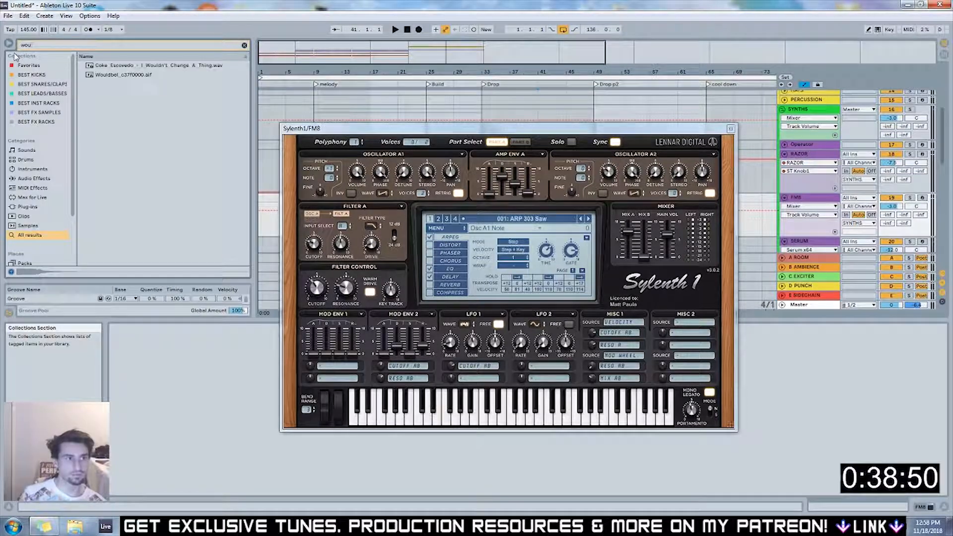
Search the browser for "wave ima" and add the S1 Imager Stereo effect to the FM8 track
key("BackSpace")
key("BackSpace")
type("a")
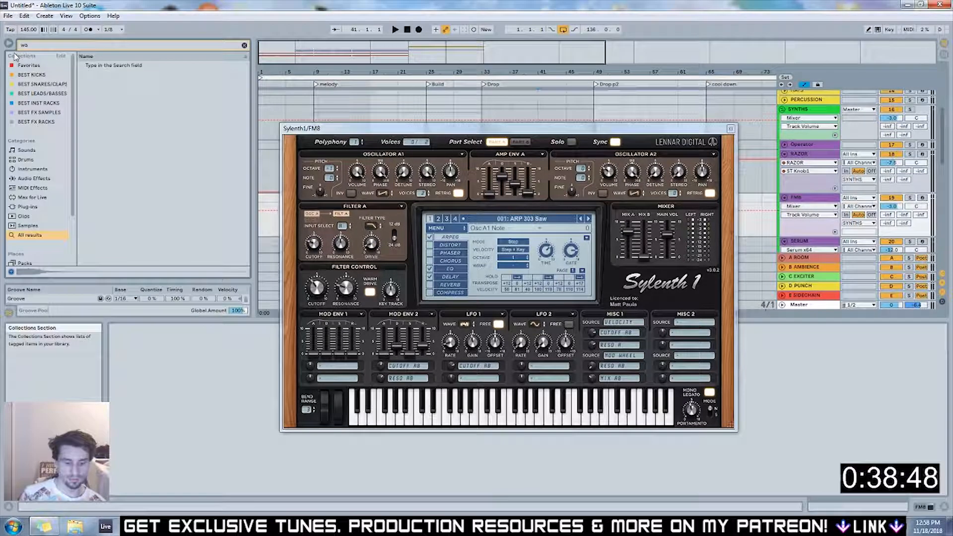
type("ve ima")
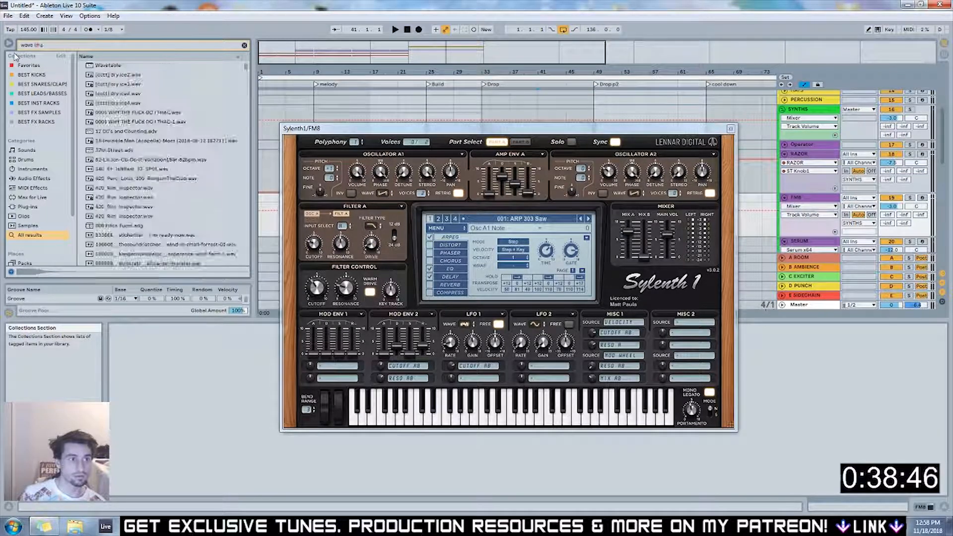
left_click(116, 74)
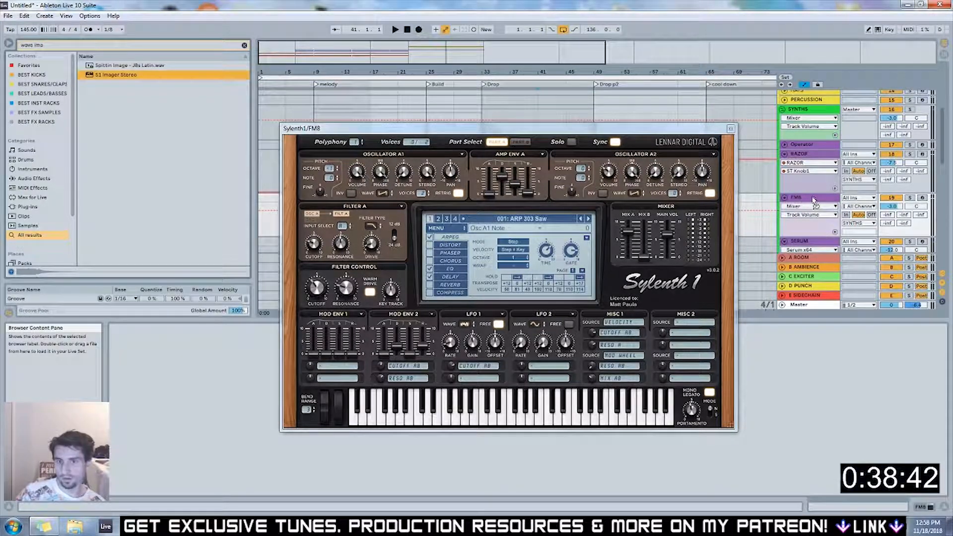
left_click_drag(804, 205, 805, 202)
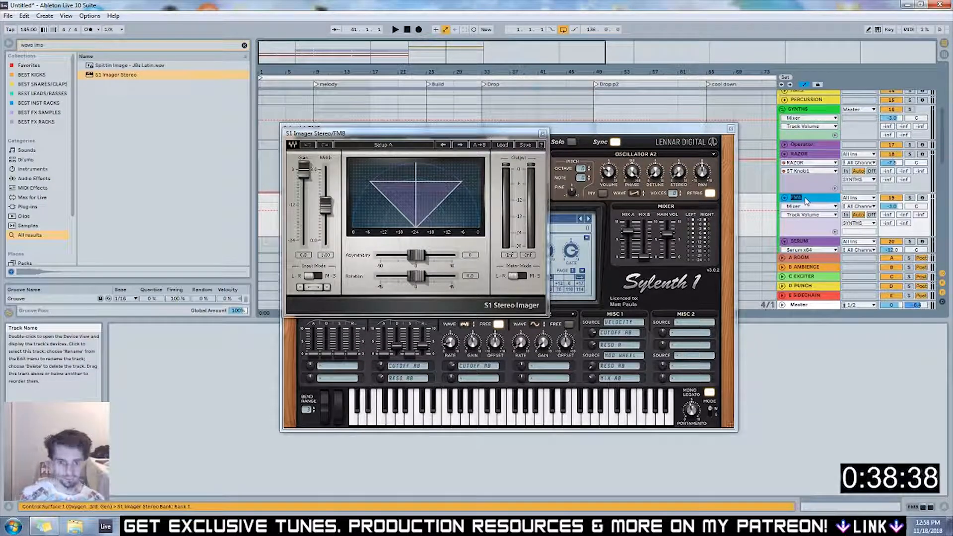
Rename the FM8 track "Syleth layer" and narrow the S1 Imager's width to about 0.3
type("en")
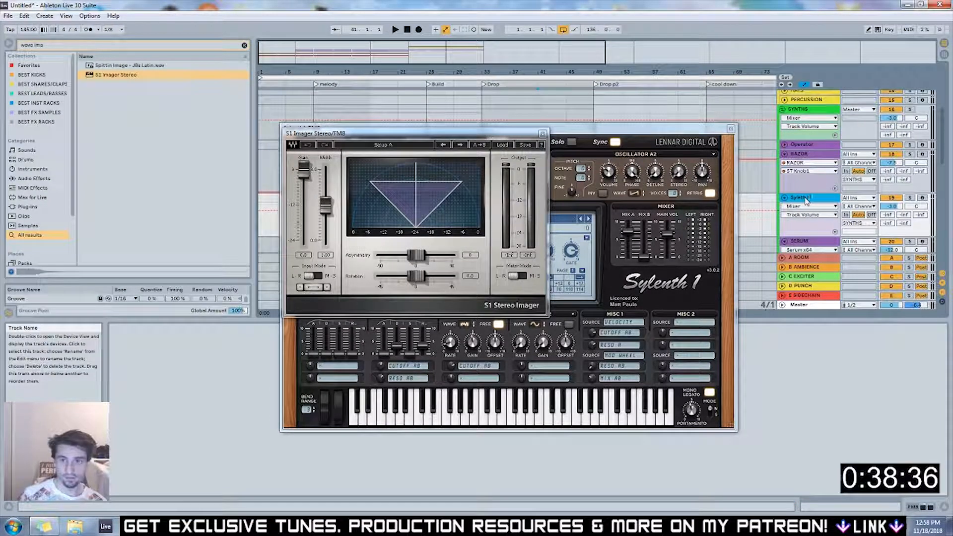
type("th layer")
key("Return")
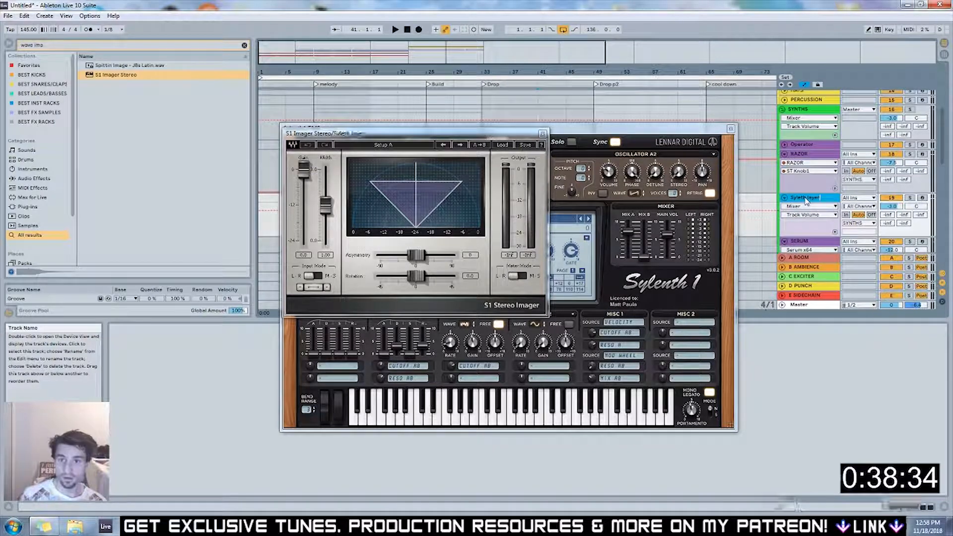
left_click_drag(315, 205, 326, 227)
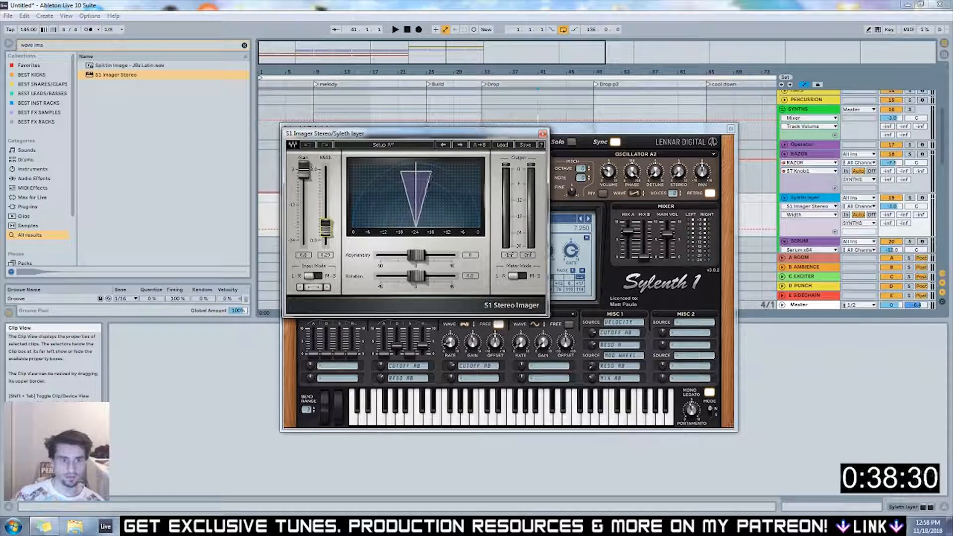
left_click(542, 134)
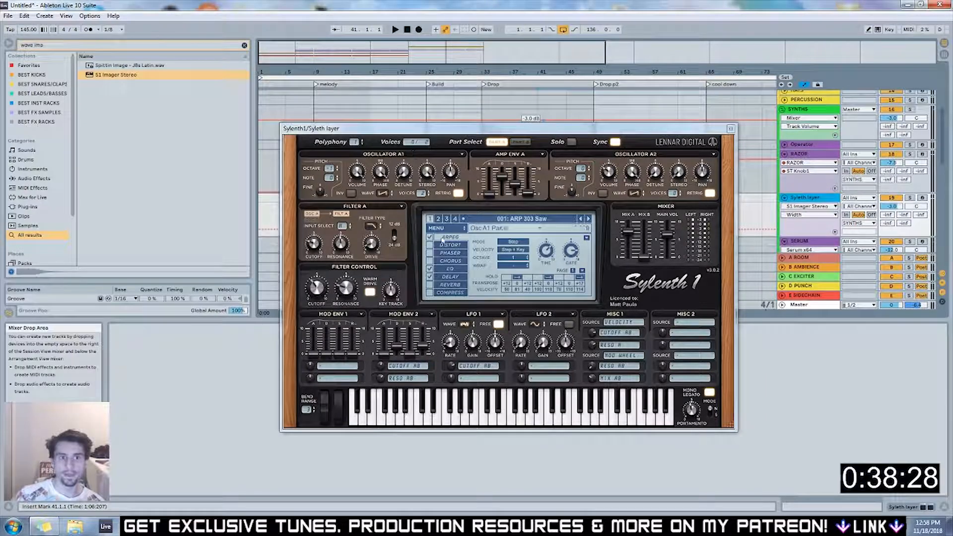
Load the preset 041: LD Bandisto in Sylenth1, start playback, and close the synth window
left_click(503, 219)
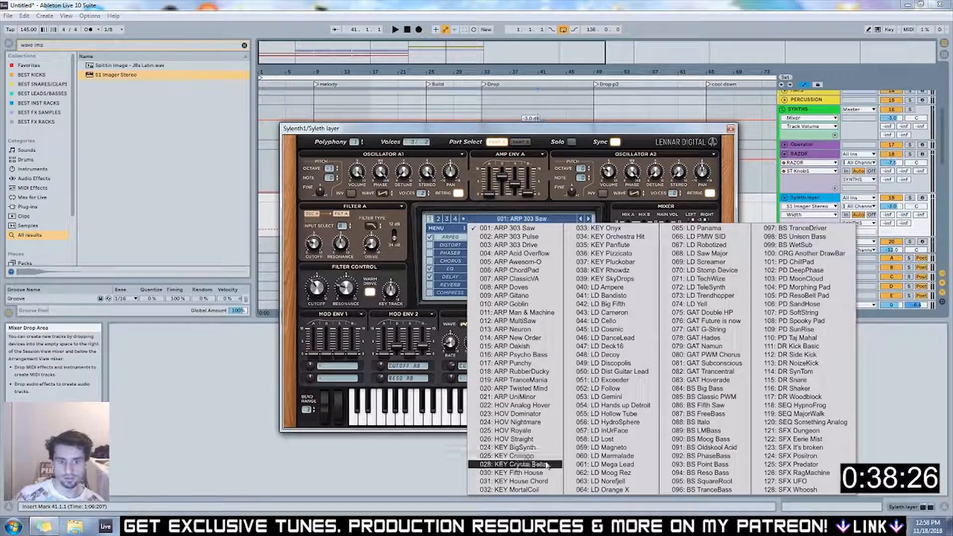
left_click(613, 296)
key("space")
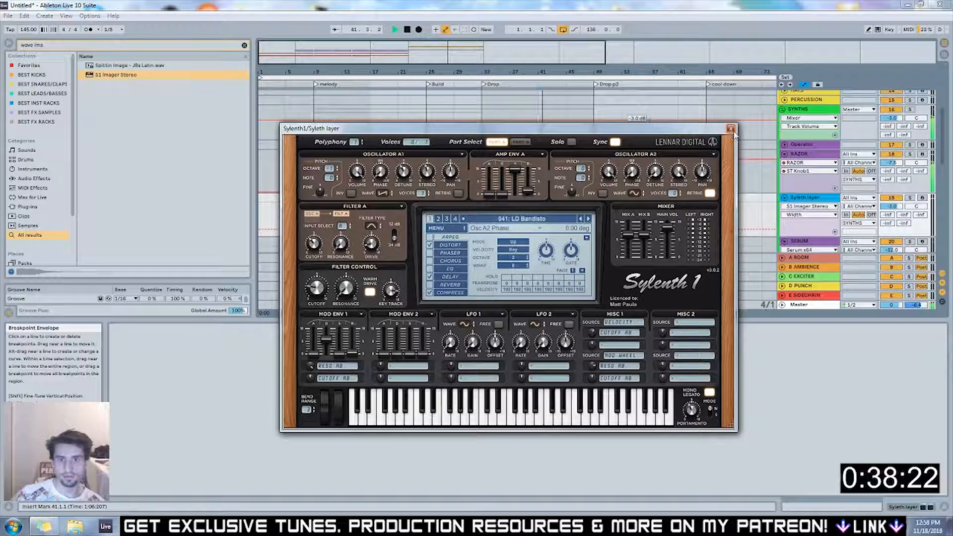
left_click(729, 129)
Copy the four RAZOR clips in the Drop onto the Syleth layer track at the same position
left_click(517, 157)
left_click(580, 158, "shift")
left_click_drag(570, 164, 574, 202)
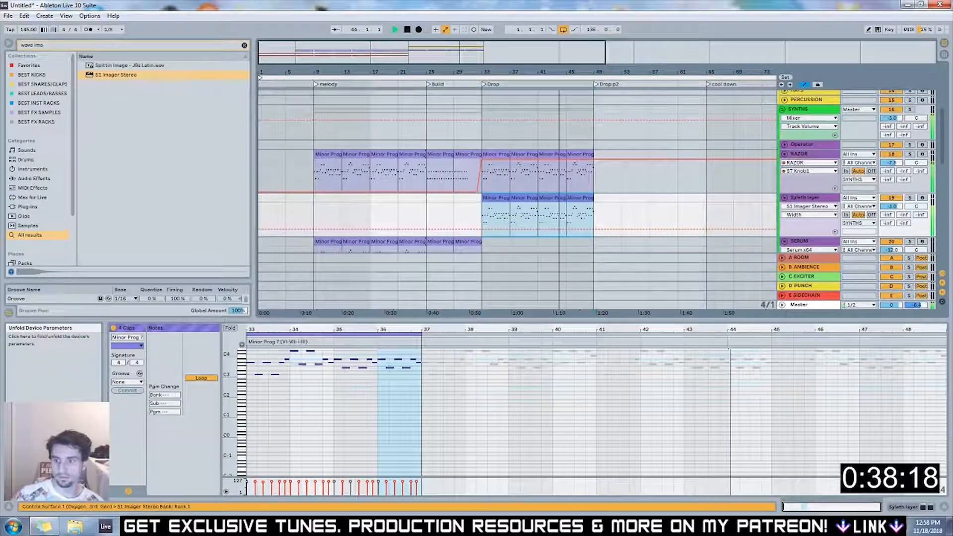
Reopen the Sylenth1 window and audition presets during playback of the Drop, advancing to 046: LD DanceLead
key("ctrl+alt+p")
key("space")
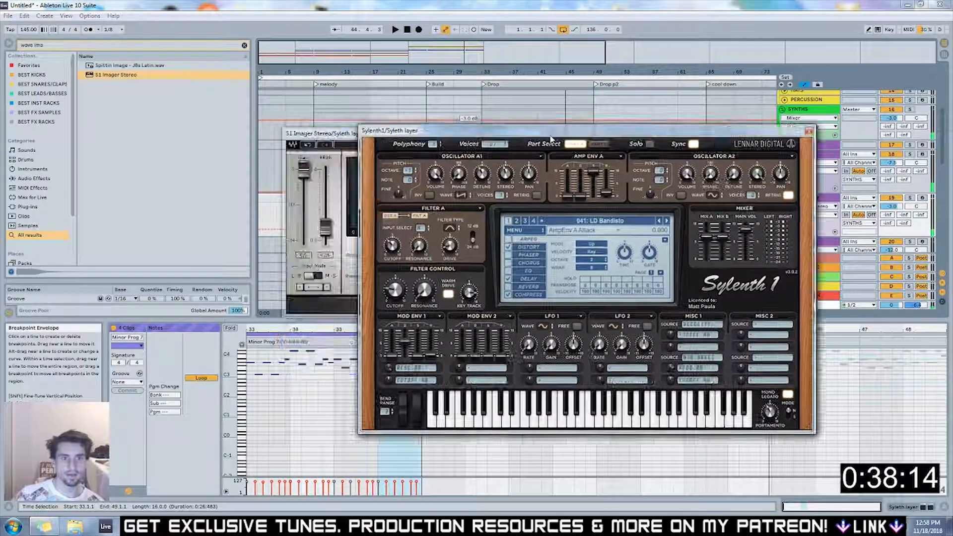
left_click(667, 221)
key("space")
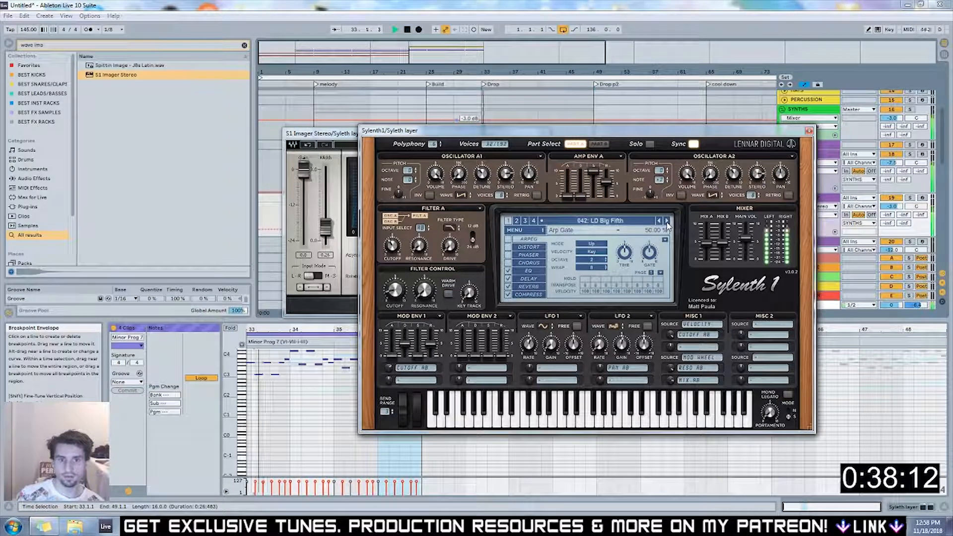
left_click(667, 221)
left_click(667, 221)
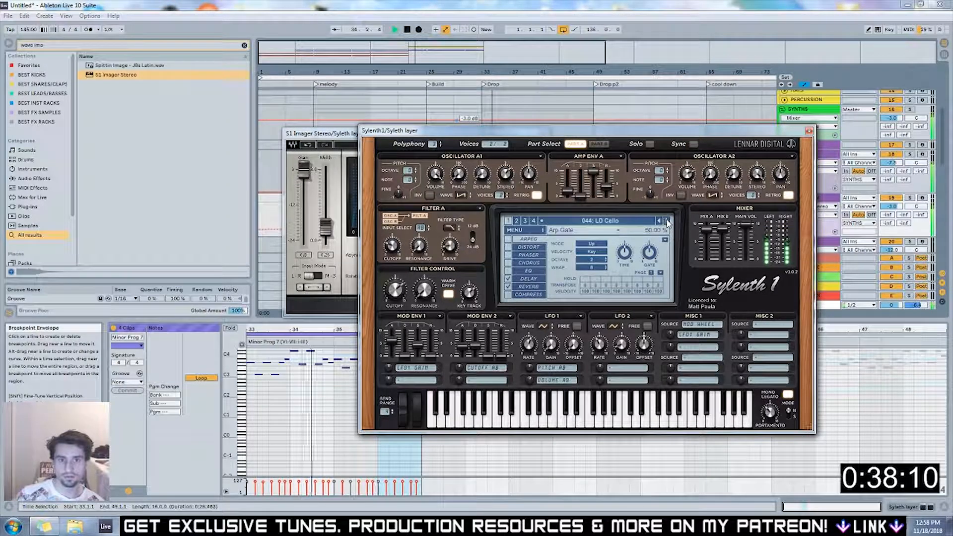
left_click(667, 221)
left_click(667, 221)
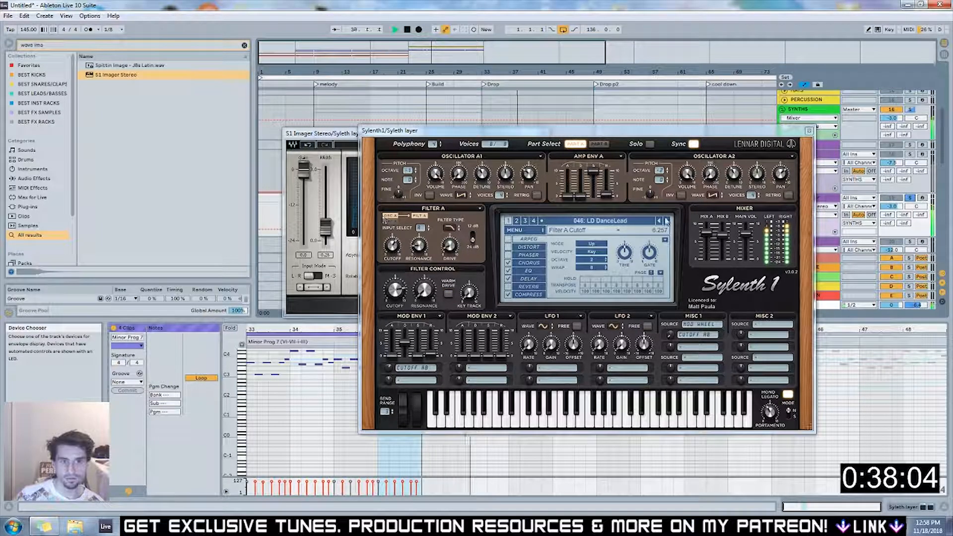
Advance Sylenth1 to preset 049: LD Discopolis, unsolo the Syleth layer track, and close the Sylenth1 and S1 Imager windows
left_click(667, 221)
left_click(667, 221)
left_click(666, 221)
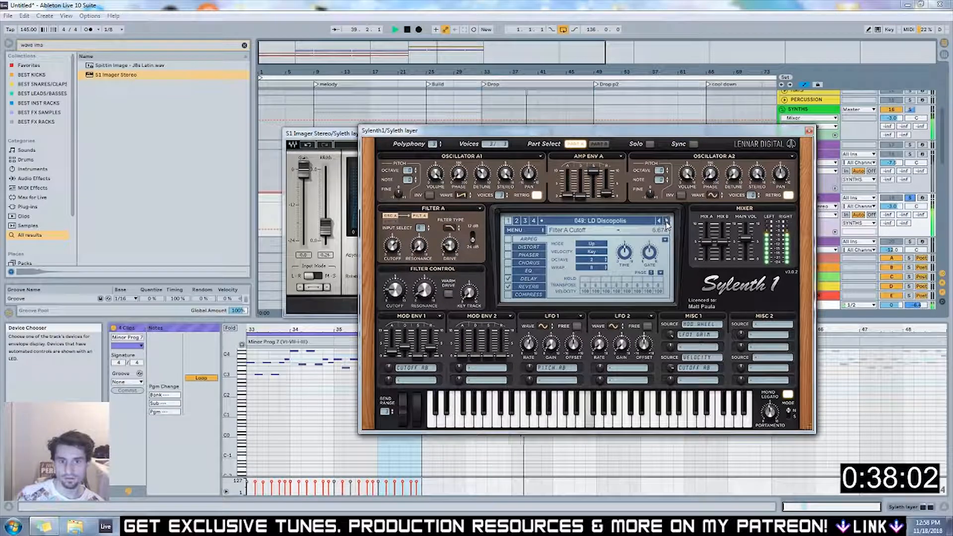
left_click(910, 198)
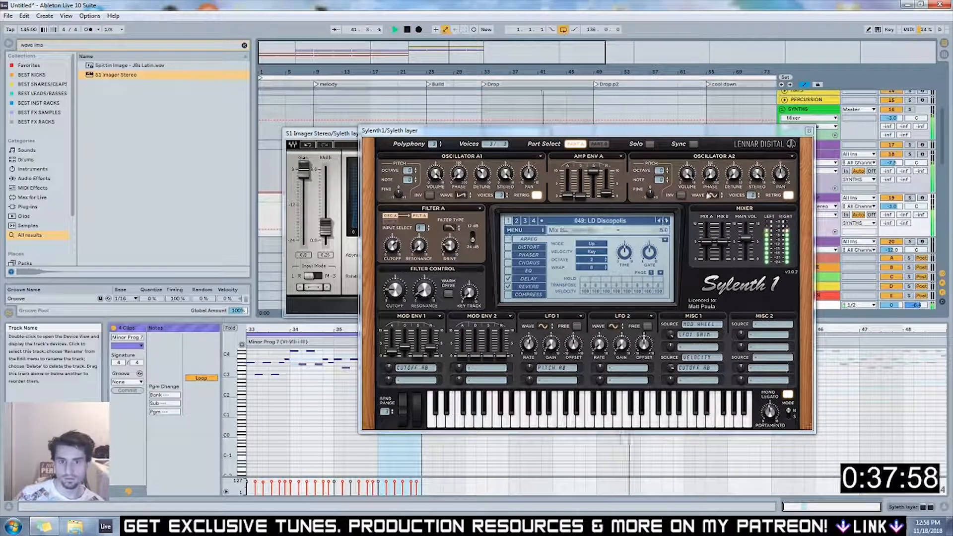
left_click(809, 130)
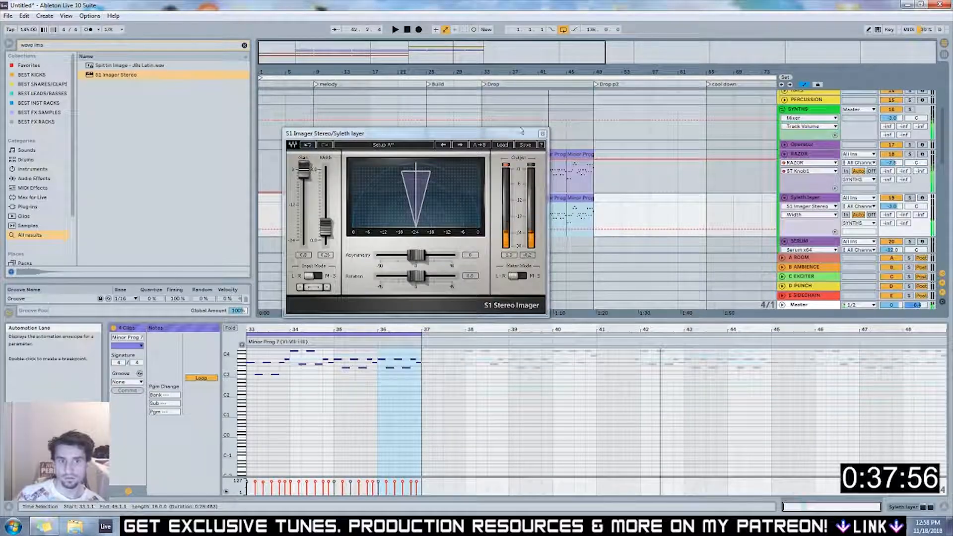
left_click(543, 135)
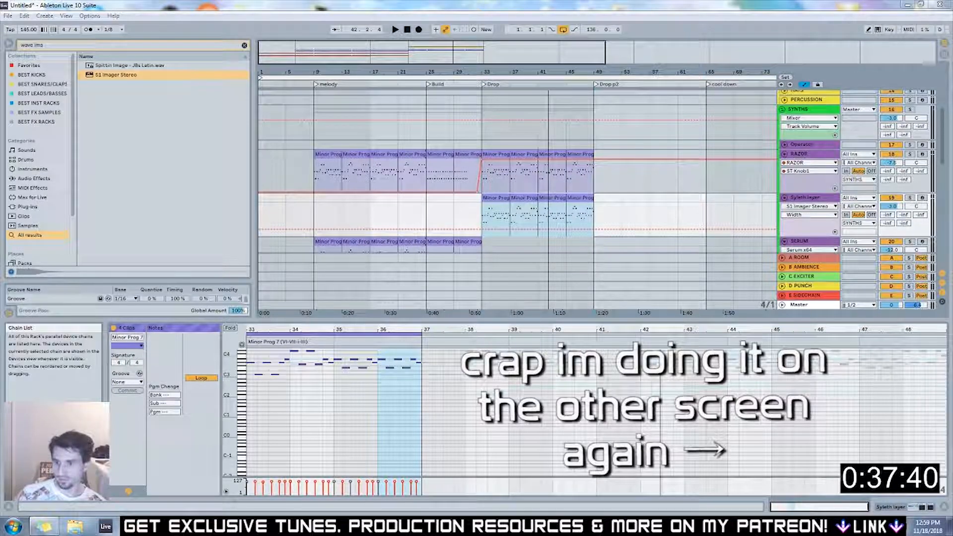
Reopen Sylenth1 on the Syleth layer track, return to preset 046: LD DanceLead, and start playback of the Drop
key("ctrl+alt+p")
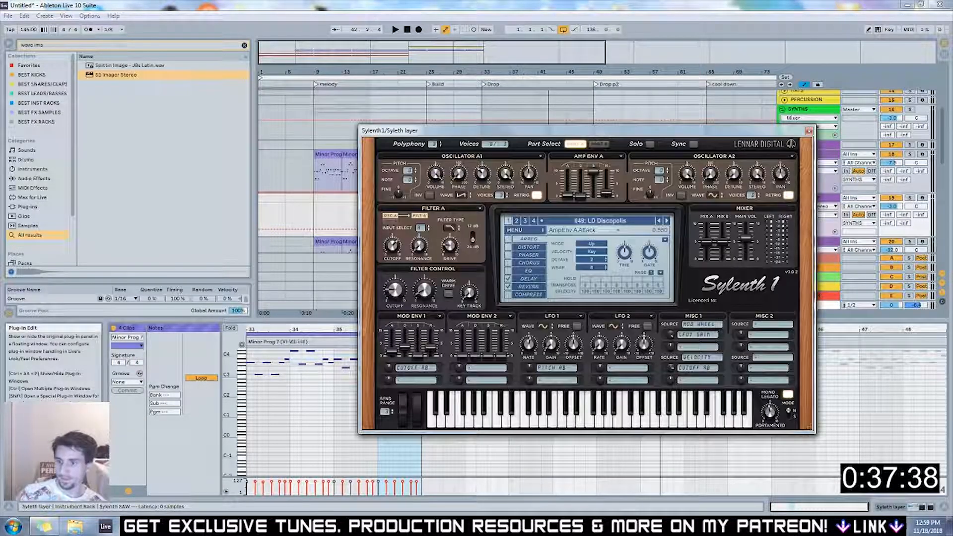
left_click(658, 221)
left_click(659, 221)
left_click(659, 221)
key("space")
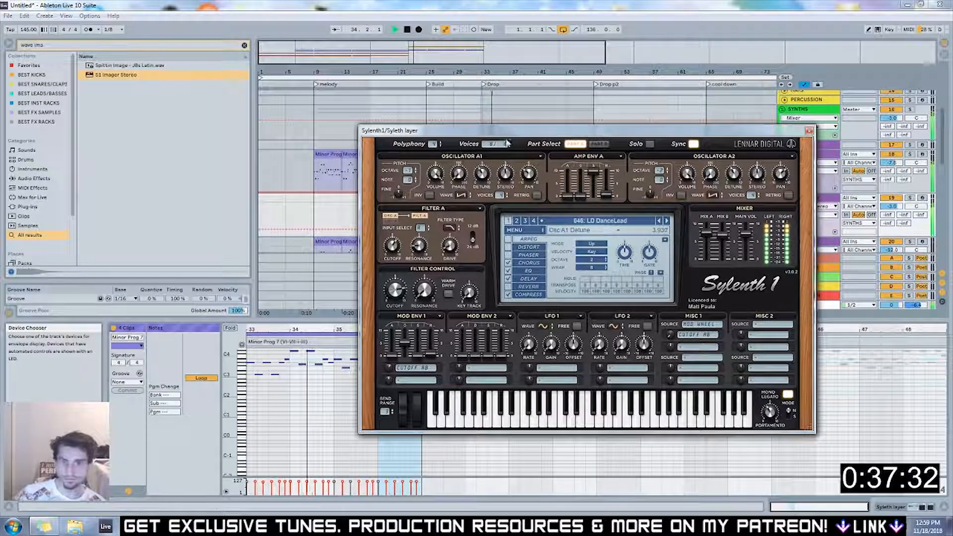
Adjust oscillator A2's octave in Sylenth1, check Part B during playback, and close the synth window on Part A
left_click(665, 170)
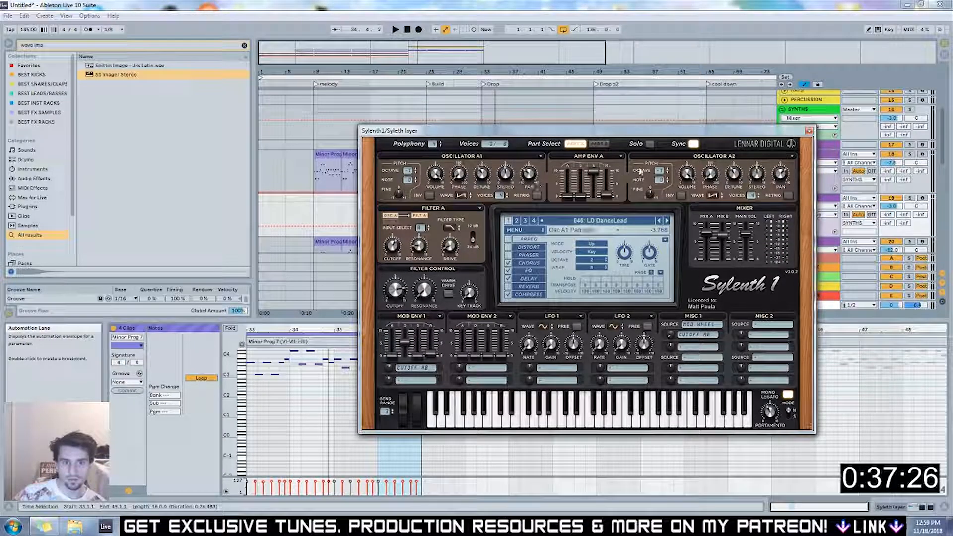
left_click(597, 144)
key("space")
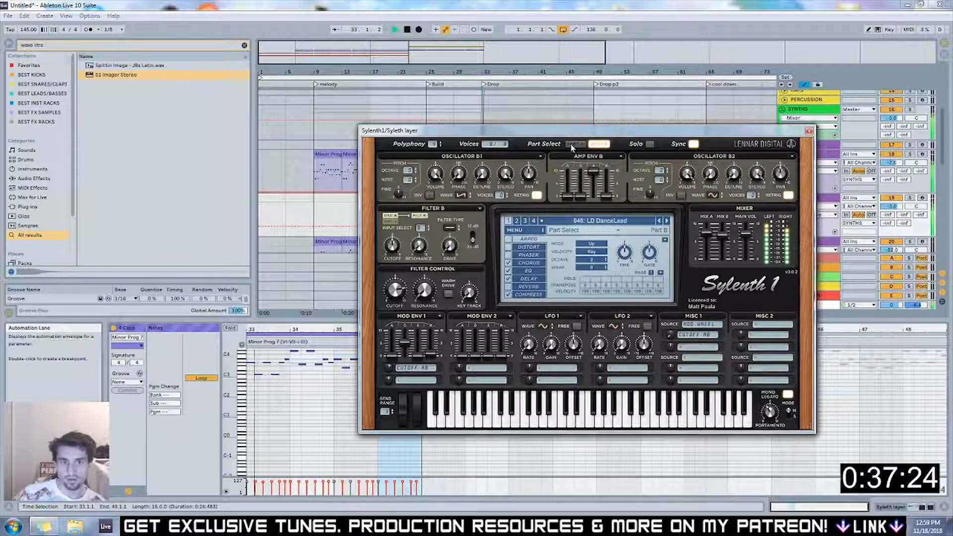
left_click(574, 144)
left_click(809, 131)
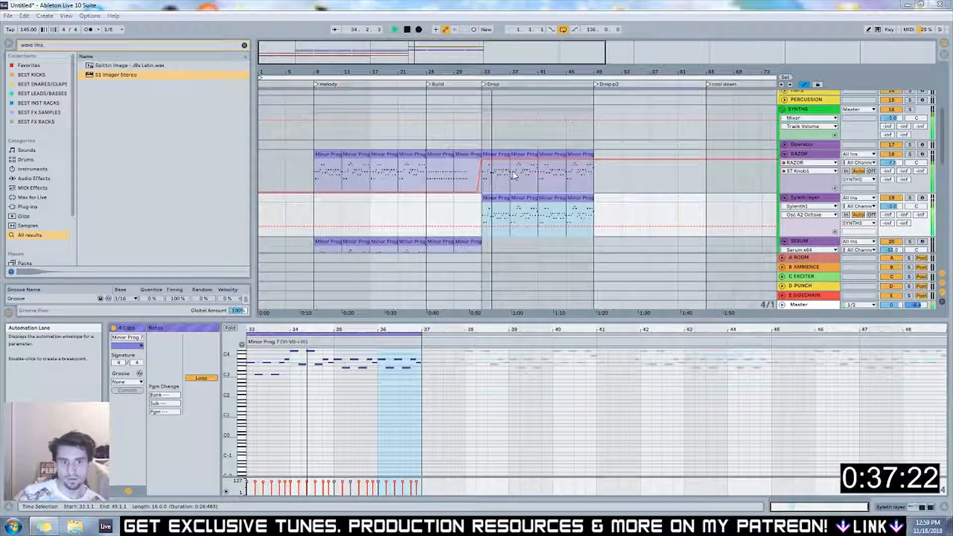
Review the synth tracks in the Drop during playback, select the first Syleth layer clip, and stop playback
left_click(484, 122)
scroll(511, 179, "down", 4)
scroll(511, 180, "up", 3)
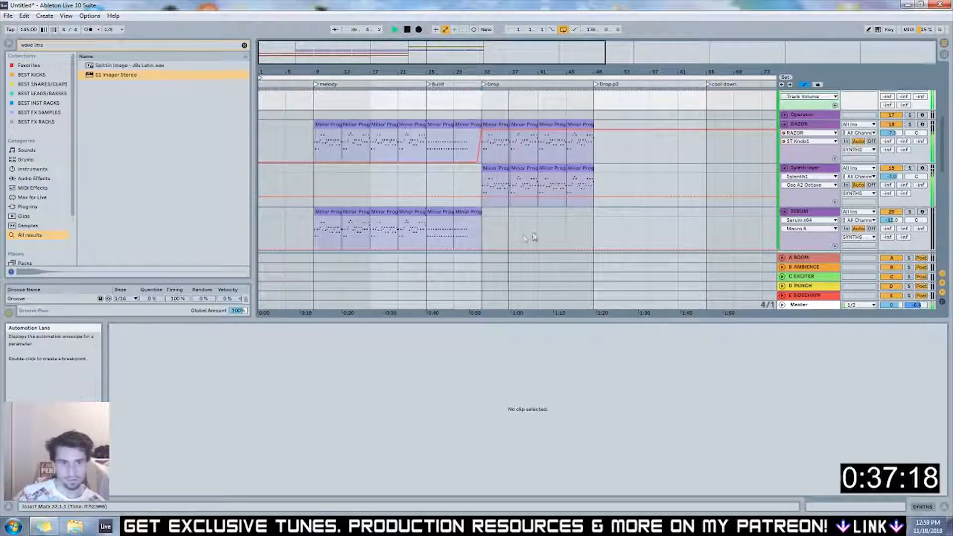
left_click(480, 187)
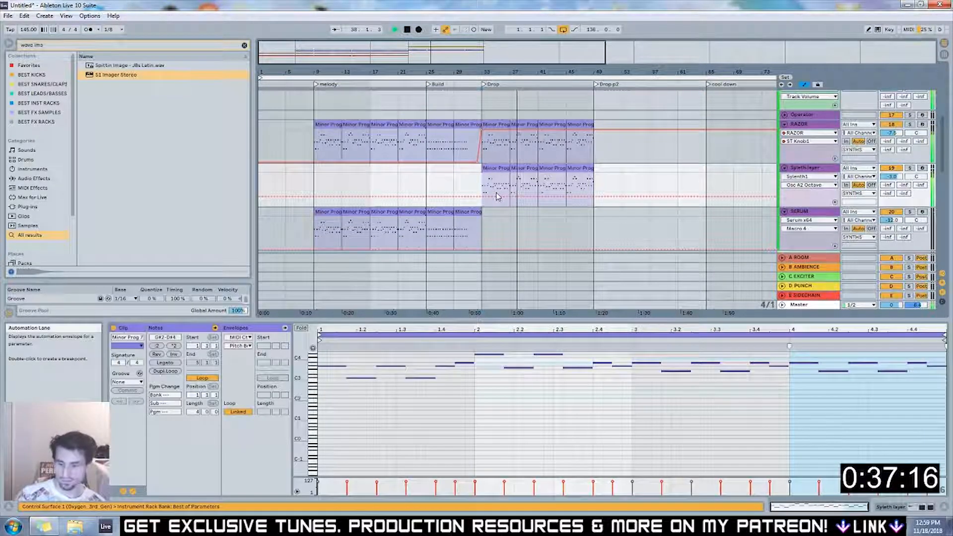
scroll(498, 196, "up", 4)
mouse_move(427, 51)
left_mouse_down()
mouse_move(427, 36)
mouse_move(422, 42)
left_mouse_up()
key("space")
Set the arrangement grid to 2/1 and shorten the Spire bass clip in the Build so that it ends at bar 31
left_click_drag(549, 87, 550, 79)
scroll(496, 185, "down", 8)
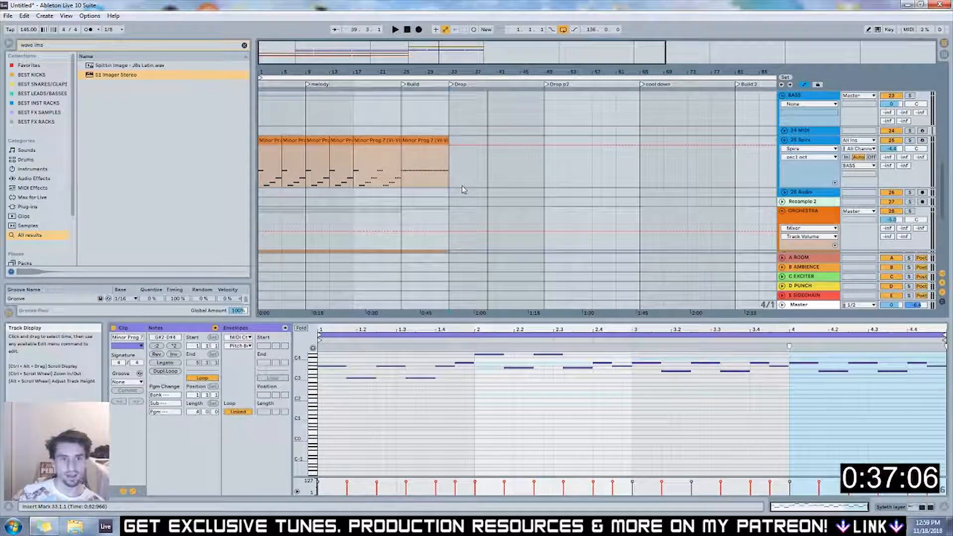
right_click(420, 128)
left_click(476, 196)
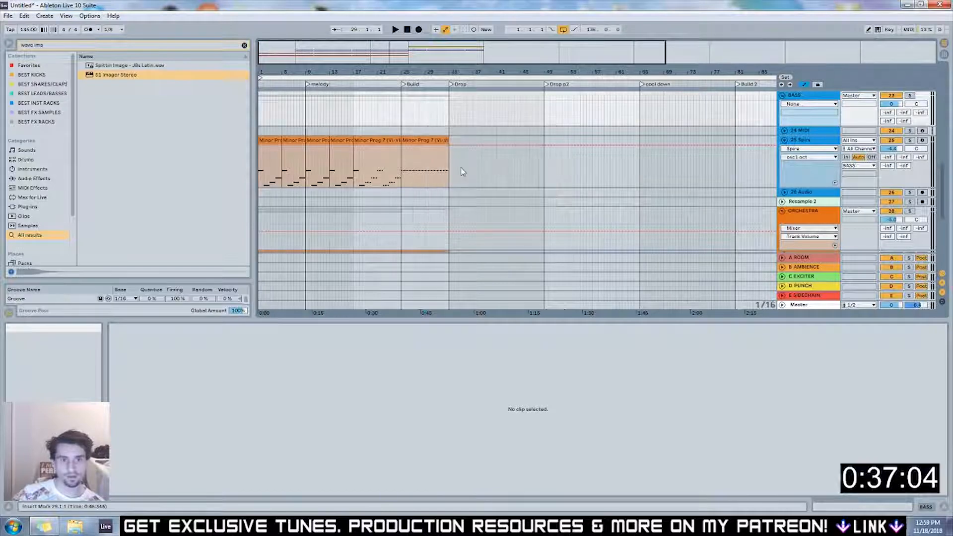
left_click(433, 141)
left_click_drag(434, 140, 433, 141)
key("ctrl+5")
left_click_drag(434, 145, 425, 142)
key("space")
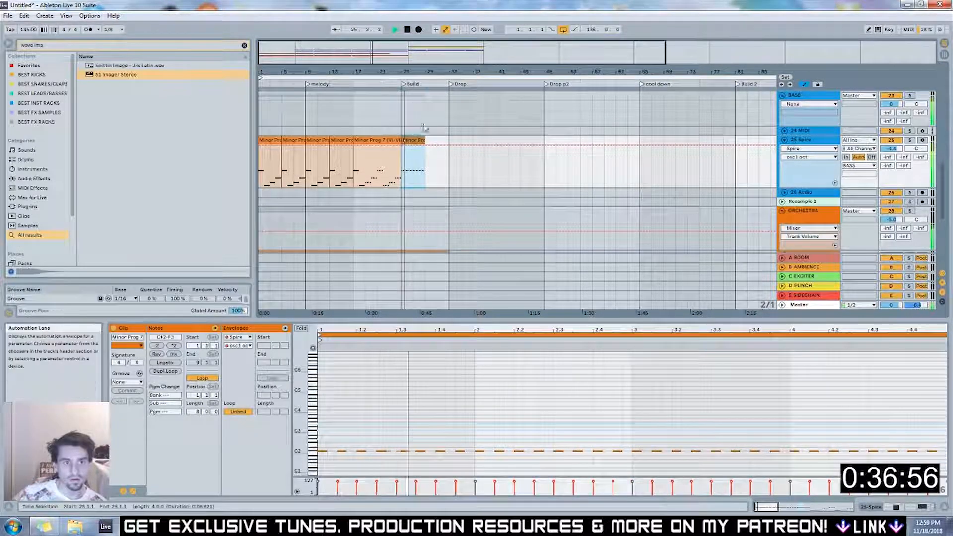
left_click_drag(423, 140, 436, 141)
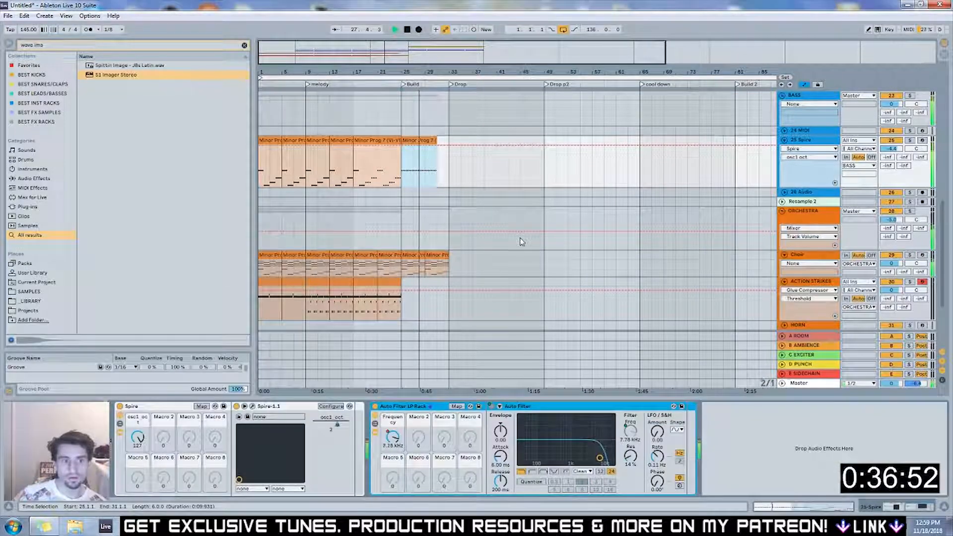
Search the browser for "hp", add Auto Filter HP Rack.adg after the Spire track's Auto Filter LP Rack, and set its frequency to 26 Hz
key("ctrl+f")
type("hp")
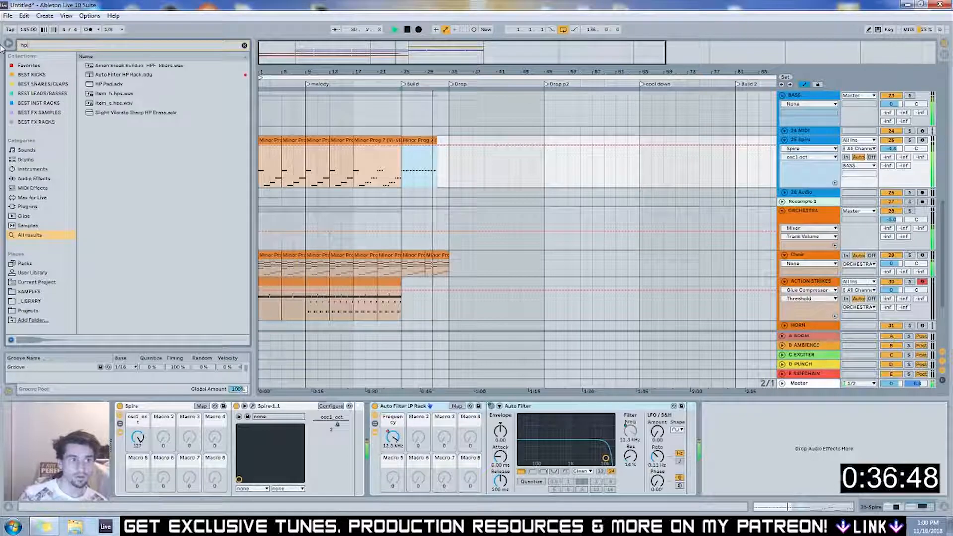
left_click(106, 76)
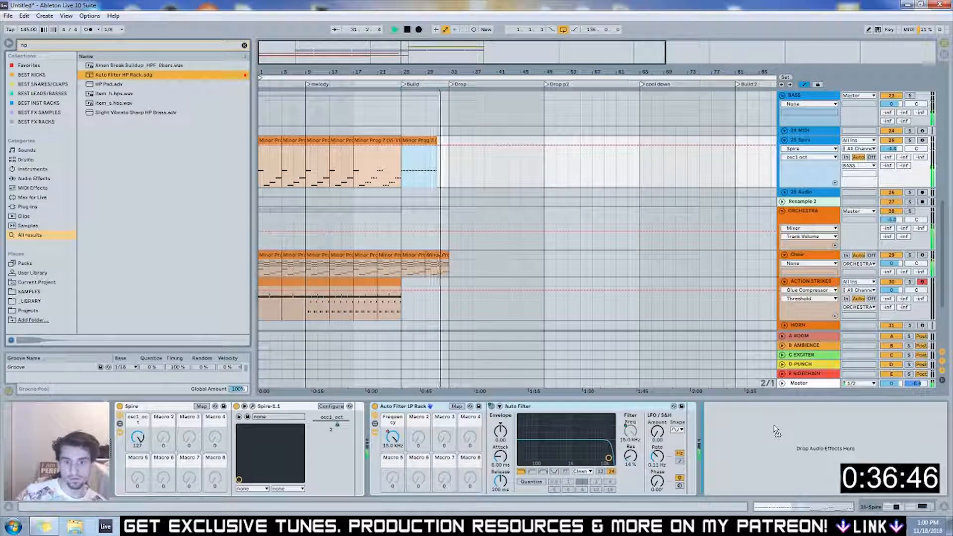
left_click_drag(781, 420, 783, 426)
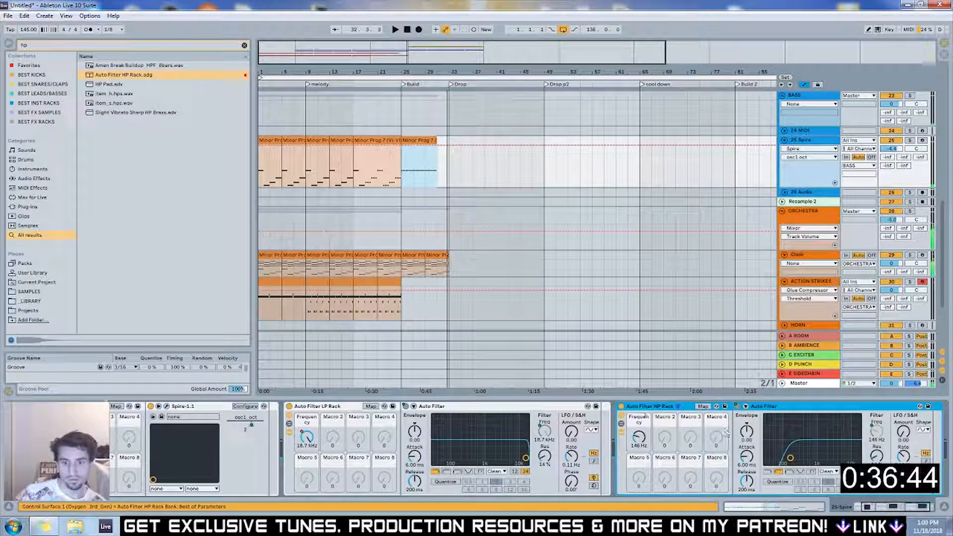
left_click_drag(644, 443, 643, 476)
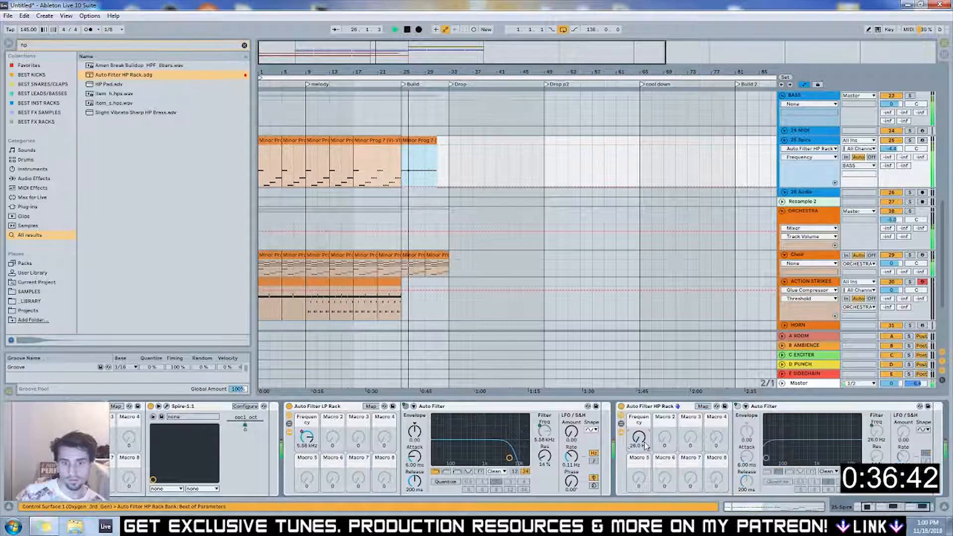
Automate the Spire track's high-pass frequency to rise through the Build from bar 25 to about 5.67 kHz at bar 31
left_click(401, 187)
key("space")
left_click_drag(437, 187, 437, 150)
key("space")
left_click_drag(437, 151, 437, 148)
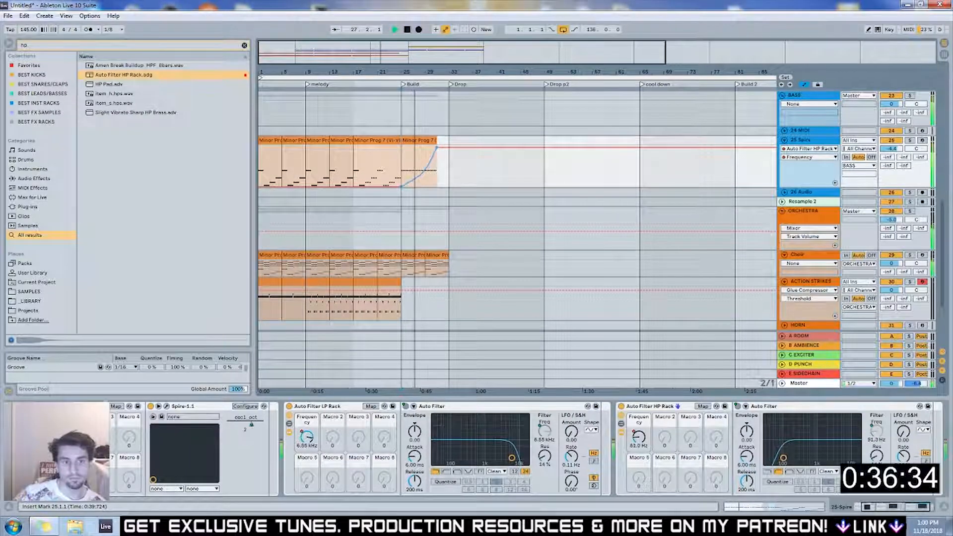
left_click_drag(440, 154, 437, 153)
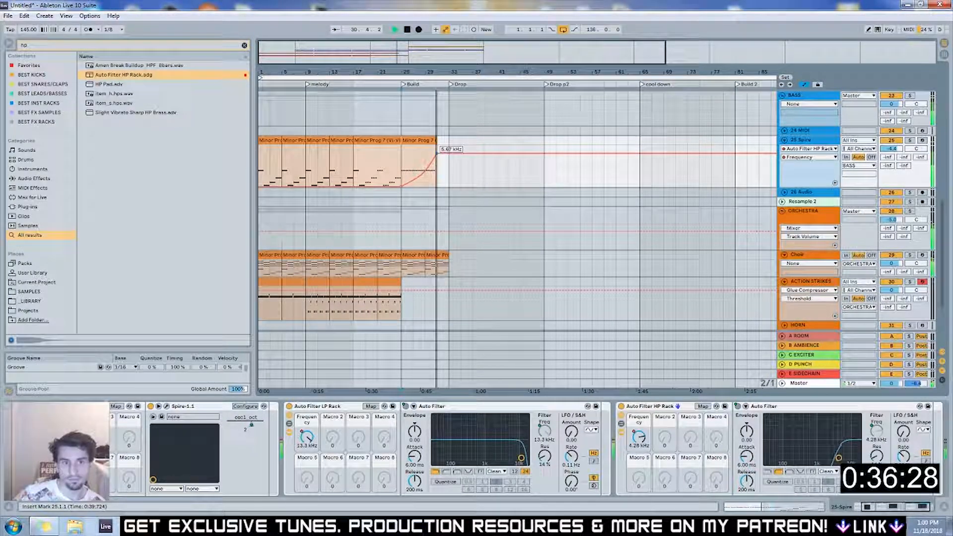
Open the Choir track's last Build clip, stop playback, clear the clip selection, and reduce the height of the clip view
double_click(444, 268)
key("space")
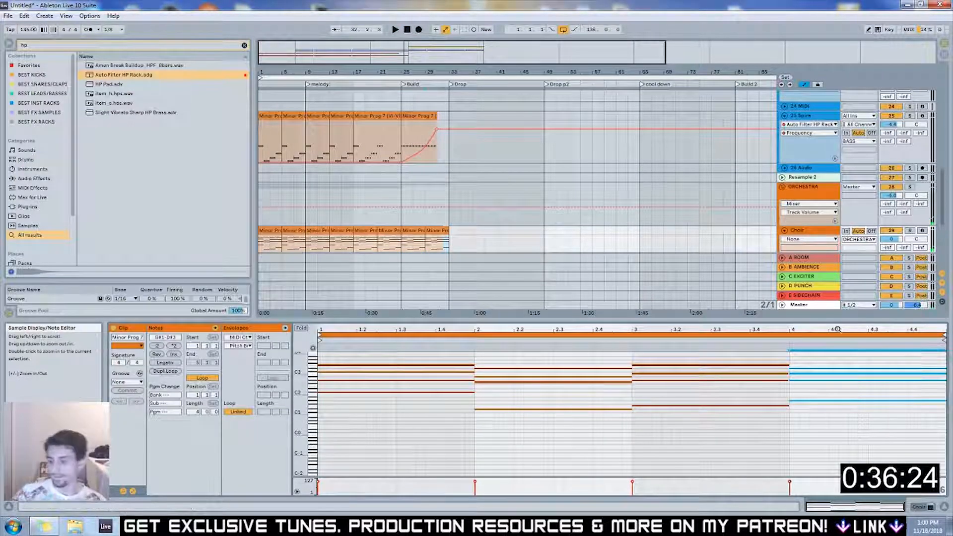
left_click(751, 248)
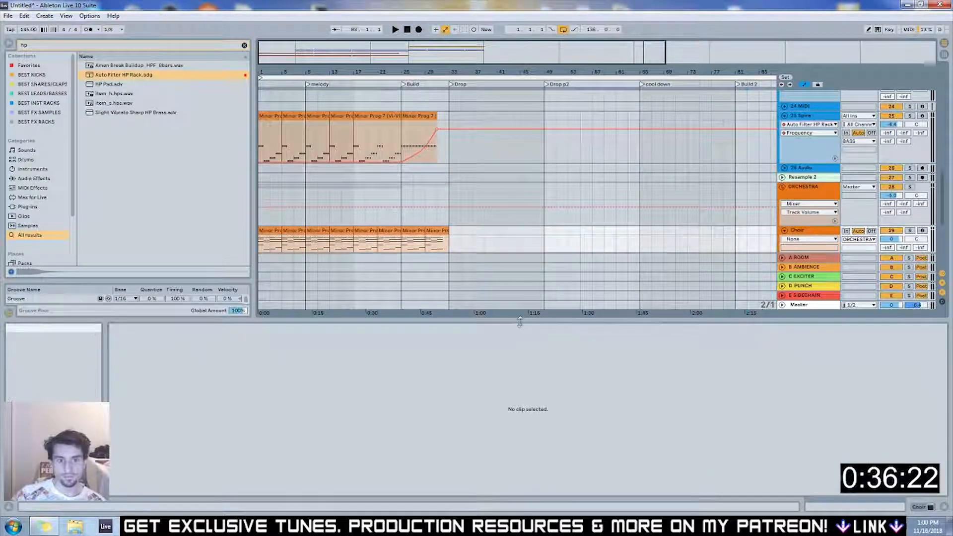
left_click_drag(524, 322, 524, 340)
Play the transition from the Build into the Drop and examine the RAZOR and Syleth layer clips there
scroll(442, 174, "up", 2)
left_click(442, 89)
scroll(496, 149, "down", 6)
scroll(539, 159, "up", 2)
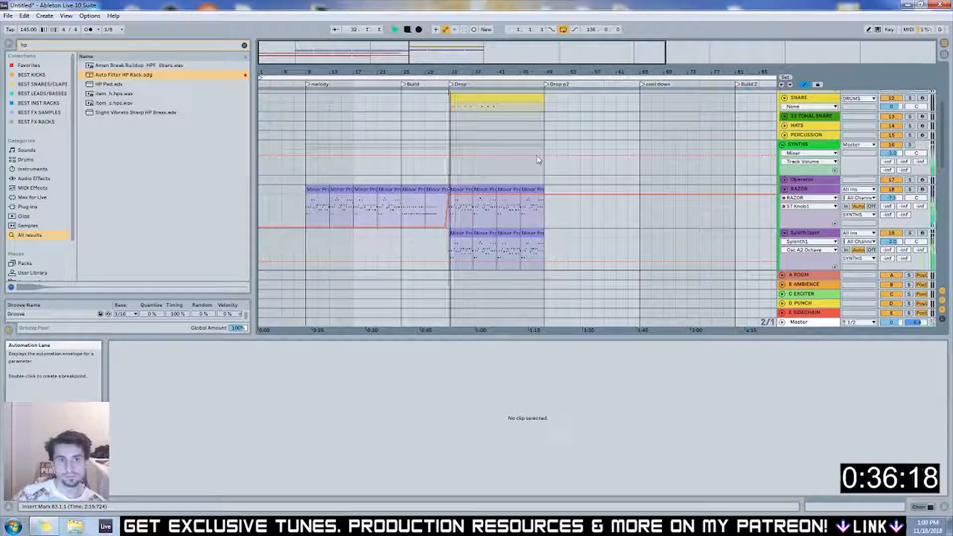
scroll(539, 159, "down", 2)
left_click(462, 205)
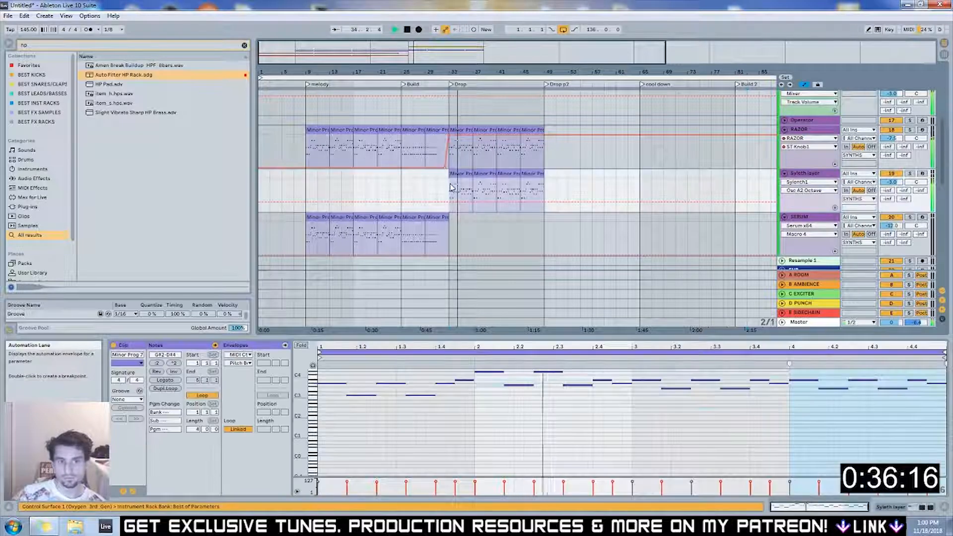
scroll(455, 202, "up", 1)
scroll(455, 203, "down", 1)
scroll(455, 203, "up", 2)
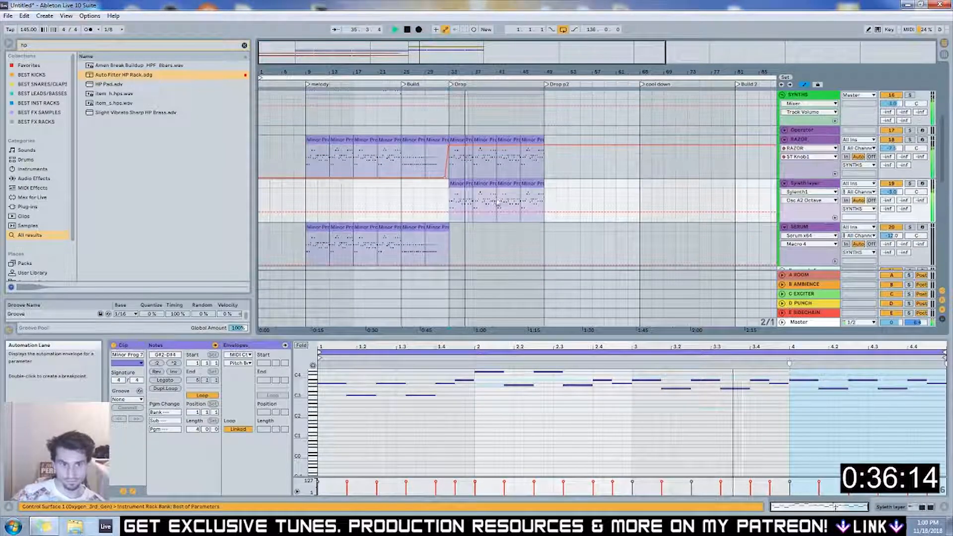
Move the eight RAZOR and Syleth layer clips from the Drop to the start of Drop p2 at bar 49 and stop playback
left_click(459, 139)
left_click(529, 184, "shift")
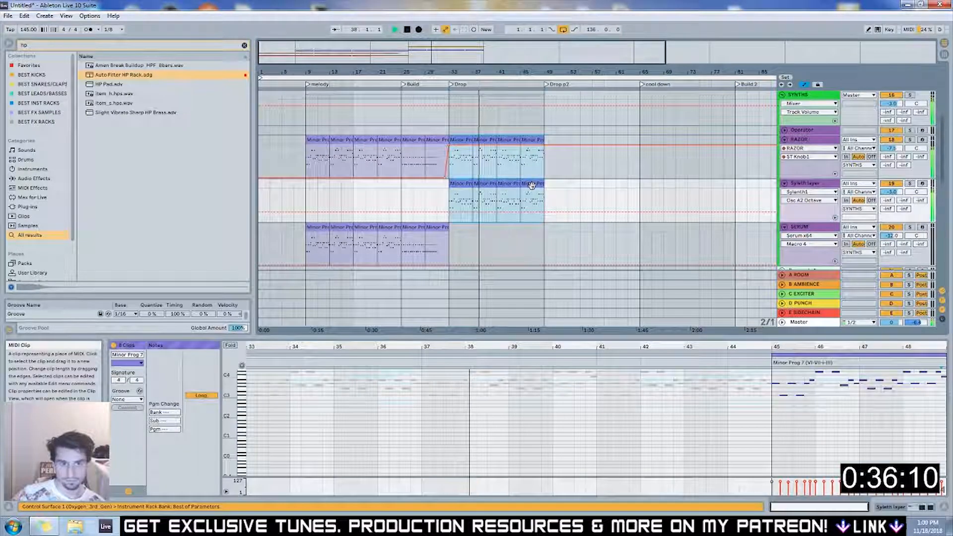
left_click_drag(529, 185, 623, 184)
key("space")
Copy the RAZOR and Syleth layer clips from Drop p2 to the start of Drop 2 p2
scroll(474, 206, "down", 3)
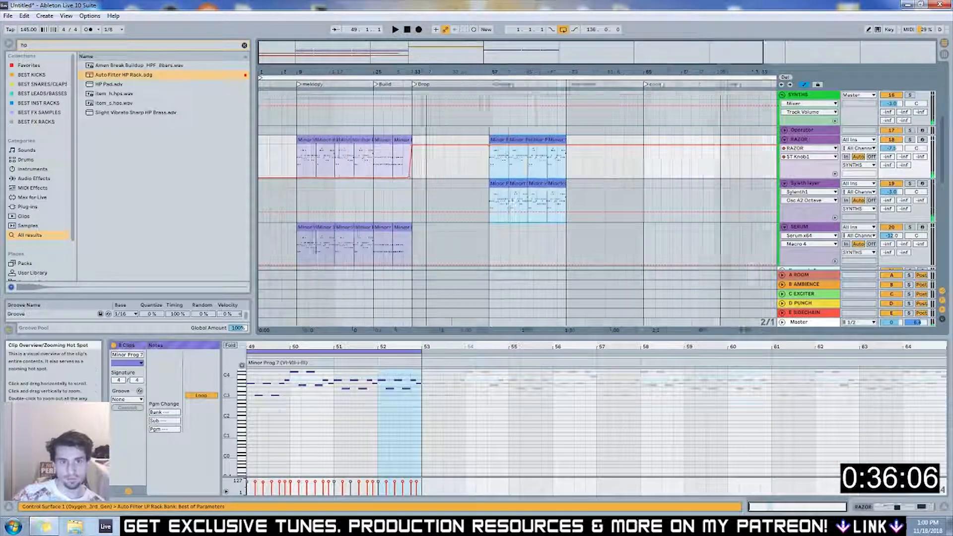
scroll(475, 207, "up", 3)
left_click_drag(474, 206, 750, 216)
Copy the kick and snare clips from the Drop into Drop p2 and duplicate the bar 33 clips to fill bars 41 to 49
scroll(459, 120, "up", 1)
left_click_drag(458, 120, 482, 131)
left_click(429, 148)
left_click(431, 165)
scroll(422, 119, "down", 1)
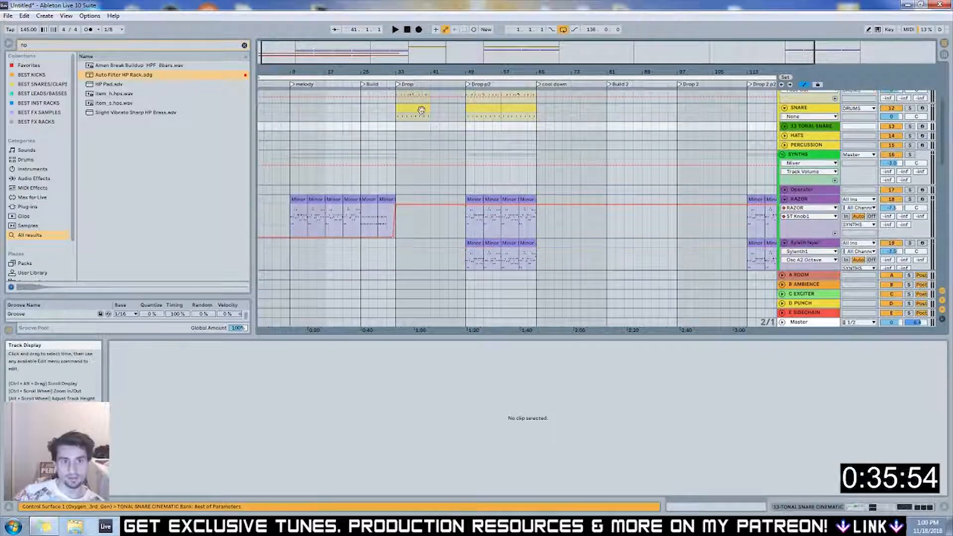
left_click(422, 134)
left_click(421, 138, "shift")
key("ctrl+d")
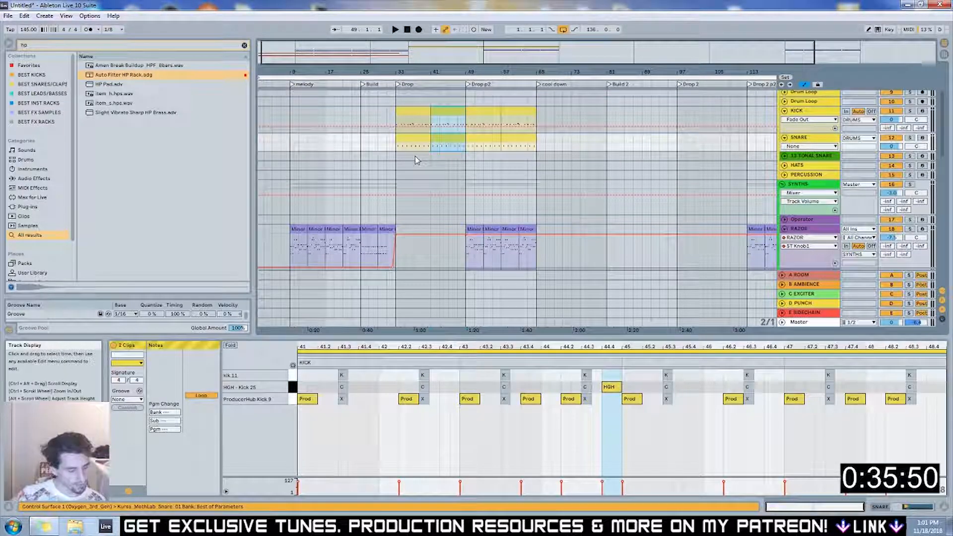
Unfold the 13-TONAL SNARE track, mark the start of the Drop on it, and arm the track for recording
scroll(414, 156, "down", 5)
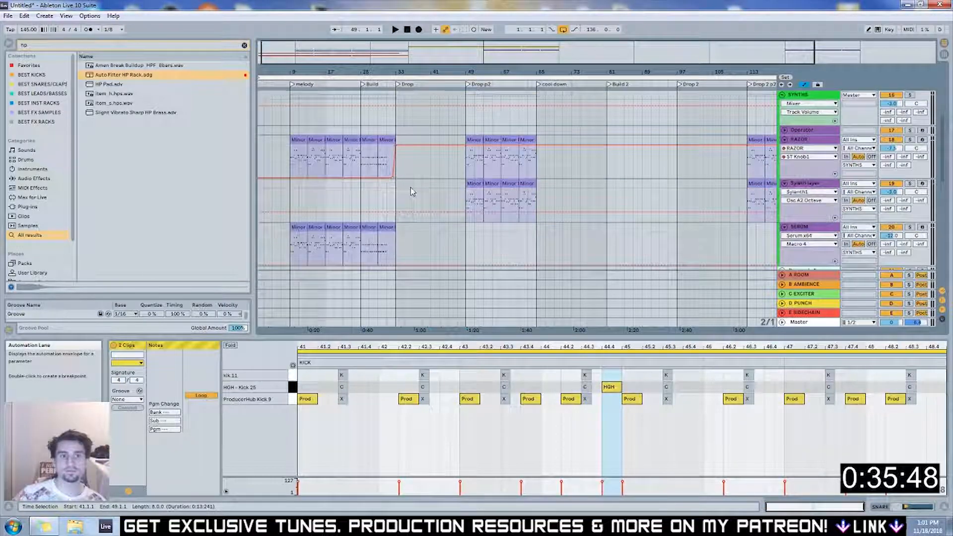
scroll(453, 185, "up", 6)
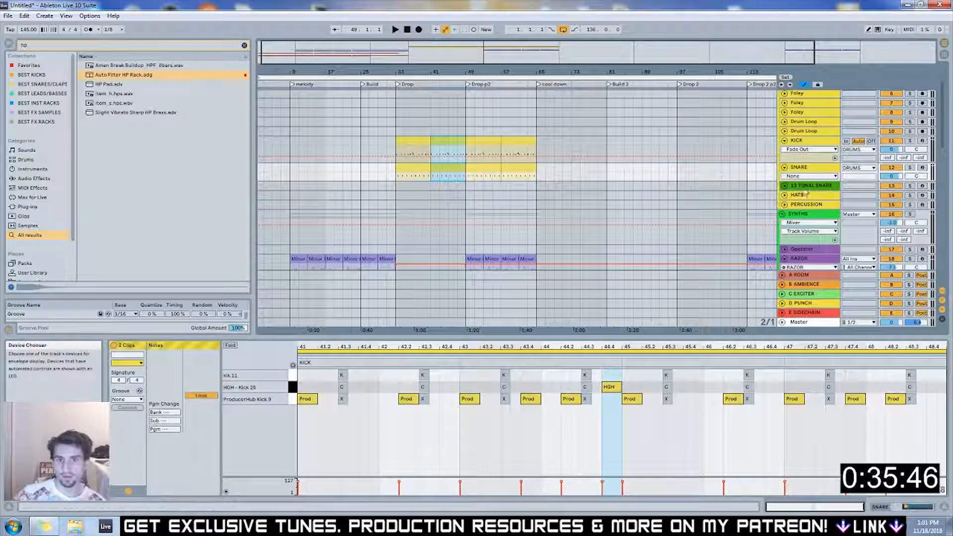
left_click(784, 187)
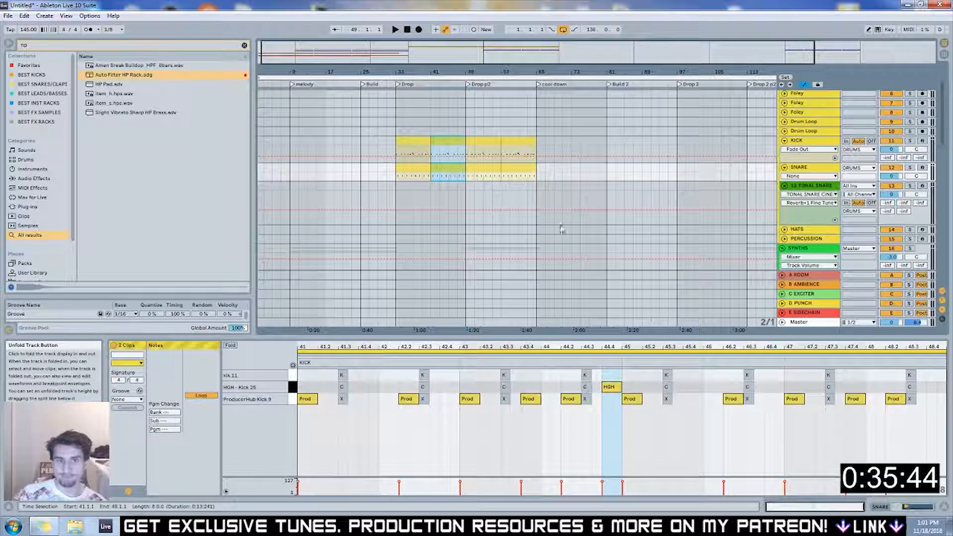
left_click(398, 197)
left_click(415, 198)
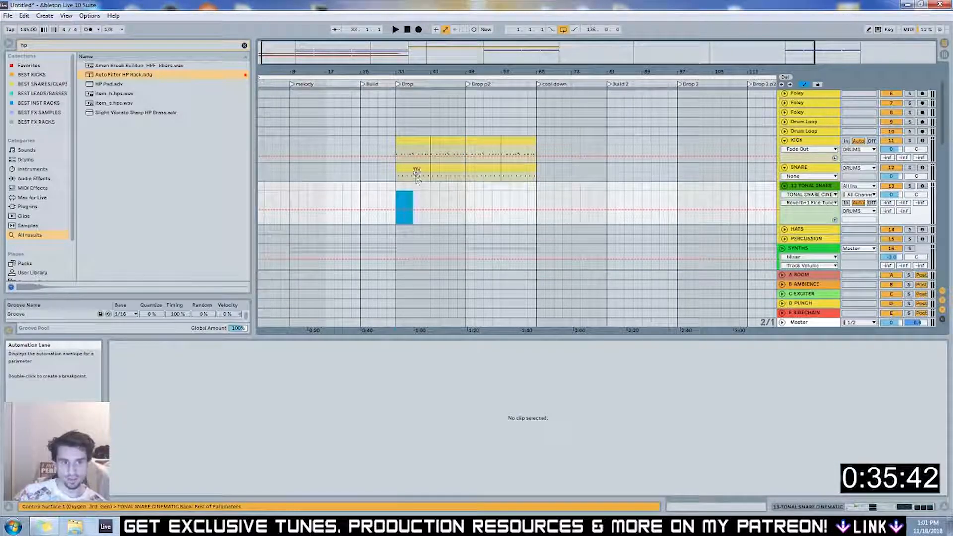
left_click(813, 187)
left_click(922, 185)
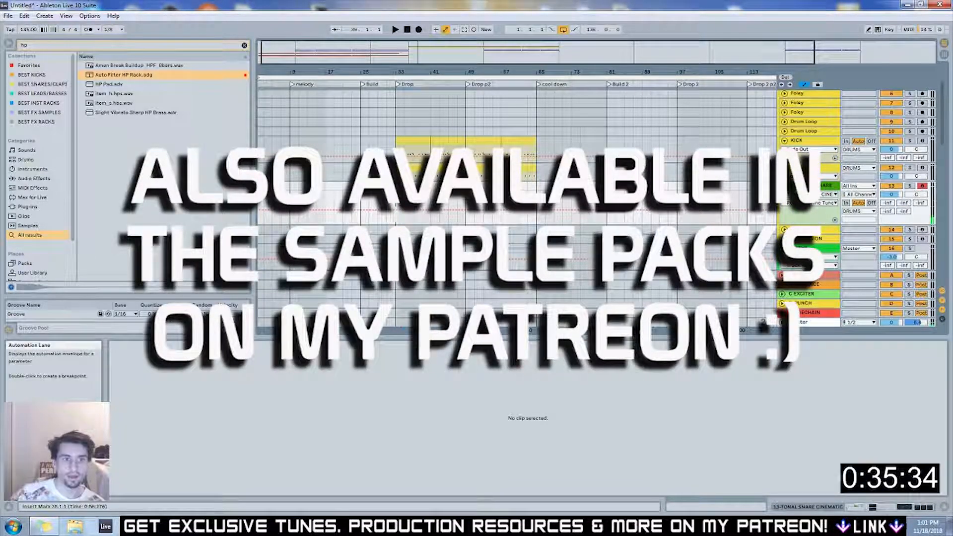
Copy the four-bar Minor Prog bass clip from the 25 Spire track to the start of the Drop on the TONAL SNARE track and audition it
left_click(410, 204)
scroll(410, 218, "down", 3)
left_click(303, 214)
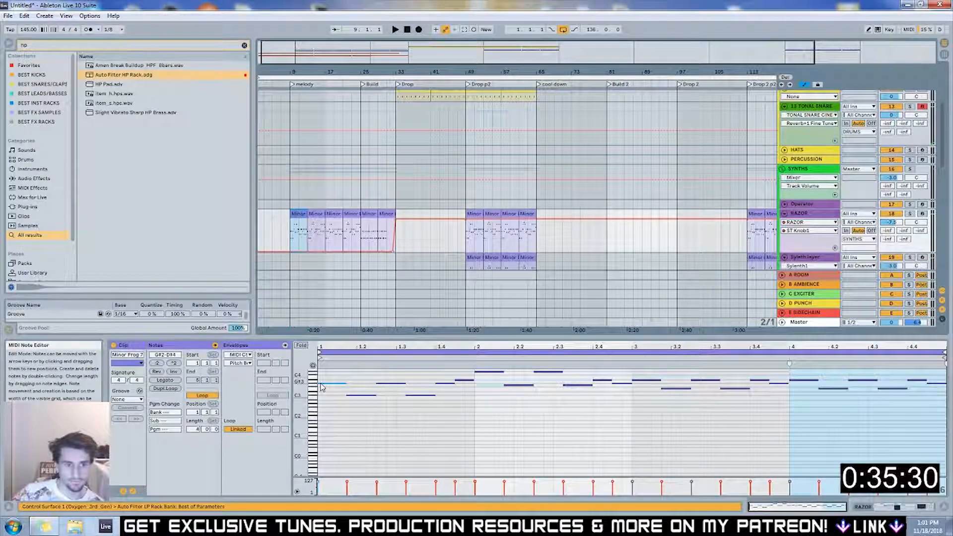
left_click(351, 395)
scroll(424, 220, "down", 8)
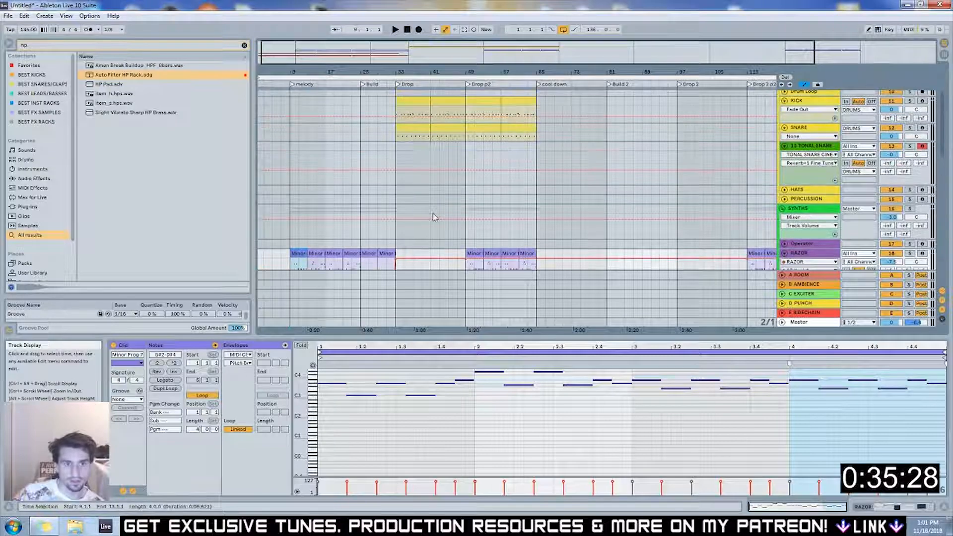
scroll(424, 220, "up", 1)
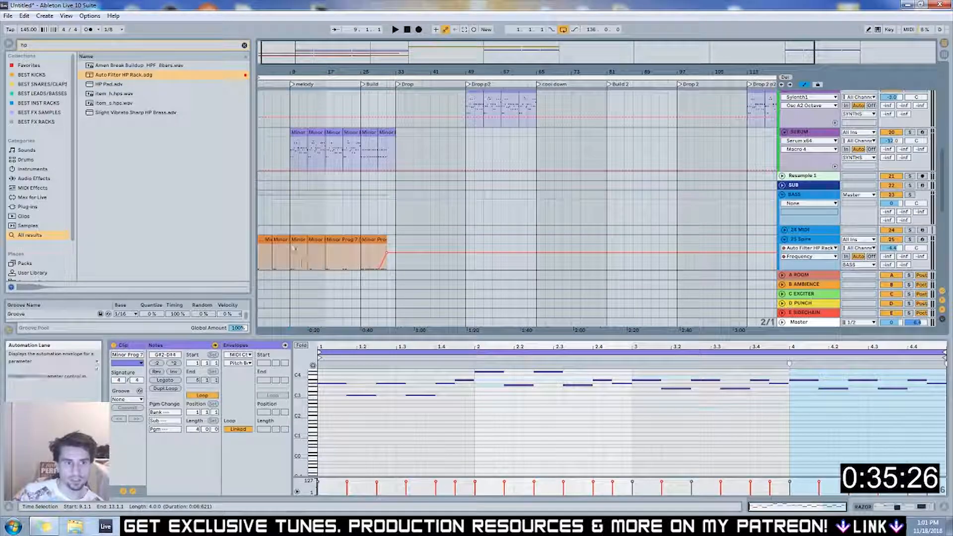
left_click(280, 253)
left_click(397, 83)
left_click_drag(398, 84, 409, 127)
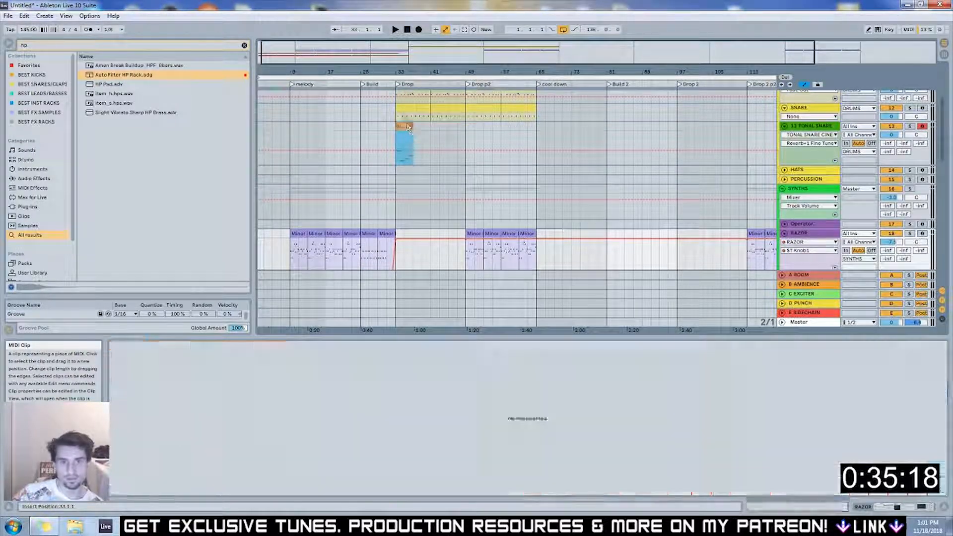
key("space")
key("space")
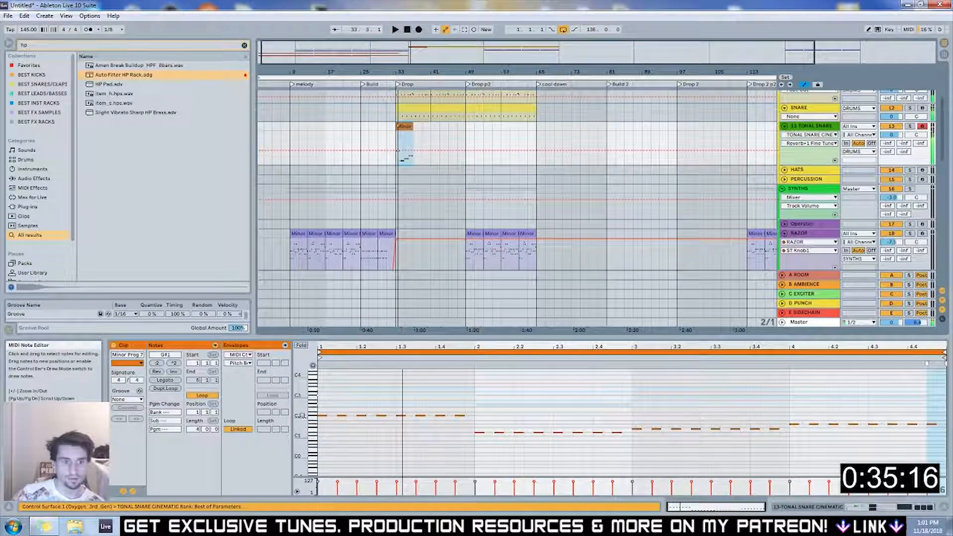
In the tonal snare clip's bar 1, replace the second half's repeats with one held note, mute the first half, and raise all notes an octave
left_click_drag(322, 415, 383, 445)
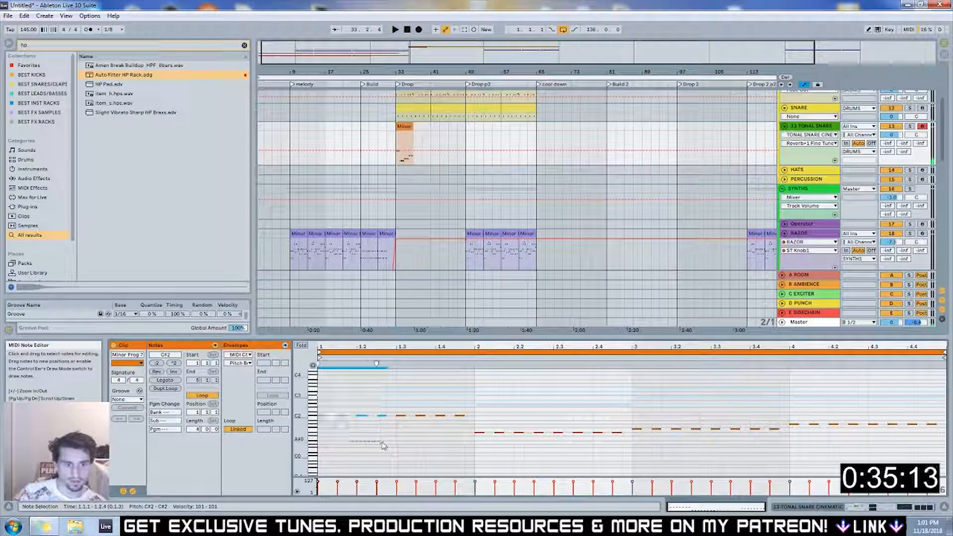
left_click(412, 416)
left_click_drag(416, 417, 474, 418)
key("ctrl+a")
key("shift+Up")
In bars 2 to 4 of the clip, hold one note from beat 3 to the bar's end and mute the repeated notes before it
left_click(515, 436)
left_click_drag(547, 448, 761, 415)
key("Delete")
left_click(448, 399)
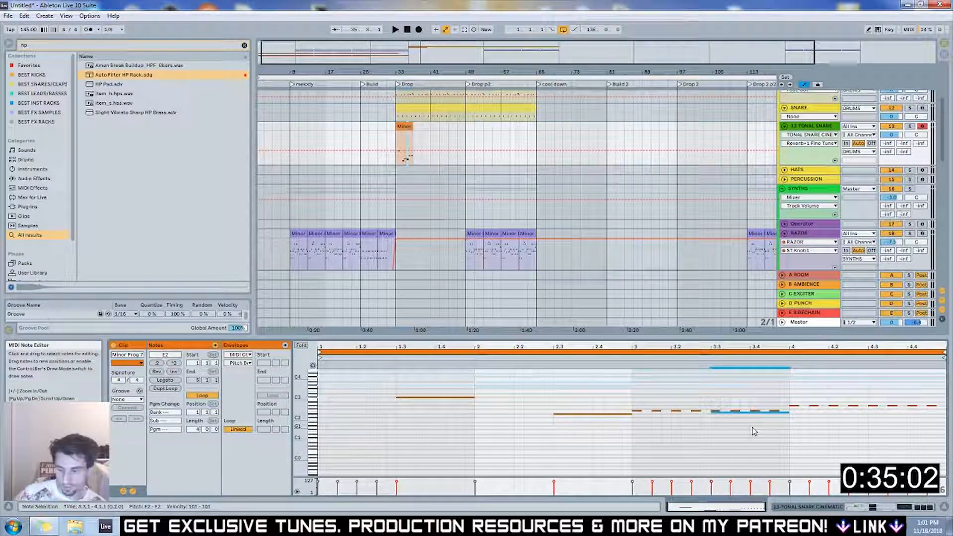
left_click_drag(768, 413, 924, 411)
left_click_drag(867, 397, 794, 442)
left_click_drag(704, 409, 637, 427)
key("space")
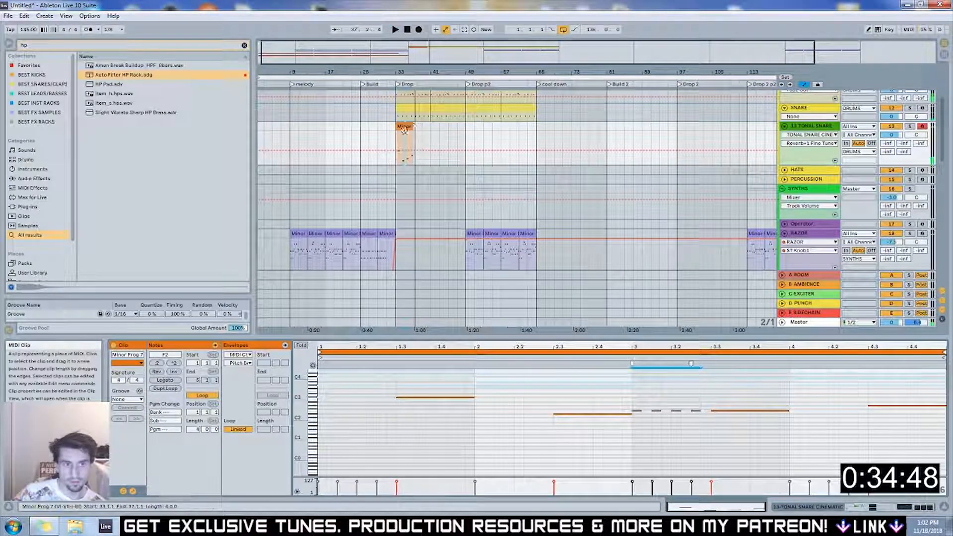
Duplicate the tonal snare clip to bar 37 and raise the copy's held notes in bars 2, 3 and 4 by one octave
key("ctrl+d")
left_click_drag(596, 414, 595, 393)
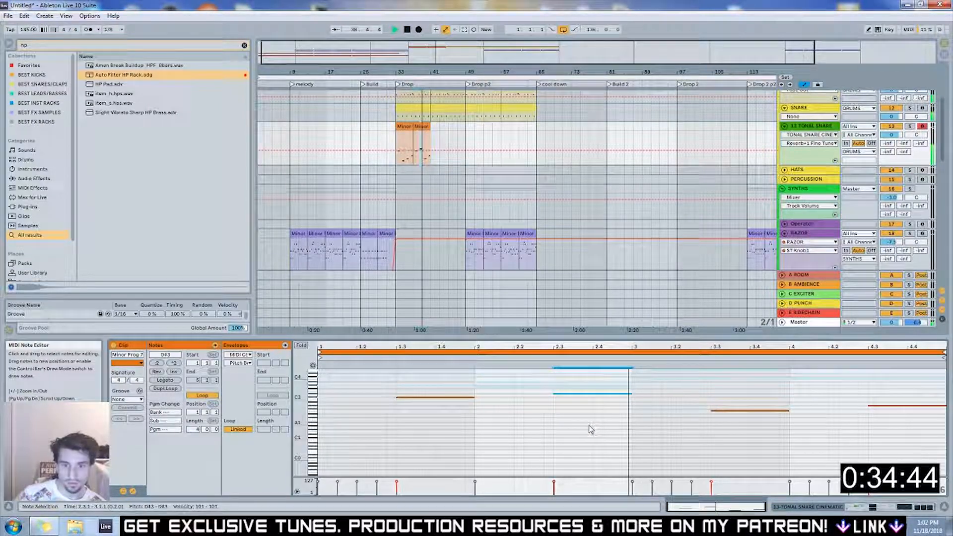
left_click_drag(749, 410, 748, 391)
key("space")
key("space")
left_click(884, 406)
key("shift+Up")
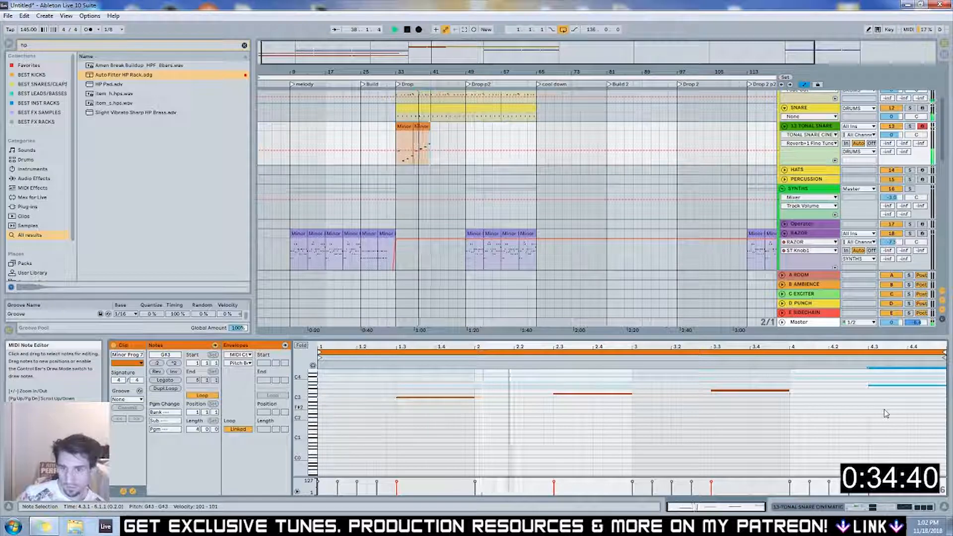
Duplicate the two tonal snare clips up to bar 49 and consolidate the pair spanning bars 33 to 41 into one clip
left_click(402, 128, "shift")
left_click(514, 150)
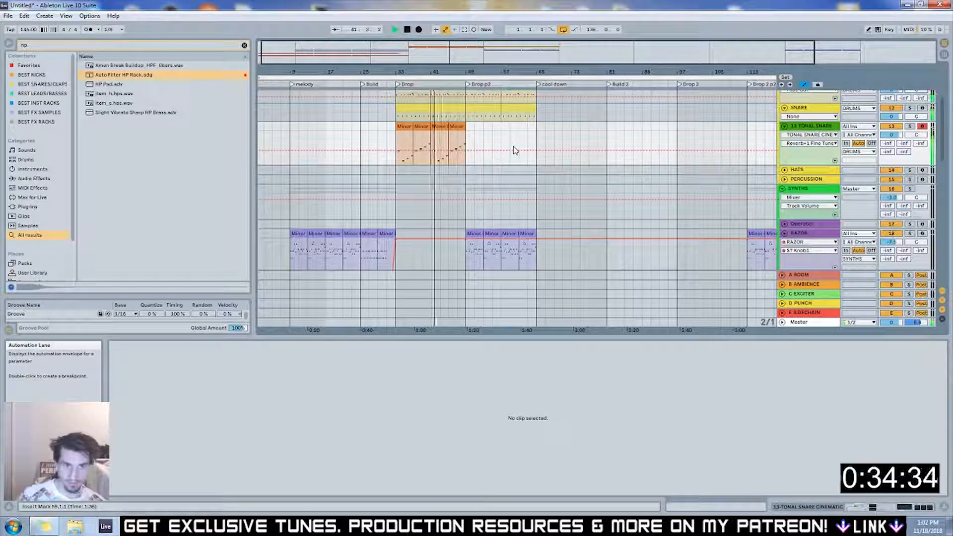
left_click(400, 128, "shift")
left_click(545, 140)
left_click_drag(431, 136, 393, 135)
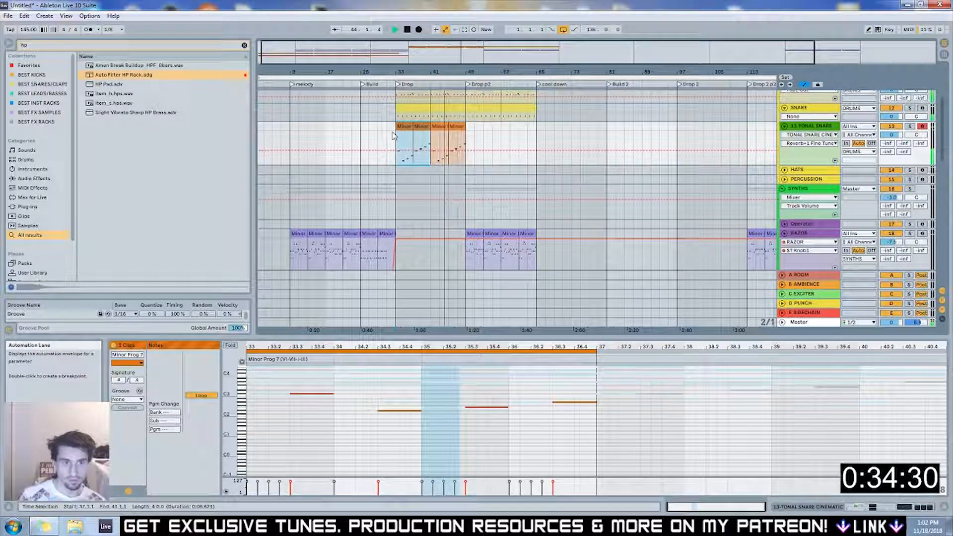
key("ctrl+j")
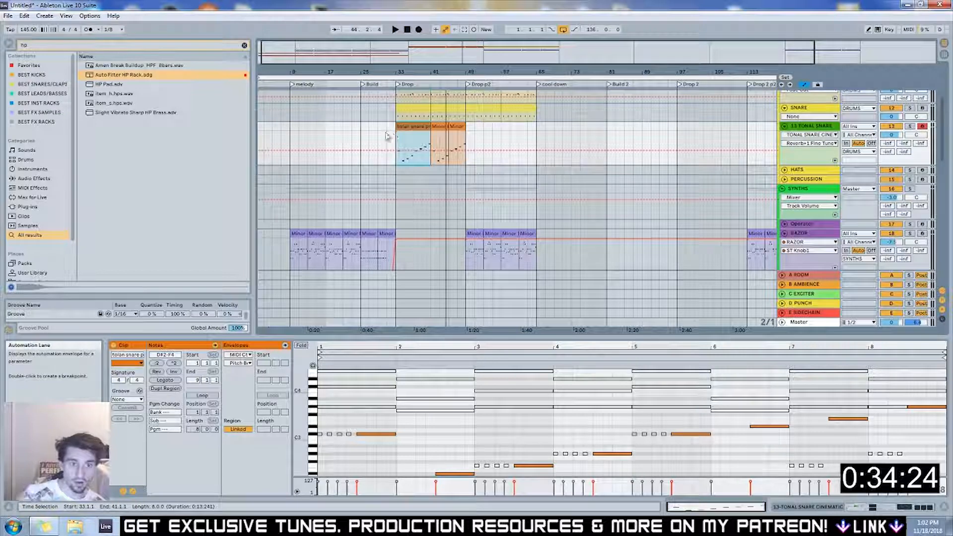
Duplicate the consolidated eight-bar tonal snare clip three times to fill the Drop and Drop p2 up to bar 65
left_click(405, 127)
key("ctrl+d")
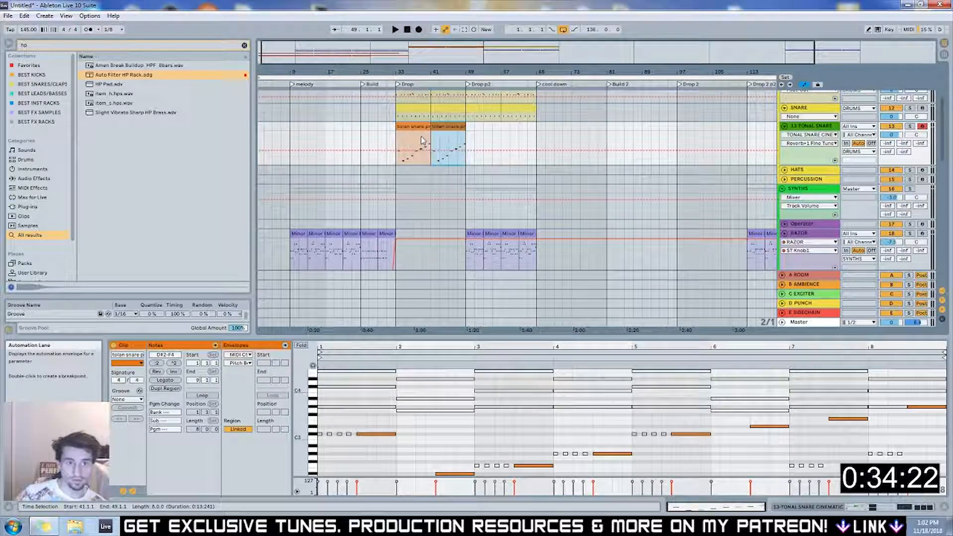
key("ctrl+d")
key("ctrl+d")
left_click(562, 136)
Copy all kick, snare and tonal snare clips of the Drop and Drop p2 to the start of Drop 2
scroll(501, 166, "up", 3)
scroll(522, 178, "down", 2)
key("minus")
left_click(391, 159)
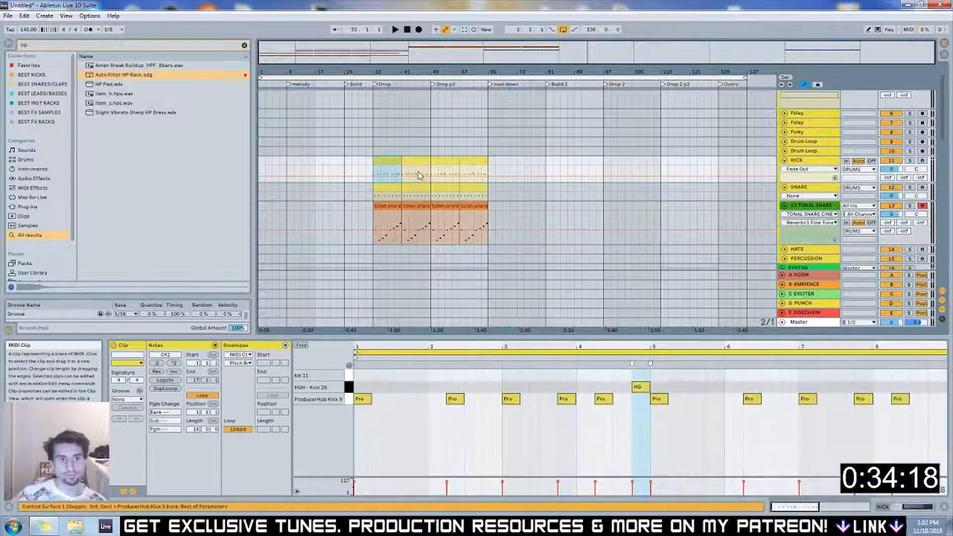
left_click(476, 206, "shift")
left_click_drag(383, 160, 617, 164)
left_click(525, 163)
Fold the SYNTHS group and unfold the SUB track
scroll(516, 171, "down", 2)
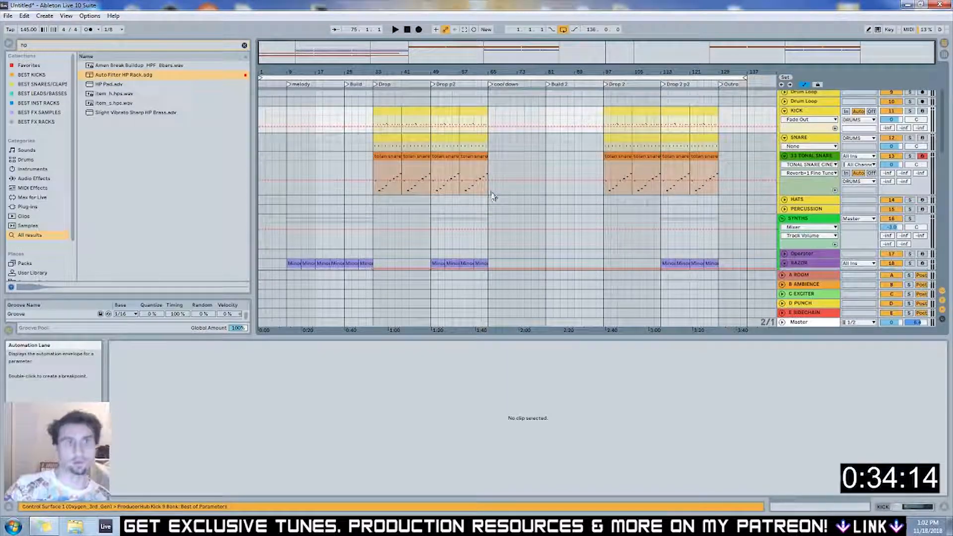
left_click(528, 162)
scroll(516, 166, "down", 3)
scroll(496, 169, "down", 2)
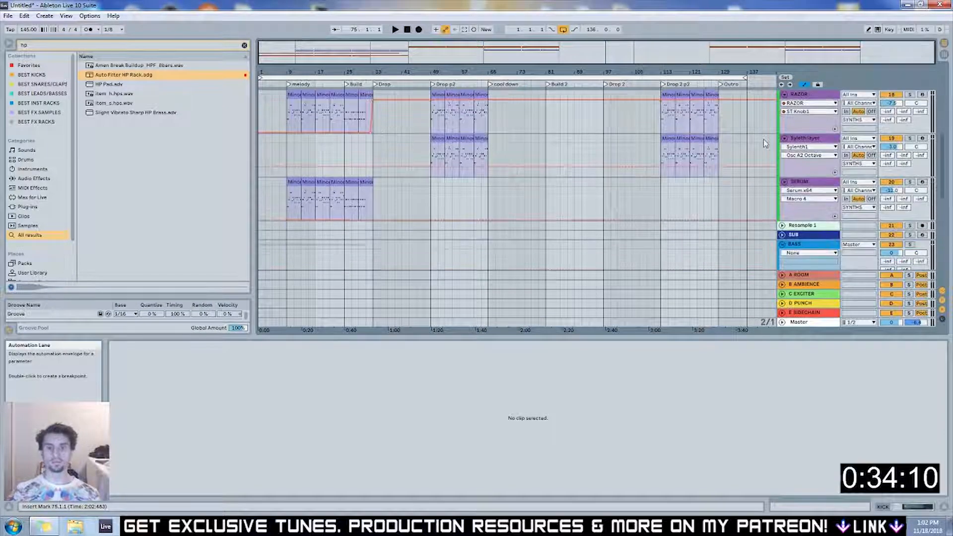
scroll(694, 168, "up", 4)
left_click(782, 170)
scroll(781, 166, "down", 1)
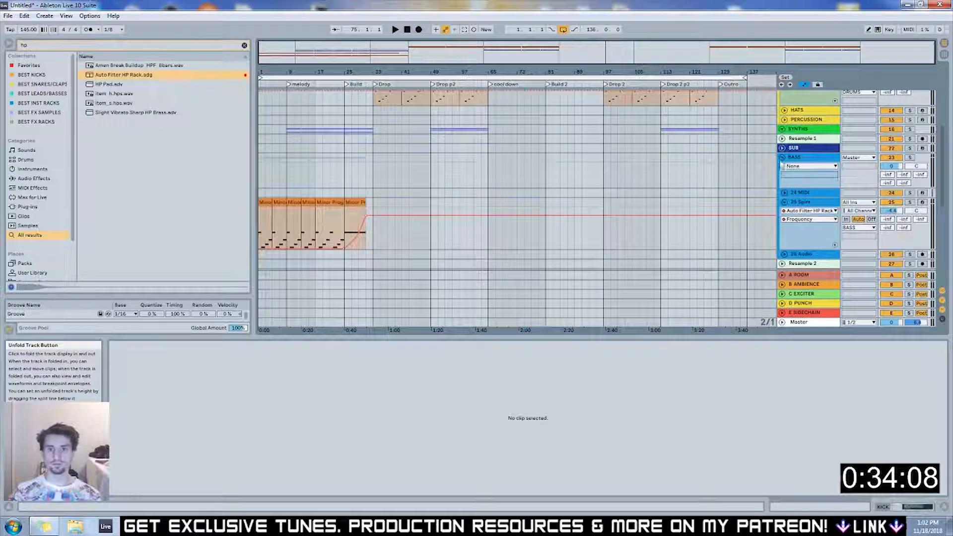
left_click(781, 148)
Insert an empty eight-bar MIDI clip on the SUB track at bar 33 and enlarge the note editor
left_click(381, 206)
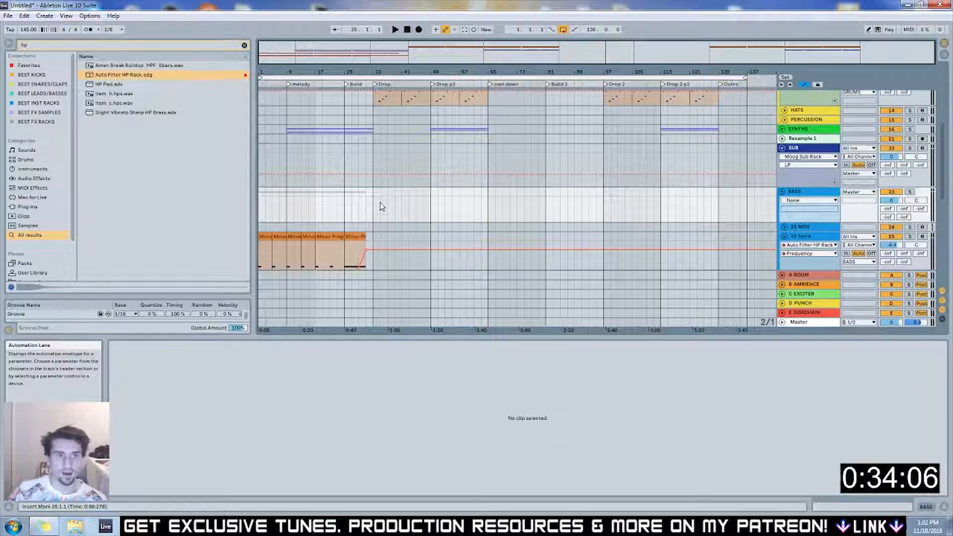
left_click_drag(380, 162, 408, 172)
key("ctrl+shift+m")
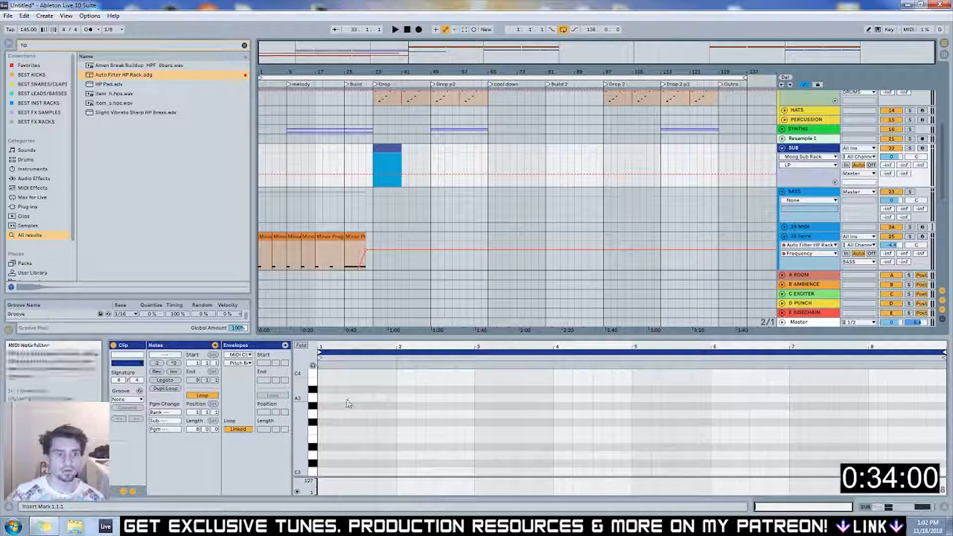
left_click_drag(353, 335, 360, 286)
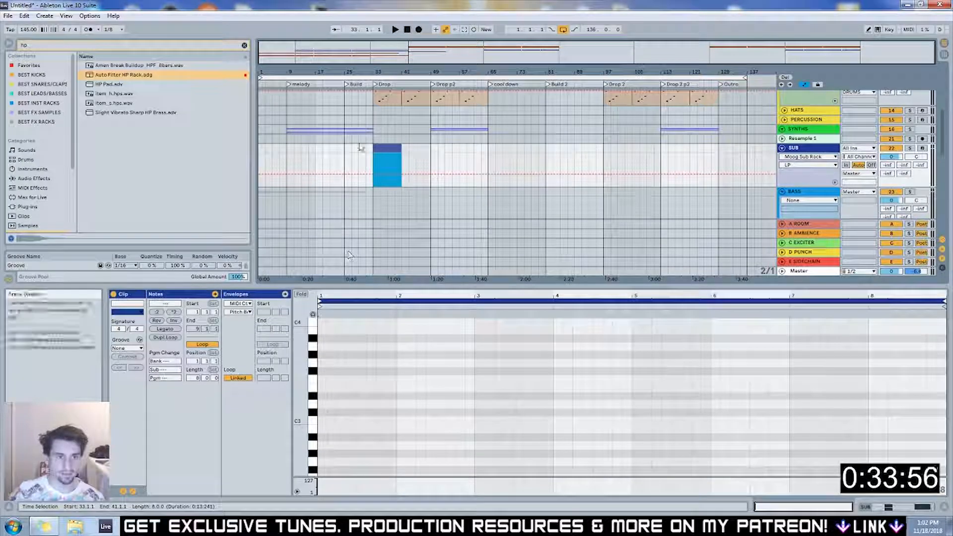
Copy the first four-bar Minor Prog clip from the 25 Spire track to the SUB track at bar 33 and remove the leftover empty clip
scroll(348, 254, "down", 3)
left_click(268, 164)
left_click_drag(268, 164, 394, 128)
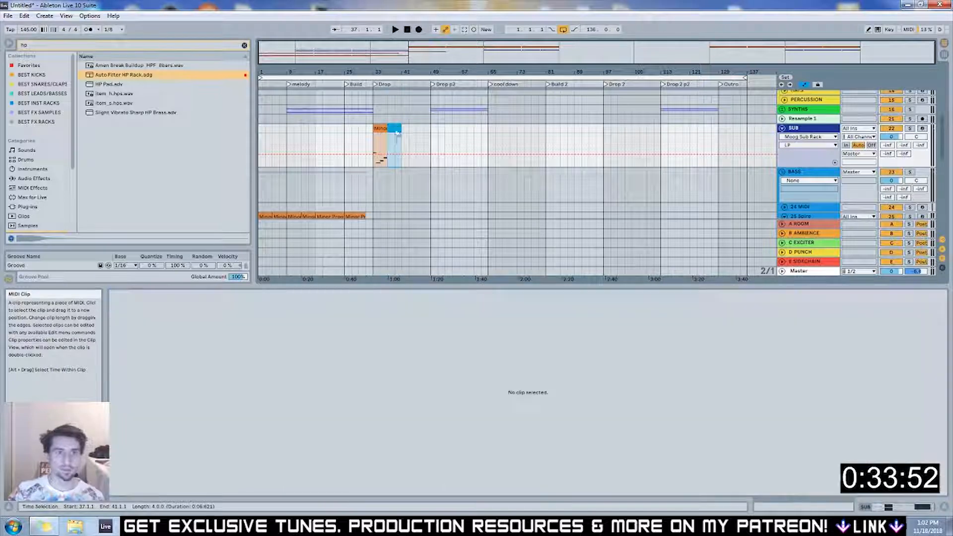
Solo the SUB track, audition it from the start of the Drop, and open its bar 33 clip for note editing
left_click(373, 108)
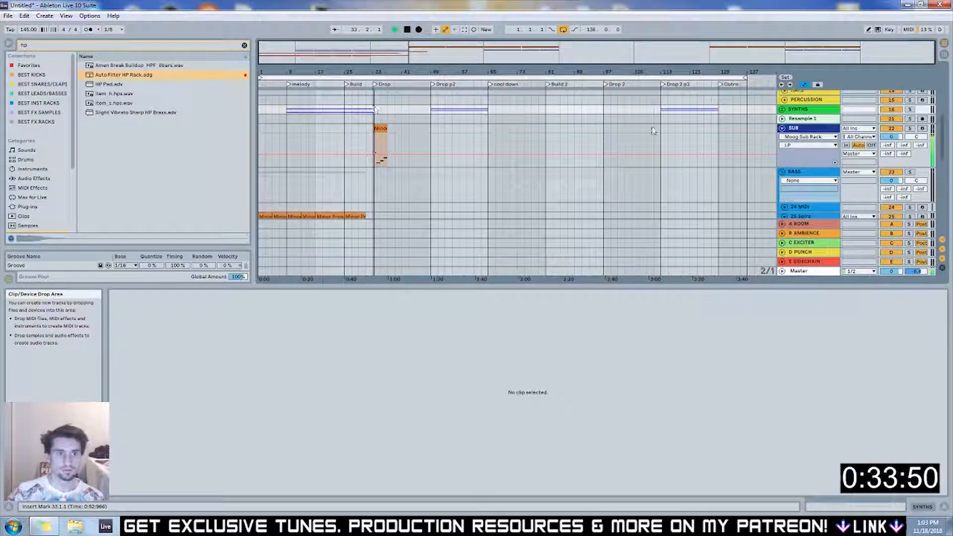
left_click(806, 130)
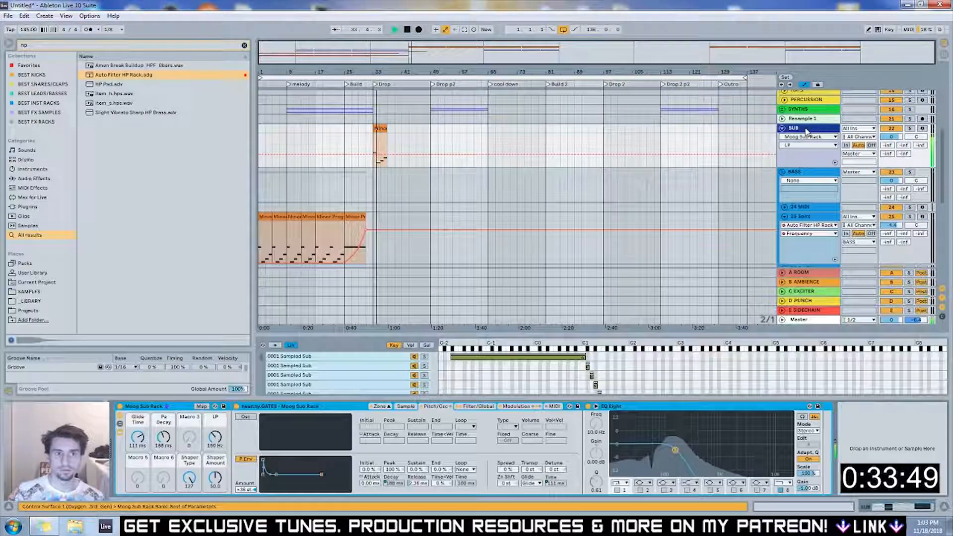
left_click(911, 130)
key("space")
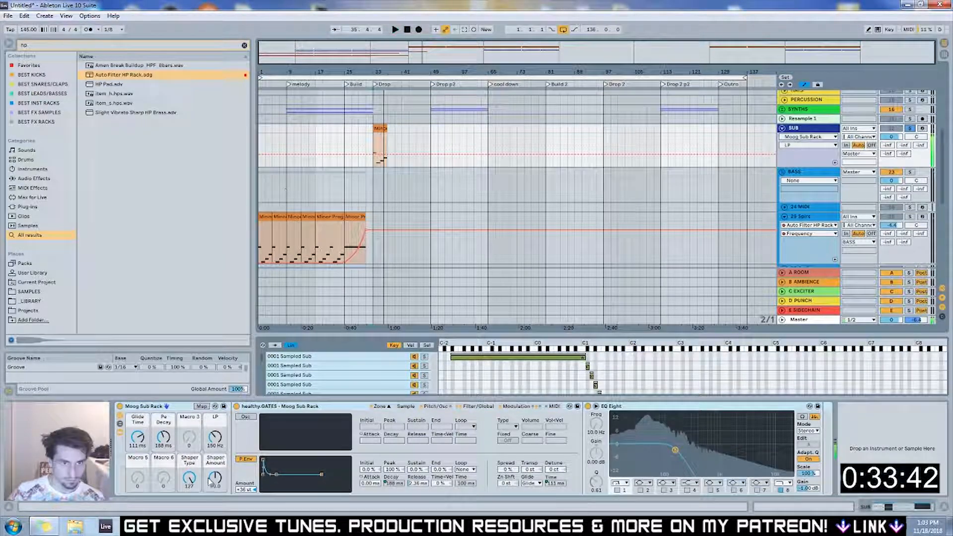
key("space")
double_click(385, 129)
left_click_drag(332, 383, 939, 449)
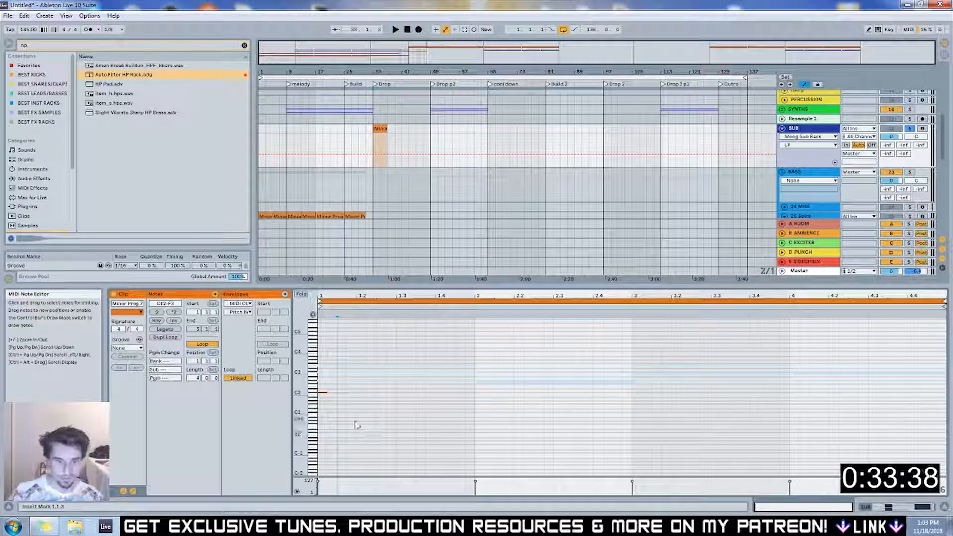
left_click(343, 415)
left_click(479, 409)
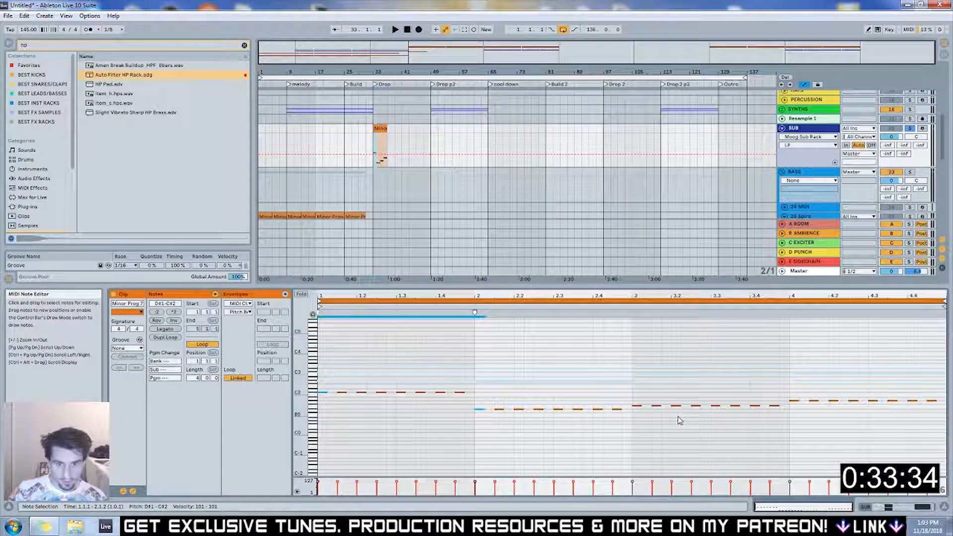
left_click(804, 406)
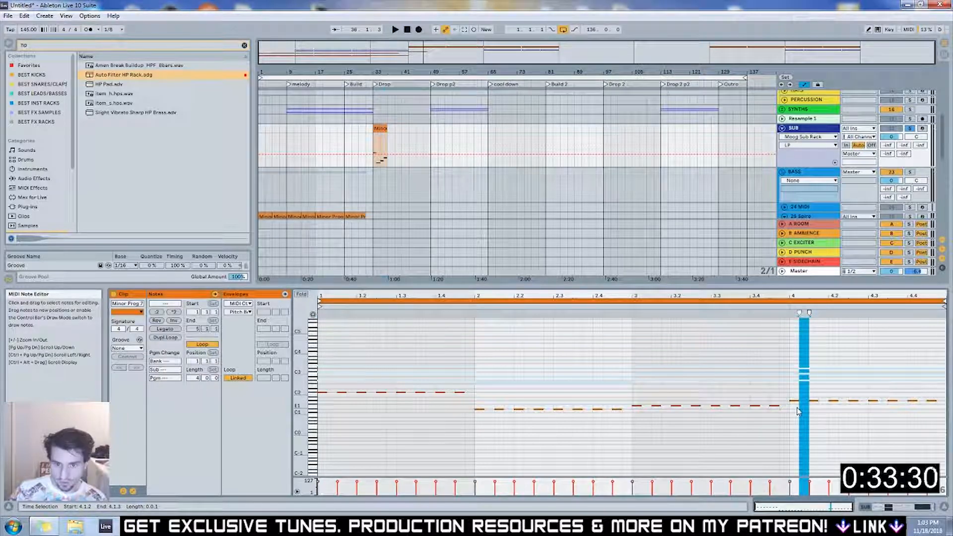
key("ctrl+z")
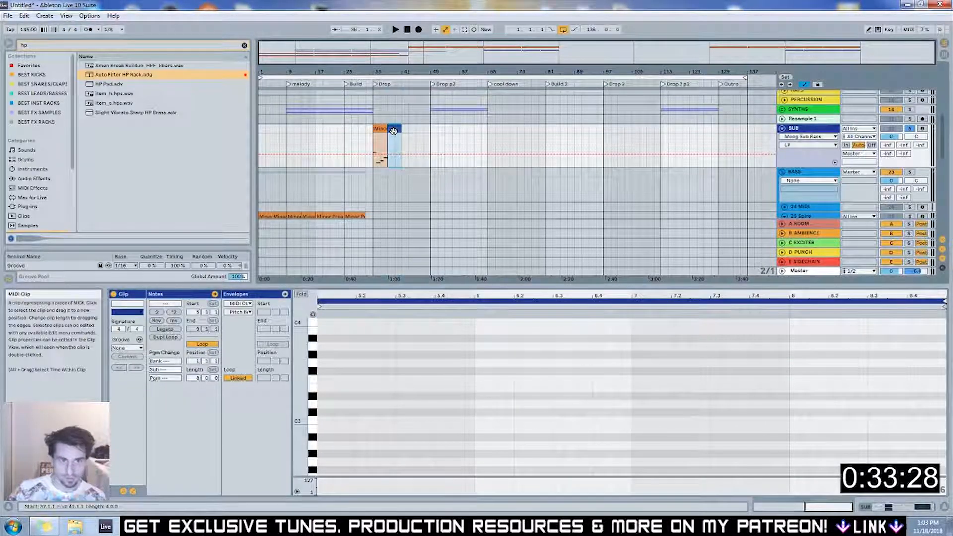
key("ctrl+y")
Stretch the first note of each of the SUB clip's four bars to a full bar, replacing the repeated notes
left_click(793, 402)
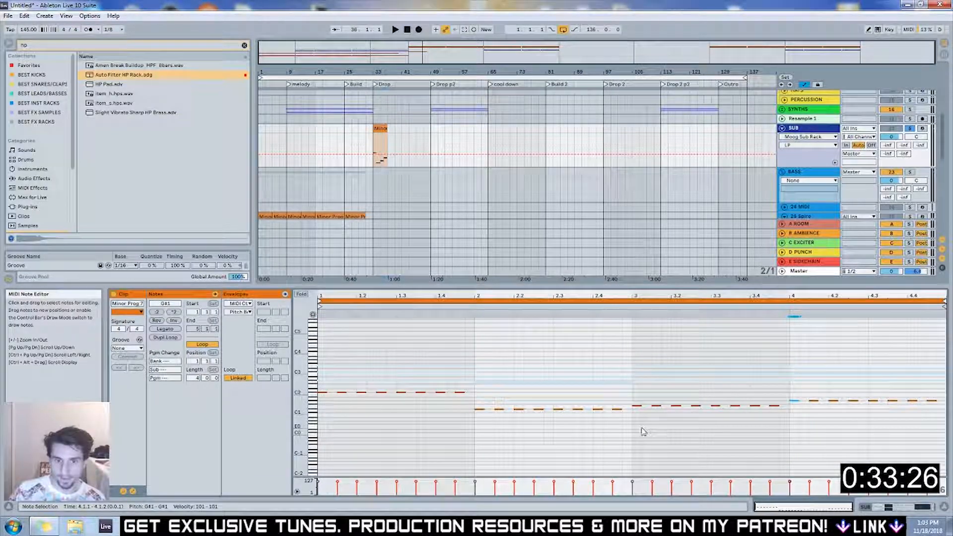
left_click(482, 408, "shift")
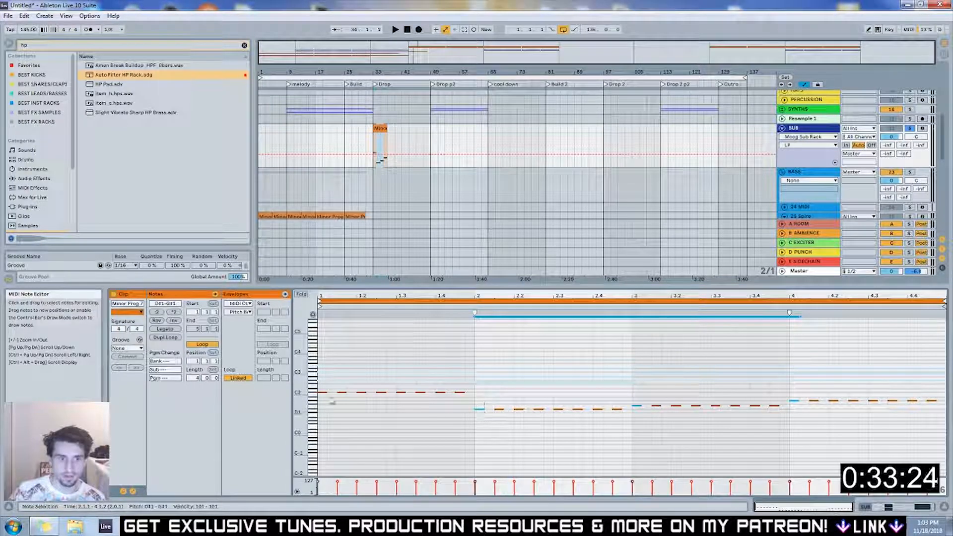
left_click(323, 394, "shift")
left_click_drag(327, 393, 455, 392)
Audition the sustained sub notes and shorten the bar 4 note to one beat
key("space")
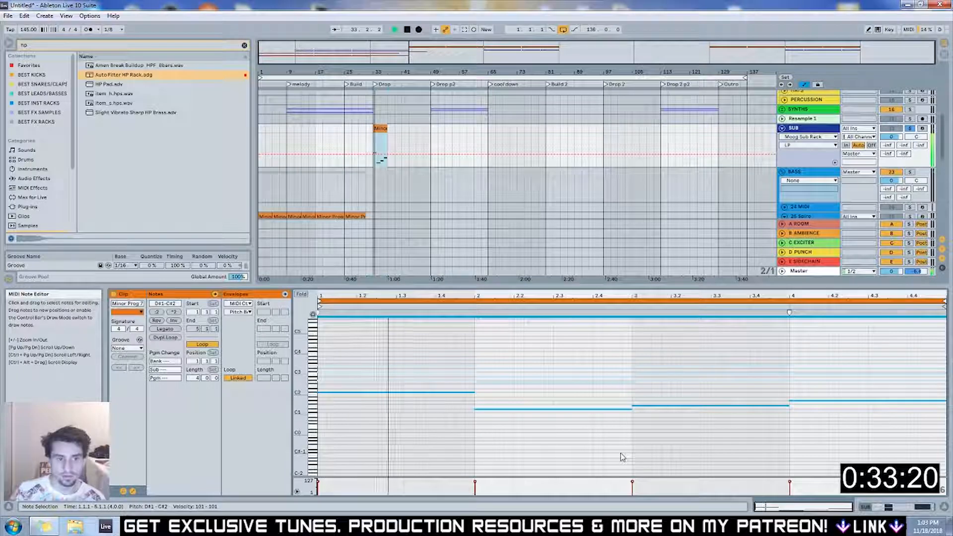
left_click(444, 448)
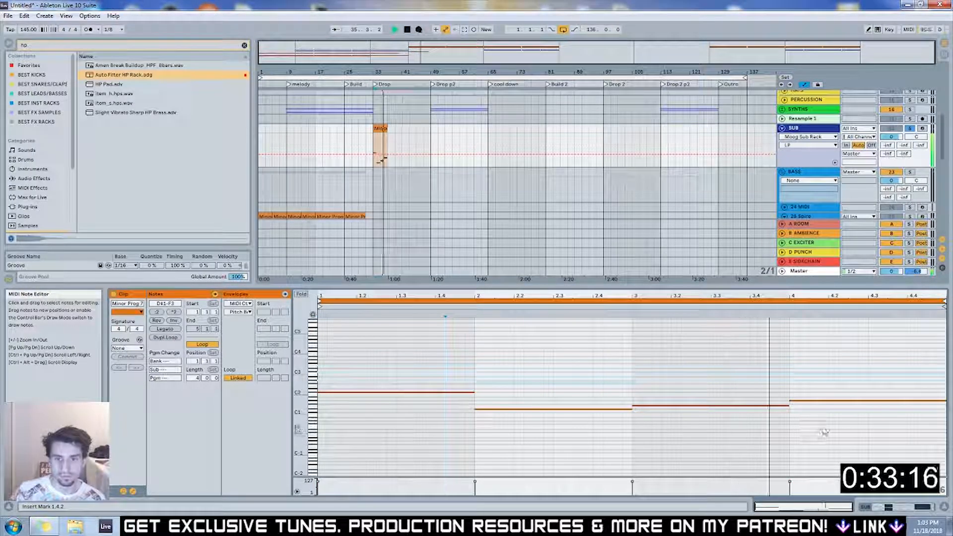
key("space")
left_click_drag(943, 401, 825, 400)
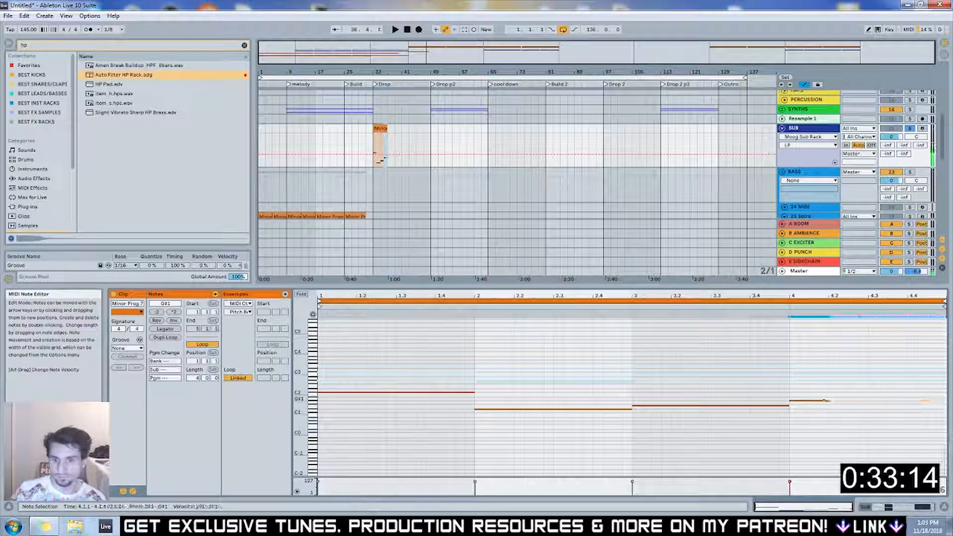
left_click(467, 437)
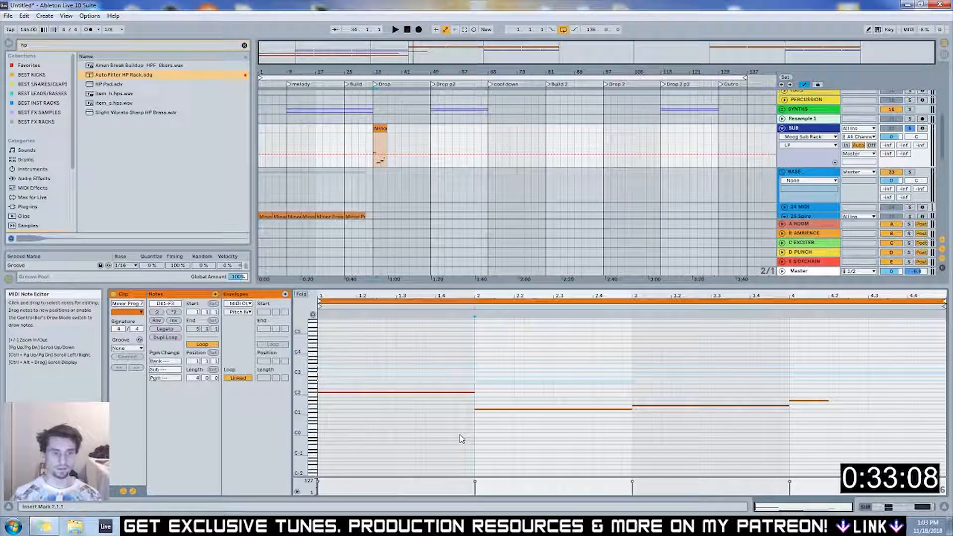
Shorten the SUB clip's first C#2 note to two beats and audition it from the start of the Drop
left_click(473, 392)
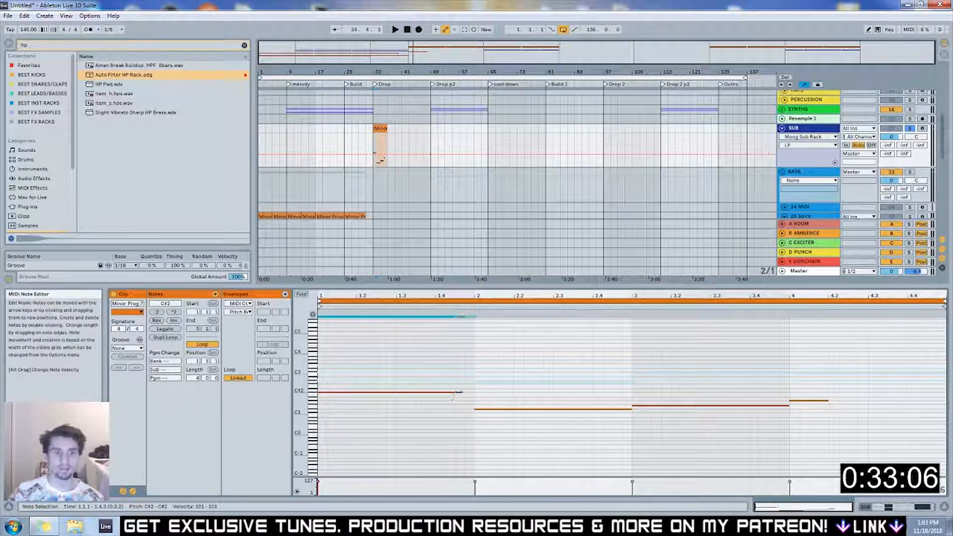
left_click_drag(376, 396, 444, 395)
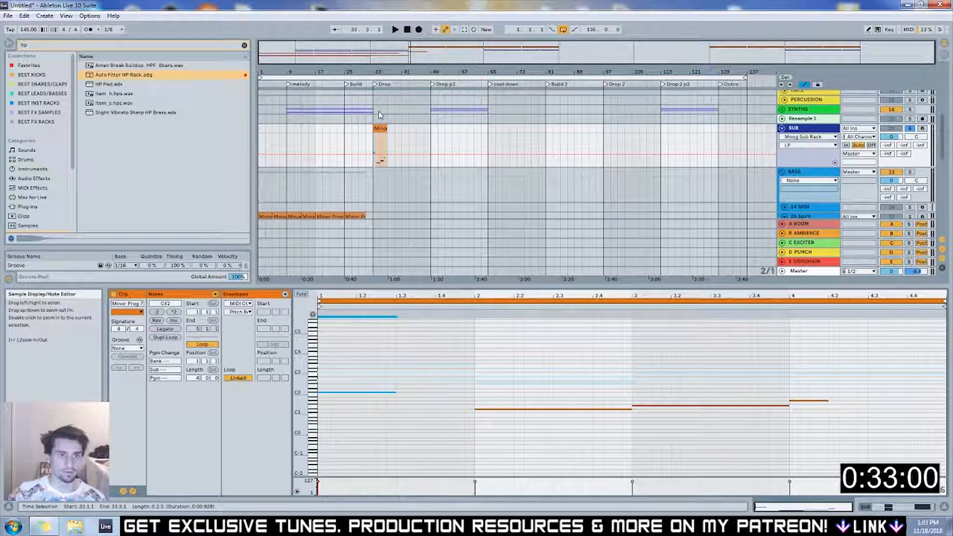
left_click(389, 128)
scroll(388, 128, "up", 5)
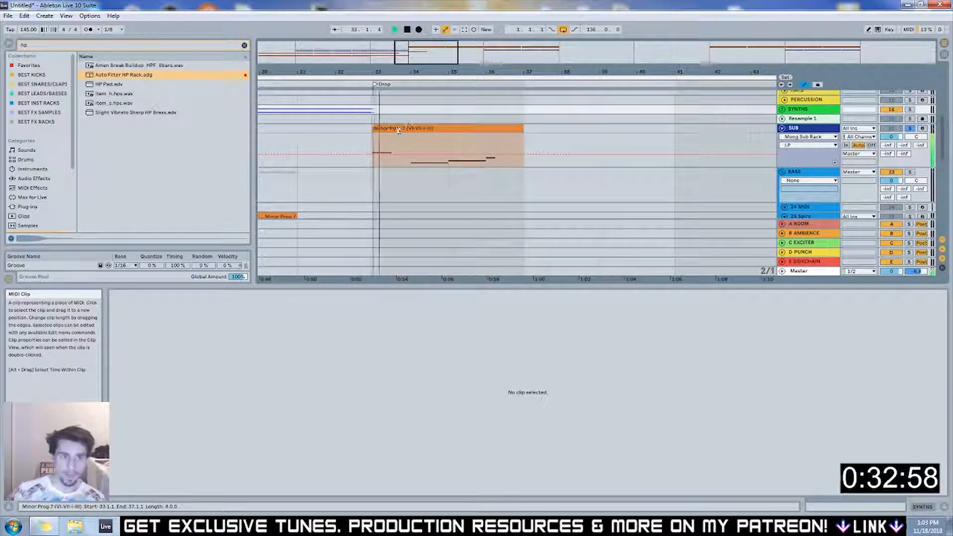
Set the Moog Sub Rack's Pe Decay to 325 ms and return to the clip's notes
double_click(398, 129)
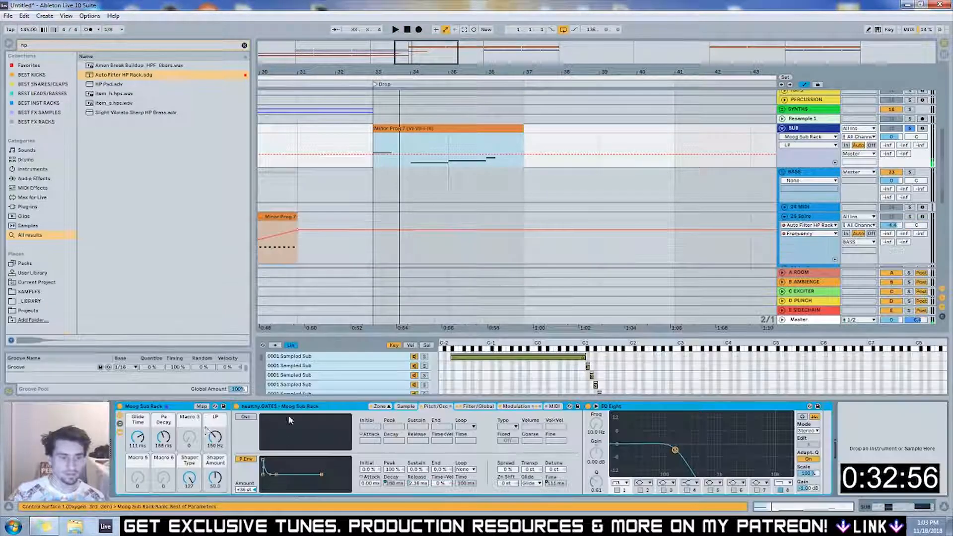
left_click_drag(164, 436, 163, 420)
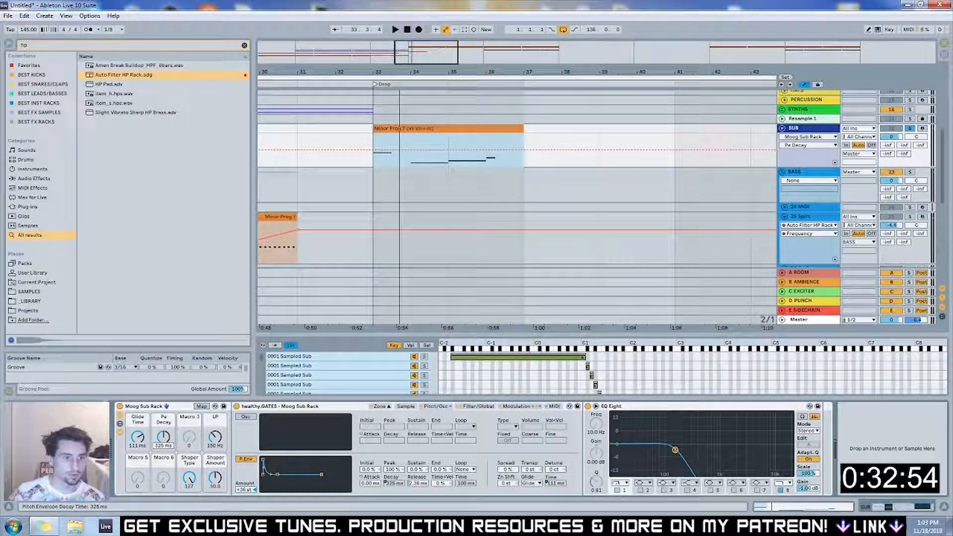
key("shift+Tab")
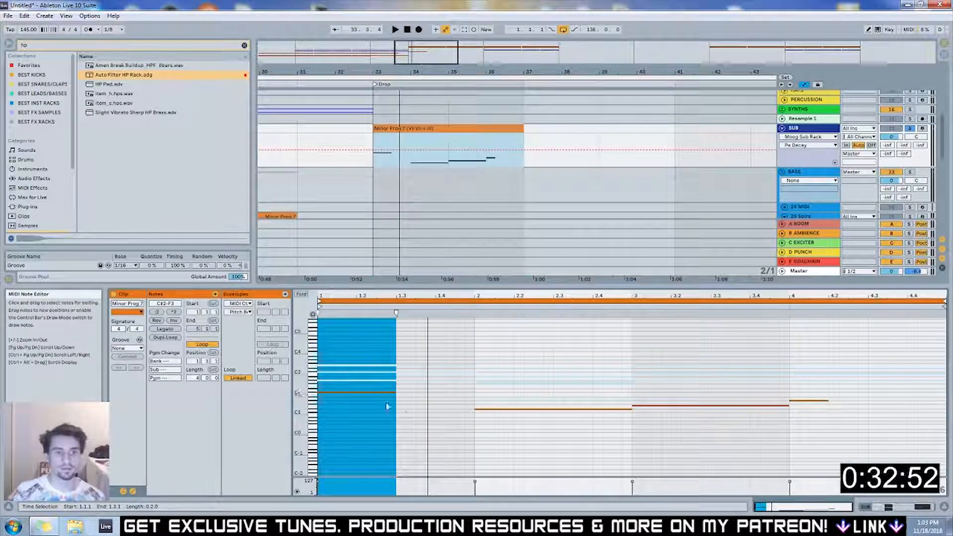
Add a D1 note below the bar 1 C#2 note, starting at 1.1.3 and ending at 1.3.1
key("plus")
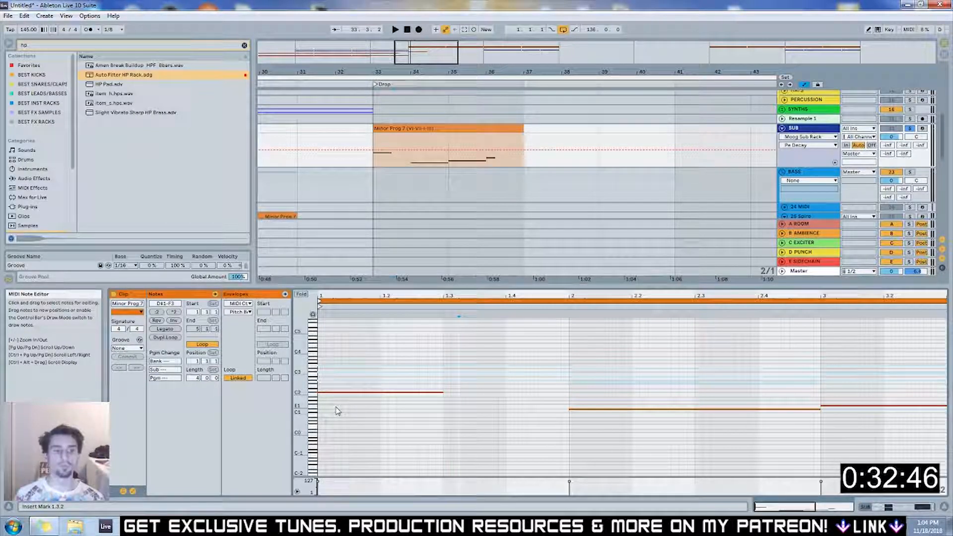
double_click(337, 407)
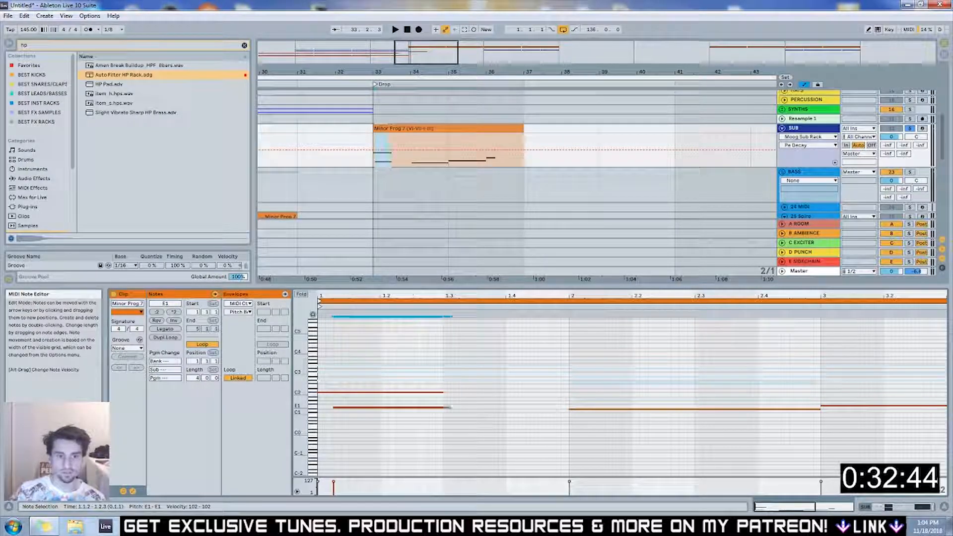
left_click(416, 418)
left_click(421, 407)
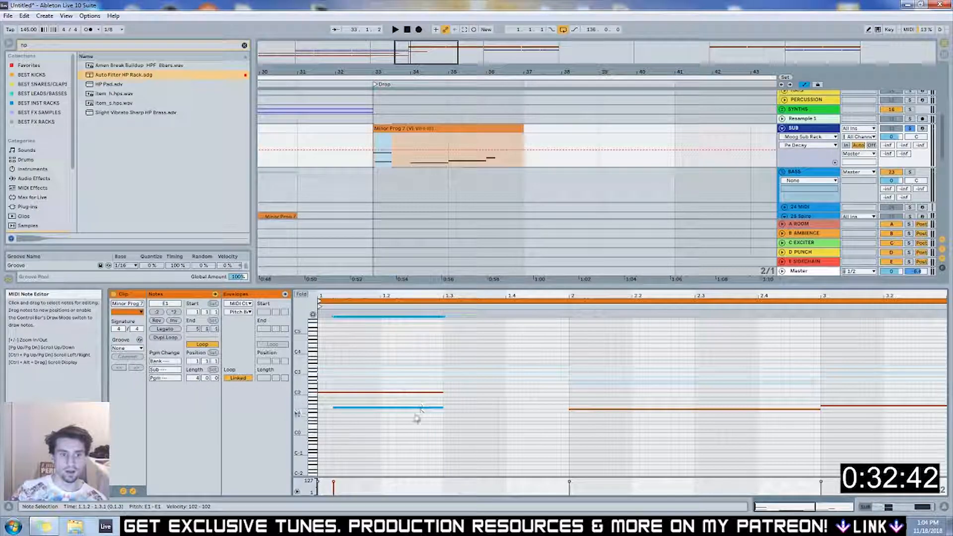
left_click_drag(392, 408, 444, 408)
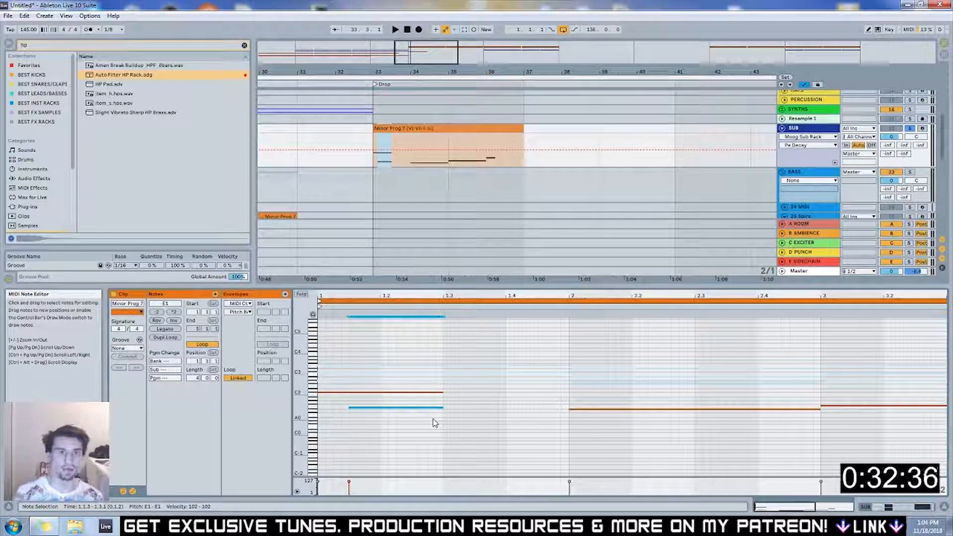
left_click_drag(430, 420, 407, 400)
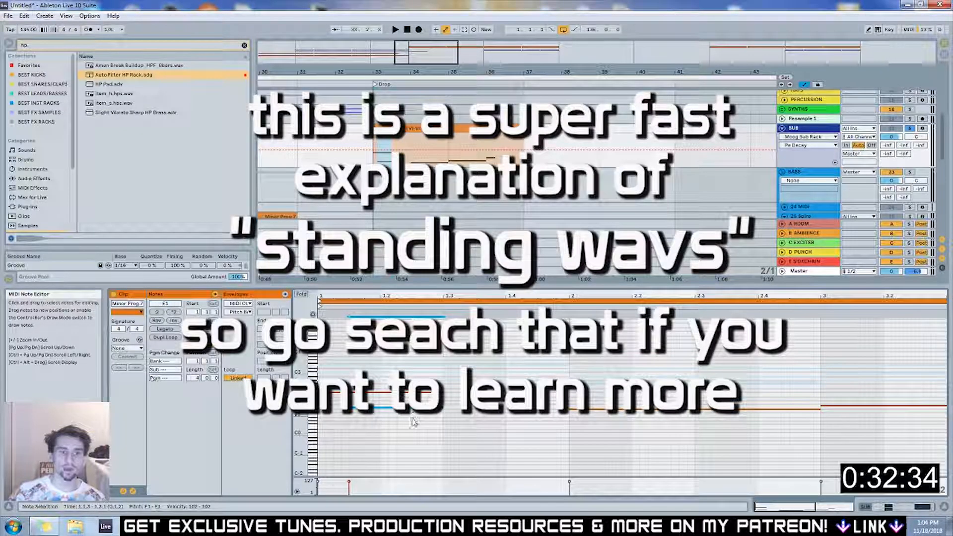
key("Down")
key("Up")
Try to delete the deactivated chord notes above the sub line, audition the clip, and undo the deletion
left_click_drag(320, 317, 820, 312)
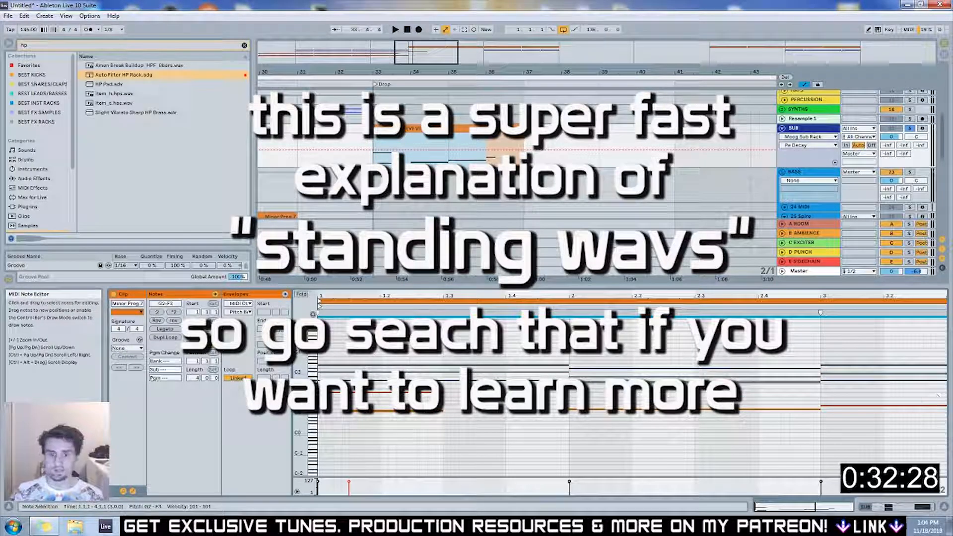
key("Delete")
left_click_drag(815, 507, 829, 373)
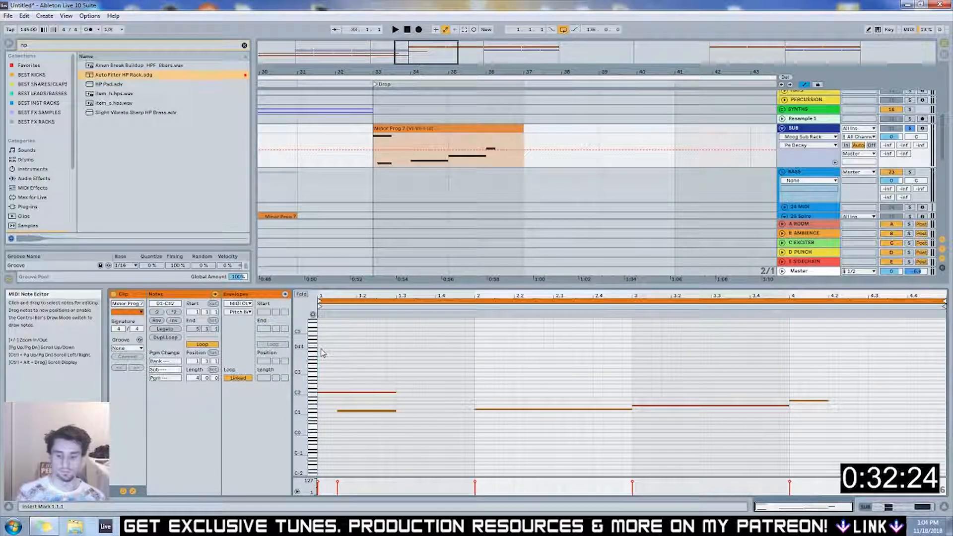
key("plus")
key("plus")
left_click(497, 412)
left_click(496, 414)
key("space")
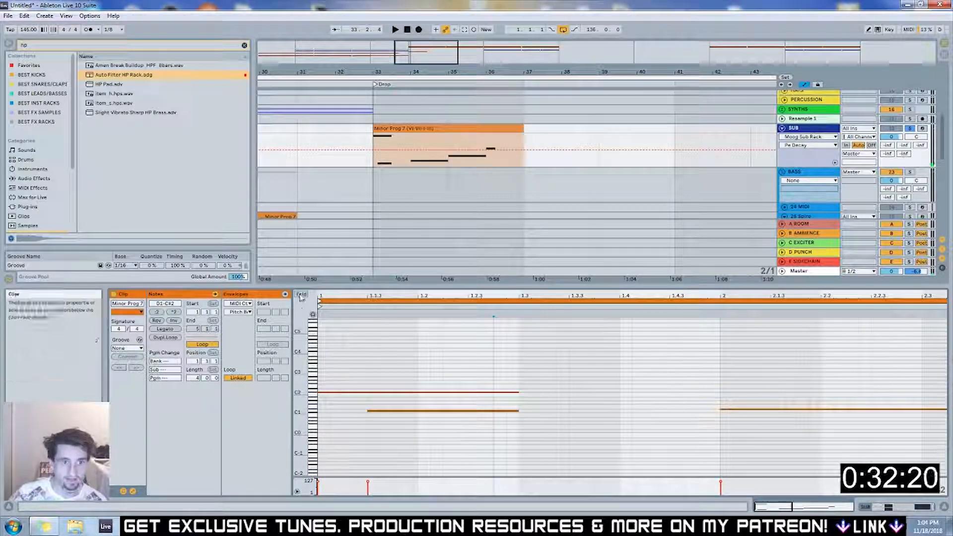
key("ctrl+z")
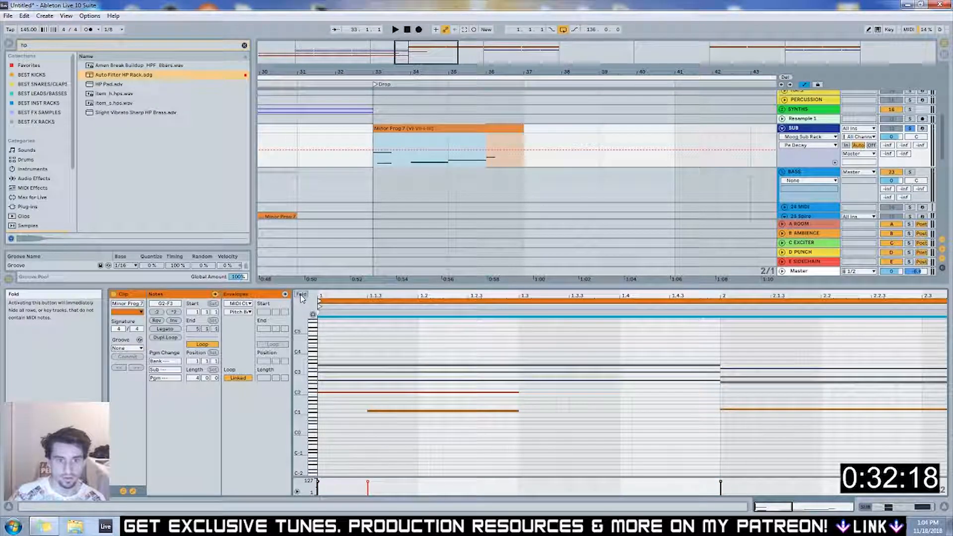
Fold the note editor to the used pitches, enlarge it, and select the D1 note in bar 1
left_click(302, 295)
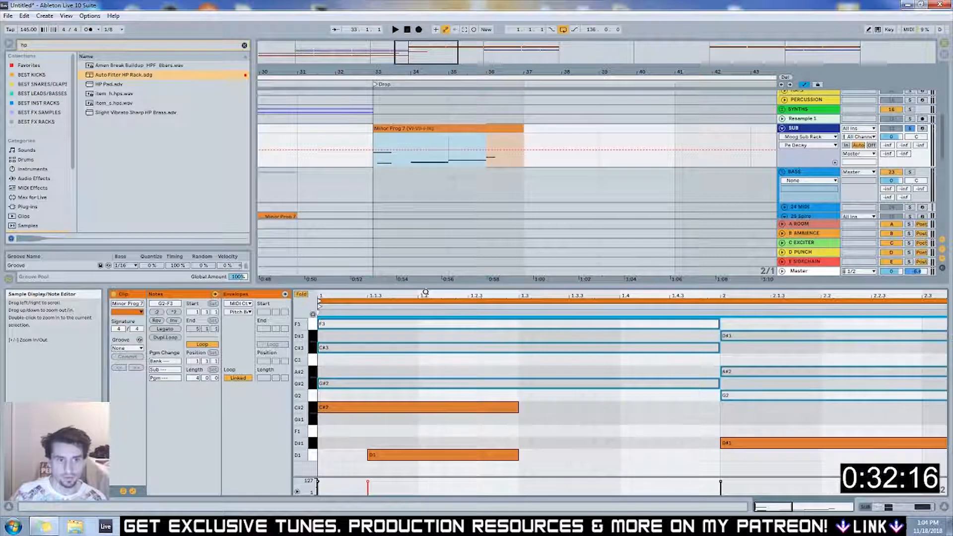
left_click_drag(424, 289, 425, 250)
left_click(498, 368)
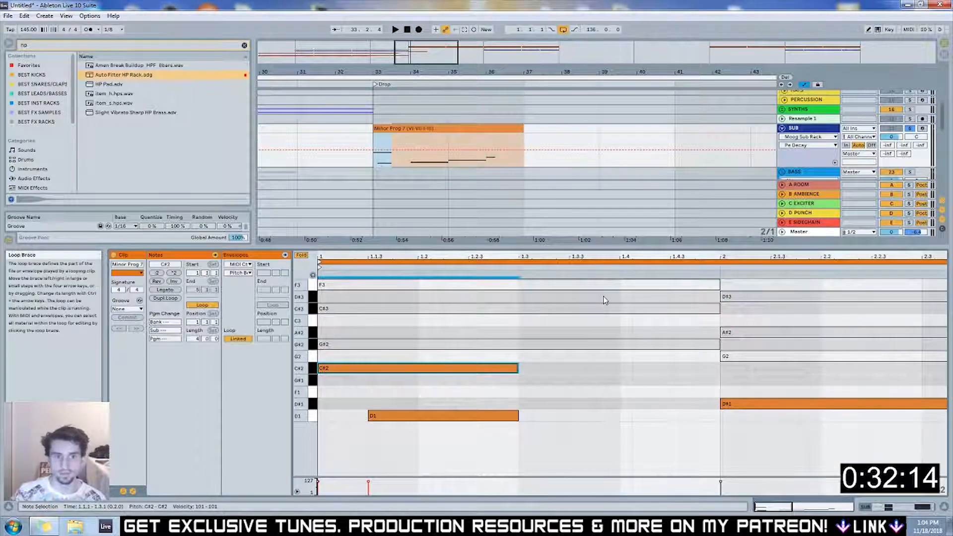
left_click(511, 397)
left_click(438, 416)
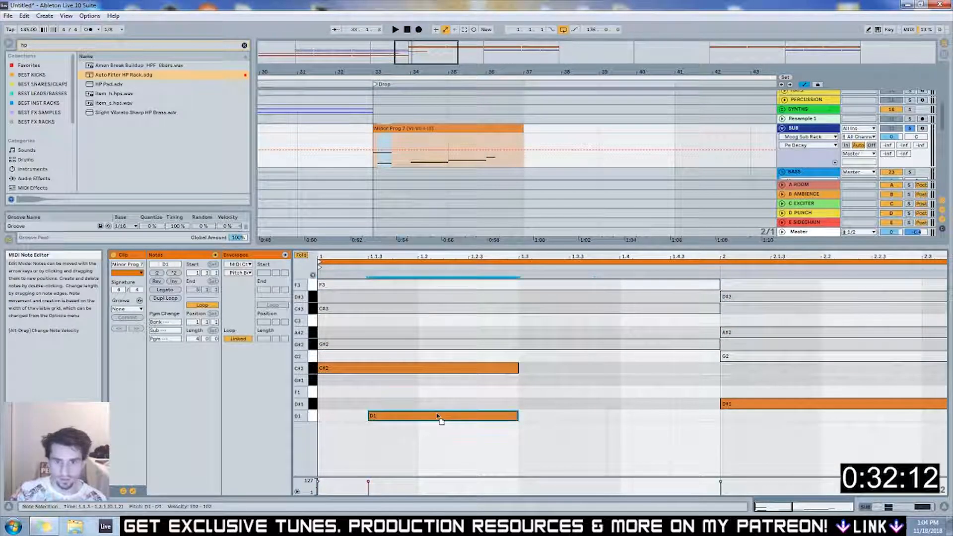
Move the D1 note up to F1, starting at 1.1.4 and ending at 1.3.1, auditioning the pitch slide
left_click_drag(438, 415, 440, 404)
key("space")
left_click_drag(516, 404, 536, 381)
key("space")
key("space")
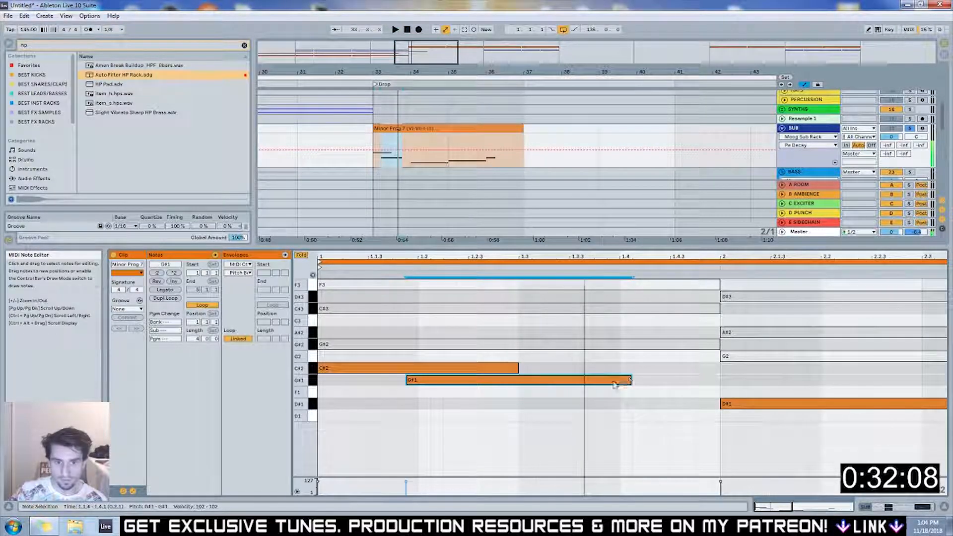
left_click_drag(614, 385, 530, 391)
key("space")
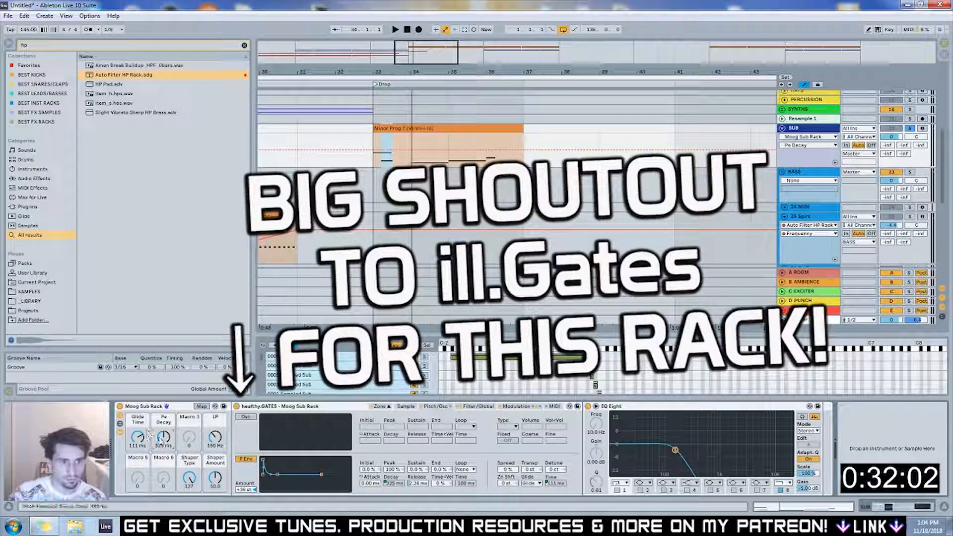
Adjust the Moog Sub Rack's Glide Time, and audition the bar 1 F1 note moved to start at 1.2.1
left_click_drag(160, 443, 141, 431)
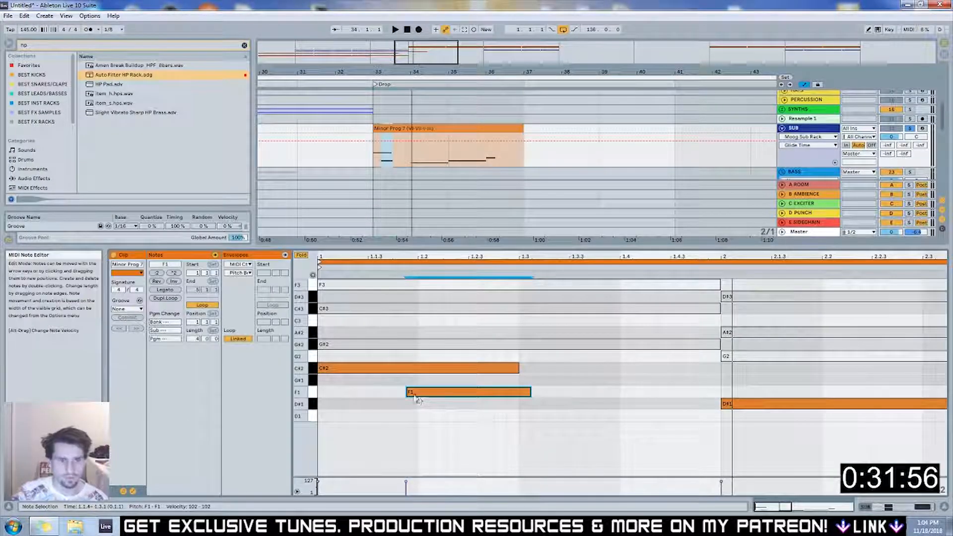
left_click_drag(452, 397, 467, 397)
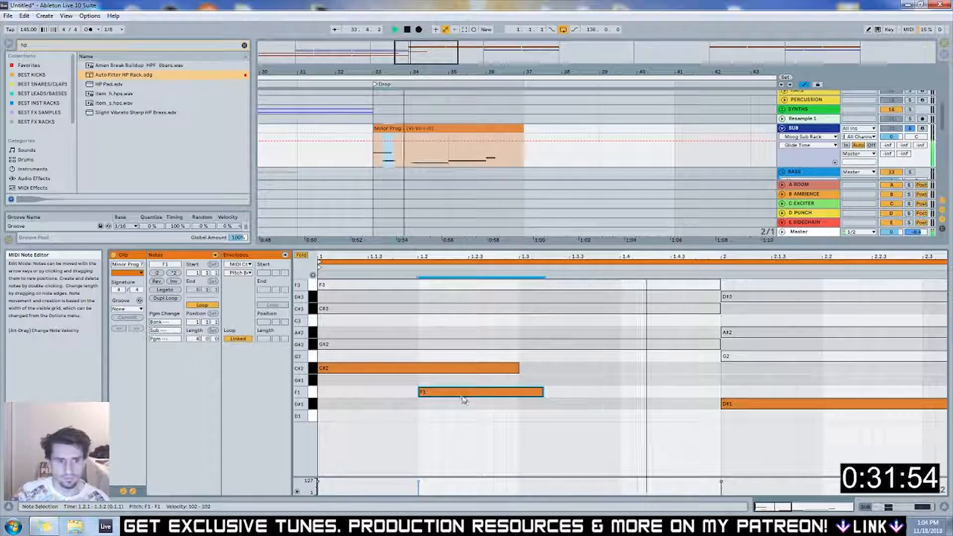
key("space")
left_click_drag(539, 396, 469, 395)
key("space")
key("space")
key("space")
Shorten the bar 2 D#1 note to end at 2.3.2 and raise it an octave to D#2
left_click_drag(816, 501, 564, 376)
key("space")
left_click_drag(630, 404, 562, 403)
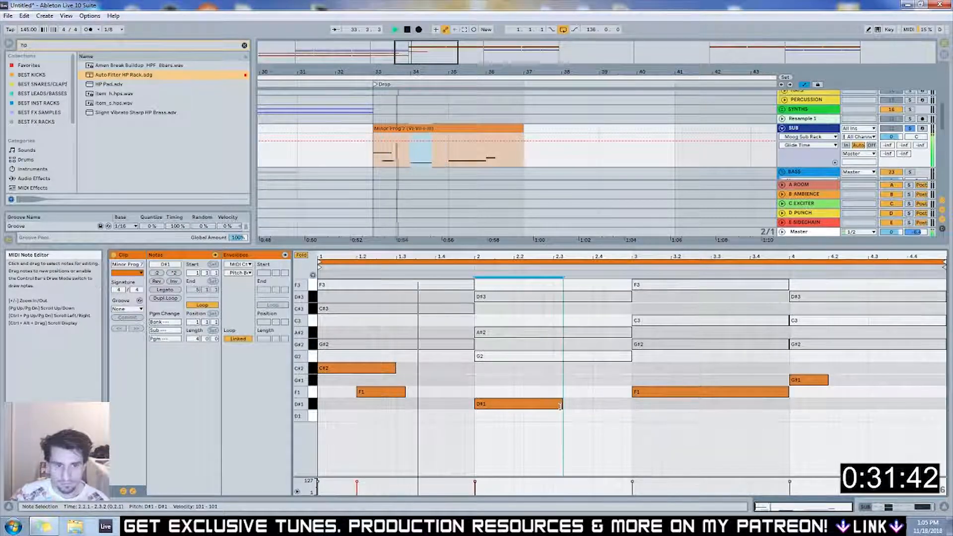
key("space")
key("shift+Up")
Copy the bar 2 D#2 note down to G#1 at 2.2.2 and shorten the copy to end at 2.3.3
left_click_drag(503, 367, 553, 403)
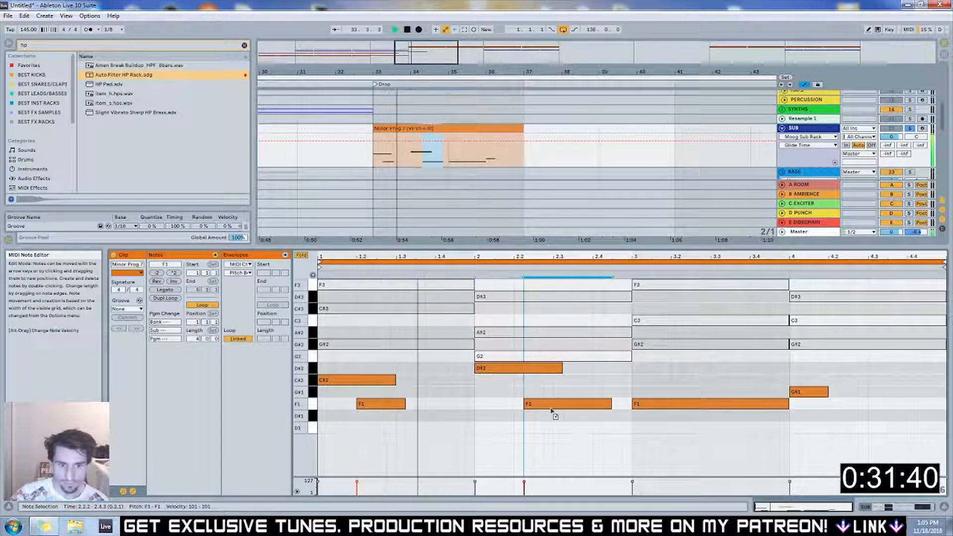
left_click_drag(610, 403, 552, 394)
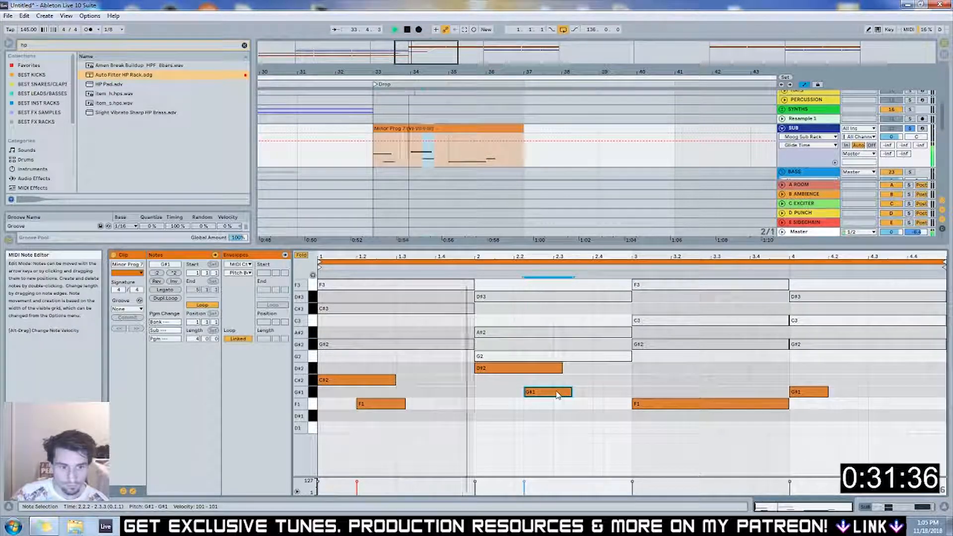
Shift the bar 1 F1 note to 1.1.4 and bar 2 G#1 note to 2.1.4, and trim the D#2 note to two beats
left_click_drag(381, 406, 371, 406)
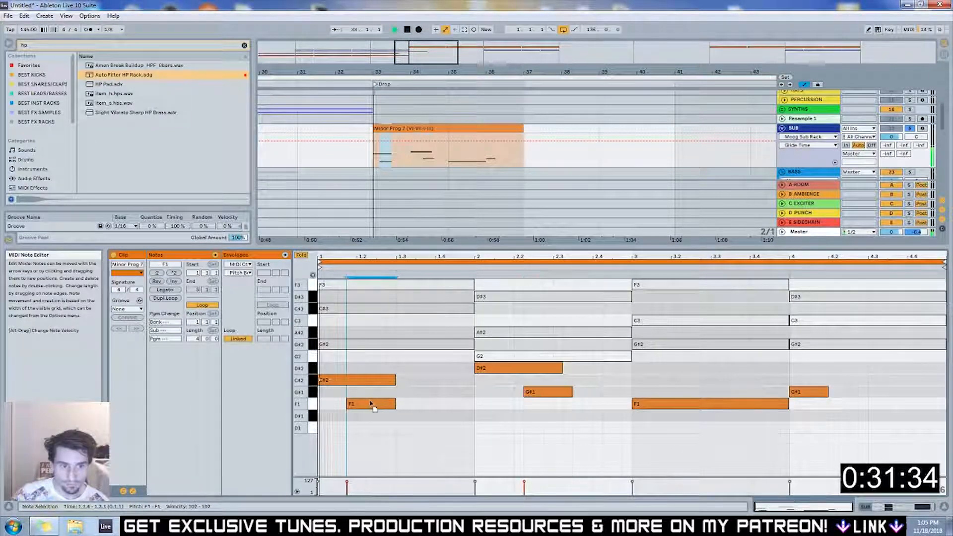
left_click_drag(531, 392, 511, 391)
left_click_drag(561, 368, 554, 368)
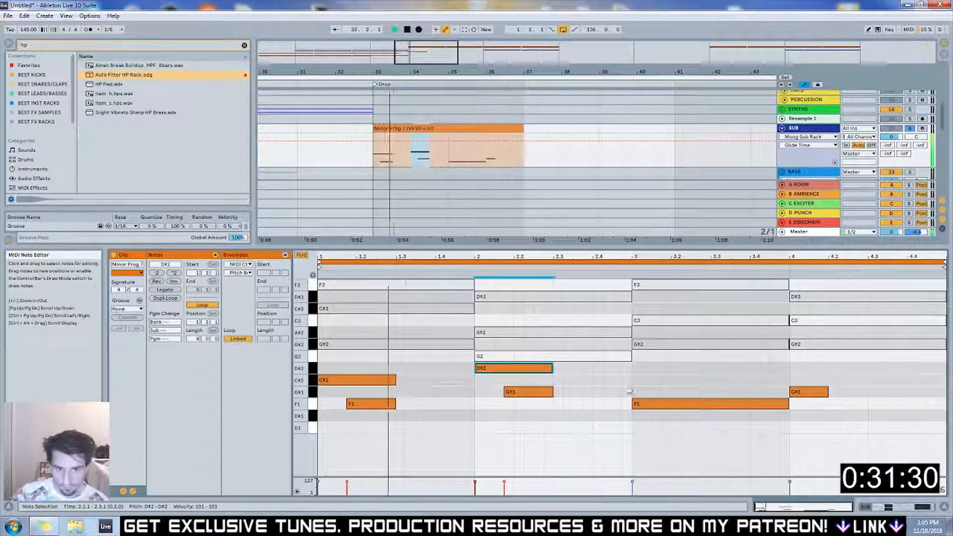
Shorten the bar 3 F1 note to two beats while auditioning the clip
left_click(645, 403)
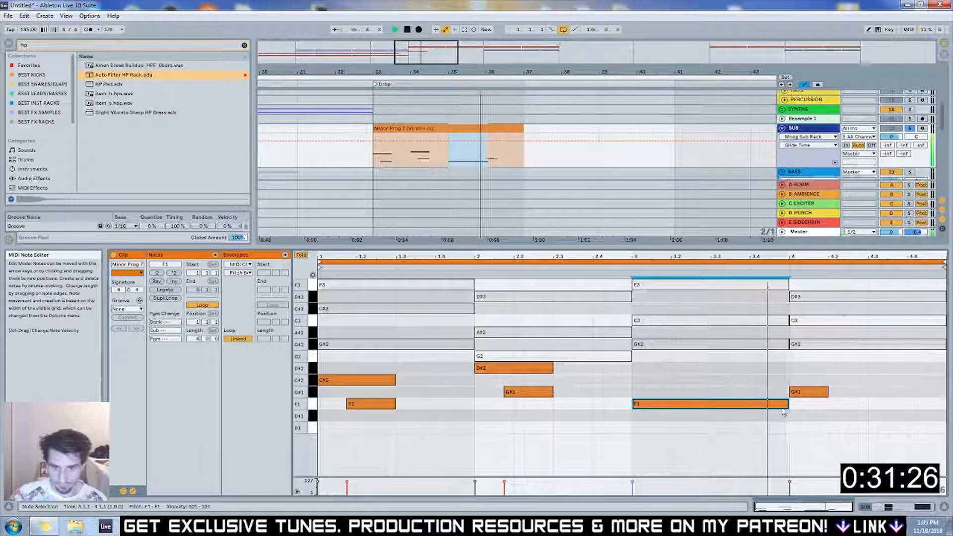
key("space")
key("space")
key("shift+Left")
key("shift+Left")
key("shift+Left")
key("shift+Left")
key("shift+Left")
key("shift+Left")
key("shift+Left")
key("shift+Left")
key("shift+Left")
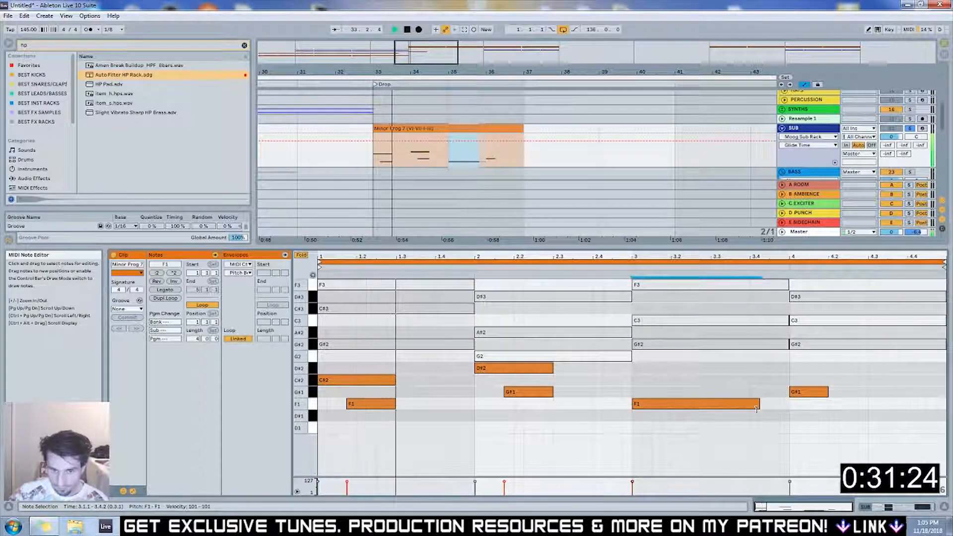
key("shift+Right")
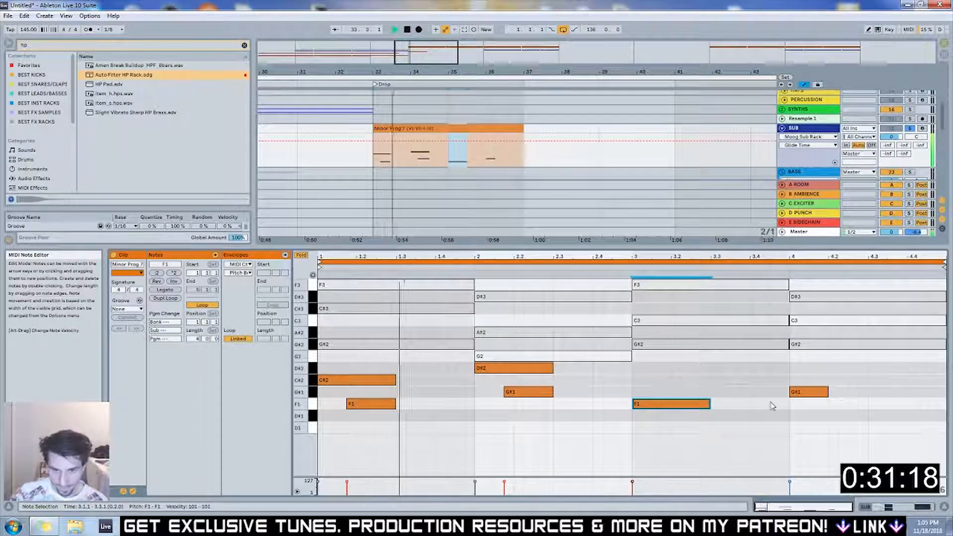
Add a half-beat F1 note at 3.4.3 and lengthen the bar 4 G#1 note to one and a half beats
double_click(772, 404)
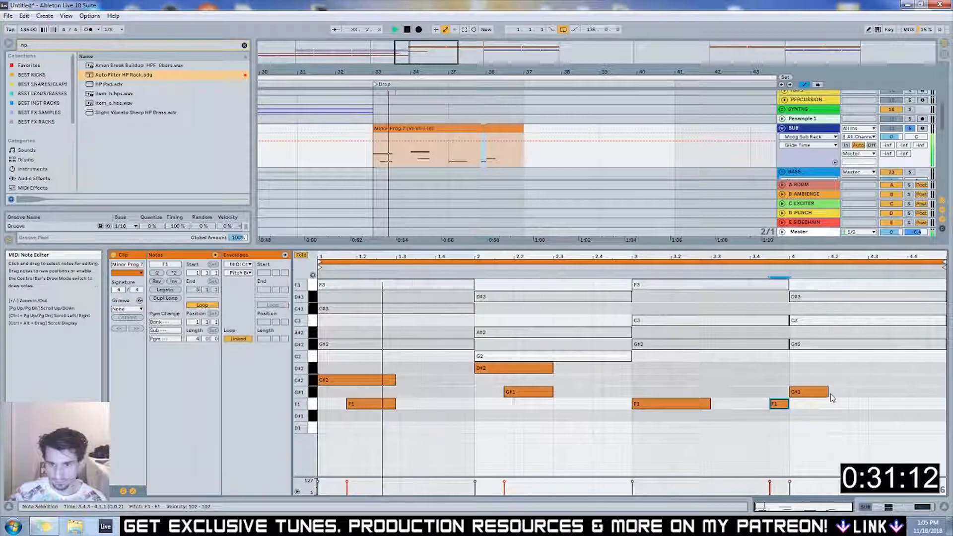
left_click_drag(828, 392, 847, 392)
Add a C#2 note from 4.3.3 to the end of the clip and audition the sub line
double_click(890, 367)
left_click_drag(926, 368, 936, 375)
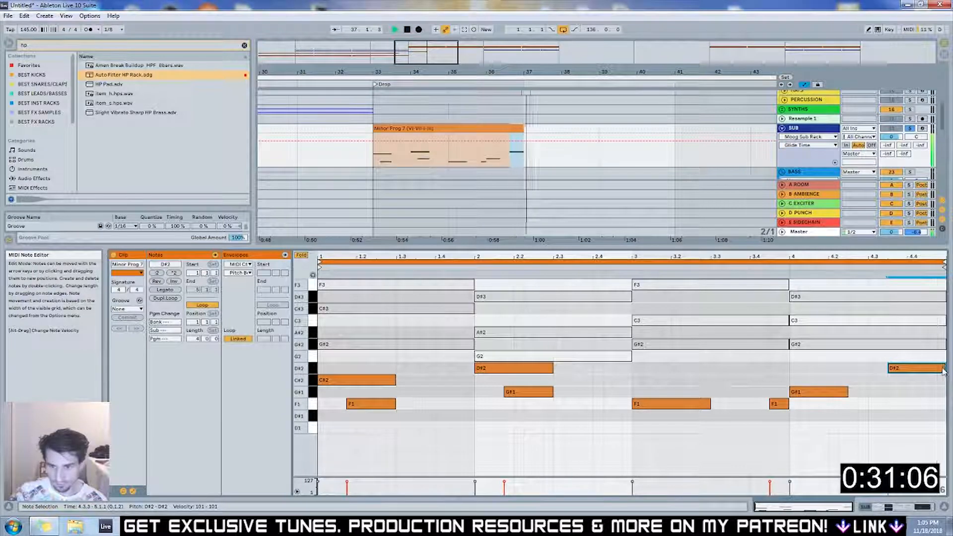
mouse_move(934, 370)
left_mouse_down()
mouse_move(922, 379)
mouse_move(931, 386)
left_mouse_up()
key("space")
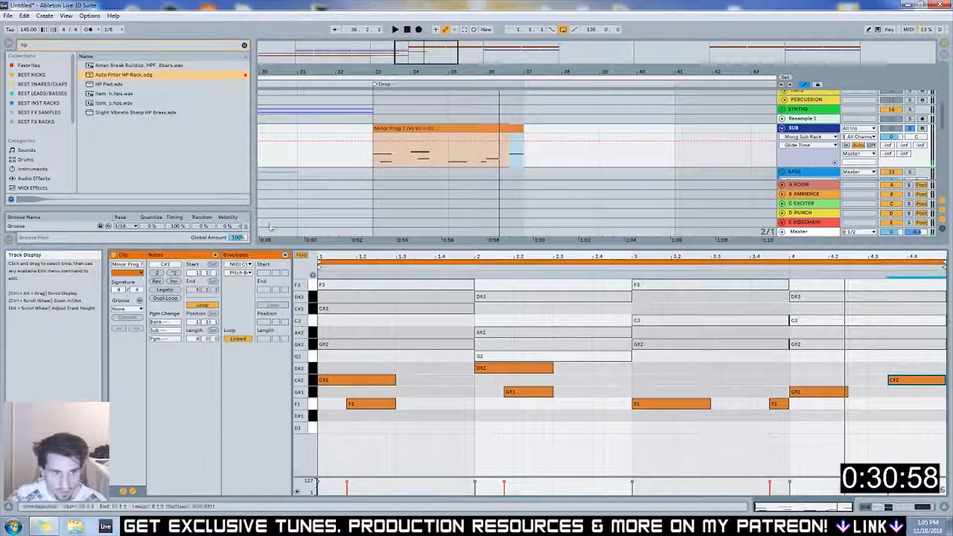
Unfold the note editor to all pitches and enlarge the note rows around C2
left_click(301, 256)
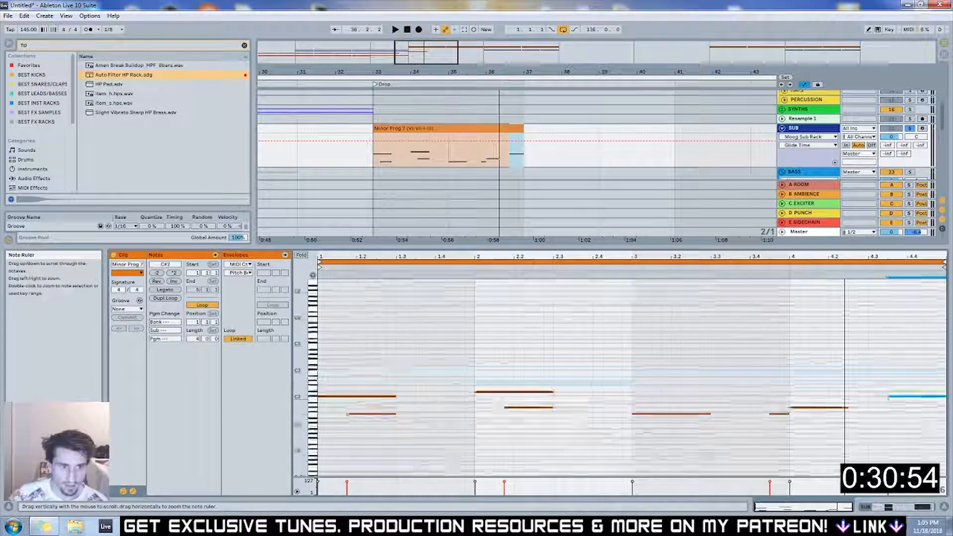
left_click_drag(298, 385, 807, 336)
scroll(813, 327, "down", 2)
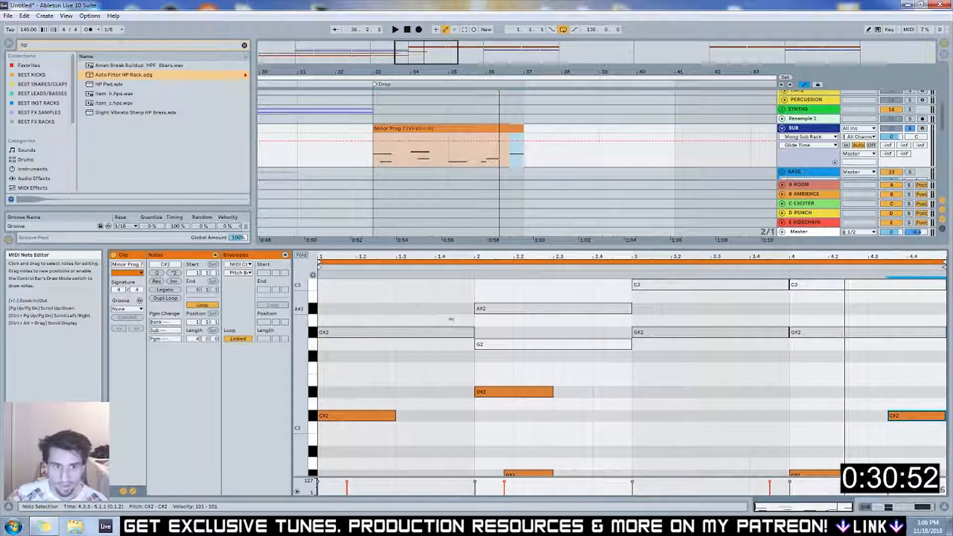
Lower the clip's final C#2 note to A#1, audition it, and fold the note editor to used pitches
scroll(912, 409, "down", 1)
left_click_drag(913, 410, 912, 441)
key("space")
scroll(878, 405, "down", 3)
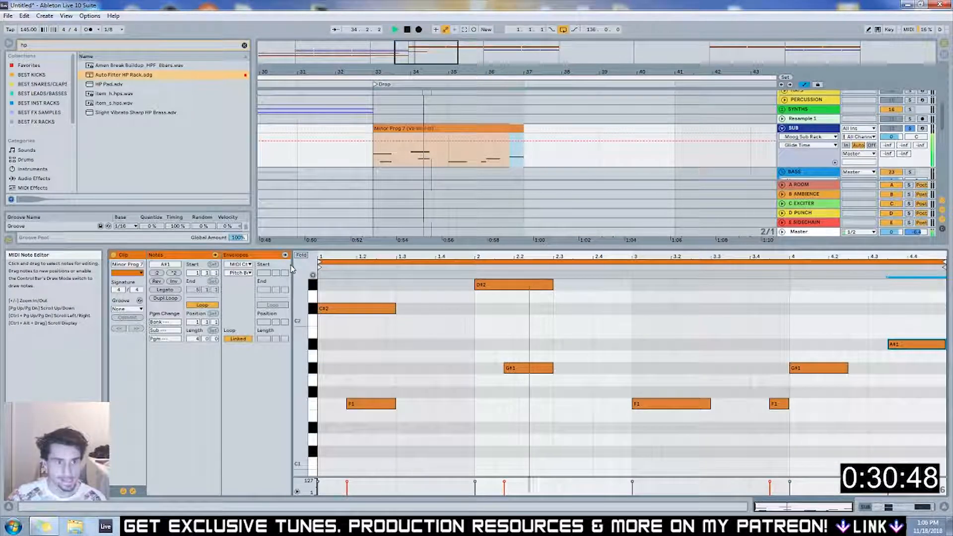
left_click(301, 255)
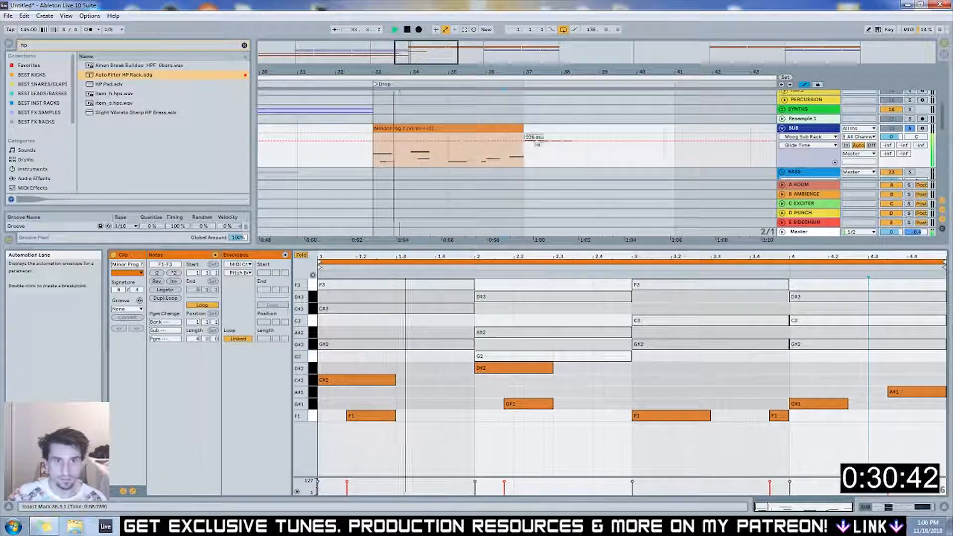
Duplicate the four-bar SUB clip to bar 37, enlarge the arrangement area and audition from the Drop marker
key("ctrl+d")
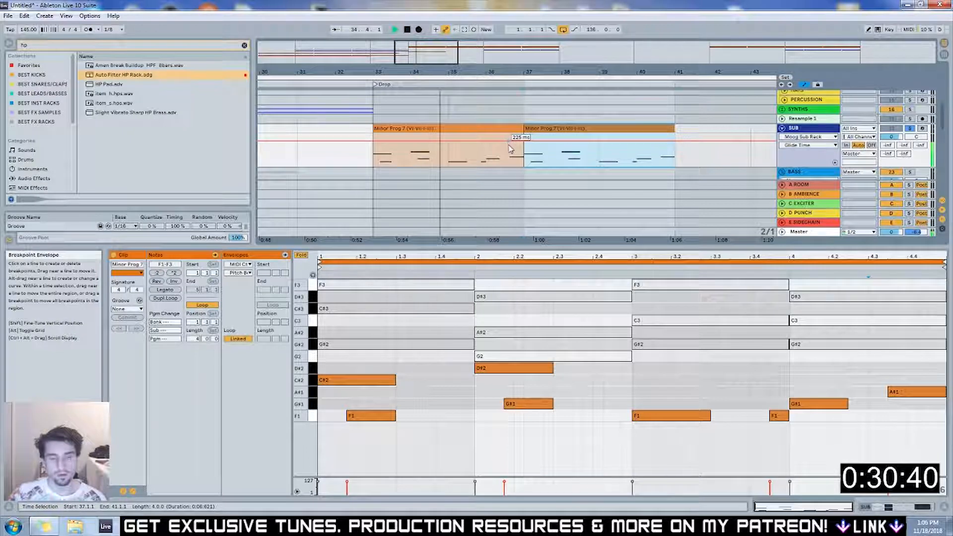
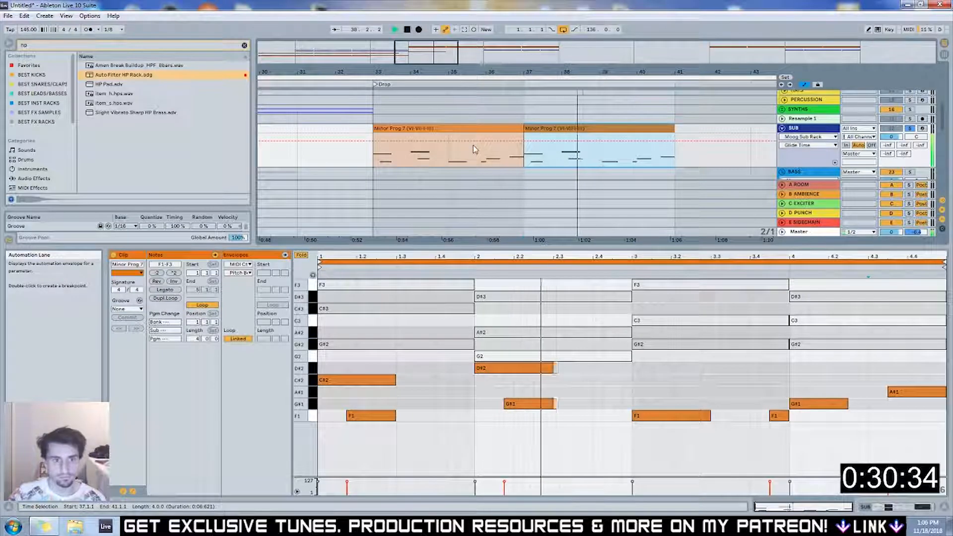
left_click_drag(536, 247, 536, 281)
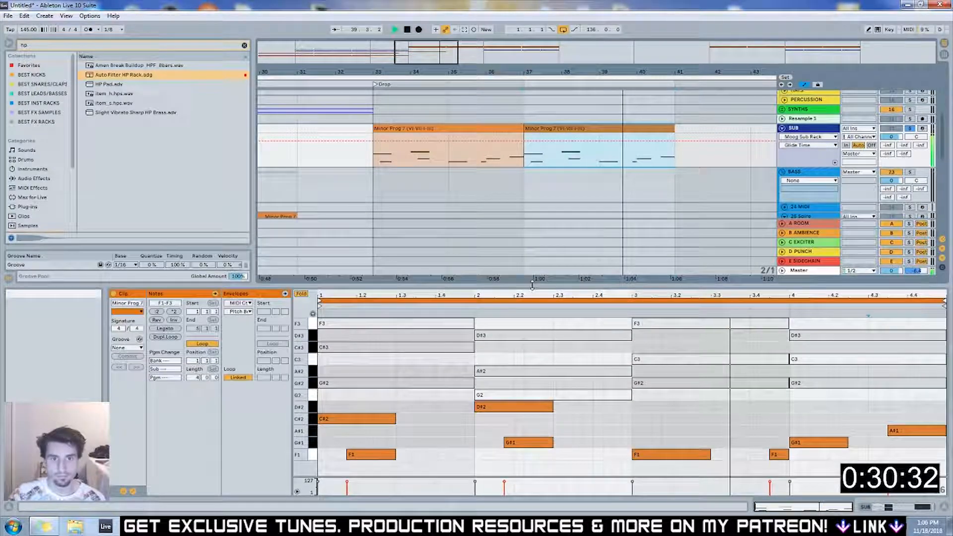
key("space")
scroll(435, 159, "up", 2)
scroll(645, 183, "down", 2)
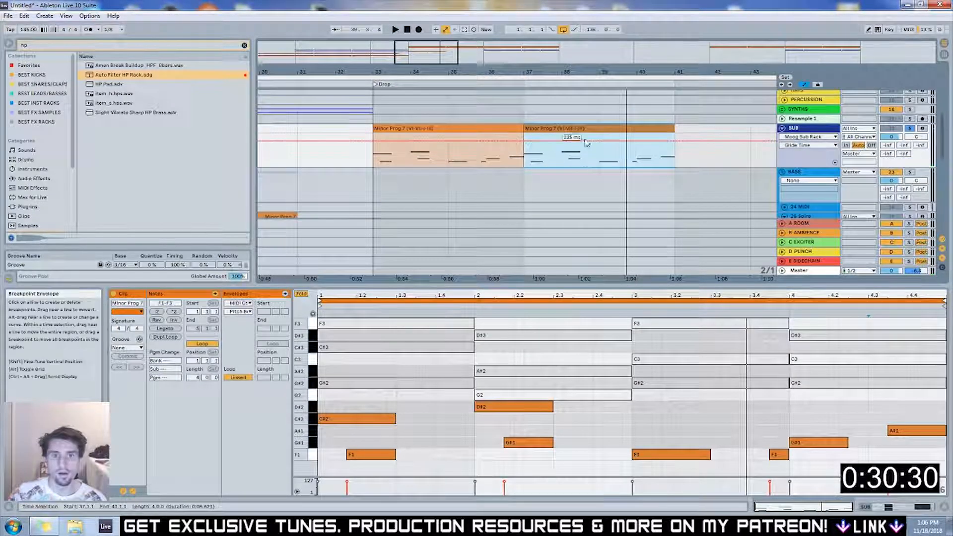
left_click(374, 117)
key("space")
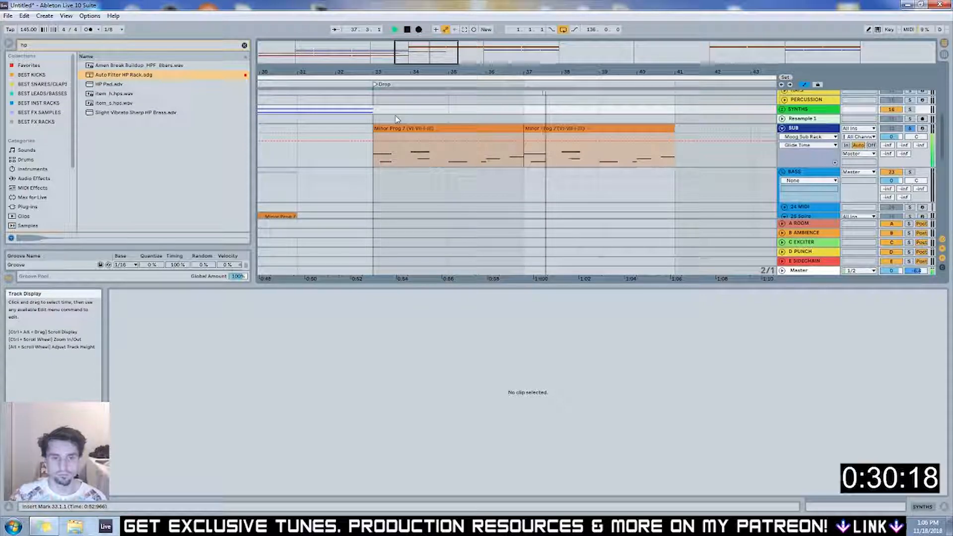
In the duplicated clip, extend the bar 3 F1 note to 4.3.2, add a one-beat G#1 at 4.1.1 and a short final D#2
left_click(636, 128)
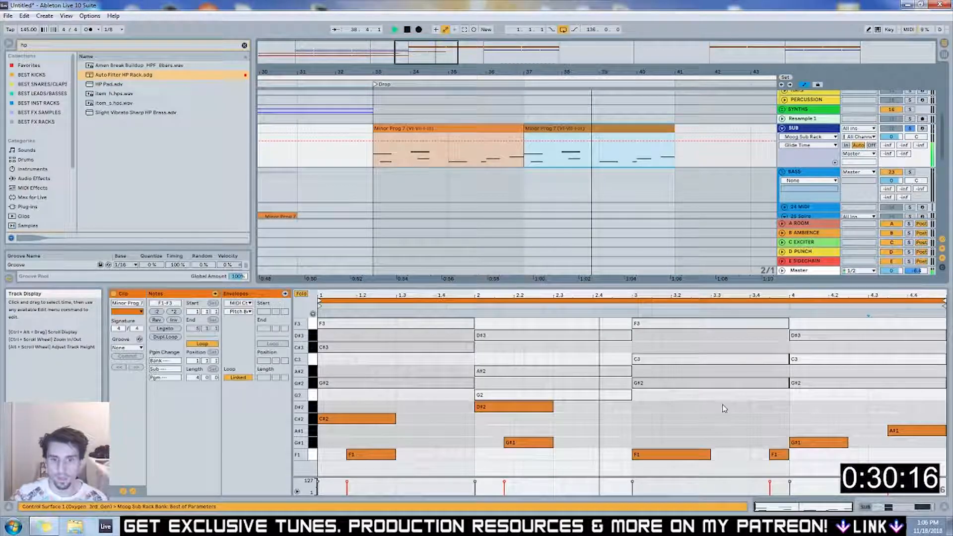
left_click_drag(710, 454, 876, 454)
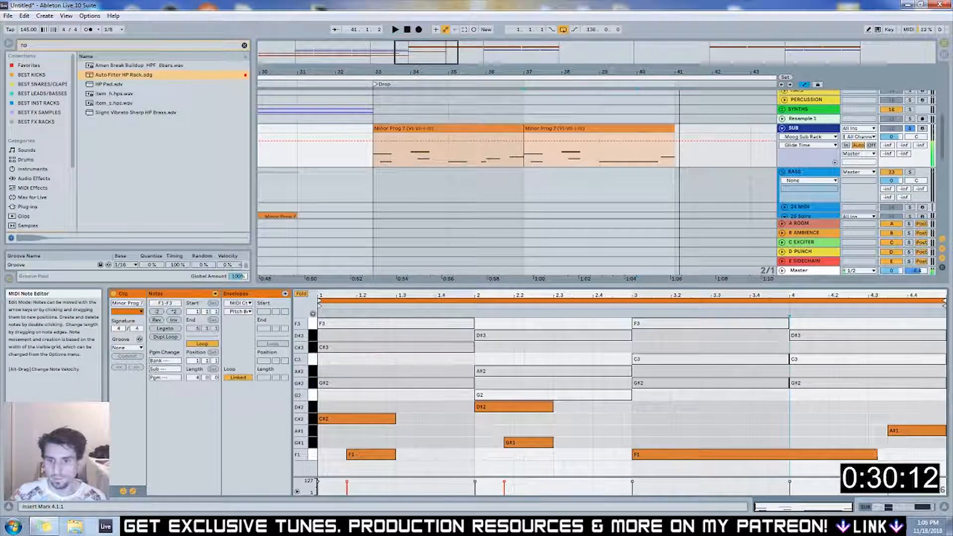
mouse_move(930, 419)
left_mouse_down()
mouse_move(932, 407)
mouse_move(944, 407)
left_mouse_up()
double_click(804, 442)
left_click_drag(804, 442, 827, 442)
left_click(631, 306)
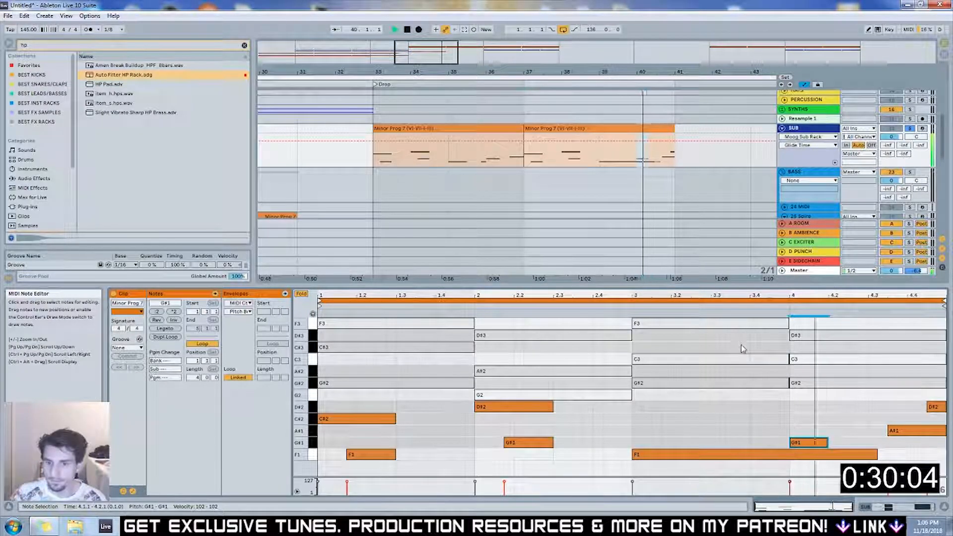
Move the A#1 note to 4.3.1, end the long F1 there, and move the D#2 note to 4.4.1
left_click(914, 431)
key("space")
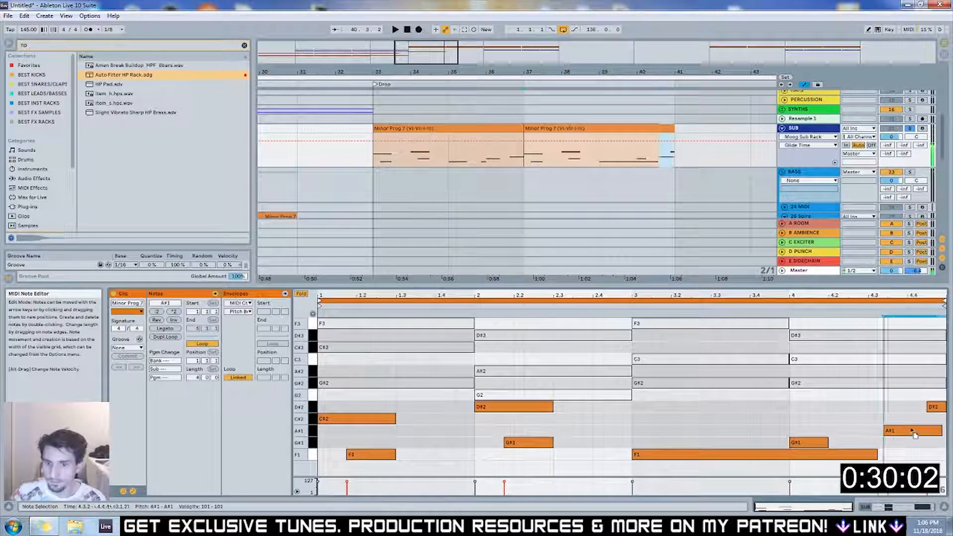
left_click_drag(876, 454, 867, 454)
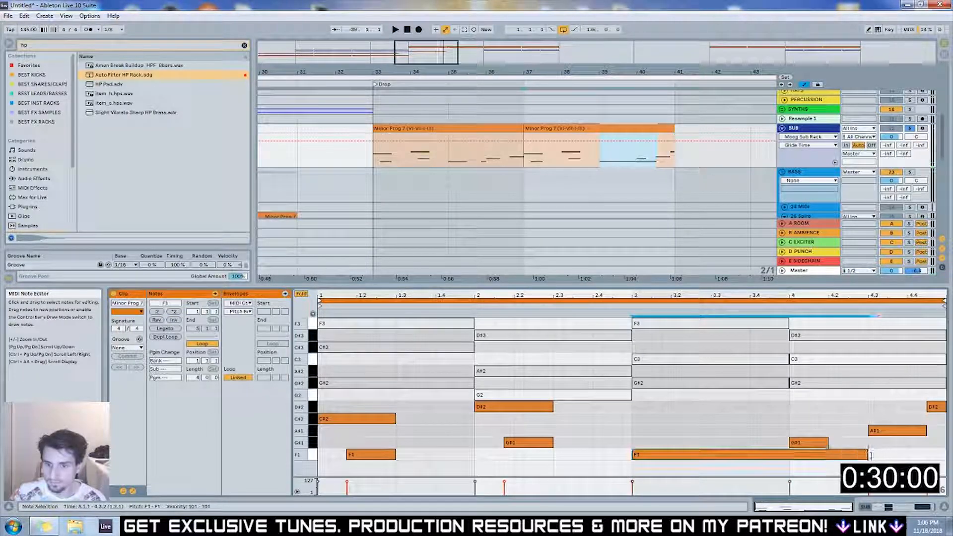
left_click_drag(931, 408, 926, 409)
key("space")
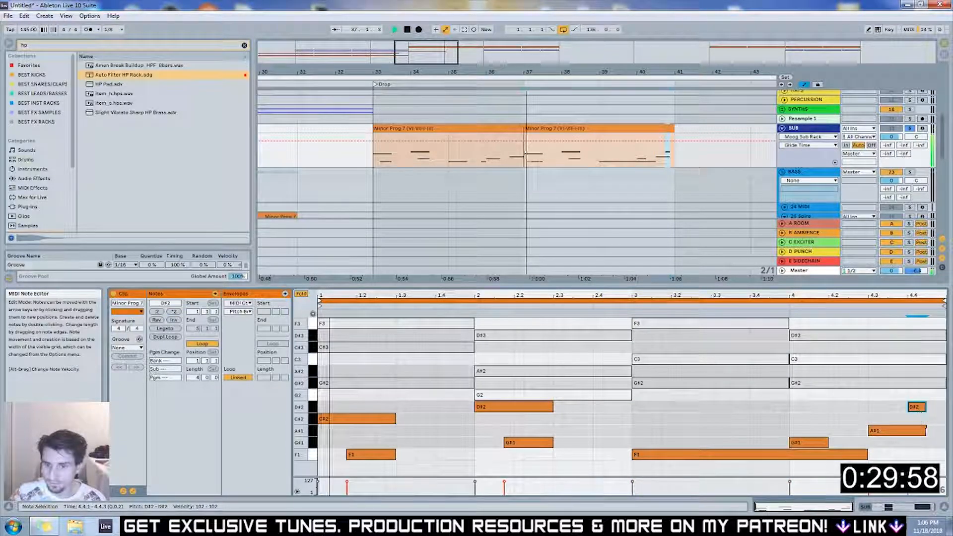
Extend the final A#1 and D#2 notes to 4.4.4 and shorten the long F1 note to end at 4.2.4
left_click_drag(925, 431, 936, 406)
left_click(820, 410)
left_click_drag(867, 453, 857, 454)
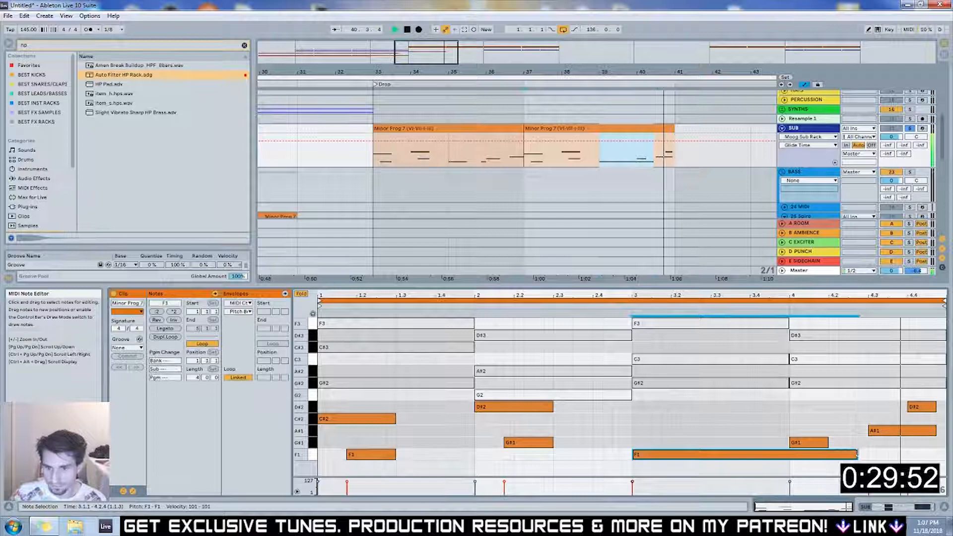
Shift the G#1 note to start at 3.4.4 and the final D#2 note to start at 4.3.4 while auditioning
left_click_drag(804, 443, 798, 444)
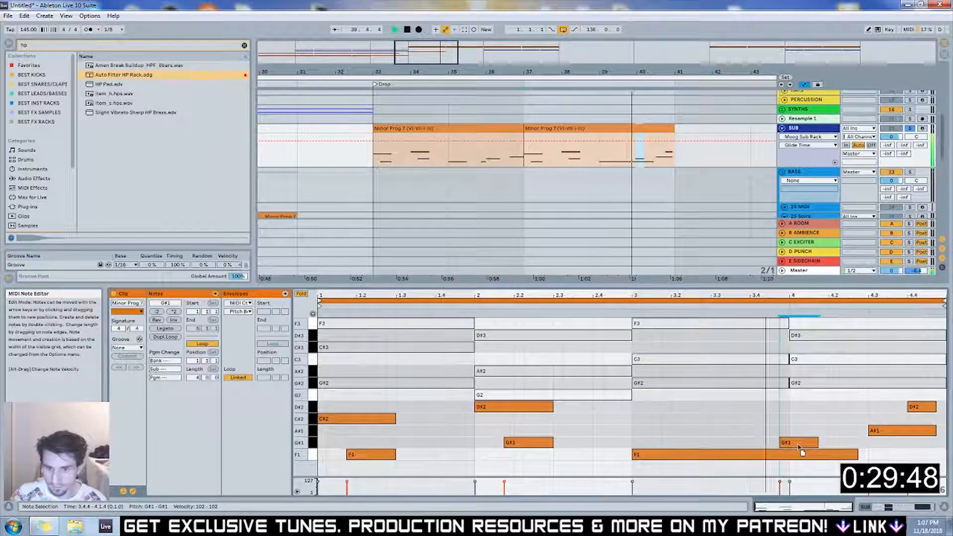
left_click_drag(915, 408, 907, 408)
key("space")
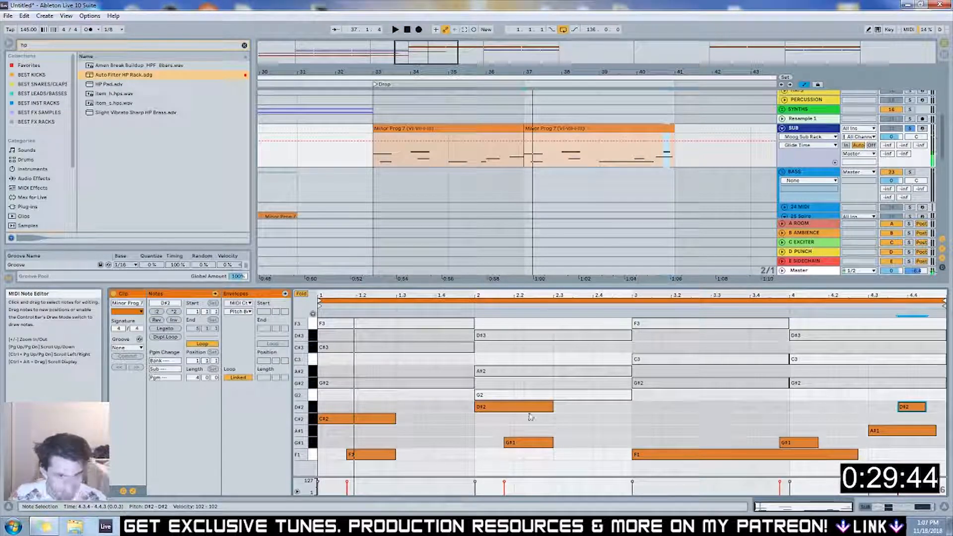
mouse_move(914, 408)
left_mouse_down()
mouse_move(922, 410)
mouse_move(916, 413)
left_mouse_up()
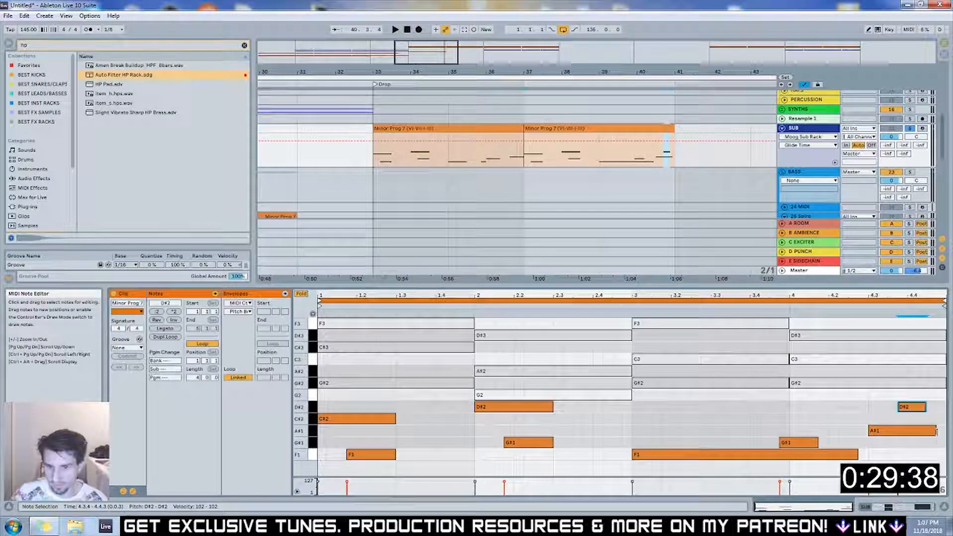
left_click(937, 431)
left_click_drag(938, 430, 937, 435)
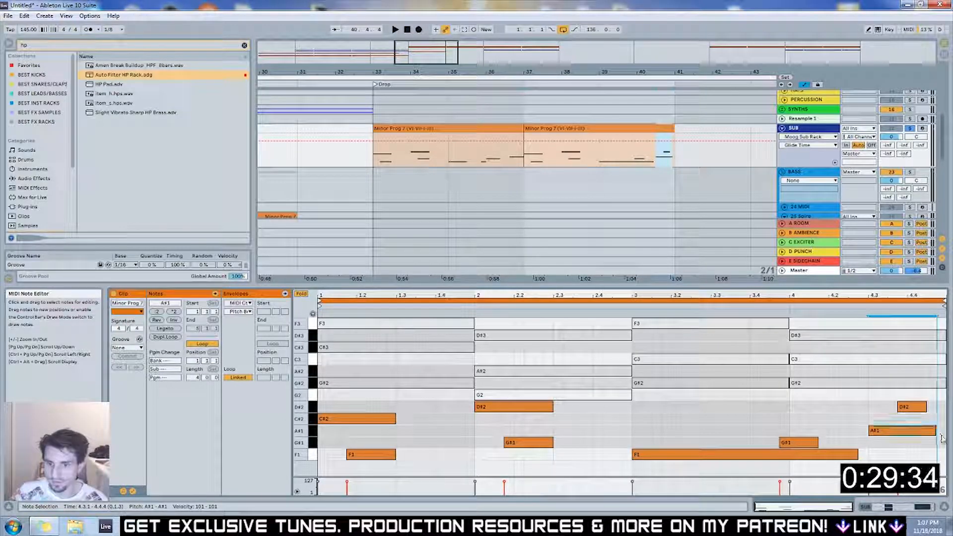
left_click(759, 429)
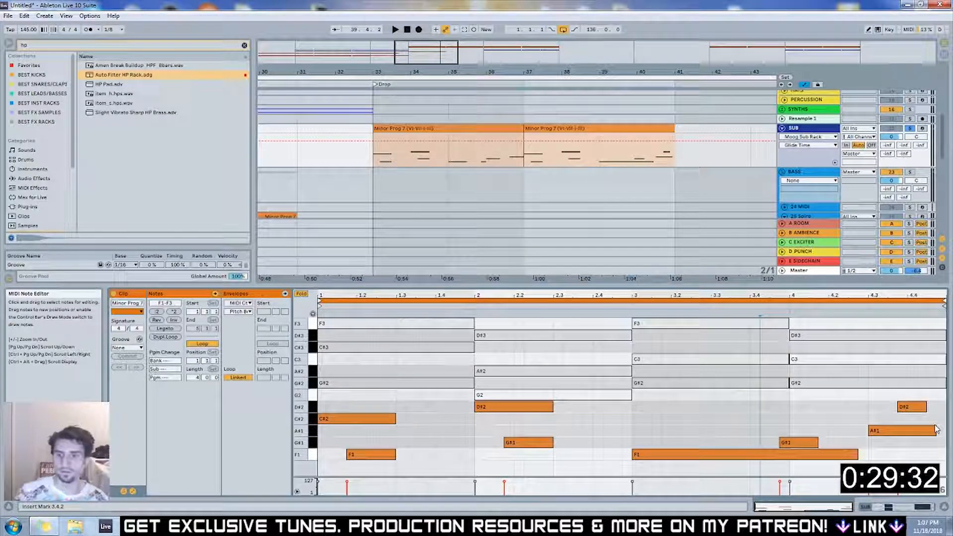
Consolidate the two SUB clips into one eight-bar clip and duplicate it to fill the drop up to bar 49
left_click(596, 128)
left_click(466, 128, "shift")
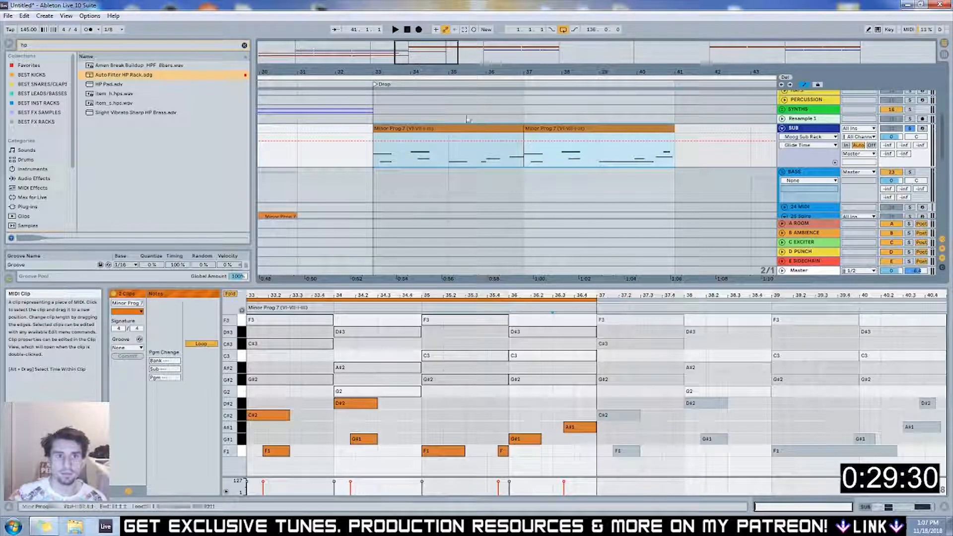
key("minus")
key("ctrl+j")
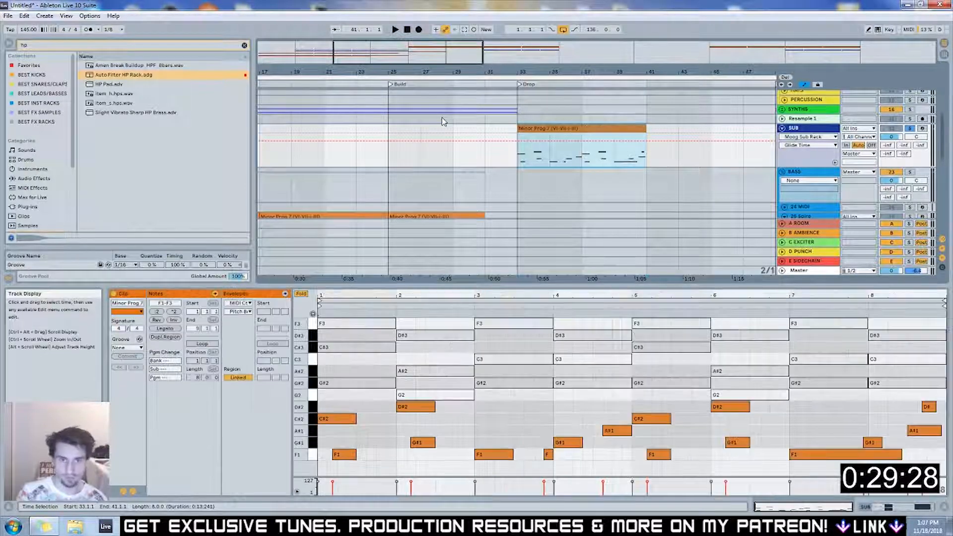
key("ctrl+d")
key("minus")
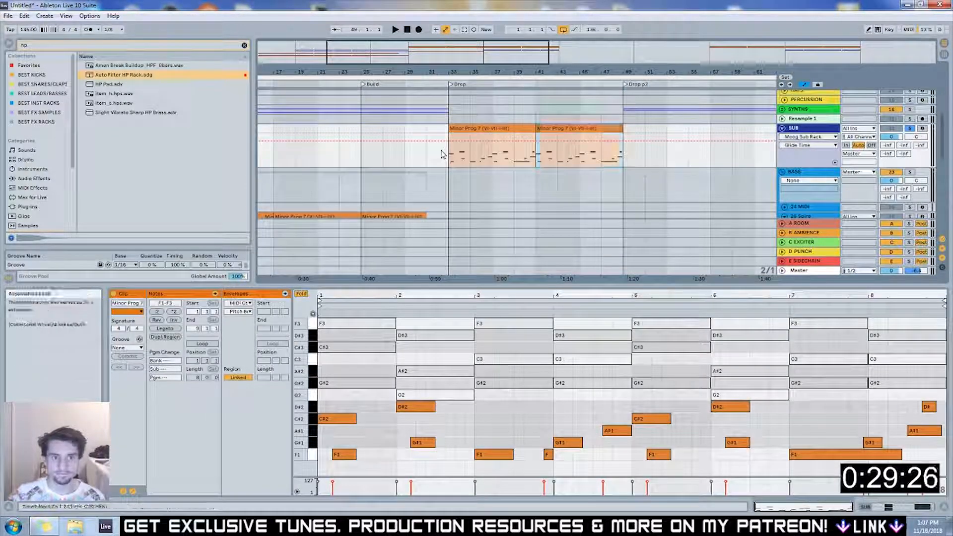
Recolor both eight-bar SUB clips in the drop dark blue
left_click(528, 130)
left_click(588, 130, "shift")
right_click(589, 133)
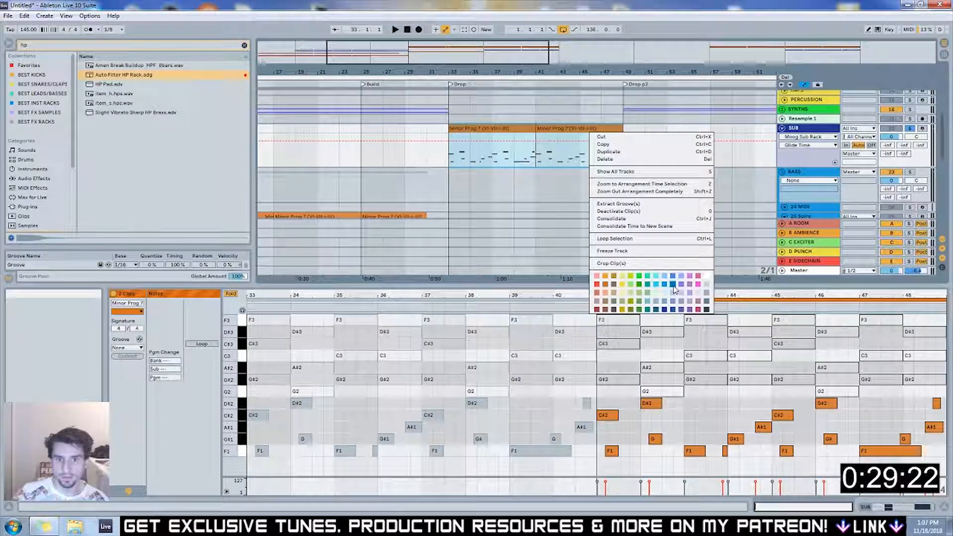
left_click(673, 285)
right_click(557, 130)
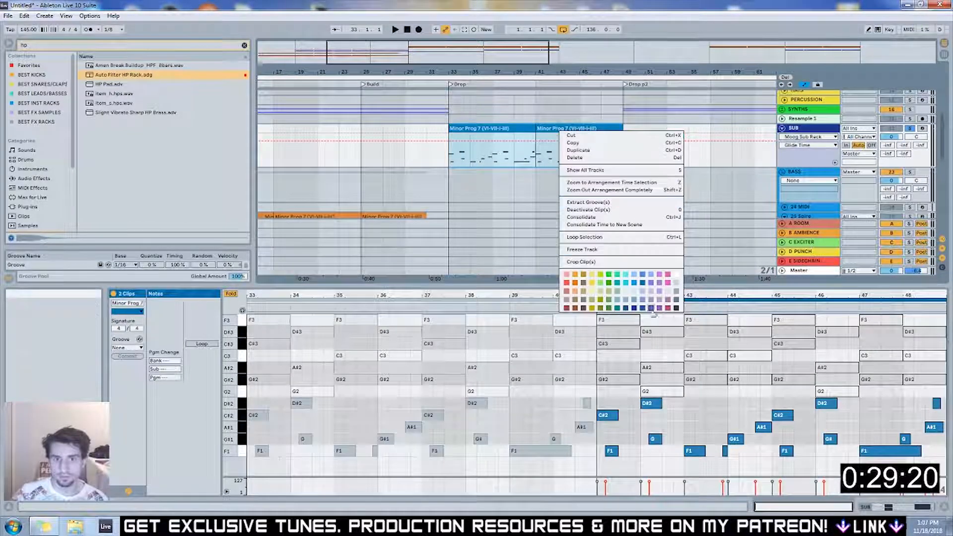
left_click(634, 308)
left_click(432, 141)
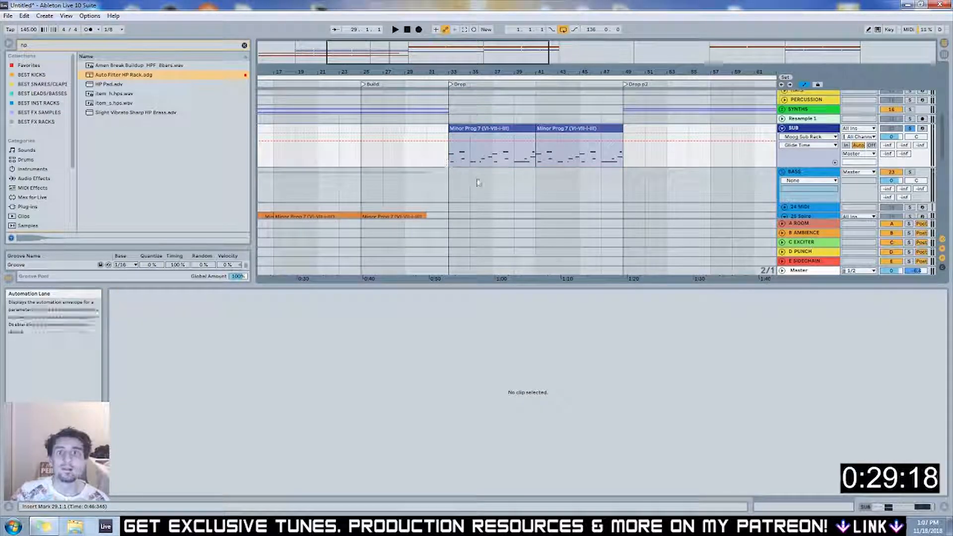
Unfold the SYNTHS group and copy the first RAZOR clip of Drop p2 to the Drop start at bar 33
left_click(450, 181)
scroll(454, 181, "up", 5)
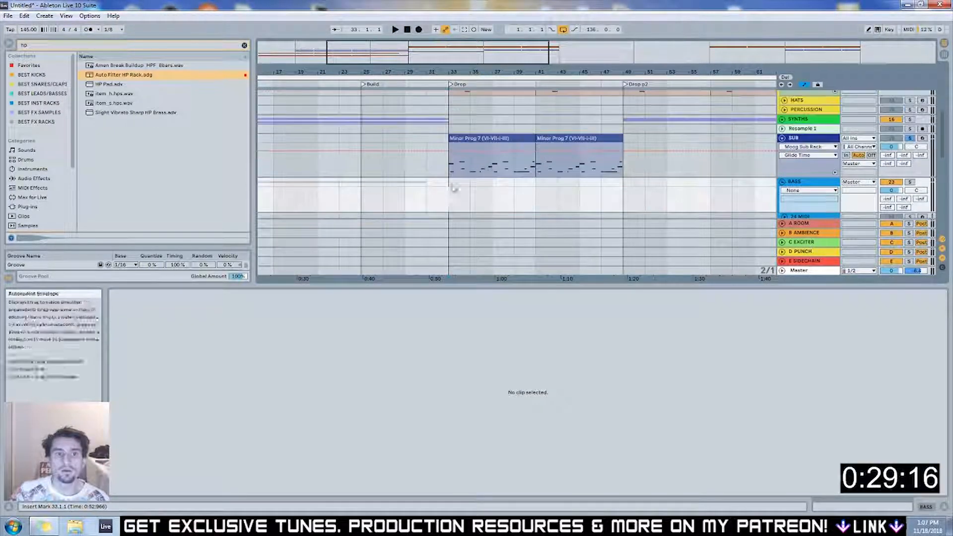
left_click(451, 134)
scroll(569, 181, "down", 1)
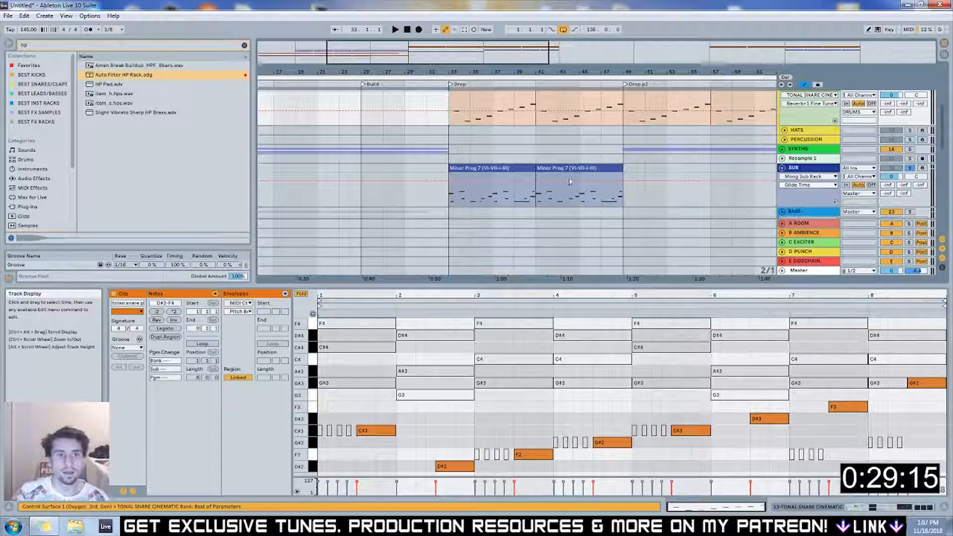
left_click(782, 149)
scroll(453, 145, "down", 3)
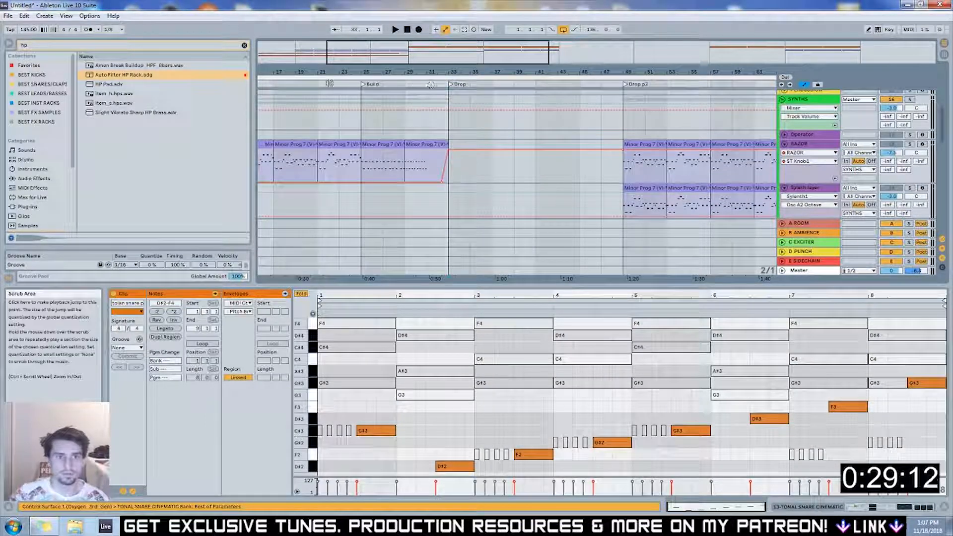
left_click_drag(629, 144, 449, 148)
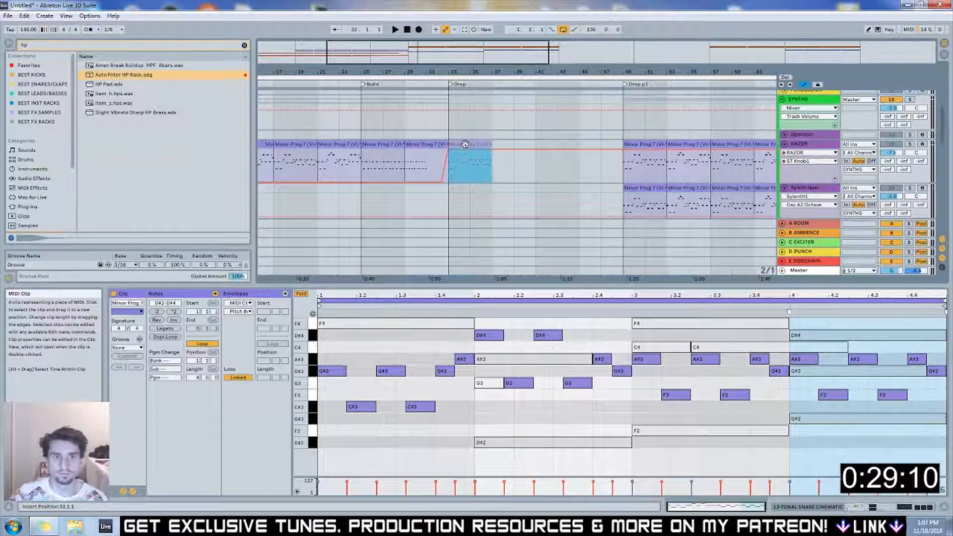
Solo the RAZOR track and audition the copied clip at the start of the drop
key("space")
left_click(910, 145)
left_click(911, 145)
key("space")
left_click(460, 143)
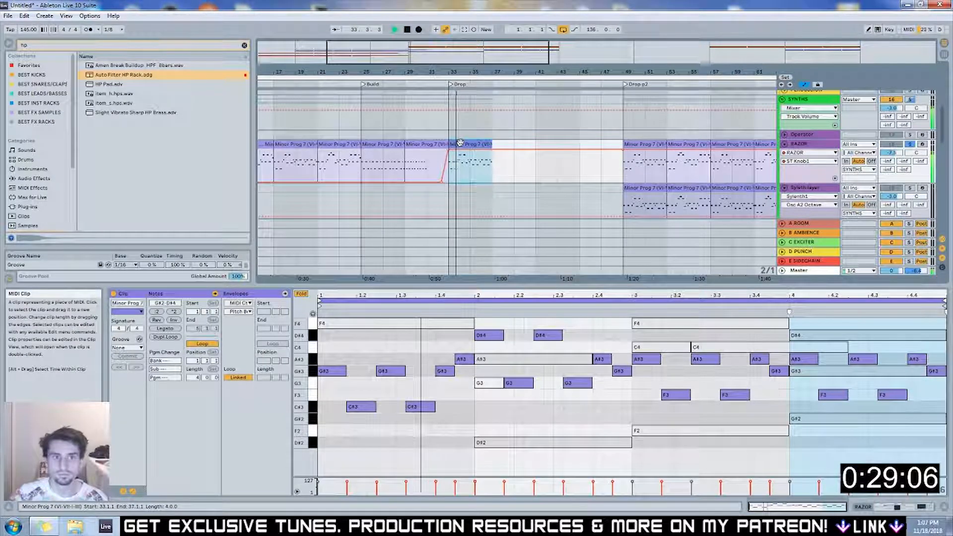
key("Tab")
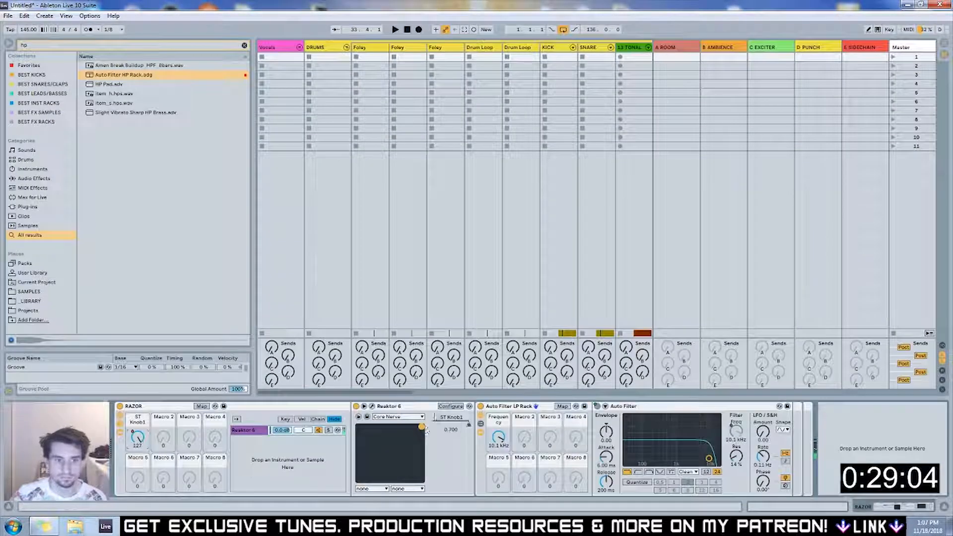
key("shift+Tab")
key("shift+Tab")
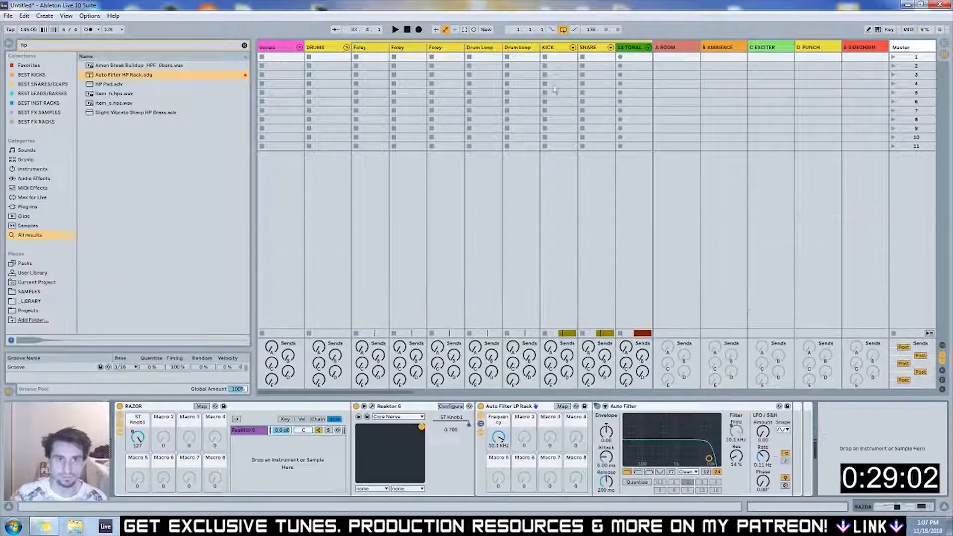
key("Tab")
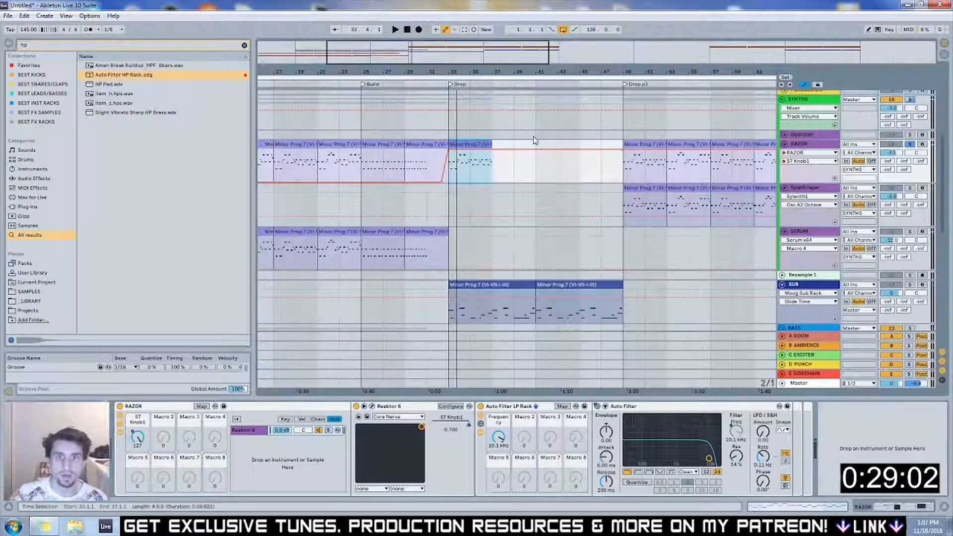
Open the copied RAZOR clip at bar 33 and deactivate all of its notes
double_click(467, 146)
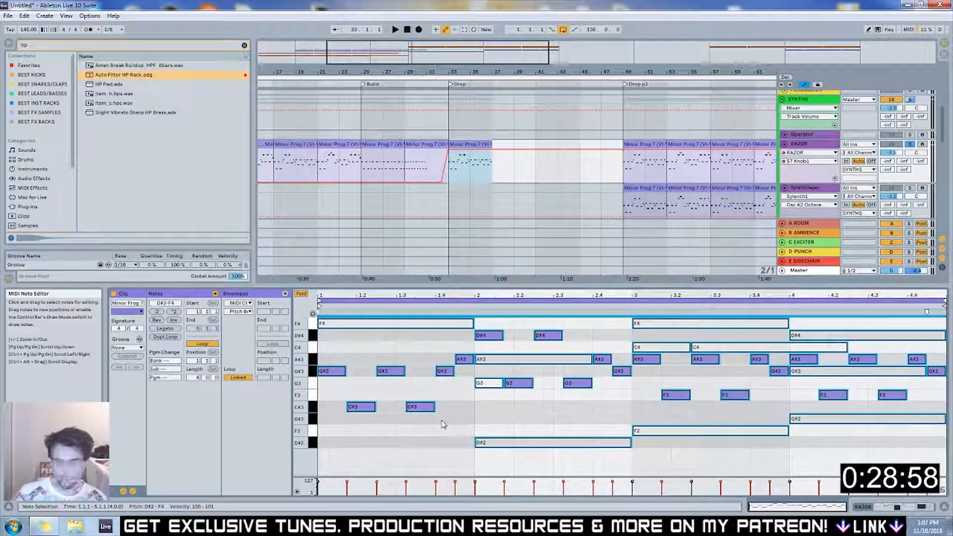
key("space")
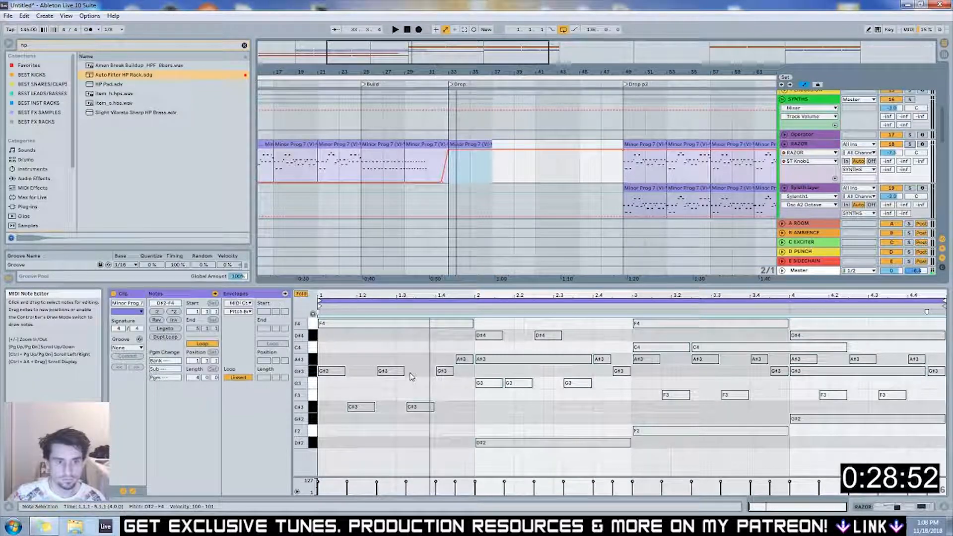
Check the first tonal snare clip in the drop and its device chain, and reopen the RAZOR clip at bar 33
scroll(488, 228, "up", 5)
left_click(470, 137)
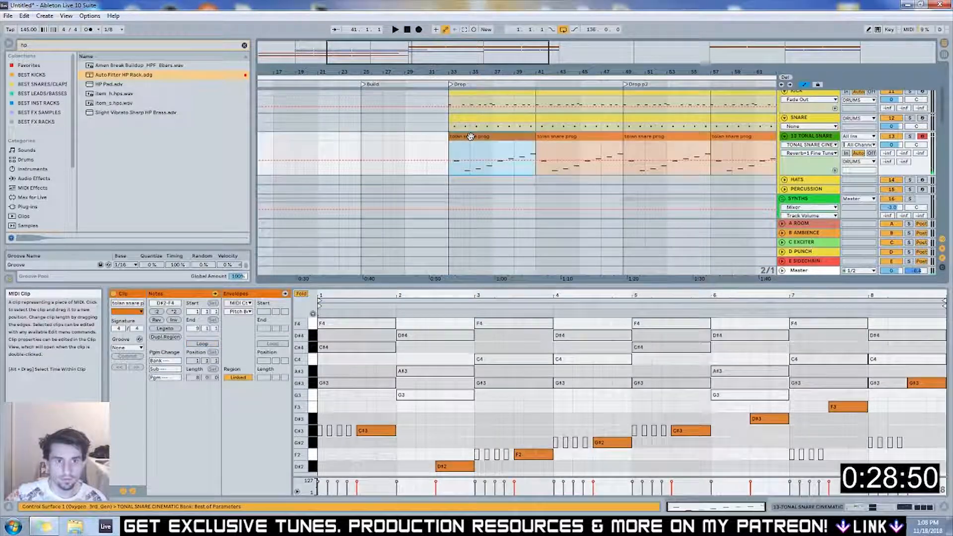
key("shift+Tab")
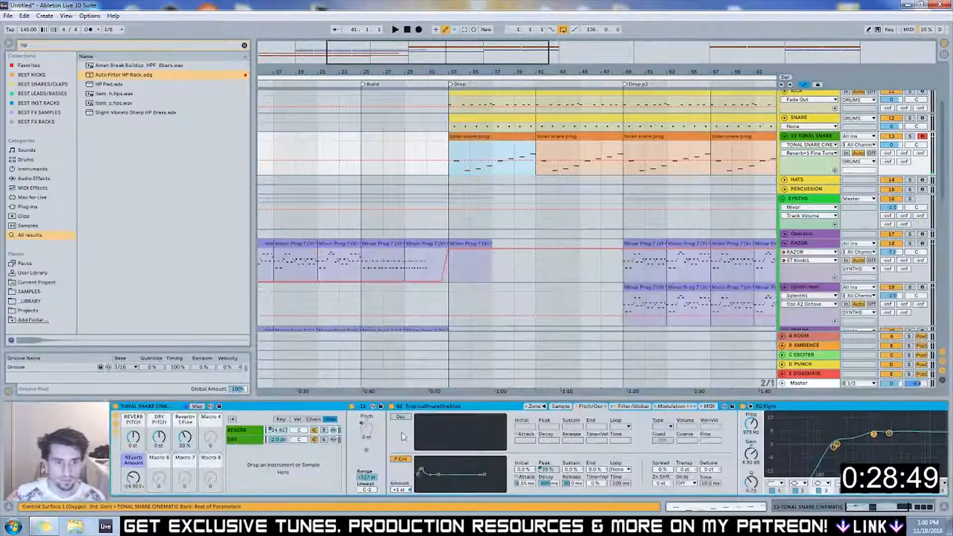
left_click(475, 243)
key("shift+Tab")
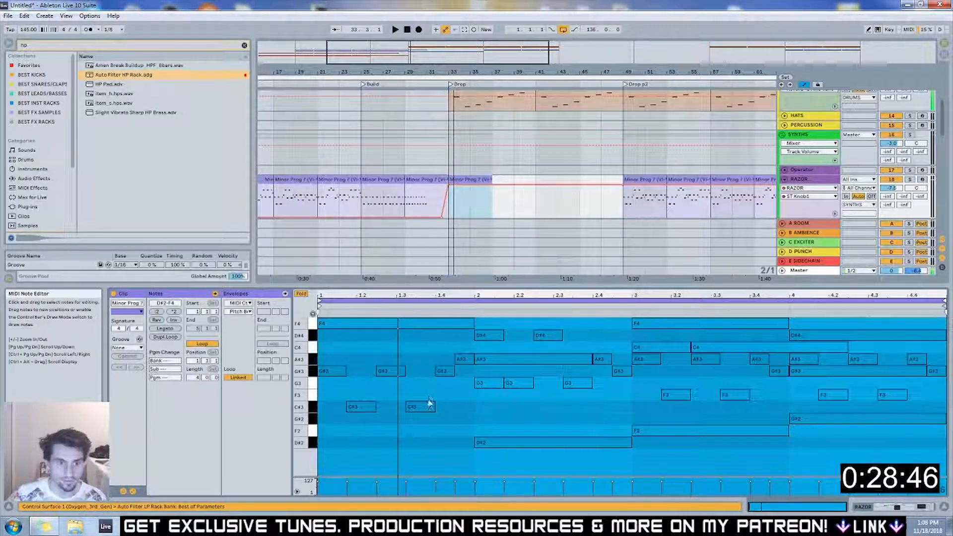
Transpose all notes of the RAZOR clip up one octave and activate the second C#4 note, shortened to an eighth note
left_click(428, 406)
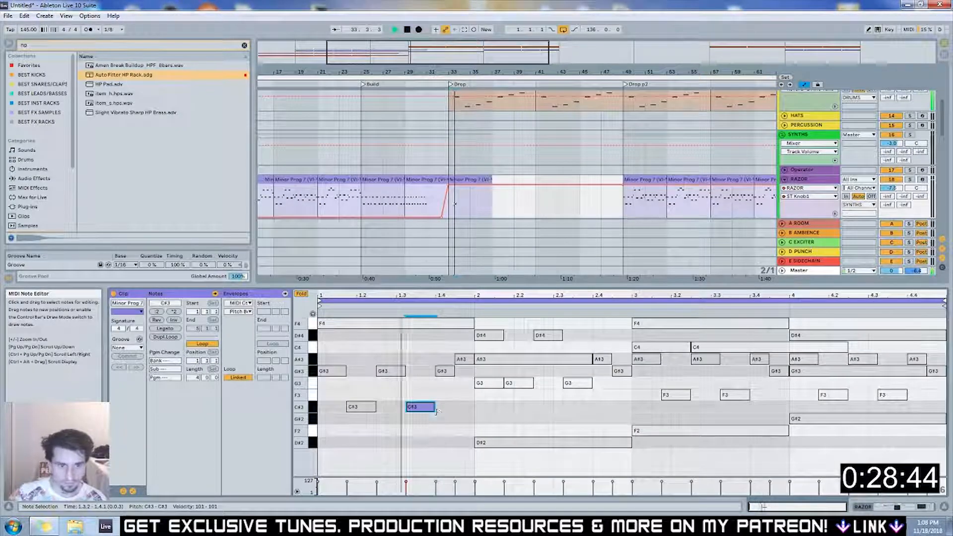
key("ctrl+a")
key("shift+Up")
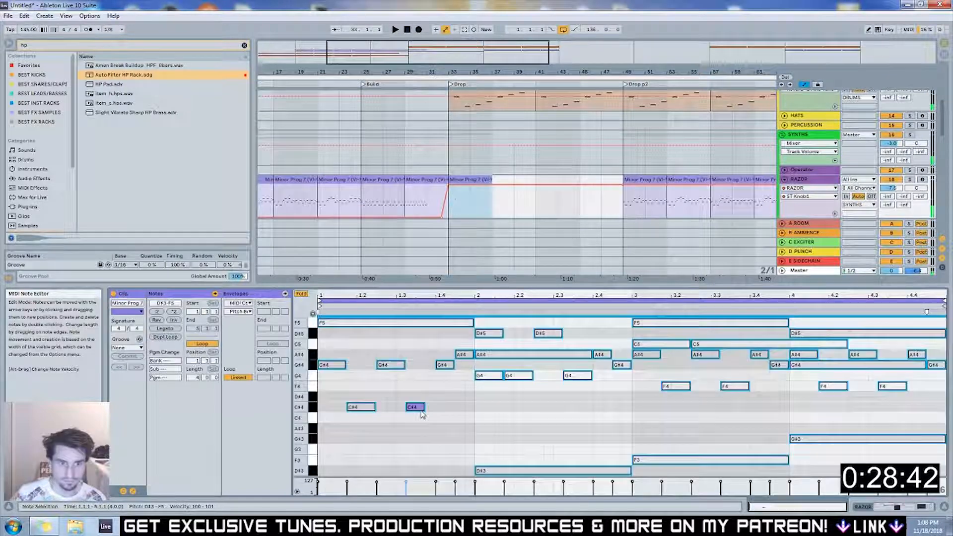
left_click(419, 408)
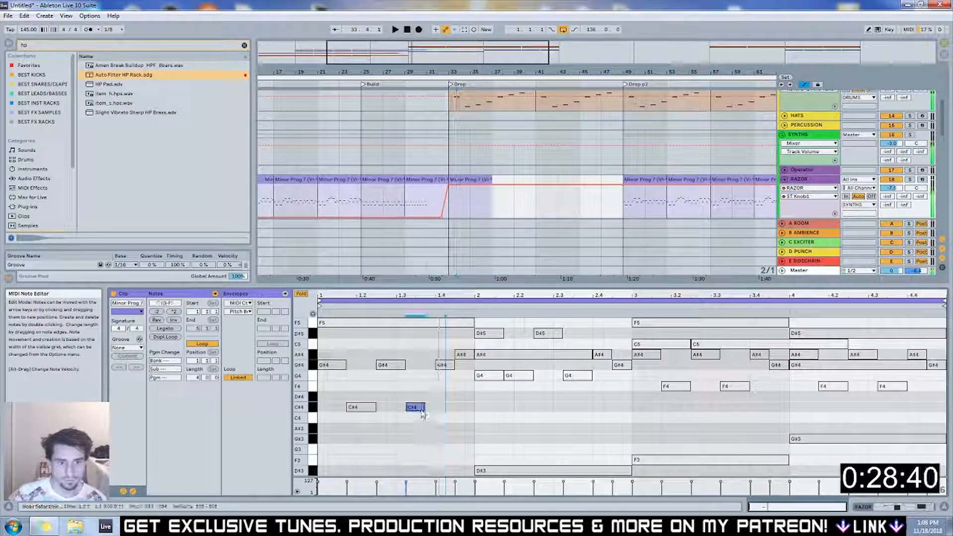
key("space")
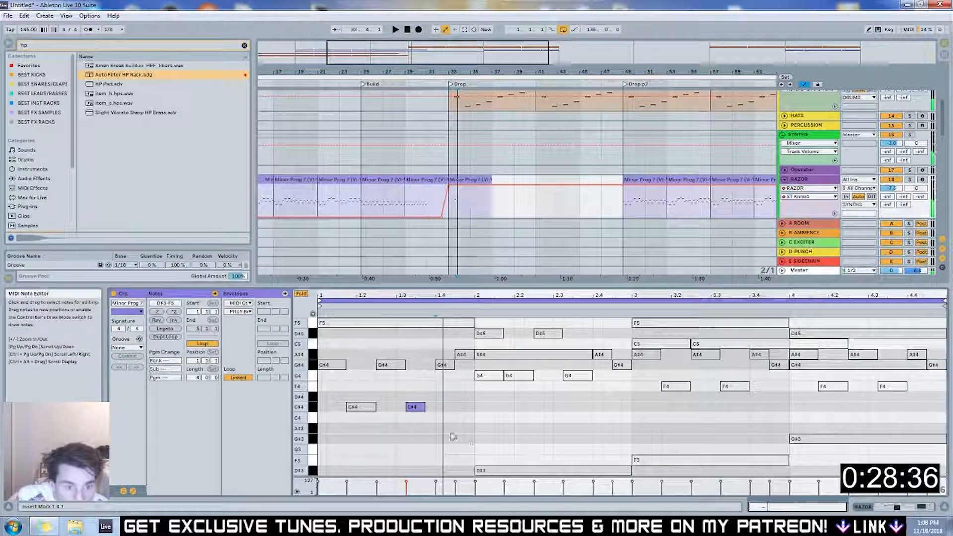
key("space")
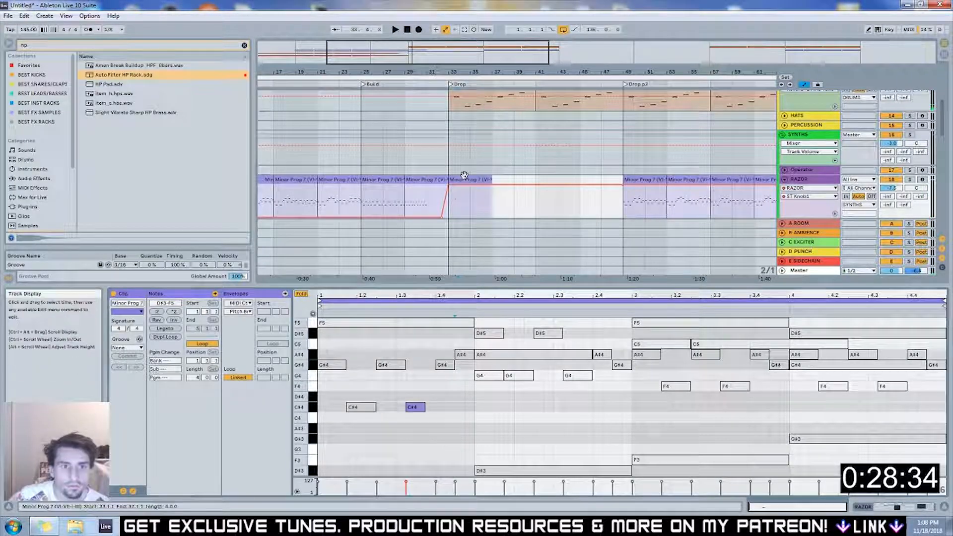
Turn off looping in the RAZOR clip at bar 33 and play it from the start of the drop
left_click(460, 190)
left_click_drag(319, 305, 328, 306)
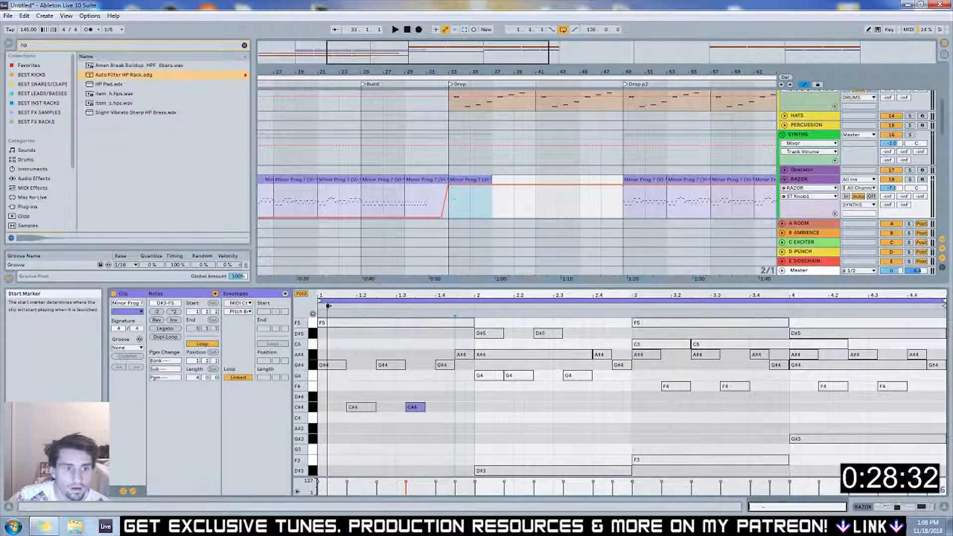
left_click(446, 169)
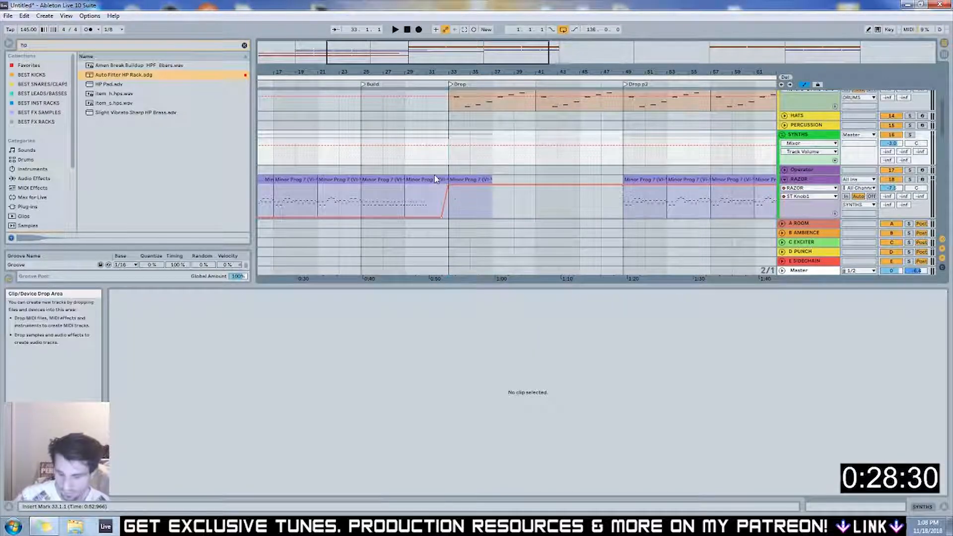
key("plus")
key("plus")
key("plus")
left_click(482, 179)
left_click(202, 343)
key("space")
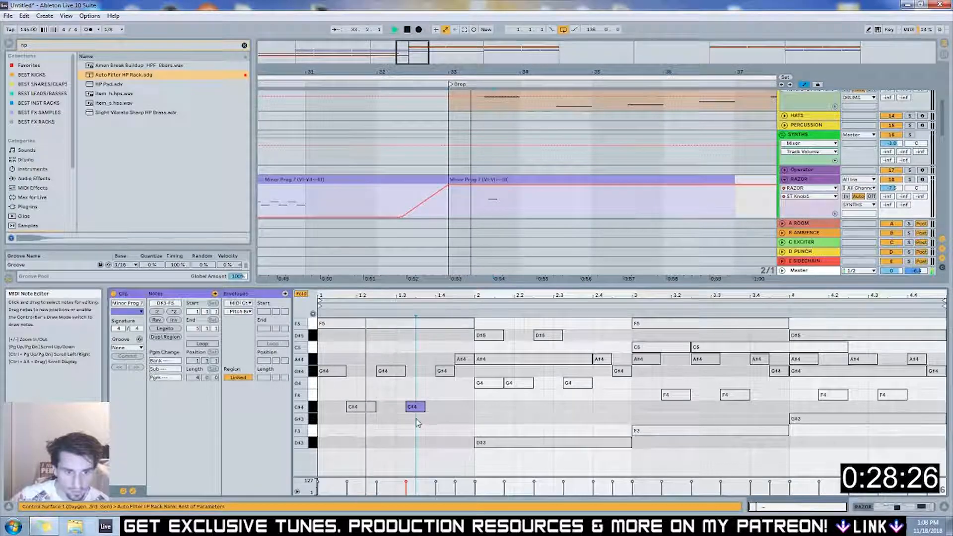
Move the active C#4 note to beat 1.3 and follow it with G#3, C#4 and F4 eighth notes up to bar 2
left_click_drag(413, 408, 404, 409)
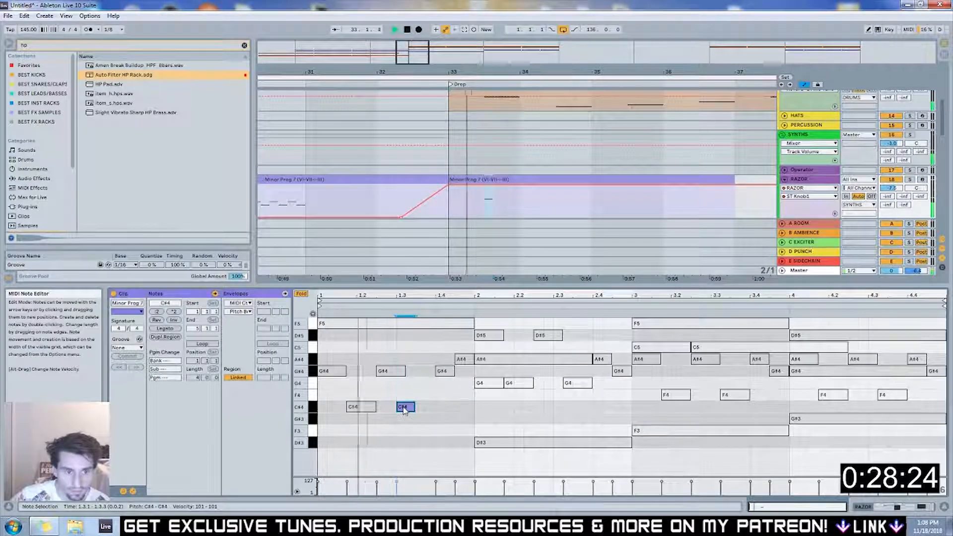
double_click(422, 419)
key("space")
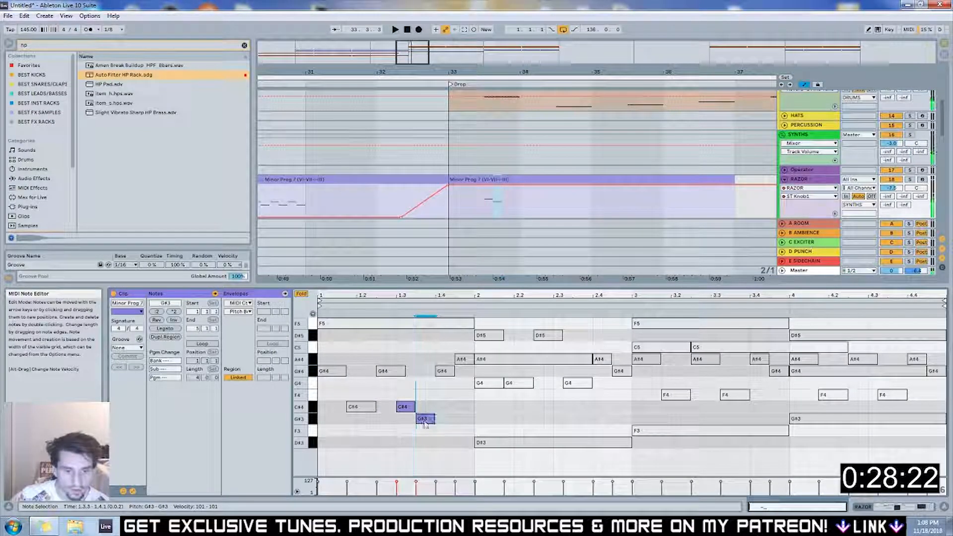
double_click(443, 407)
double_click(465, 395)
key("space")
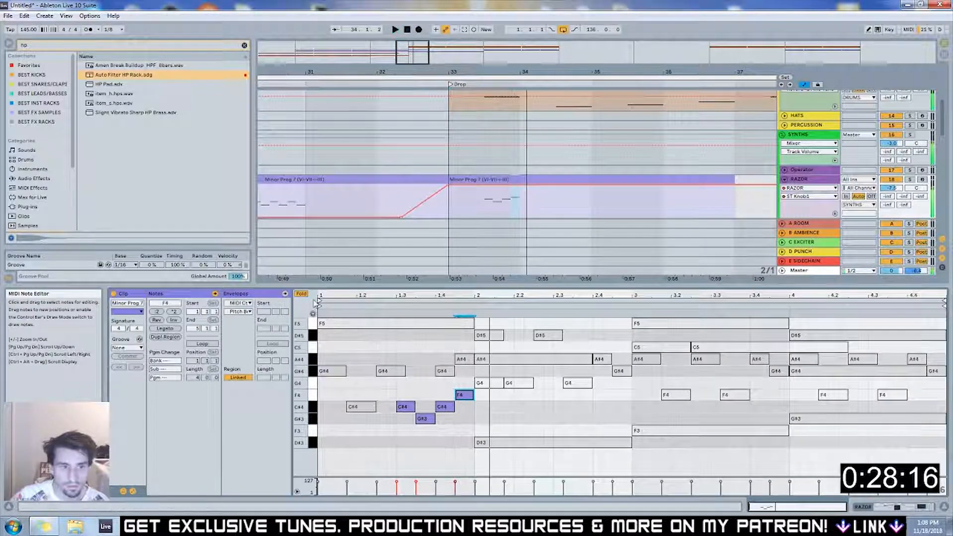
Lower the phrase's last note at 1.4.3 to D#4 and audition the melody
left_click(302, 294)
key("space")
left_click(467, 398)
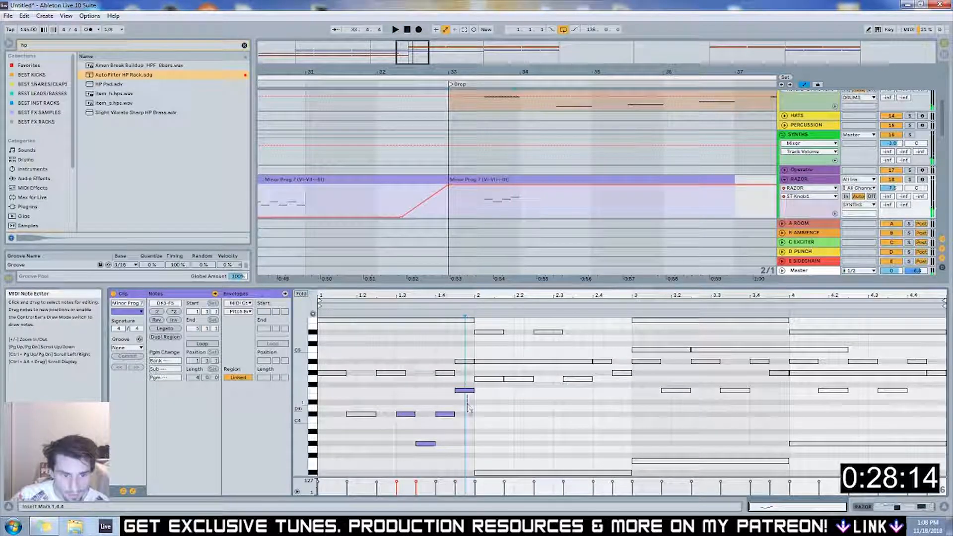
key("space")
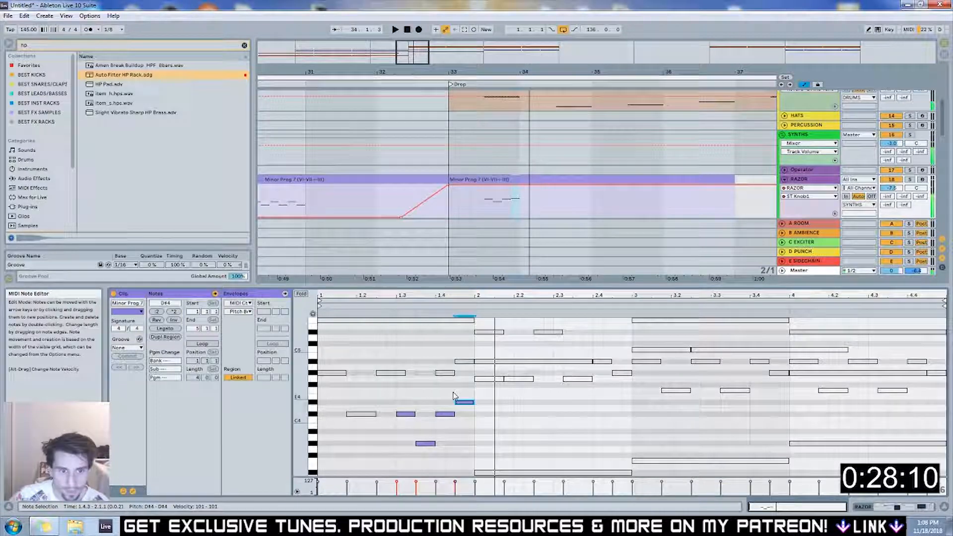
key("space")
key("f")
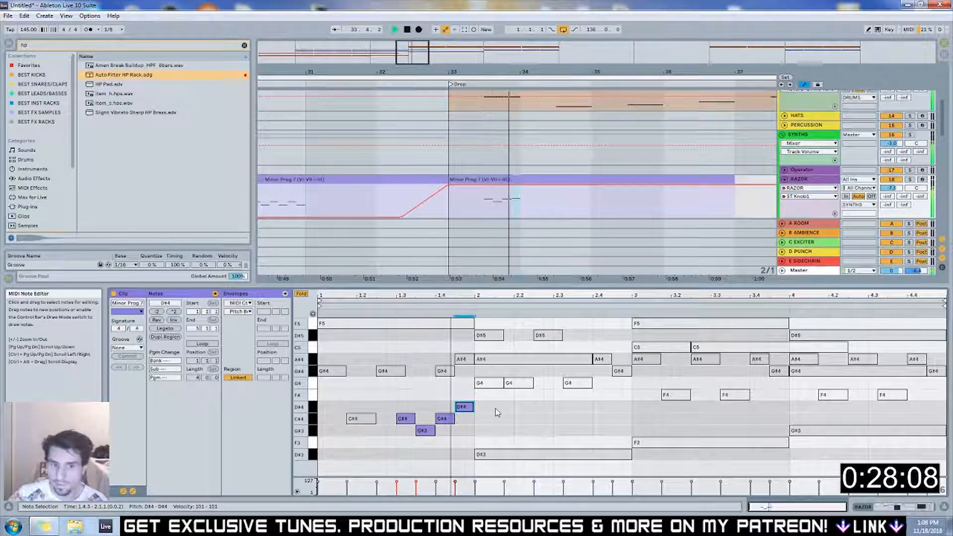
key("space")
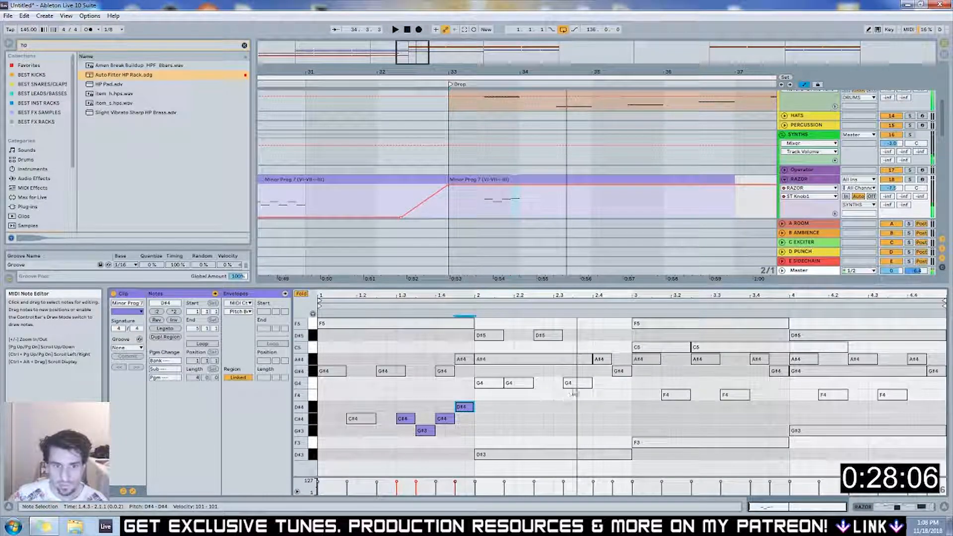
Build a rising run of eighth notes D#4, F4, G4 and G#4 from beat 2.3 to the end of bar 2
left_click_drag(574, 384, 564, 375)
key("space")
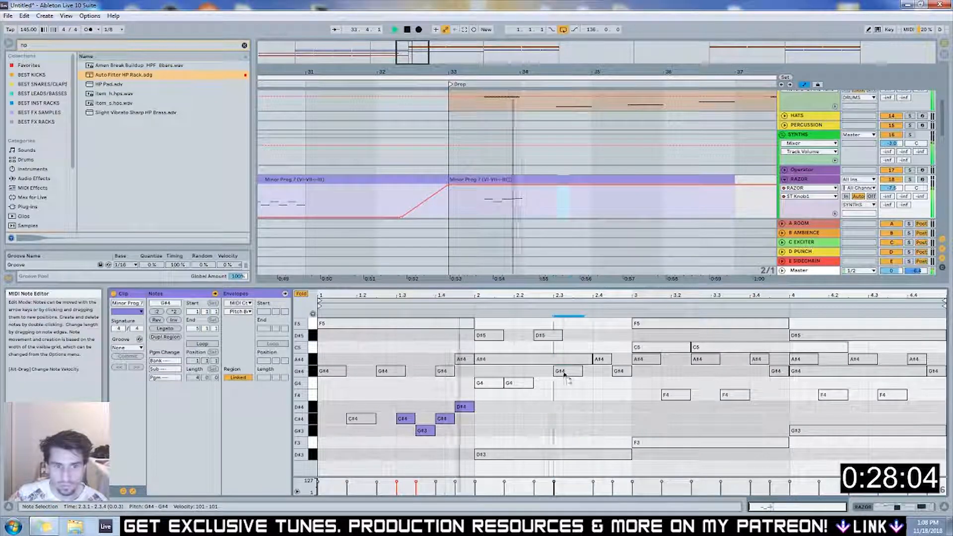
key("shift+Left")
key("space")
key("space")
left_click_drag(562, 371, 622, 371)
key("space")
left_click(622, 378)
key("space")
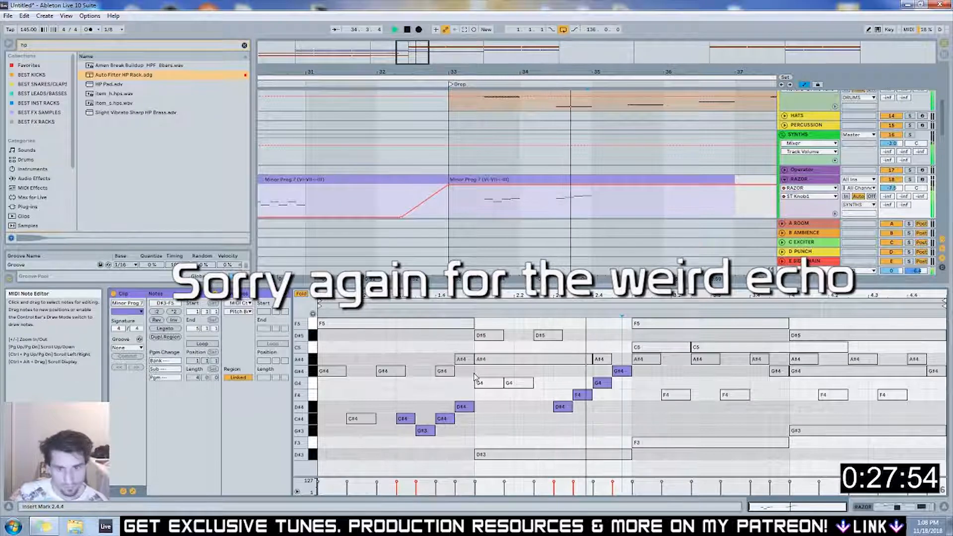
Audition the melody and copy the RAZOR clip from bar 33 to bar 41
key("space")
key("space")
left_click_drag(520, 72, 508, 47)
key("space")
scroll(556, 147, "up", 6)
scroll(521, 158, "down", 4)
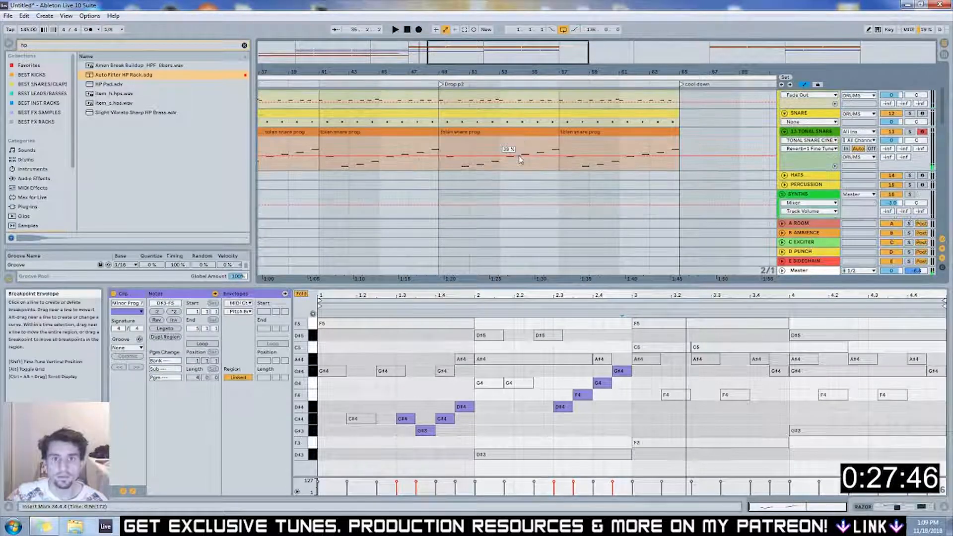
scroll(519, 158, "down", 2)
left_click_drag(507, 52, 472, 53)
scroll(350, 132, "down", 4)
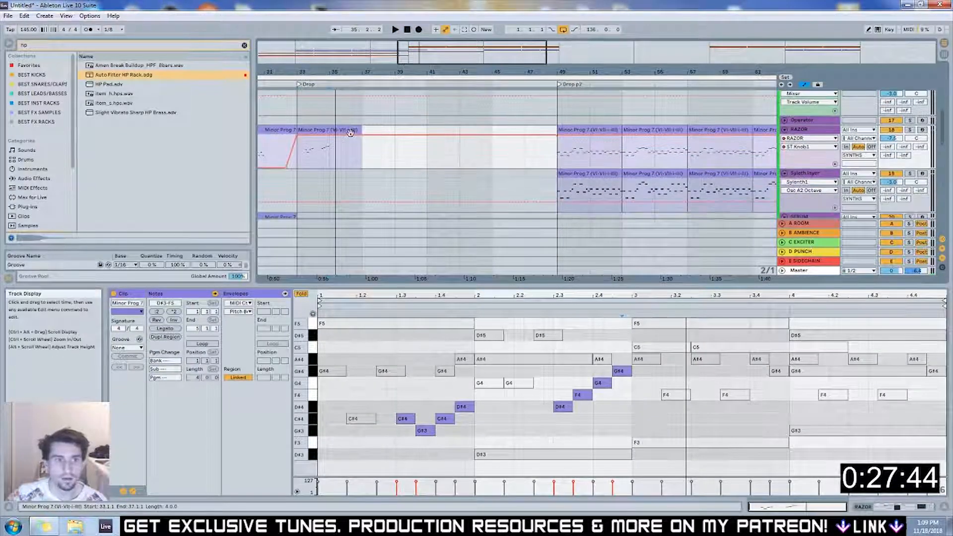
scroll(351, 132, "up", 2)
left_click(347, 179)
left_click_drag(347, 180, 469, 182)
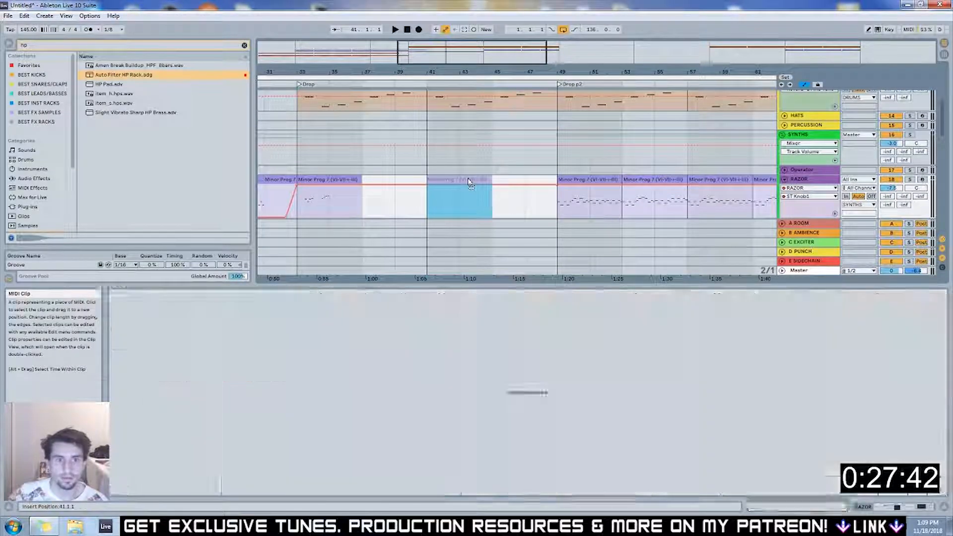
In the RAZOR clip at bar 33, lower the run at beat 2.3 by two semitones and raise its last note to G4
left_click(355, 189)
key("space")
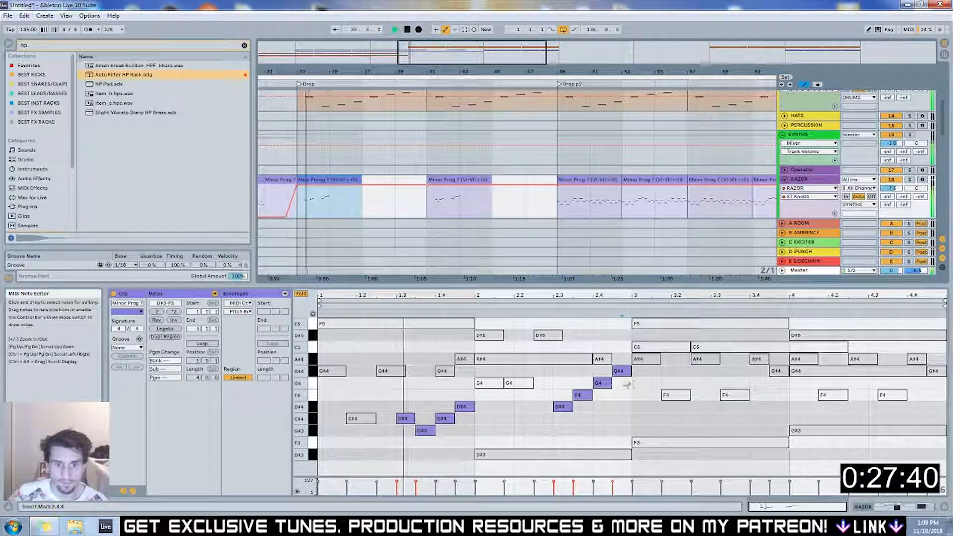
key("space")
key("f")
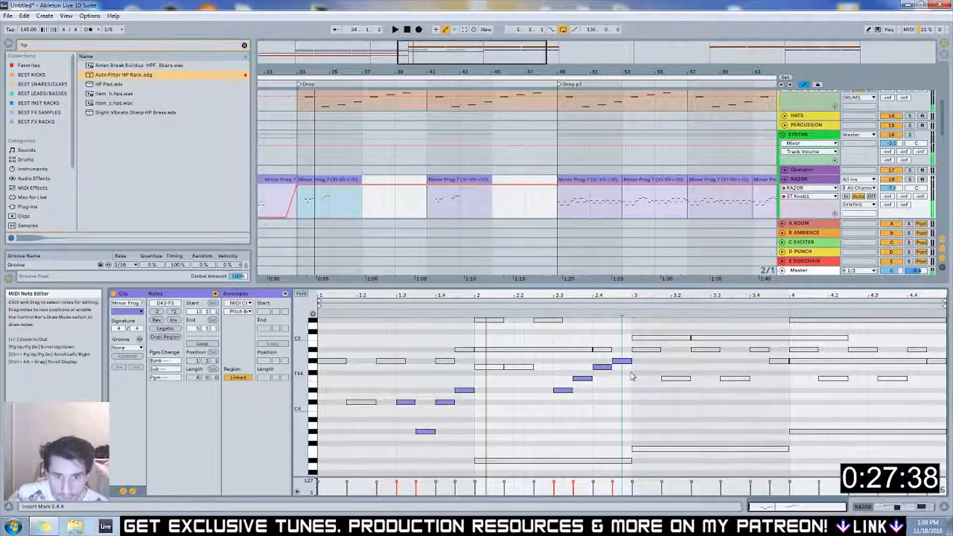
left_click_drag(560, 399, 615, 358)
key("Down")
key("Down")
left_click(614, 385)
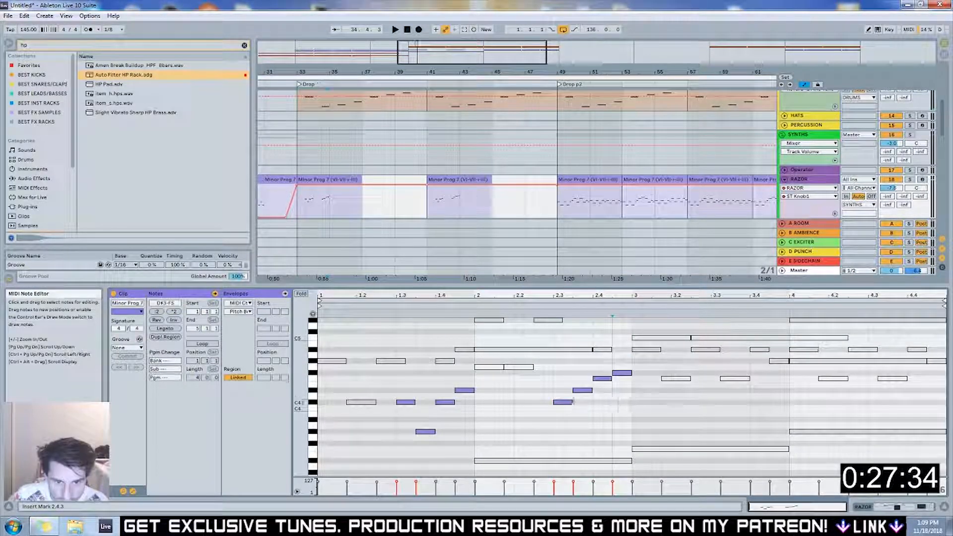
left_click(622, 373)
key("Up")
key("space")
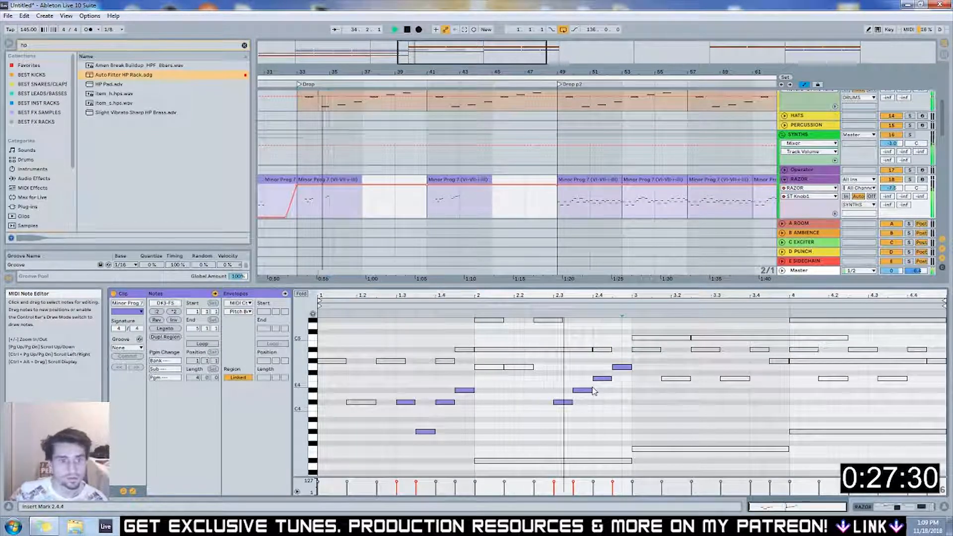
Lower the run's last note to F4 and the note at beat 2.4 to D#4
left_click(619, 368)
key("Down")
key("Down")
left_click_drag(604, 380, 604, 388)
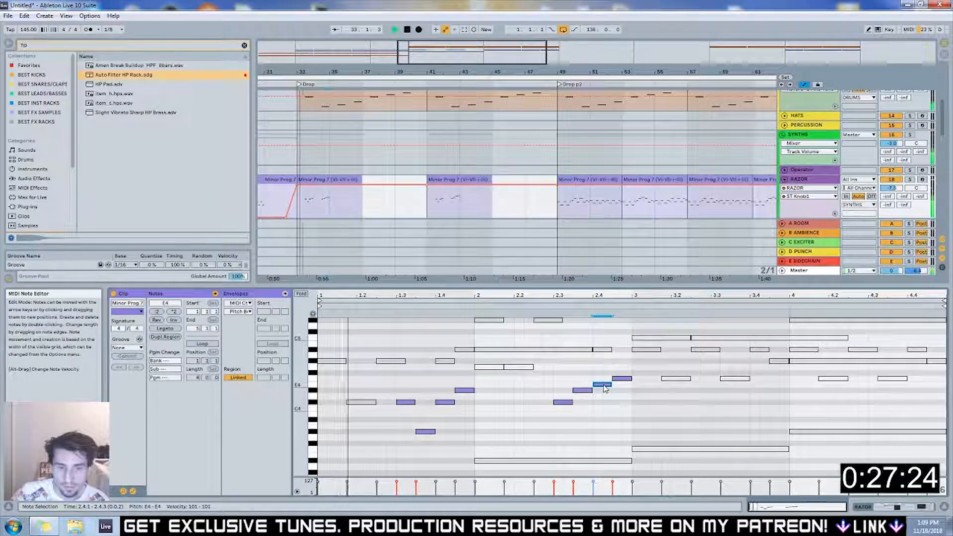
Retune the run's first two notes at beat 2.3 to B3 and C#4, and audition the phrase
mouse_move(563, 404)
left_mouse_down()
mouse_move(564, 416)
mouse_move(602, 391)
mouse_move(582, 402)
left_mouse_up()
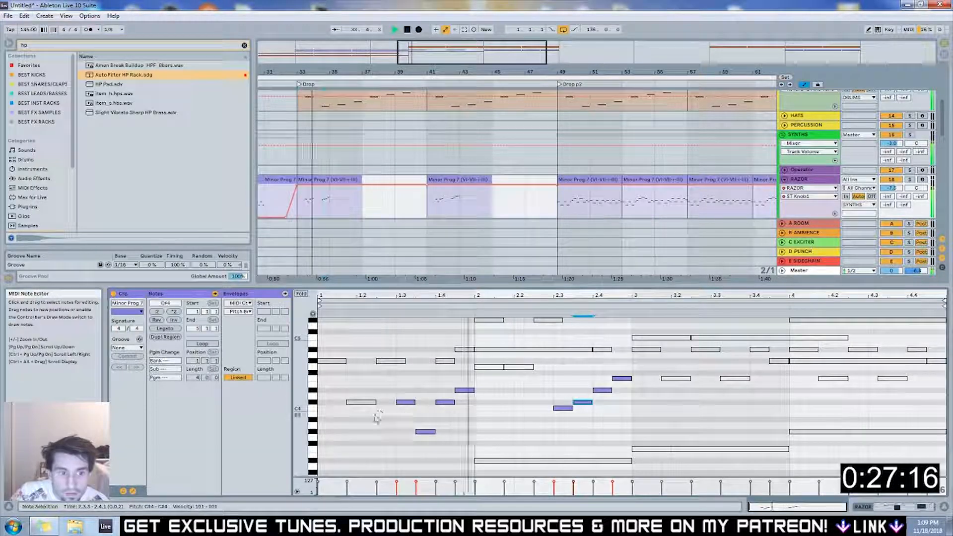
left_click(566, 409)
key("space")
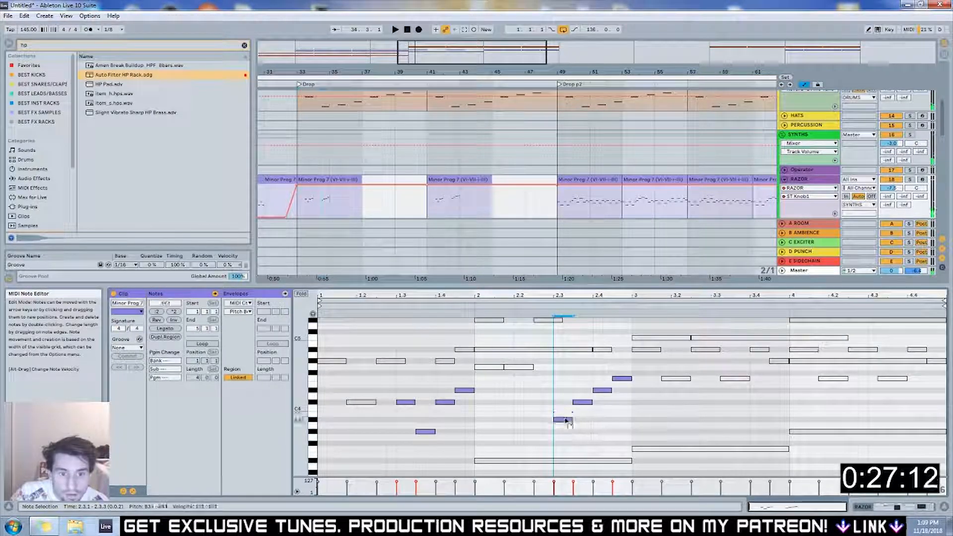
key("space")
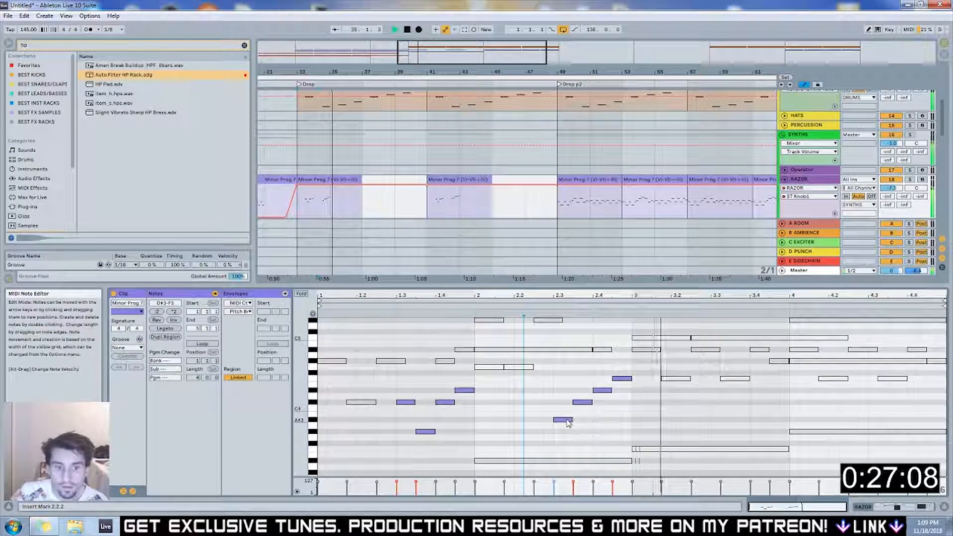
left_click_drag(568, 421, 570, 418)
key("space")
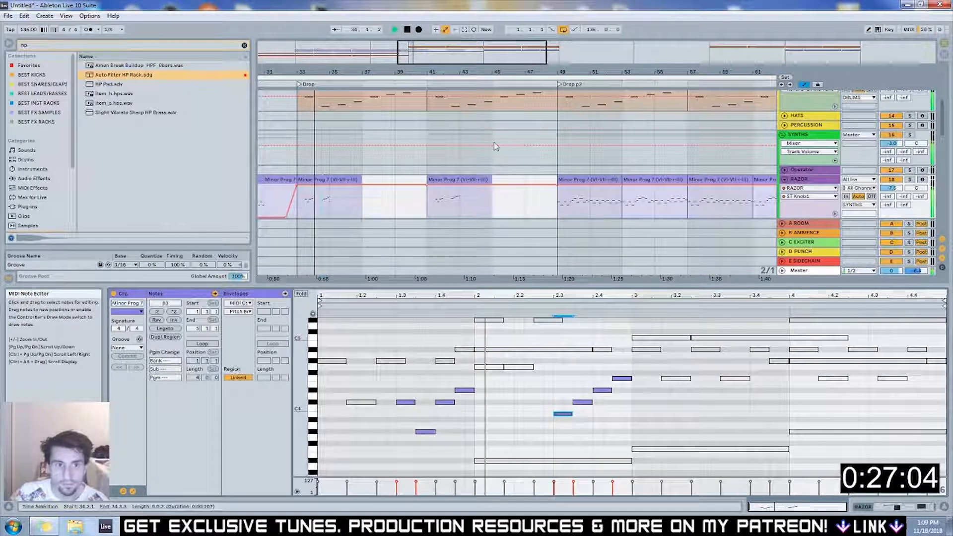
Open the first SUB clip in the drop to examine its bass notes
scroll(489, 166, "down", 3)
scroll(489, 166, "down", 10)
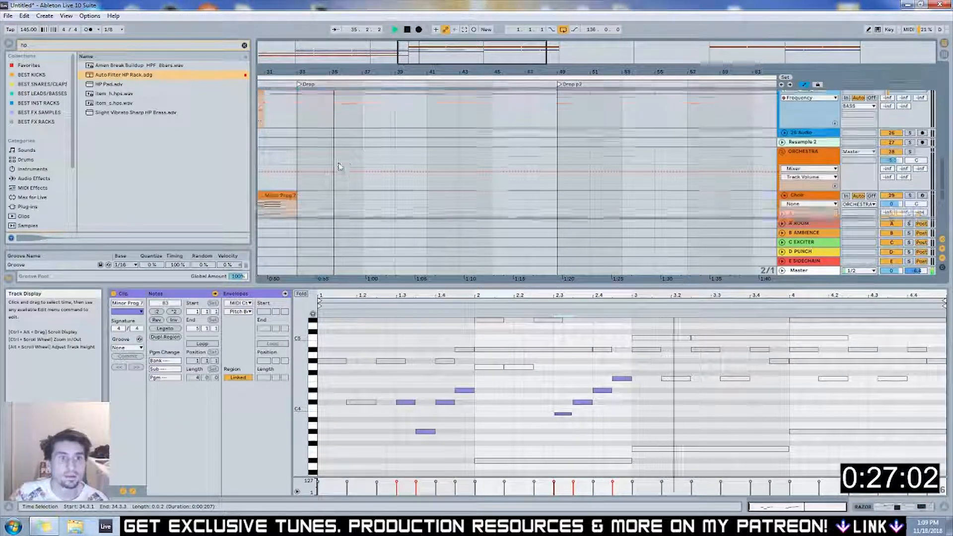
scroll(337, 164, "up", 12)
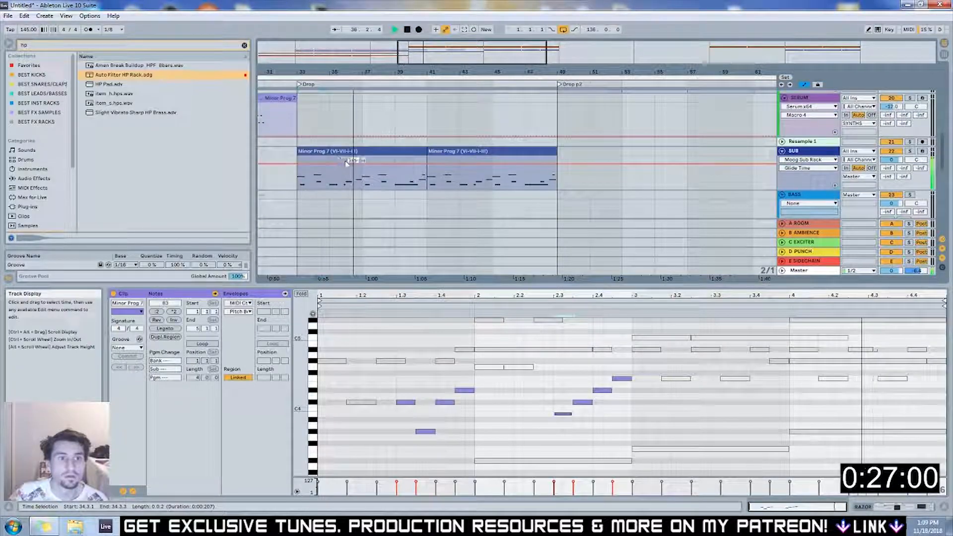
key("space")
left_click(335, 151)
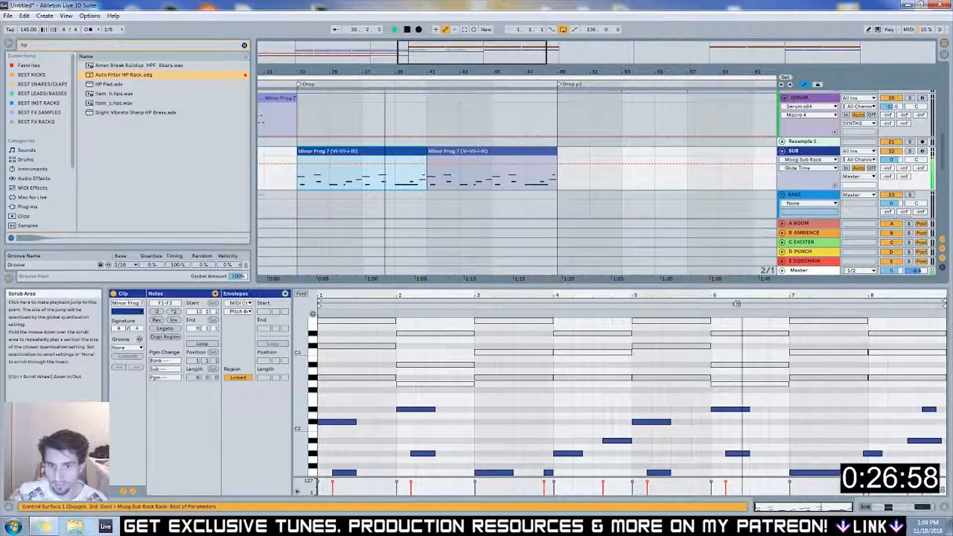
Examine the pitches of the bass notes in bars 4 and 5 of the first SUB clip during playback
scroll(800, 338, "down", 5)
scroll(802, 358, "up", 1)
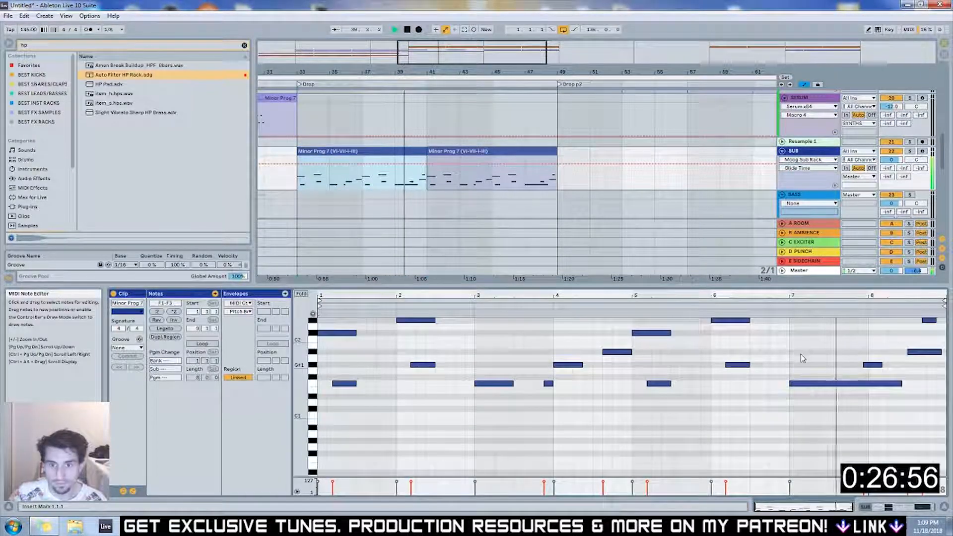
left_click(340, 151)
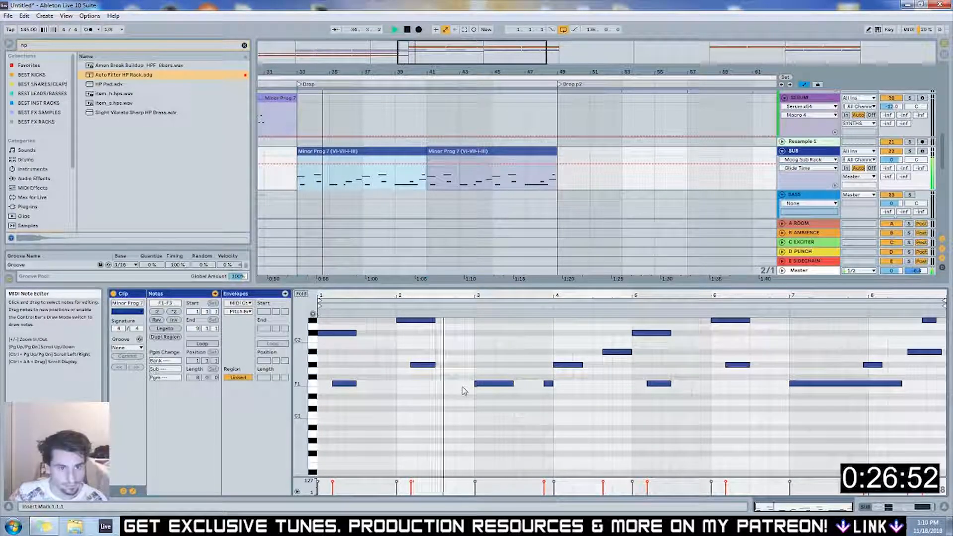
scroll(538, 392, "up", 4)
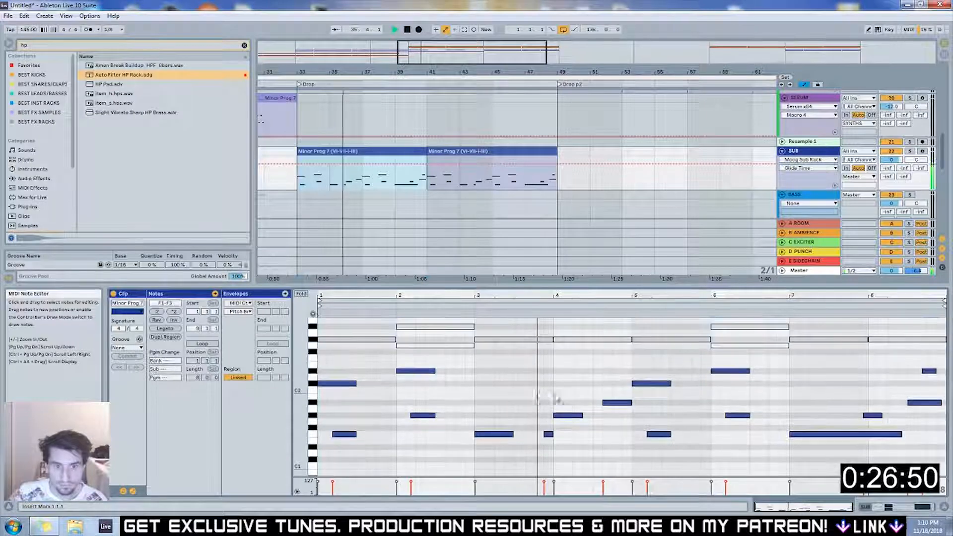
left_click(564, 416)
key("space")
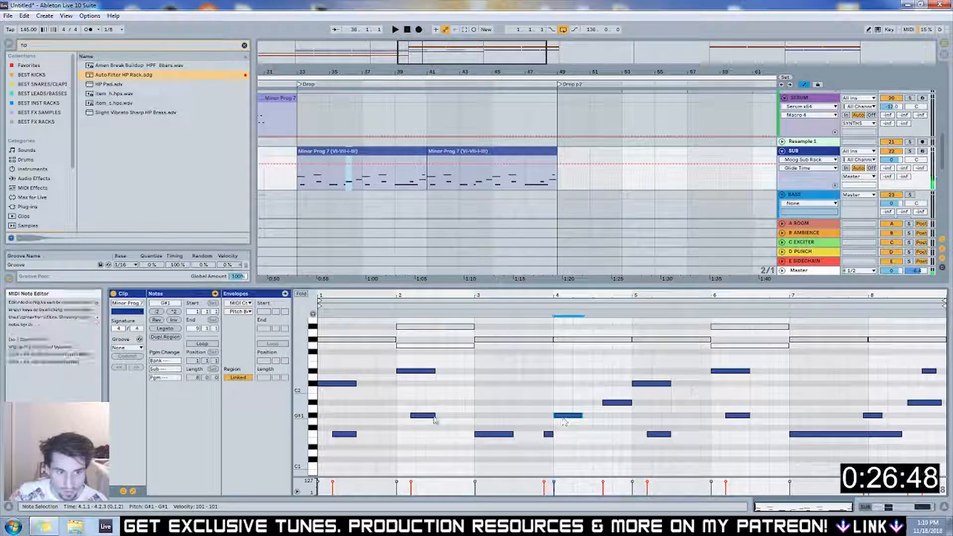
left_click(620, 403)
scroll(442, 247, "up", 5)
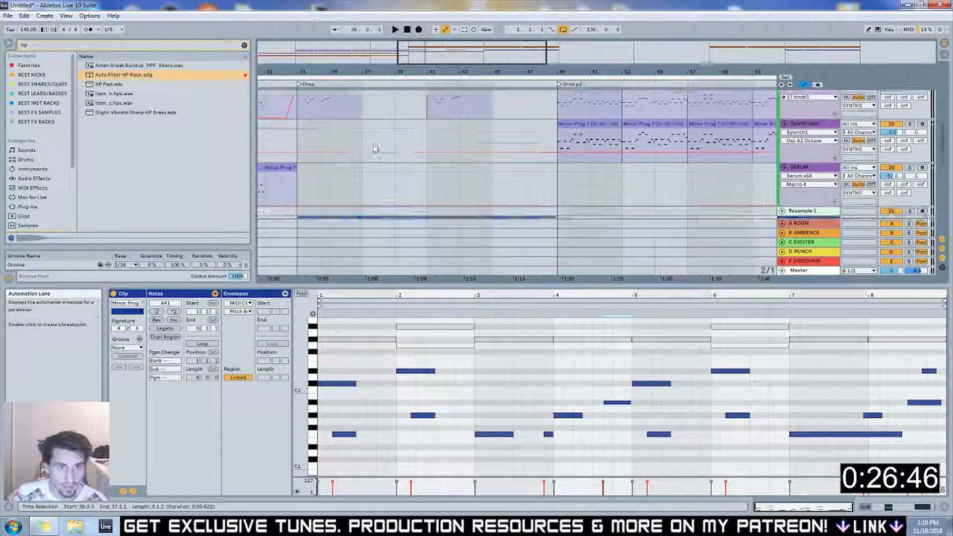
In the RAZOR clip at bar 33, raise the long note at 4.1 to G#4, end it at 4.2.3, and add an A#4 from 4.3.3 to the clip's end
left_click(338, 150)
key("space")
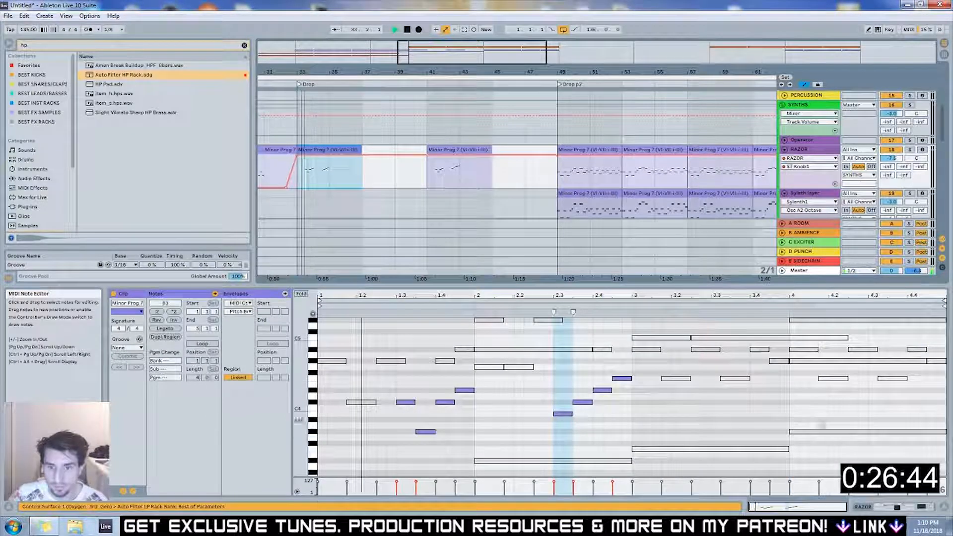
left_click(831, 432)
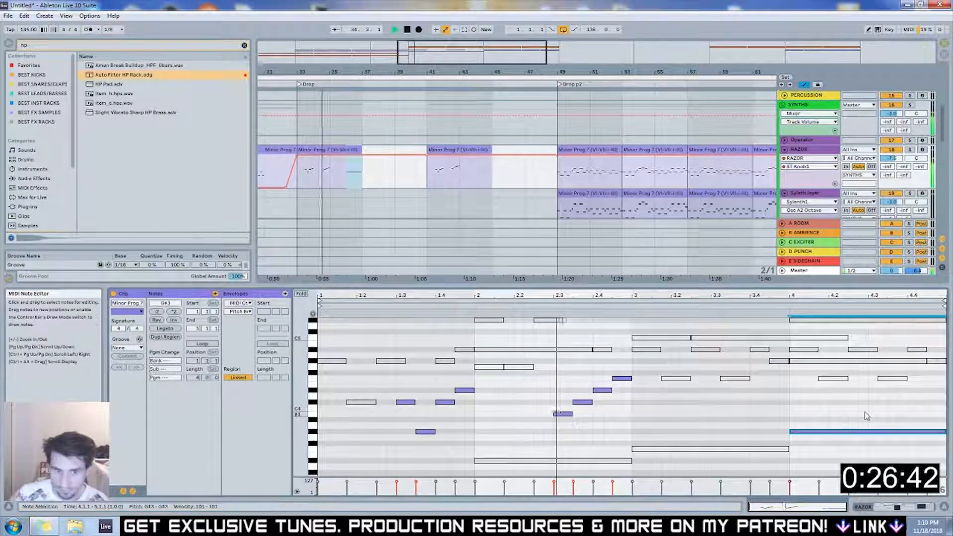
key("Up")
key("Up")
key("Up")
key("Up")
key("Up")
key("Up")
key("Up")
key("Up")
key("Up")
key("Up")
key("Up")
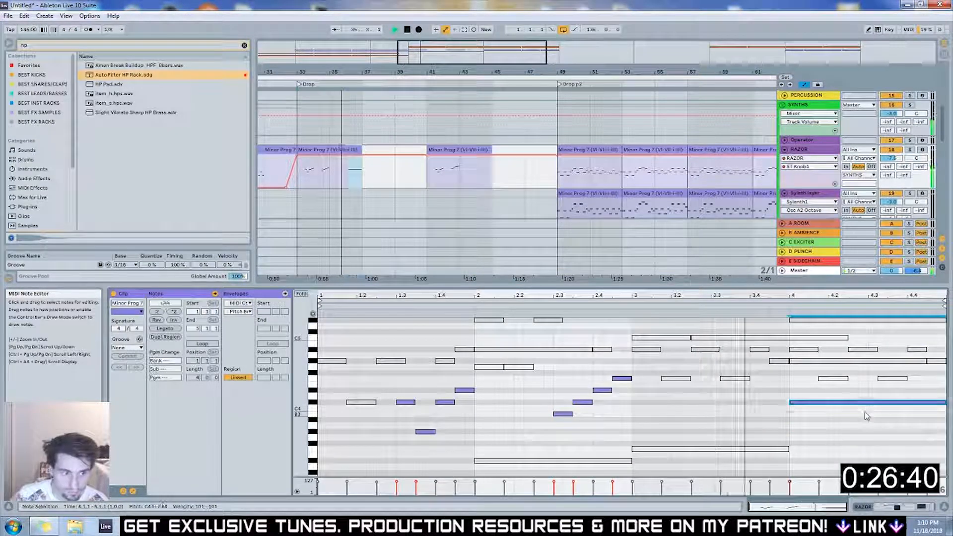
key("space")
key("space")
key("Up")
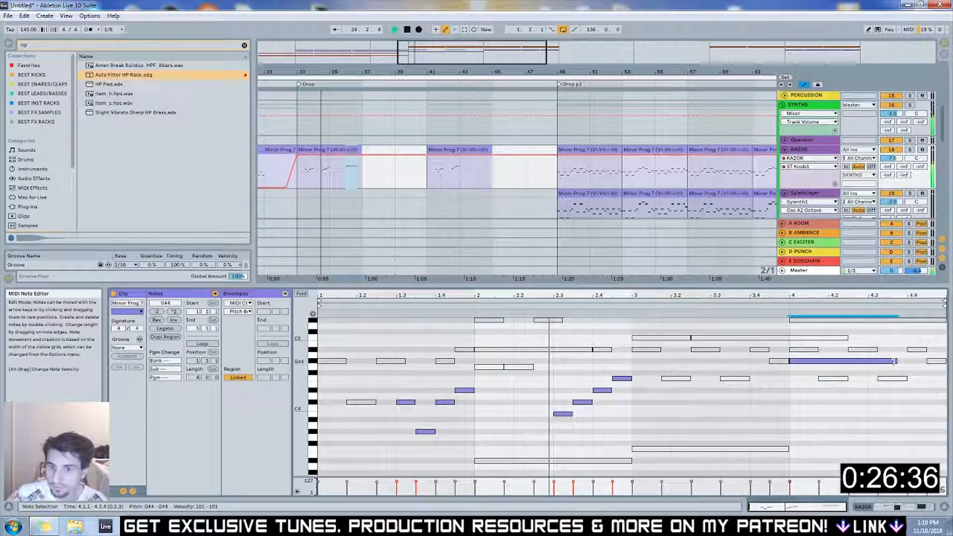
left_click_drag(944, 361, 915, 355)
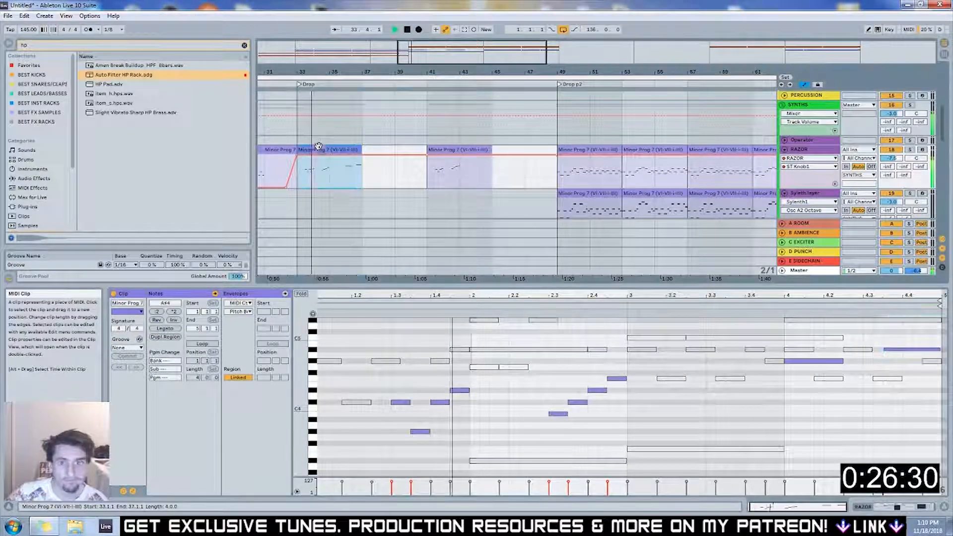
Duplicate the RAZOR clip from bar 33 to bar 37 and open the copy
key("ctrl+d")
left_click(395, 206)
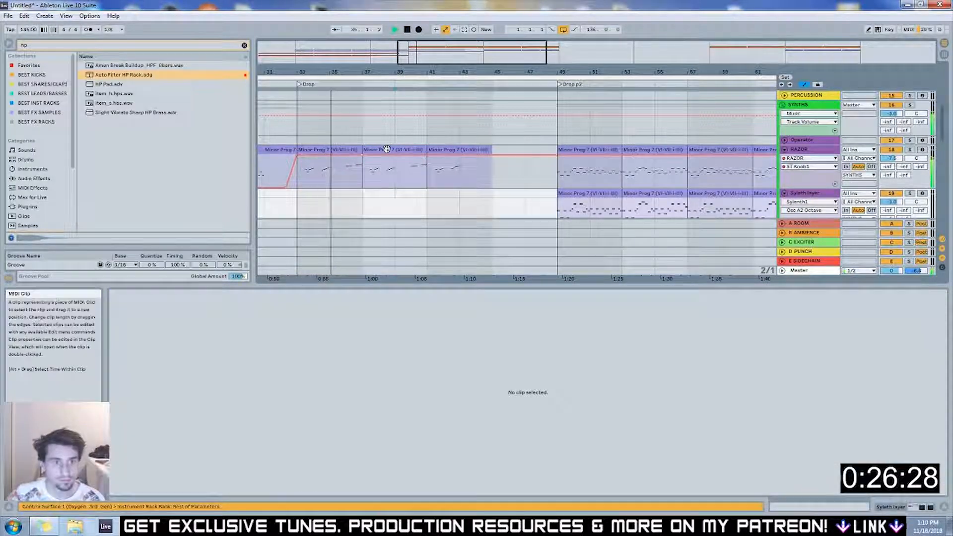
left_click(385, 147)
Try lowering the copy's notes at 1.4 to B3 and C#4, audition the phrase, and undo the change
left_click_drag(428, 433, 466, 384)
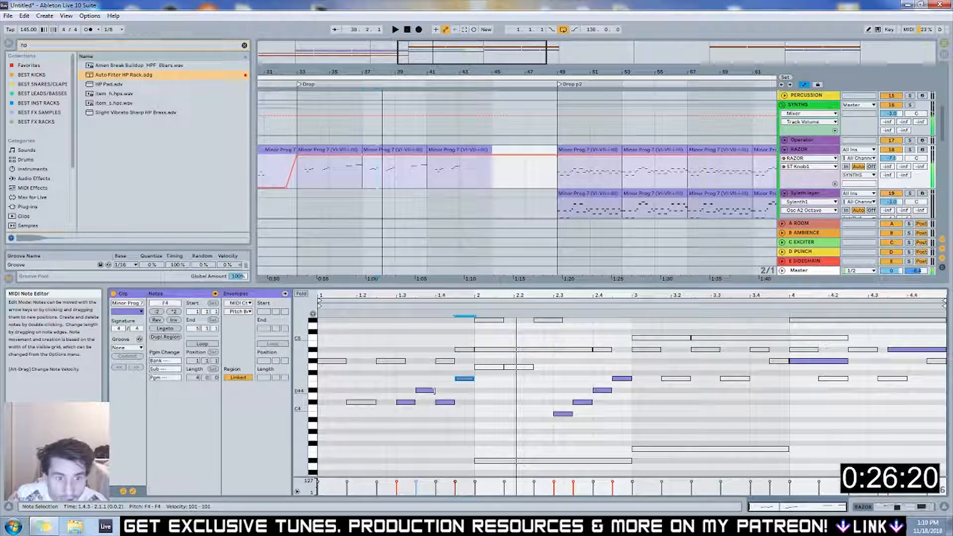
left_click_drag(425, 390, 426, 431)
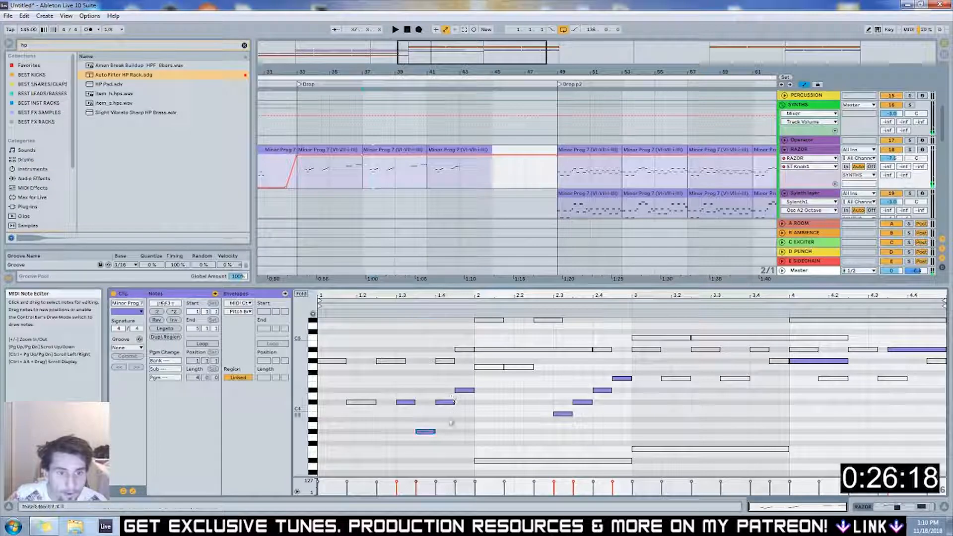
left_click_drag(448, 402, 448, 408)
left_click(467, 412)
key("space")
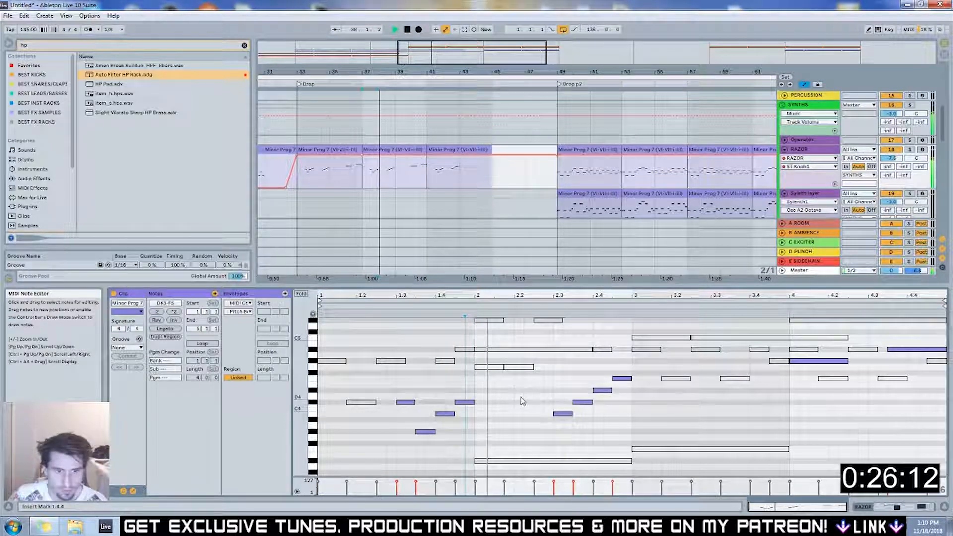
key("ctrl+z")
left_click(472, 411)
key("space")
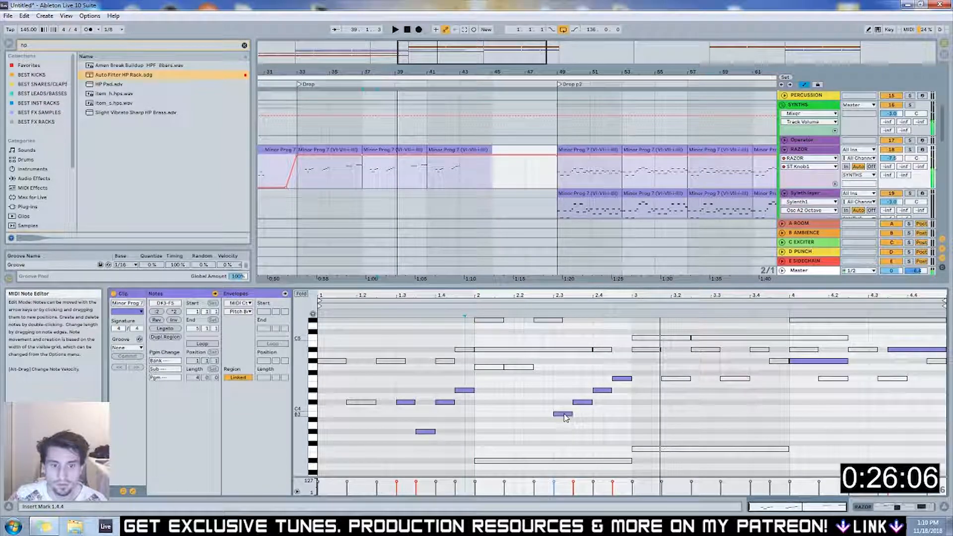
Try inverting the four-note run at 2.3 and moving it up so it descends from G4 to C#4, and audition it
key("space")
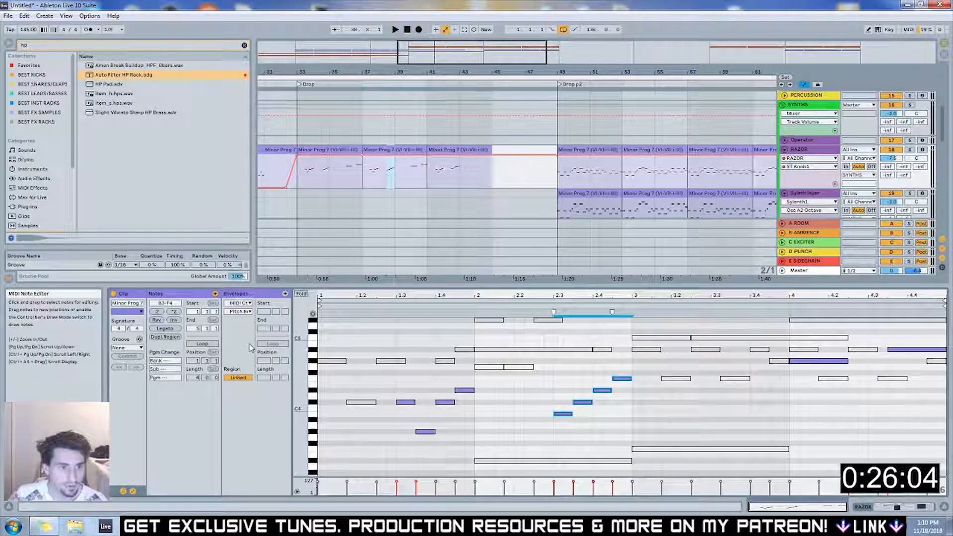
left_click(173, 320)
key("space")
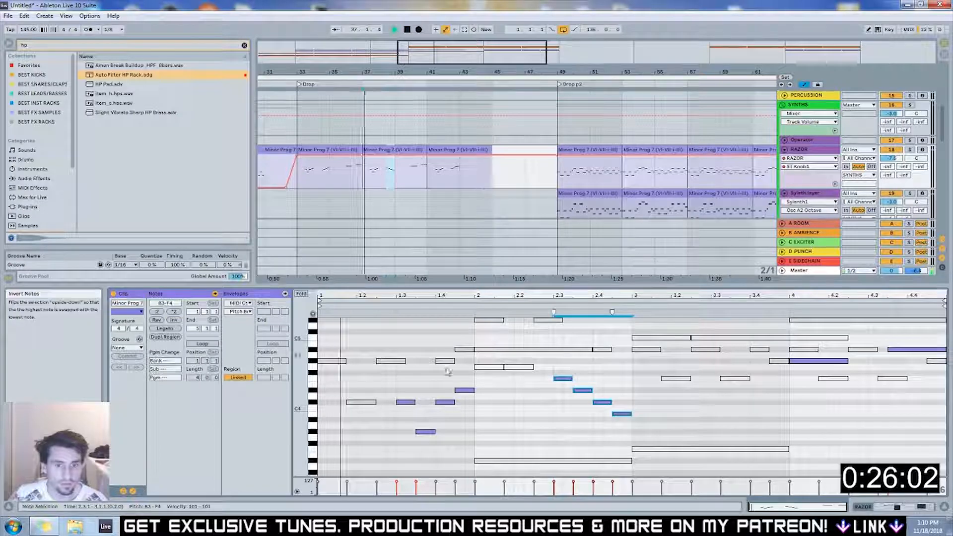
left_click(579, 432)
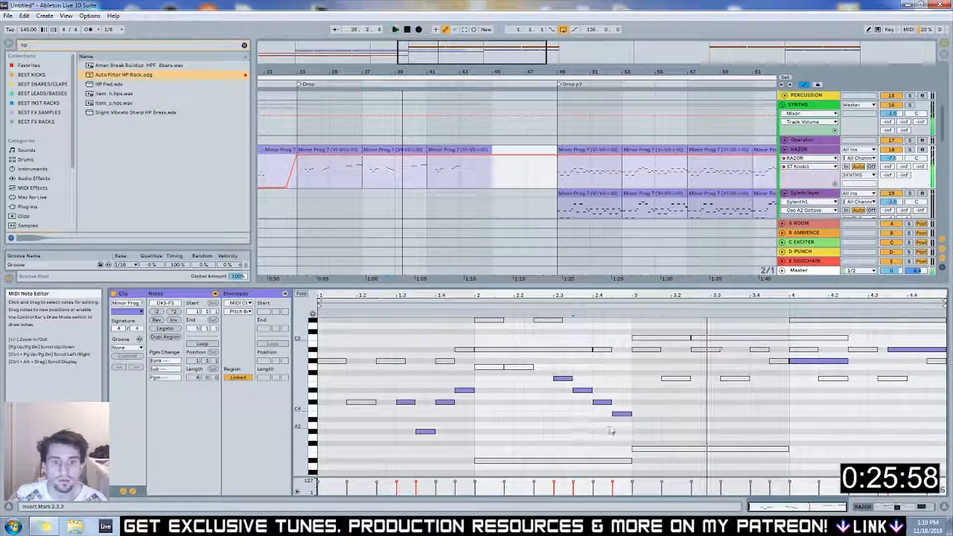
left_click(621, 413)
left_click_drag(624, 411, 570, 368)
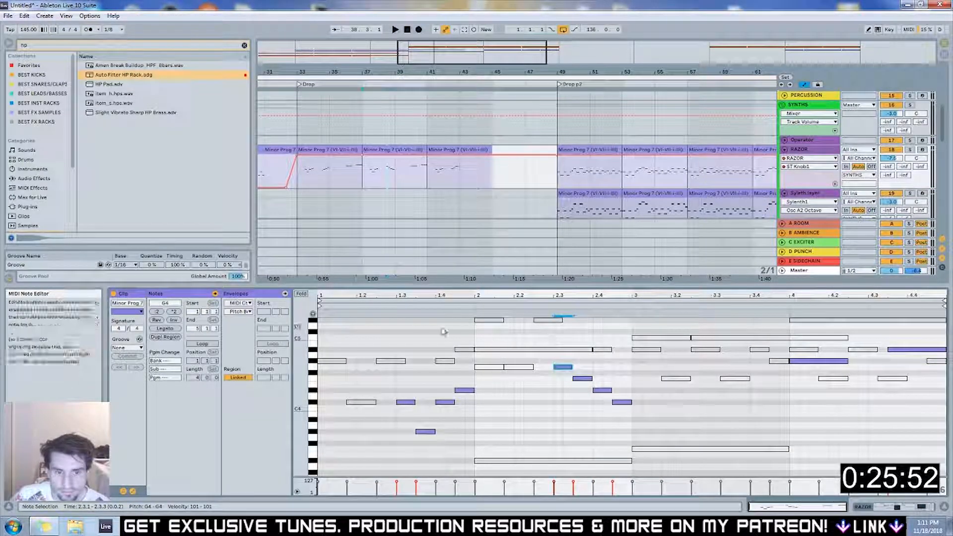
left_click(375, 317)
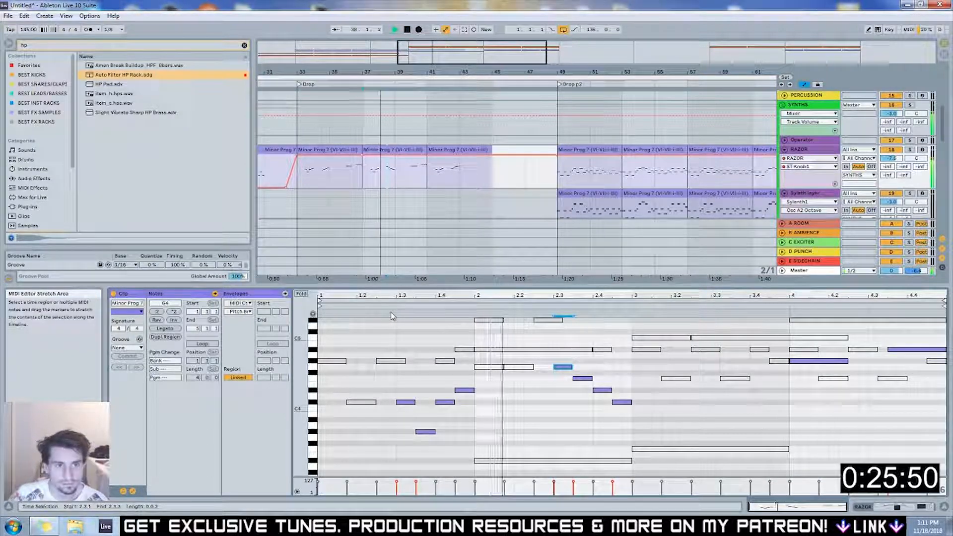
key("space")
left_click_drag(547, 358, 624, 423)
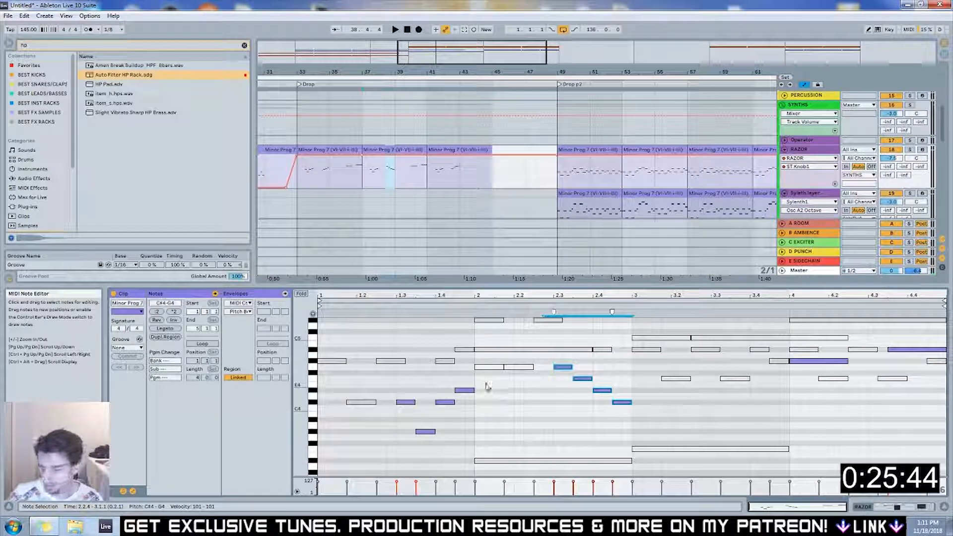
Undo the run edits and the duplication of the RAZOR clip to bar 37
key("ctrl+z")
key("ctrl+z")
key("ctrl+z")
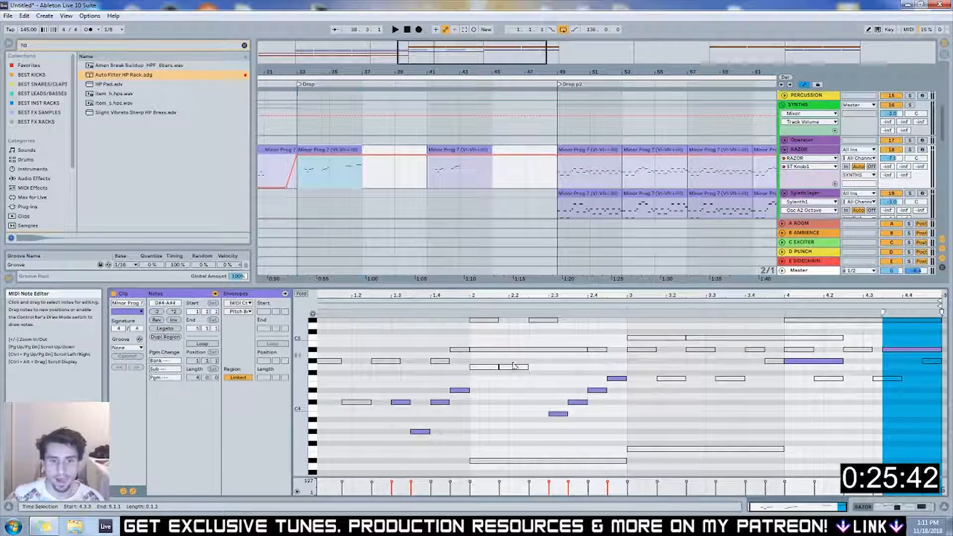
Copy the RAZOR clip from bar 33 to bar 37 and open the copy's notes
left_click(319, 149)
left_click_drag(319, 148, 383, 149)
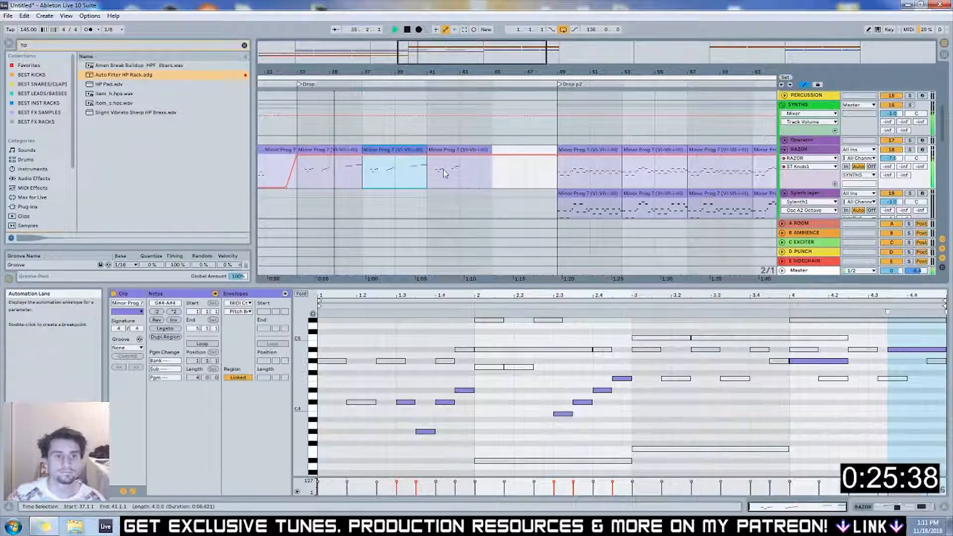
left_click(382, 142)
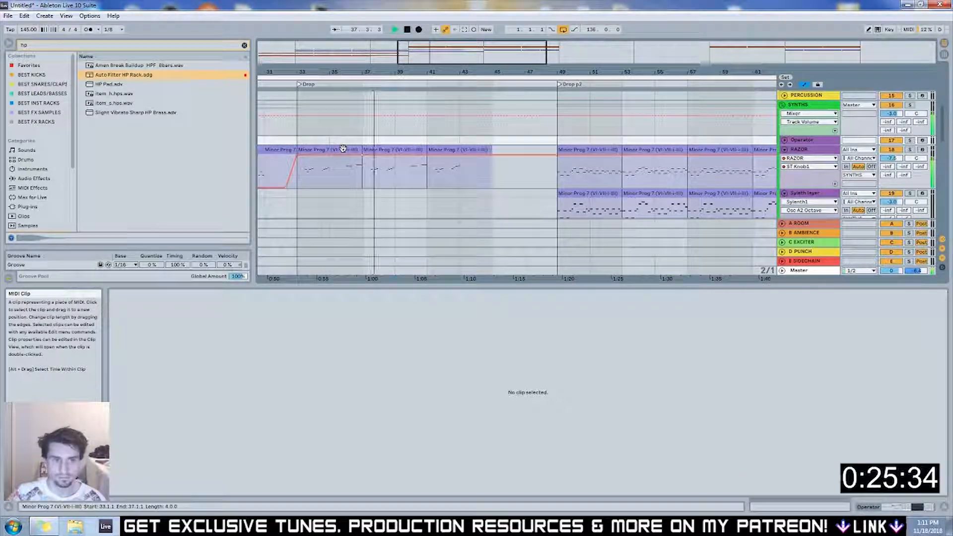
left_click(393, 149)
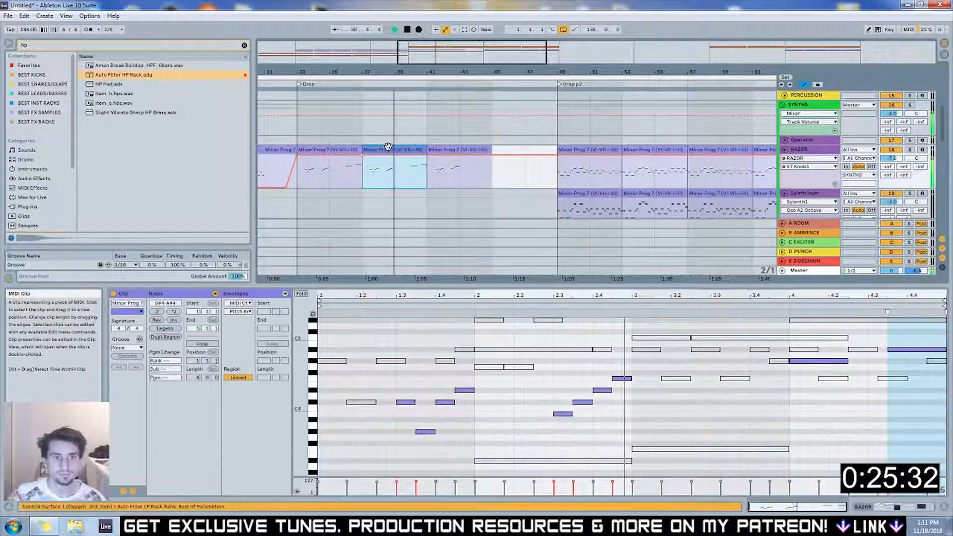
Raise the note at 2.3 in the RAZOR clip at bar 37 to D#4 and audition the phrase
left_click(562, 380)
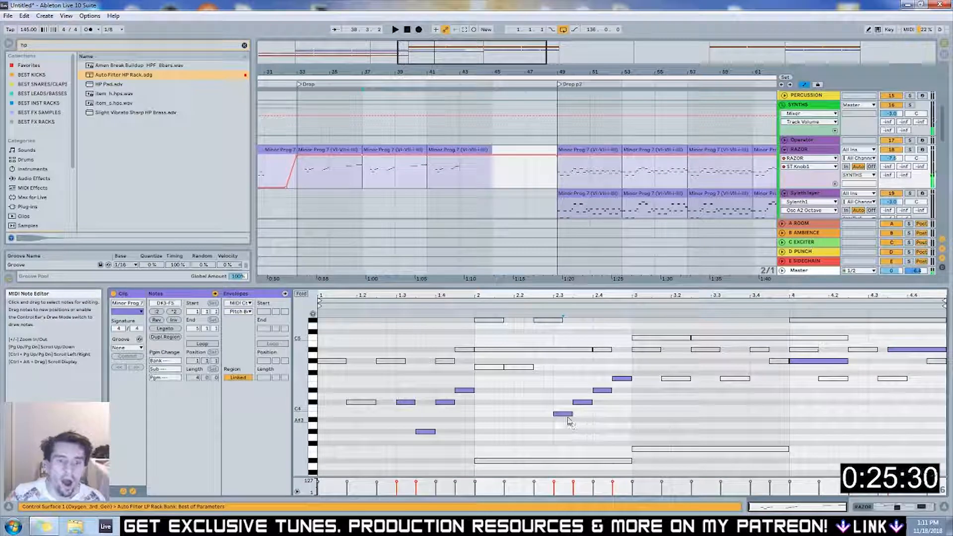
left_click_drag(568, 416, 567, 392)
key("space")
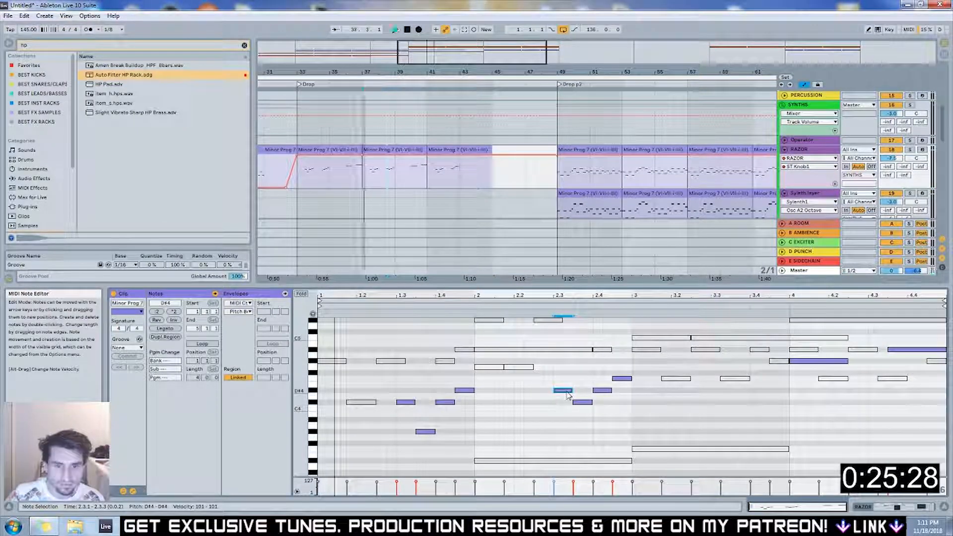
left_click(621, 388)
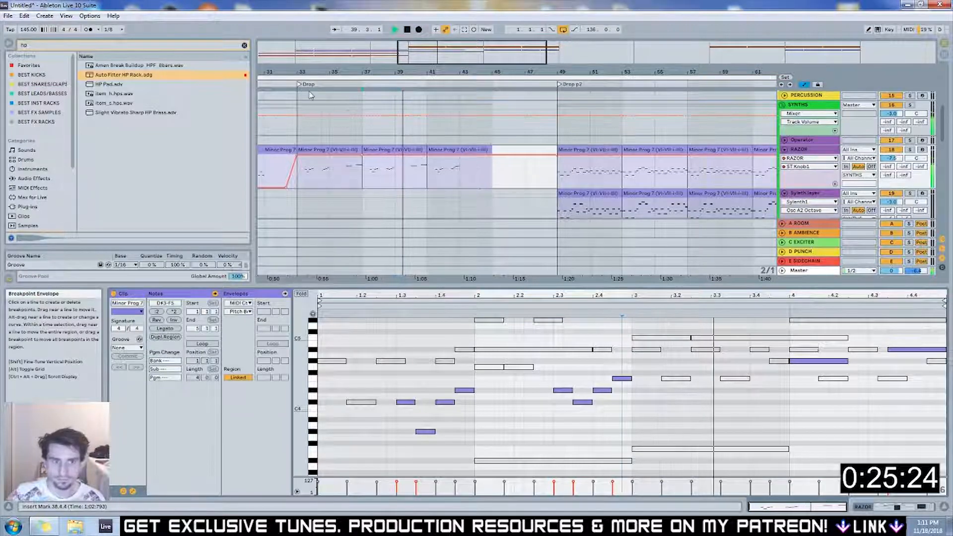
Copy the last two bars of the RAZOR clip at bar 37 to bar 43
left_click_drag(447, 52, 432, 54)
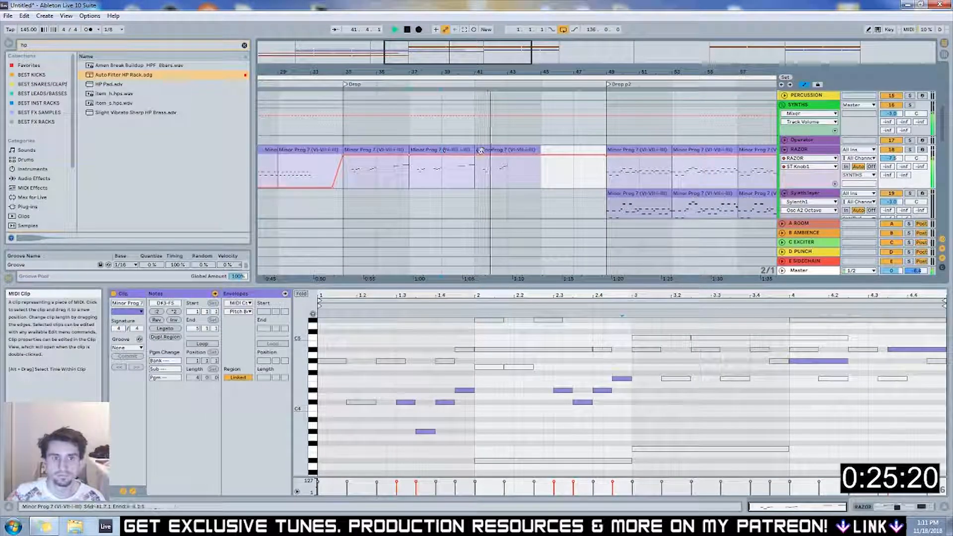
left_click(447, 156)
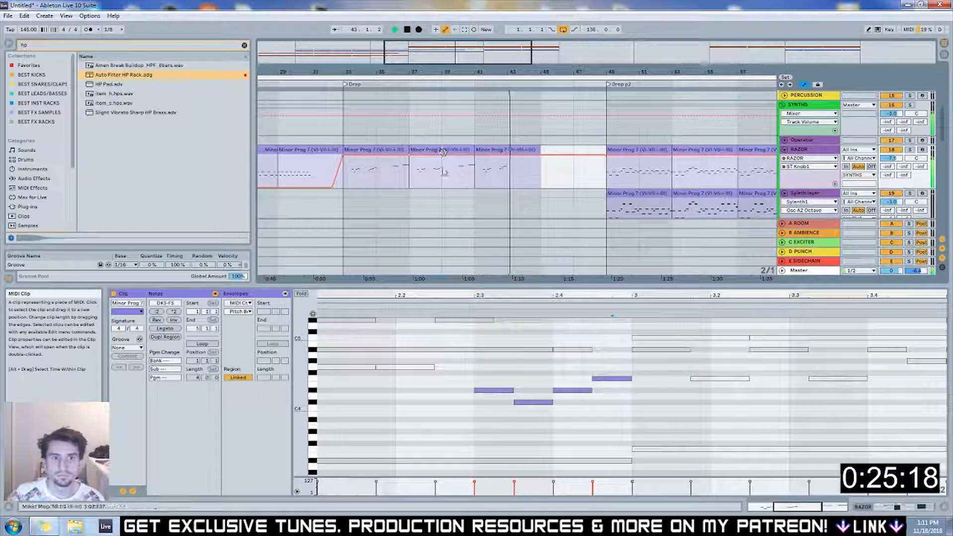
left_click_drag(471, 174, 536, 173)
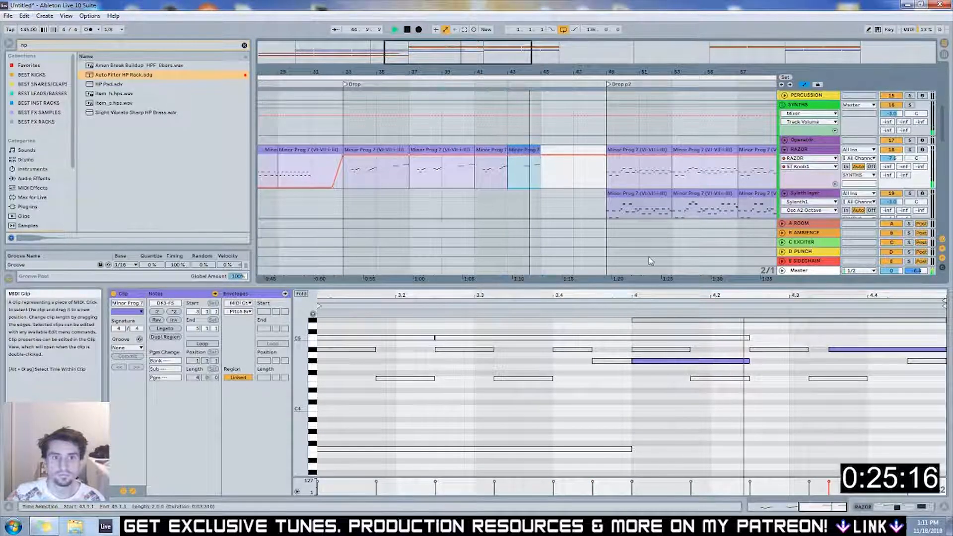
In the RAZOR clip at bar 43, raise the first long note to A#4, lower the last one to G#4, and audition the ending
key("space")
left_click_drag(690, 361, 690, 349)
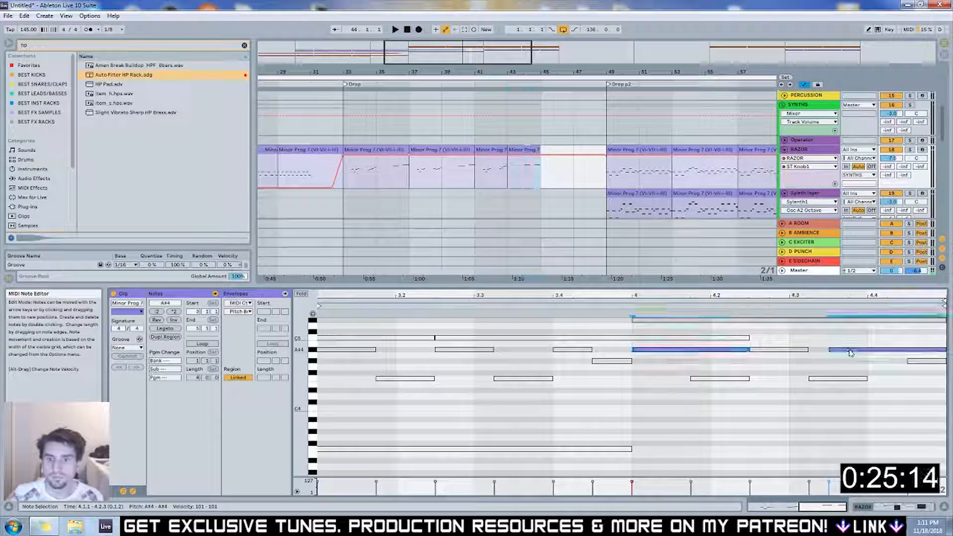
left_click_drag(848, 353, 848, 361)
left_click(608, 306)
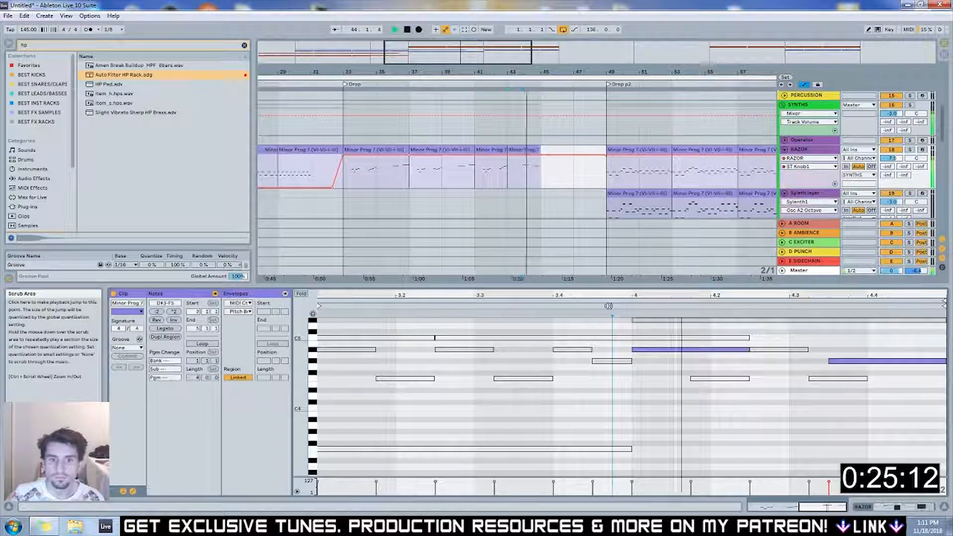
key("space")
Duplicate the two RAZOR clips spanning bars 41 to 45 so they fill the drop up to bar 49
left_click(492, 147)
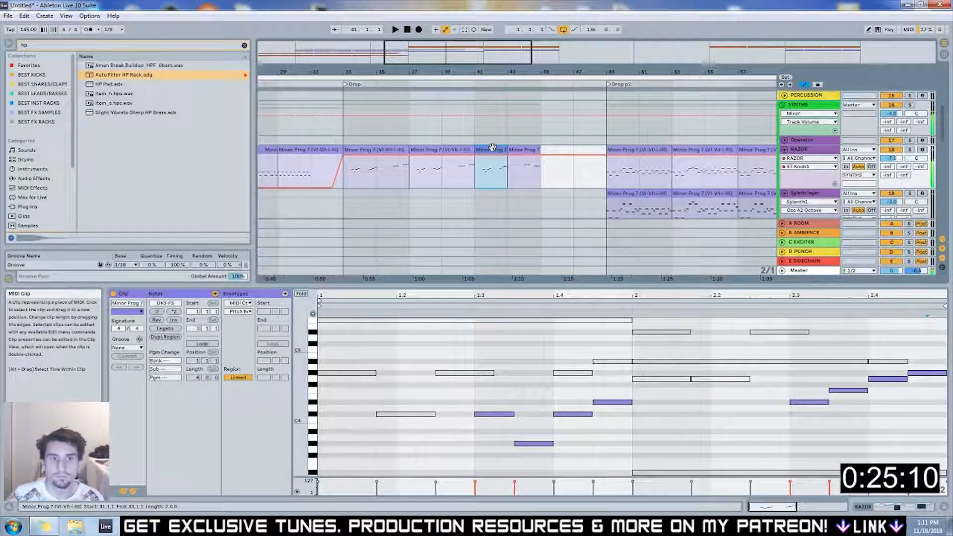
left_click(513, 149, "shift")
key("ctrl+d")
left_click(571, 126)
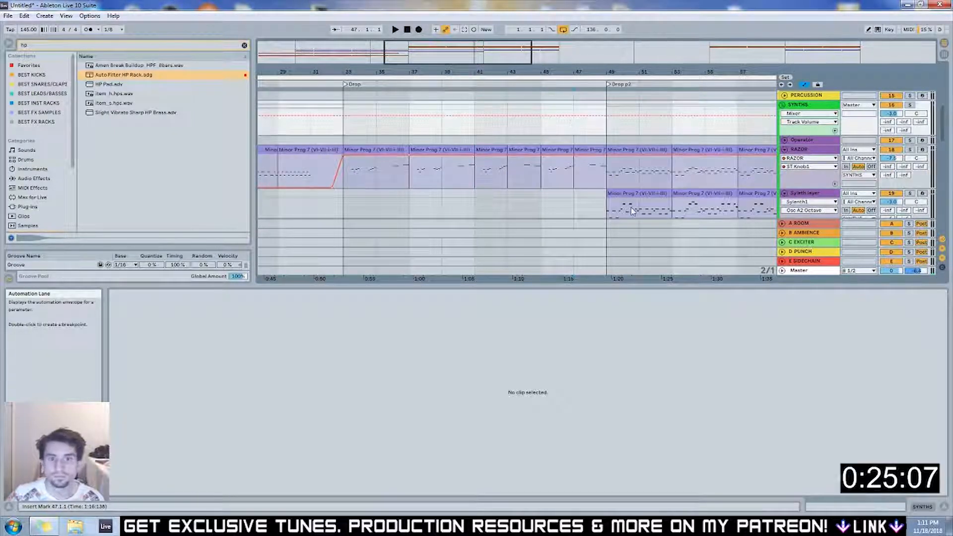
Audition the end of the first drop into Drop p2 and deactivate the RAZOR clip at bar 47
left_click(580, 153)
left_click_drag(442, 171, 466, 180)
key("Right")
key("Right")
key("Right")
key("Right")
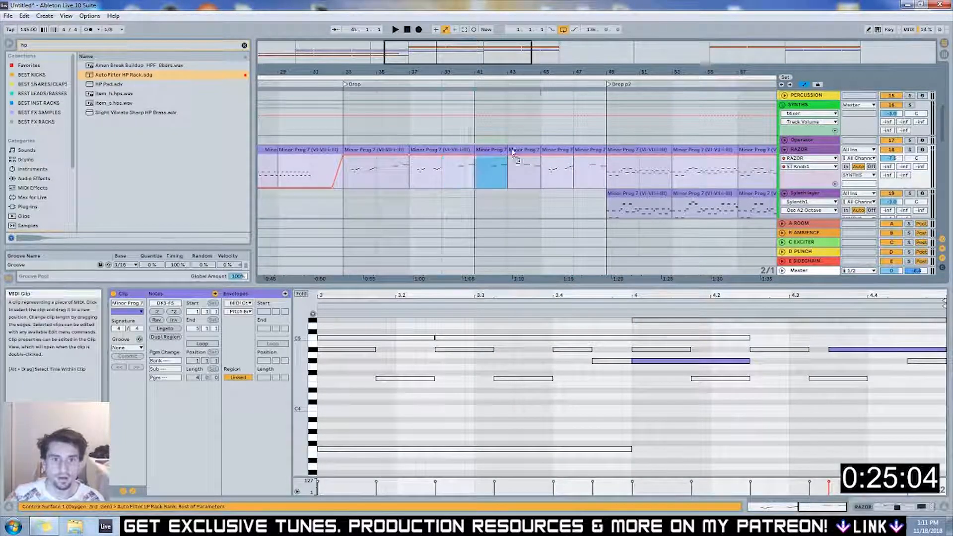
left_click(592, 84)
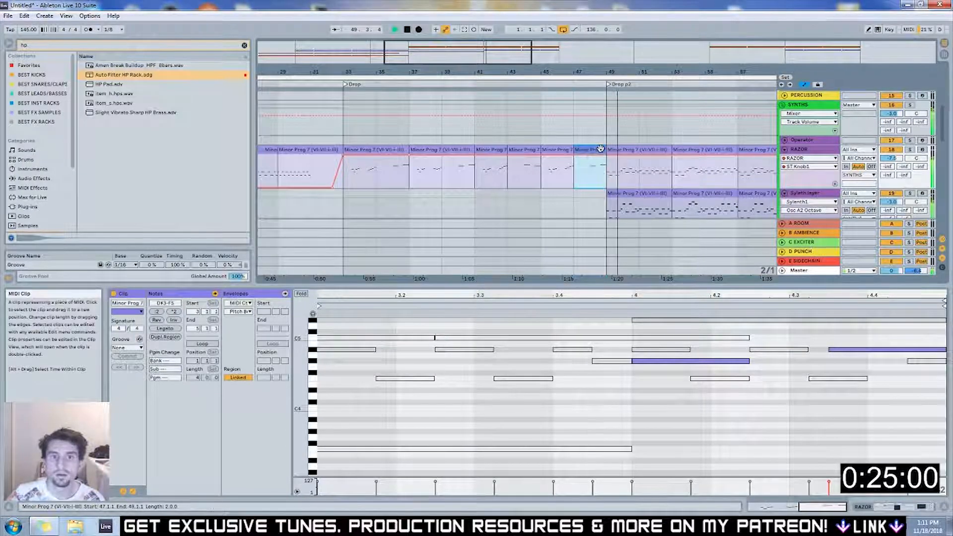
key("space")
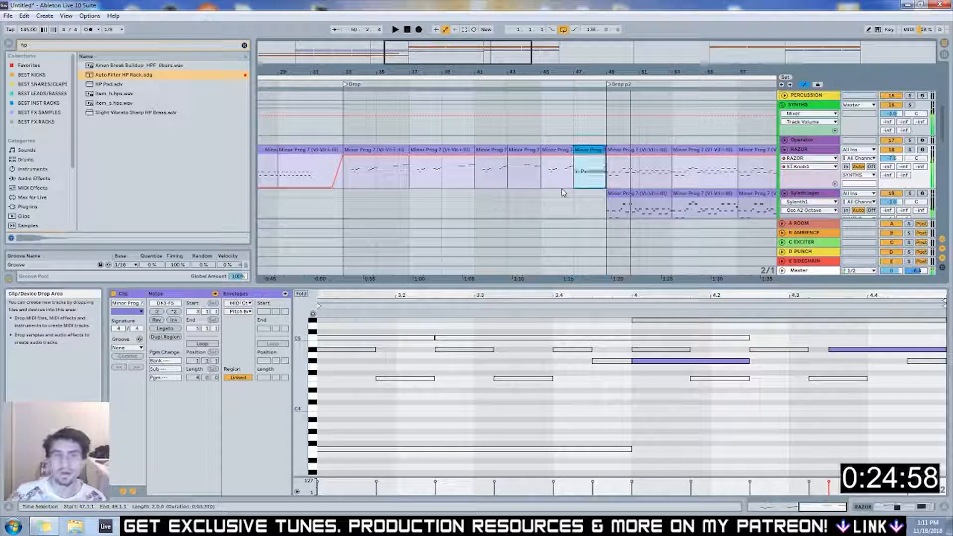
Select bars 47 to 49 on the Operator track above the deactivated RAZOR clip
left_click(596, 93)
scroll(595, 93, "up", 3)
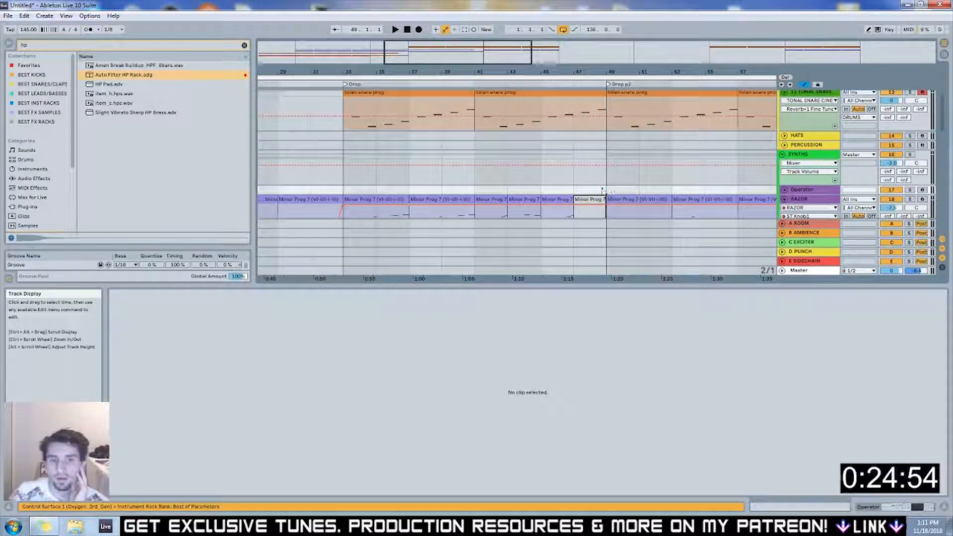
scroll(600, 191, "down", 2)
left_click(589, 150)
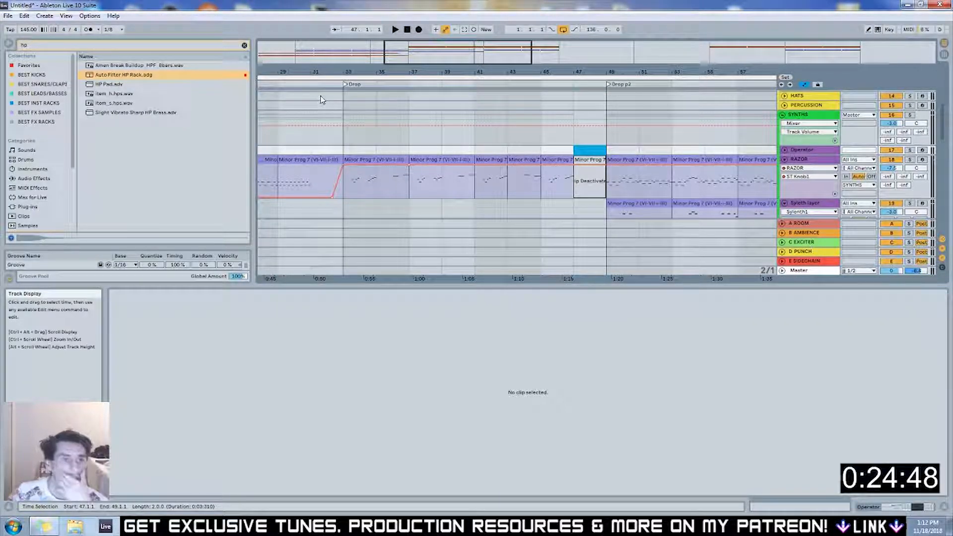
Select the 24 MIDI track in the BASS group and search the browser for SERUM
scroll(328, 99, "down", 10)
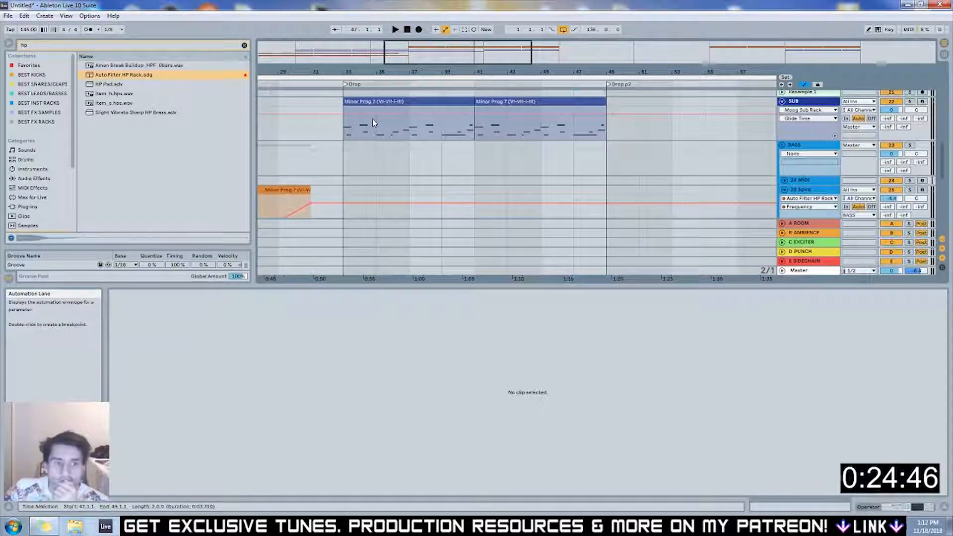
left_click(808, 141)
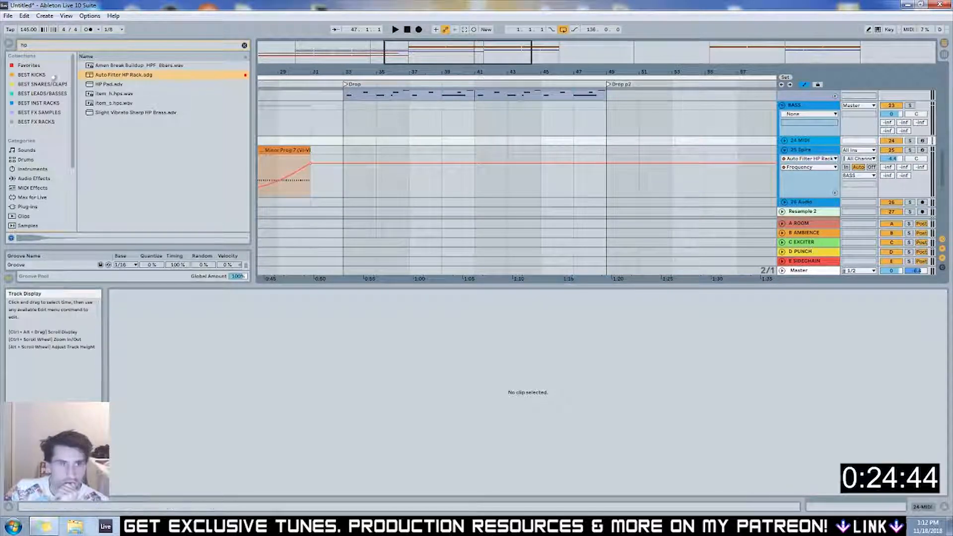
left_click(41, 47)
key("BackSpace")
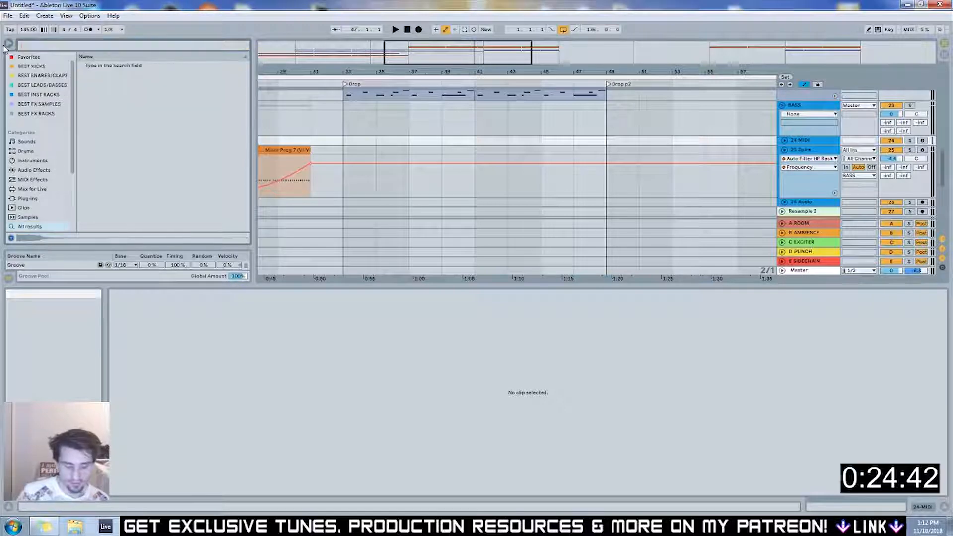
type("SERUM")
Load SerumFX_x64 onto the 24 MIDI track, choose the user preset Nasal Passage Bass_MEGA, and close the plug-in window
left_click_drag(245, 75, 246, 219)
left_click_drag(649, 215, 798, 143)
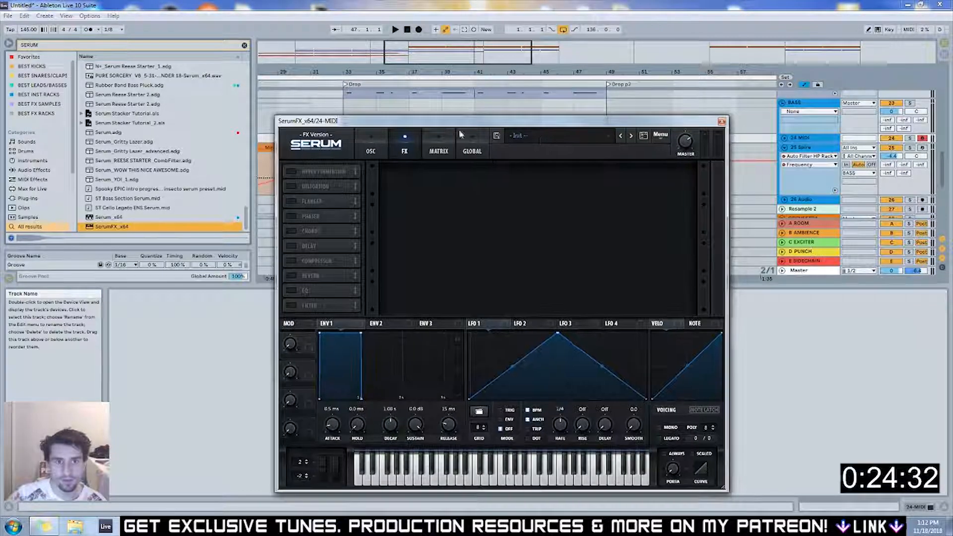
left_click(544, 141)
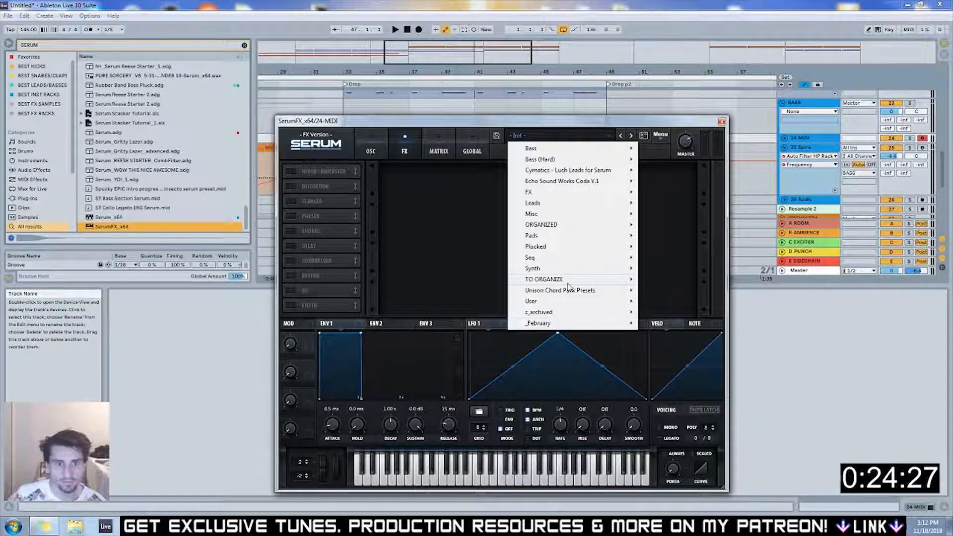
mouse_move(569, 294)
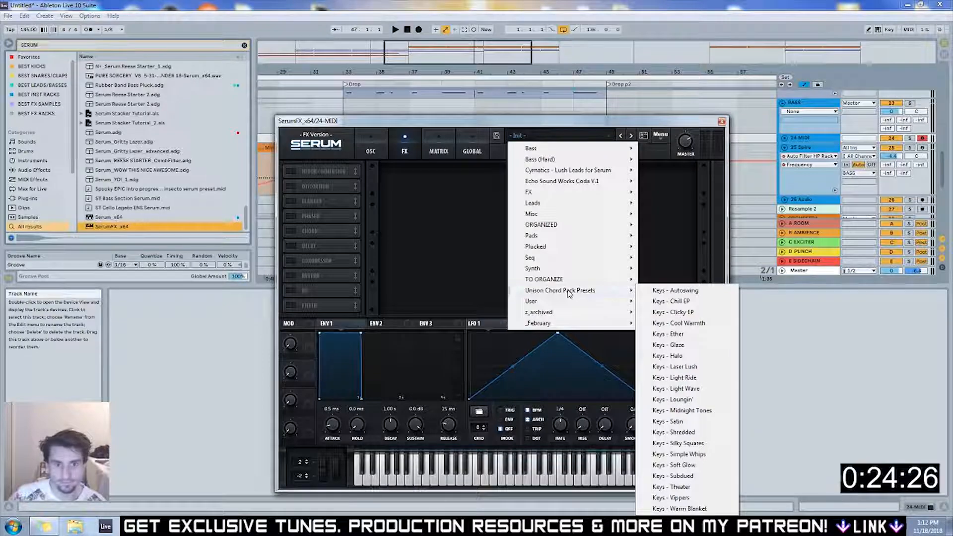
mouse_move(569, 312)
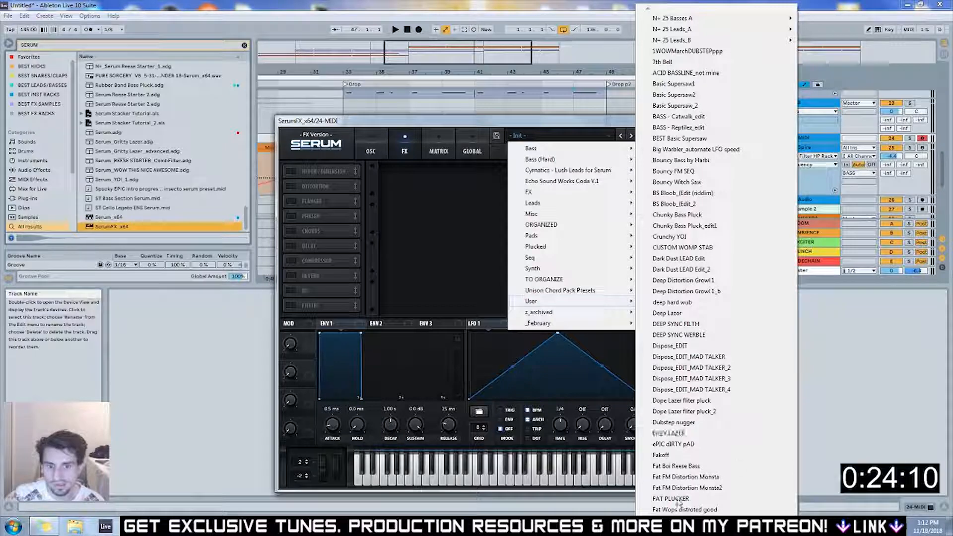
mouse_move(695, 521)
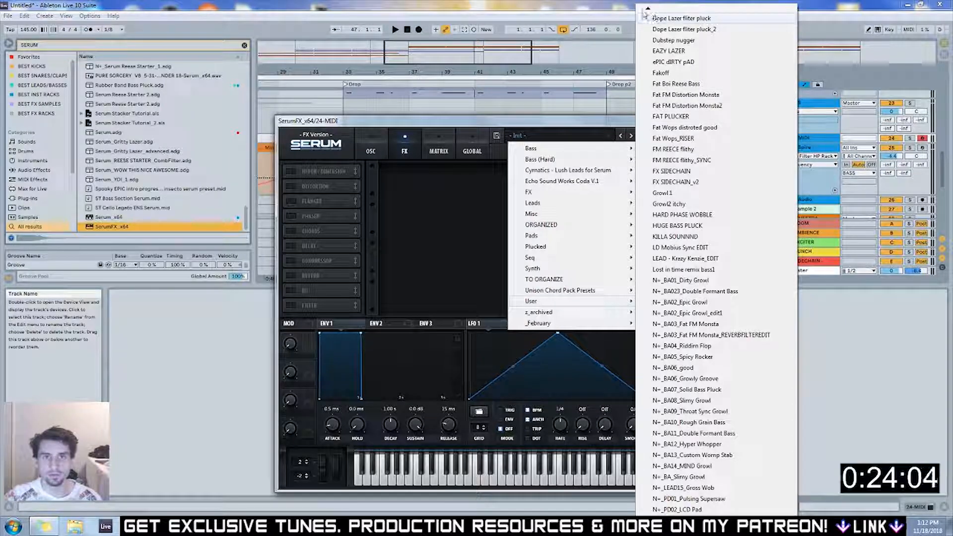
mouse_move(647, 12)
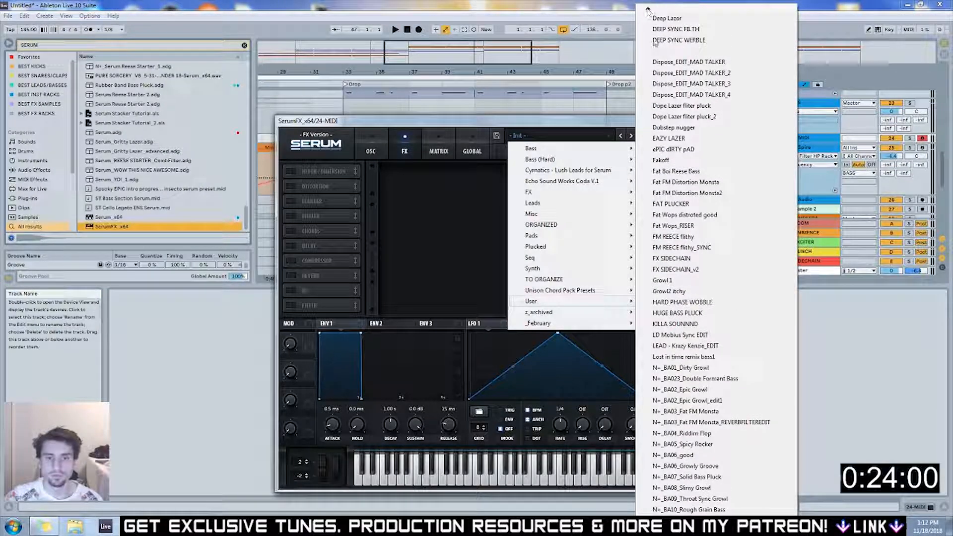
scroll(716, 263, "down", 5)
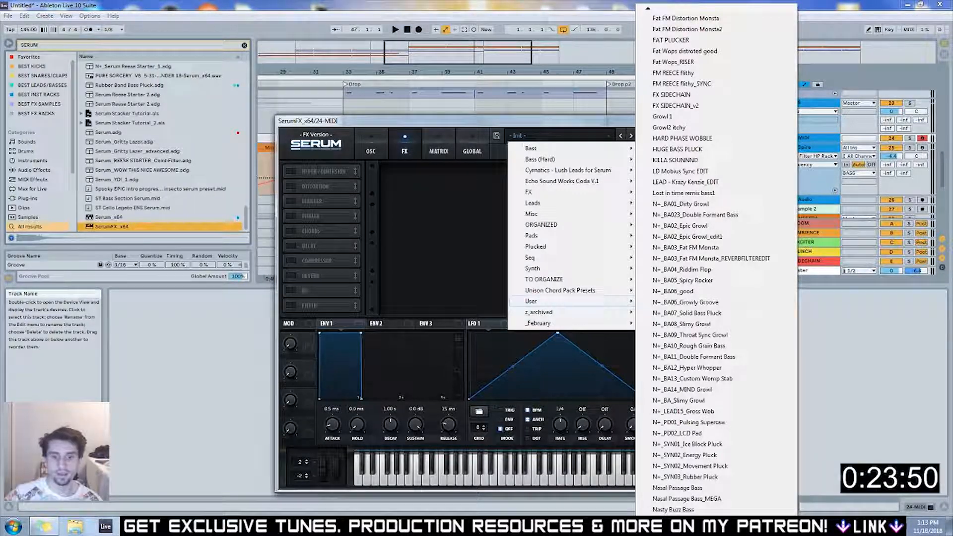
scroll(714, 267, "down", 1)
scroll(696, 423, "down", 2)
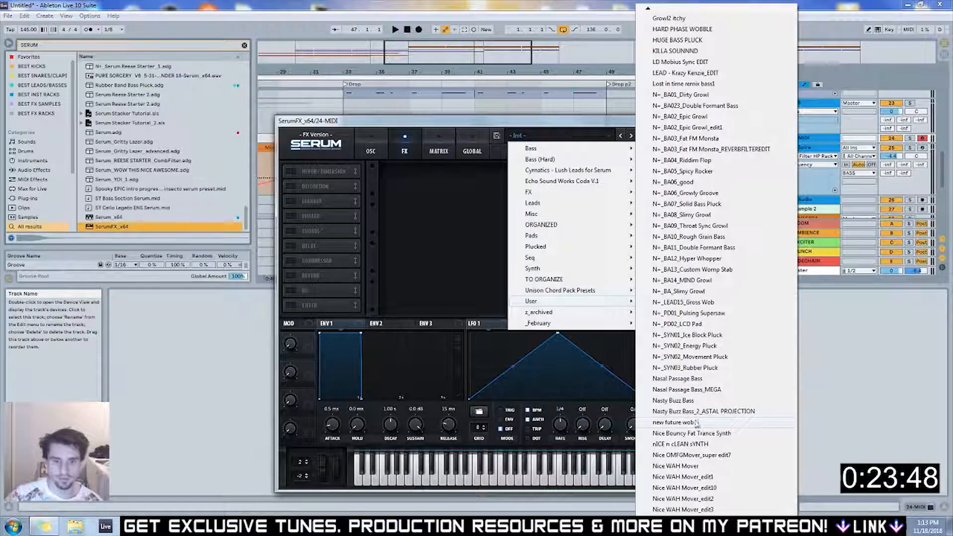
left_click(684, 390)
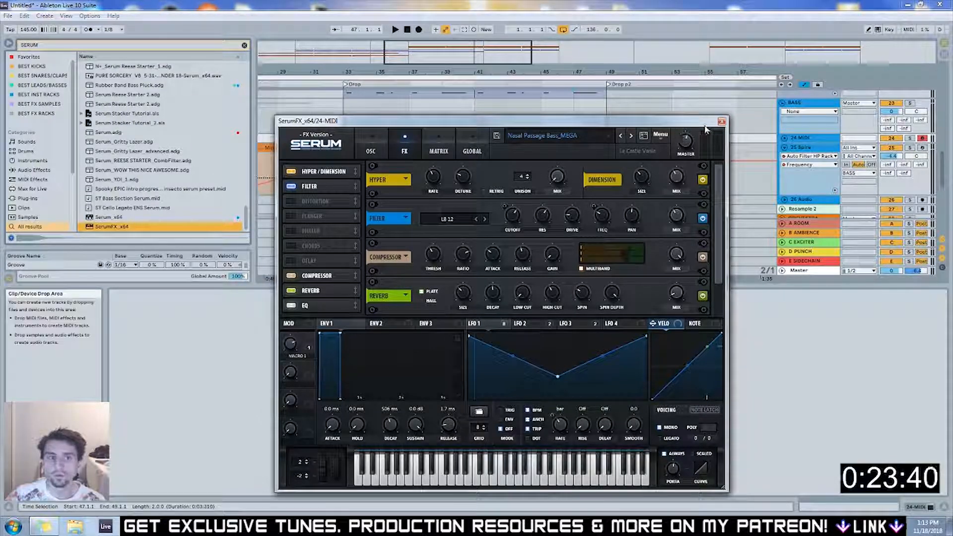
left_click(721, 122)
Solo the SERUM synth track and return to the BASS group
scroll(833, 156, "up", 2)
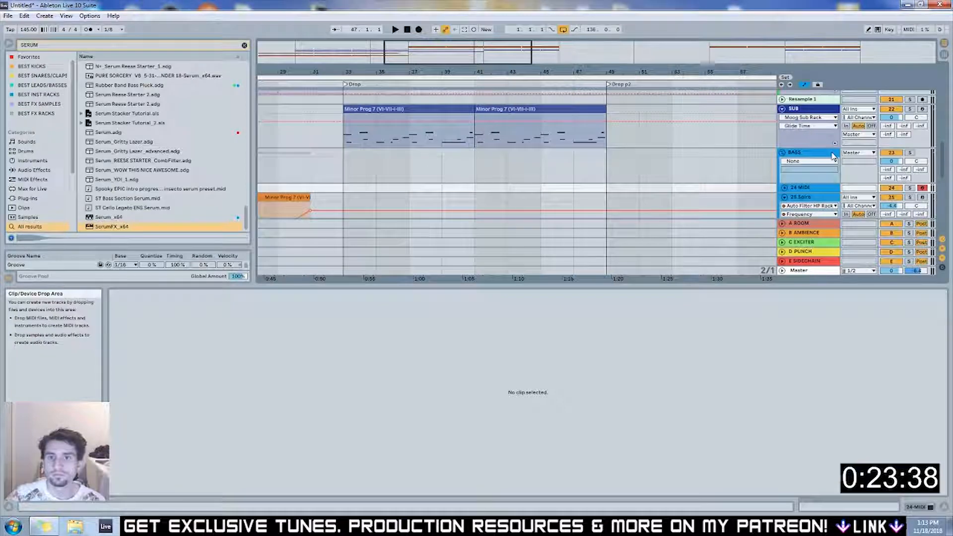
scroll(834, 156, "up", 3)
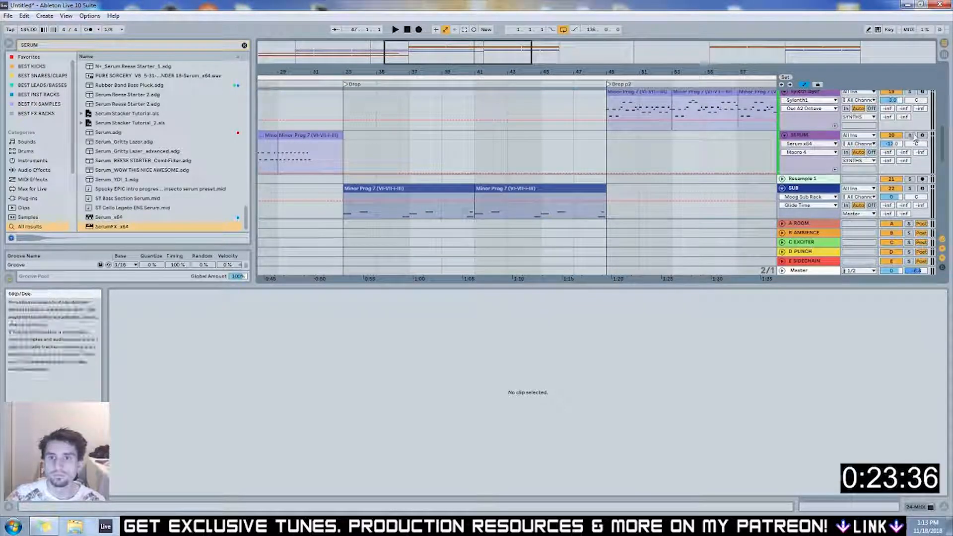
scroll(843, 181, "down", 4)
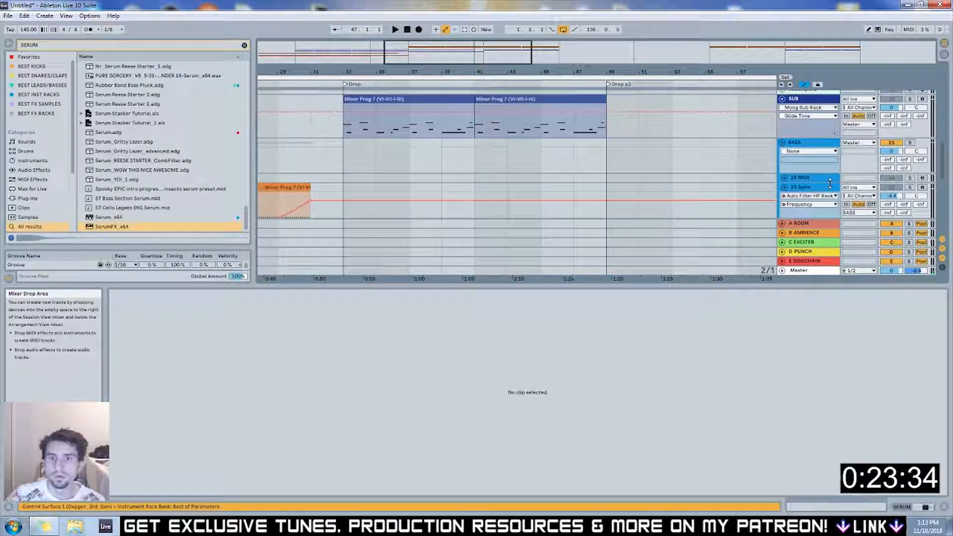
scroll(829, 183, "down", 2)
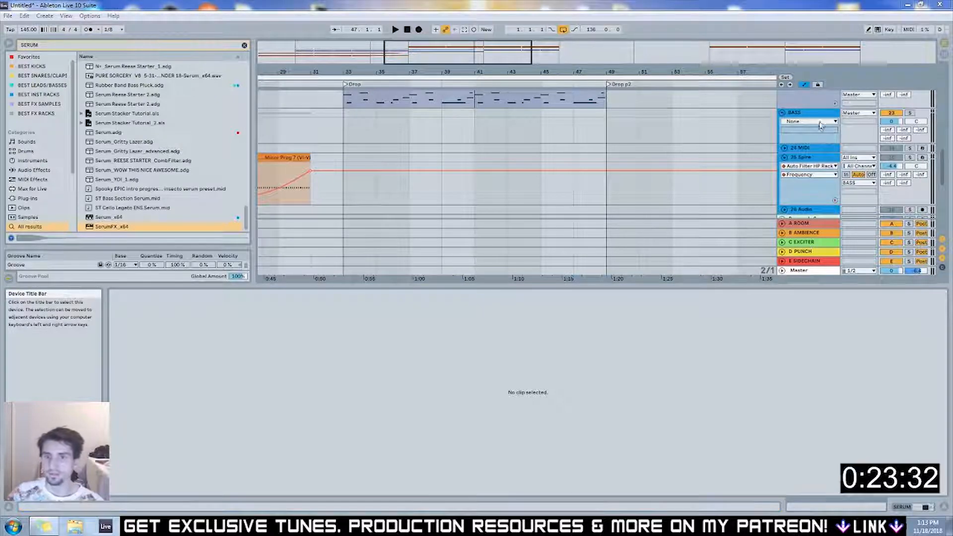
Try arming the 25 Spire and 24 MIDI tracks in turn, ending with the Resample 2 track selected
left_click(821, 157)
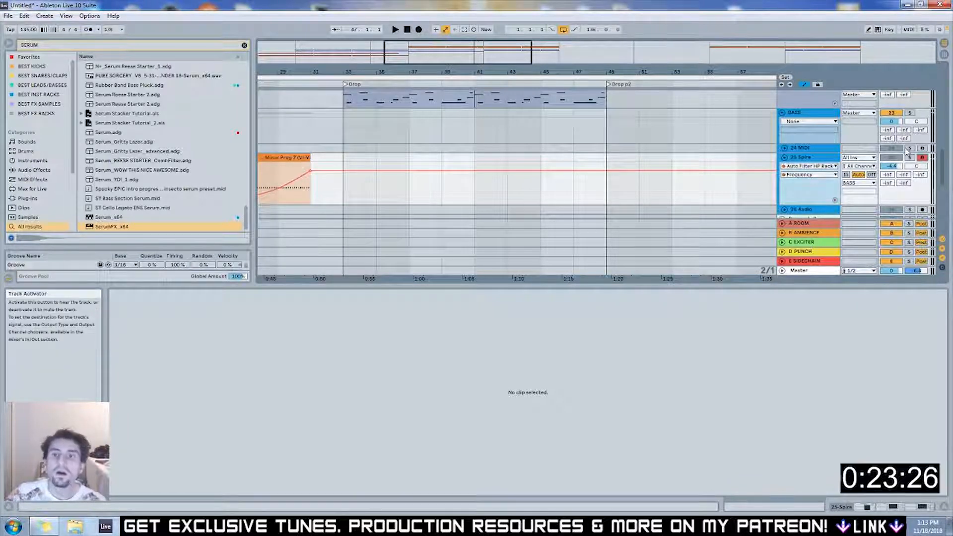
left_click(922, 148)
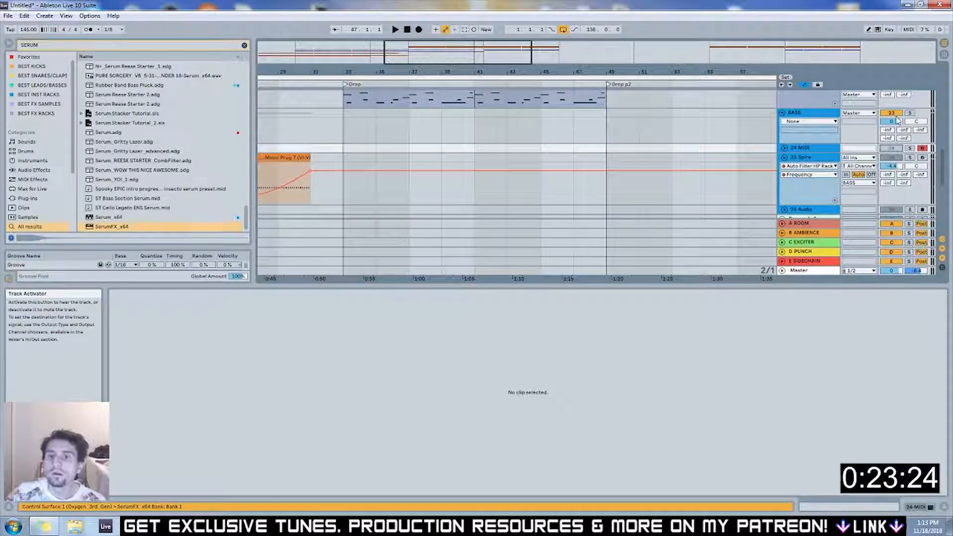
scroll(812, 174, "down", 2)
left_click(803, 171)
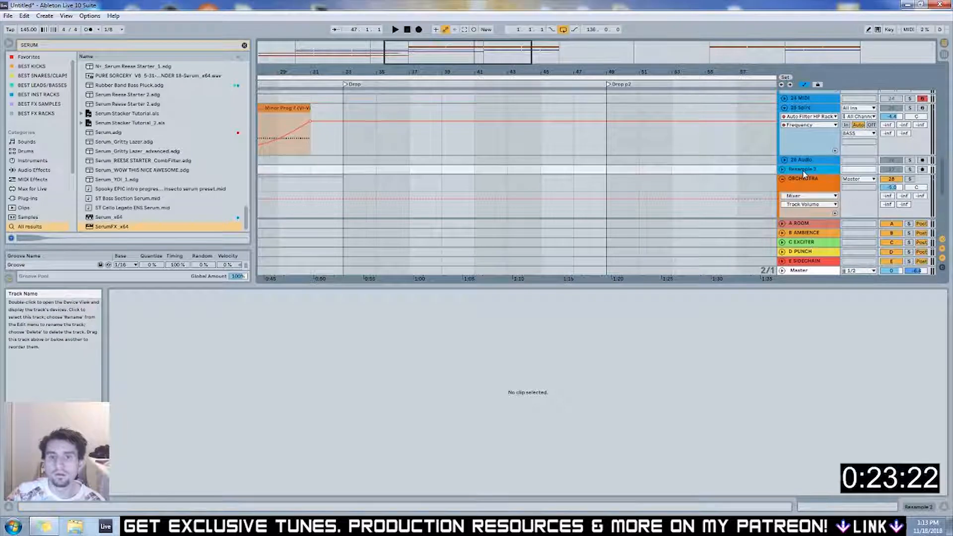
Arm the soloed SERUM track for recording
scroll(676, 171, "up", 6)
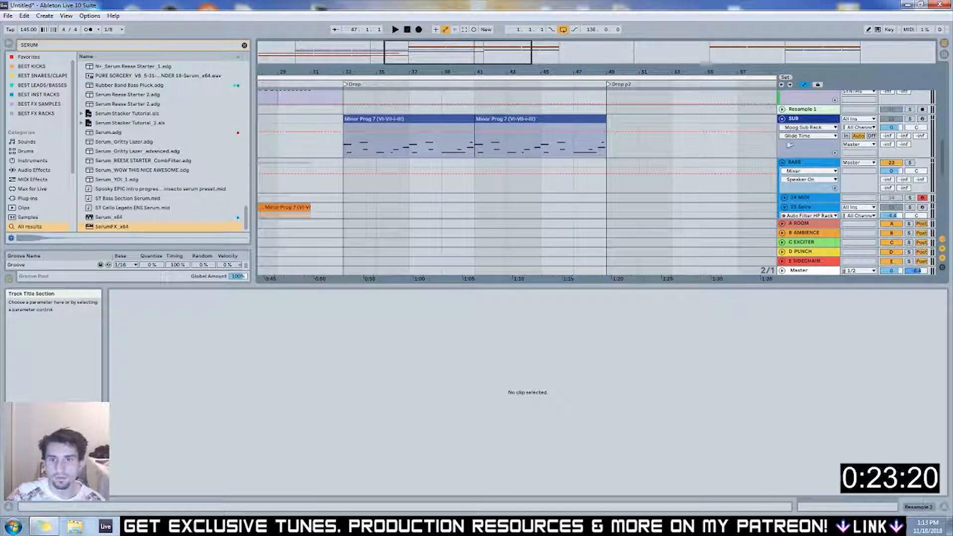
left_click(806, 156)
scroll(808, 155, "up", 2)
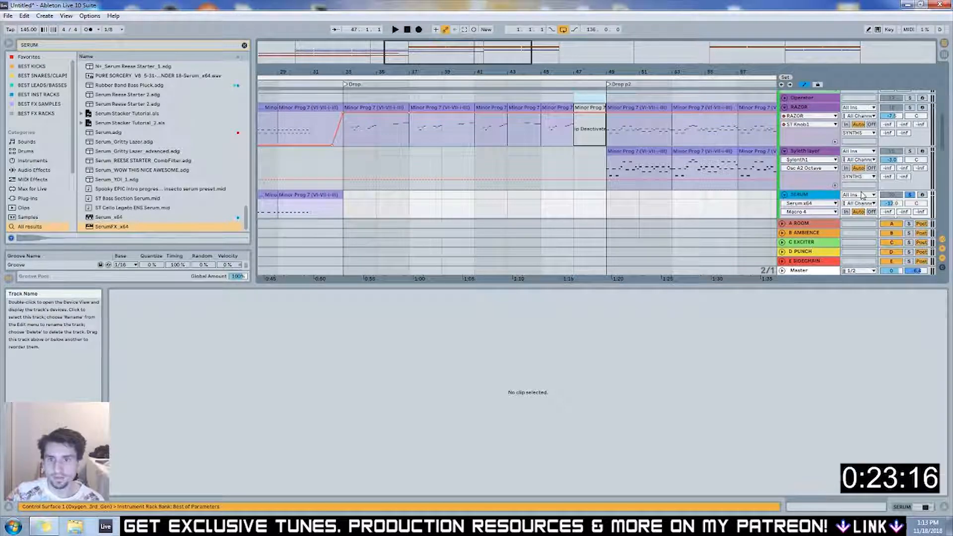
left_click(922, 195)
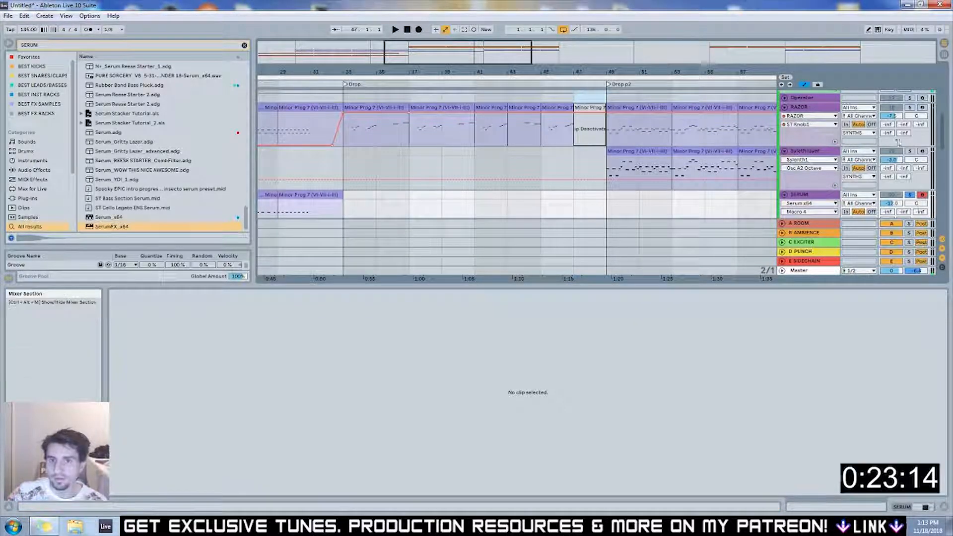
Try arming the Synth layer, RAZOR, Operator and PERCUSSION tracks one after another
left_click(833, 151)
scroll(843, 164, "up", 2)
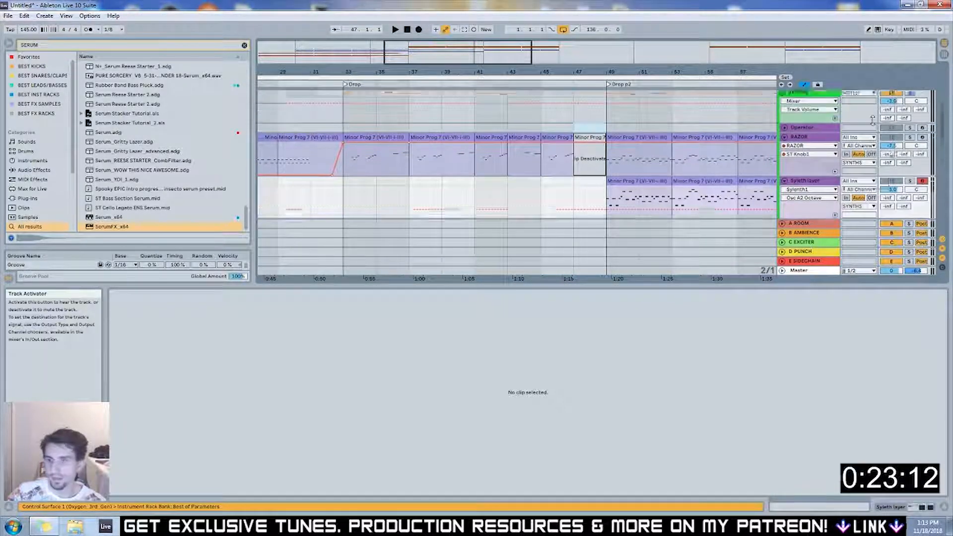
left_click(814, 169)
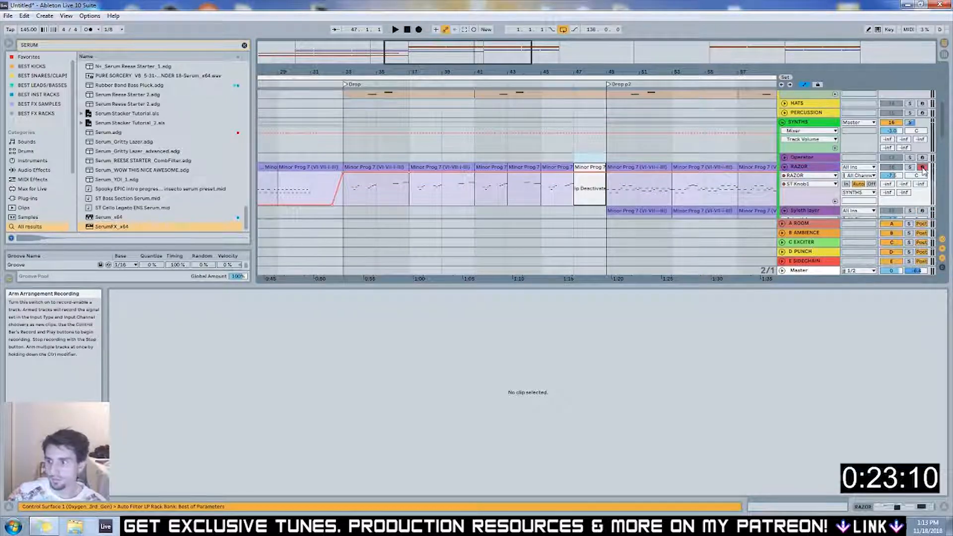
left_click(868, 158)
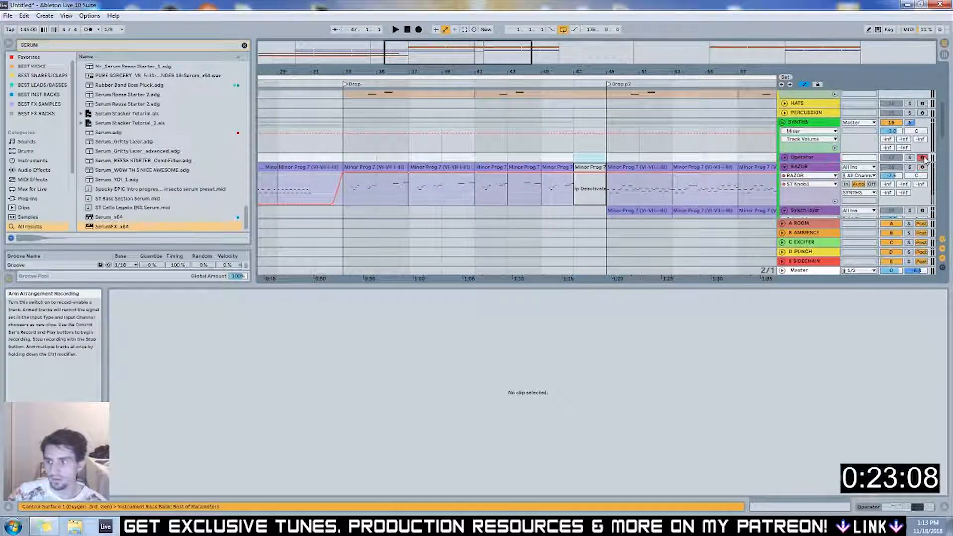
scroll(924, 158, "up", 2)
left_click(894, 153)
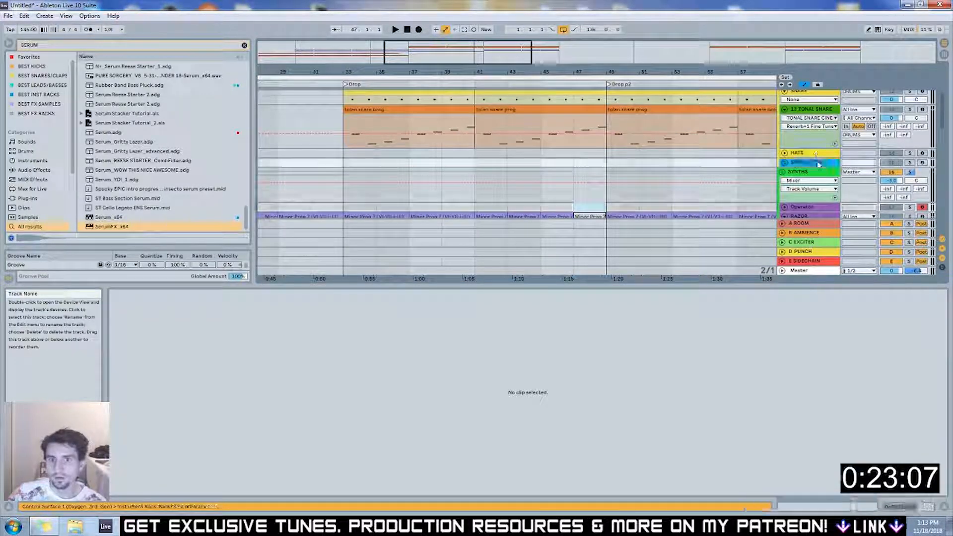
left_click(921, 163)
Select the 24 MIDI track in the BASS group again and load the Serum_x64 instrument onto it
scroll(869, 113, "down", 10)
scroll(842, 171, "up", 6)
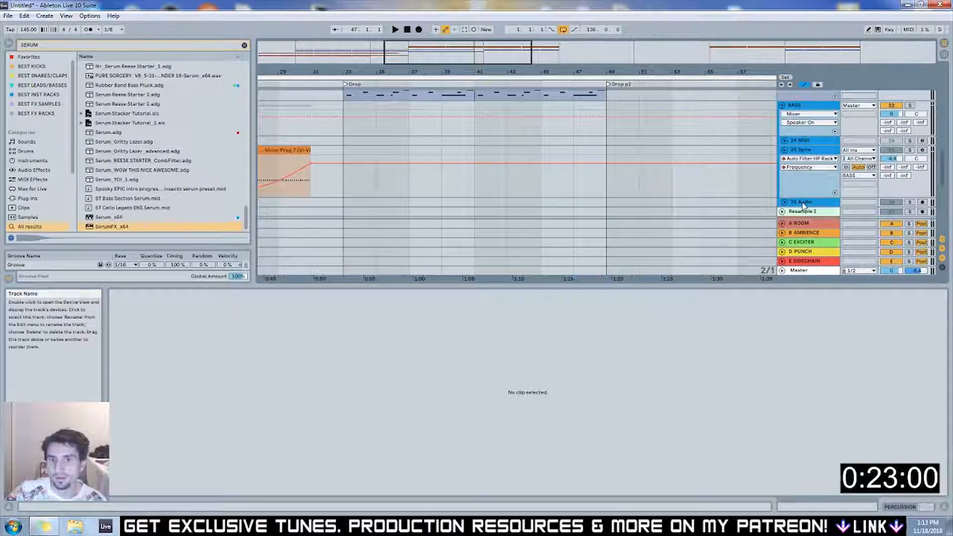
left_click(803, 203)
left_click(813, 153)
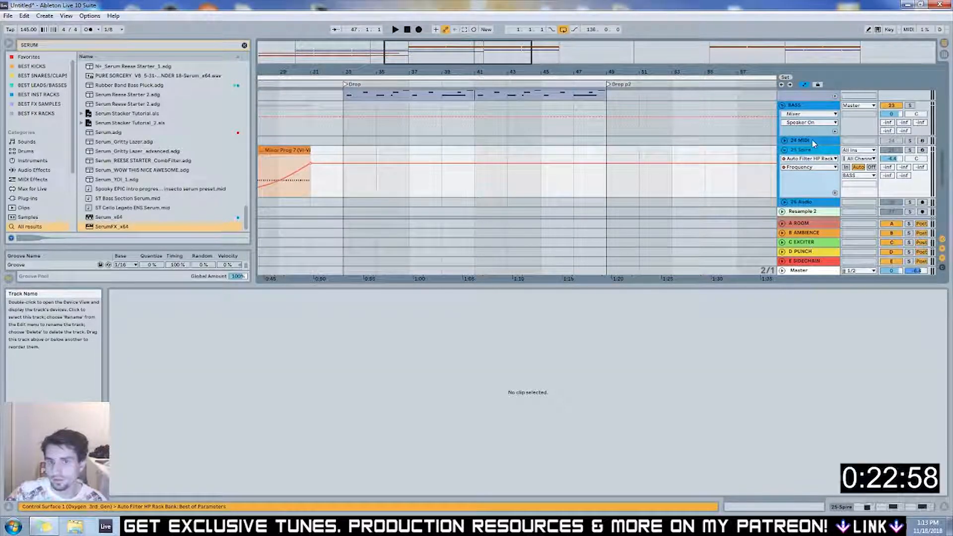
left_click(814, 143)
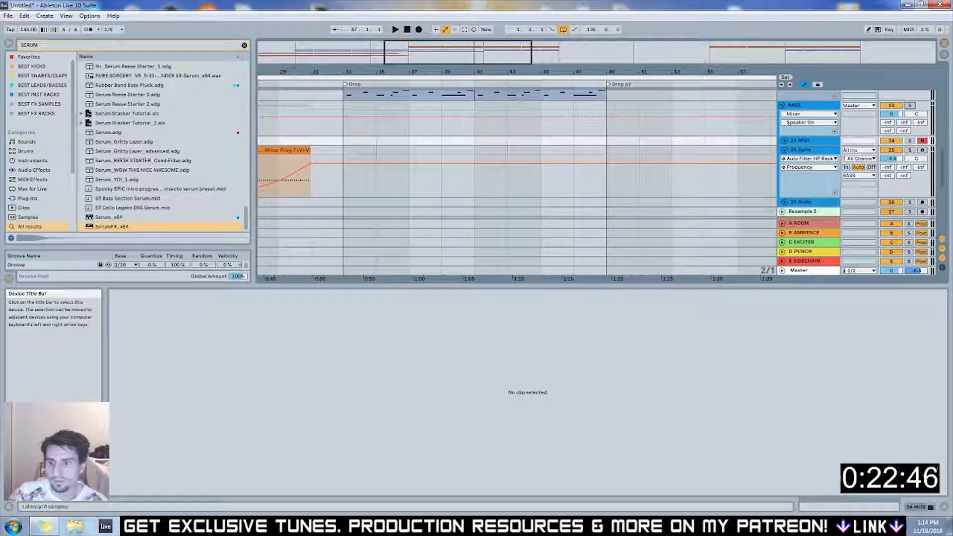
left_click_drag(110, 217, 210, 225)
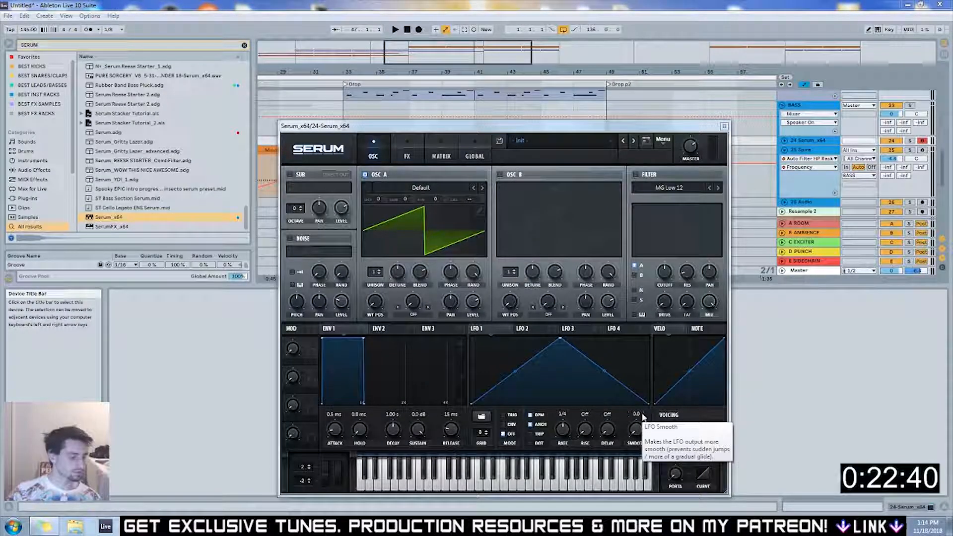
Load the user preset Nasty Buzz Bass_2_ASTAL PROJECTION in Serum and close the plugin window
left_click(545, 141)
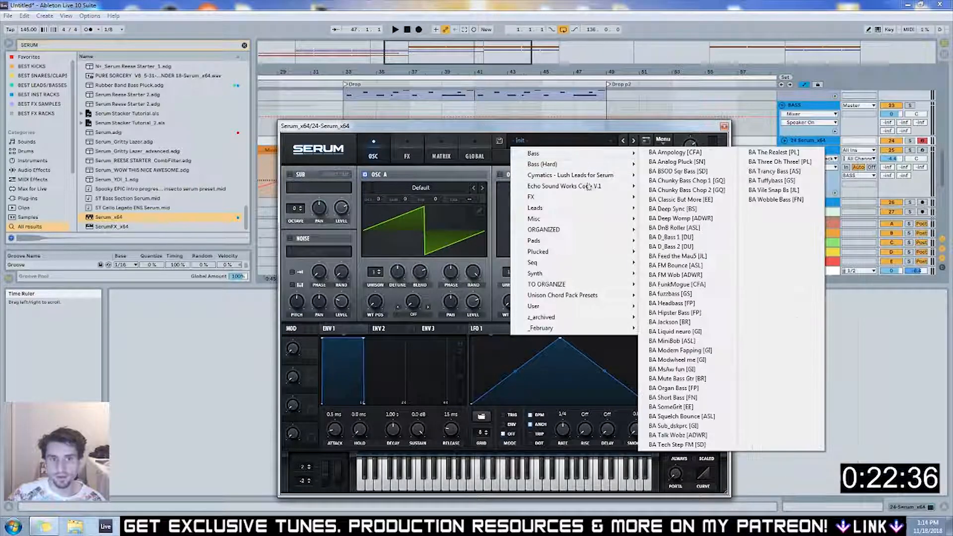
mouse_move(579, 306)
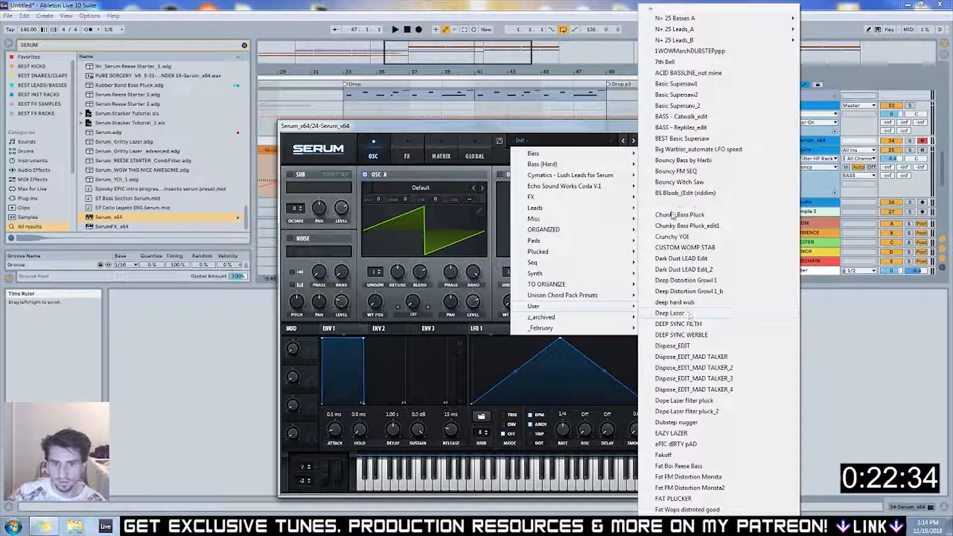
mouse_move(710, 519)
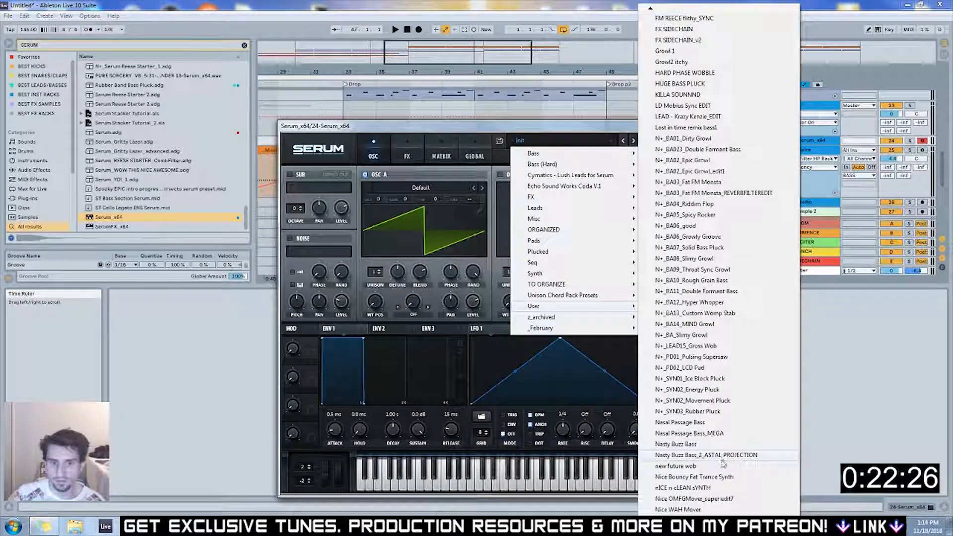
left_click(699, 455)
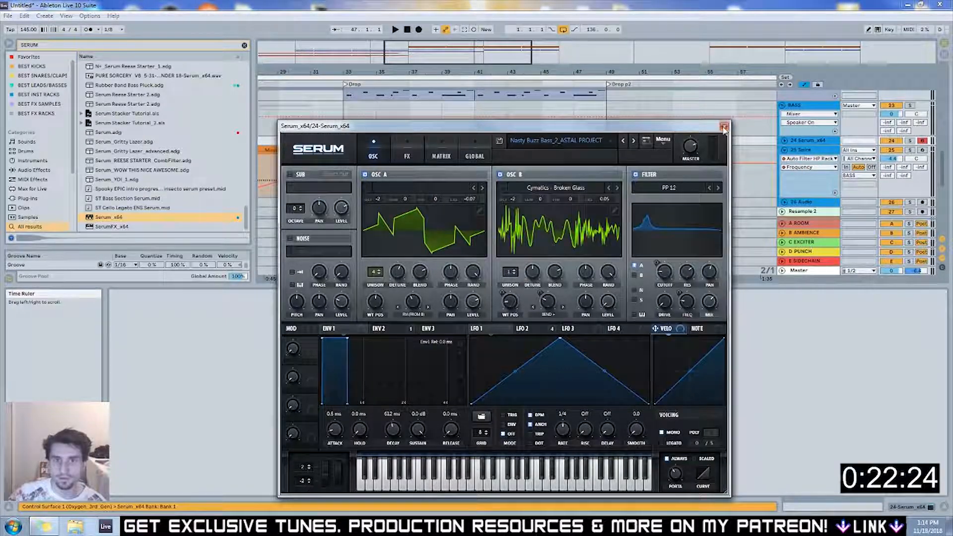
left_click(724, 127)
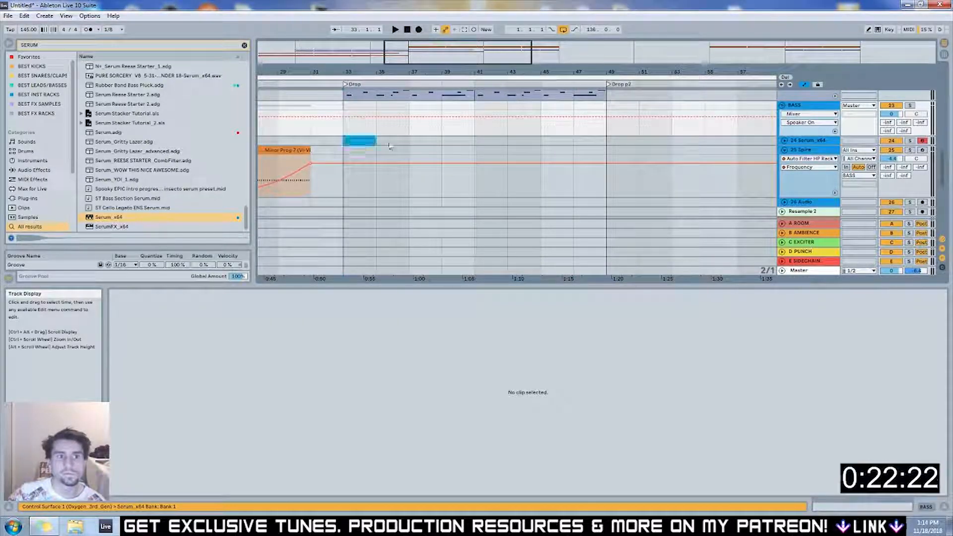
Unfold the Serum track and copy the opening of the SUB track's first Minor Prog 7 clip onto it at the Drop, ending around bar 35.4
left_click(367, 141)
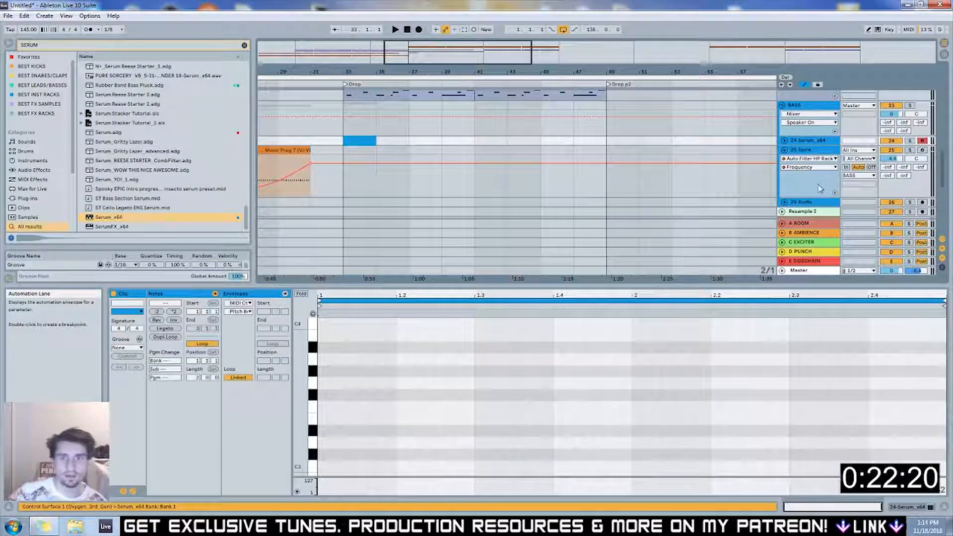
left_click(784, 141)
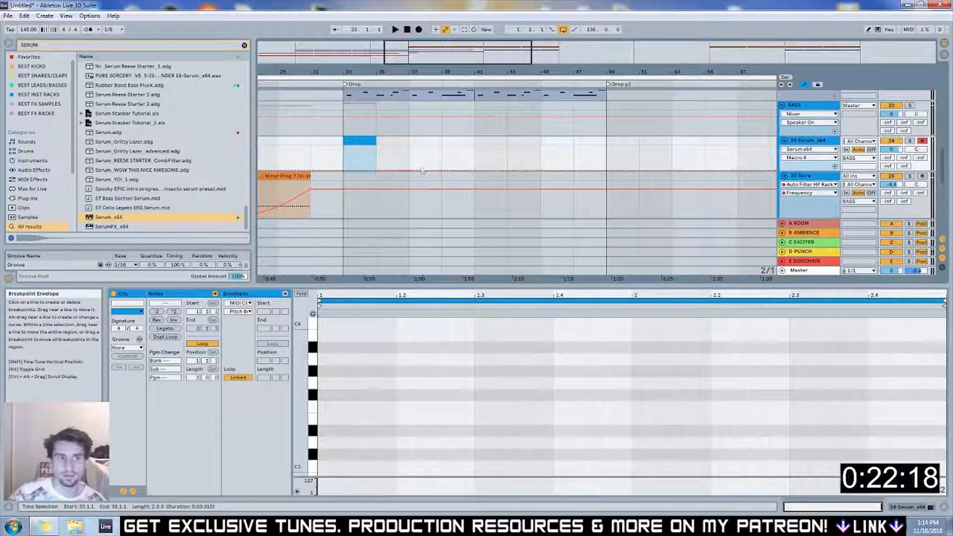
scroll(389, 149, "up", 3)
left_click(346, 153)
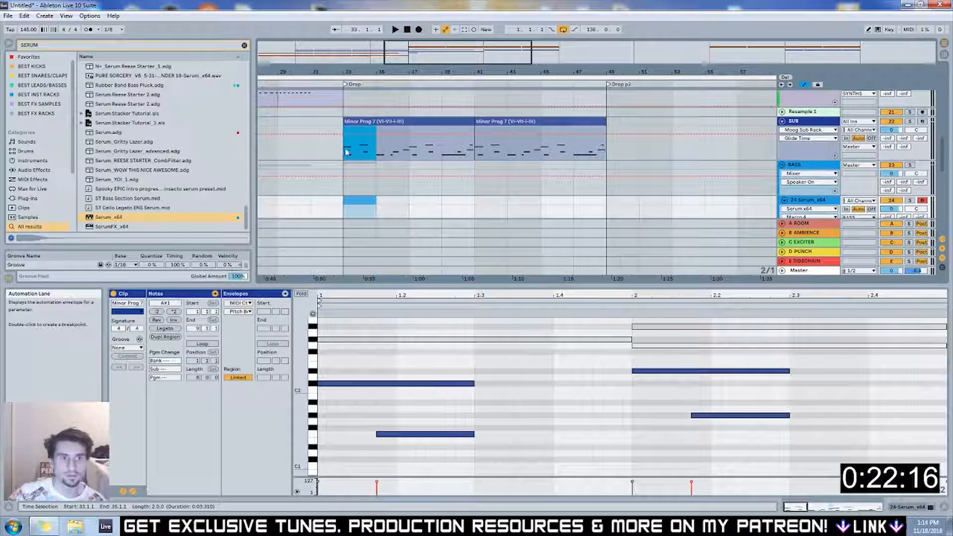
left_click(349, 121)
left_click_drag(349, 122, 389, 200)
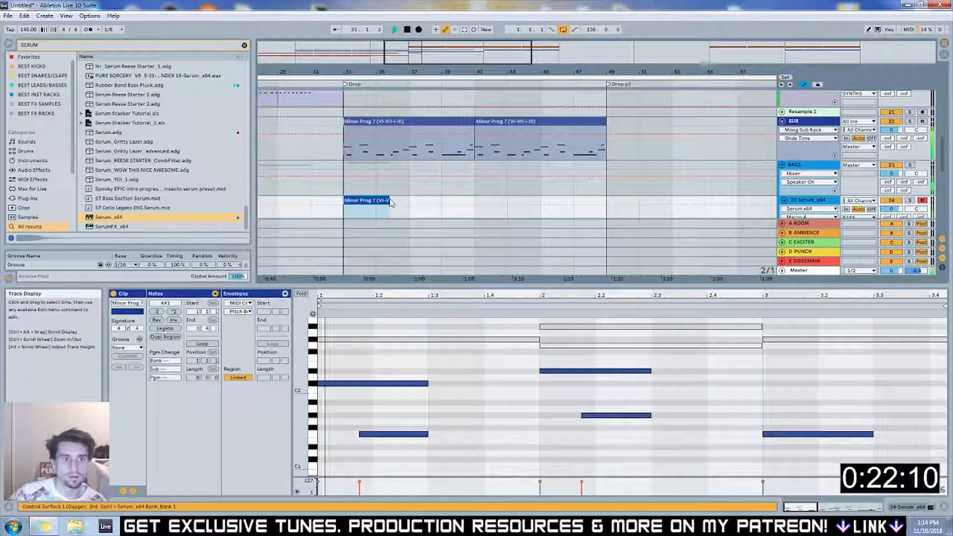
Transpose all notes of the copied Serum clip up one octave and play the result
scroll(425, 250, "down", 1)
left_click(480, 420)
key("ctrl+a")
key("shift+Up")
key("space")
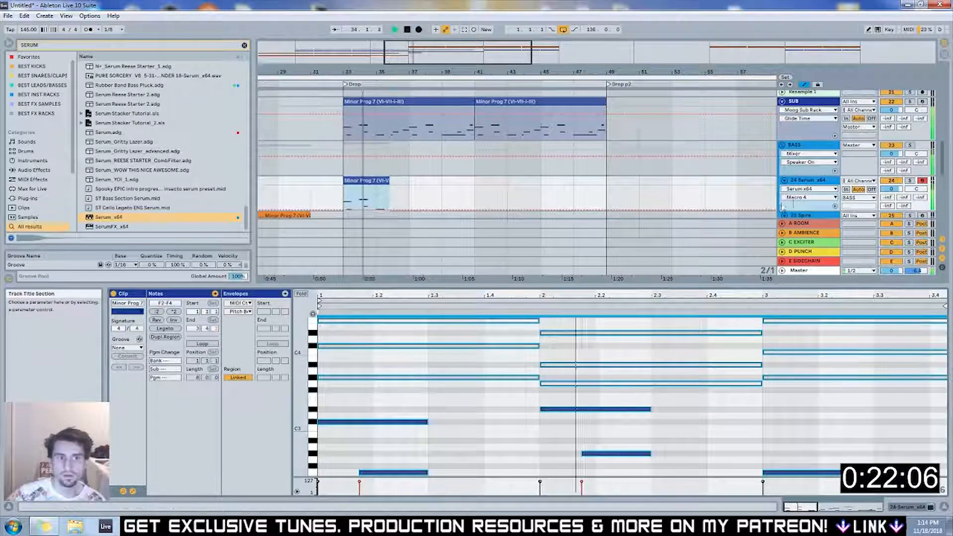
Enable Legato and adjust the portamento time in the Serum patch while auditioning the clip
key("space")
left_click(814, 179)
key("ctrl+alt+p")
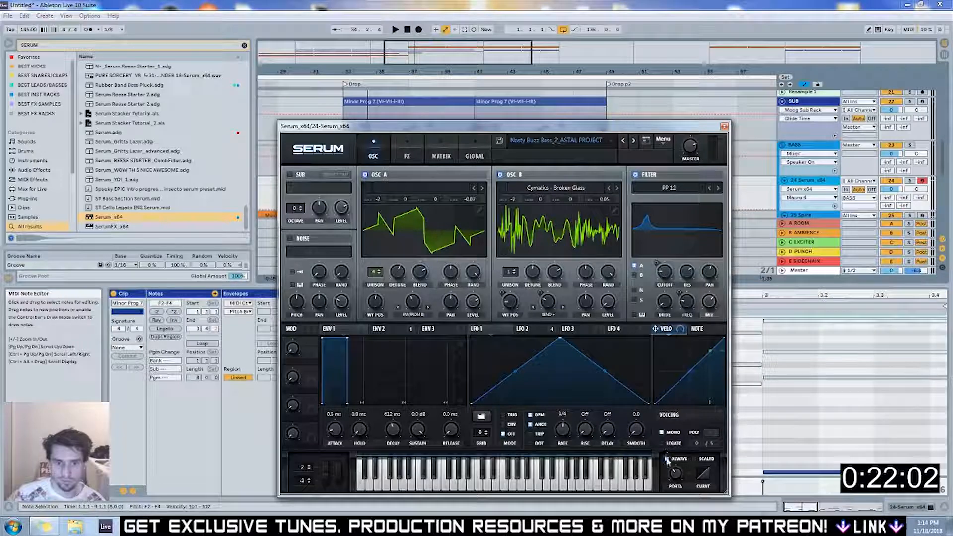
key("space")
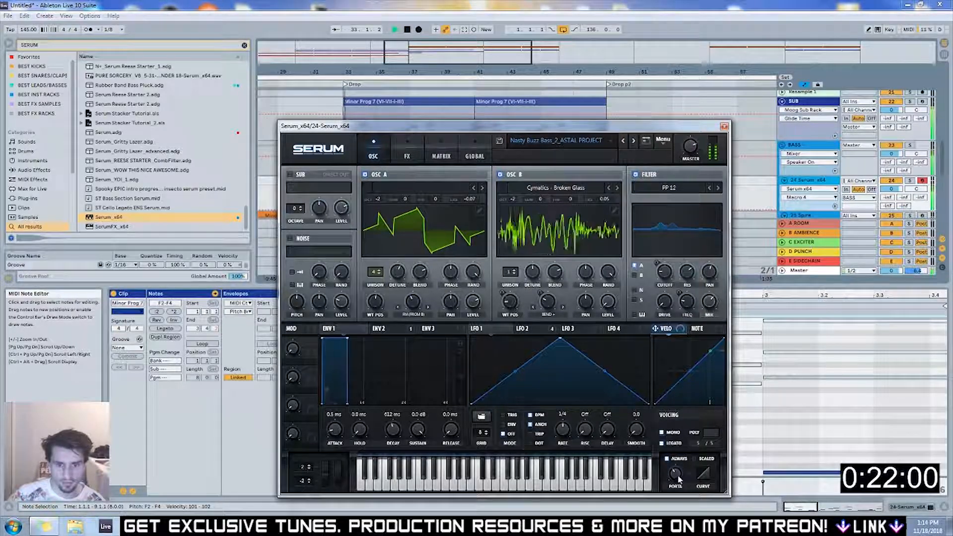
left_click(678, 466)
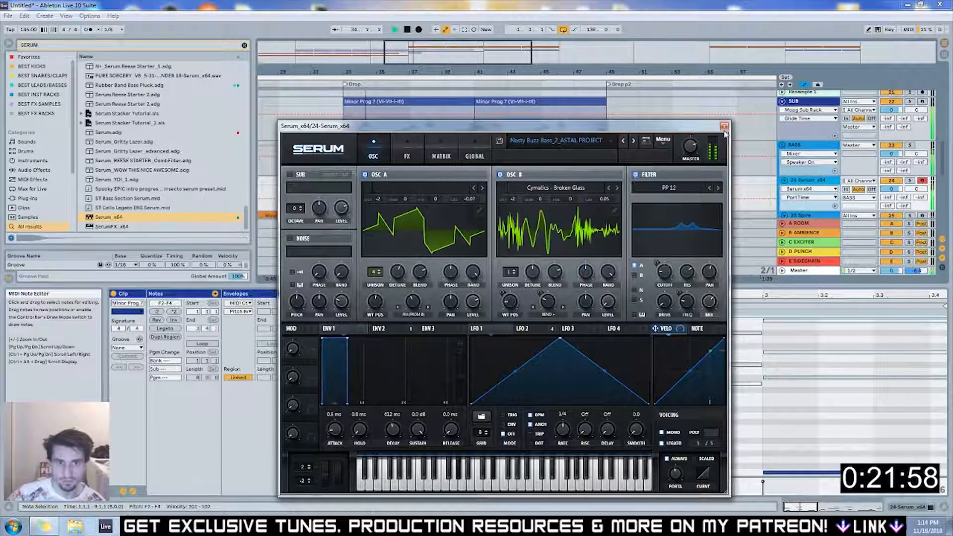
Reshape Serum's LFO 2 by moving its low point to the middle and lowering its end point during playback
left_click(540, 331)
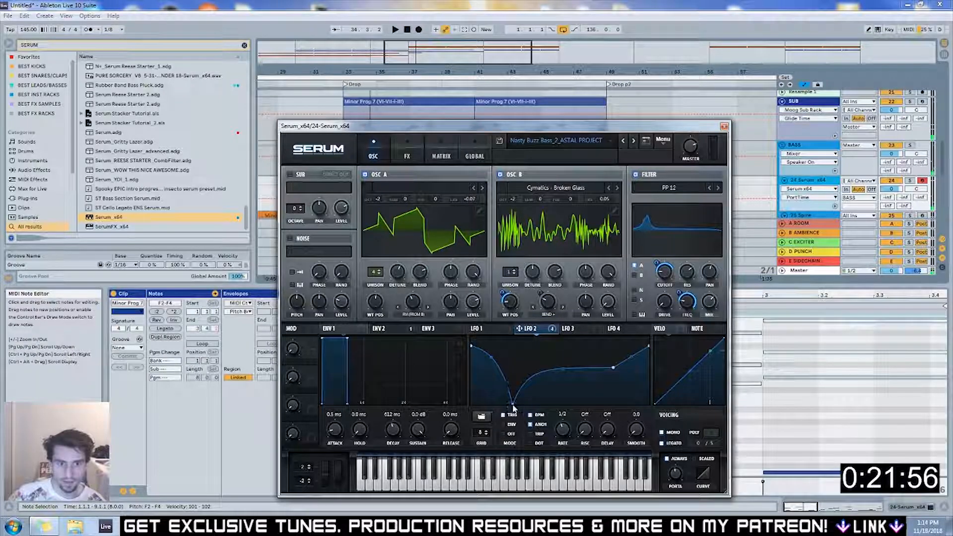
left_click_drag(514, 407, 561, 417)
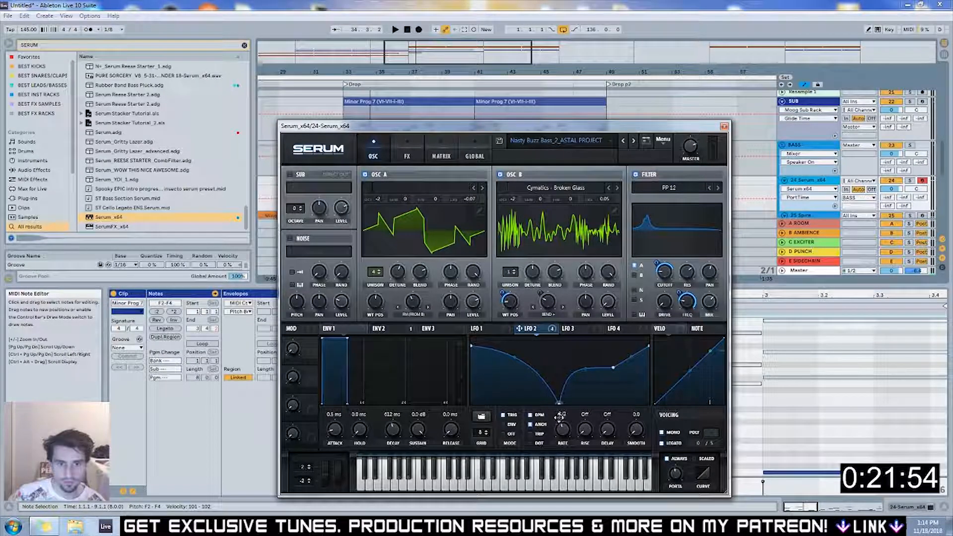
key("space")
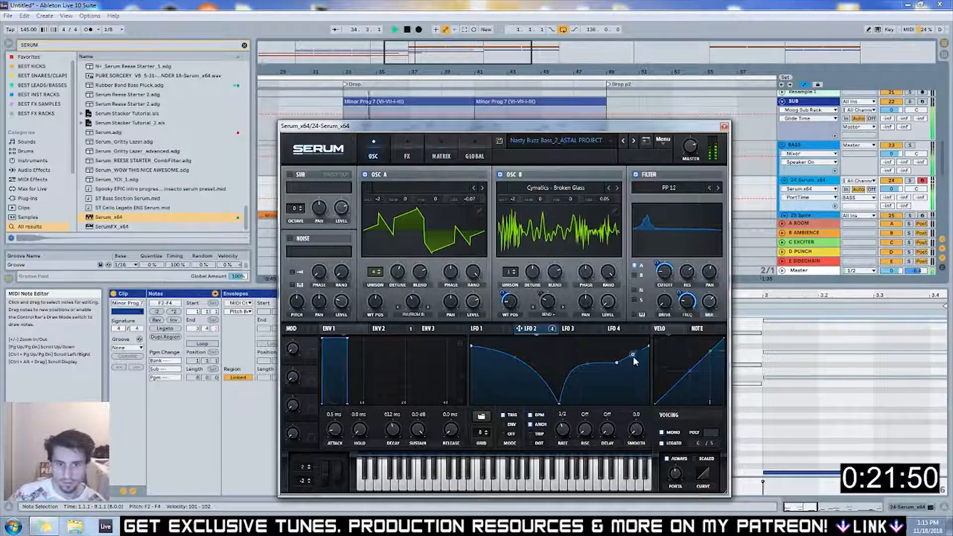
left_click_drag(648, 346, 647, 363)
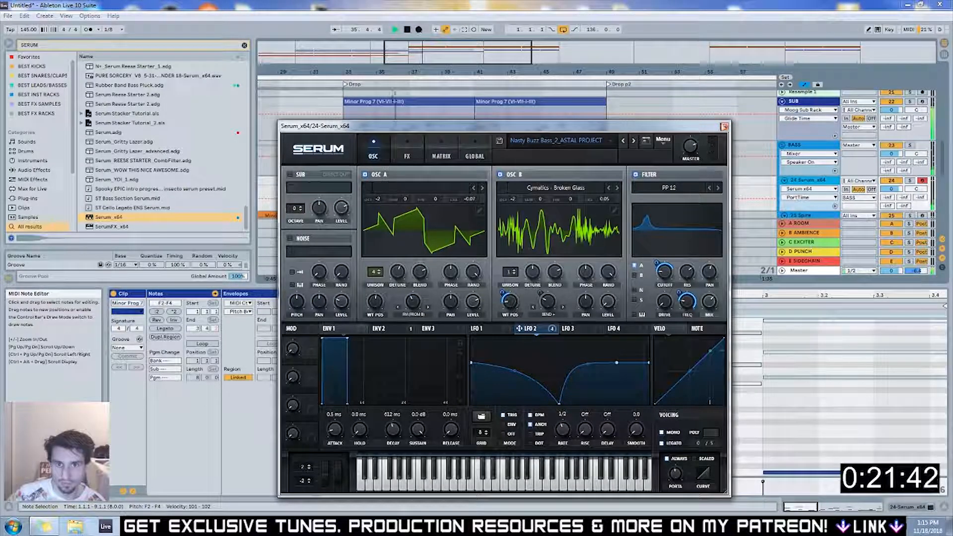
left_click(723, 127)
Duplicate the Serum clip three times so copies start at bars 37, 41 and 45 of the drop
left_click(366, 179)
left_click_drag(366, 177, 580, 183, "ctrl")
left_click(465, 196)
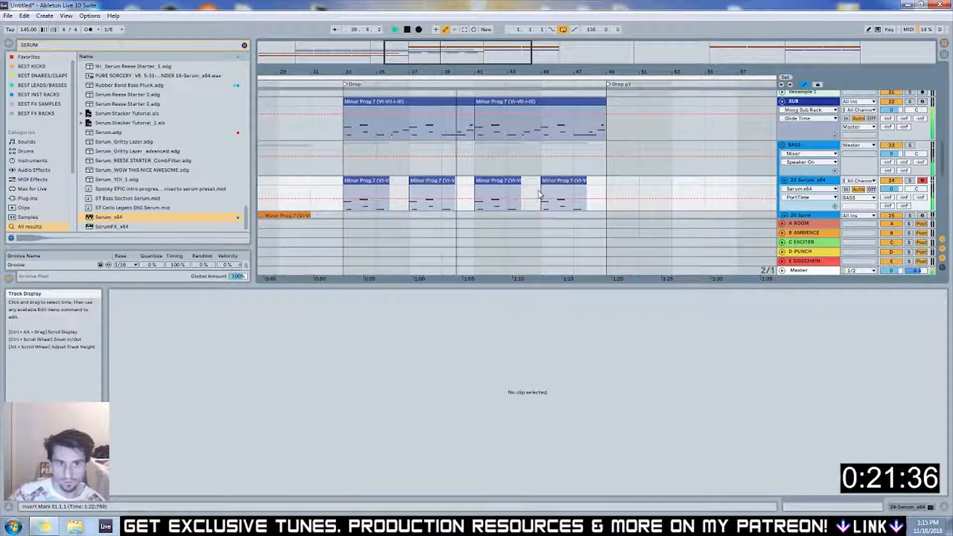
Shorten the F2 note at 3.1.1 in the second Serum clip so it ends around 3.2.4, and audition it
left_click(449, 180)
left_click(850, 455)
key("ctrl+a")
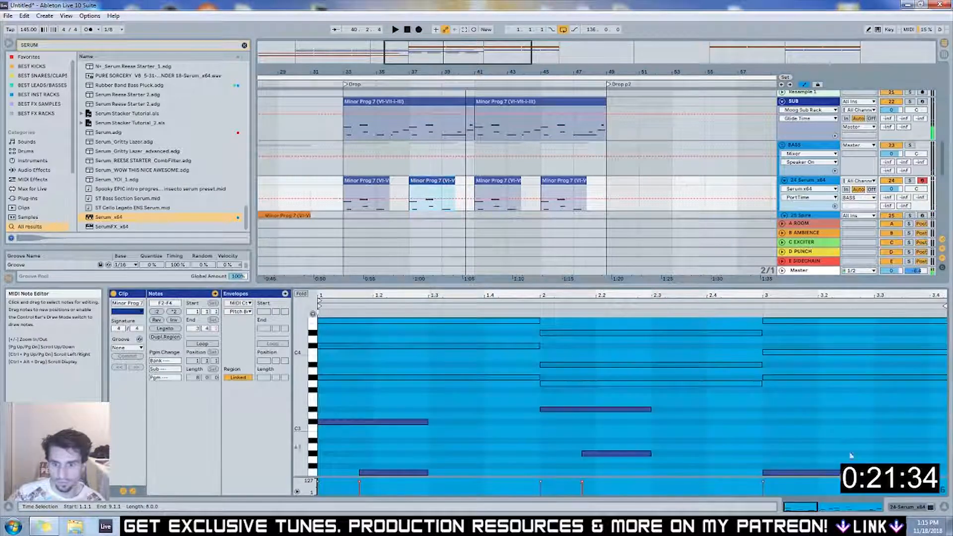
left_click(874, 315)
key("space")
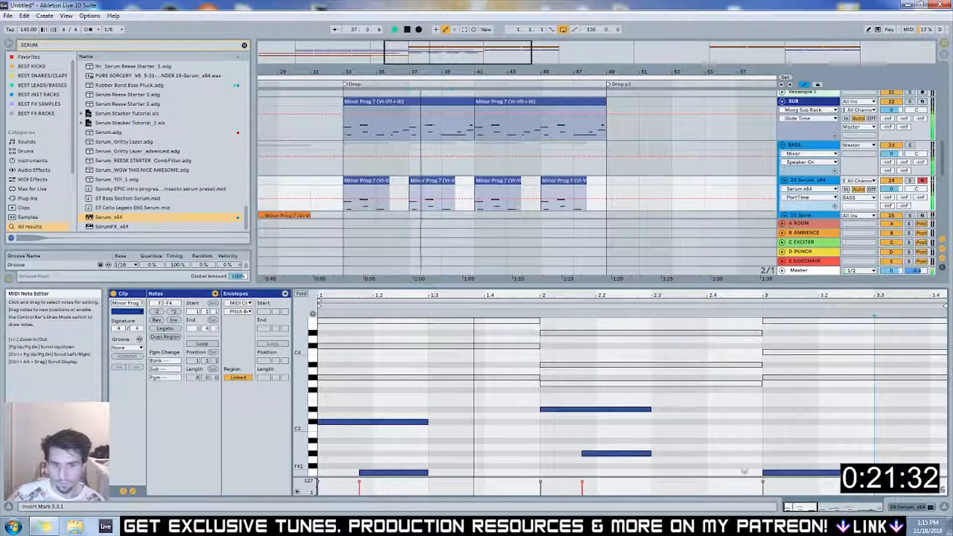
left_click_drag(871, 473, 836, 474)
key("space")
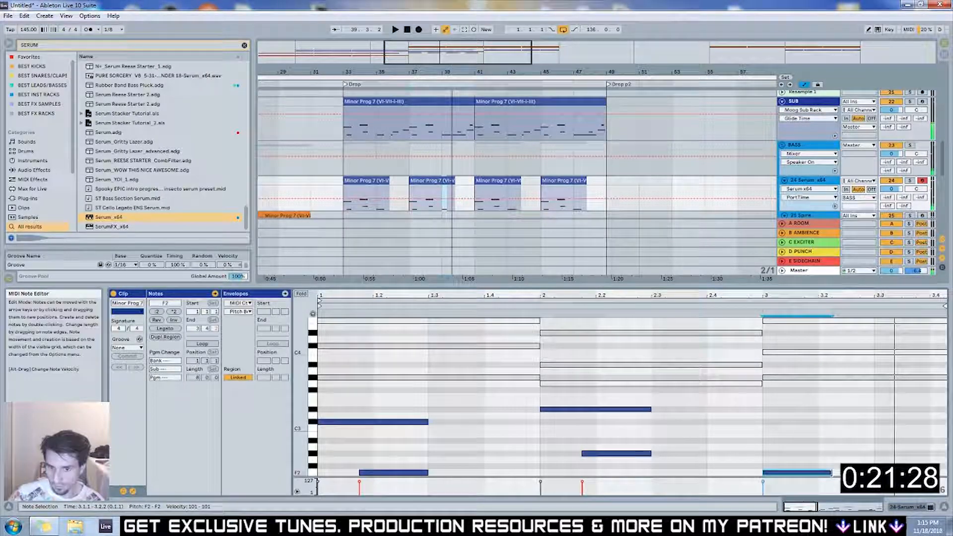
left_click_drag(836, 474, 862, 474)
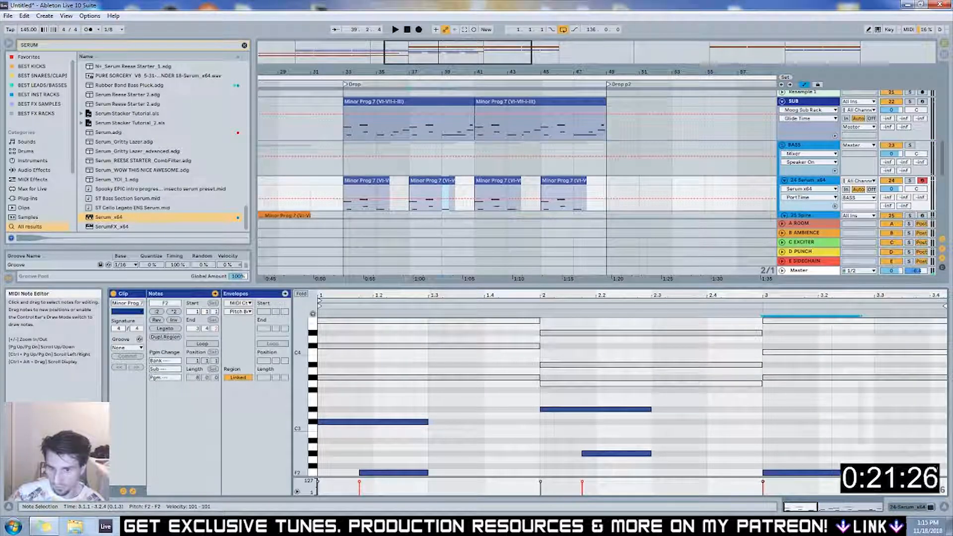
left_click(762, 317)
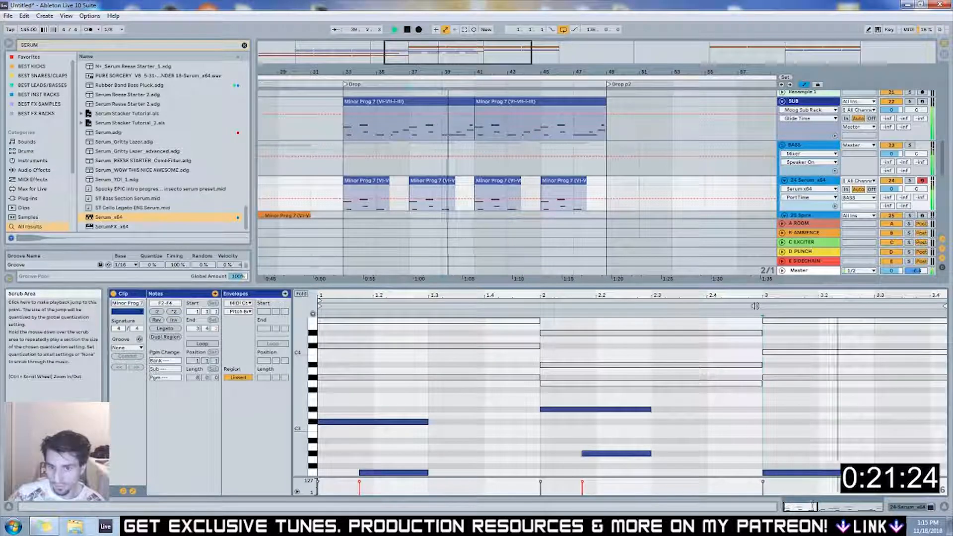
key("space")
Examine the LFO 2 curve of the Serum patch on track 24
left_click(431, 167)
scroll(466, 168, "down", 2)
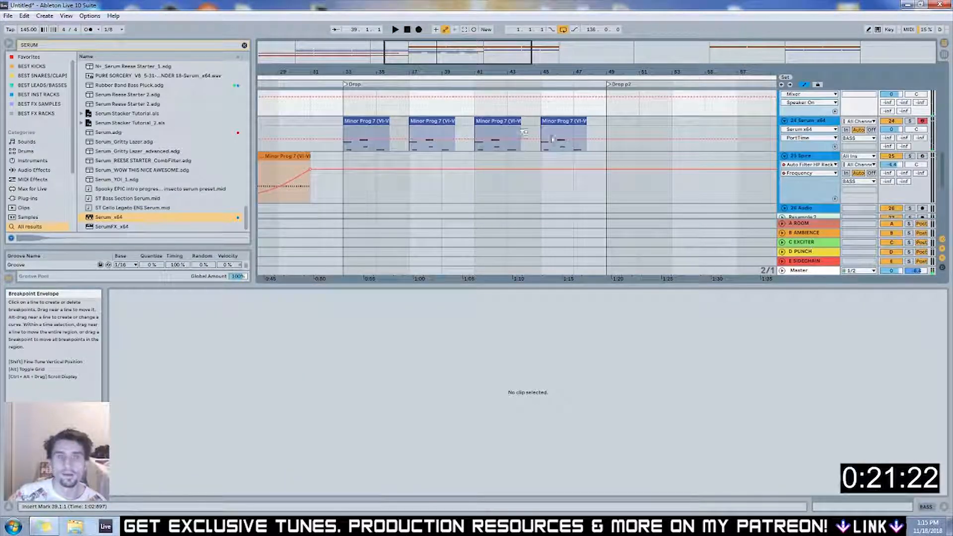
left_click(469, 142)
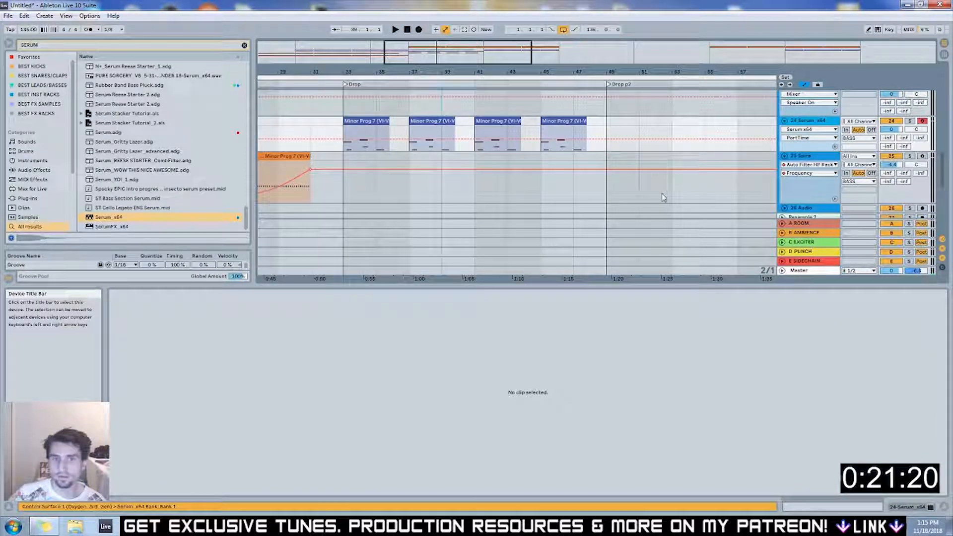
key("ctrl+alt+p")
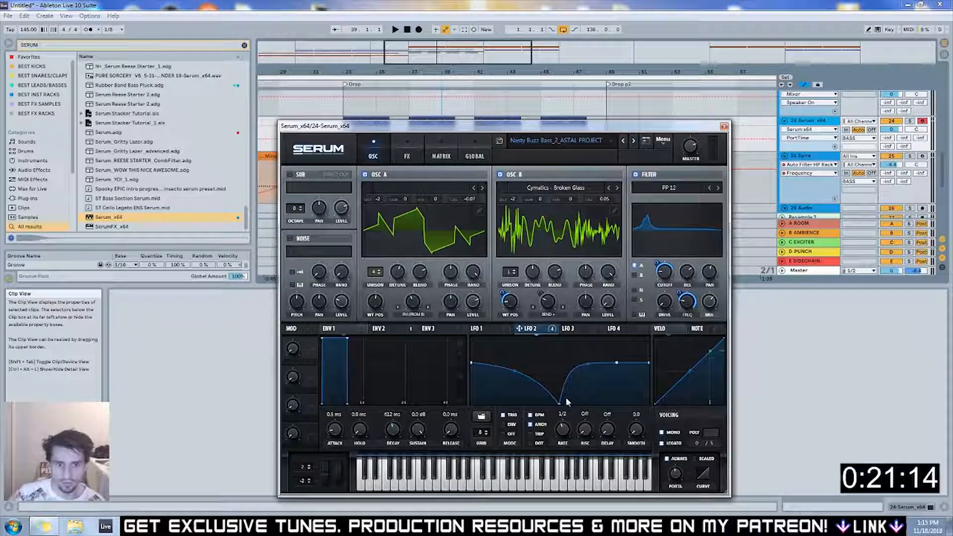
left_click(724, 126)
Duplicate the 24 Serum_x64 track and delete every clip on the duplicate except the first one at the Drop
right_click(803, 121)
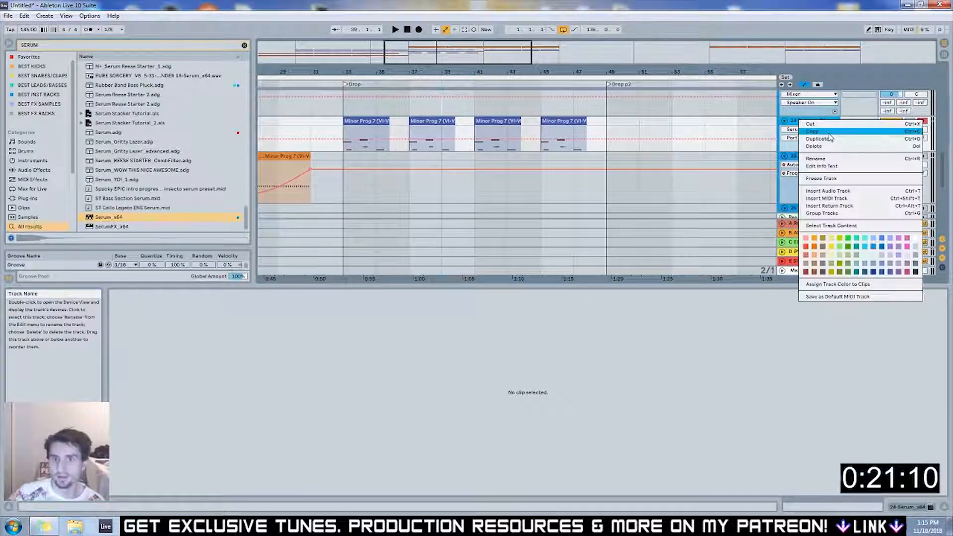
left_click(729, 185)
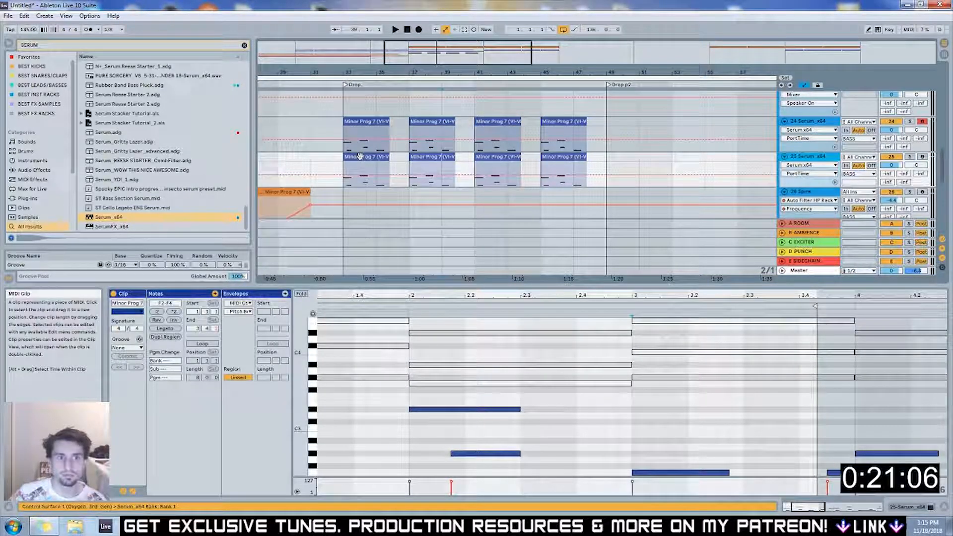
left_click(445, 155)
key("Delete")
left_click(509, 155)
key("Delete")
left_click(572, 155)
key("Delete")
Freeze and flatten the duplicated Serum track into audio
right_click(809, 158)
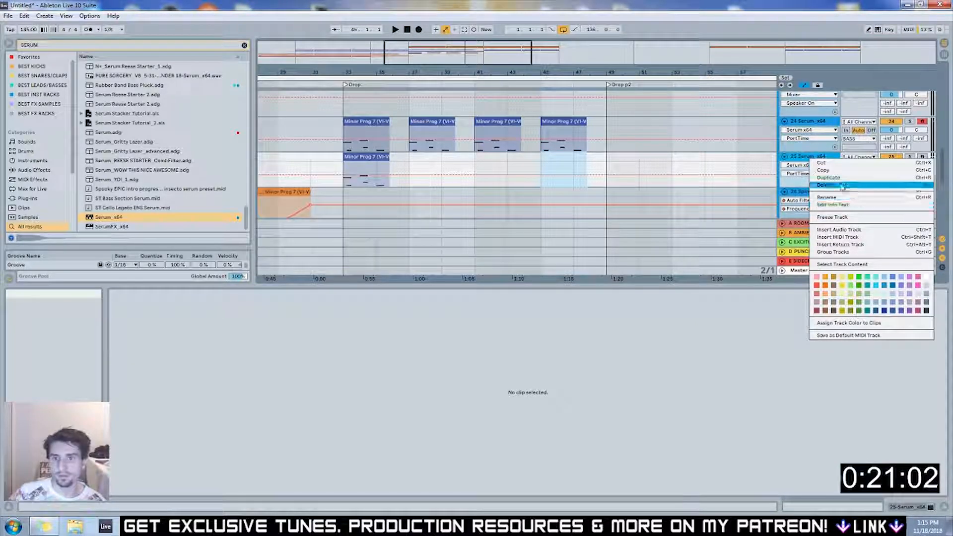
left_click(851, 219)
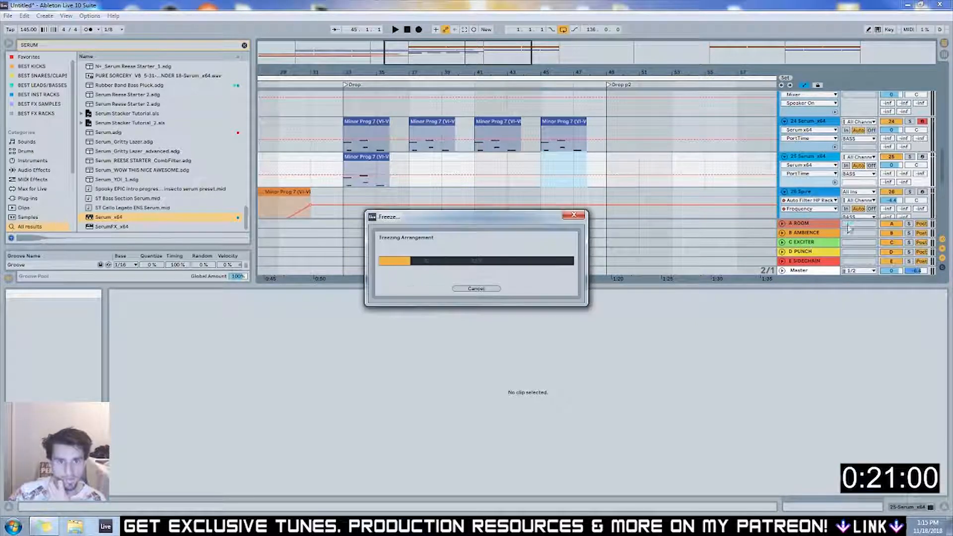
right_click(806, 156)
left_click(830, 222)
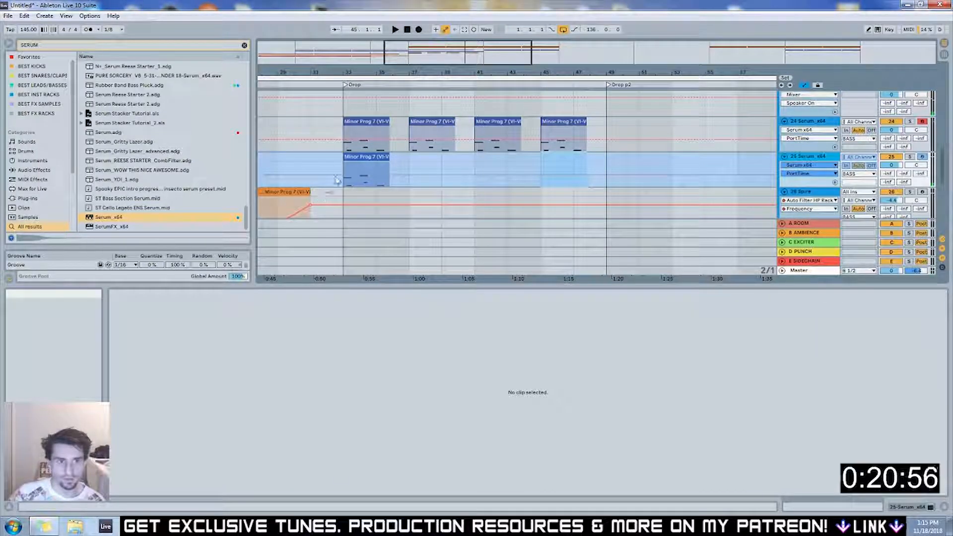
Move the flattened audio clip to bar 37 and set the arrangement's fixed grid to 1/16
left_click(343, 163)
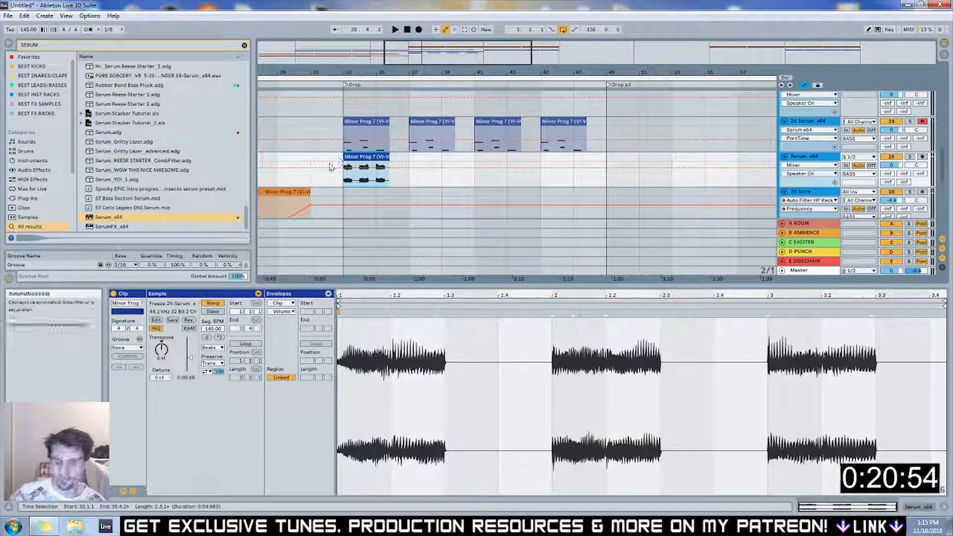
left_click_drag(358, 167, 416, 160)
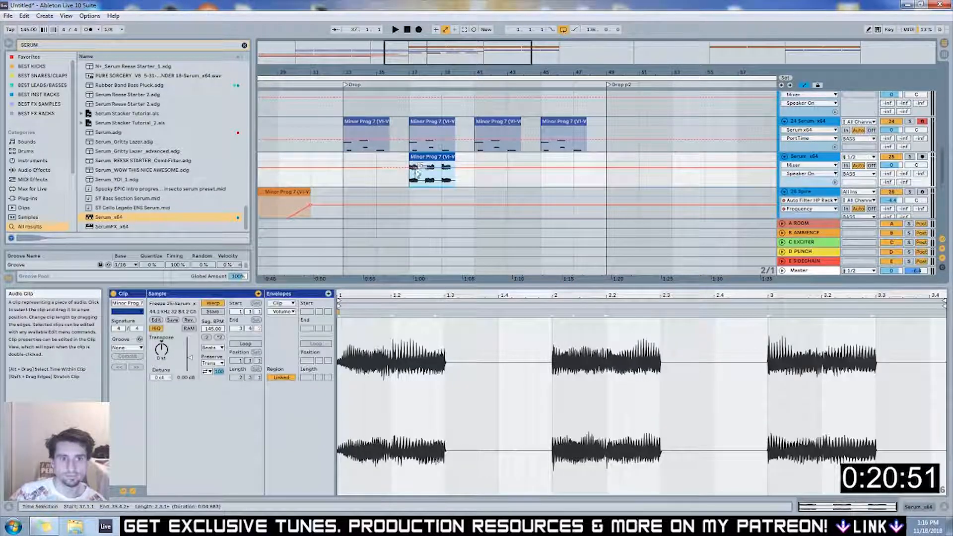
scroll(448, 183, "up", 6)
right_click(445, 183)
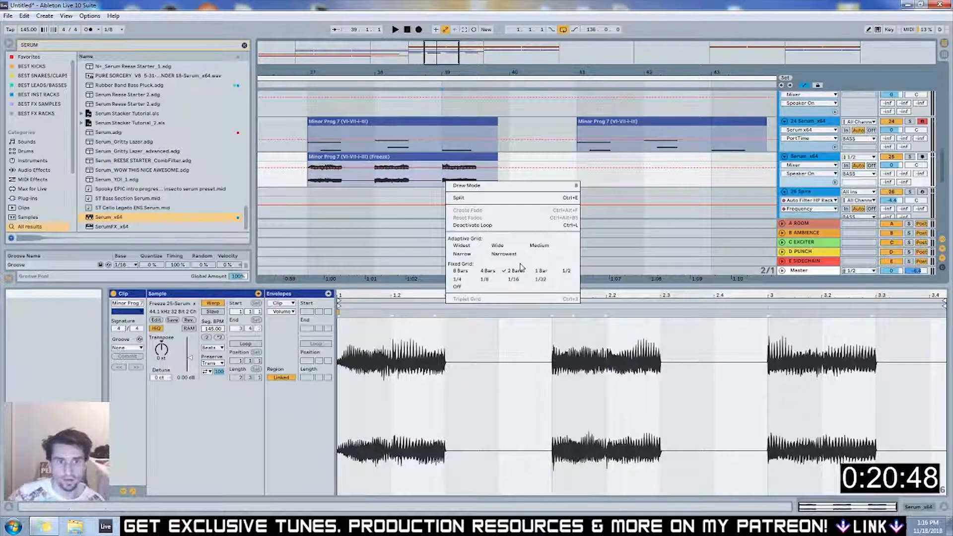
left_click(517, 279)
Group the Serum MIDI track and its flattened audio track together inside the BASS group
left_click(810, 122)
left_click(809, 156)
scroll(476, 195, "down", 3)
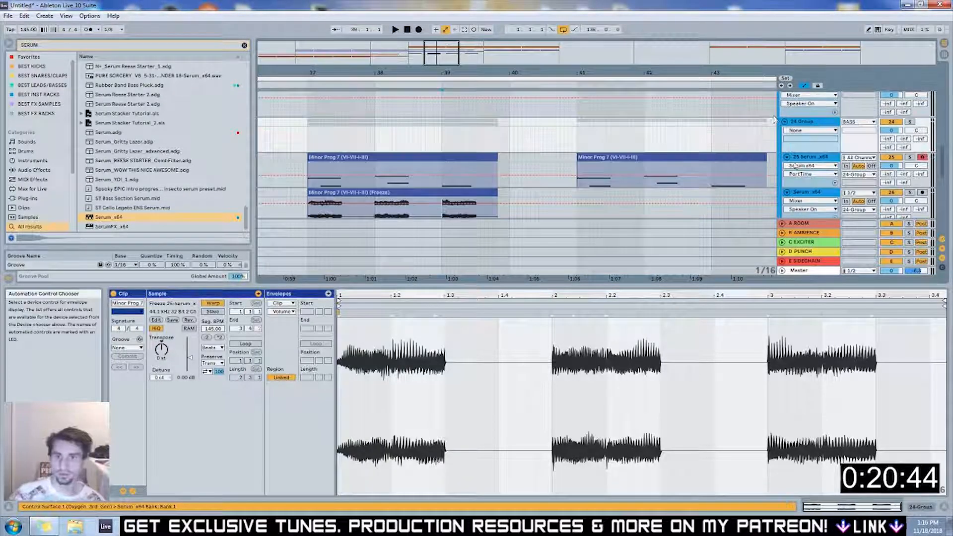
Trim the flattened audio clip's start and the Serum MIDI clip's end so the two meet at 39.2, and play the join
left_click(475, 195)
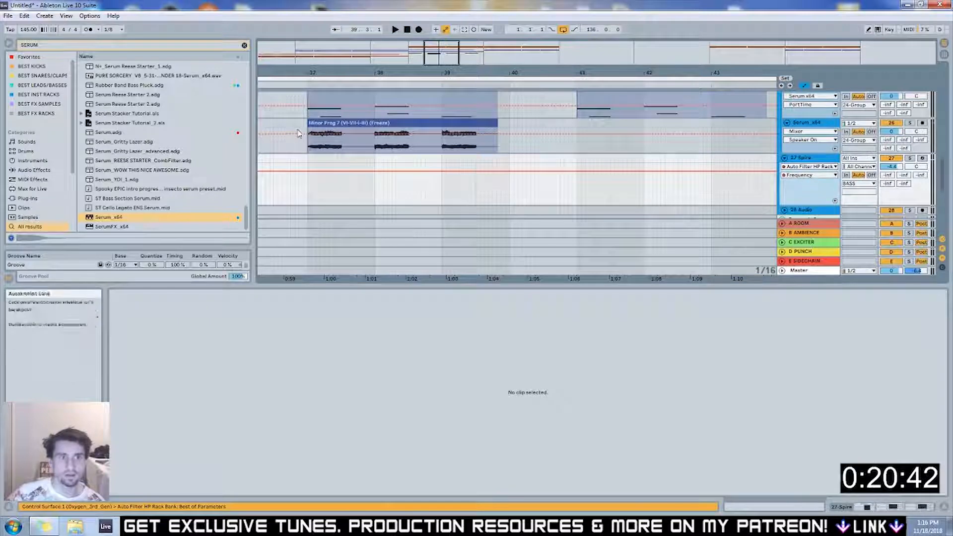
left_click_drag(308, 123, 455, 119)
scroll(479, 122, "up", 2)
left_click(492, 118)
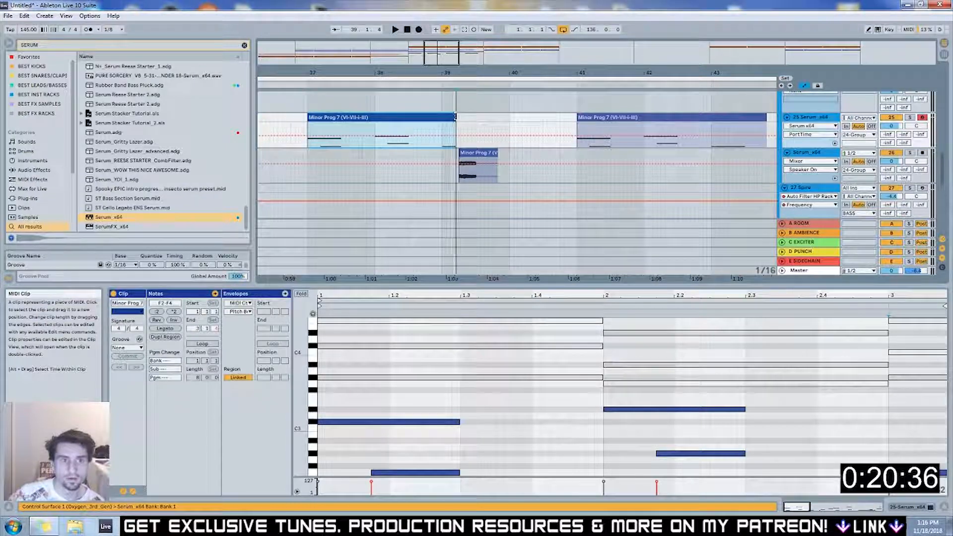
left_click_drag(455, 117, 458, 117)
left_click(402, 85)
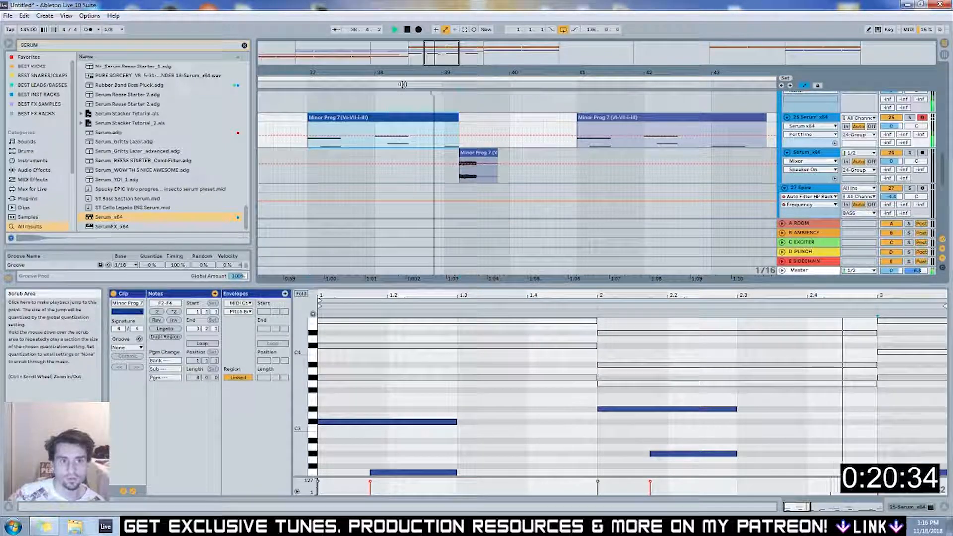
key("space")
Shorten the flattened Serum audio clip at 39.2 to a 1/8-note slice
left_click(442, 165)
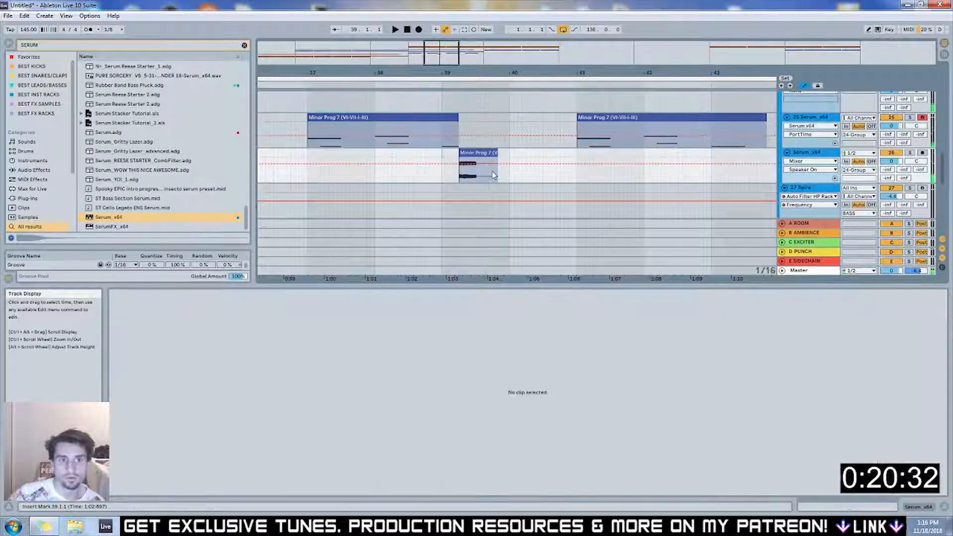
key("plus")
left_click_drag(526, 59, 488, 46)
left_click(361, 177)
key("plus")
key("plus")
key("plus")
key("plus")
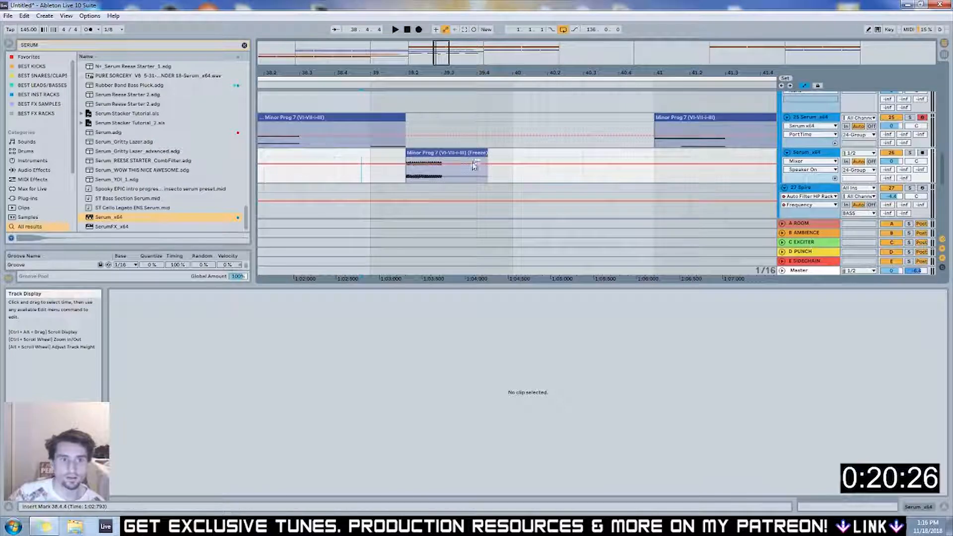
left_click_drag(488, 157, 408, 179)
key("ctrl+d")
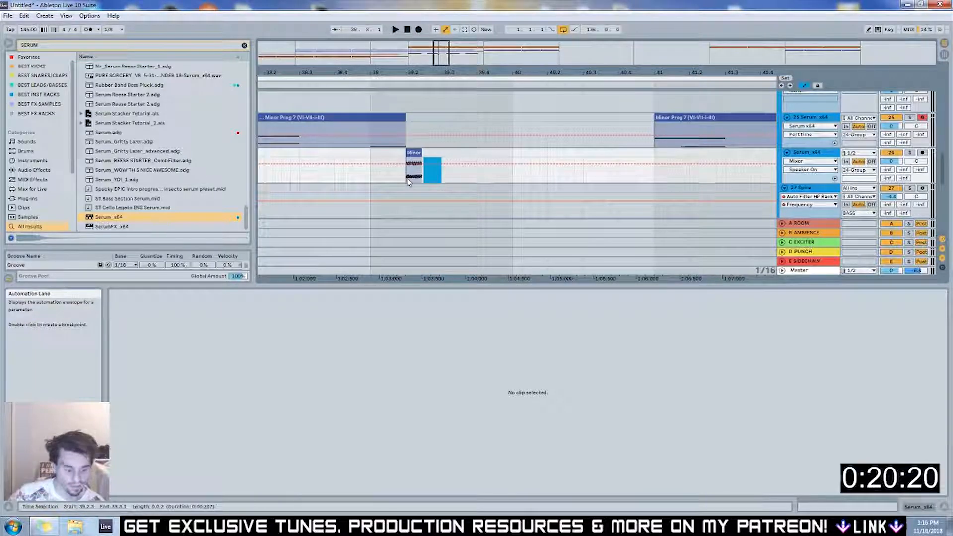
Duplicate the 1/8-note audio slice until six slices in a row fill 39.2 to bar 40, and play the stutter
left_click(425, 177)
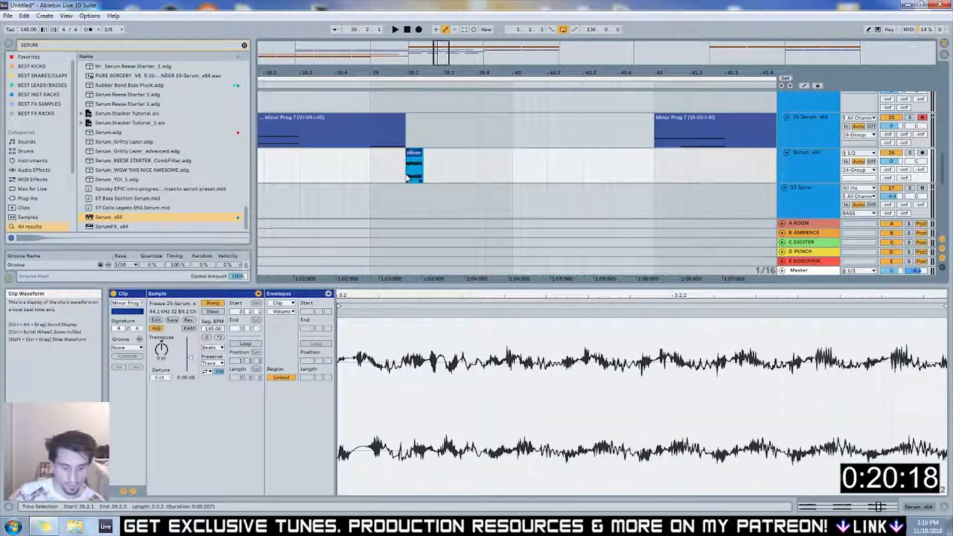
key("ctrl+d")
key("ctrl+d")
key("space")
key("ctrl+d")
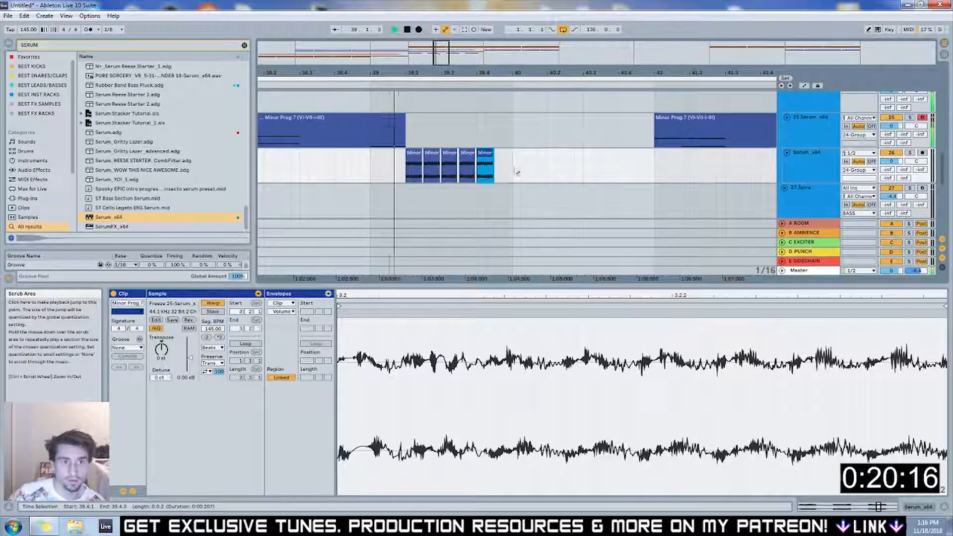
key("ctrl+d")
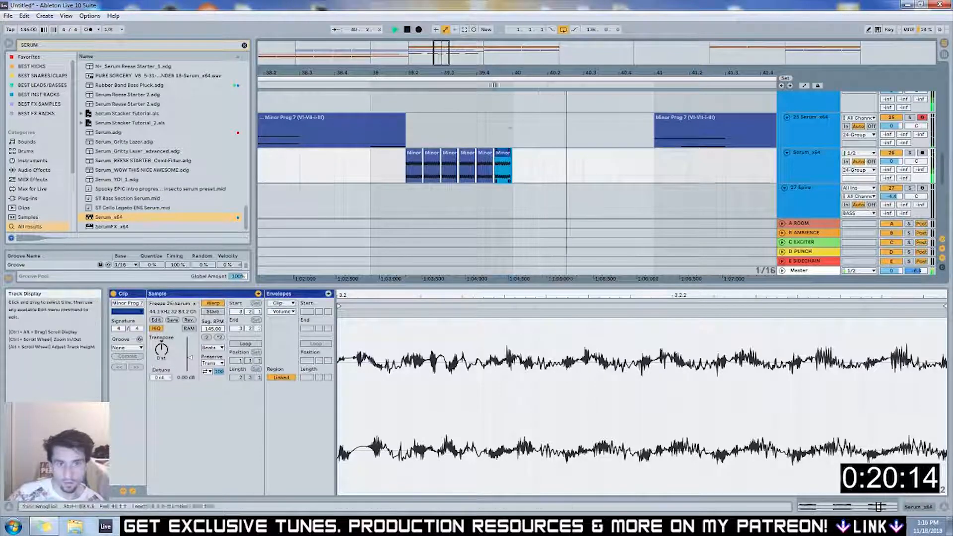
Try raising the first note of the Serum MIDI clip at bar 41 by five semitones and play it
left_click_drag(516, 72, 369, 51)
left_click_drag(462, 73, 434, 69)
left_click(462, 127)
key("space")
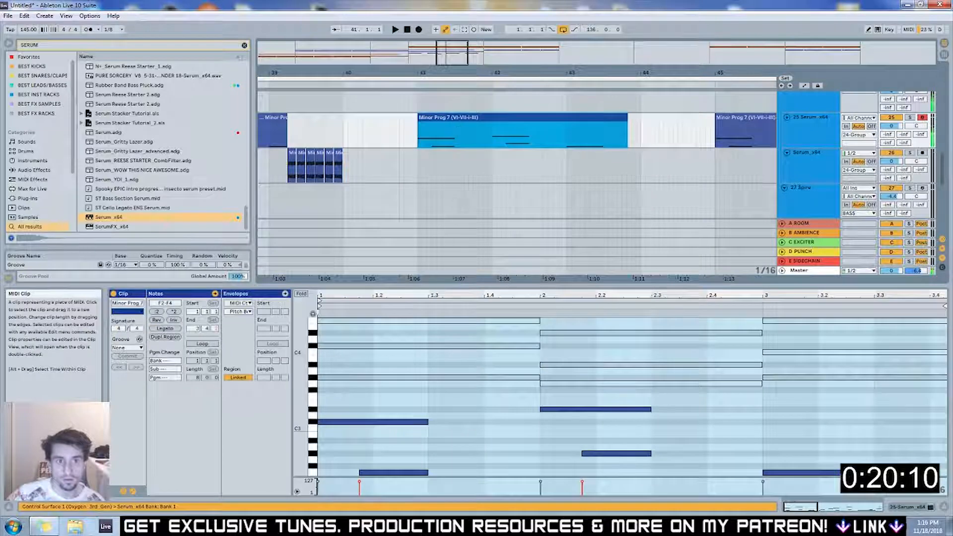
left_click(342, 422)
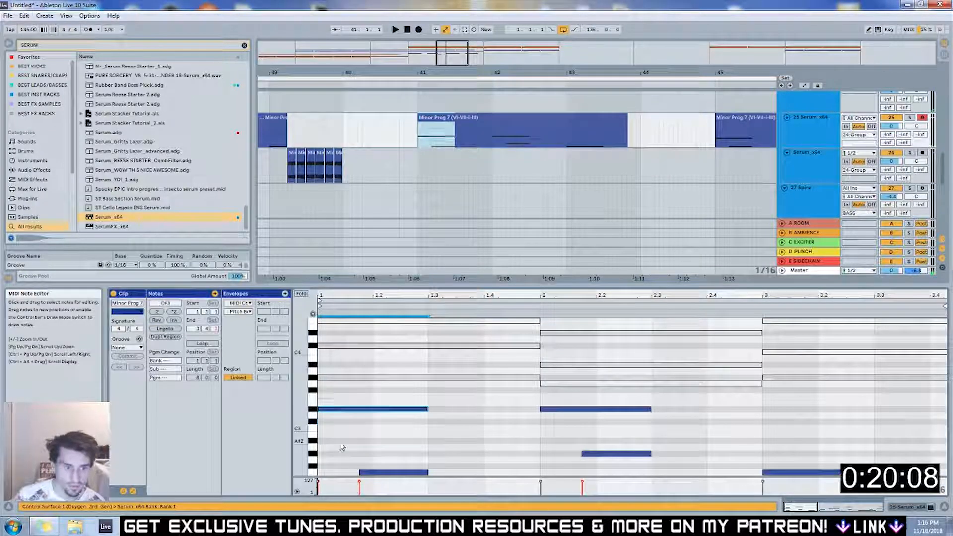
key("Up")
key("Up")
key("Up")
key("Up")
key("Up")
key("space")
key("space")
Try moving the bar 41 clip's second note up to A#2 and then down to G#2, playing each version
left_click(374, 472)
key("Up")
key("Up")
key("Up")
key("Up")
key("Up")
key("space")
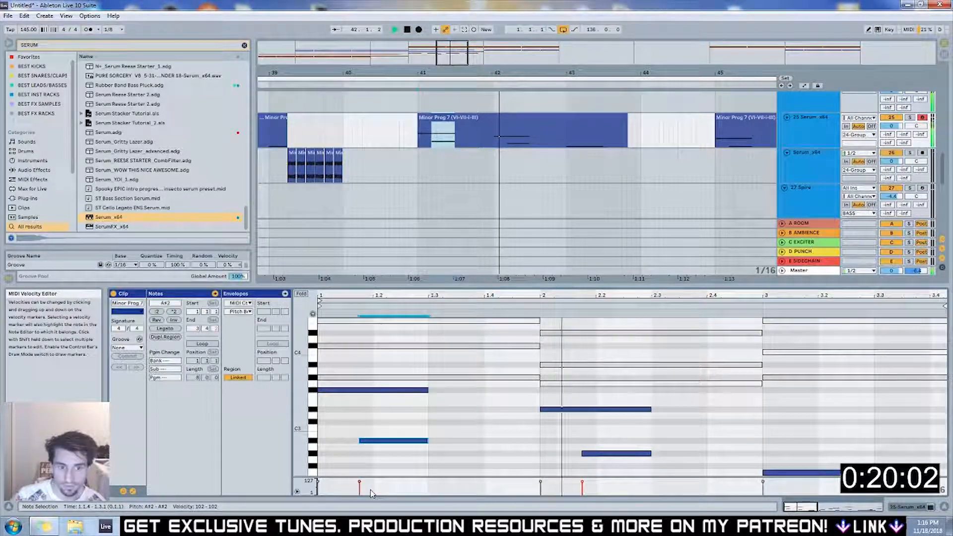
key("space")
key("Down")
key("Down")
key("space")
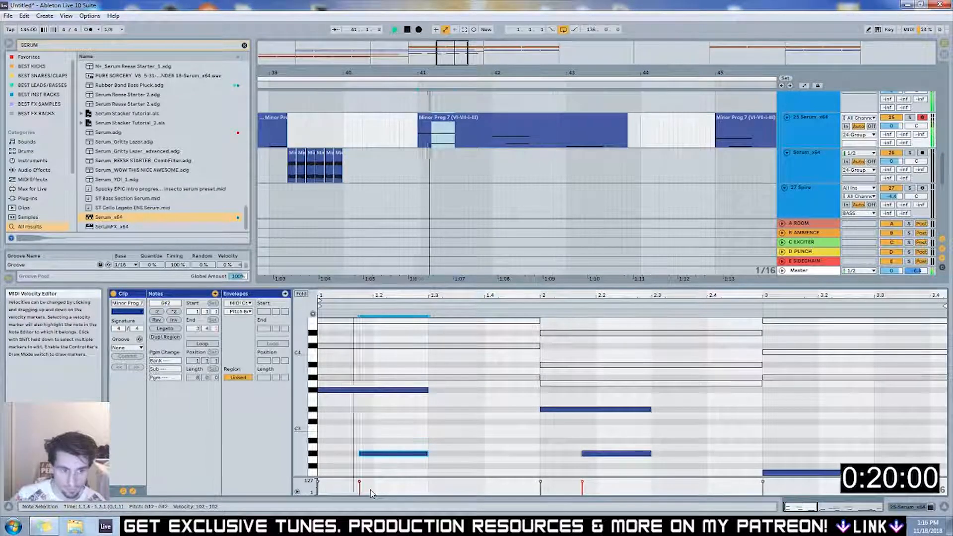
Try the second note at G2, then return the clip's first two notes to C#3 and F2
key("space")
key("Up")
key("Down")
key("Down")
key("Down")
key("Down")
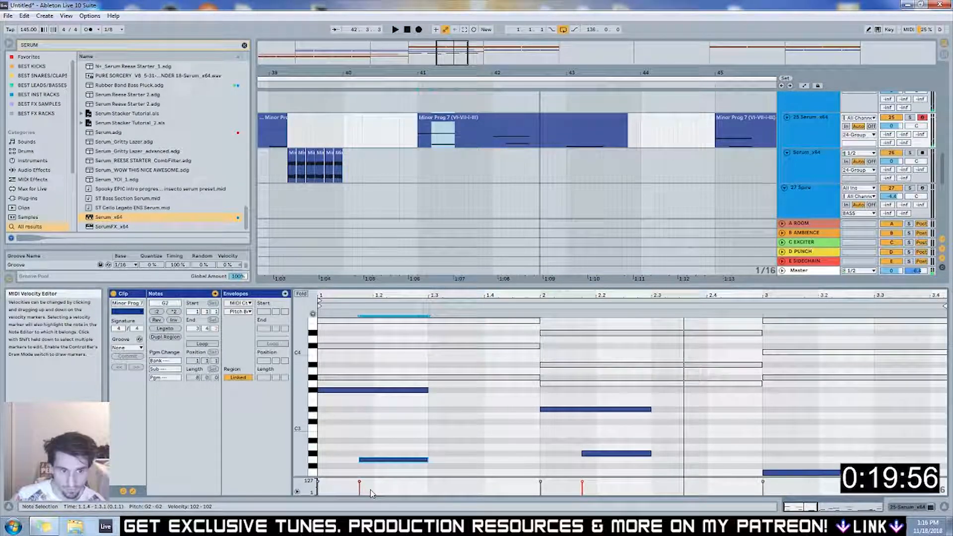
key("ctrl+Up")
key("Down")
key("Down")
key("Down")
key("Down")
key("Down")
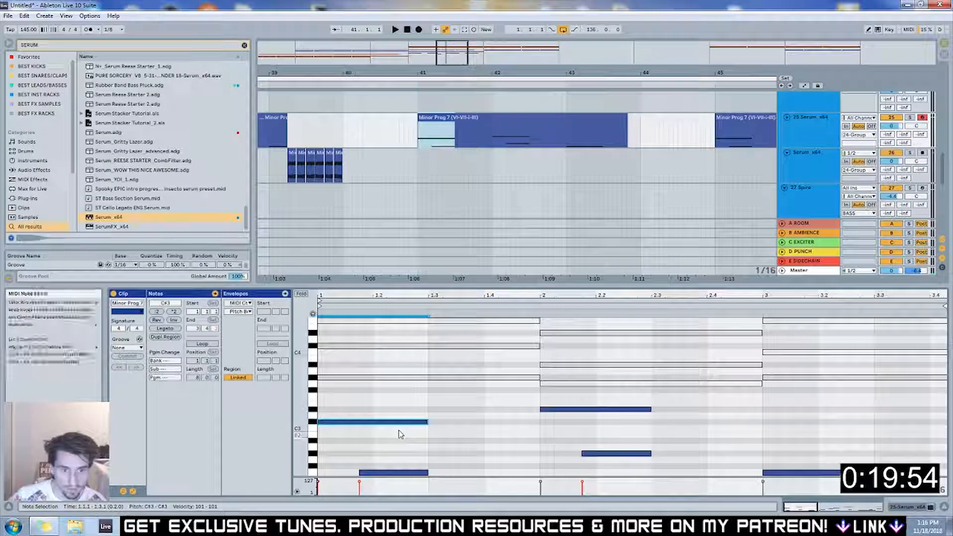
Change the arrangement grid to 2/1 and copy the 37 to 45 section of audio slices eight bars on, placing the slices at 47.2
left_click_drag(450, 73, 474, 74)
left_click(475, 181)
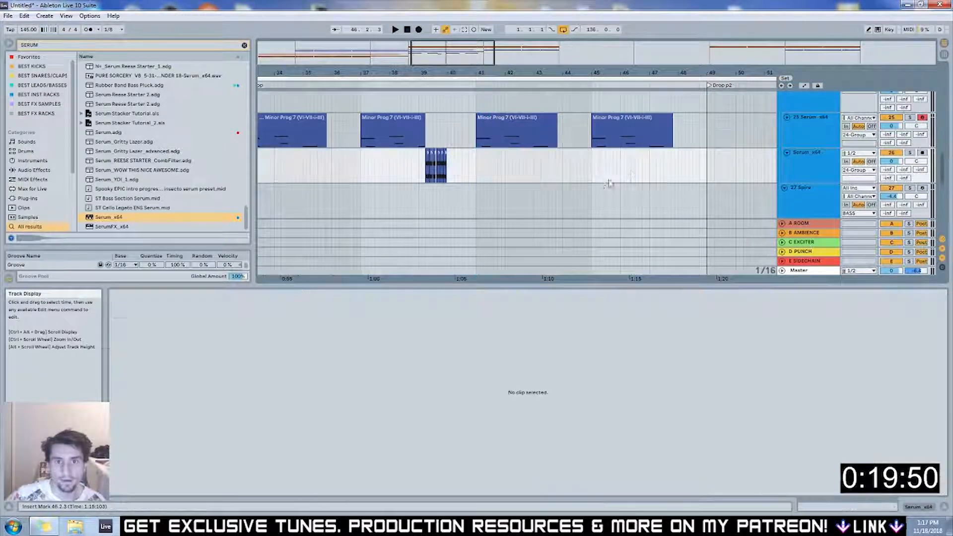
right_click(601, 182)
left_click(668, 282)
left_click_drag(400, 153, 582, 165)
key("ctrl+v")
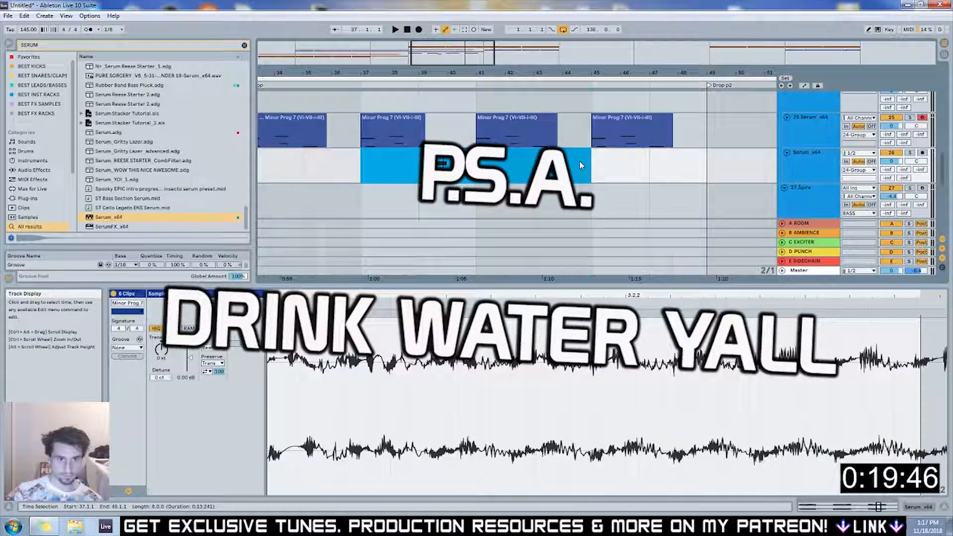
Trim the end of the Serum MIDI clip at bar 45 to 47.2 where the copied slices begin, and play the transition
left_click(517, 121)
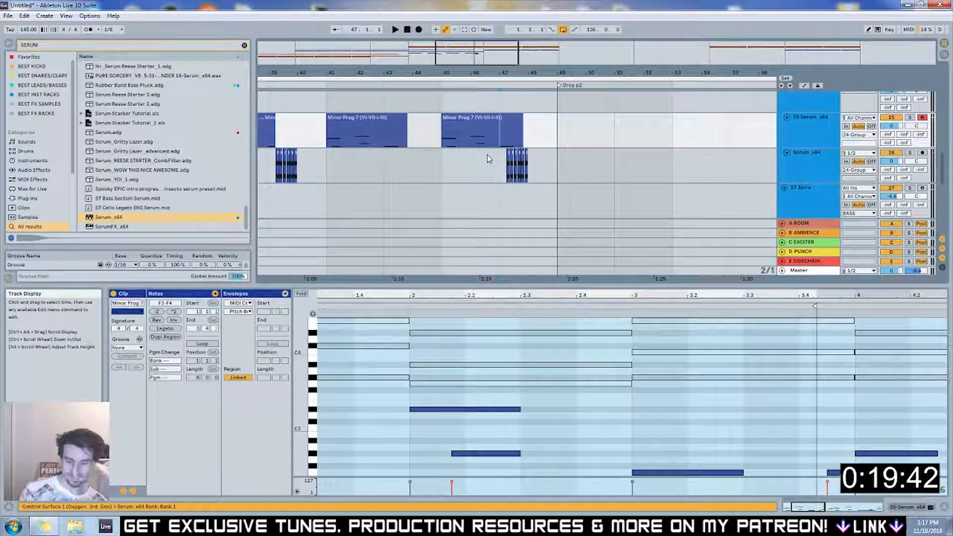
scroll(488, 158, "up", 5)
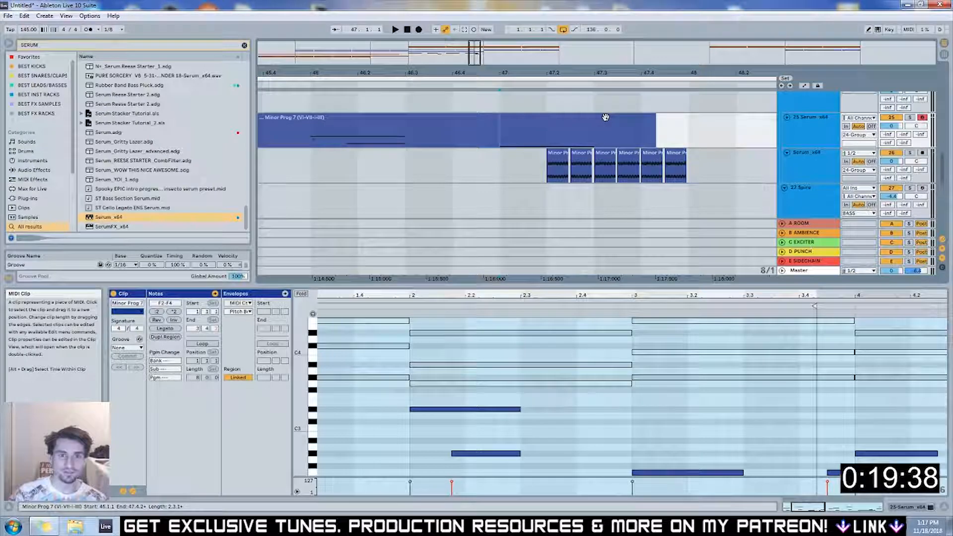
left_click_drag(655, 124, 546, 124)
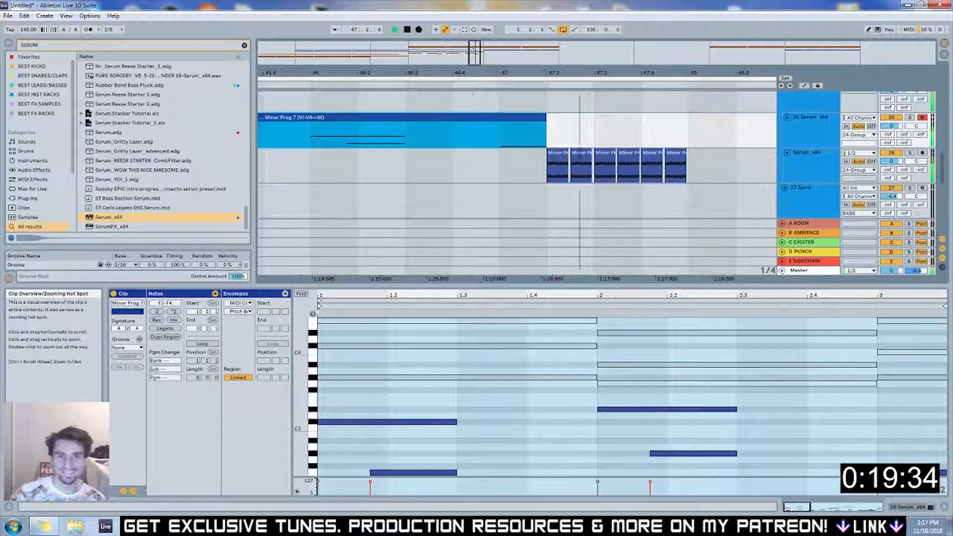
left_click_drag(475, 54, 475, 47)
key("space")
scroll(507, 133, "down", 8)
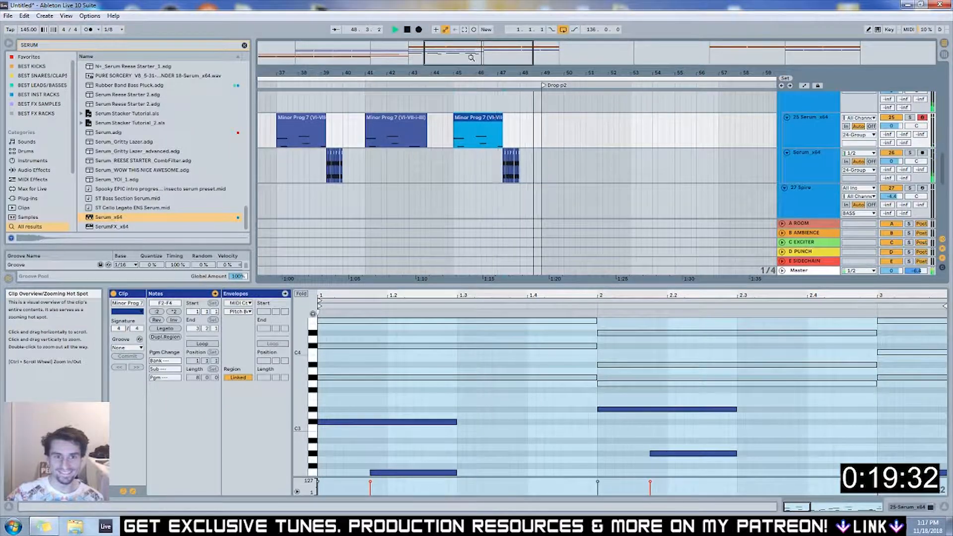
scroll(507, 133, "up", 3)
key("space")
Shorten the second SUB clip before Drop p2 so that it ends at 48.3
scroll(507, 130, "up", 5)
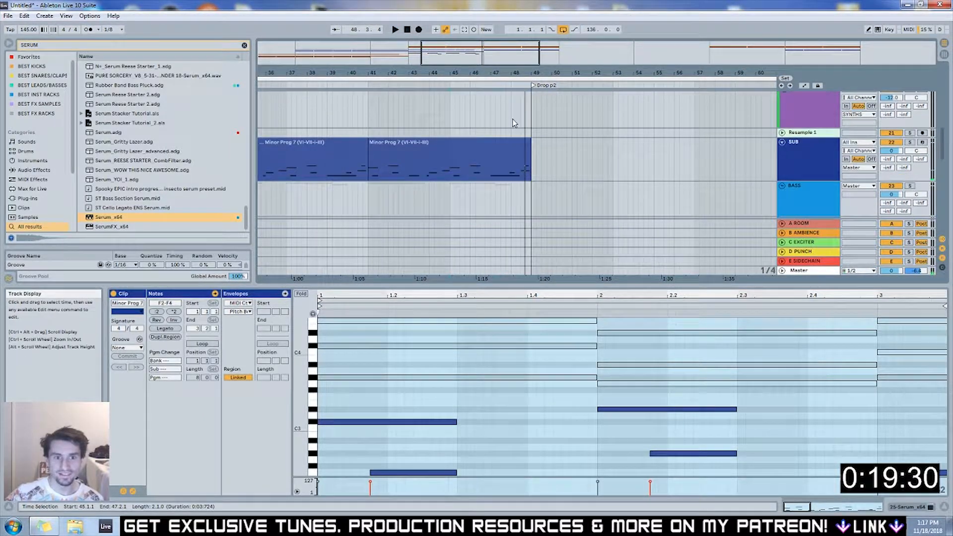
left_click(511, 130)
left_click(525, 172)
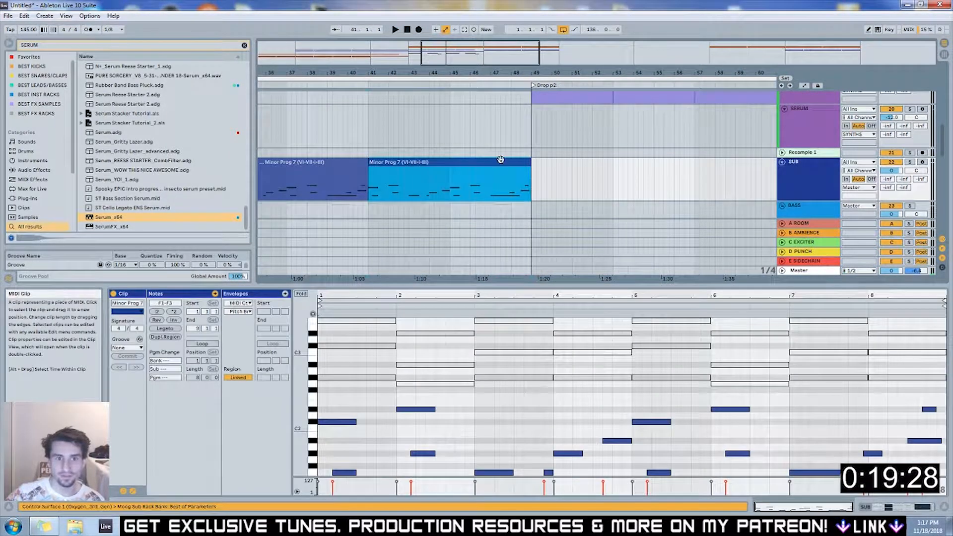
left_click(500, 201)
key("plus")
key("plus")
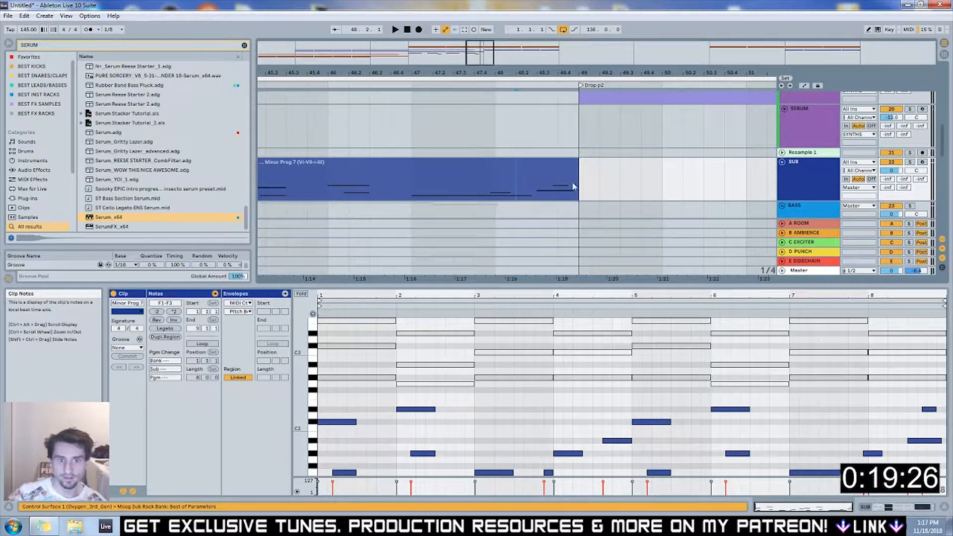
left_click_drag(577, 172, 541, 172)
Add an F0 note from 8.2.1 to 8.3.1 at the end of the shortened SUB clip and play it
scroll(720, 392, "down", 5)
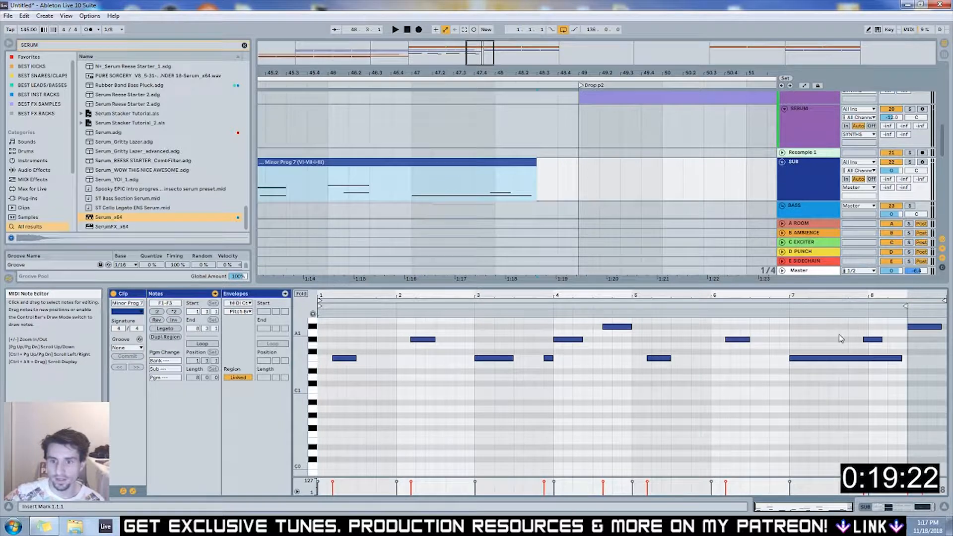
scroll(880, 355, "up", 3)
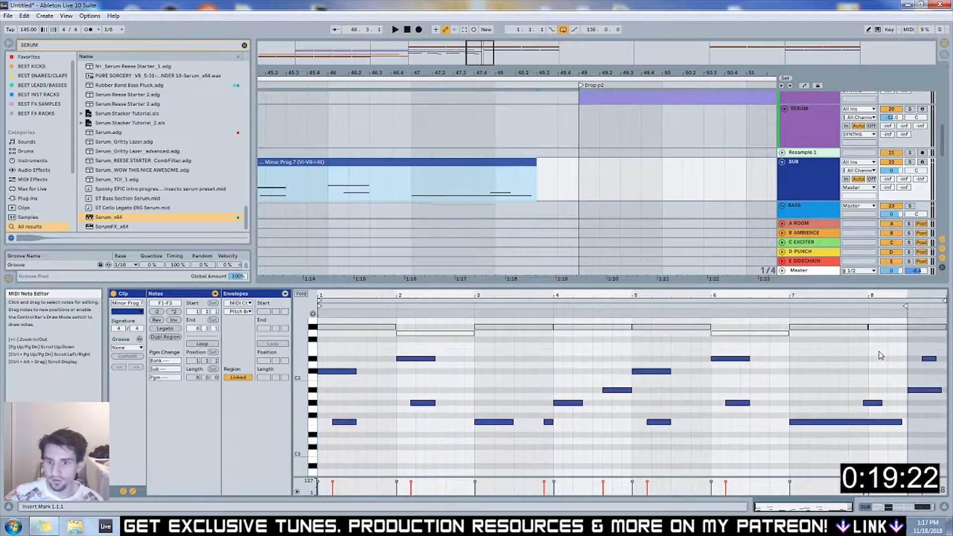
double_click(901, 440)
left_click_drag(901, 440, 891, 421)
key("ctrl+z")
key("ctrl+z")
scroll(873, 377, "down", 1)
left_click(846, 306)
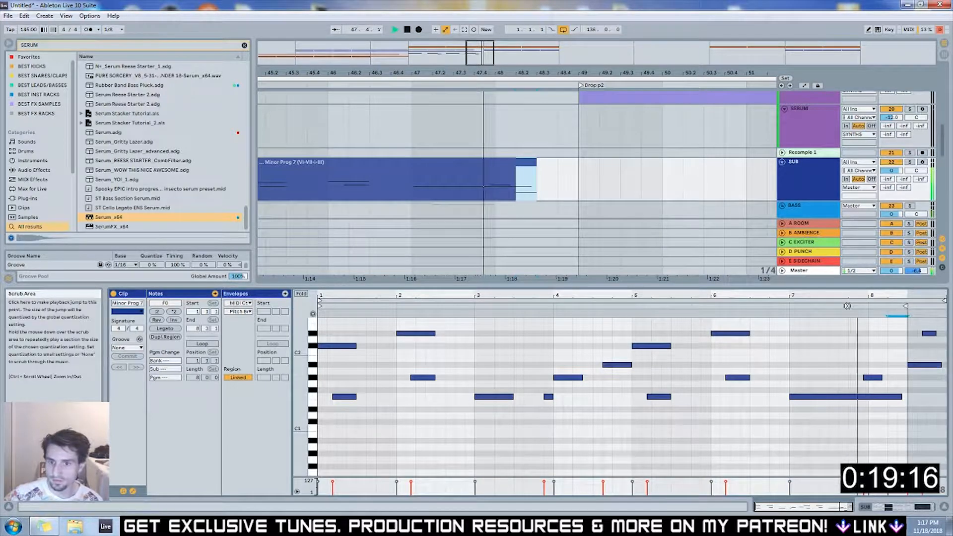
key("space")
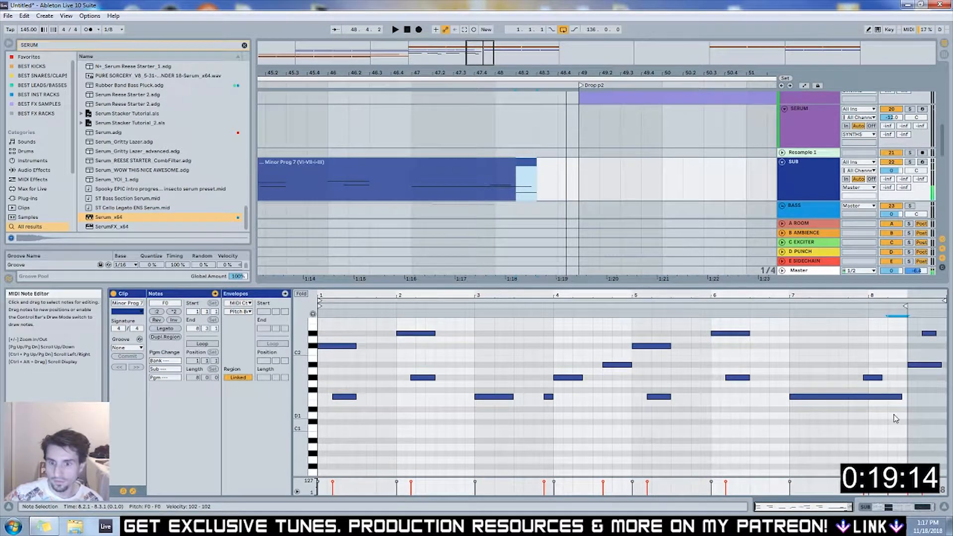
Delete the short G#1 note near bar 8 of the SUB clip and extend the F0 note's start back to 8.1.3
scroll(888, 415, "down", 2)
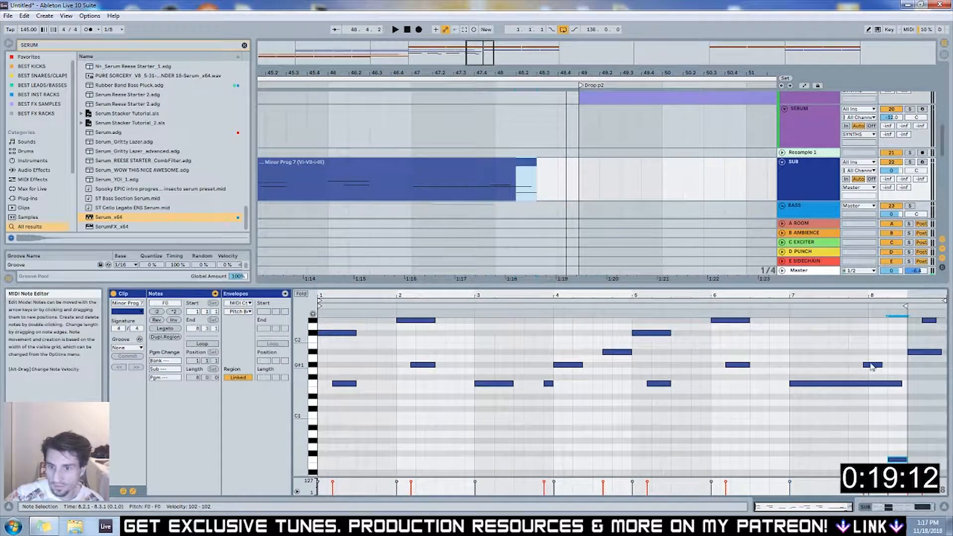
double_click(877, 368)
left_click(789, 306)
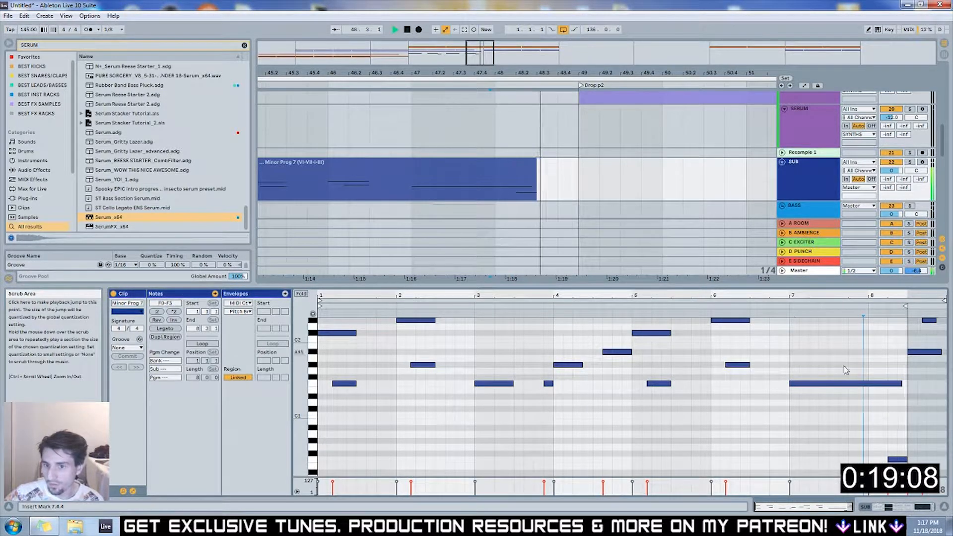
mouse_move(897, 459)
left_mouse_down()
mouse_move(918, 460)
mouse_move(883, 461)
left_mouse_up()
key("shift+Right")
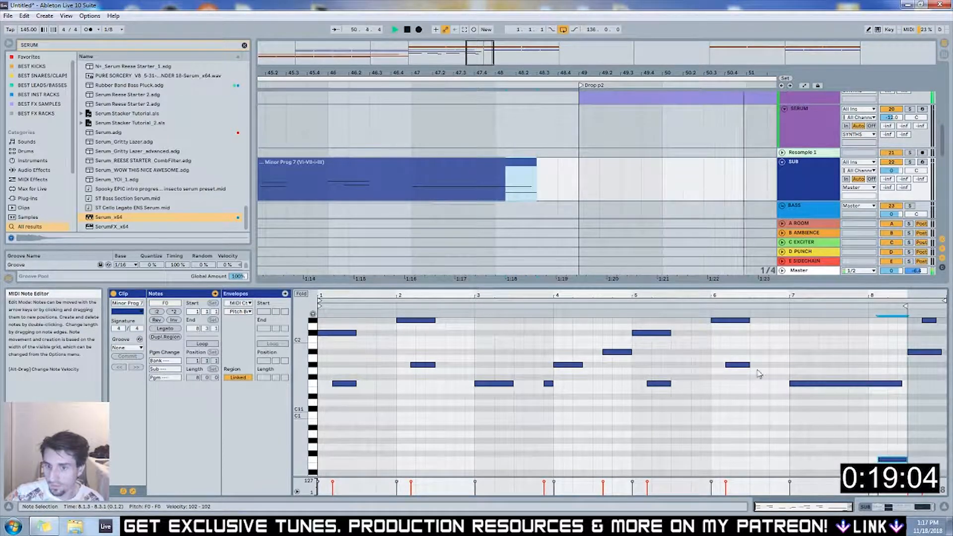
Copy the three layered snare hits at 2.3.1 to 2.4.1 in the first snare clip of Drop p2
left_click_drag(496, 52, 496, 25)
scroll(554, 161, "up", 5)
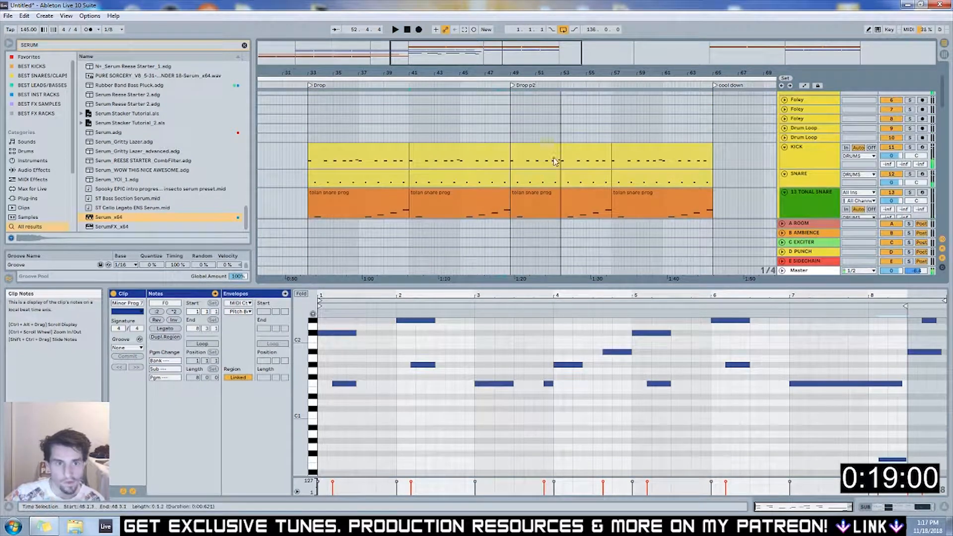
scroll(558, 165, "down", 2)
left_click(550, 152)
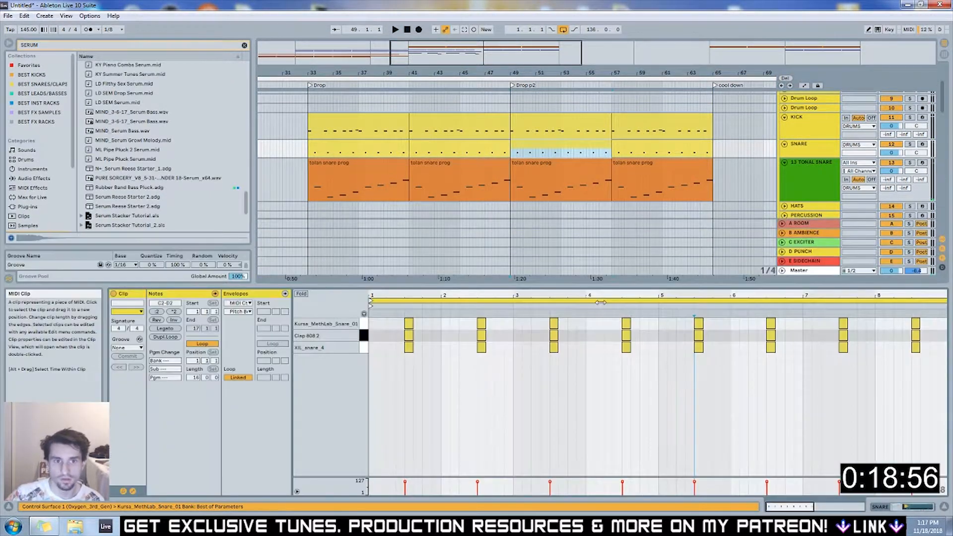
key("space")
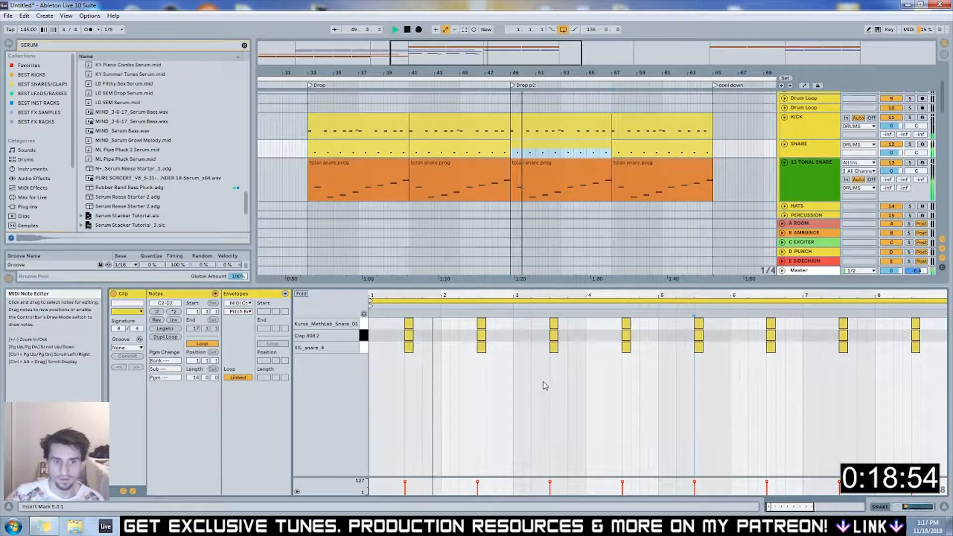
key("space")
left_click_drag(497, 368, 475, 317)
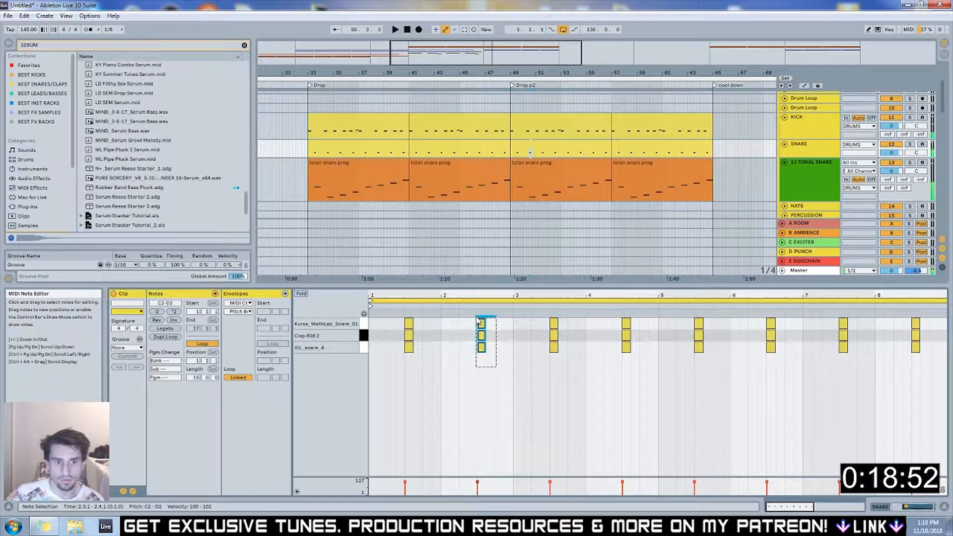
left_click_drag(480, 350, 497, 351)
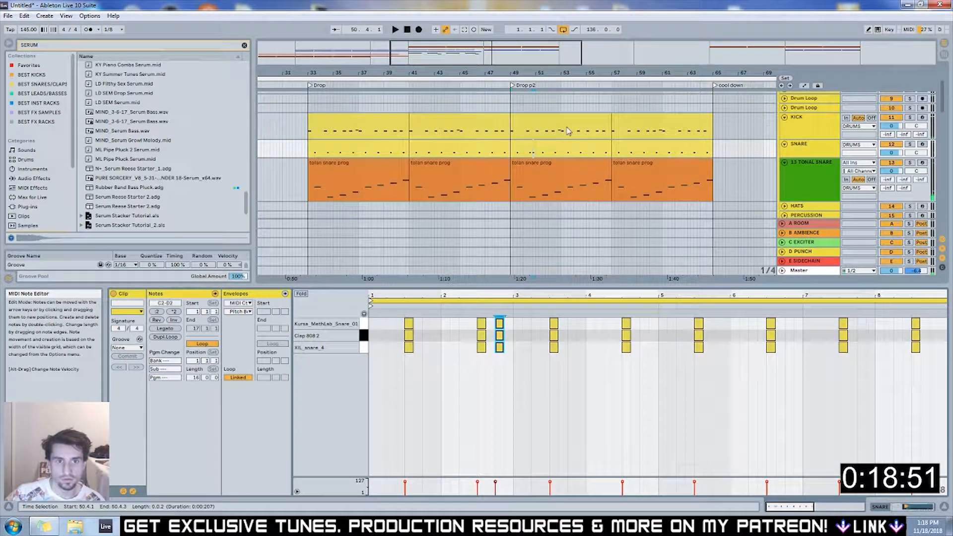
Add a short ProducerHub Kick note from 2.3.3 to 2.4.1 in the first kick clip of Drop p2 and play it
left_click(539, 124)
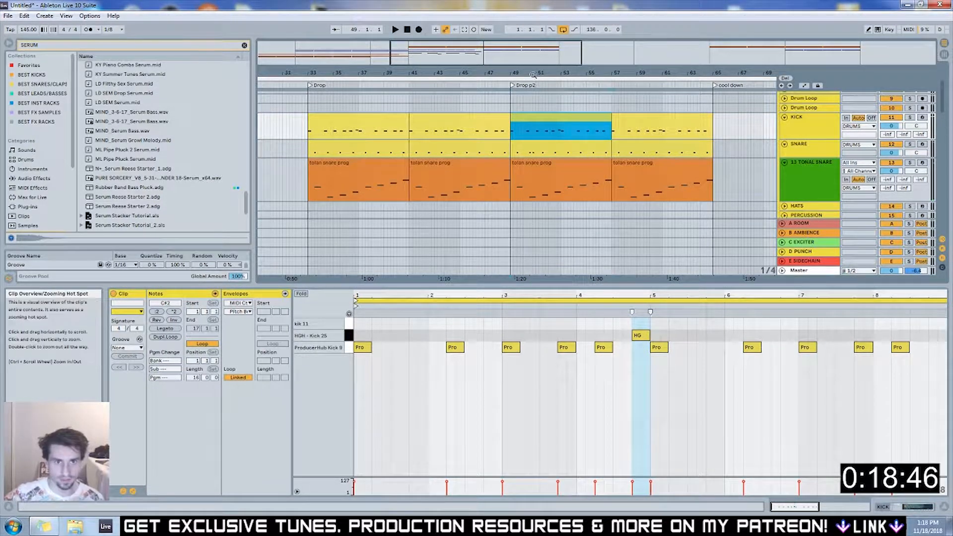
left_click(515, 107)
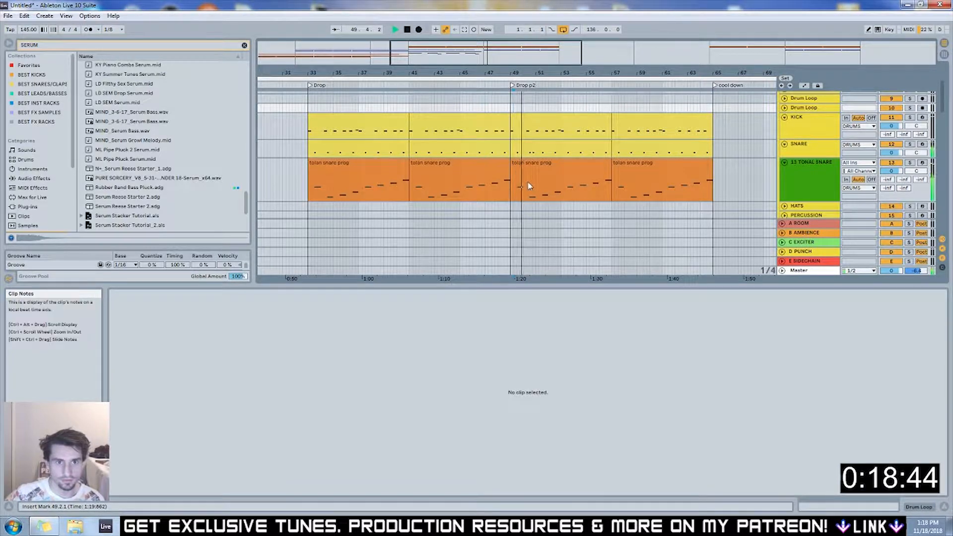
left_click(527, 130)
double_click(475, 324)
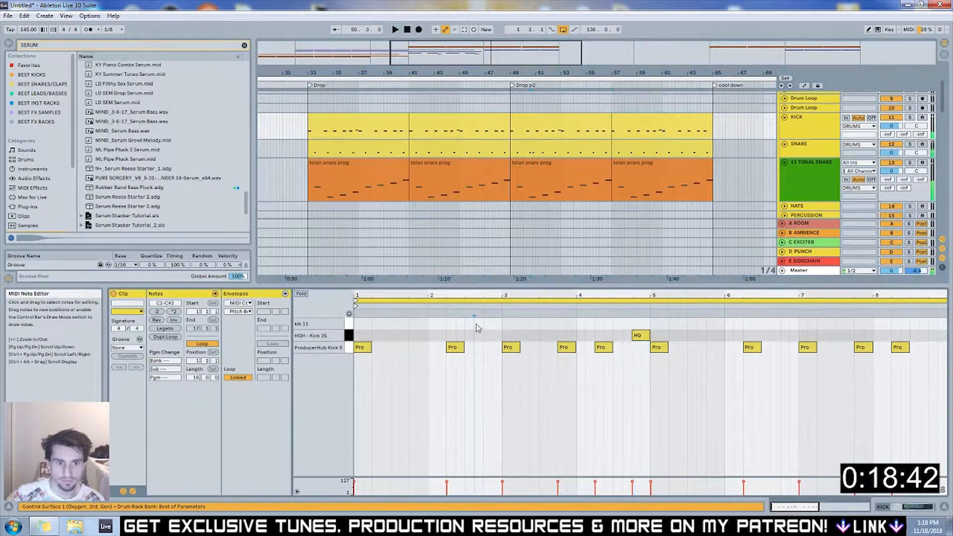
left_click_drag(477, 323, 480, 348)
key("space")
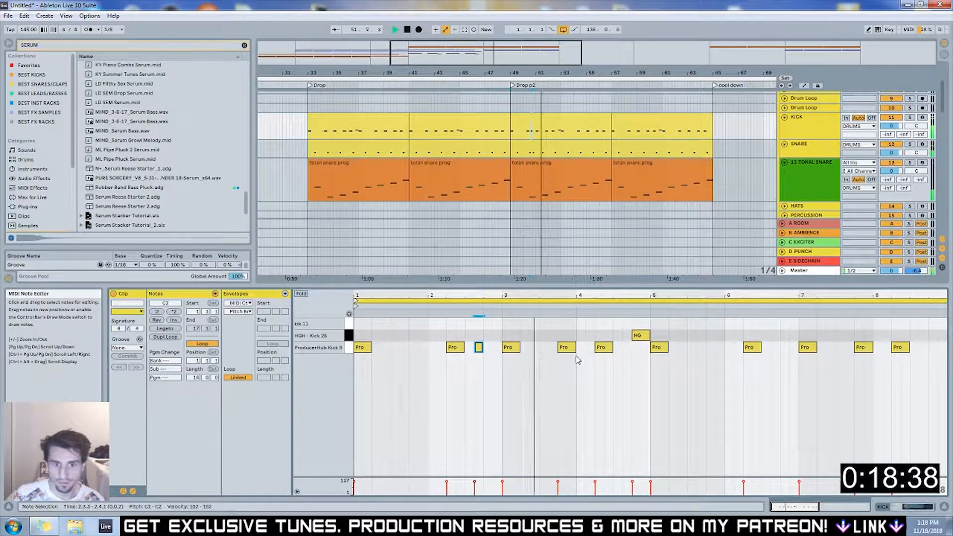
key("space")
Replace the HGH - Kick 25 note before bar 5 with three short hits and clear the kicks from bar 5 on
left_click_drag(648, 339, 637, 338)
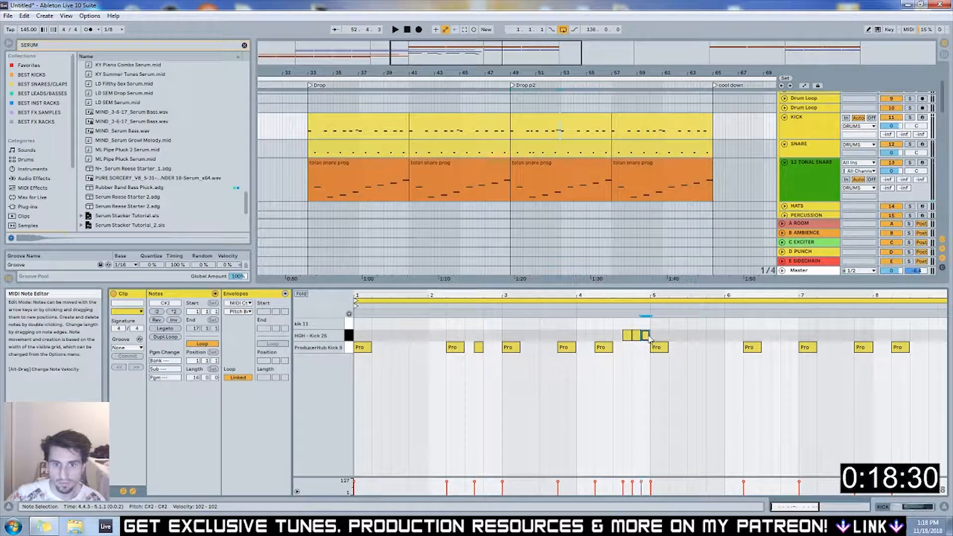
left_click_drag(655, 397, 932, 335)
key("Delete")
left_click_drag(645, 360, 564, 304)
key("ctrl+z")
left_click(595, 380)
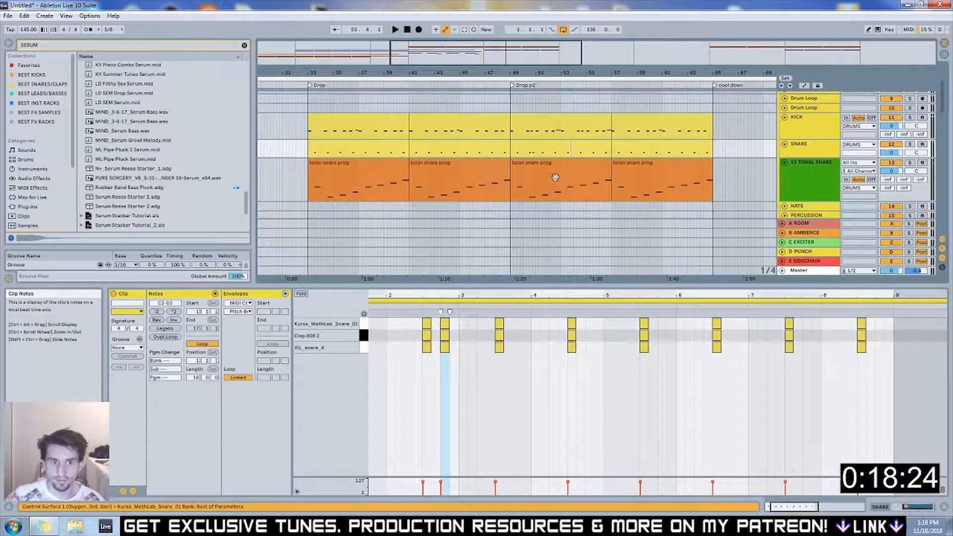
Clear the snare hits in bars 5 to 8 of the first Drop p2 snare clip and duplicate bars 1 to 4 into them
left_click(551, 149)
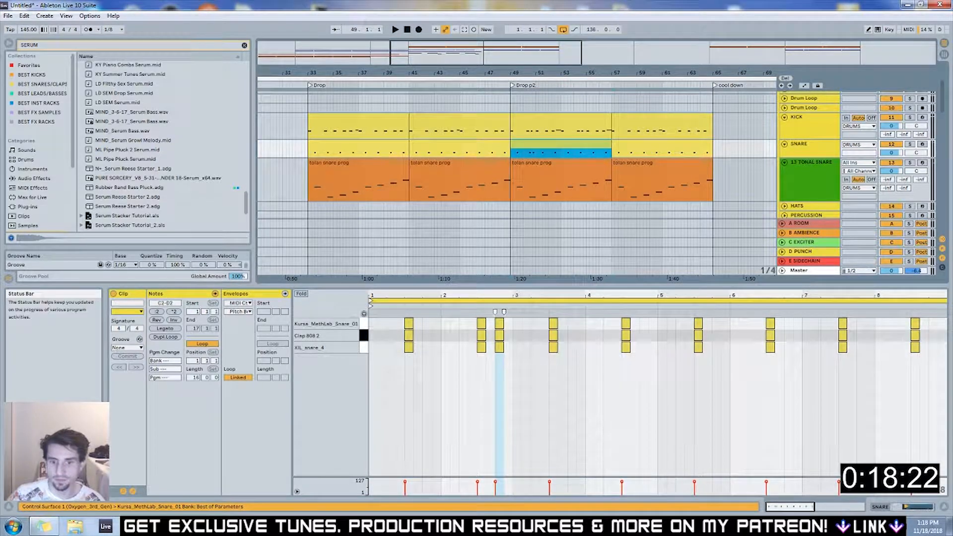
double_click(801, 505)
left_click_drag(514, 360, 658, 347)
key("Delete")
left_click_drag(512, 362, 371, 350)
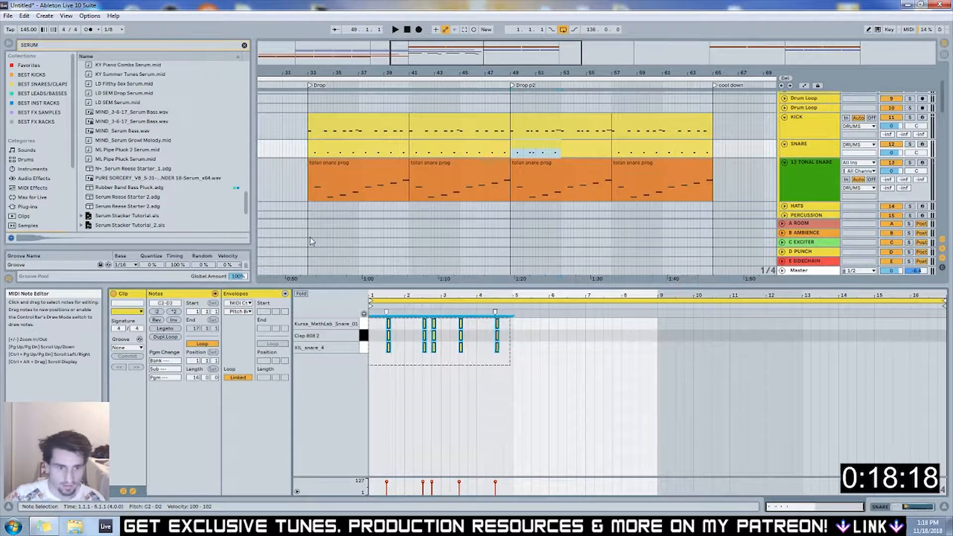
key("ctrl+d")
left_click(504, 377)
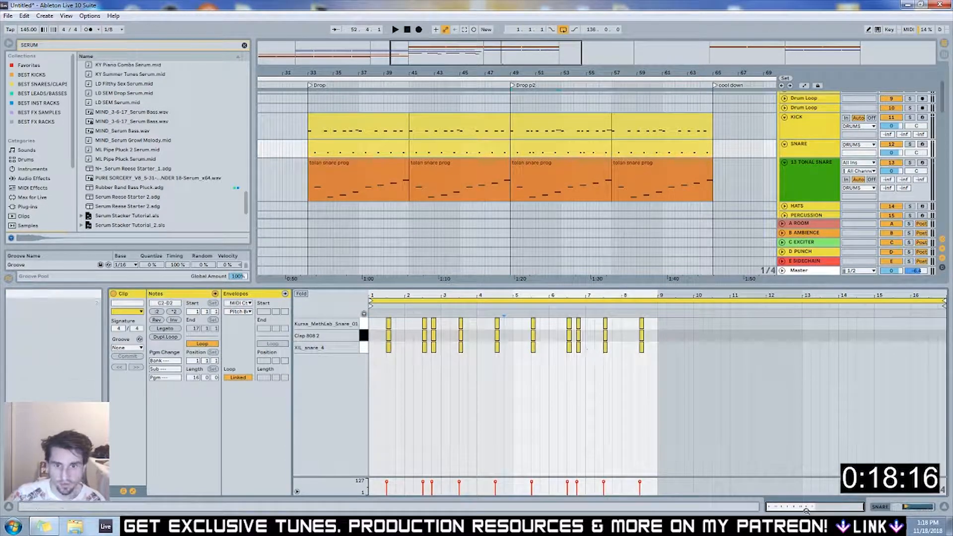
Select the kick and snare clips in the Drop p2 section of the arrangement
left_click_drag(530, 69, 531, 60)
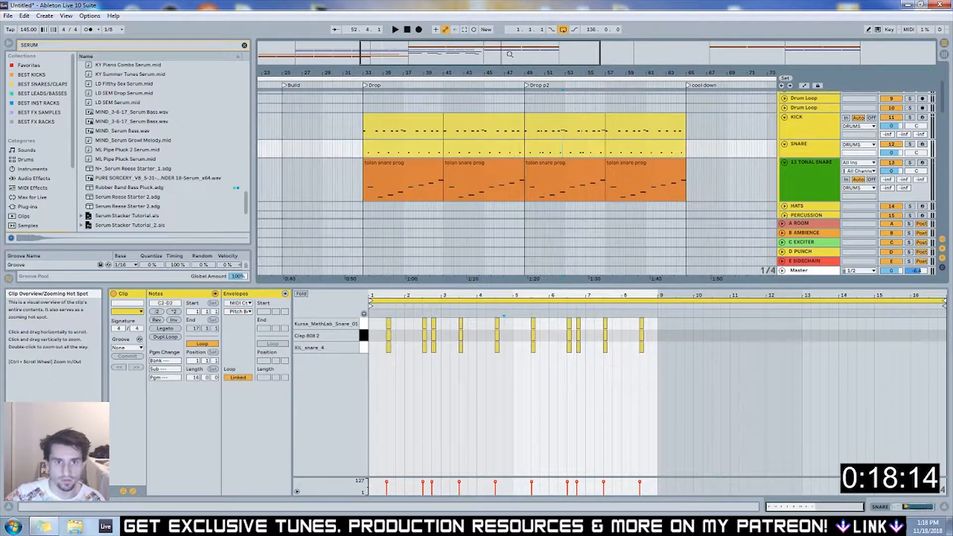
left_click(586, 142)
left_click(567, 125, "shift")
left_click_drag(567, 125, 636, 118)
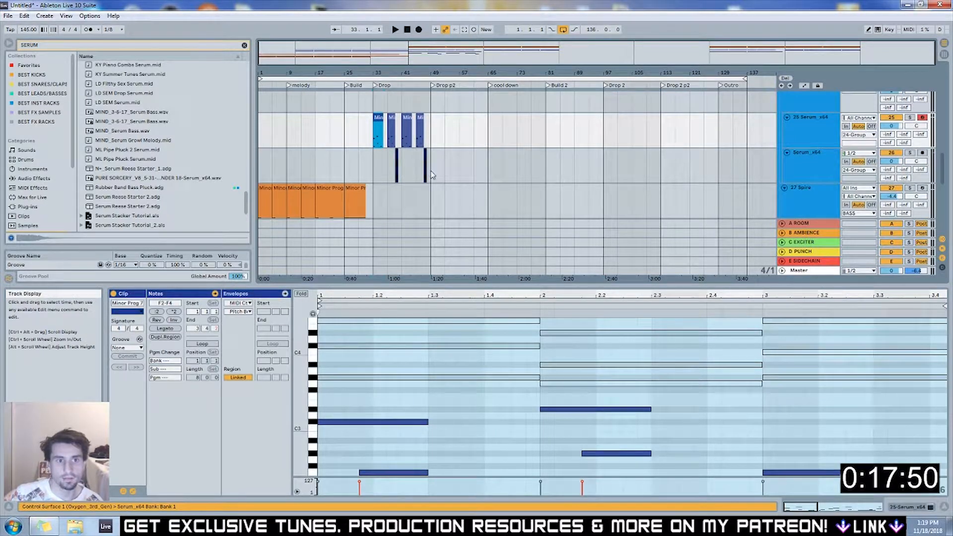
Copy the clips of the two Serum_x64 bass tracks from the Drop section to Drop 2
left_click(432, 175, "shift")
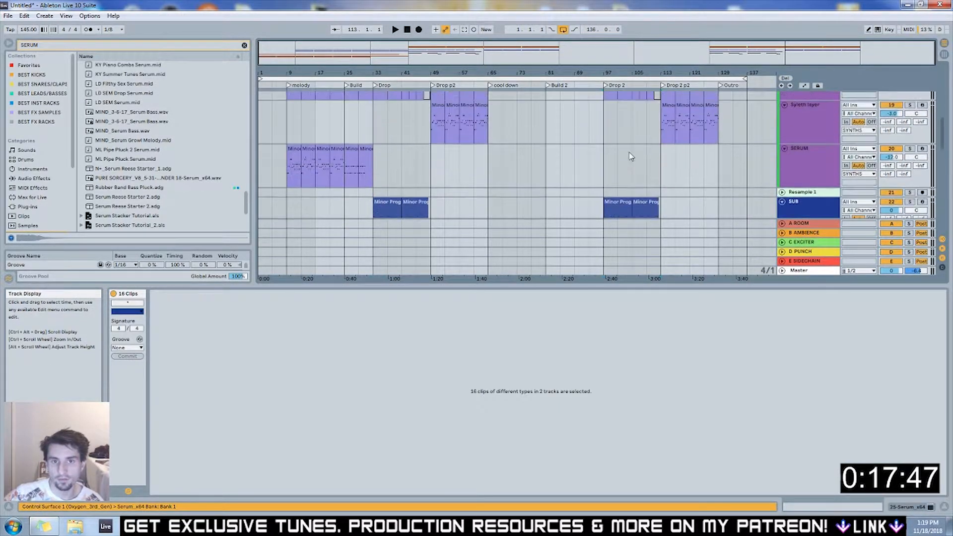
Copy the first Sylenth layer clip of Drop 2 p2 onto the SUB track and colour it dark blue
scroll(629, 157, "up", 2)
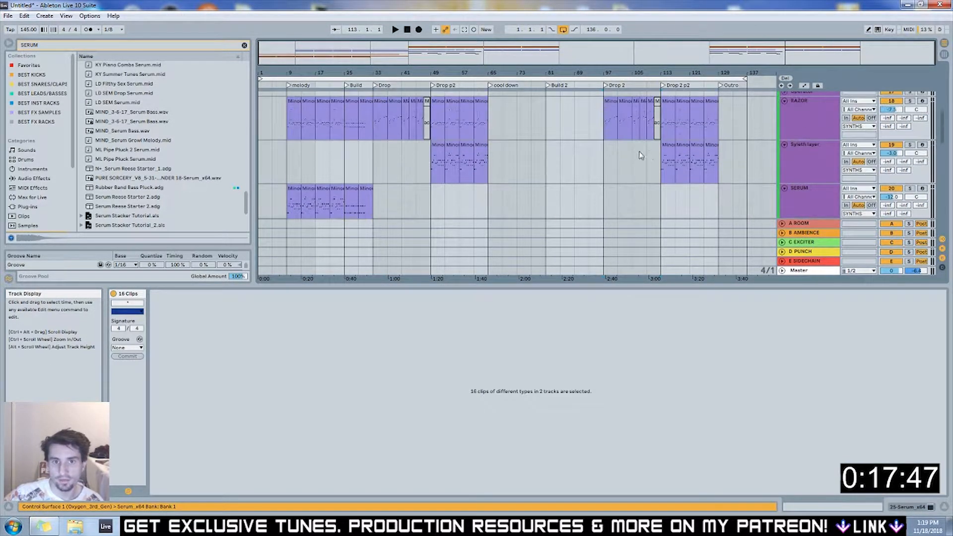
left_click(668, 149)
scroll(677, 238, "down", 2)
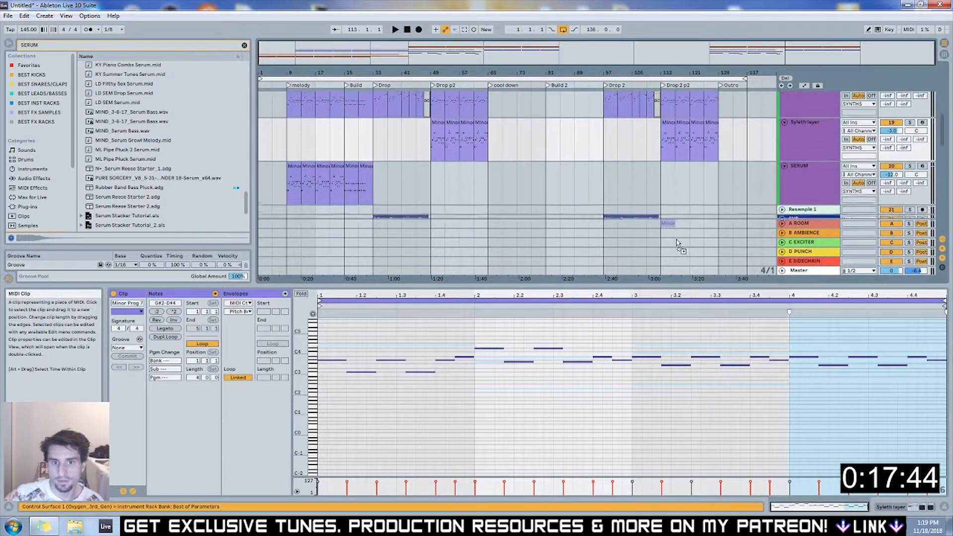
left_click(667, 201)
right_click(668, 198)
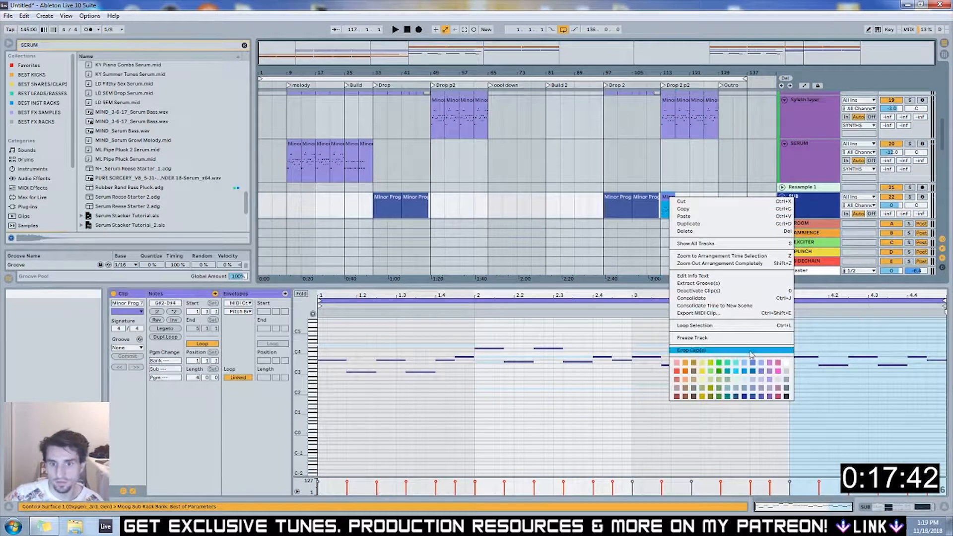
left_click(745, 396)
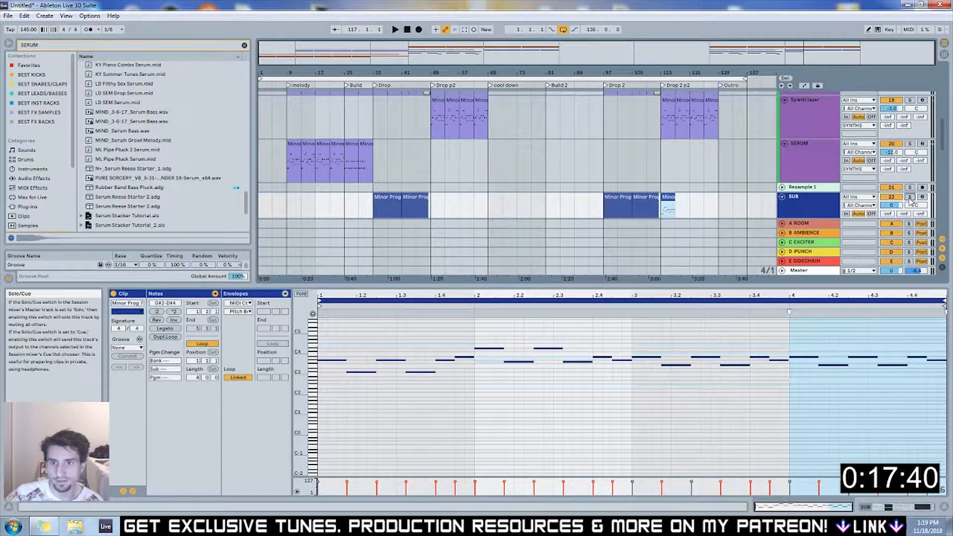
Transpose all notes of the new SUB clip in Drop 2 p2 down two octaves
left_click(651, 328)
key("ctrl+a")
key("shift+Down")
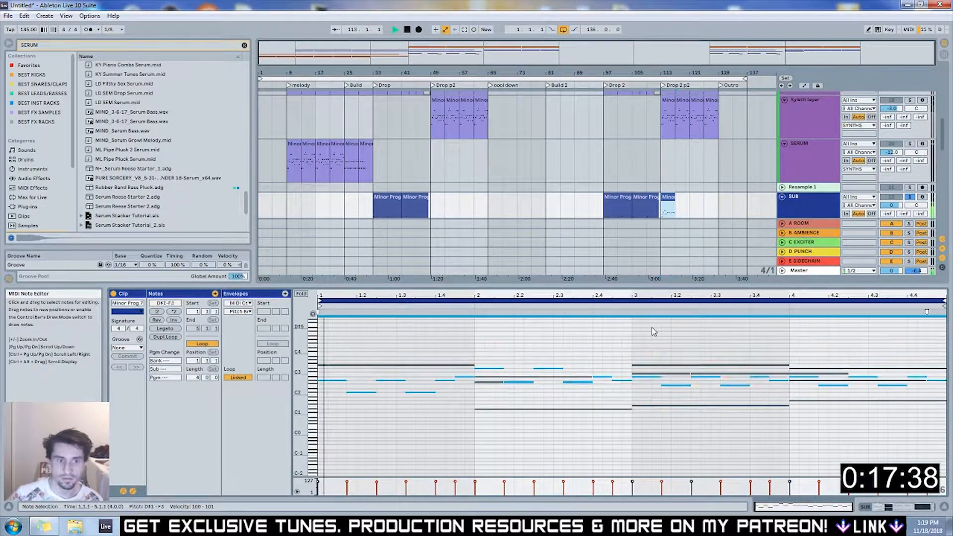
key("shift+Down")
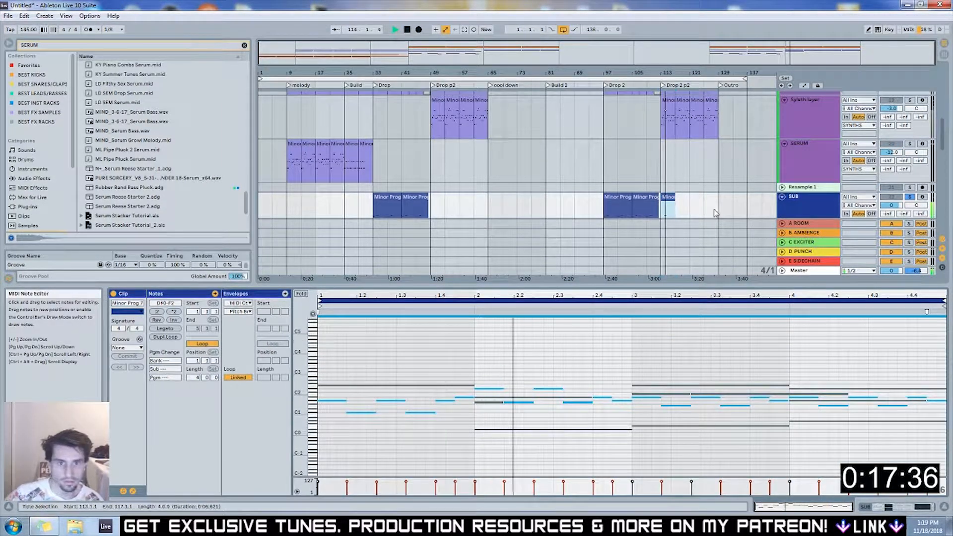
Automate the Moog Sub Rack's Pe Decay macro to 25.2 ms from the start of Drop 2 p2 and play the section
double_click(827, 209)
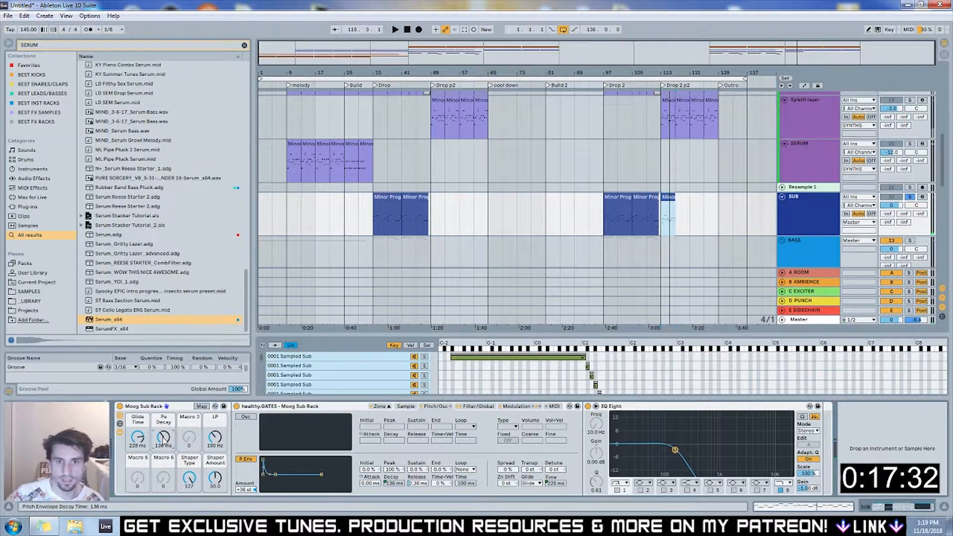
key("a")
left_click(663, 230)
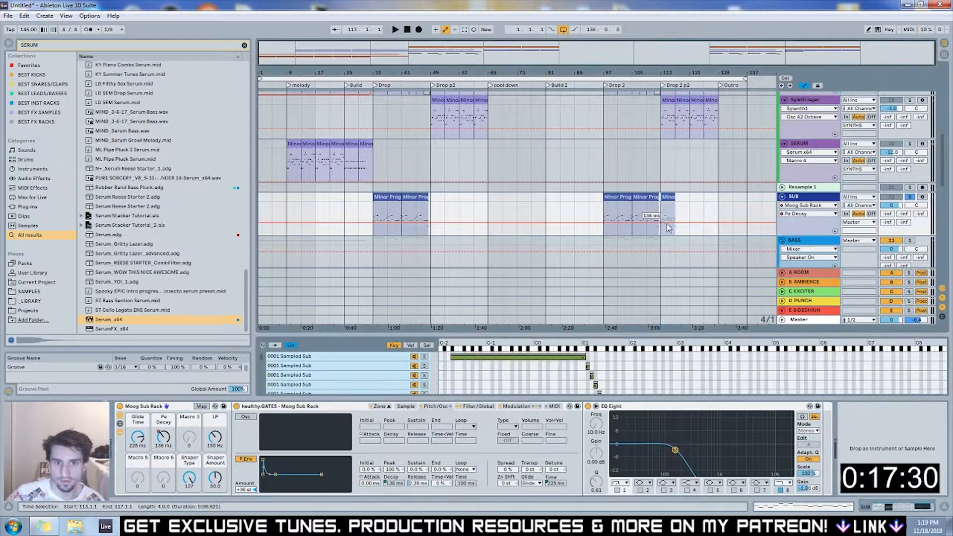
key("space")
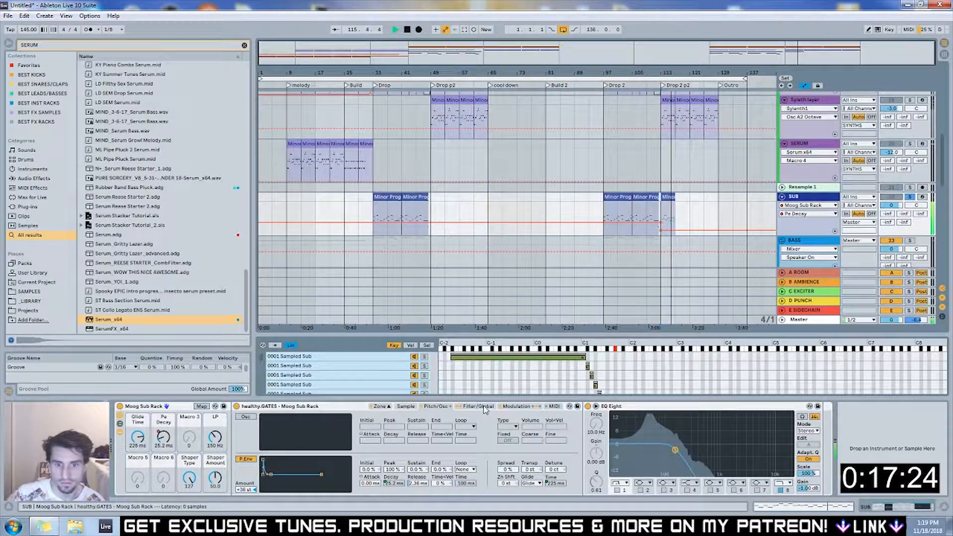
Duplicate the new SUB clip three times to fill the Drop 2 p2 section
key("ctrl+d")
key("ctrl+d")
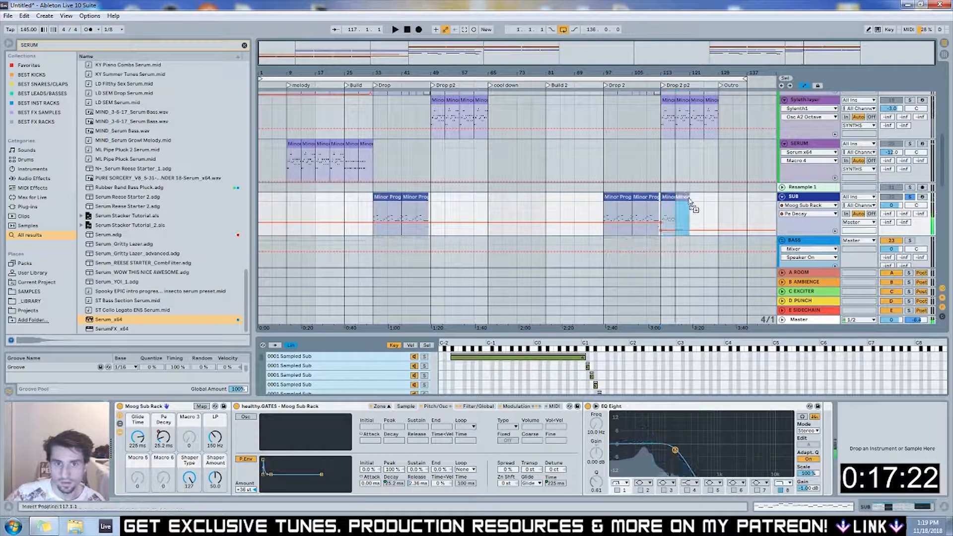
key("ctrl+d")
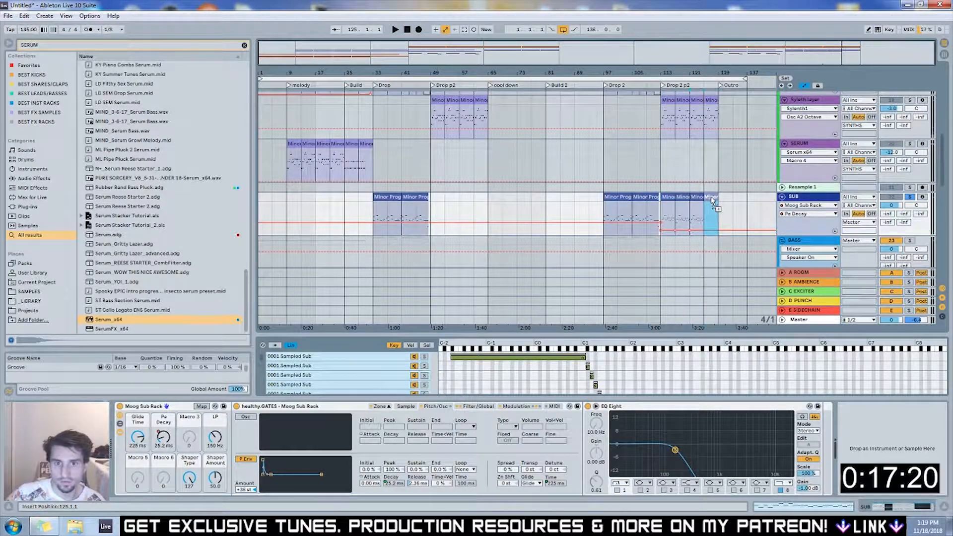
Copy the four SUB clips from Drop 2 p2 with their decay automation to the Drop p2 section
left_click(667, 197, "shift")
left_click_drag(675, 198, 445, 200)
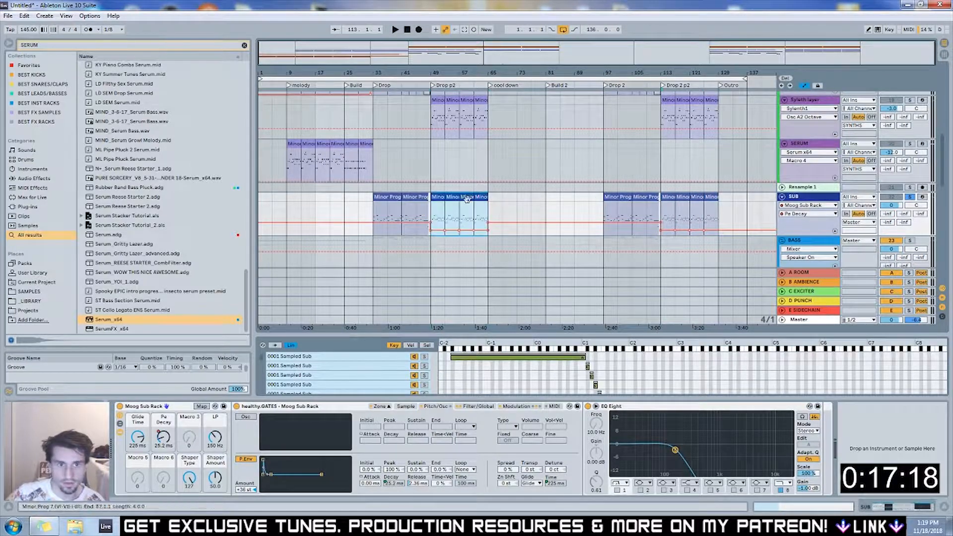
left_click(499, 205)
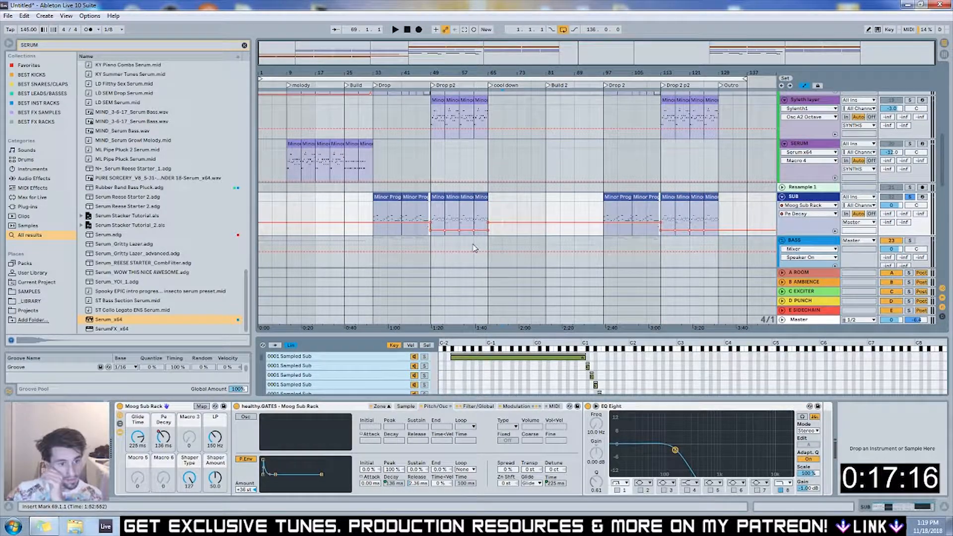
Set the SUB sampler's volume envelope to a release of 95.2 ms and an attack of 0.67 ms
left_click(477, 407)
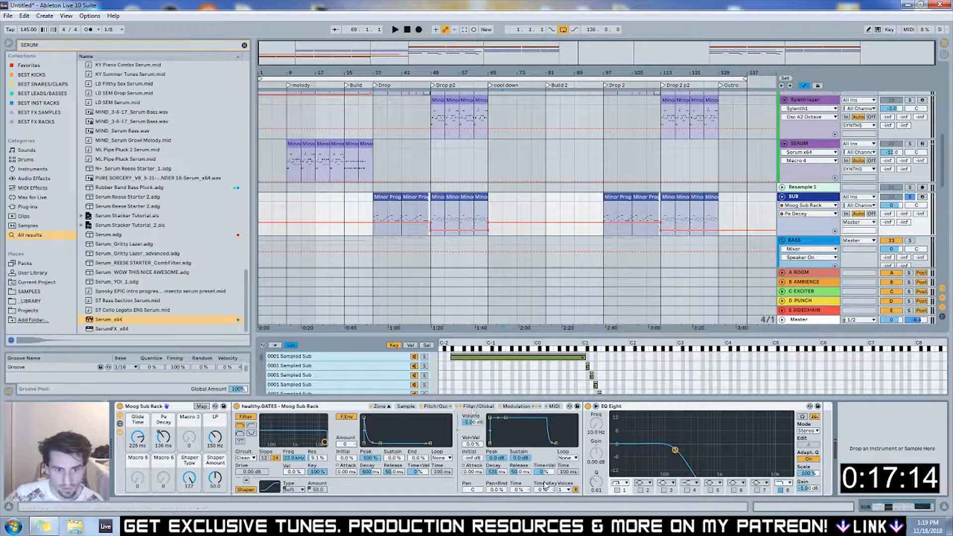
left_click_drag(527, 474, 527, 467)
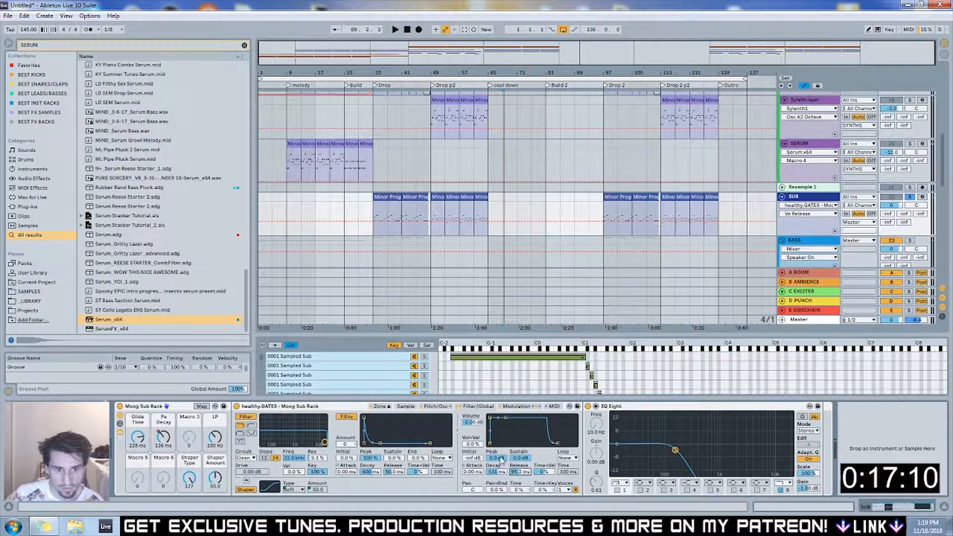
left_click_drag(475, 472, 475, 463)
key("space")
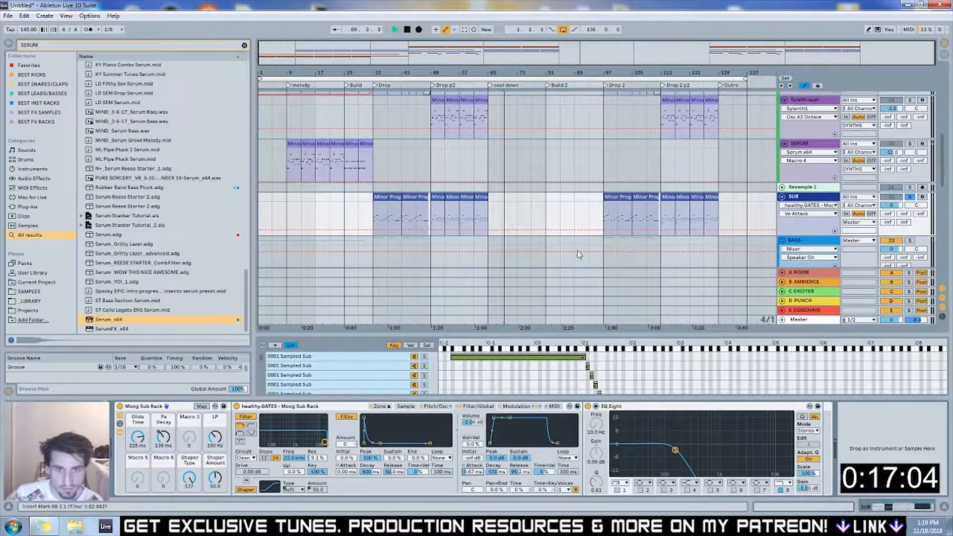
Play the sub from Drop 2 p2 and shorten its volume envelope release to about 67 ms
left_click(662, 86)
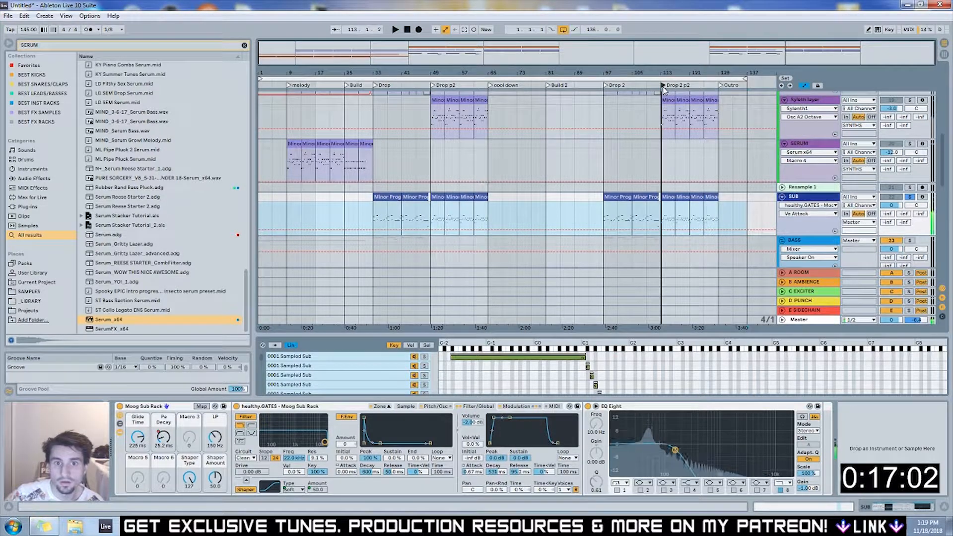
left_click(662, 87)
key("space")
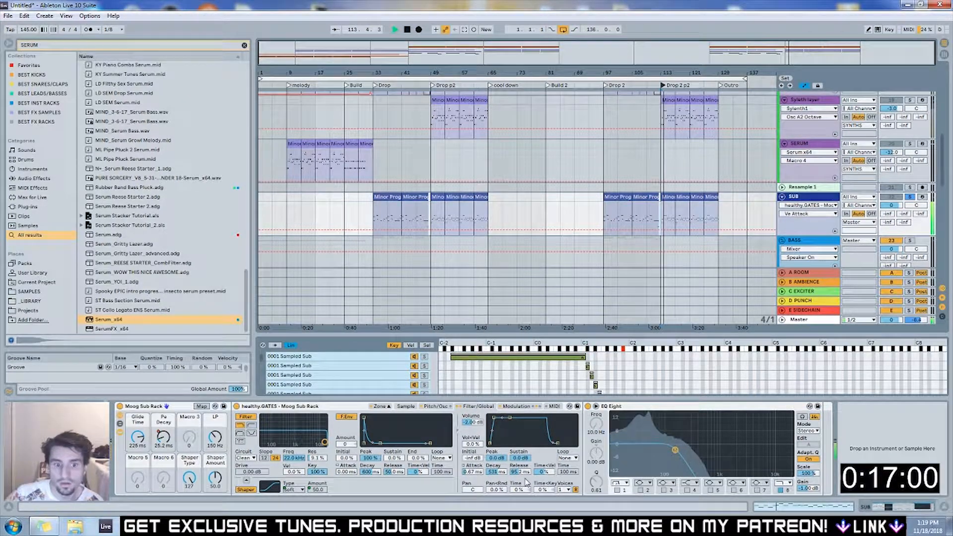
left_click_drag(520, 472, 520, 478)
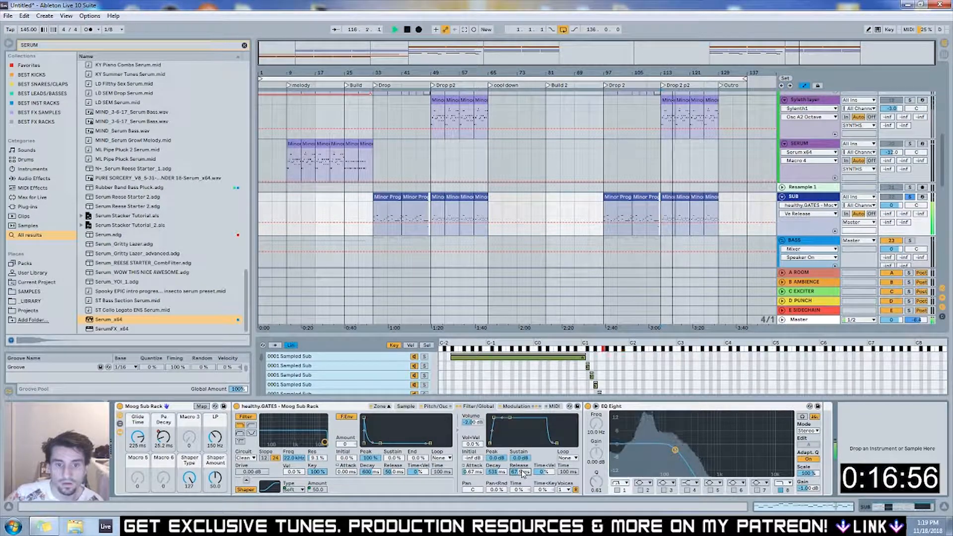
key("space")
Unfold the PERCUSSION track and create an empty eight-bar MIDI clip at the start of the Drop section
left_click(531, 164)
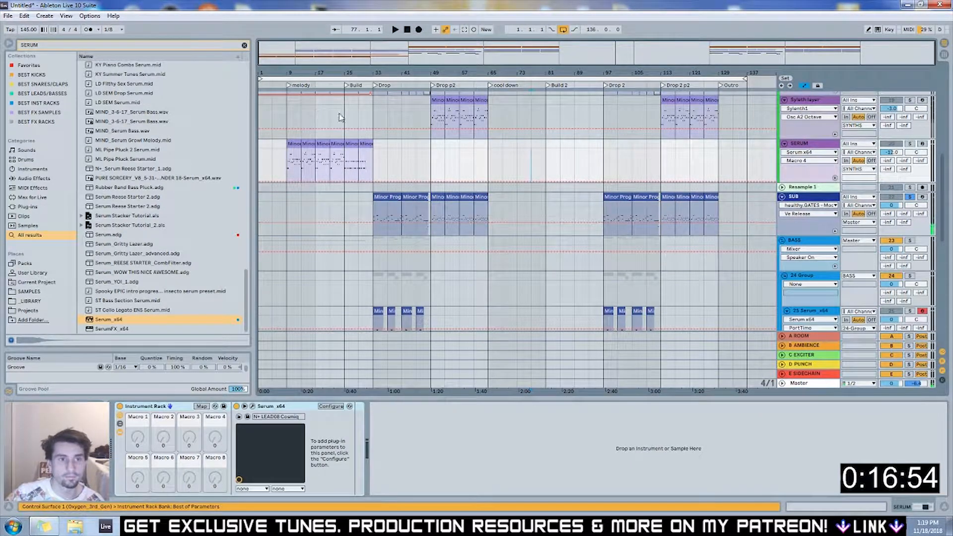
left_click(369, 112)
scroll(377, 121, "up", 10)
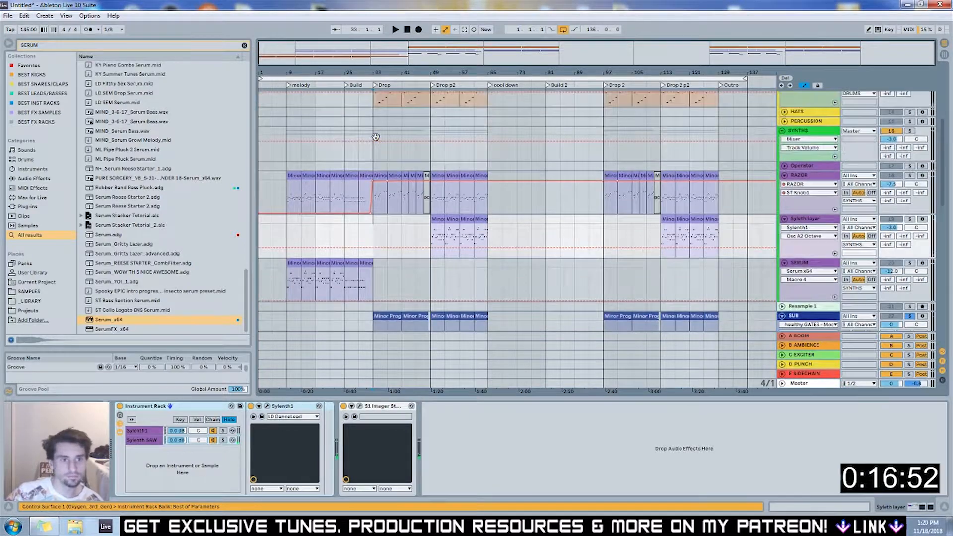
scroll(375, 136, "up", 3)
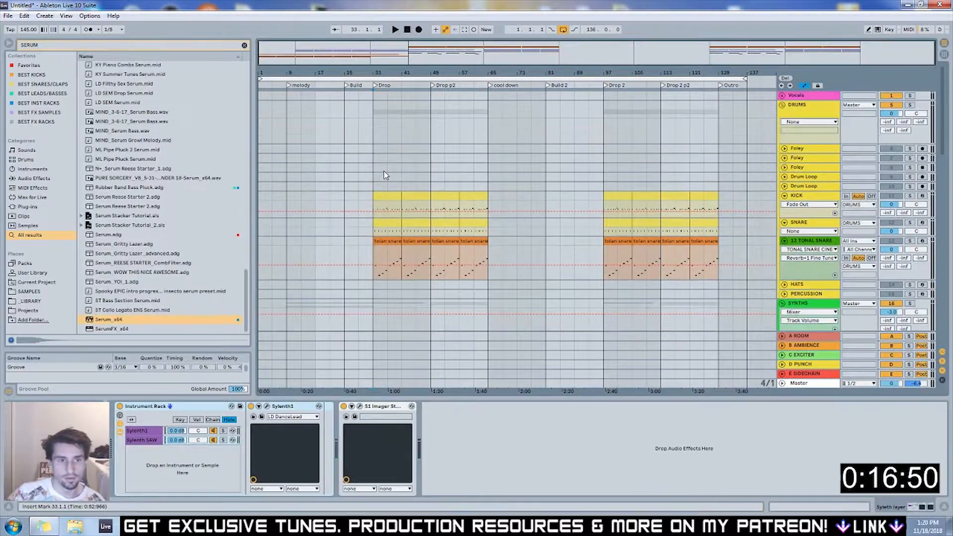
scroll(376, 172, "down", 3)
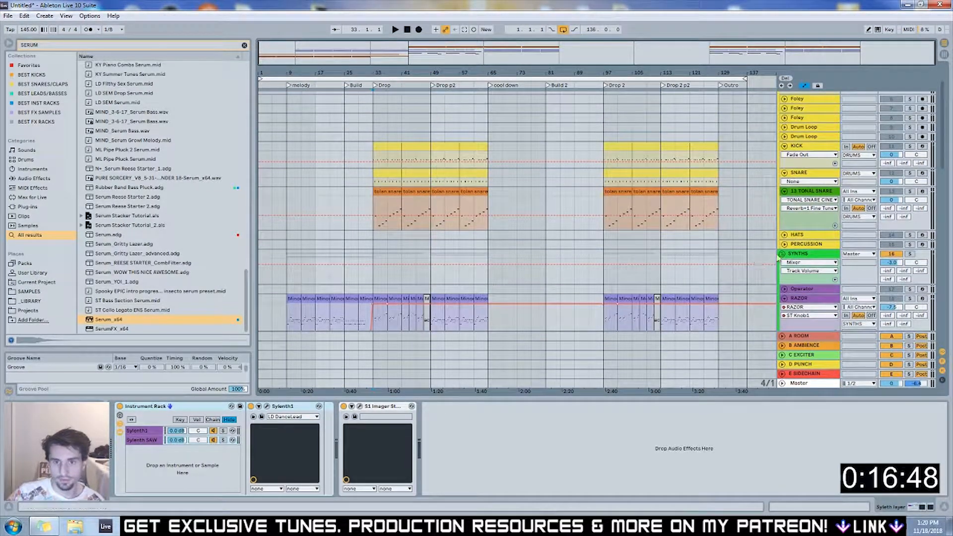
left_click(784, 244)
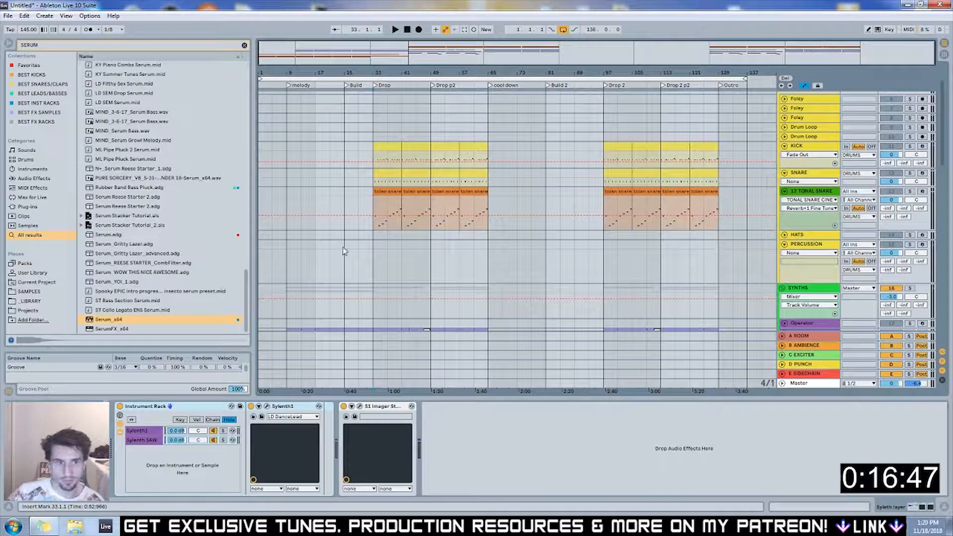
left_click(395, 259)
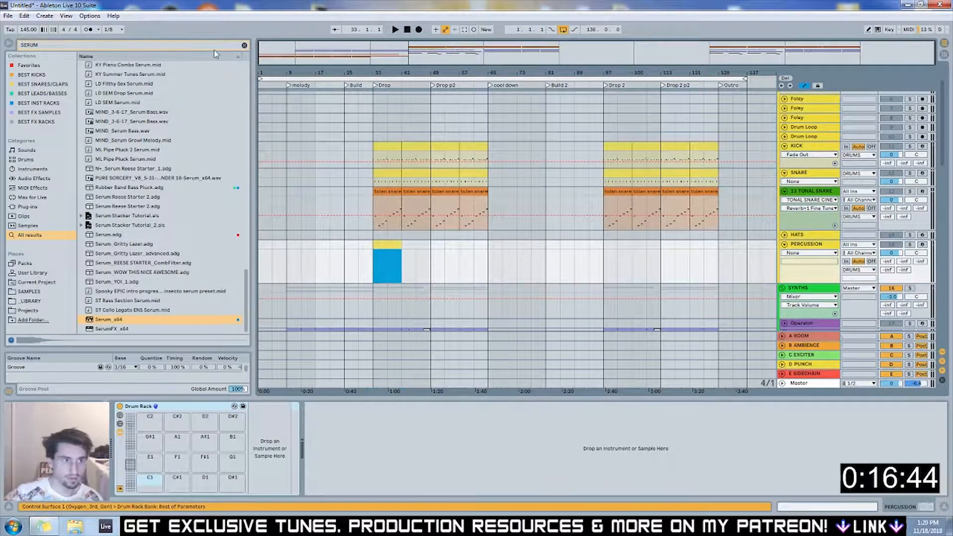
Search the browser for "128" and look through the 128 drum racks
key("ctrl+f")
type("128")
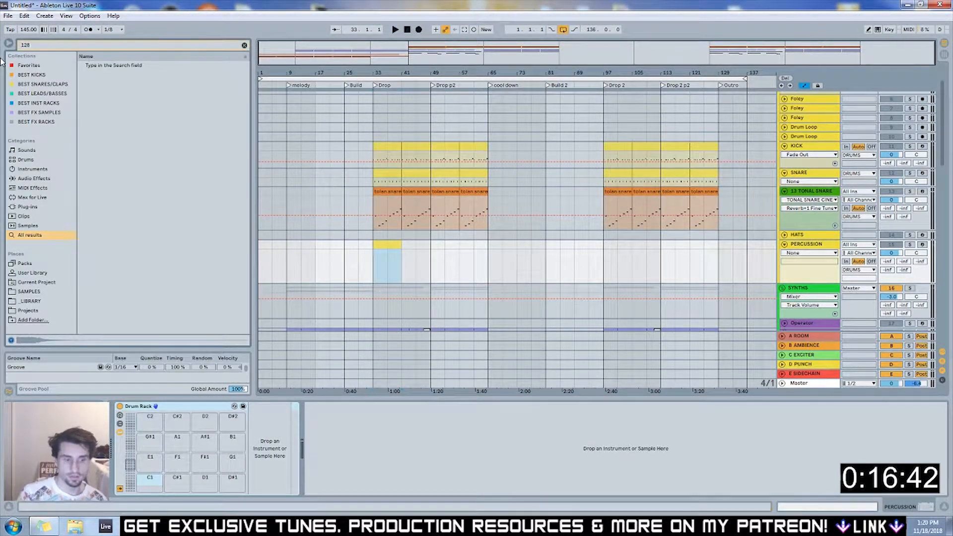
left_click(130, 207)
scroll(129, 190, "down", 5)
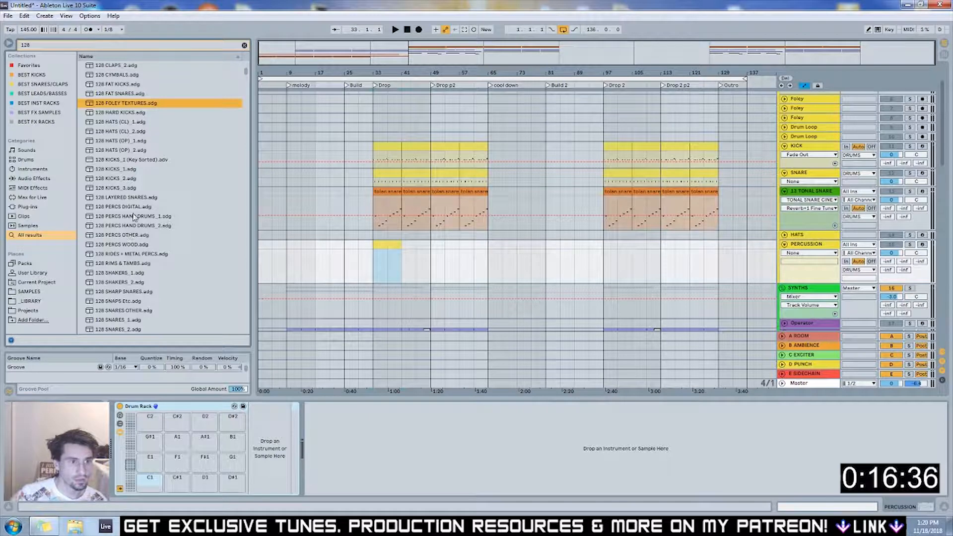
Load the 128 PERCS HAND DRUMS_2 rack onto the C#2 pad of the PERCUSSION track's Drum Rack
left_click(814, 244)
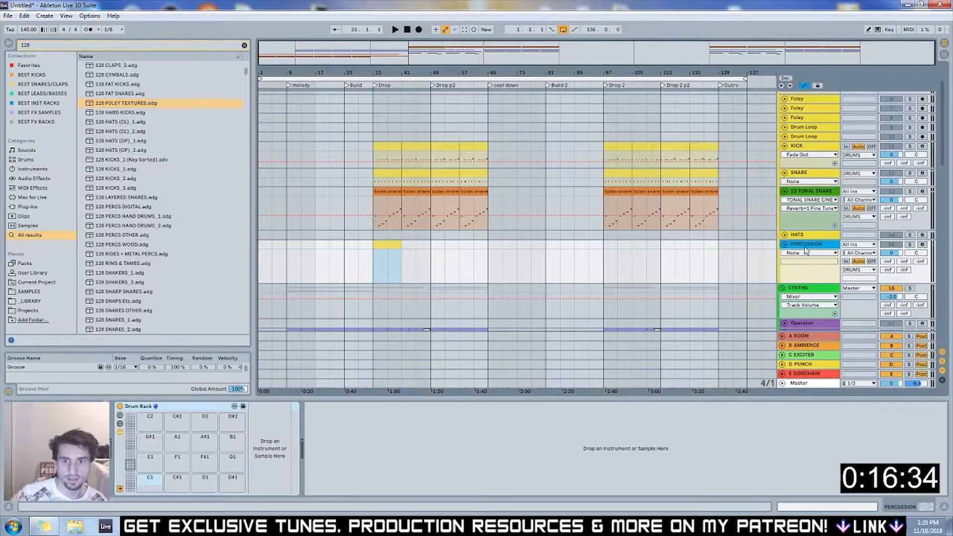
left_click(130, 226)
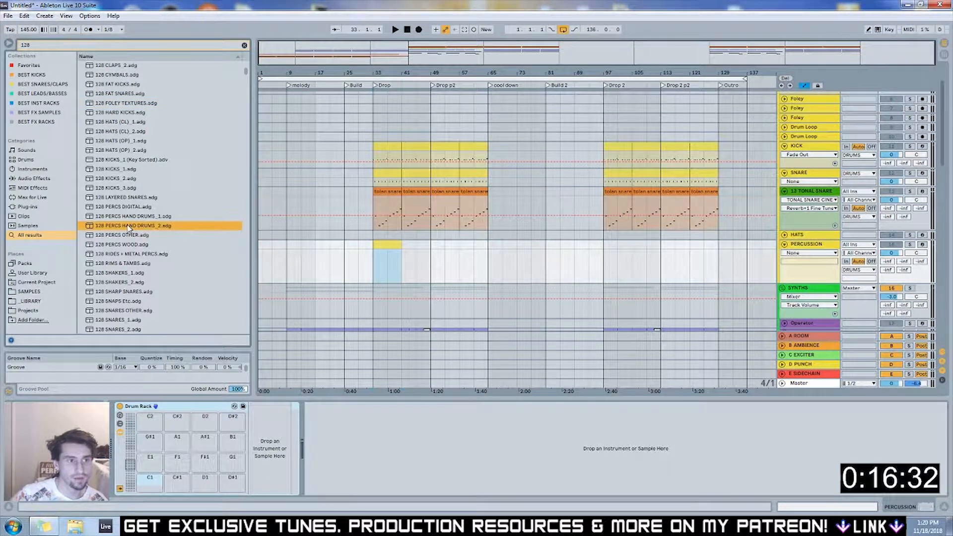
left_click(811, 244)
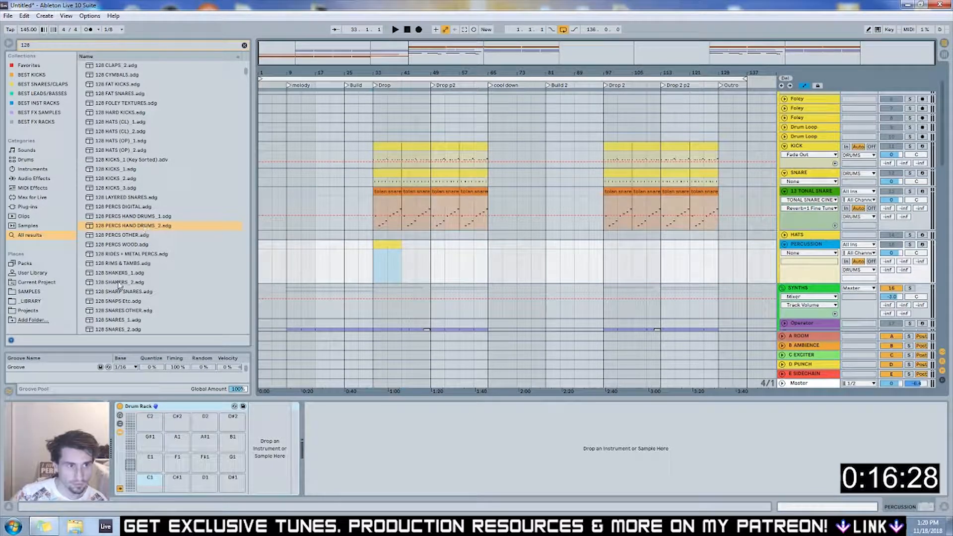
left_click(119, 226)
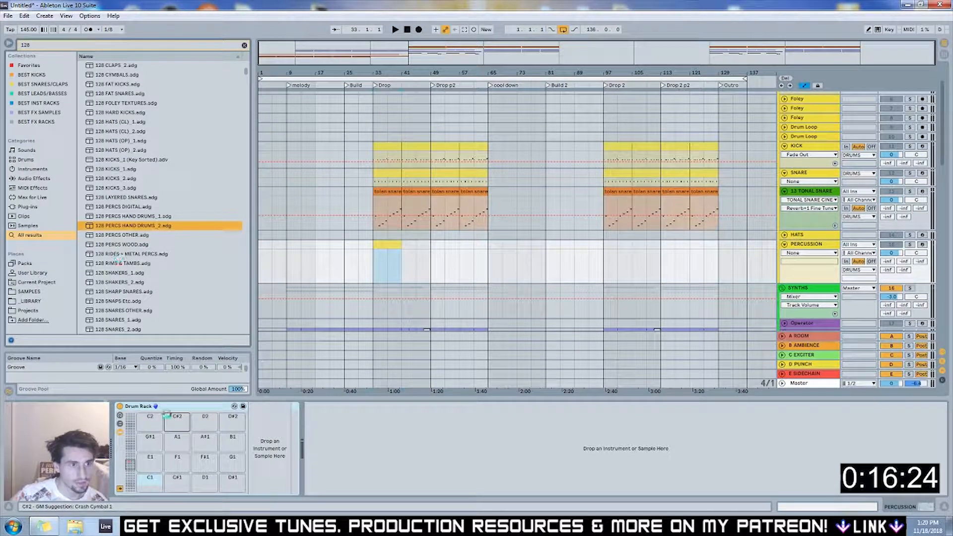
Load the 128 PERCS DIGITAL rack onto the C2 pad of the PERCUSSION track's Drum Rack
key("Up")
key("Up")
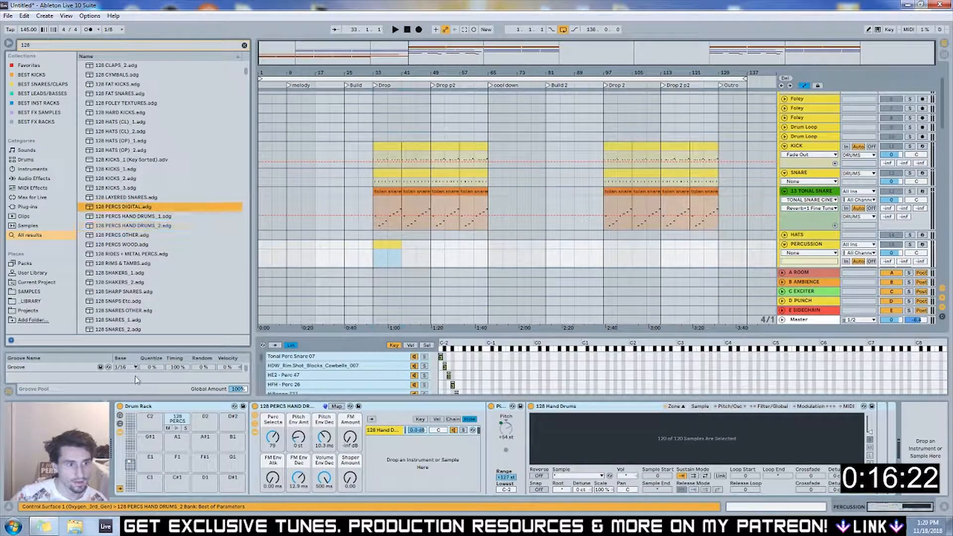
left_click_drag(204, 418, 205, 419)
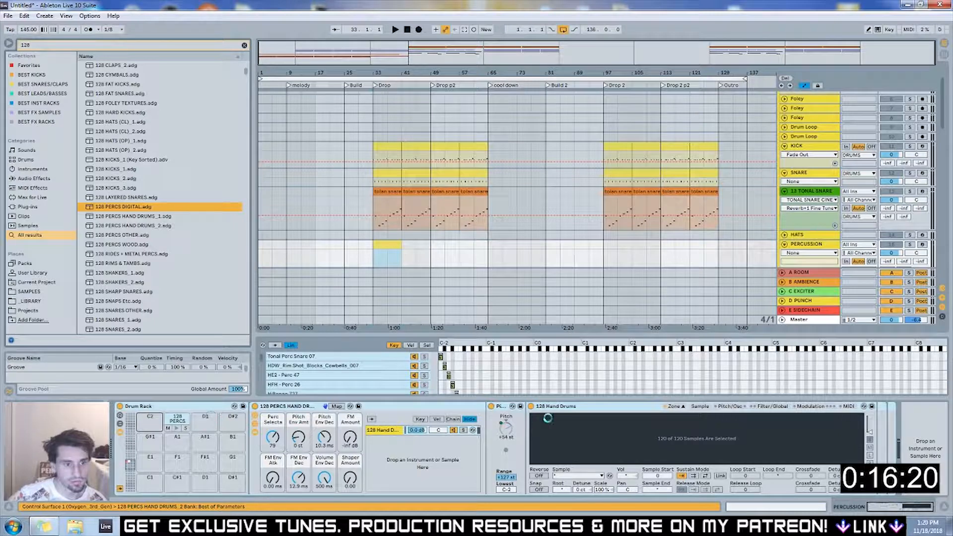
left_click(176, 427)
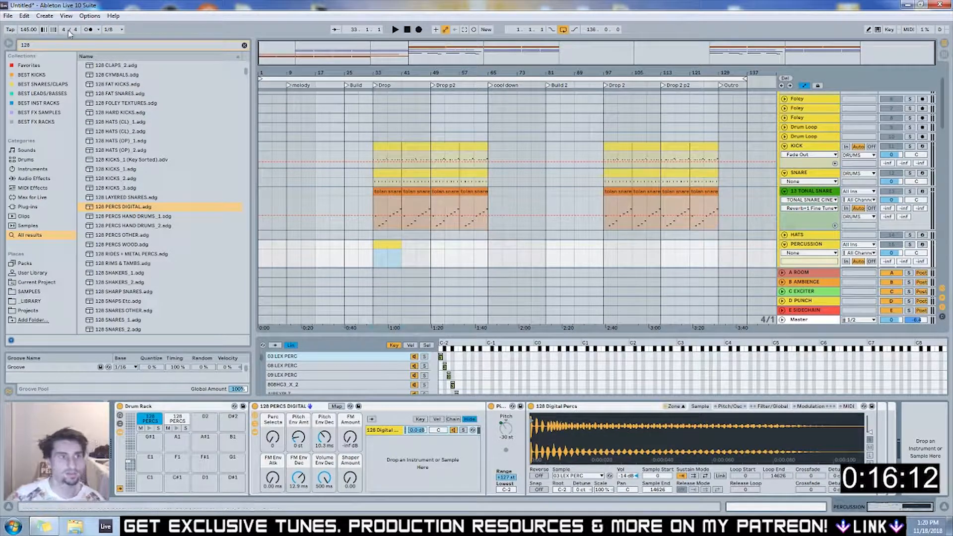
Search the browser for "ARP" and insert an Arpeggiator before the hand drums rack on the C#2 pad
key("ctrl+f")
key("BackSpace")
type("aRP")
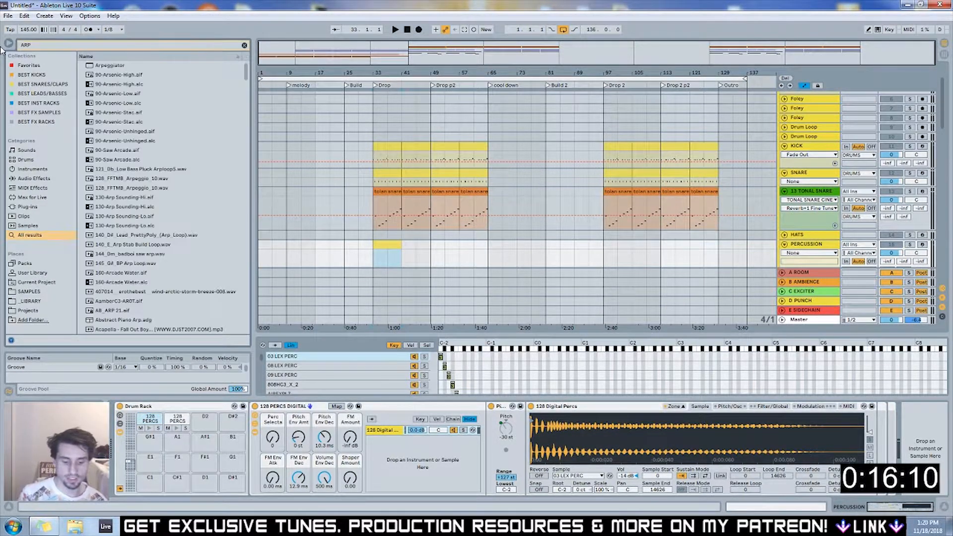
key("Down")
left_click_drag(136, 331, 184, 422)
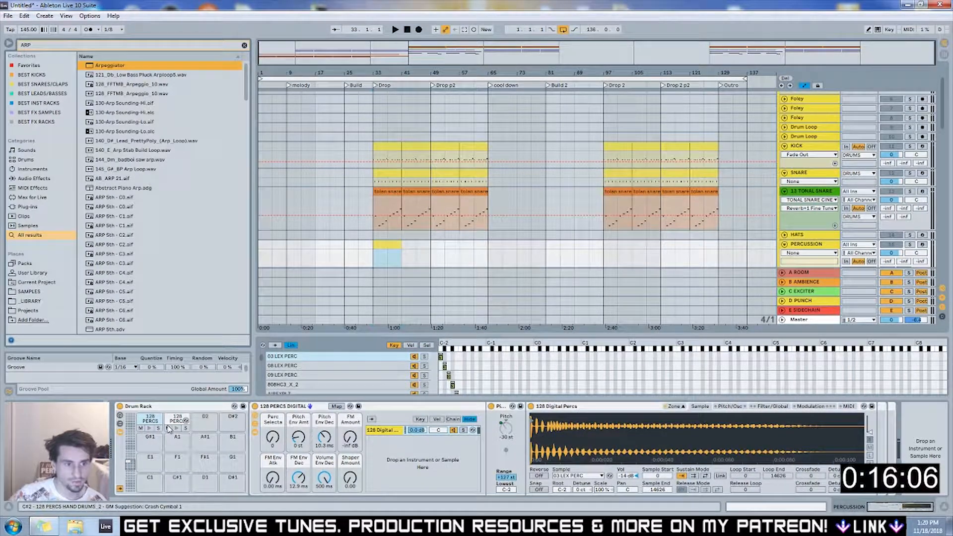
left_click_drag(173, 427, 174, 424)
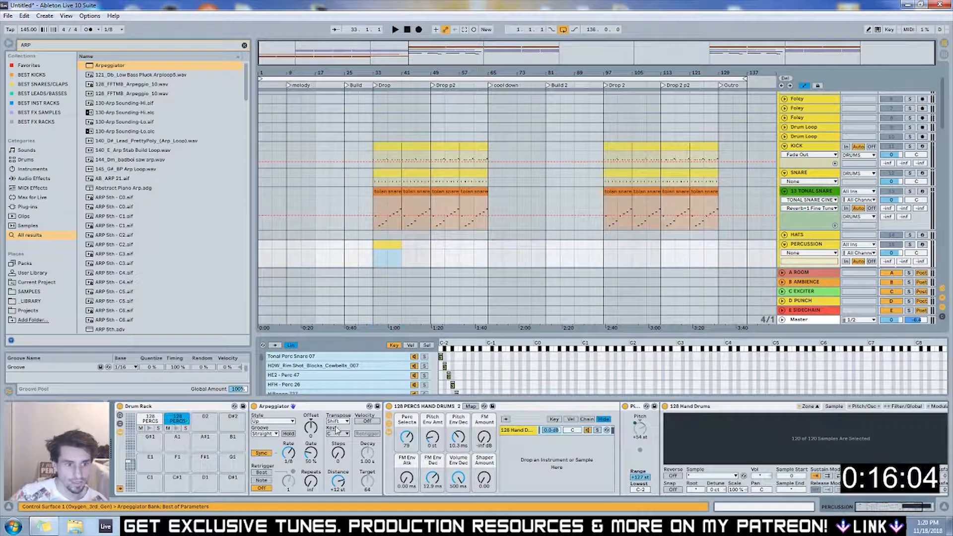
Draw a one-bar C#2 hand-drum note at the start of the PERCUSSION clip and return to the device chain
double_click(395, 240)
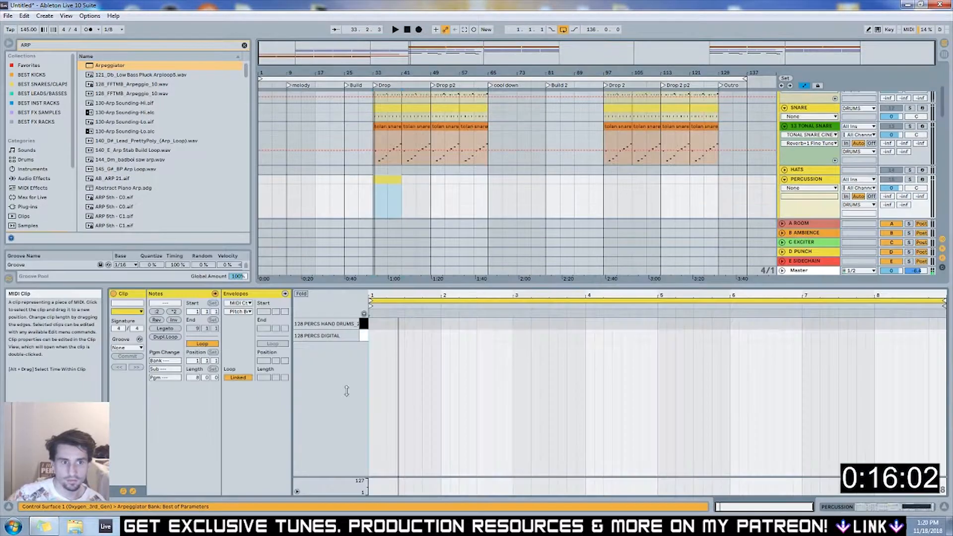
double_click(373, 336)
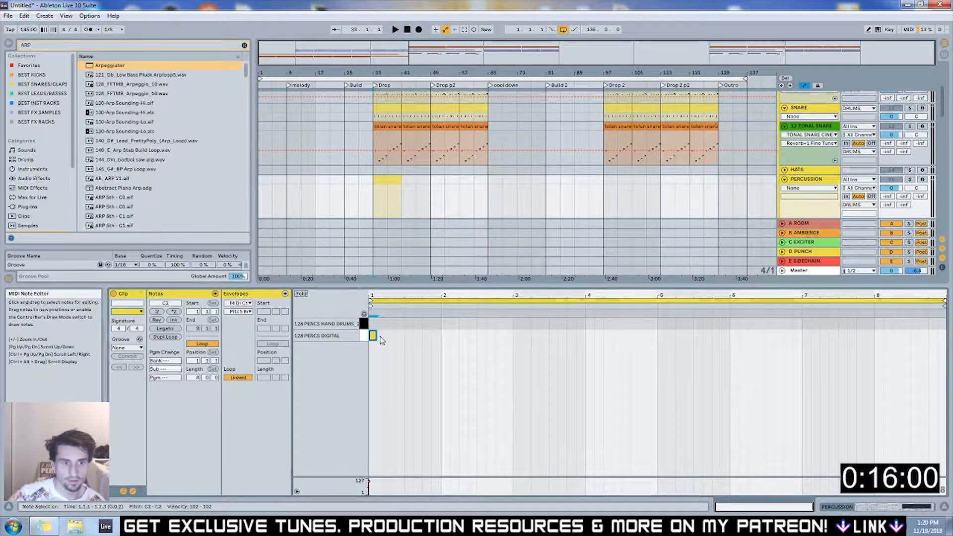
left_click_drag(373, 336, 440, 336)
key("shift+Tab")
key("shift+Tab")
key("Up")
key("shift+Tab")
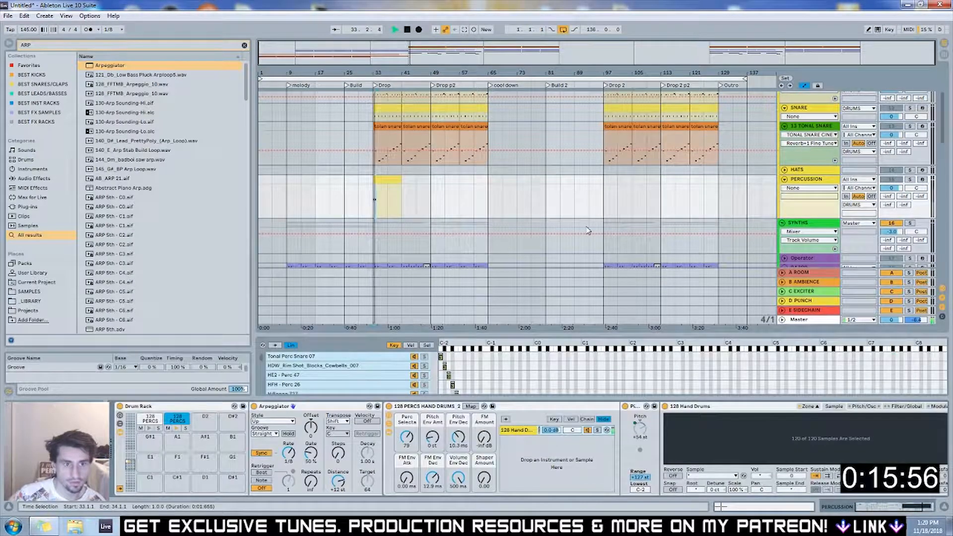
Solo the PERCUSSION track and set the Arpeggiator's Rate to 1/16 and Gate to 85% while auditioning
left_click(908, 179)
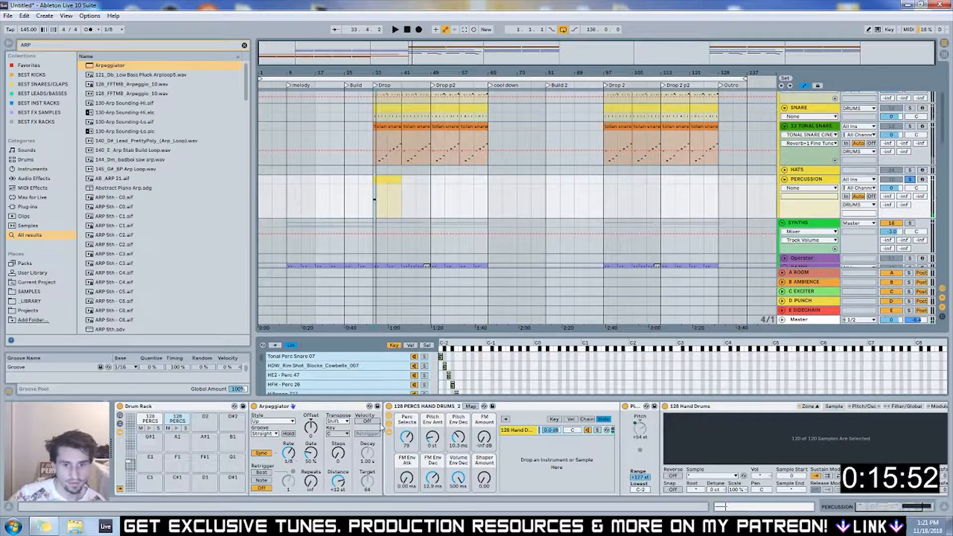
left_click_drag(314, 435, 314, 429)
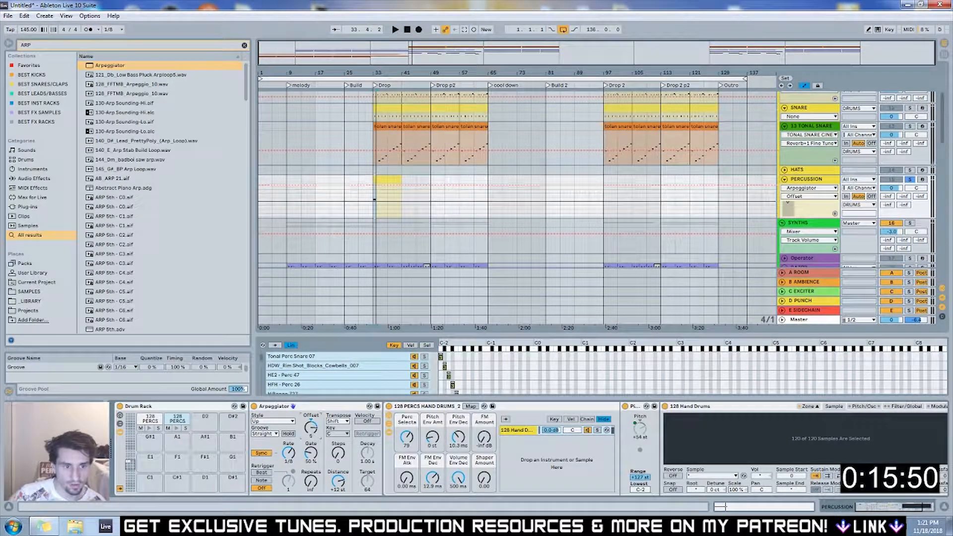
left_click_drag(338, 454, 312, 450)
key("space")
key("space")
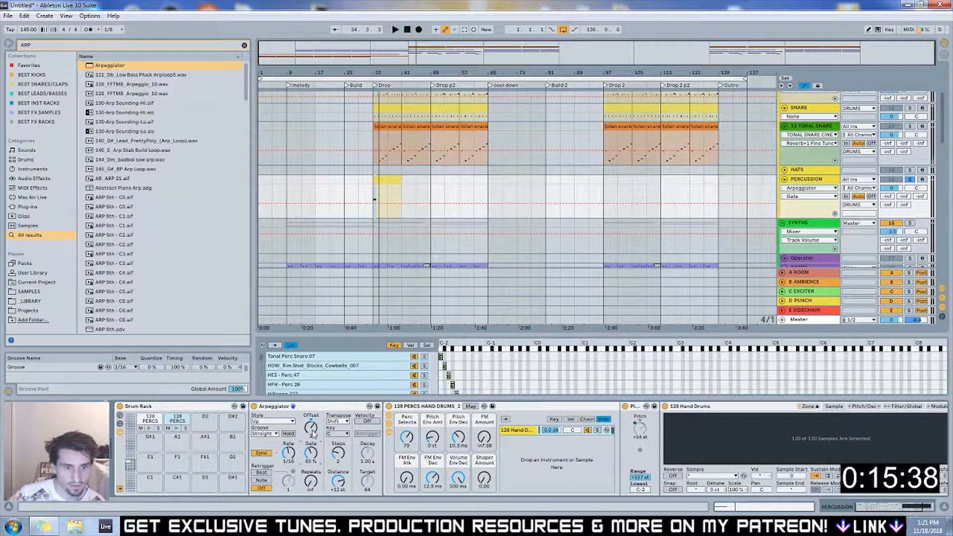
Audition other hand-drum samples with Perc Selecta, set the Arpeggiator's Offset to 1 and adjust its transposition Steps
mouse_move(401, 438)
left_mouse_down()
mouse_move(400, 451)
mouse_move(405, 443)
left_mouse_up()
key("space")
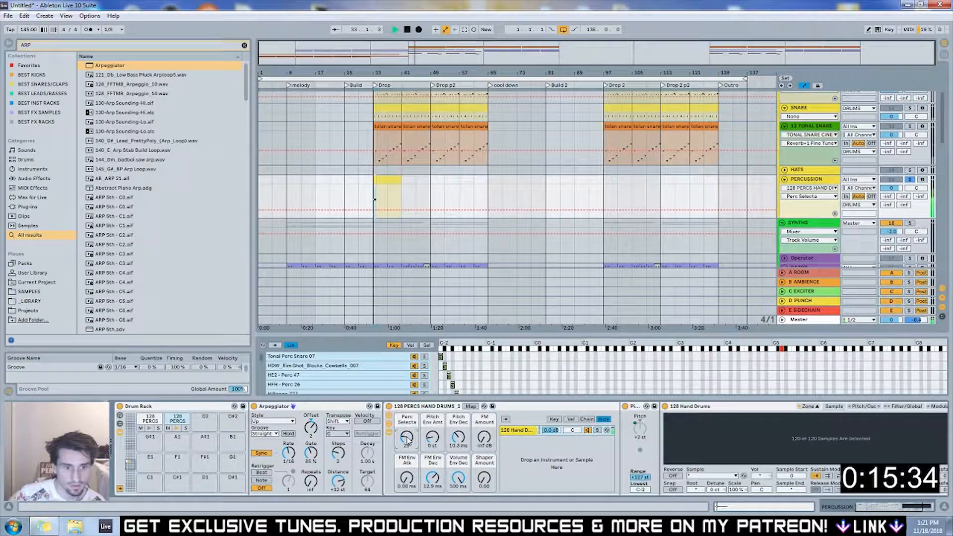
left_click(312, 430)
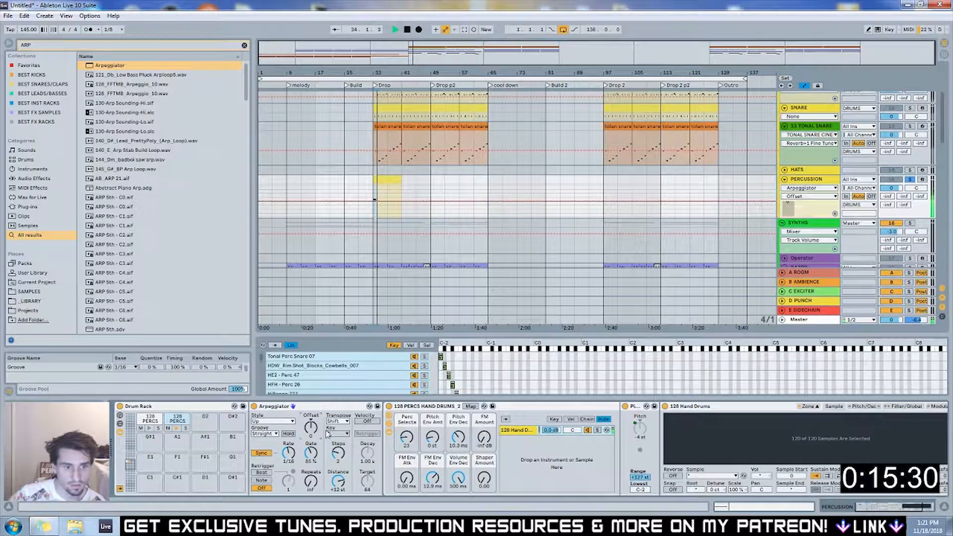
left_click_drag(331, 452, 332, 444)
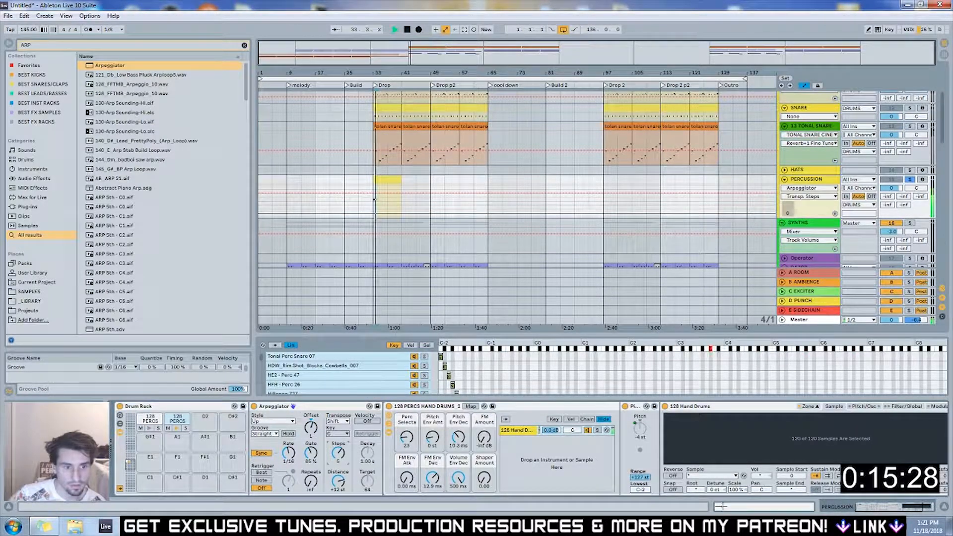
Set the hand drums rack's Perc Selecta to 38 and Pitch Env Amt to +3 st, and try the Arpeggiator's Distance
left_click_drag(410, 440, 432, 431)
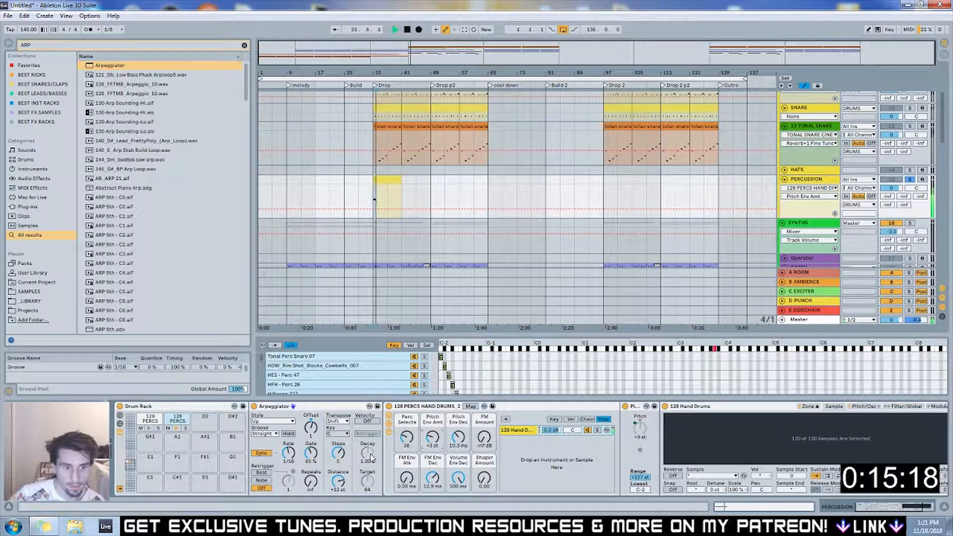
left_click_drag(343, 480, 344, 483)
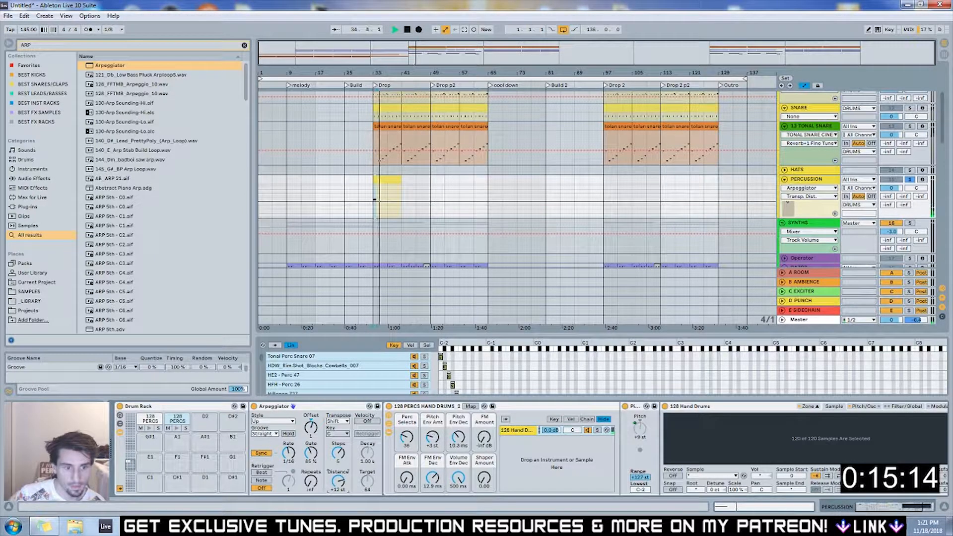
key("space")
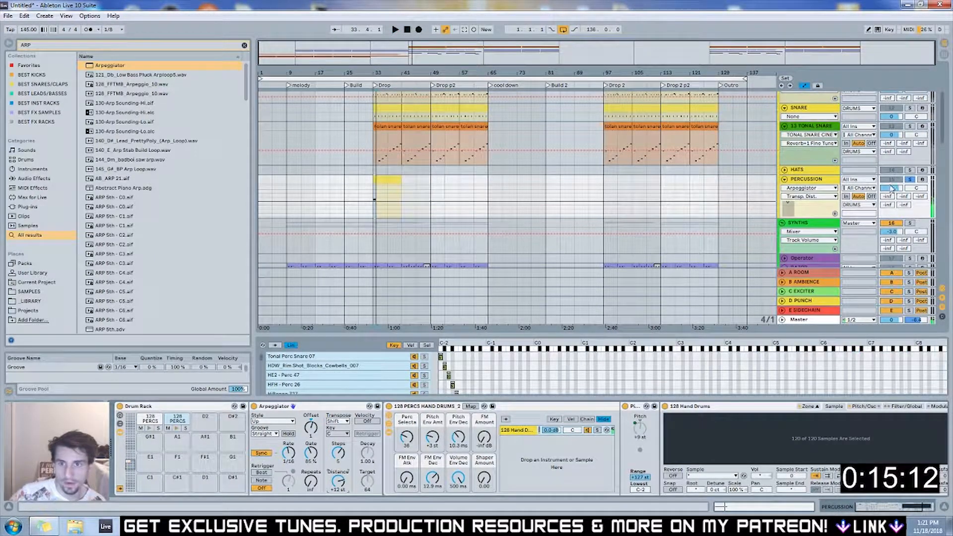
Unsolo the PERCUSSION track and play the full arrangement from bar 29, ahead of the Drop
left_click(365, 189)
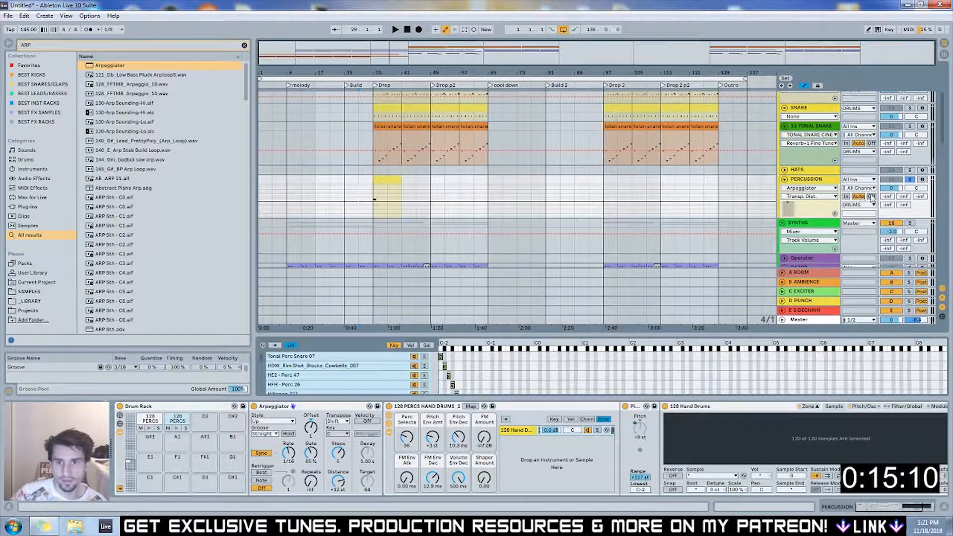
left_click(909, 180)
left_click(590, 196)
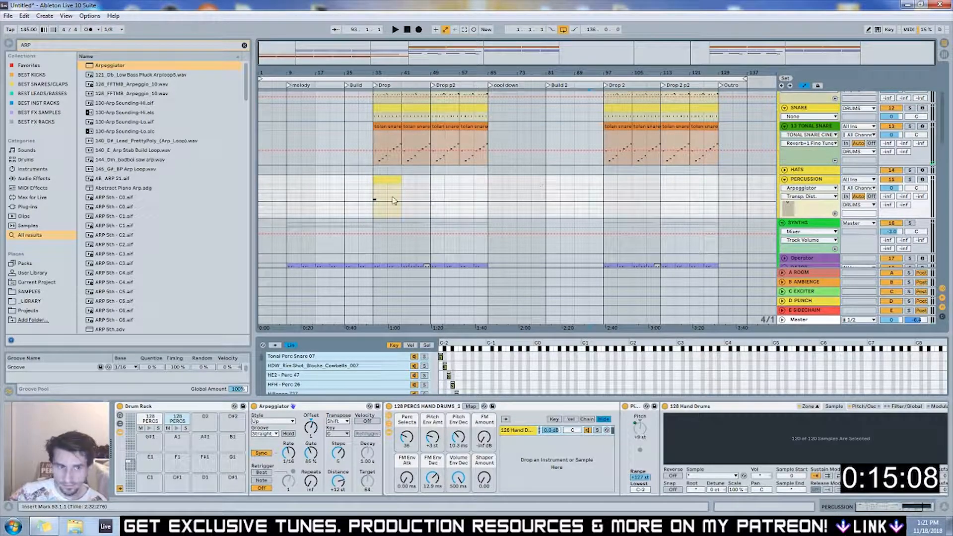
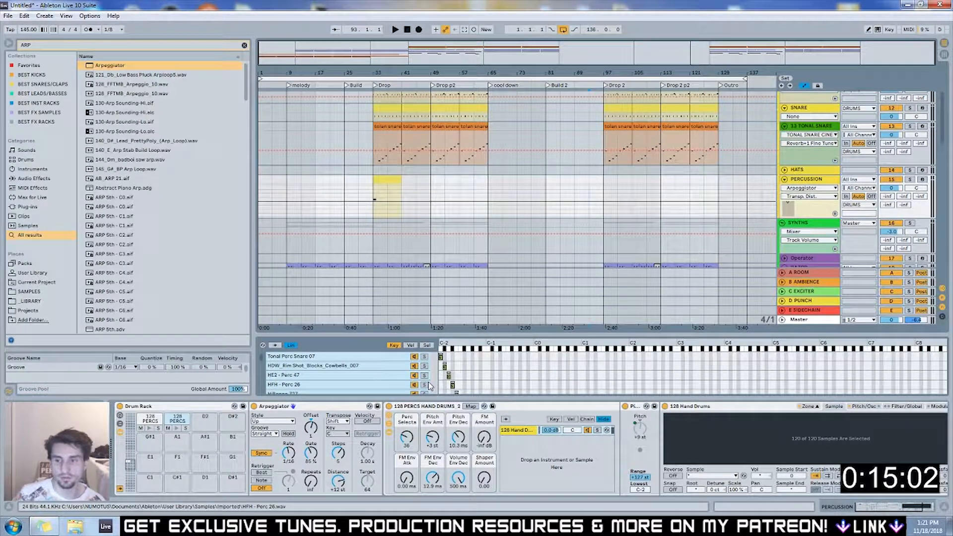
left_click(372, 194)
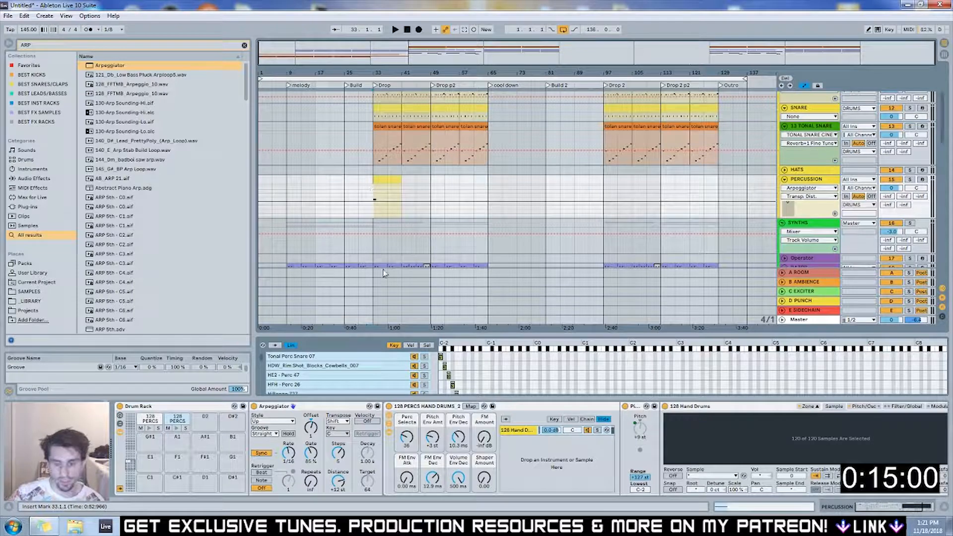
key("plus")
key("plus")
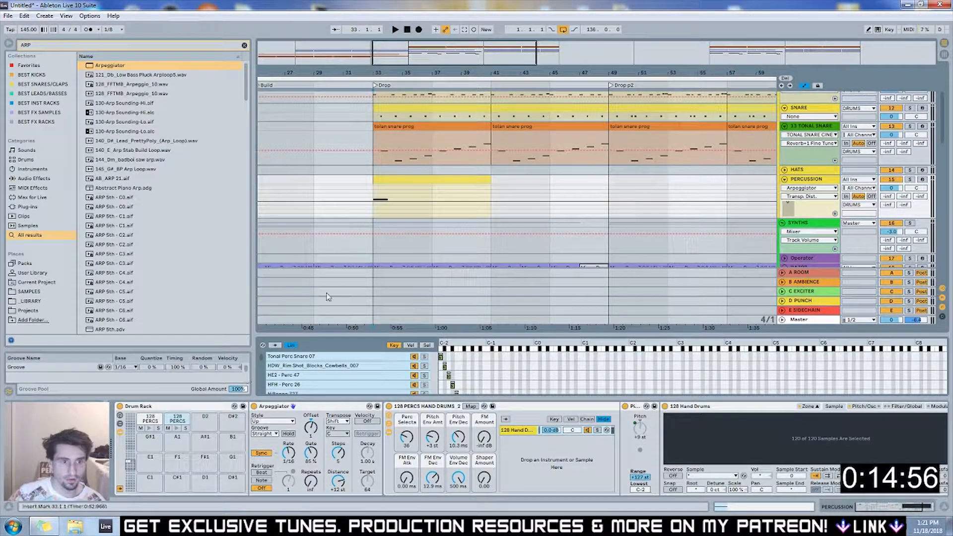
left_click(341, 241)
key("space")
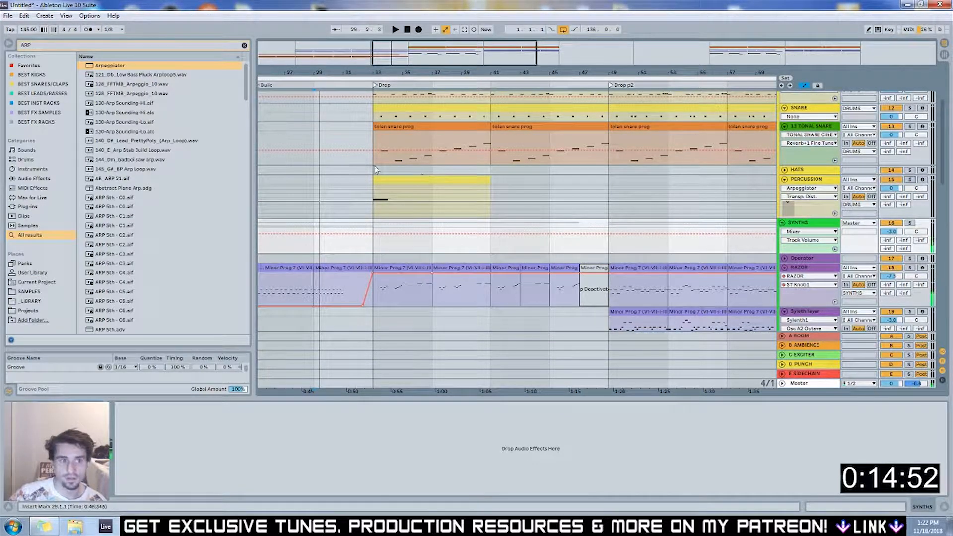
Open the PERCUSSION clip at the Drop and shorten its hand-drum note to half a bar
left_click(375, 169)
mouse_move(402, 182)
left_mouse_down()
mouse_move(464, 184)
mouse_move(404, 183)
left_mouse_up()
double_click(405, 184)
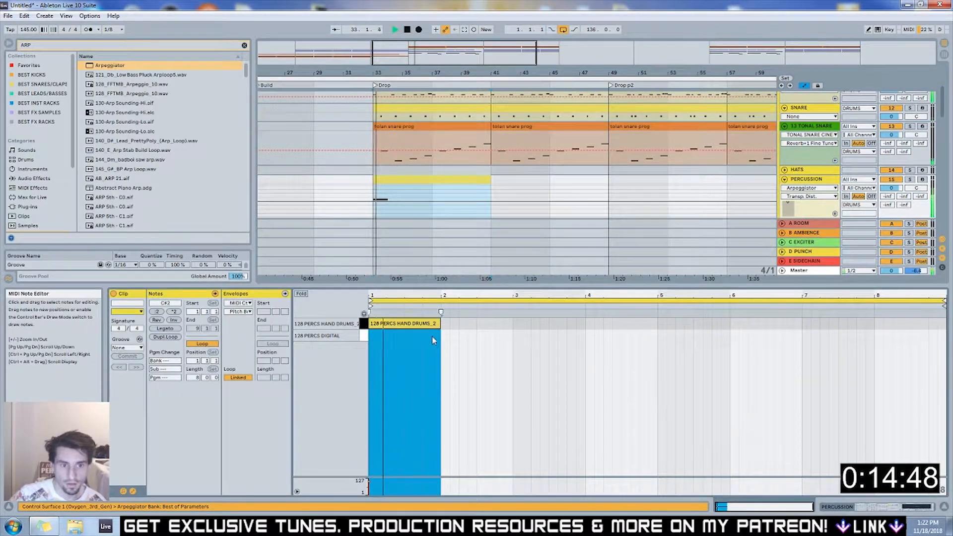
left_click(433, 323)
left_click_drag(440, 323, 405, 323)
Add a second hand-drum note from 1.4.3 to about the middle of bar 2 and duplicate both notes to bar 3
double_click(417, 323)
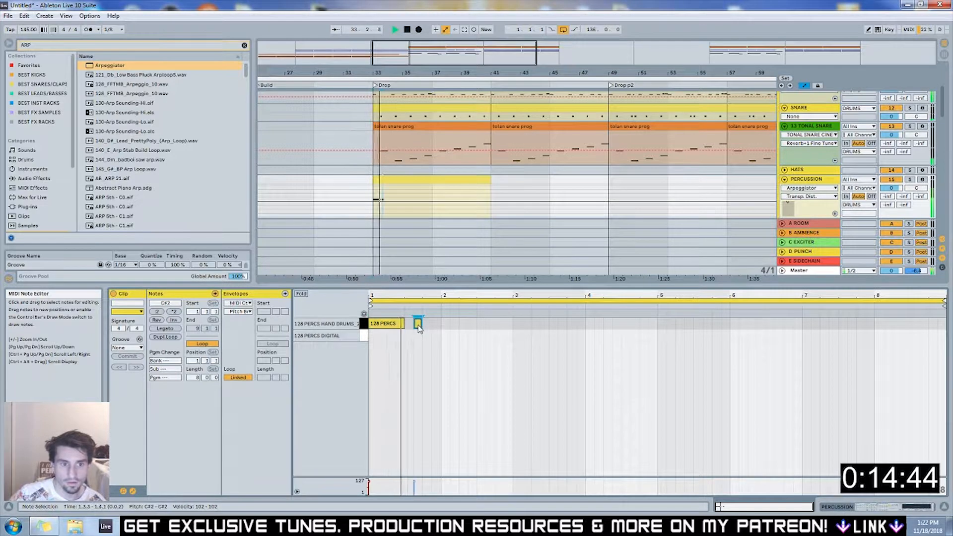
left_click_drag(417, 325, 452, 327)
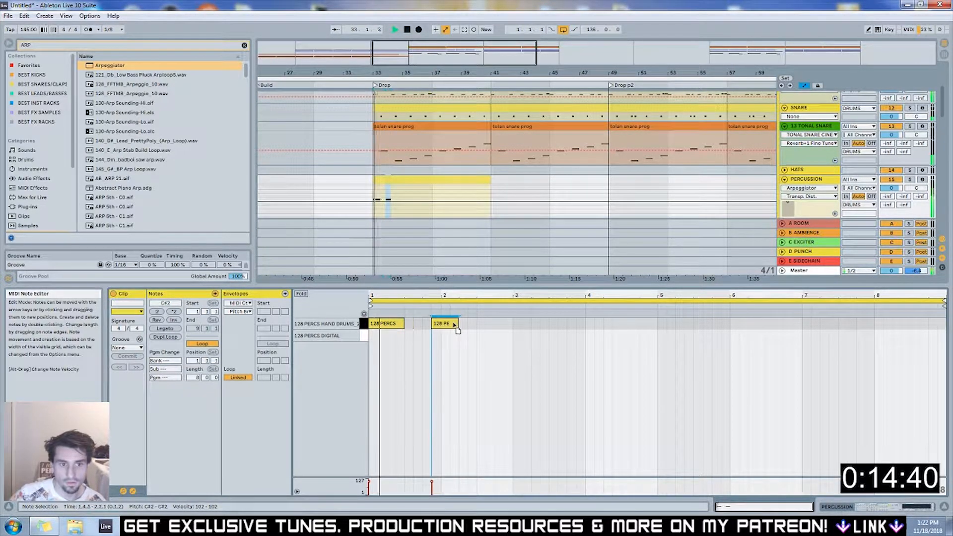
mouse_move(457, 323)
left_mouse_down()
mouse_move(436, 323)
mouse_move(514, 323)
mouse_move(476, 323)
left_mouse_up()
key("ctrl+a")
key("ctrl+d")
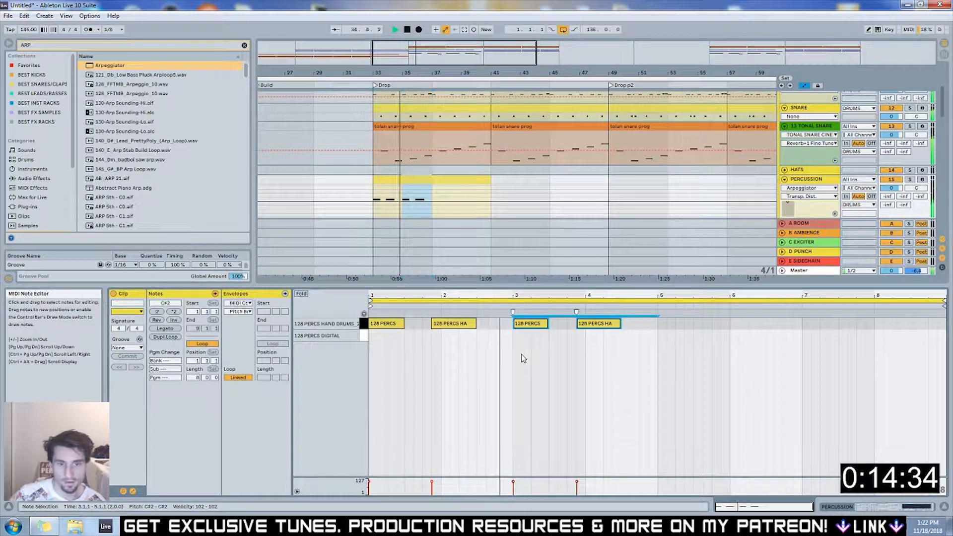
Replace the last hand-drum note with short notes at 3.4.3 and 4.1.1 and a long note from 4.1.3 to bar 5
left_click(486, 356)
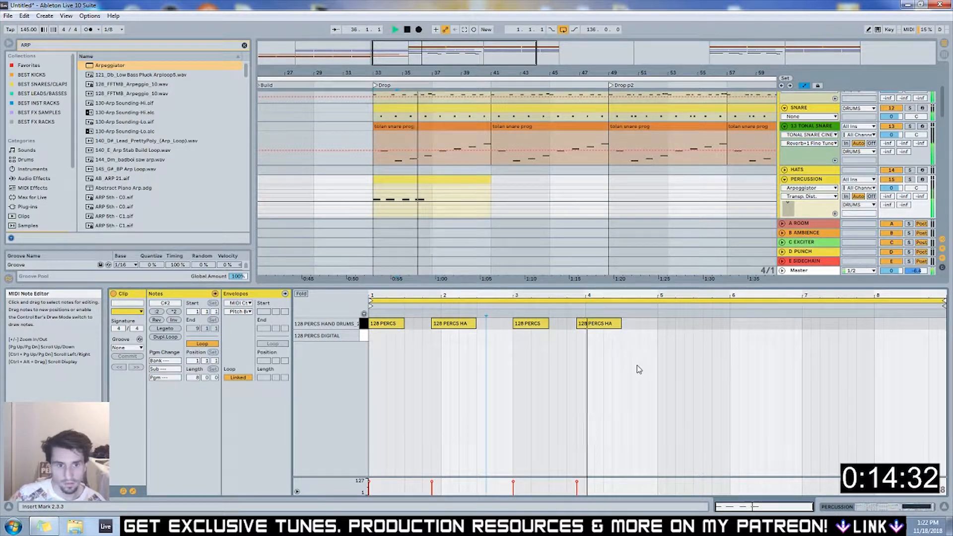
left_click_drag(620, 323, 584, 325)
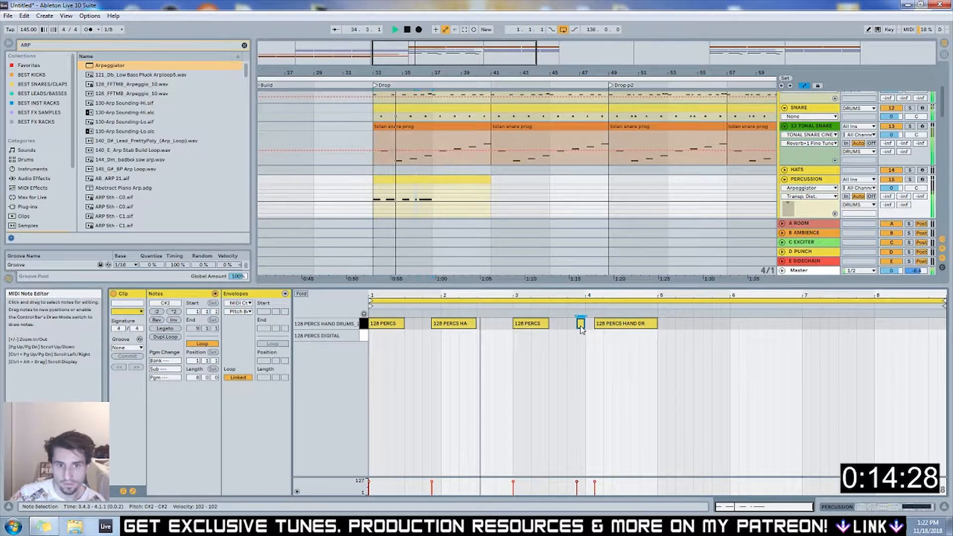
key("ctrl+d")
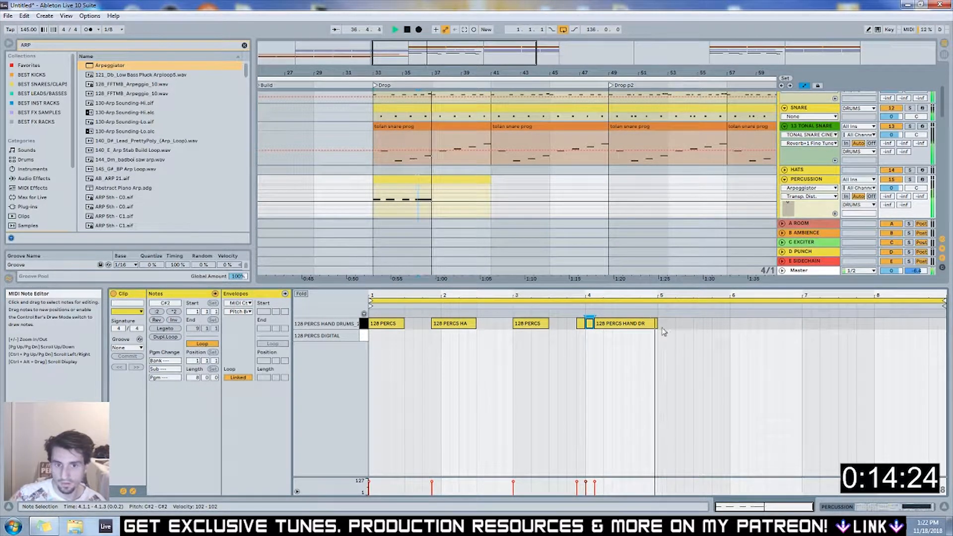
Stop playback, trim the long note's end, duplicate the four-bar hand-drum pattern and move the copy to start at bar 5
key("space")
left_click_drag(655, 323, 370, 308)
key("ctrl+d")
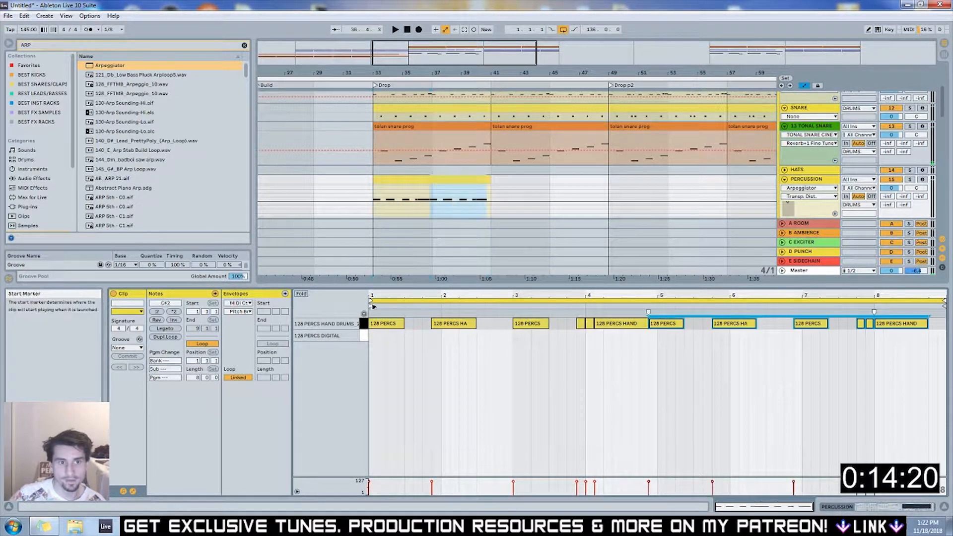
left_click_drag(665, 323, 674, 323)
Duplicate the eight-bar PERCUSSION clip three times to fill the Drop and Drop p2 sections
left_click(476, 195)
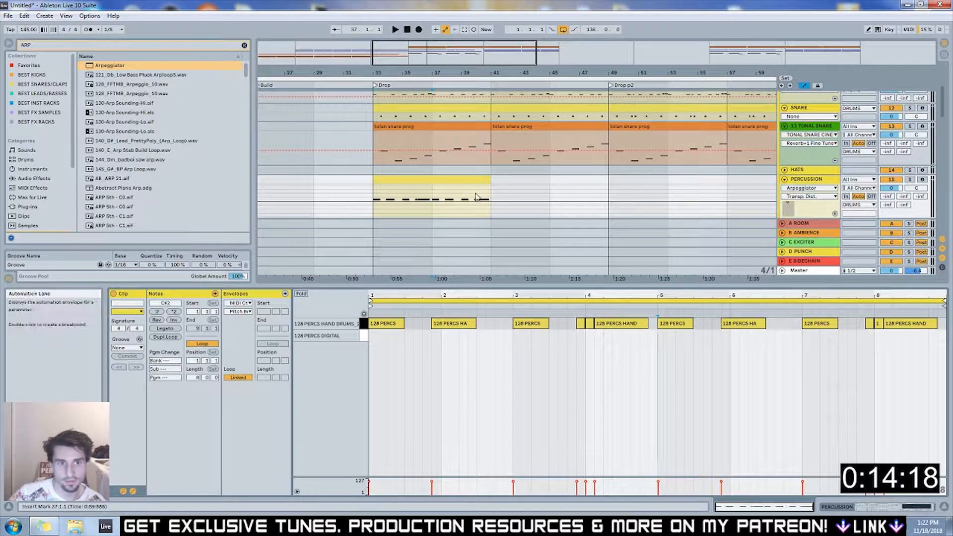
left_click(455, 179)
key("ctrl+d")
double_click(448, 57)
key("ctrl+d")
key("ctrl+d")
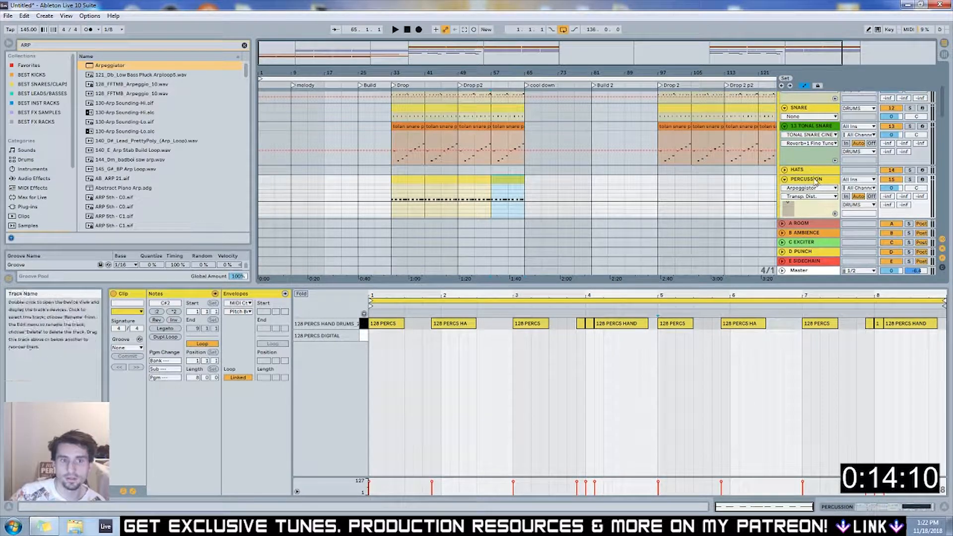
left_click(519, 182)
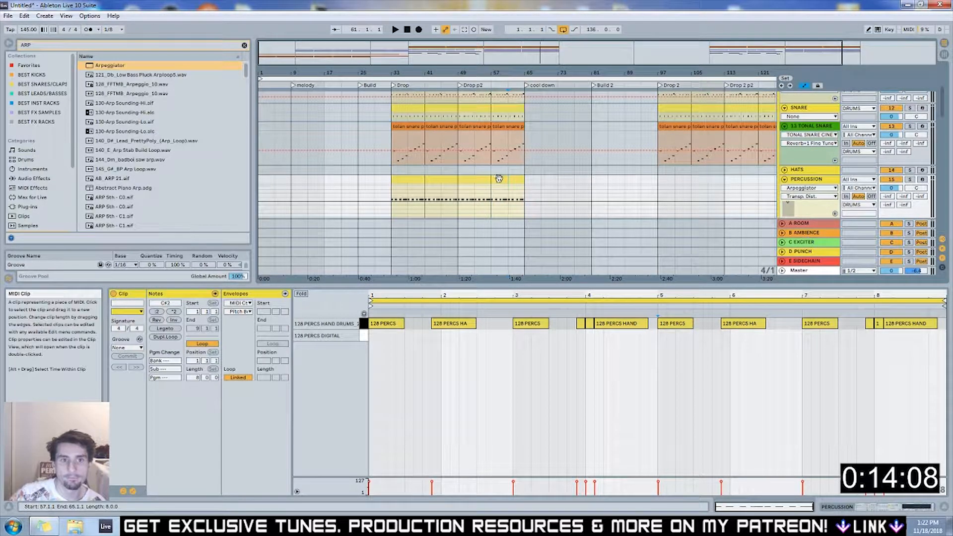
Copy the four PERCUSSION clips from the Drop sections to bars 97–129, covering Drop 2 and Drop 2 p2
left_click(498, 179)
left_click(404, 179, "shift")
left_click_drag(404, 180, 670, 185)
left_click(623, 187)
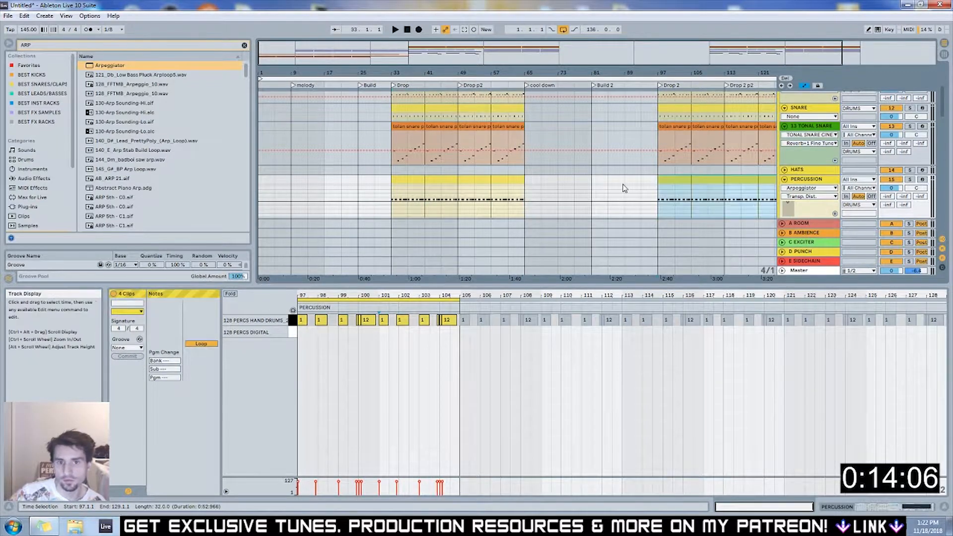
Deactivate the two copied PERCUSSION clips in the Drop 2 section
left_click(691, 179)
left_click(680, 178, "shift")
key("0")
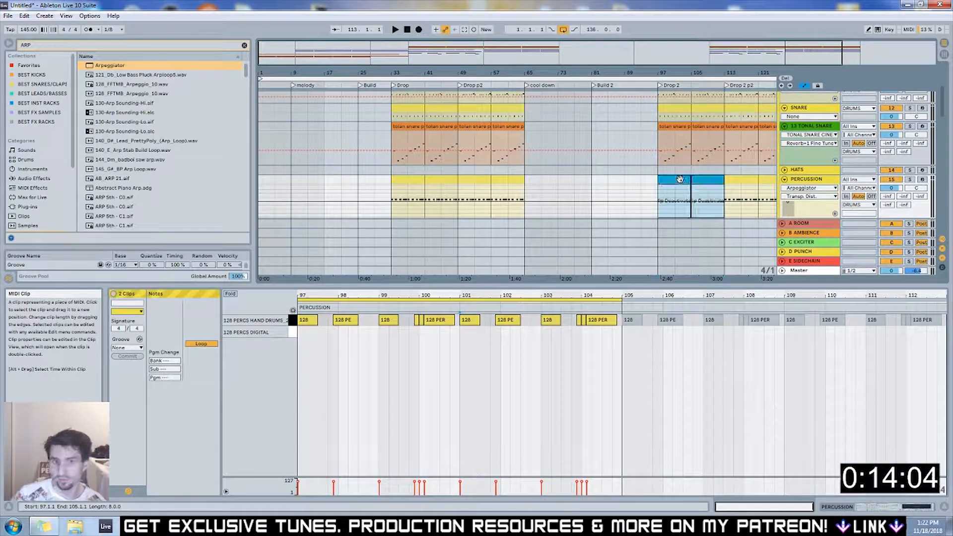
left_click(615, 196)
Enlarge the arrangement area and unfold the HATS track
left_click_drag(584, 49, 585, 30)
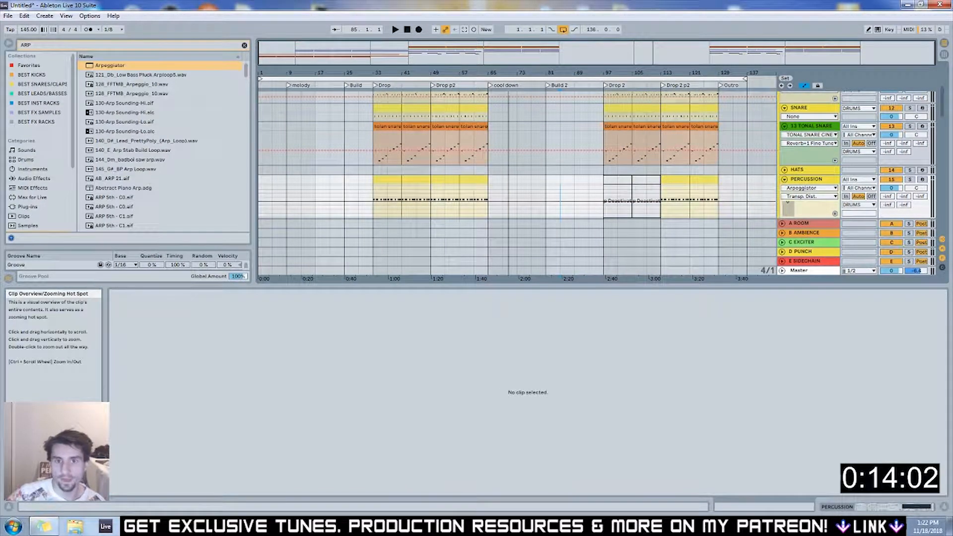
left_click_drag(660, 172, 705, 171)
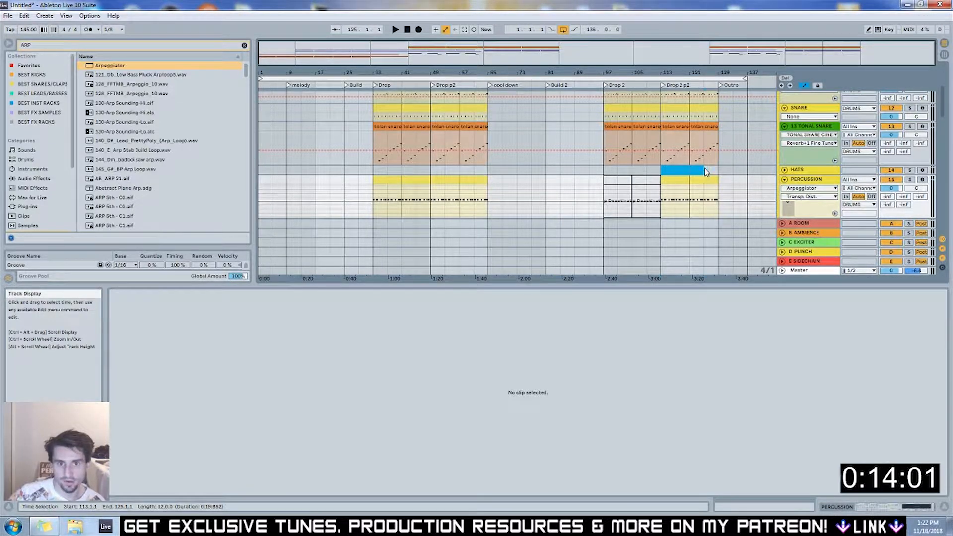
left_click(520, 171)
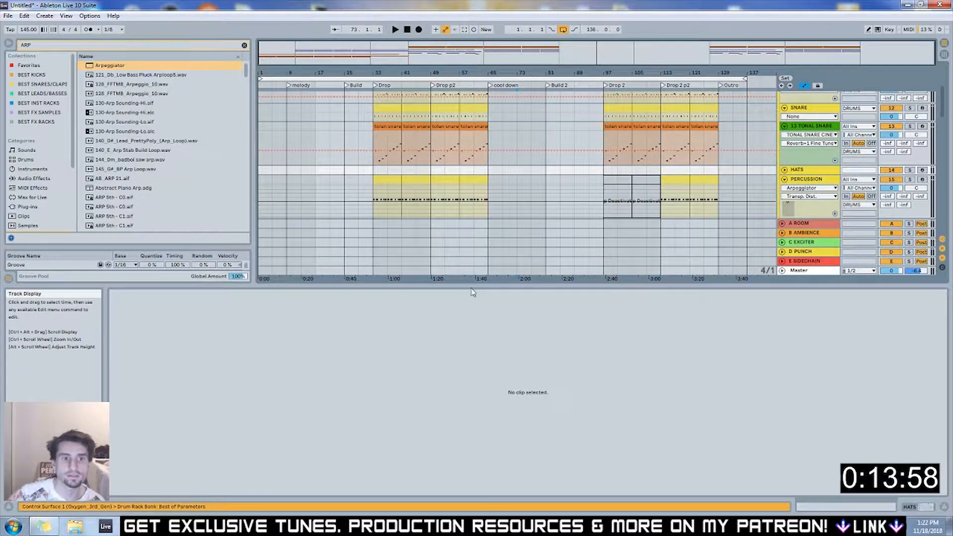
left_click_drag(446, 286, 448, 343)
scroll(514, 184, "up", 4)
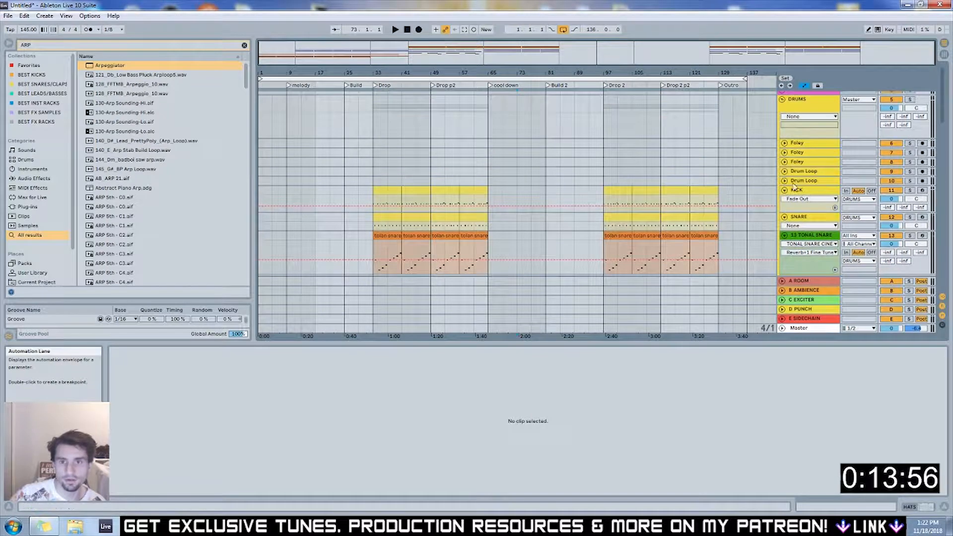
scroll(800, 209, "down", 3)
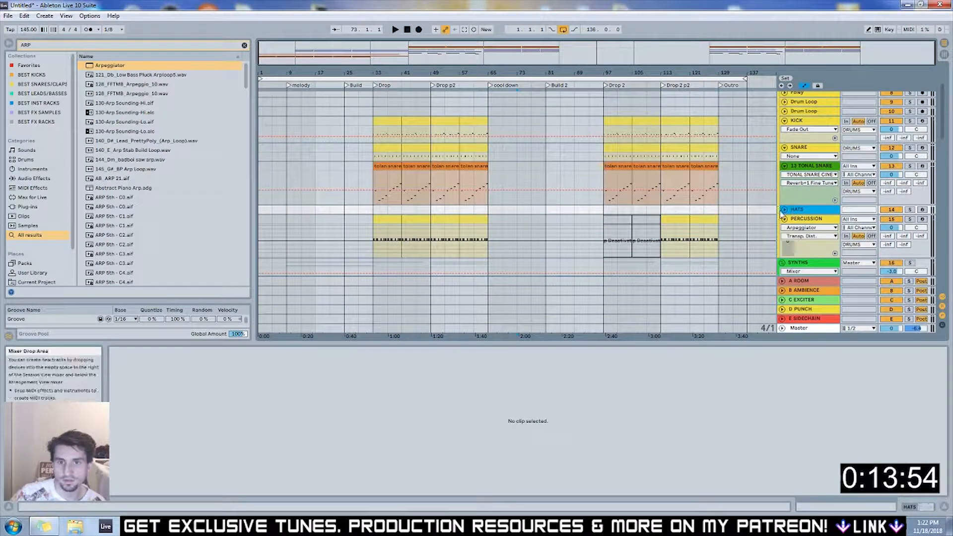
left_click(784, 209)
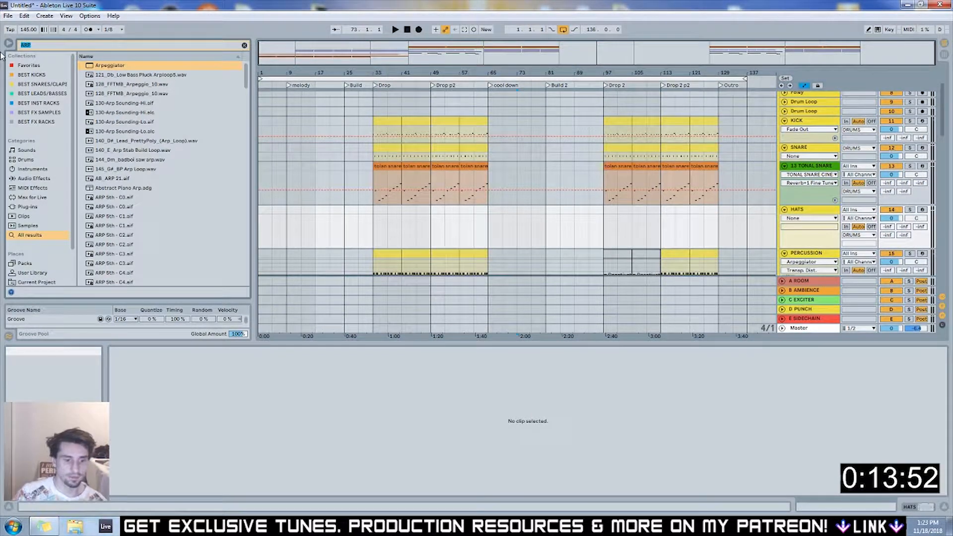
Search the browser for "OPEN", audition open hi-hats and load ESWCDA HH Open 08.wav into a Drum Rack on the HATS track
key("BackSpace")
type("OPEN")
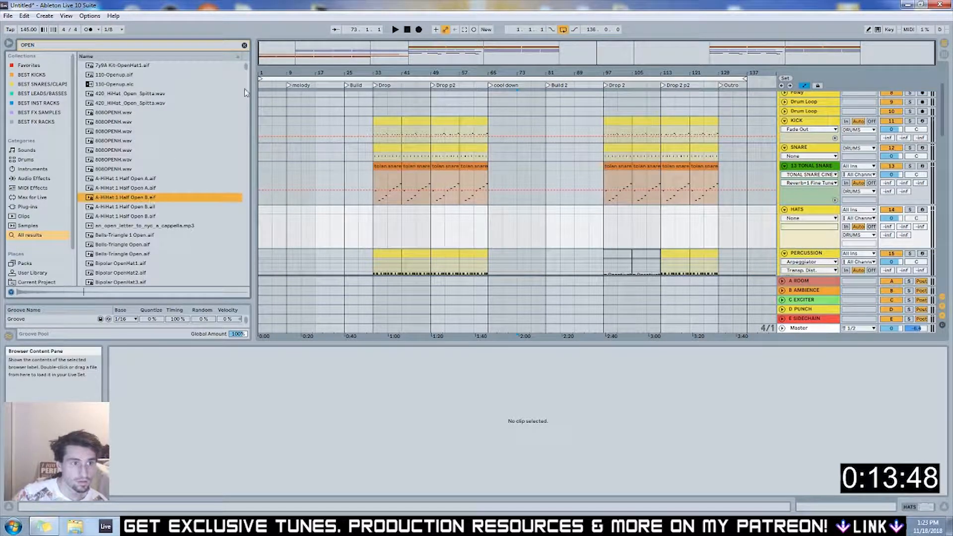
scroll(201, 170, "down", 10)
left_click(170, 106)
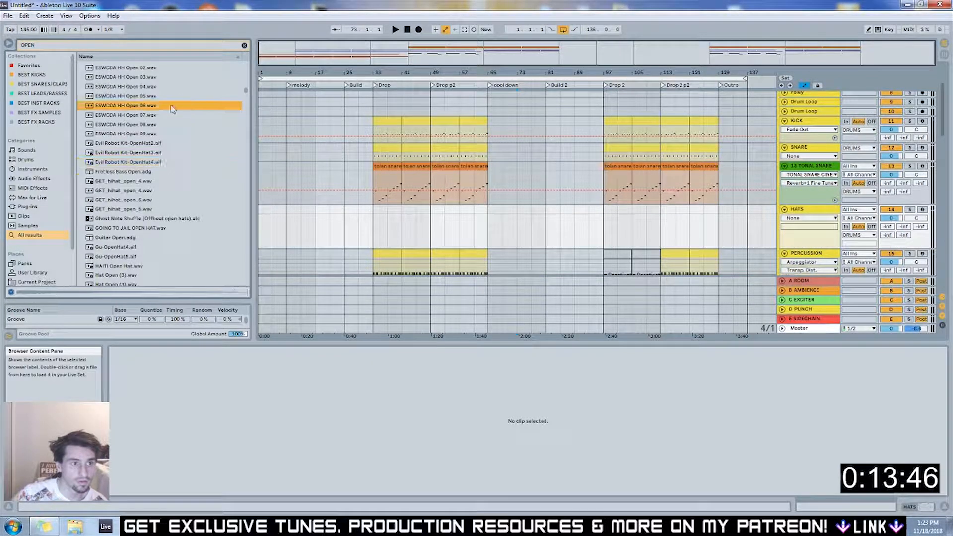
left_click(131, 124)
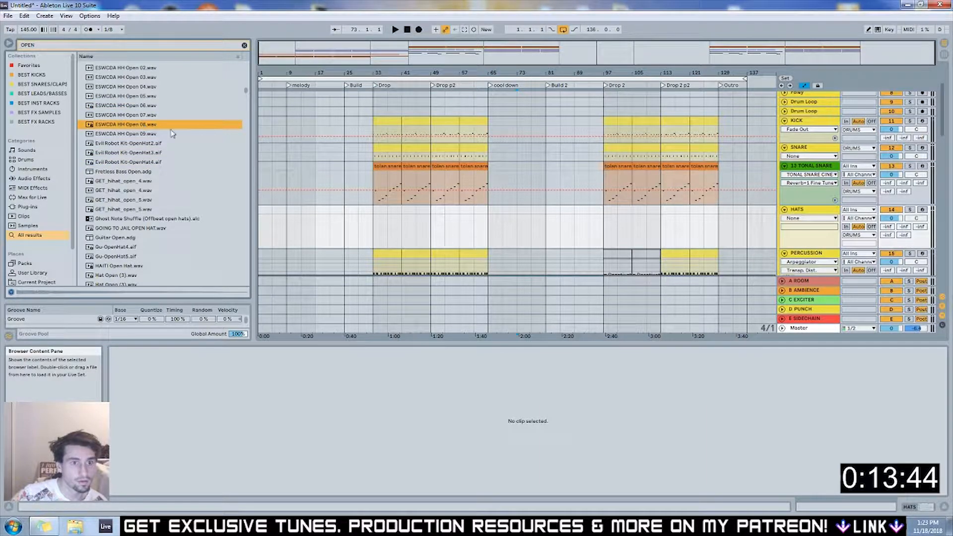
left_click(790, 210)
left_click_drag(119, 128, 947, 414)
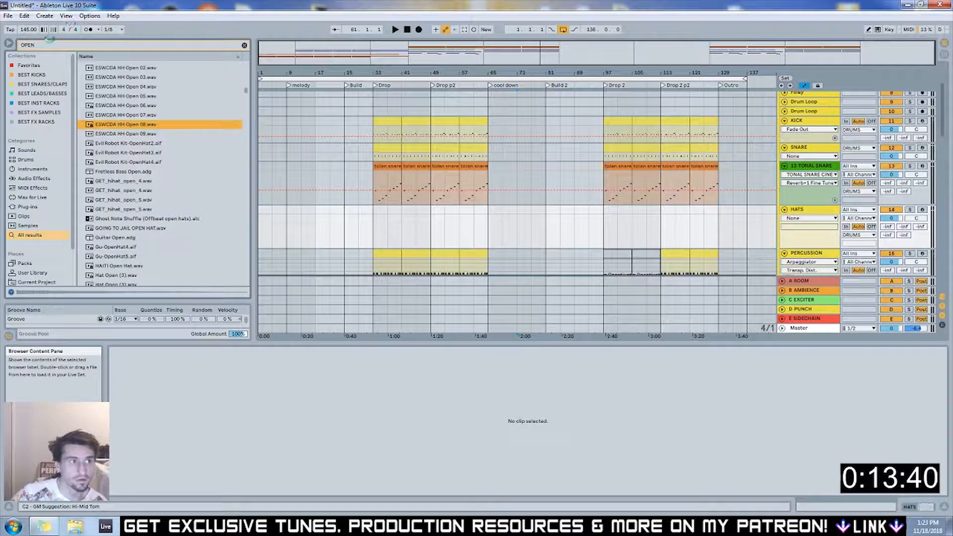
Search the browser for "CLOSED" and audition several closed hi-hat samples
left_click(53, 46)
type("CLOSED")
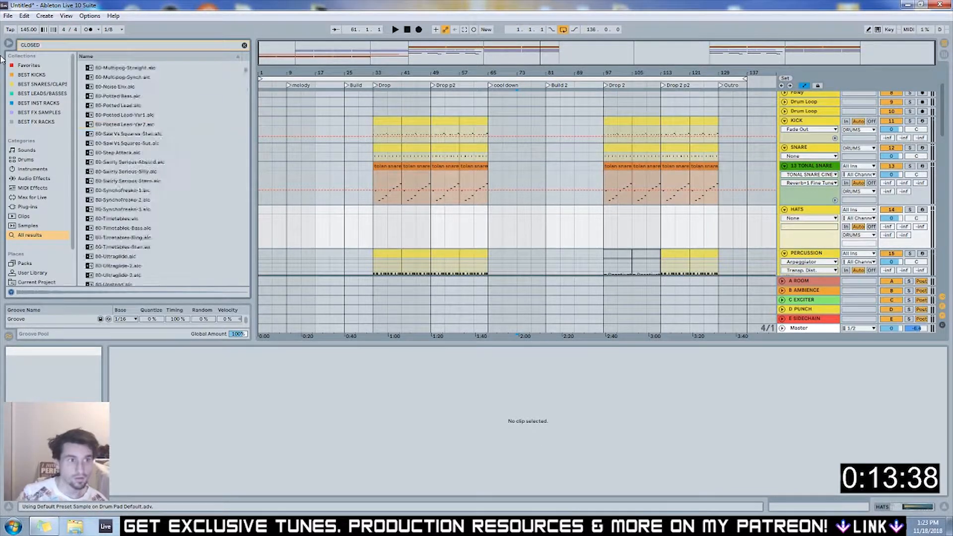
left_click(128, 107)
left_click(144, 124)
scroll(149, 132, "down", 4)
left_click(141, 106)
scroll(134, 149, "down", 2)
left_click(129, 136)
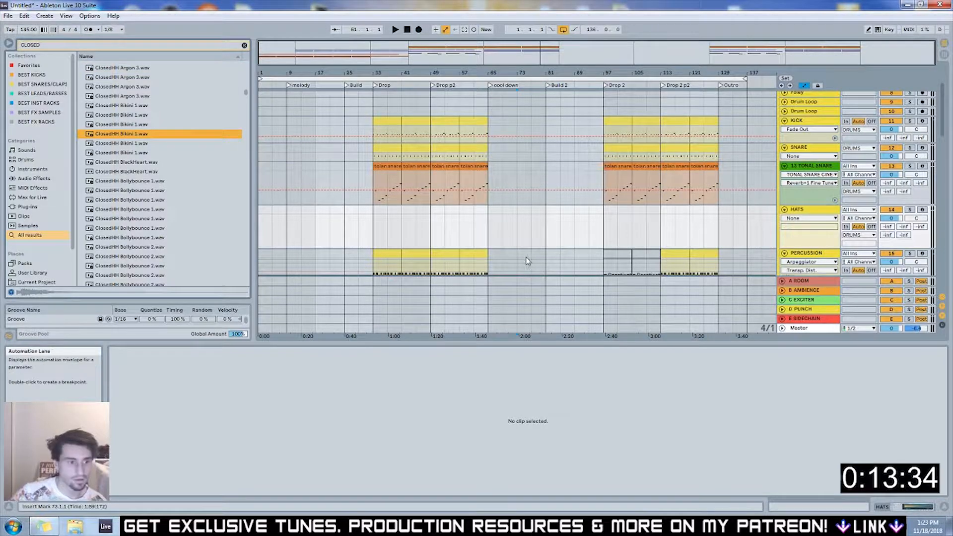
Audition the ClosedHH Bollybounce samples and load a ClosedHH Bollybounce 2.wav onto the C#2 pad of the HATS Drum Rack
key("Tab")
key("shift+Tab")
left_click(151, 246)
scroll(152, 242, "down", 4)
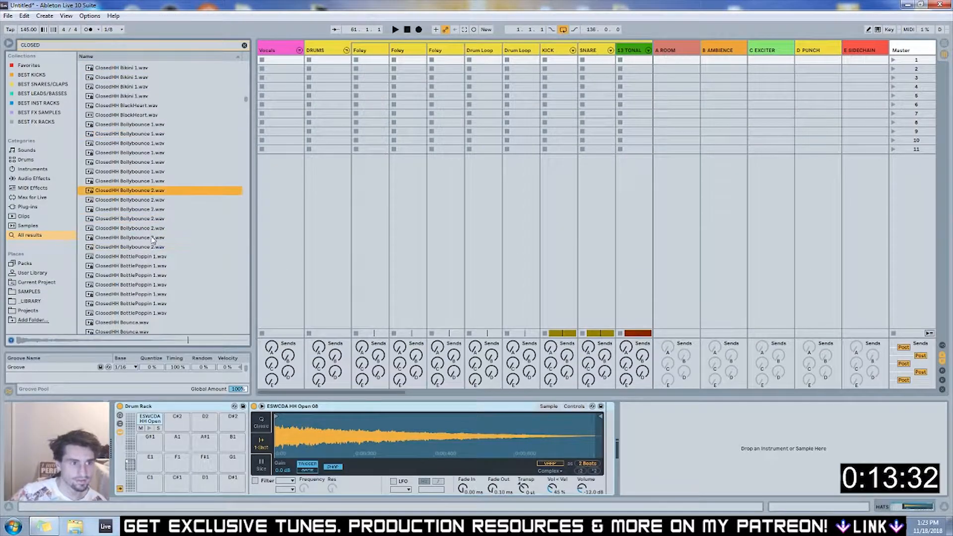
left_click(148, 152)
left_click(141, 127)
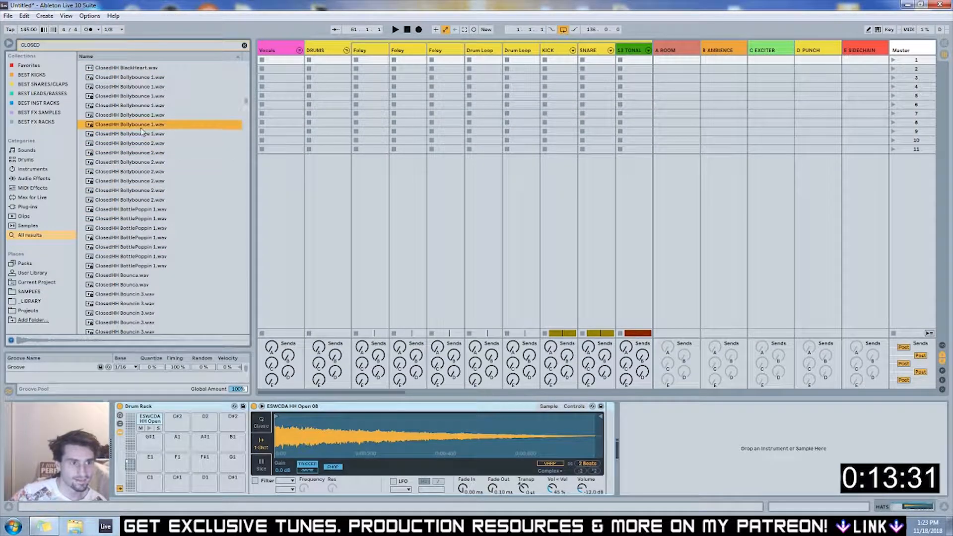
left_click(145, 155)
left_click(141, 154, "shift")
left_click(147, 182)
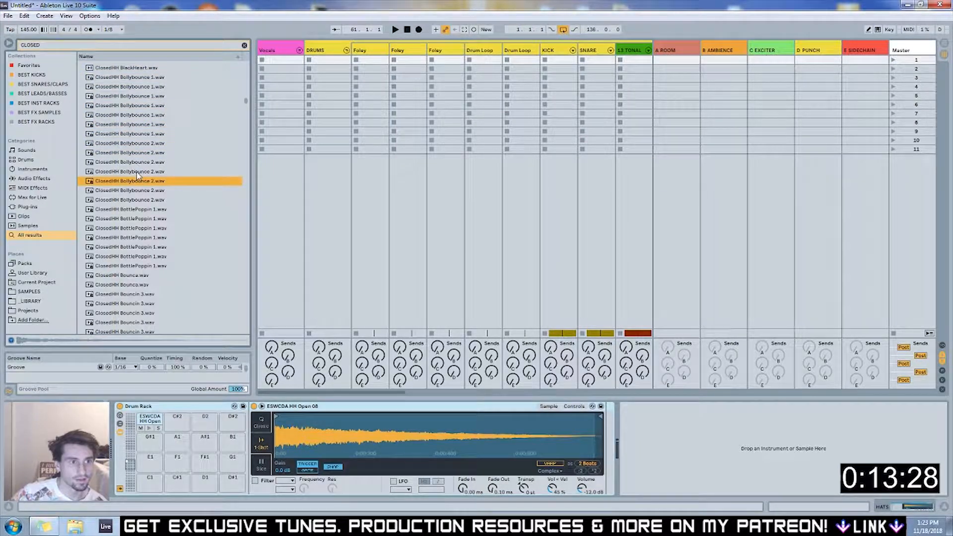
left_click(134, 212)
left_click(124, 175)
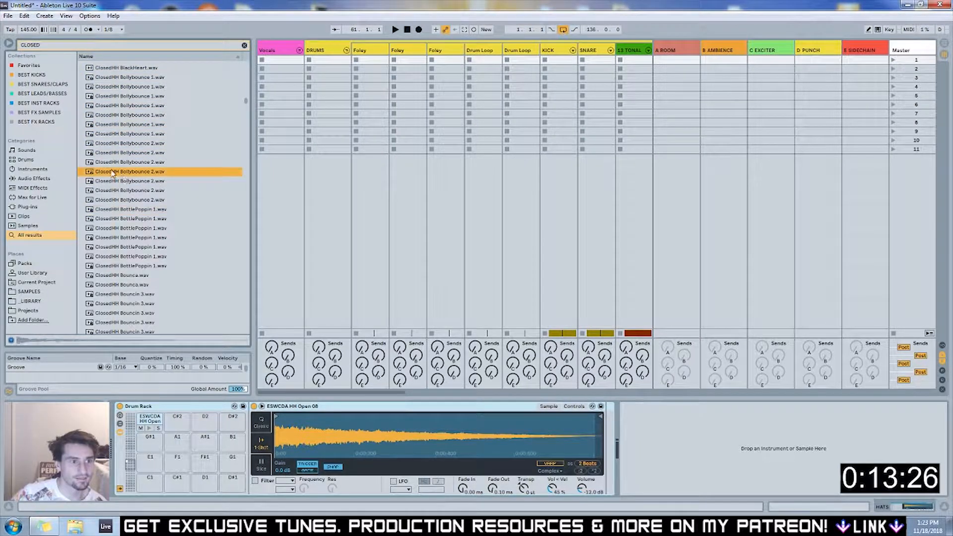
left_click_drag(190, 184, 178, 421)
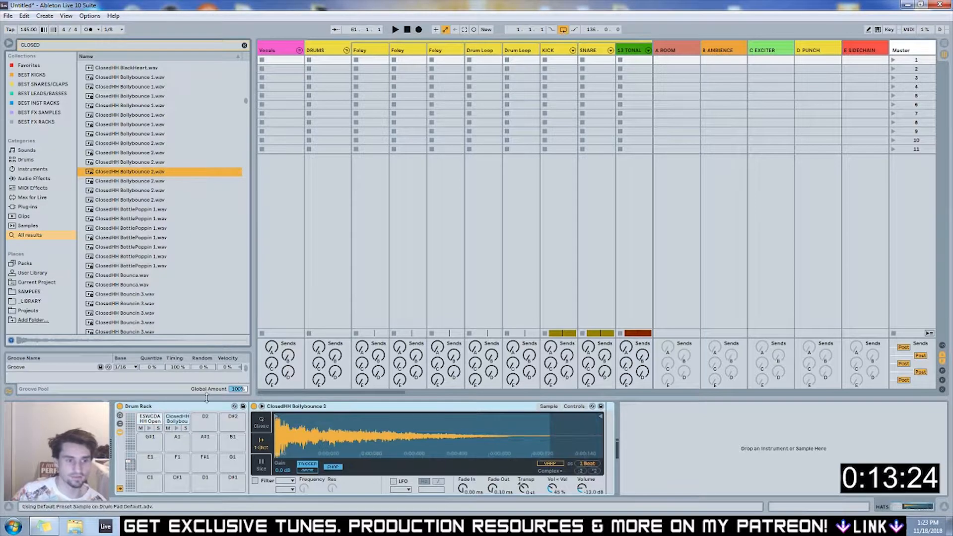
Return to the Arrangement and zoom in on the Drop section starting at bar 33
left_click(409, 189)
key("Tab")
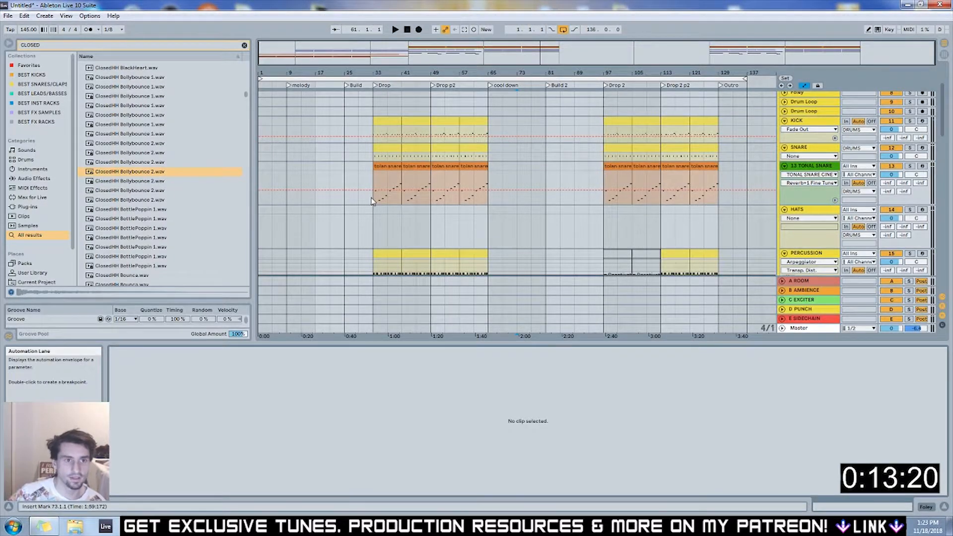
left_click(374, 201)
scroll(382, 210, "down", 5)
left_click(370, 156)
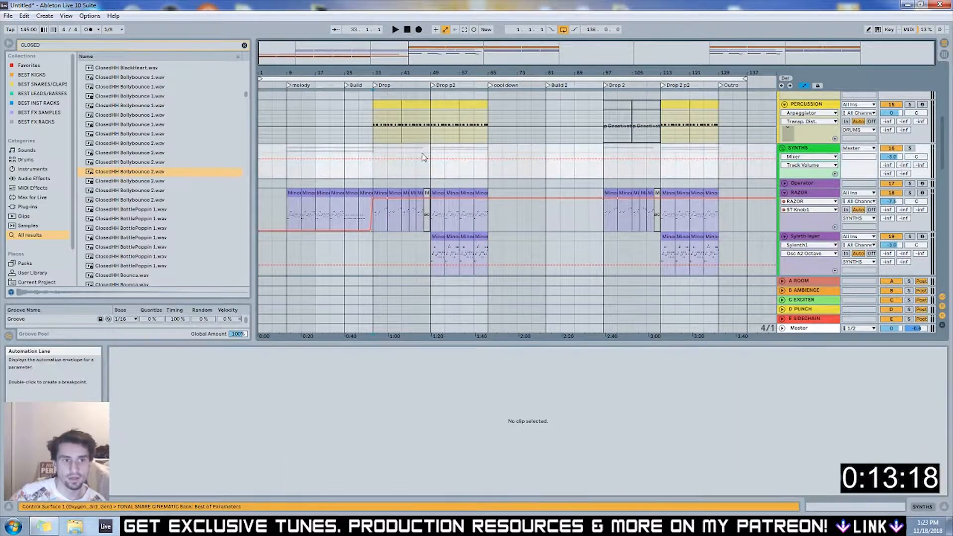
scroll(424, 153, "up", 1)
key("plus")
key("plus")
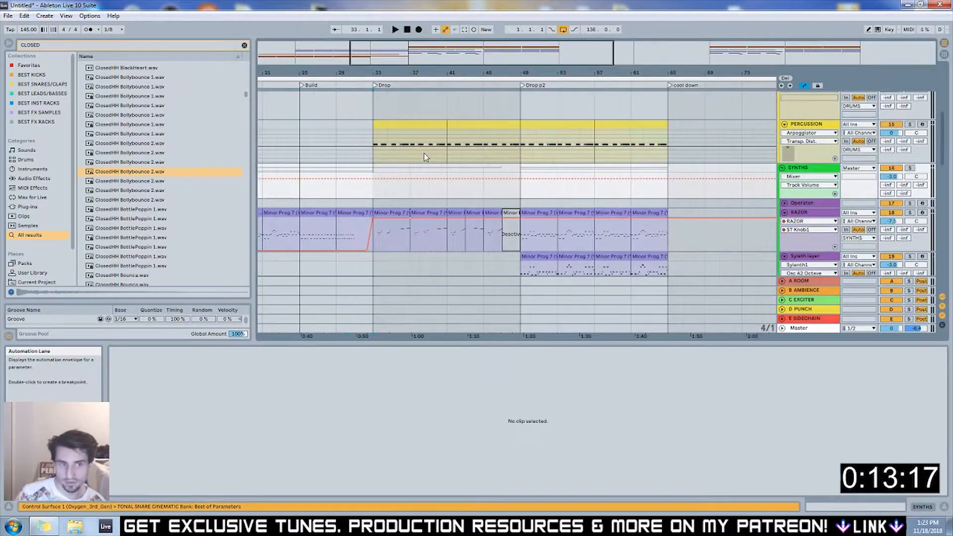
left_click(7, 16)
left_click(55, 140)
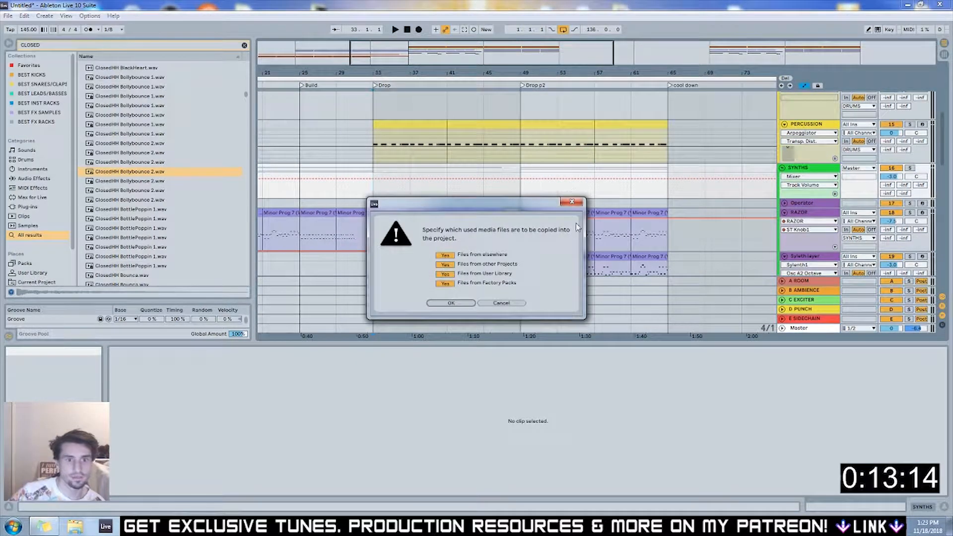
left_click(577, 204)
Create an empty four-bar MIDI clip on the HATS track from bar 33 to bar 37
left_click_drag(377, 196, 665, 200)
left_click(695, 198)
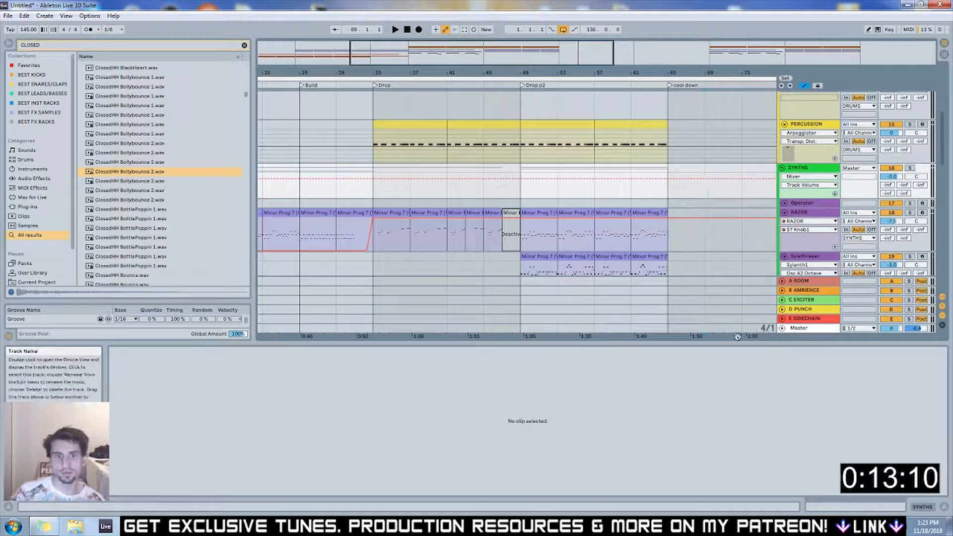
left_click_drag(737, 343, 732, 409)
left_click(373, 270)
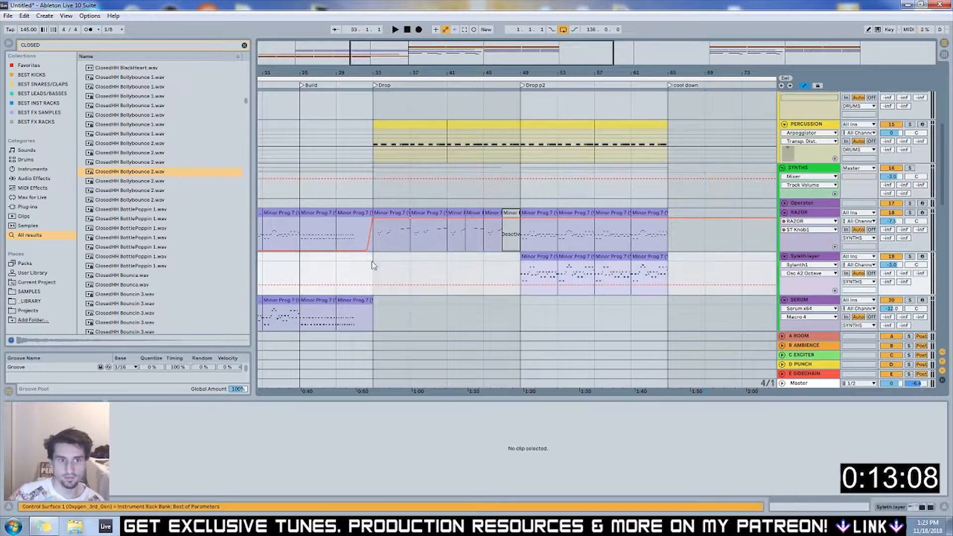
scroll(401, 180, "up", 5)
left_click(380, 209)
key("space")
scroll(387, 201, "up", 2)
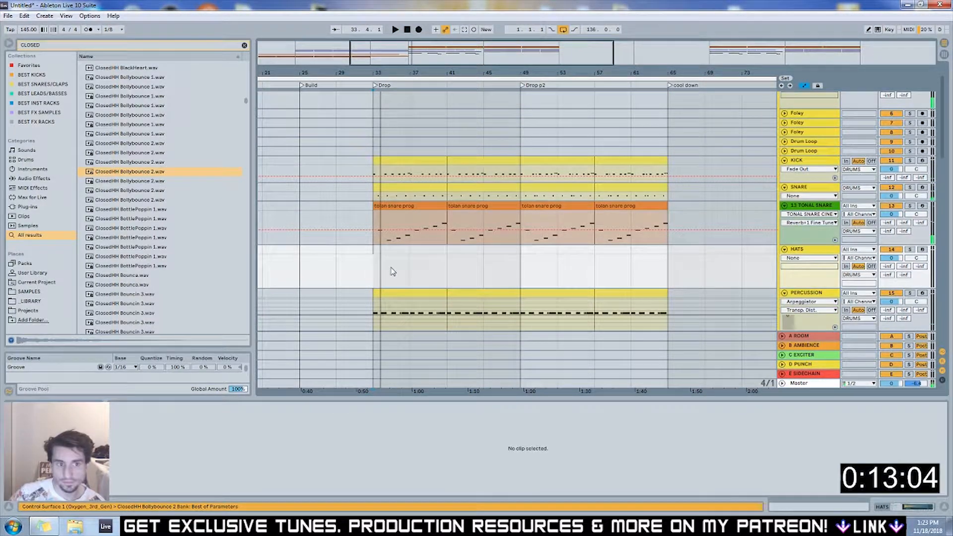
left_click_drag(391, 271, 427, 270)
key("ctrl+shift+m")
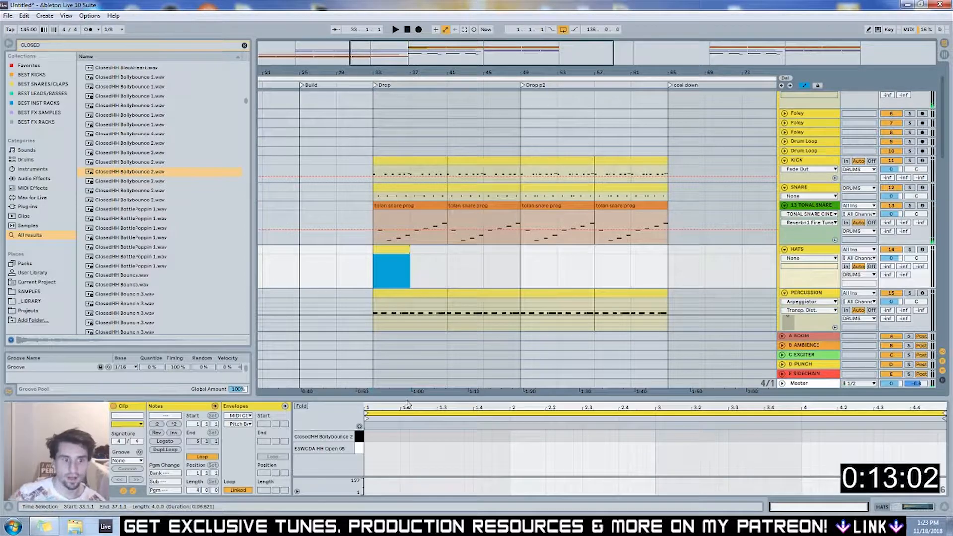
Enlarge the note editor and place ESWCDA HH Open 08 notes at 1.2.1 and 1.4.1, checking them against playback
left_click_drag(403, 397, 403, 329)
left_click(389, 380)
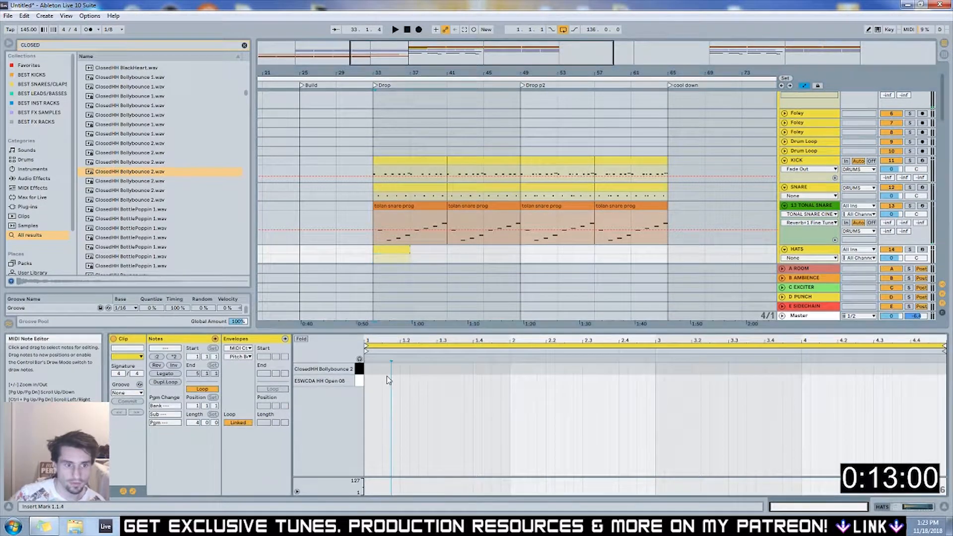
double_click(390, 381)
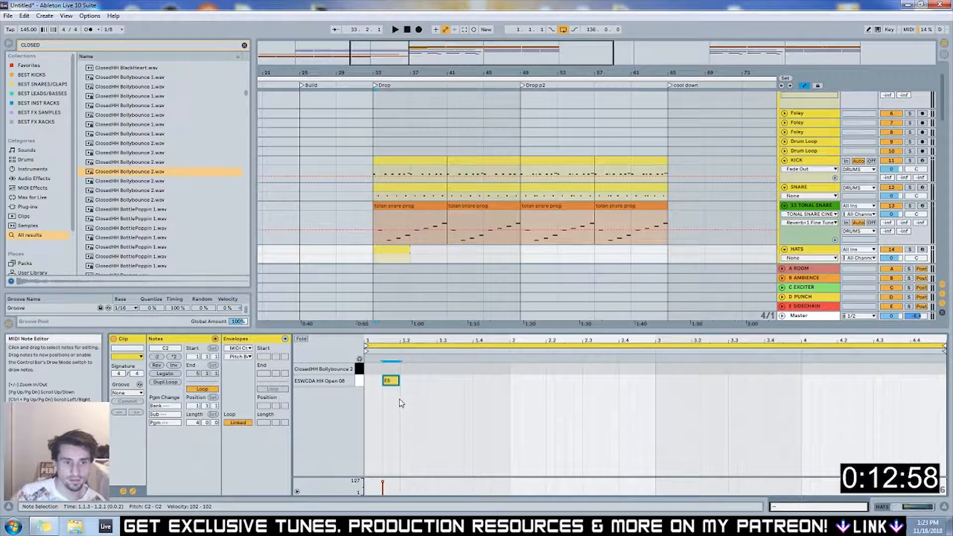
double_click(427, 380)
key("space")
left_click_drag(393, 380, 484, 383)
key("space")
key("space")
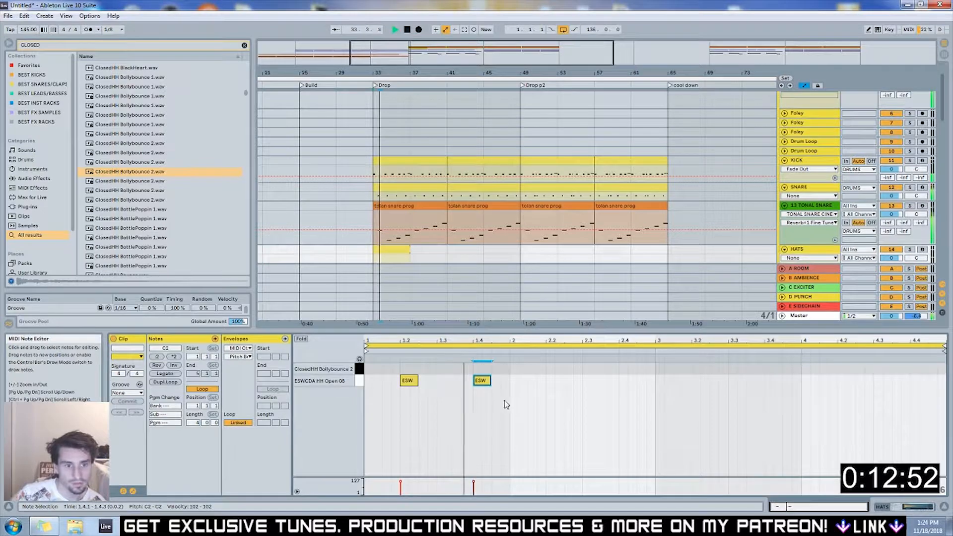
Duplicate the two open-hat notes through bar 4 and align the copies to beats 2 and 4 of each bar
key("ctrl+a")
key("ctrl+d")
key("ctrl+d")
left_click_drag(528, 387, 808, 399)
key("Left")
key("Left")
key("Left")
key("Right")
left_click_drag(673, 405, 838, 382)
key("Left")
key("Left")
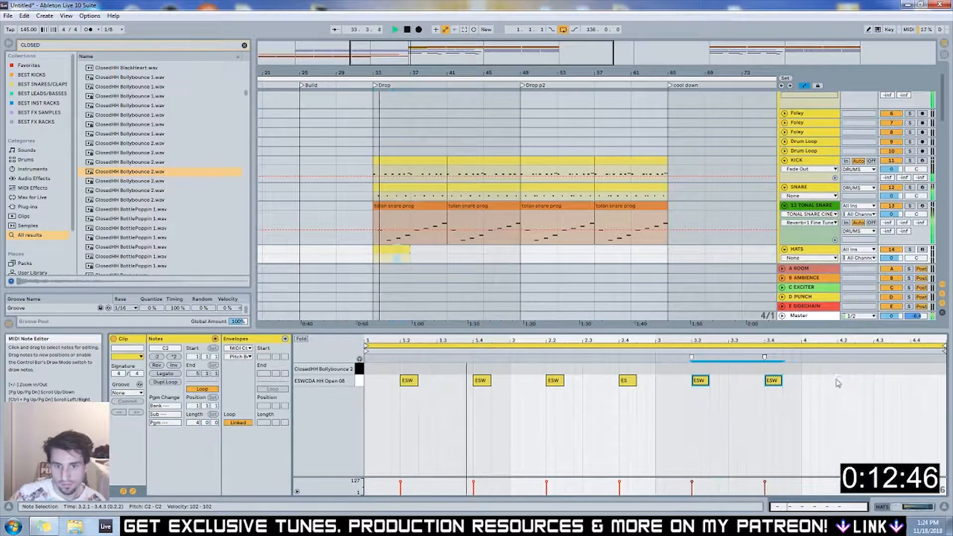
key("ctrl+d")
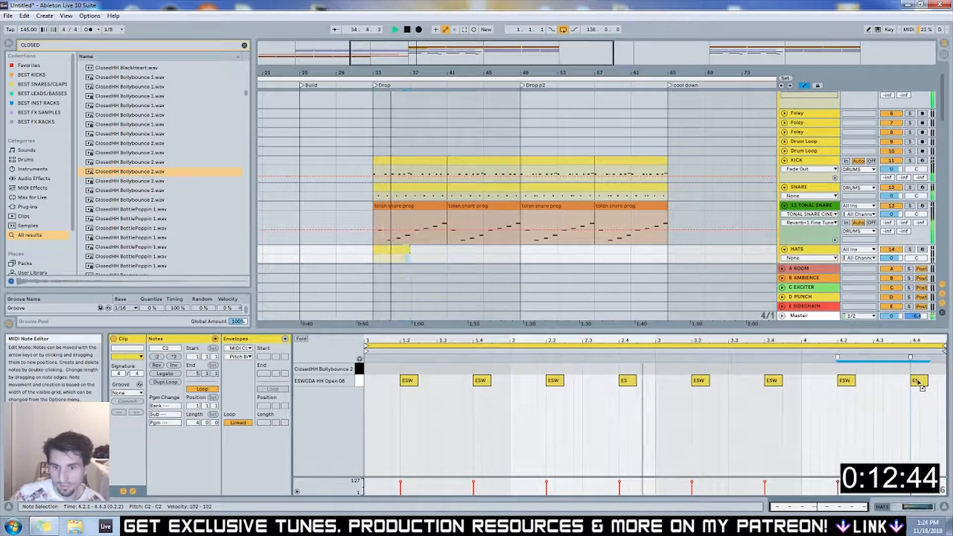
left_click(838, 422)
key("space")
Place ClosedHH Bollybounce 2 notes at 1.1.3, 1.2.3 and 1.4.3 in the hats clip, checking them against playback
double_click(394, 368)
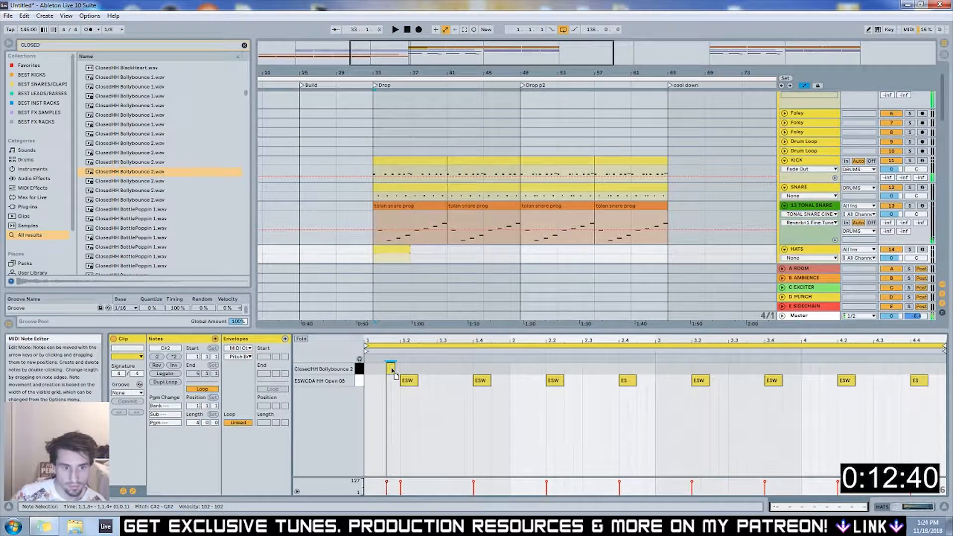
double_click(422, 368)
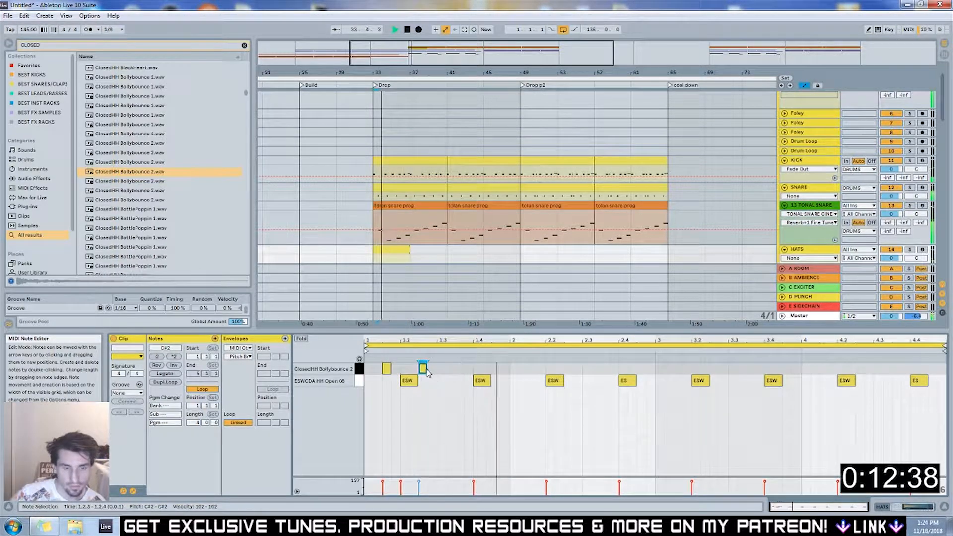
double_click(468, 368)
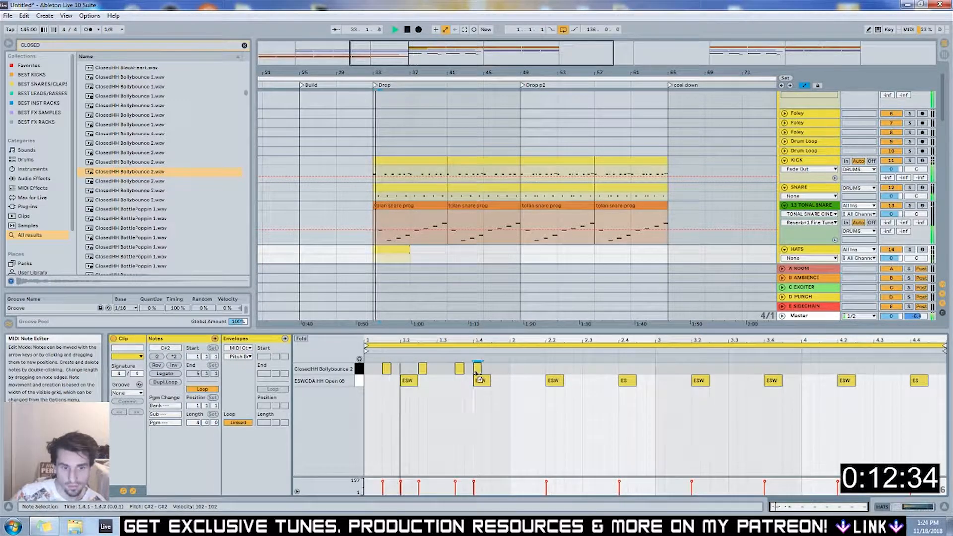
double_click(496, 368)
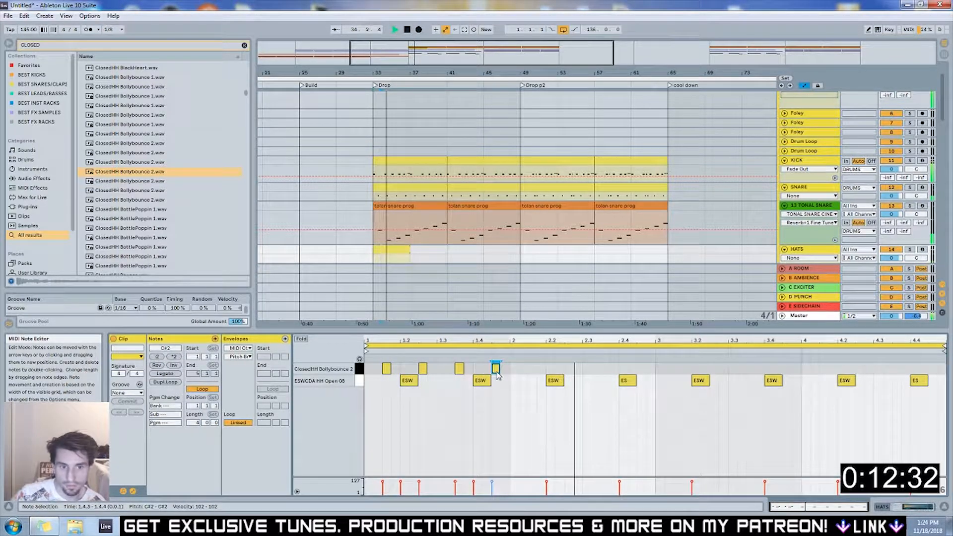
double_click(495, 369)
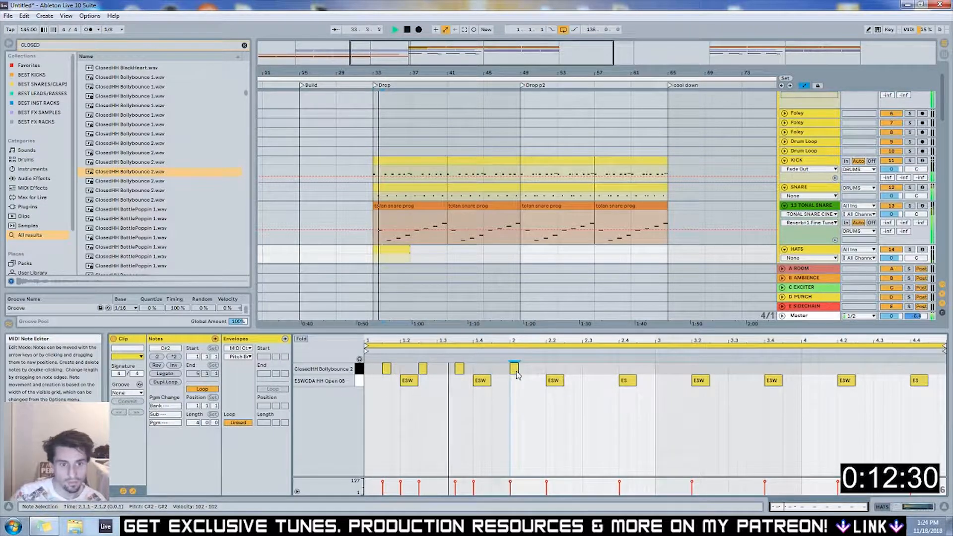
left_click(460, 369)
key("space")
left_click_drag(460, 370, 495, 369)
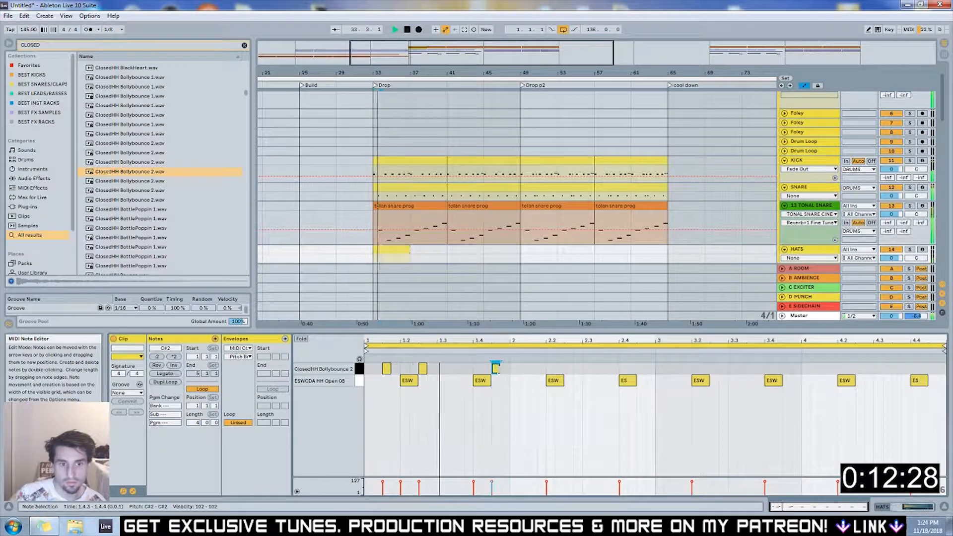
Add closed-hat notes at 2.1.2 and 2.2.3, discarding the trial note in the second half of bar 2
double_click(524, 368)
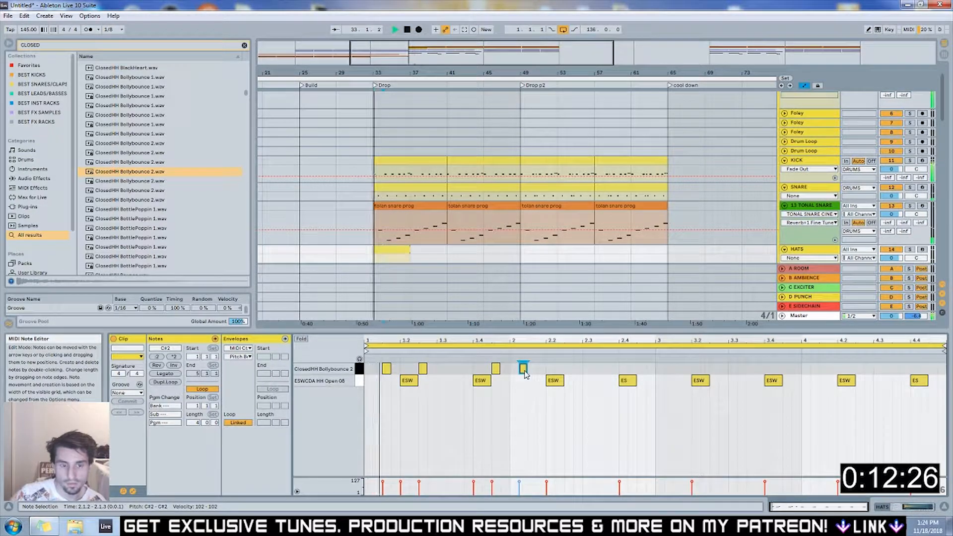
double_click(569, 368)
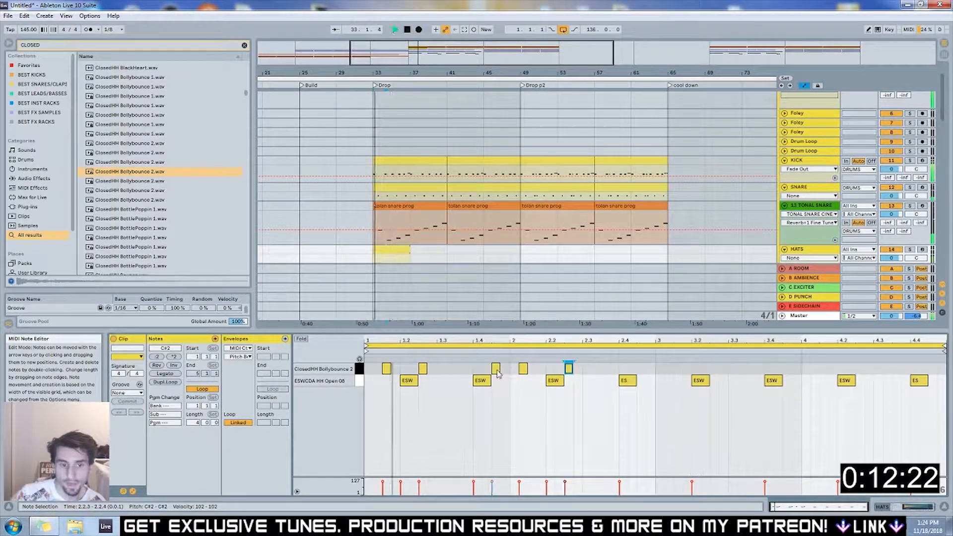
double_click(605, 369)
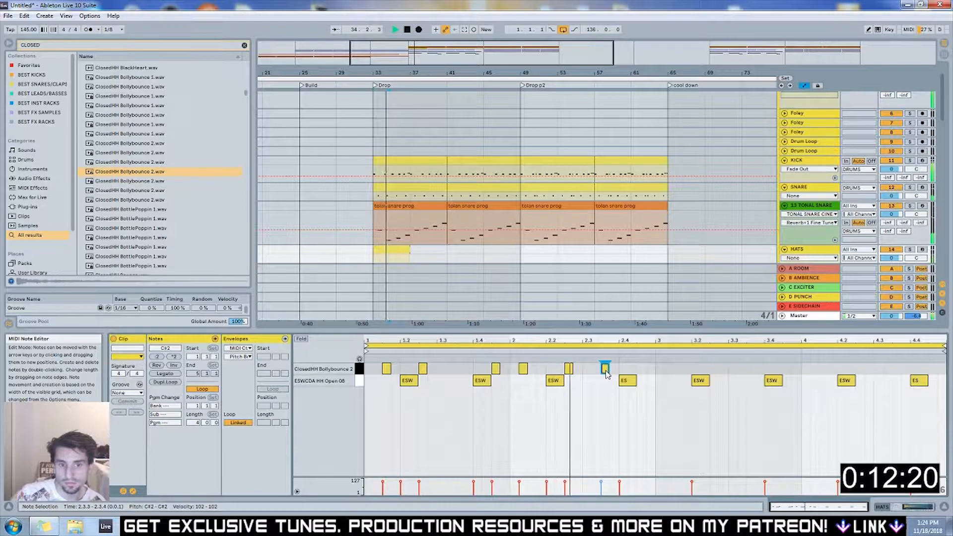
key("space")
left_click_drag(606, 373, 642, 378)
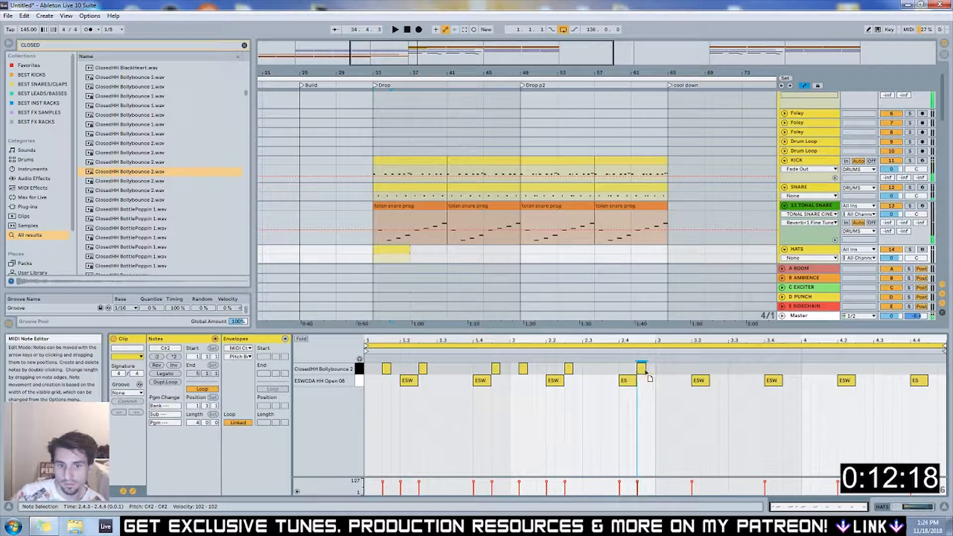
key("Delete")
Replace the notes in bars 3 and 4 with an aligned copy of the hat pattern from bars 1 and 2
left_click_drag(939, 370, 674, 388)
key("Delete")
key("ctrl+a")
key("ctrl+d")
left_click(489, 389)
left_click_drag(671, 359, 943, 397)
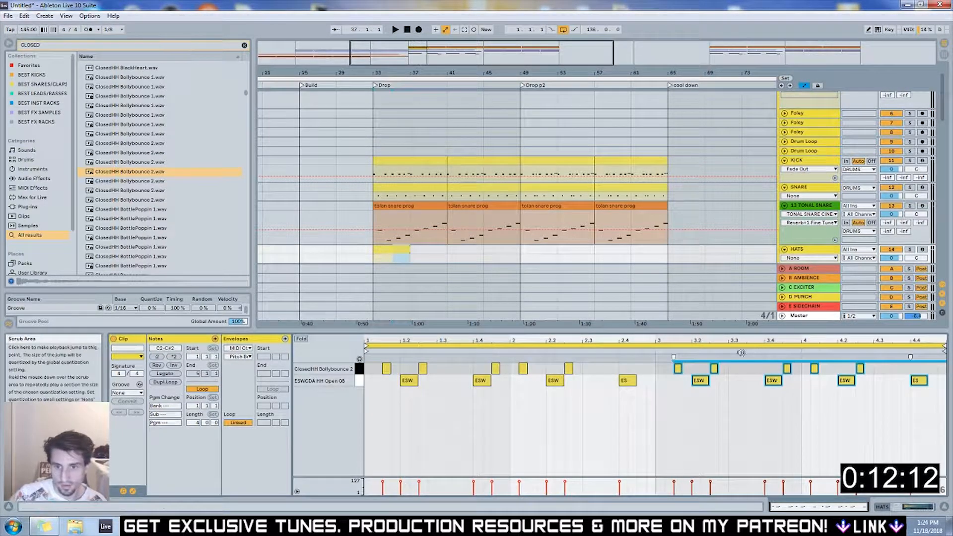
mouse_move(694, 385)
left_mouse_down()
mouse_move(678, 384)
mouse_move(699, 385)
left_mouse_up()
left_click(647, 403)
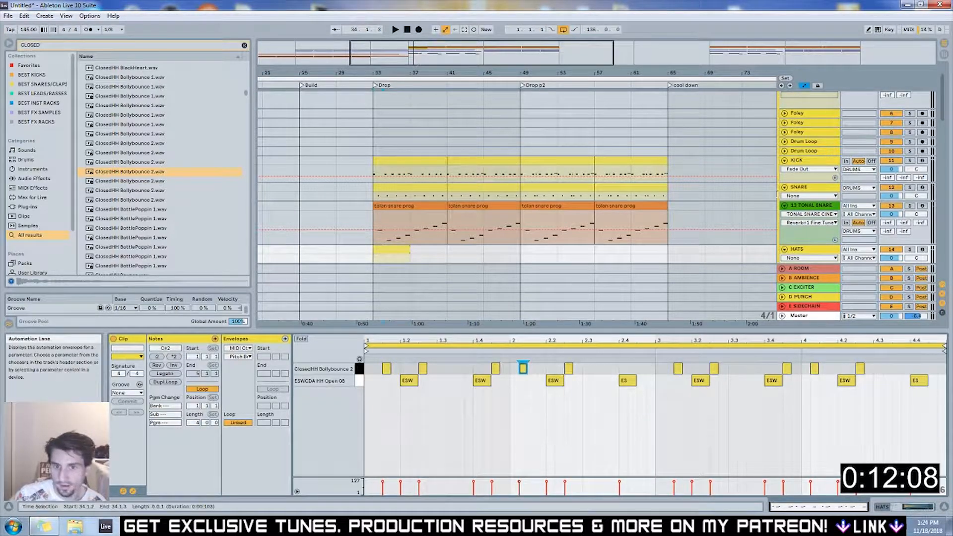
Enlarge the HATS track lane and set its volume to -6.0 dB while auditioning from bar 33
left_click_drag(828, 263, 828, 288)
scroll(839, 223, "down", 3)
left_click_drag(892, 189, 891, 192)
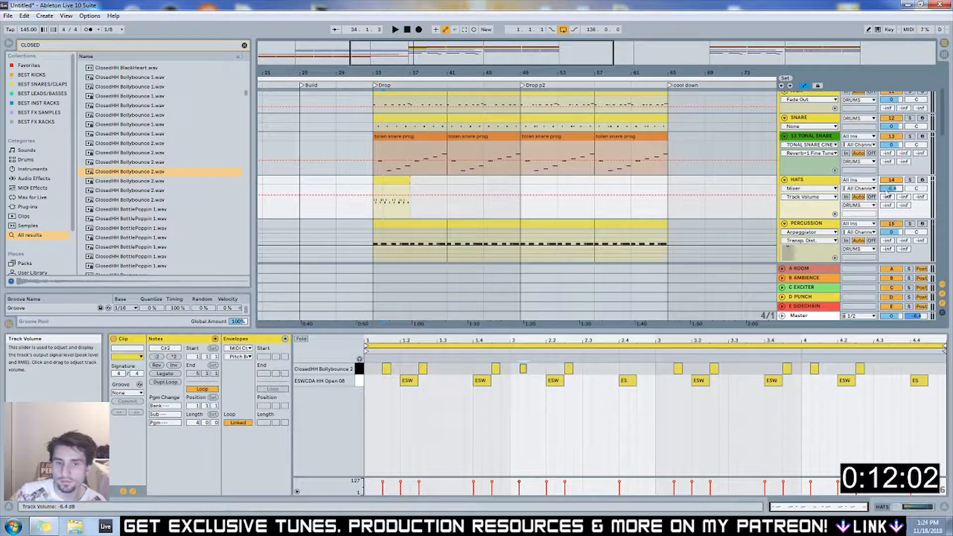
left_click(395, 208)
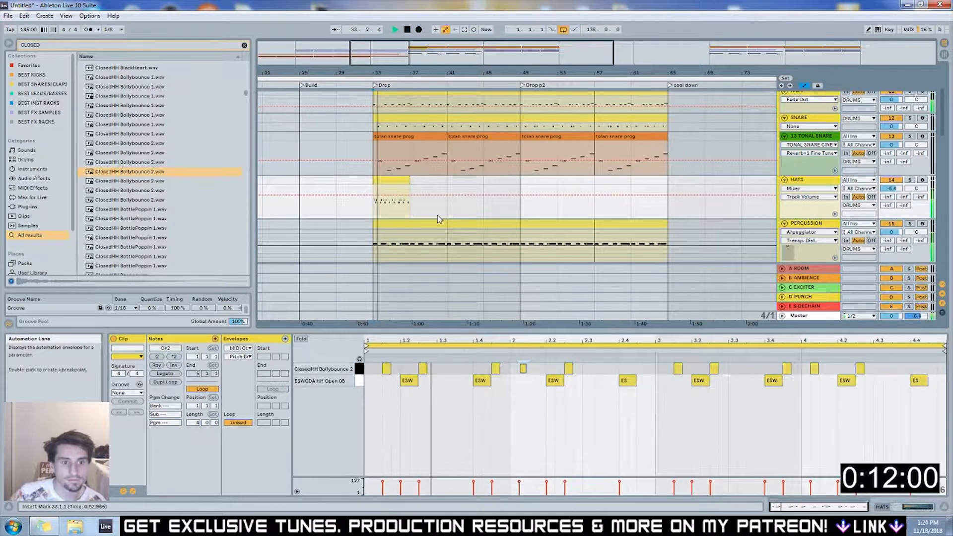
left_click_drag(892, 189, 891, 186)
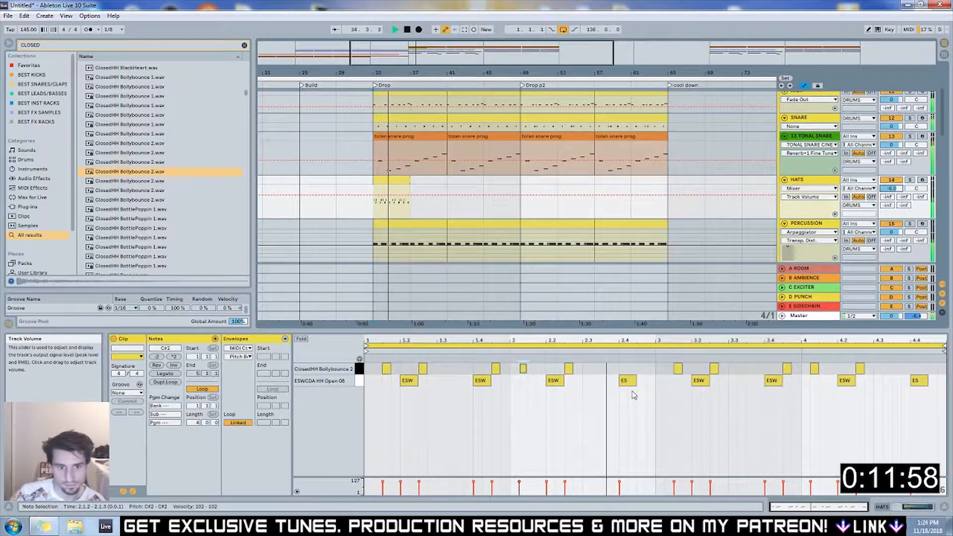
Shift the closed-hat note at 2.1.2 to 2.1.3 and the one at 3.2.3 to 3.2.4
left_click(574, 394)
left_click(531, 368)
key("space")
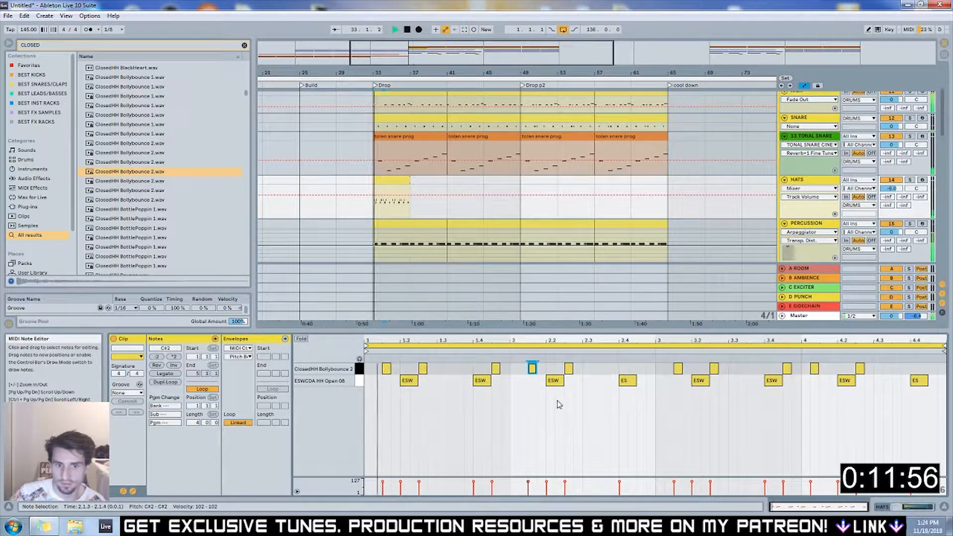
double_click(723, 369)
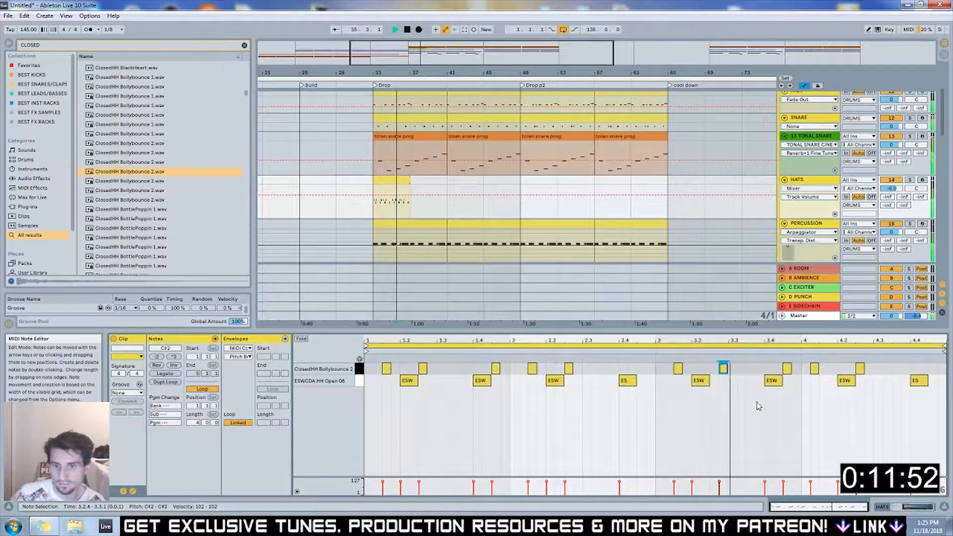
left_click(778, 397)
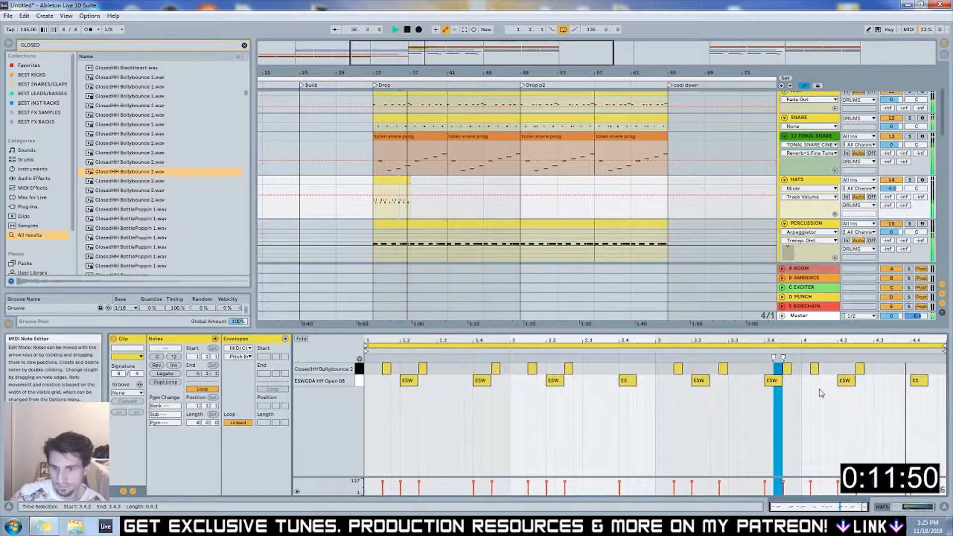
left_click(808, 424)
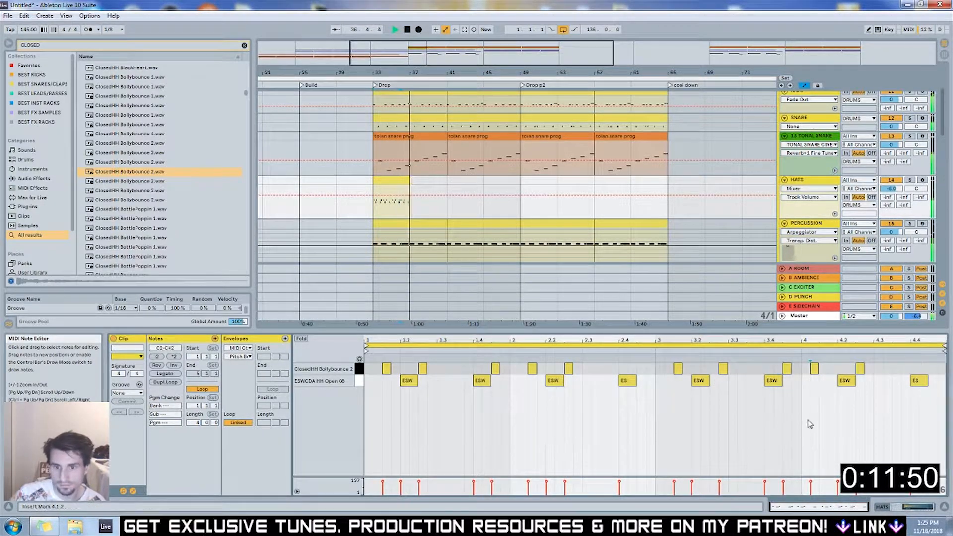
Duplicate the four-bar HATS clip twice so the pattern runs to bar 45
left_click(403, 187)
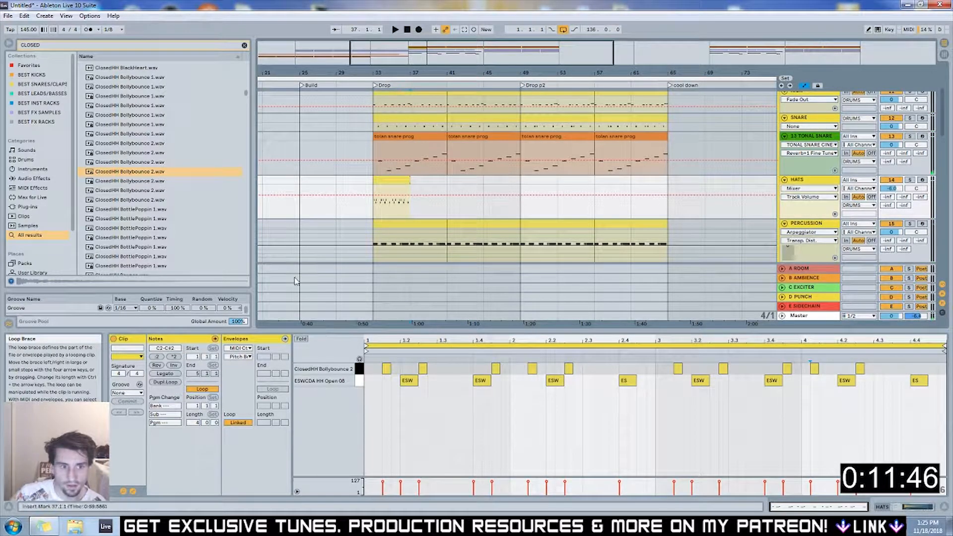
key("plus")
key("plus")
key("plus")
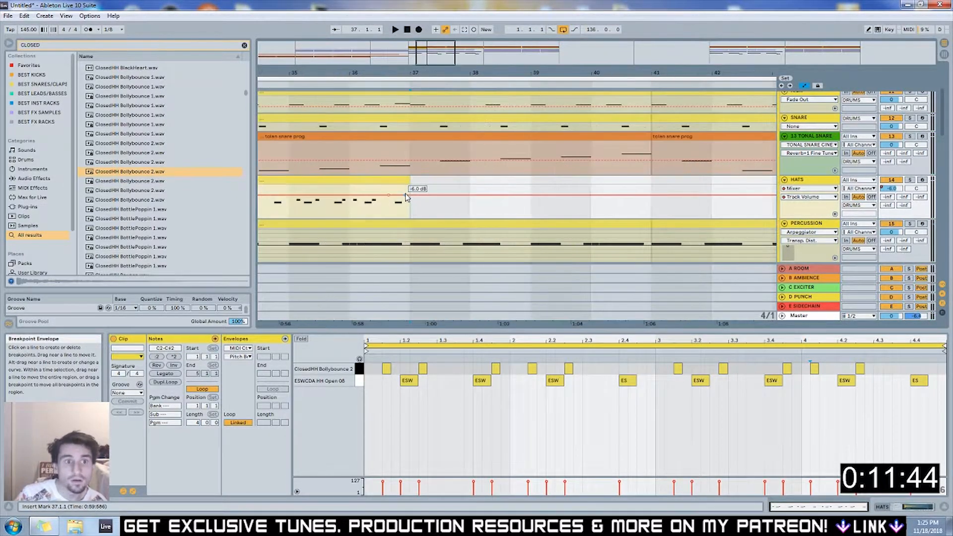
left_click(397, 180)
key("ctrl+d")
key("ctrl+d")
key("minus")
key("minus")
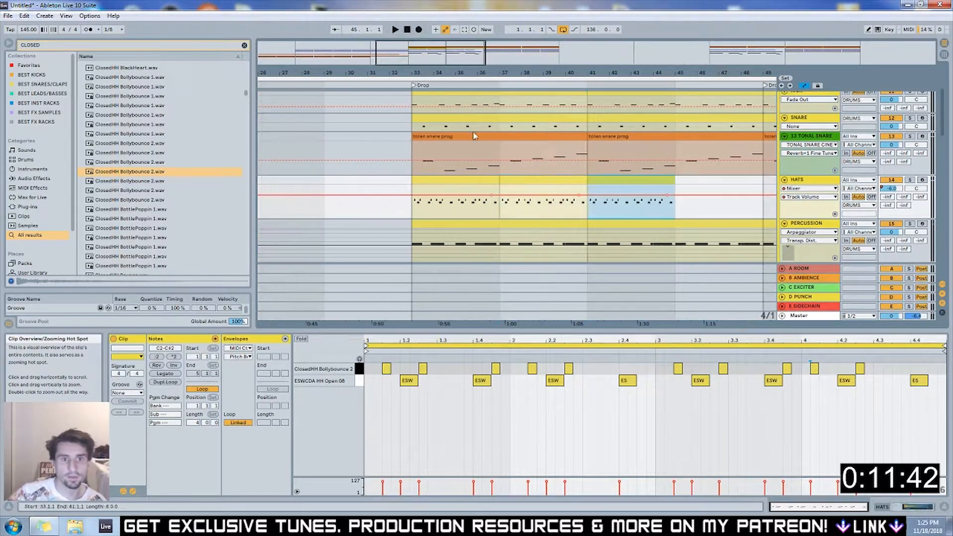
In the HATS clip at bar 37, fill beat 1 of clip bars 1 and 2 with closed hats on every sixteenth
left_click(573, 181)
left_click(369, 378)
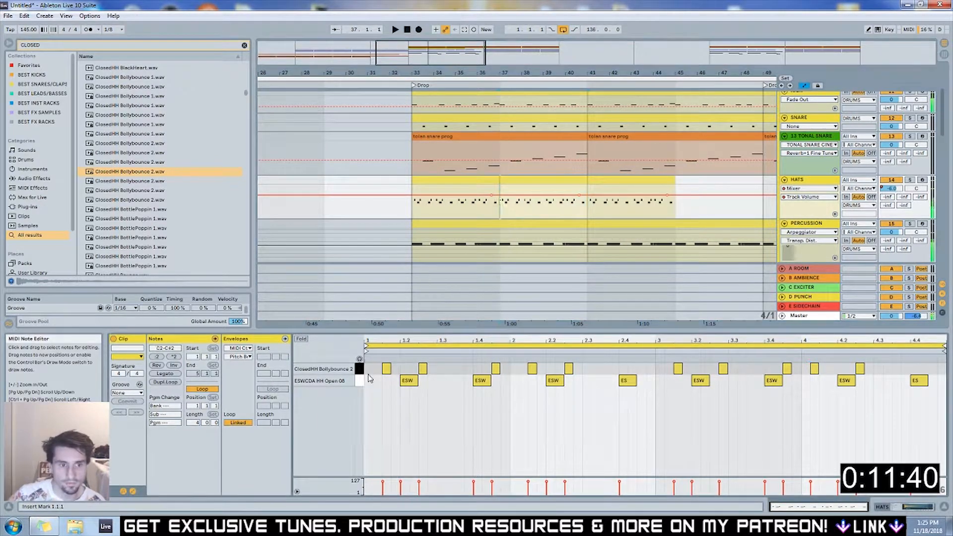
double_click(378, 373)
double_click(396, 369)
key("space")
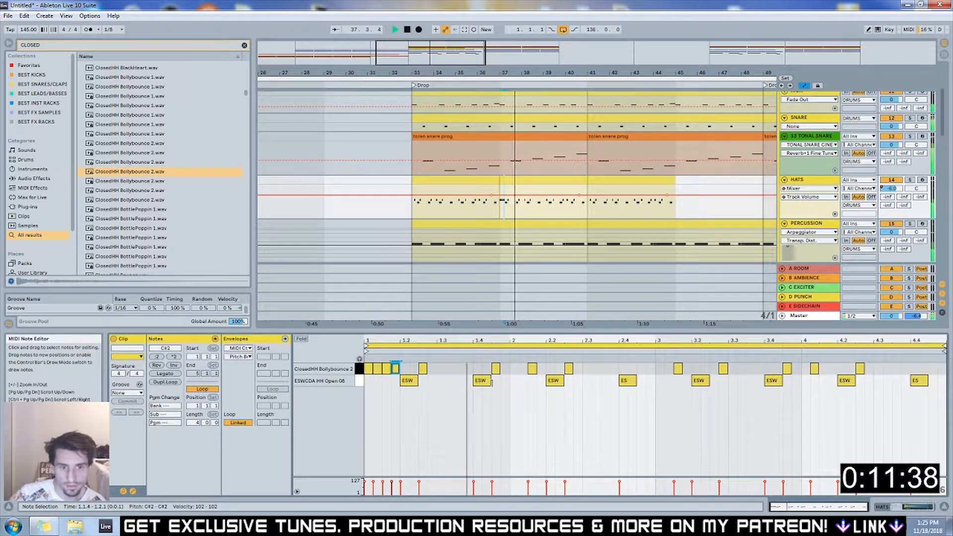
key("space")
left_click(519, 374)
double_click(542, 369)
key("space")
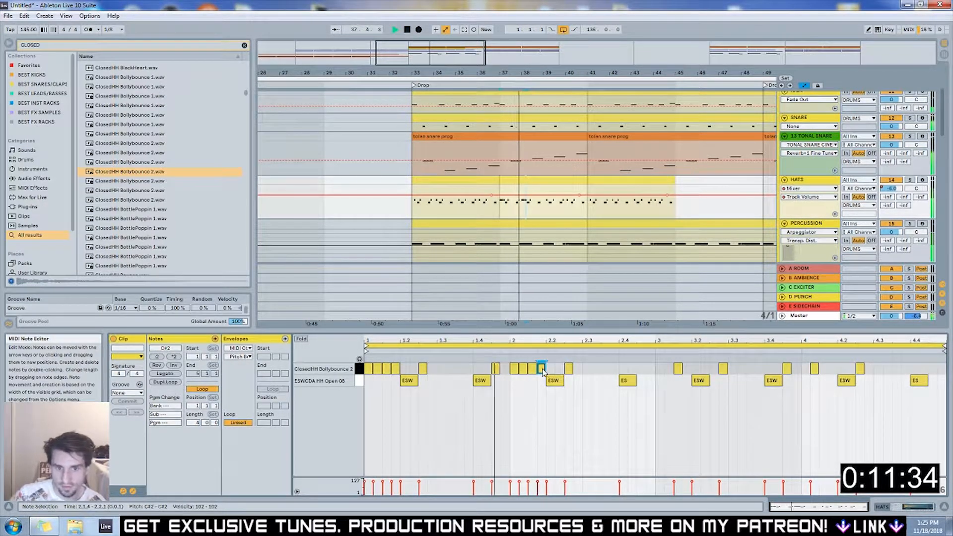
Fill beat 1 of clip bar 3 with closed hats on every sixteenth and add lead-in notes at 2.4.3 and 2.4.4
double_click(659, 368)
double_click(668, 369)
double_click(686, 368)
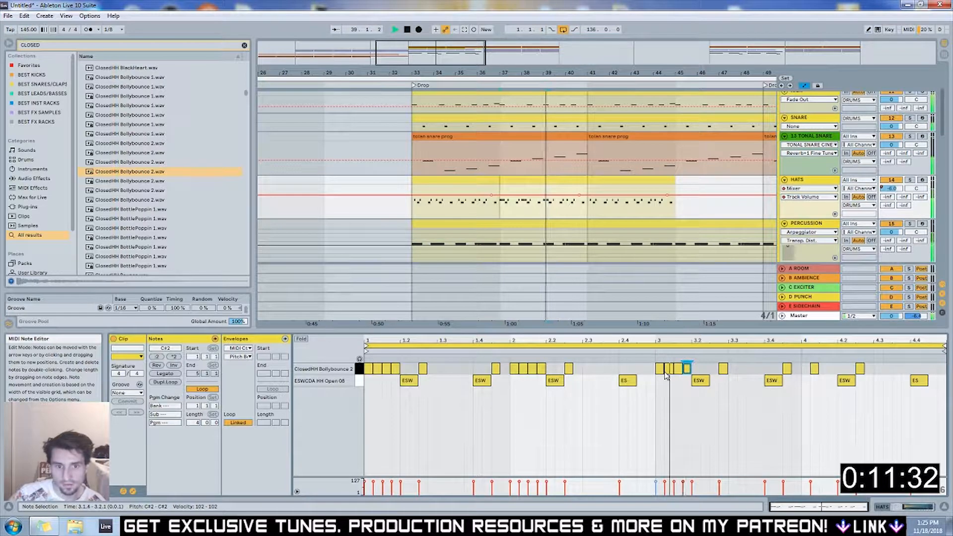
double_click(640, 369)
double_click(650, 368)
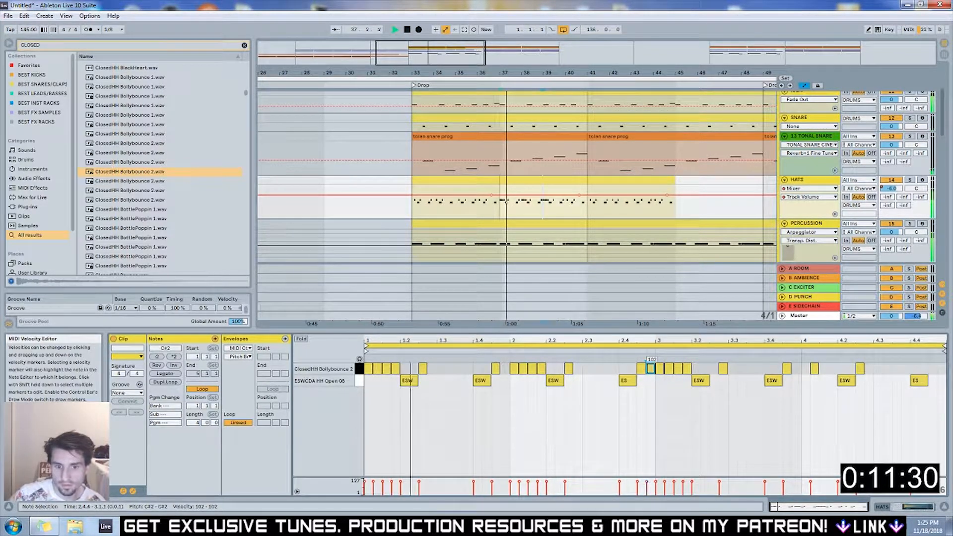
Add closed-hat notes at 4.1.1, 4.1.3 and 4.1.4 to fill beat 1 of clip bar 4, and listen back
left_click(787, 368)
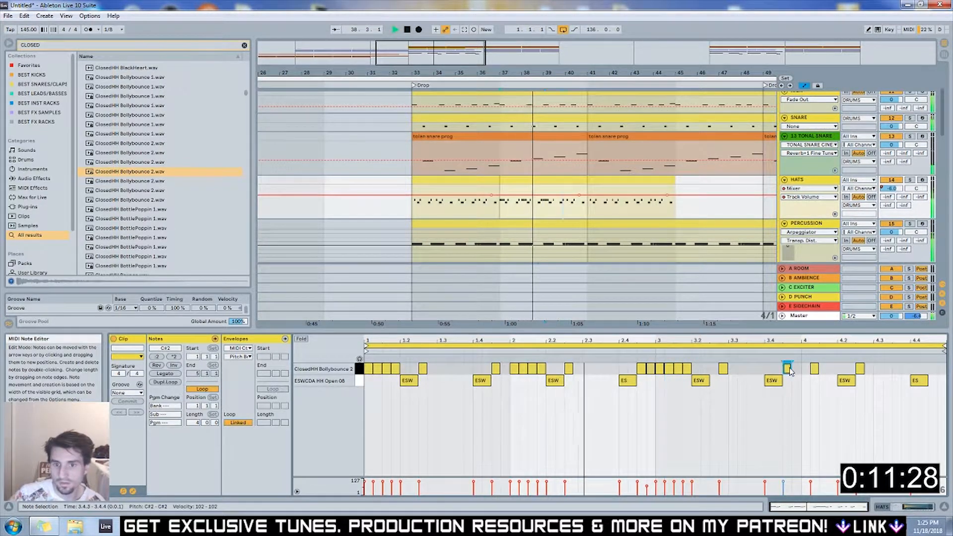
double_click(805, 369)
double_click(824, 368)
double_click(833, 368)
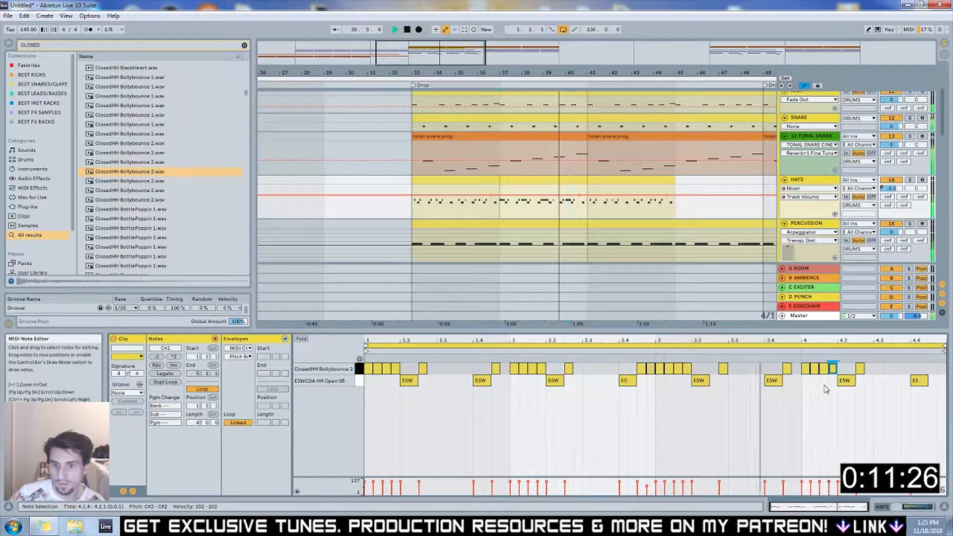
key("space")
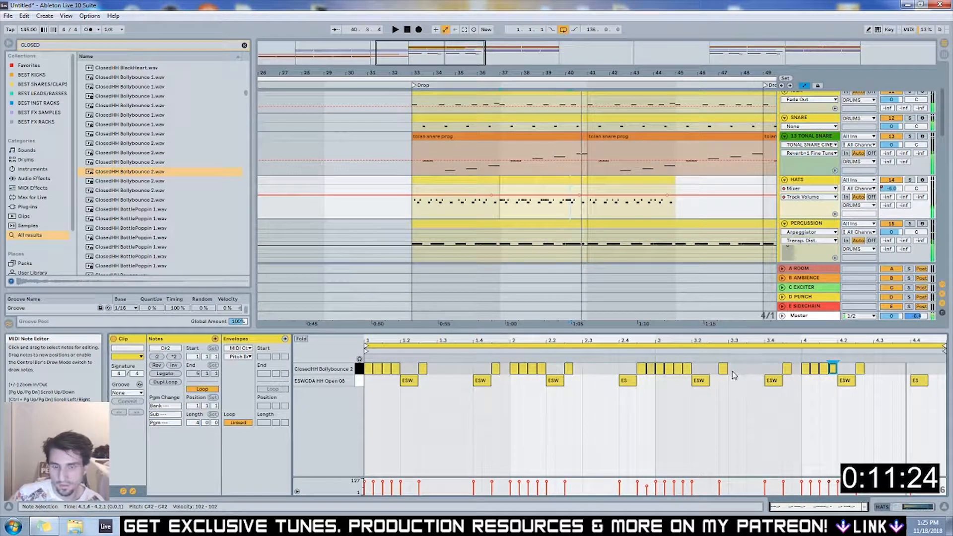
Add a closed-hat note at 3.2.3 with its velocity lowered to 91 and audition it
left_click(720, 369)
left_click_drag(713, 372, 713, 375)
key("space")
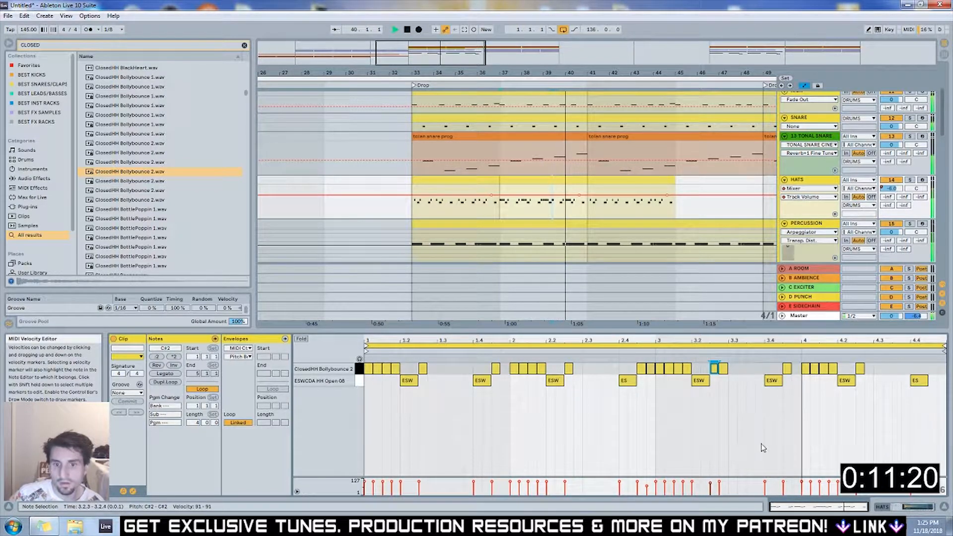
key("space")
End clip bar 4 with closed hats at 4.3.1, 4.3.2 and every sixteenth of beat 4, moving the last open hat to 4.3.3
left_click(859, 369)
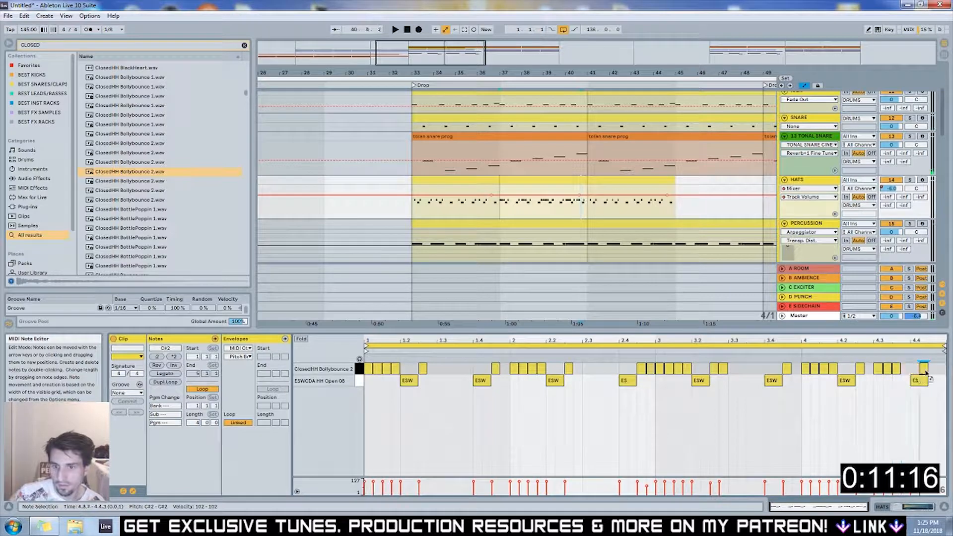
left_click(934, 370)
left_click(876, 351)
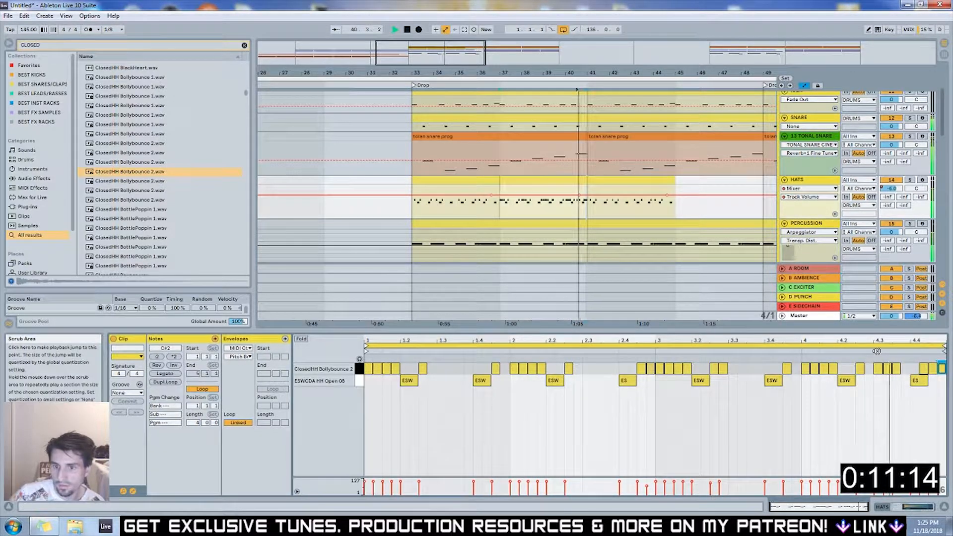
key("space")
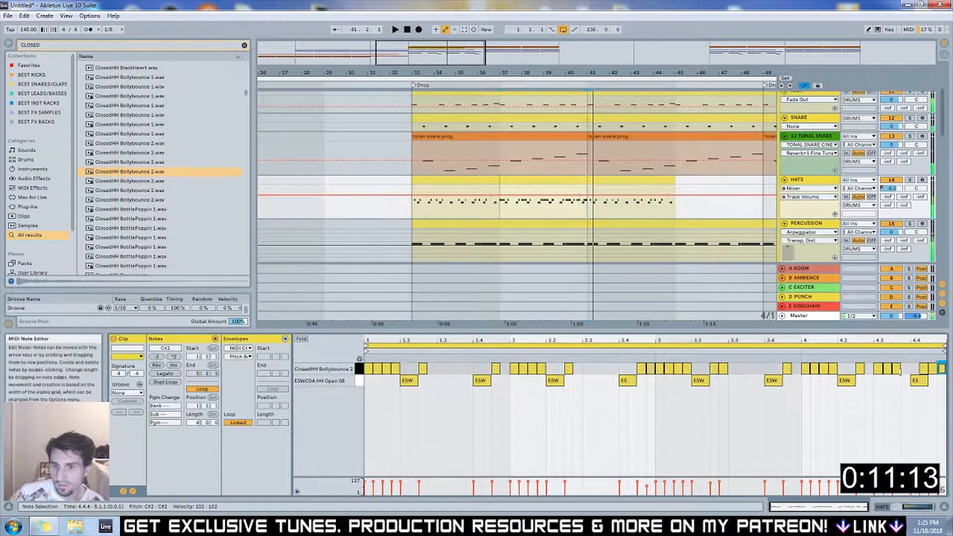
left_click(921, 370)
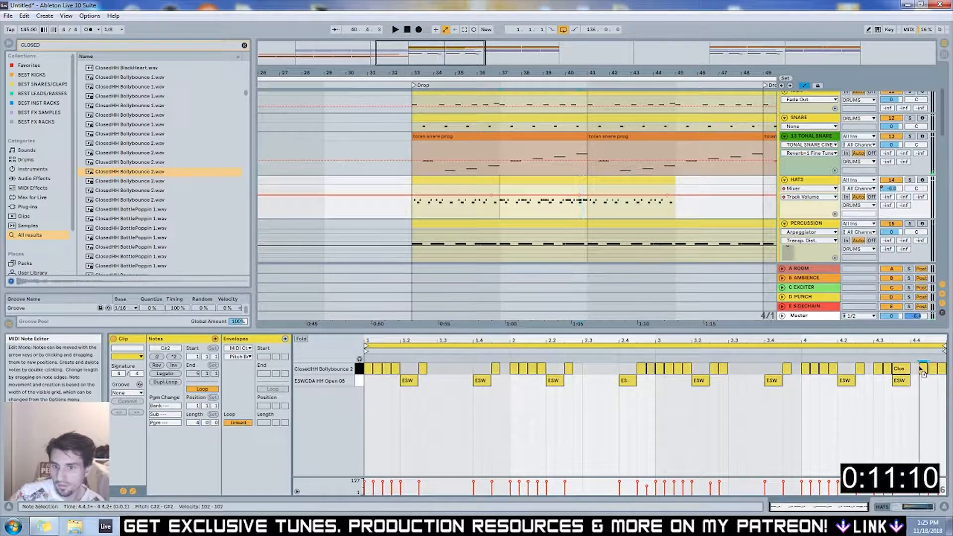
key("space")
double_click(899, 369)
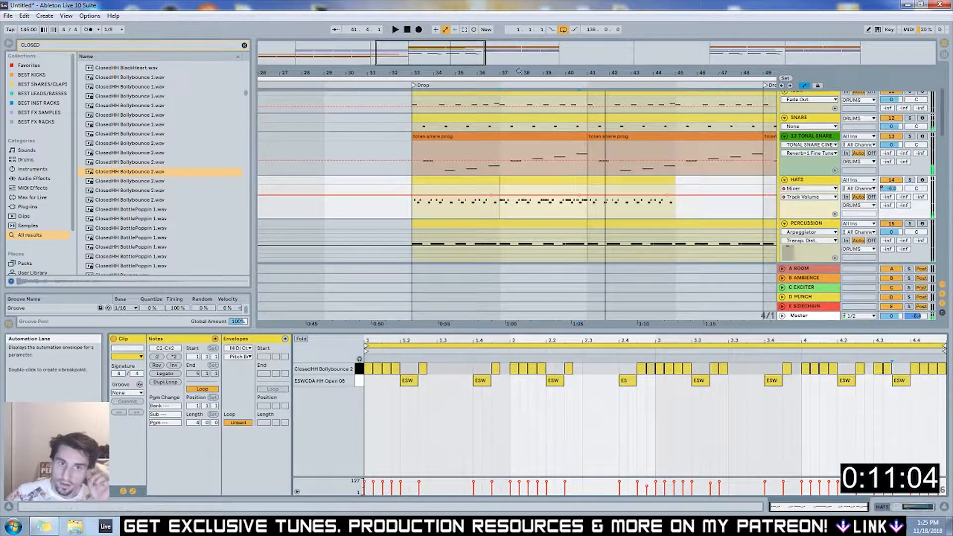
Move the denser HATS clip to bar 41, duplicate it to bar 45, and duplicate the opening HATS clip into bar 37
left_click_drag(626, 73, 674, 49)
left_click(625, 181)
mouse_move(661, 182)
left_mouse_down()
mouse_move(554, 182)
mouse_move(568, 184)
left_mouse_up()
key("ctrl+d")
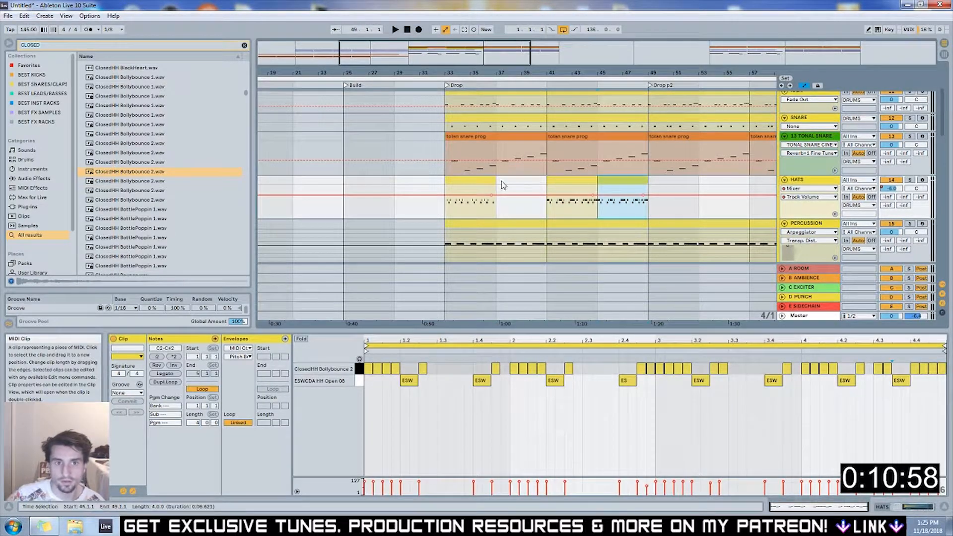
left_click(482, 180)
key("ctrl+d")
left_click(610, 182, "shift")
key("ctrl+d")
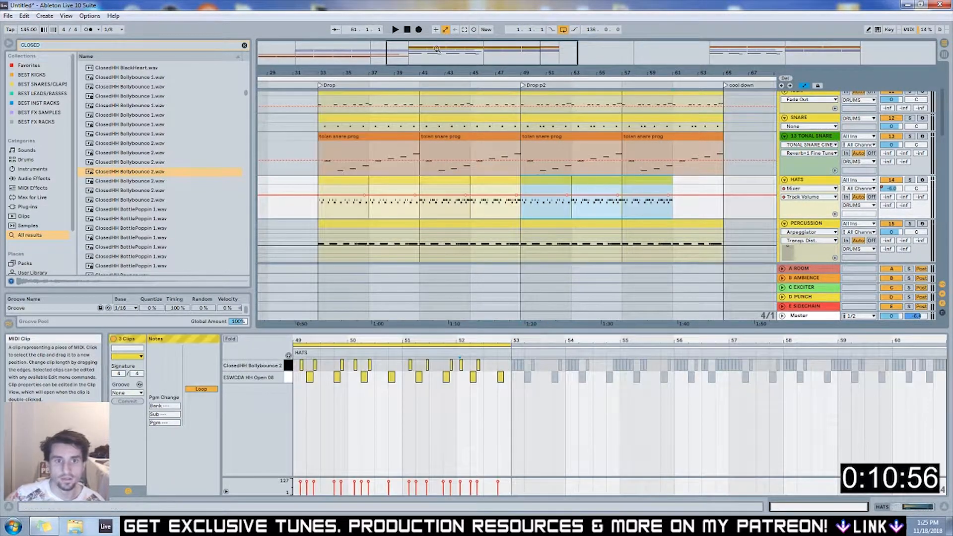
key("Delete")
Duplicate the four HATS clips of the drop across Drop p2 and copy all eight clips to Drop 2 from bar 97
left_click_drag(322, 184, 487, 183)
key("ctrl+d")
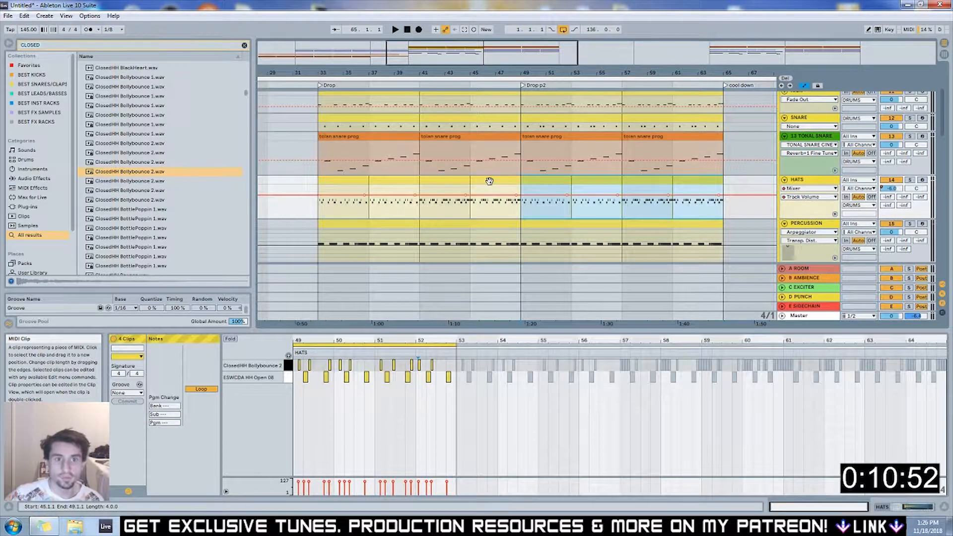
key("minus")
key("minus")
left_click(381, 180)
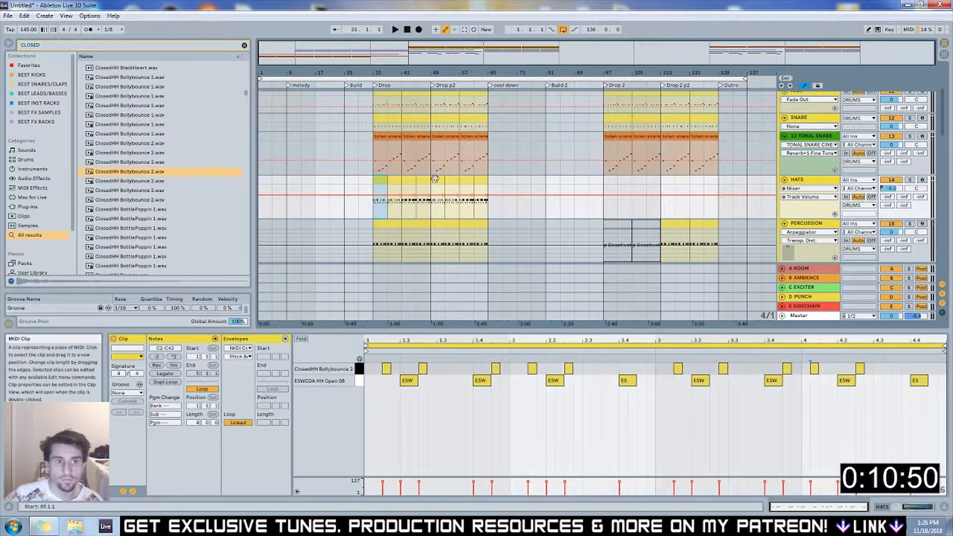
left_click(475, 179, "shift")
left_click_drag(486, 189, 716, 193)
left_click(560, 181)
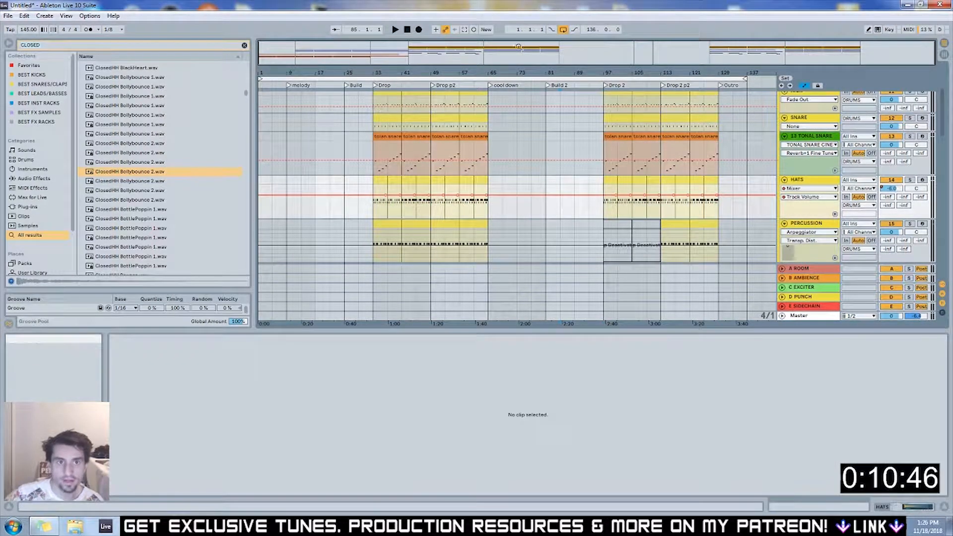
Copy the first Choir clip to the start of the cool down at bar 65
scroll(476, 153, "down", 3)
scroll(475, 152, "up", 4)
scroll(449, 166, "down", 5)
scroll(429, 119, "down", 10)
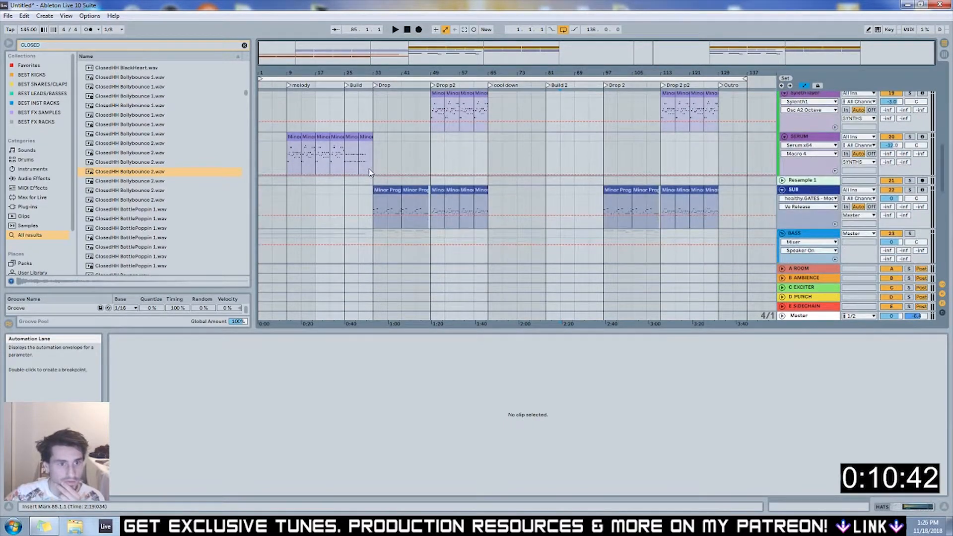
scroll(262, 183, "down", 2)
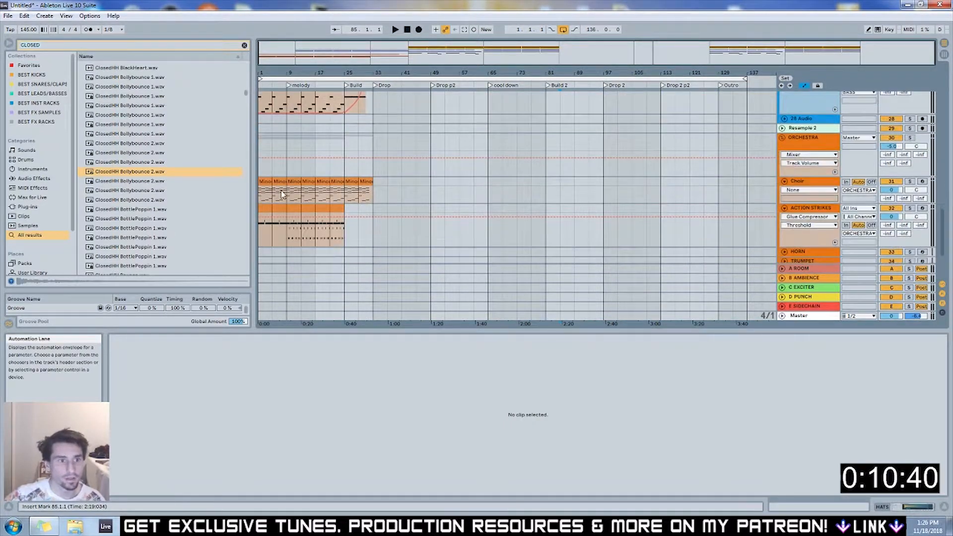
left_click(268, 181)
left_click_drag(496, 185, 496, 181)
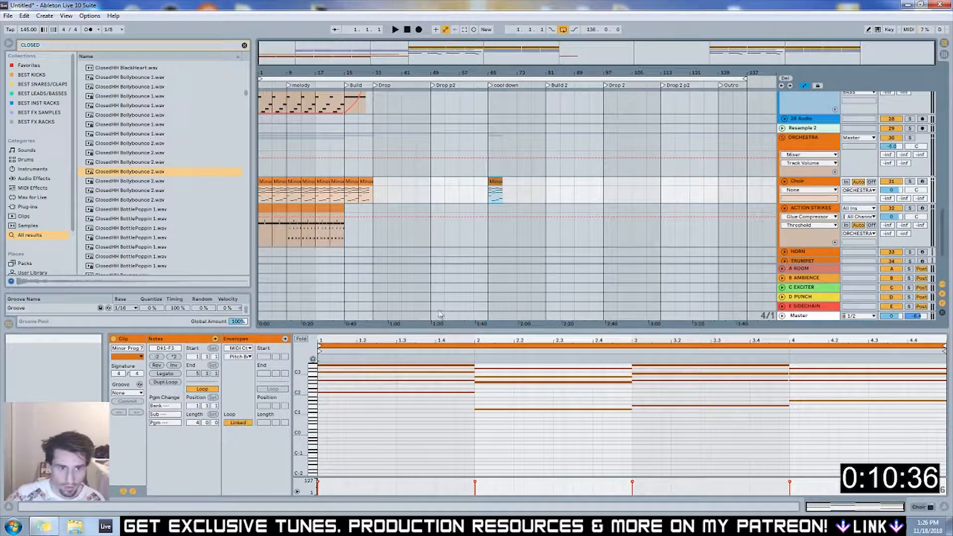
In the cool down Choir clip, deactivate C#3 in bar 1, A#2 in bar 2 and C3 in bars 3 and 4, and listen back
left_click_drag(447, 329, 447, 283)
key("f")
left_click(413, 336)
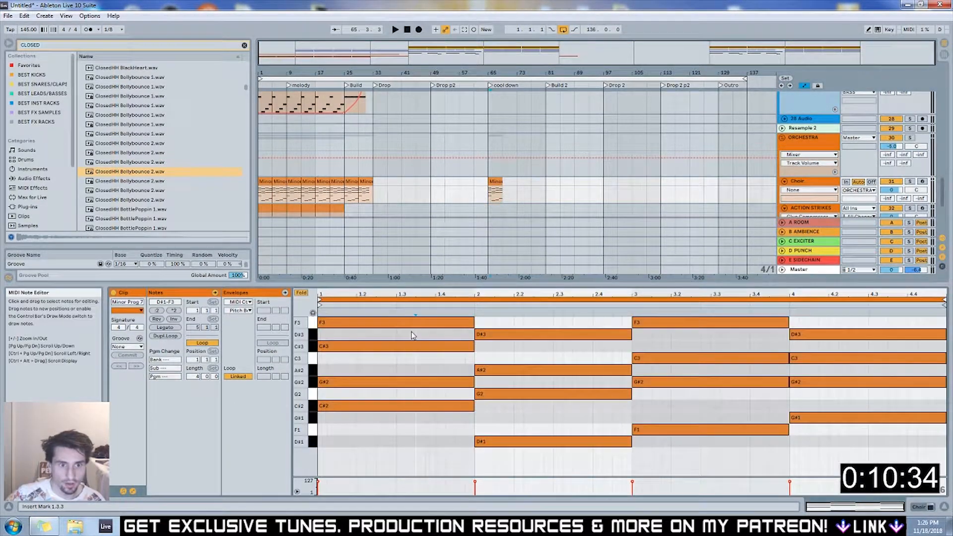
left_click(399, 346)
key("0")
left_click(516, 370)
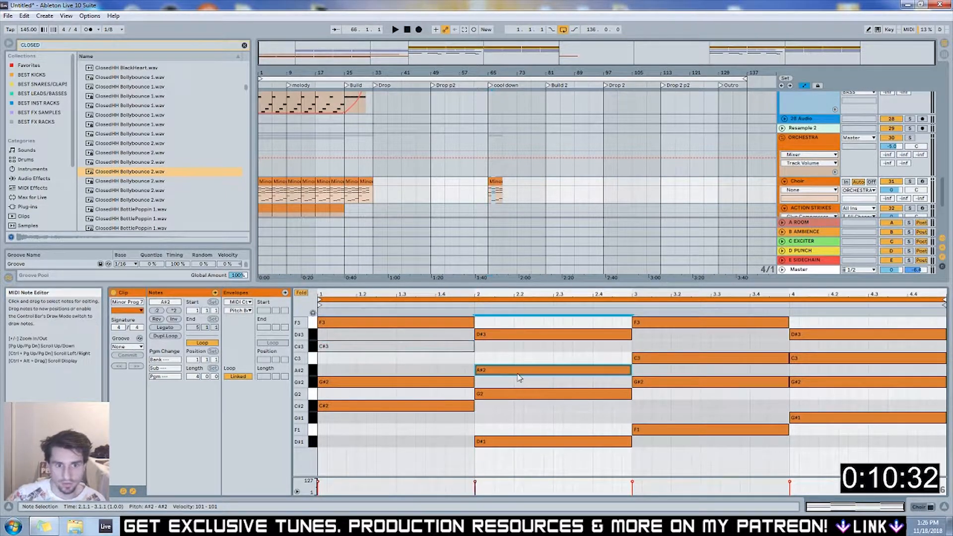
key("0")
left_click(653, 353)
key("0")
left_click(794, 357)
key("0")
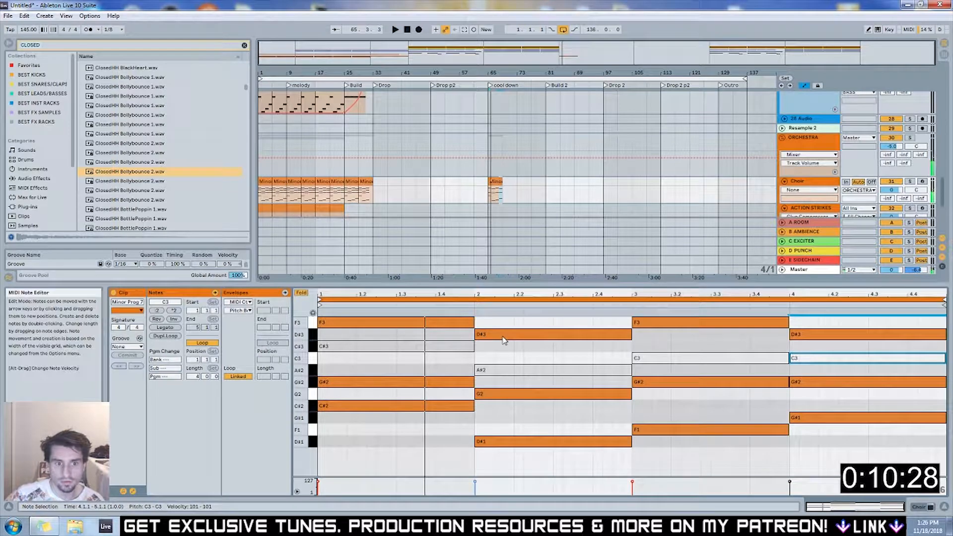
Solo the Choir track and listen to the build from bar 29
left_click(363, 164)
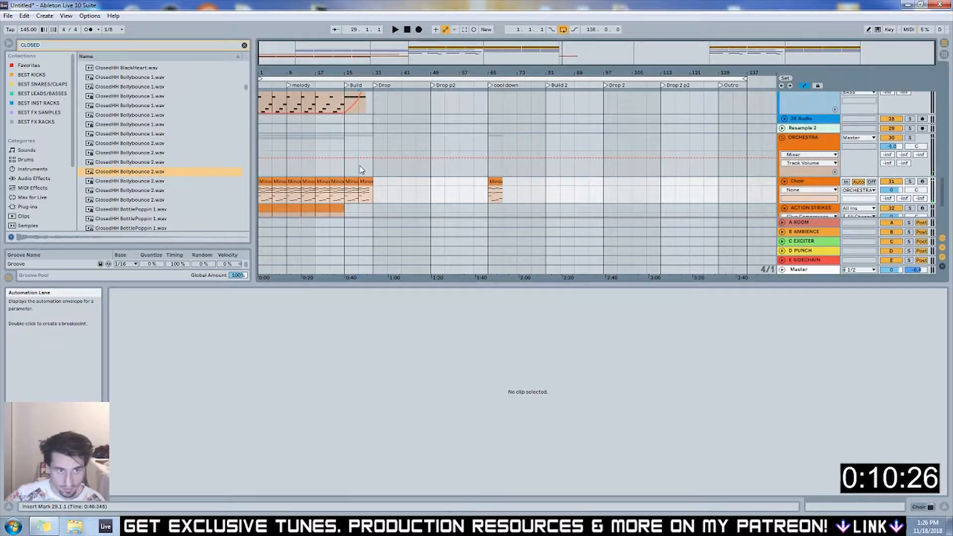
left_click(911, 183)
key("space")
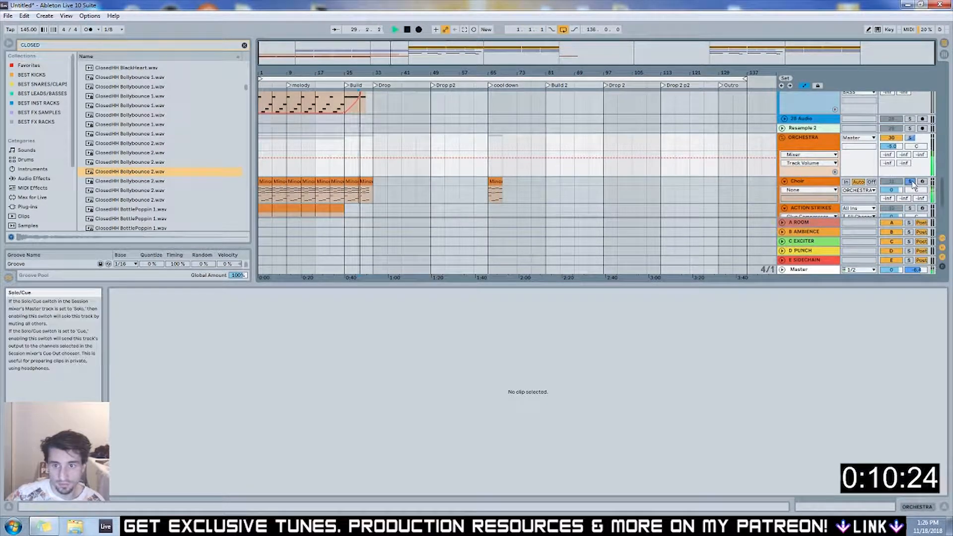
Copy the four Choir clips of the melody section to Build 2, starting at bar 81
left_click(495, 181)
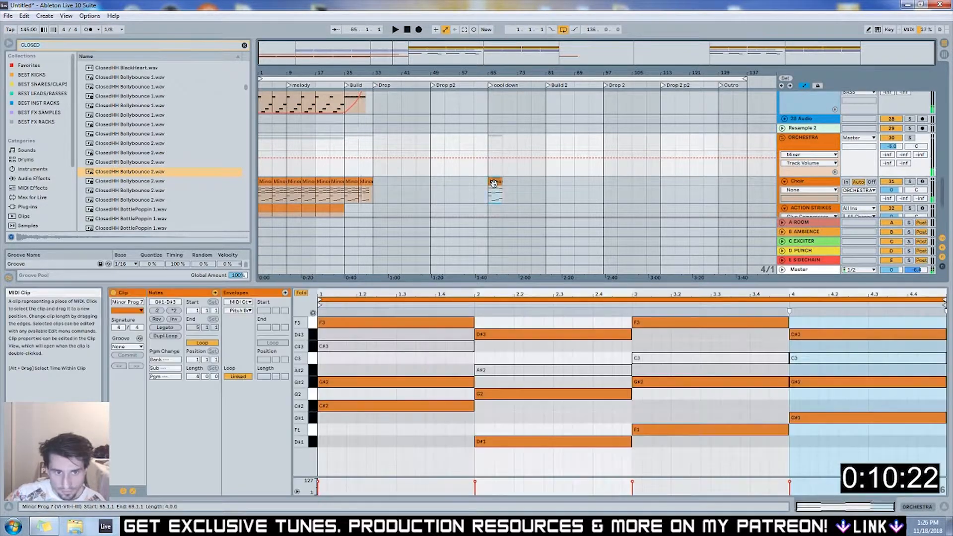
left_click(334, 182)
left_click(291, 182, "shift")
left_click_drag(291, 181, 551, 183)
left_click(507, 187)
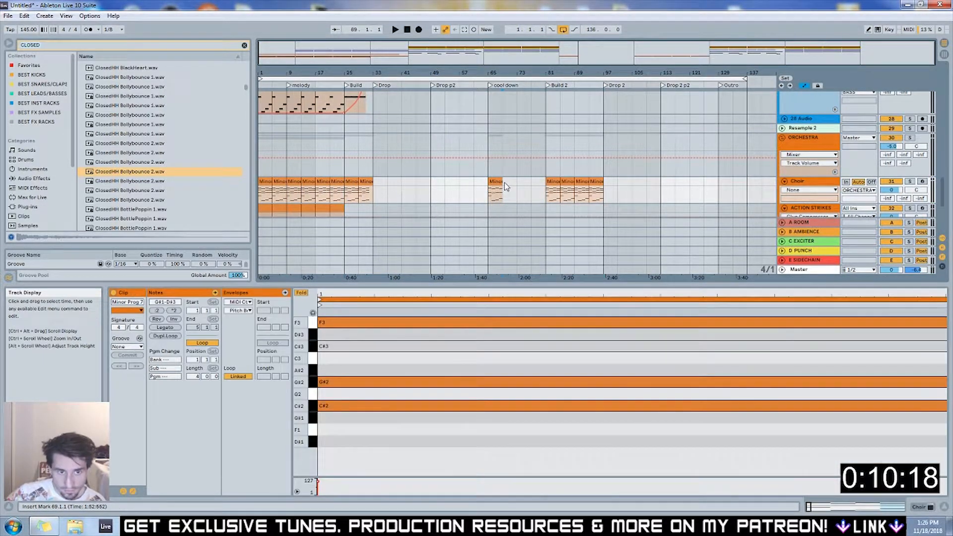
Duplicate the cool down Choir clip three times to fill bars 65 to 81
left_click(495, 181)
key("ctrl+d")
key("ctrl+d")
key("ctrl+d")
left_click(563, 167)
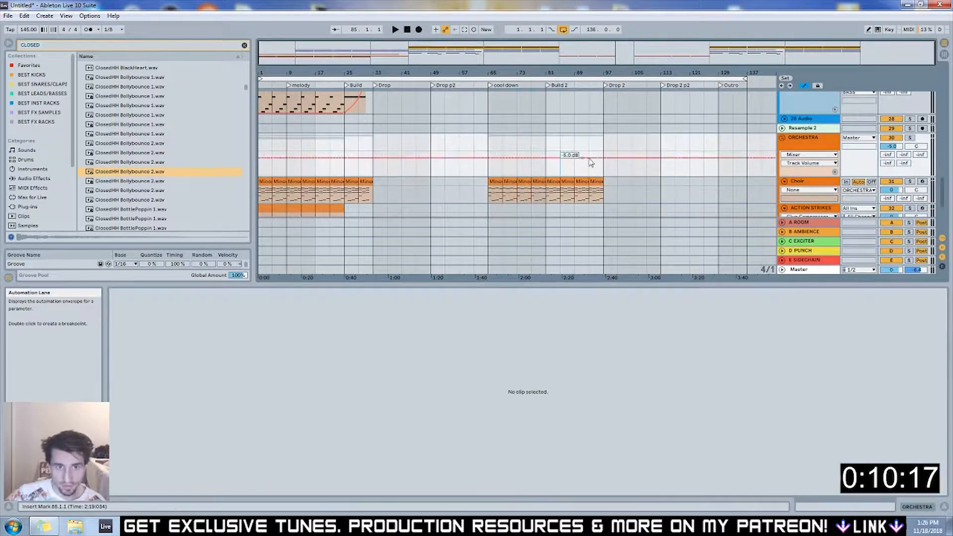
Search the browser for "LP AUTO" and load Auto Filter LP Rack.adg onto the Choir track
left_click(802, 182)
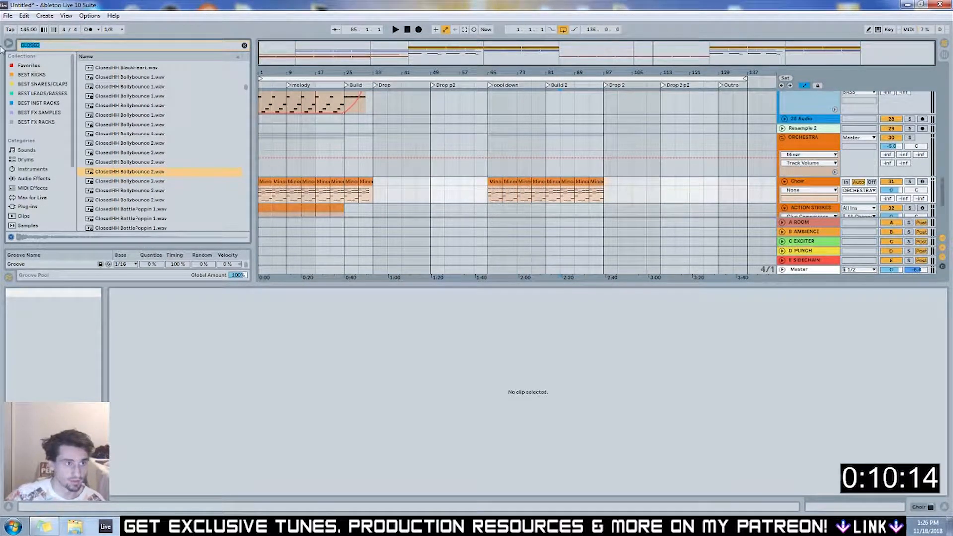
type("LP")
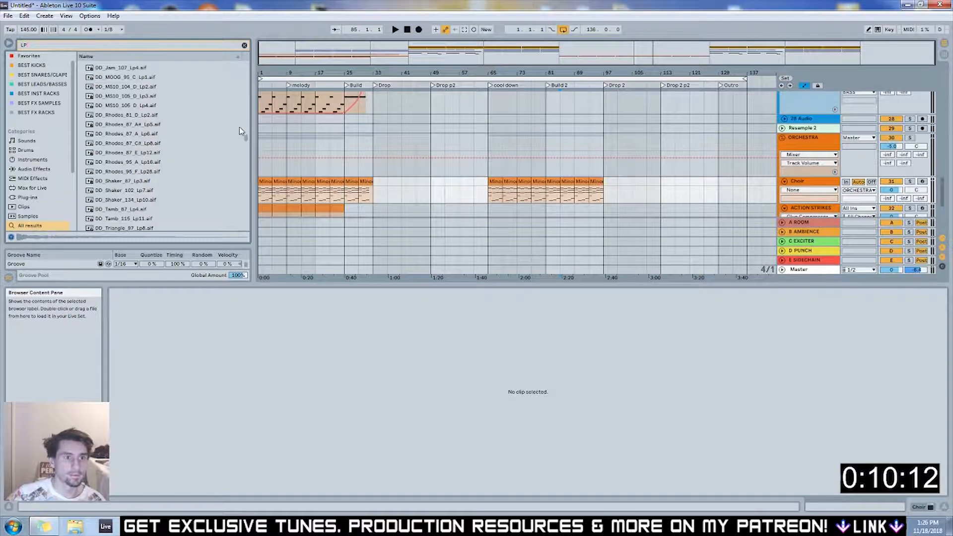
left_click_drag(247, 141, 245, 235)
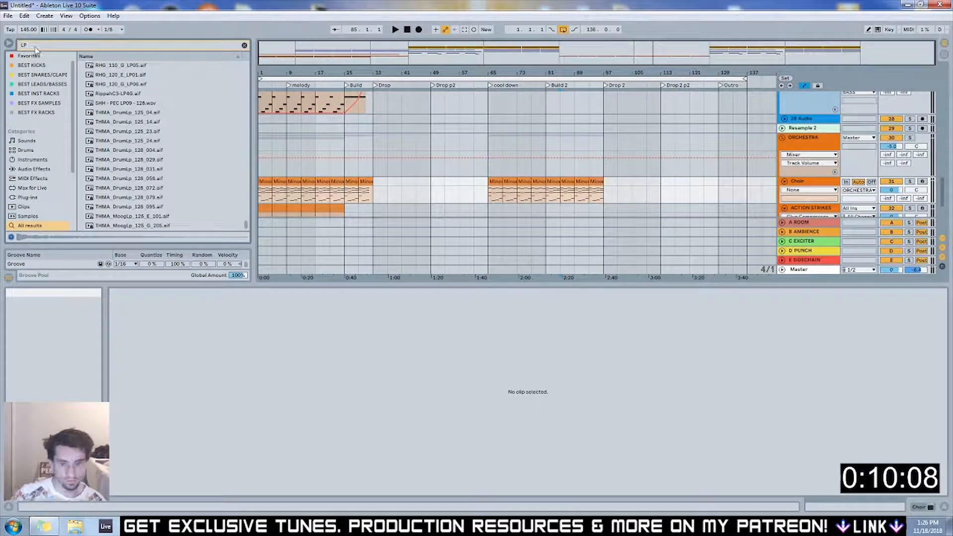
type("AUTO")
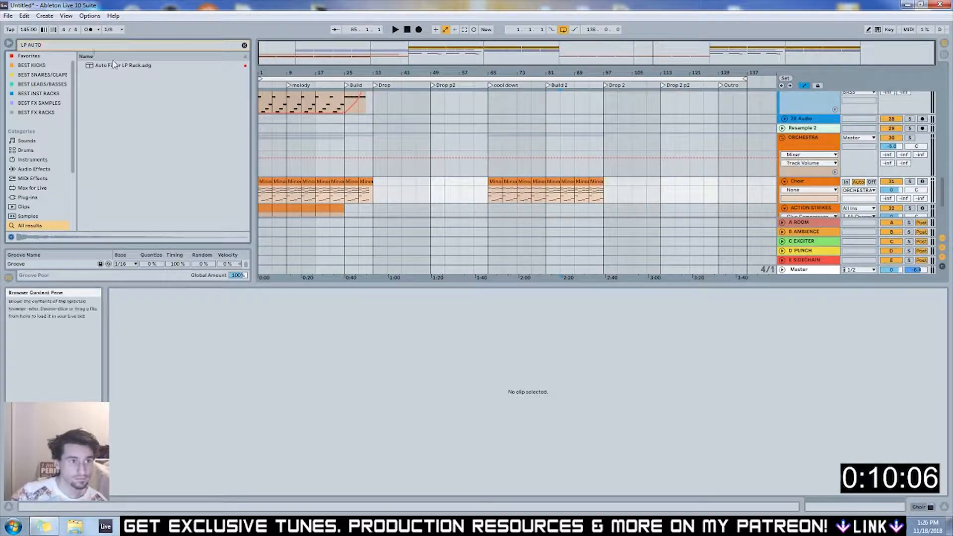
left_click_drag(113, 65, 418, 156)
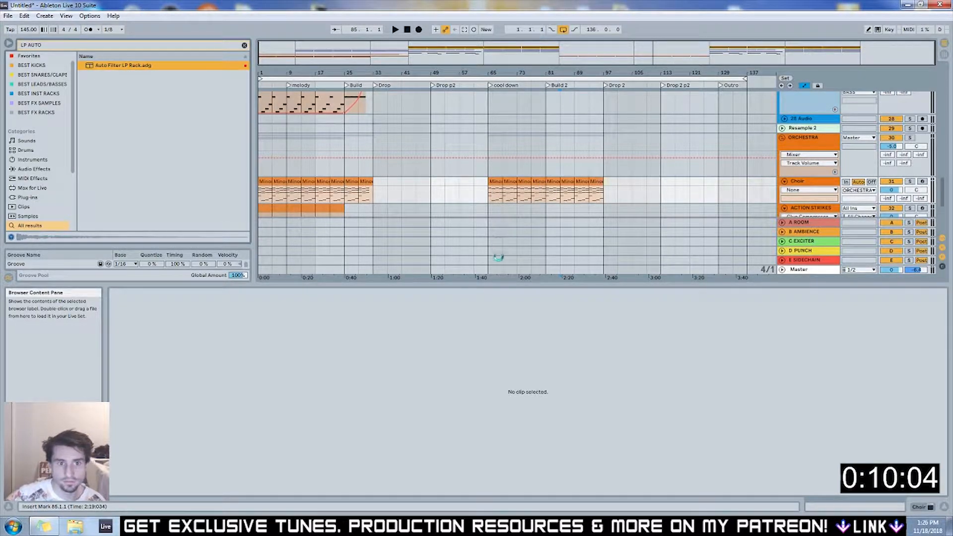
Copy the four cool down Choir clips to Drop p2 at bar 49 and deactivate the first two copies
left_click(491, 182)
left_click(541, 180, "shift")
left_click_drag(539, 182, 483, 189)
left_click(484, 171)
left_click(451, 181)
key("0")
left_click(440, 181)
key("0")
Automate the Choir filter's Frequency with a curved fall in the last bars of Drop p2 down to bar 65, and listen in solo
left_click(803, 182)
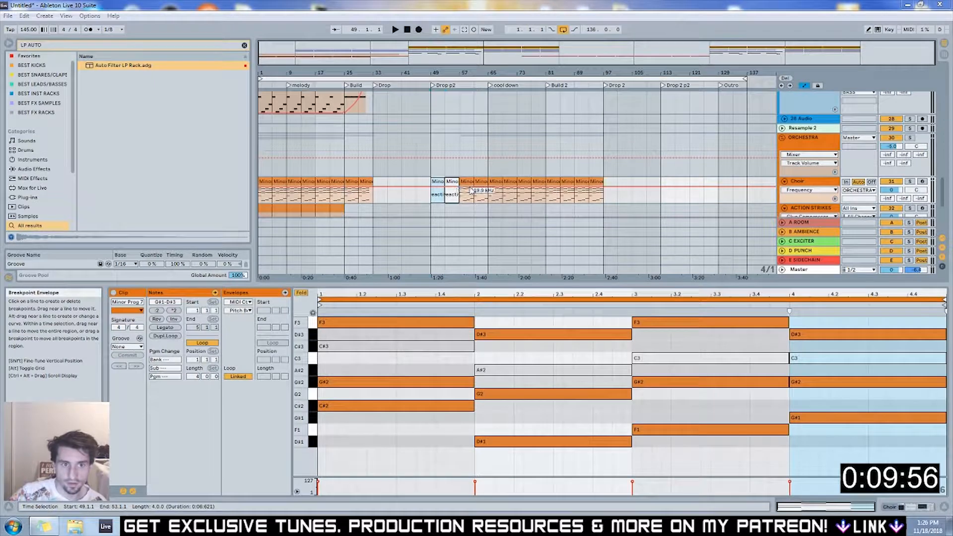
left_click_drag(491, 190, 490, 199)
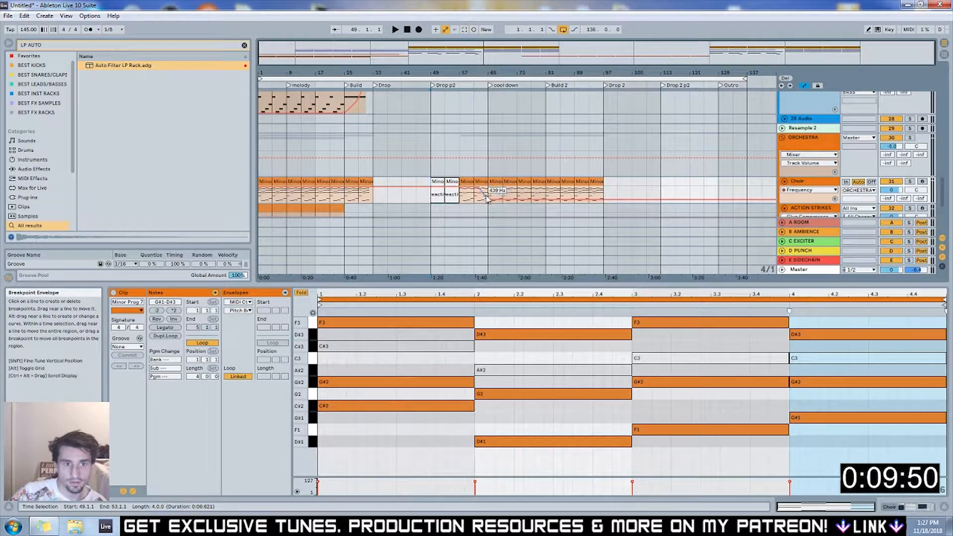
key("plus")
key("plus")
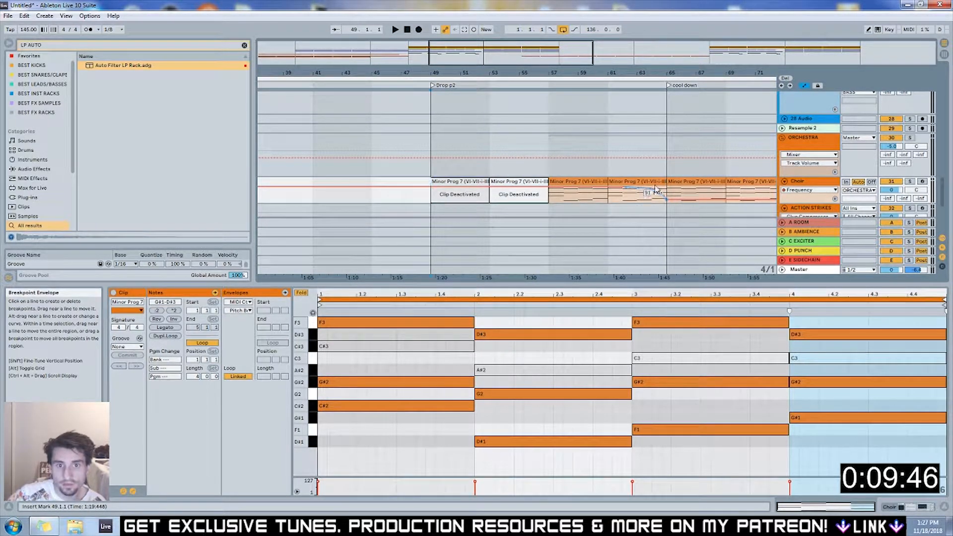
left_click(614, 87)
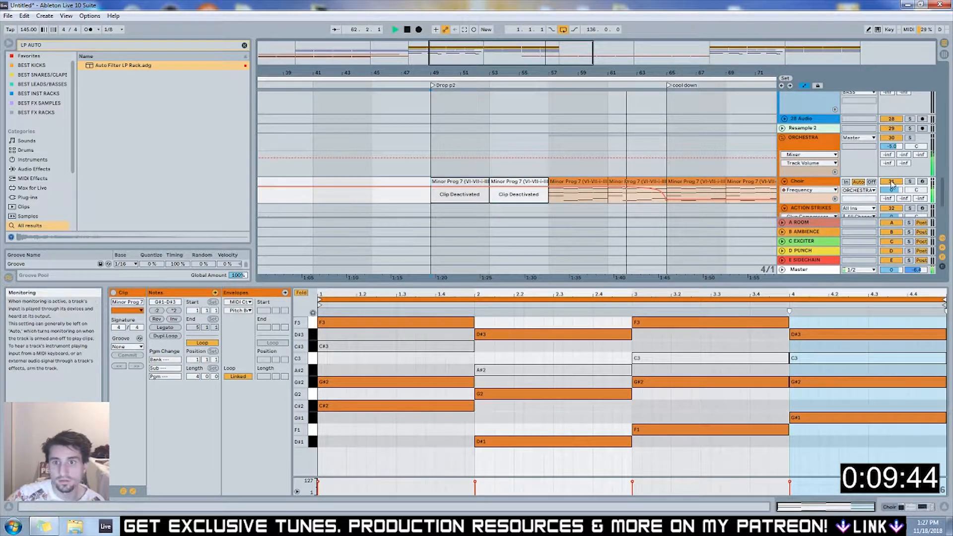
left_click(909, 182)
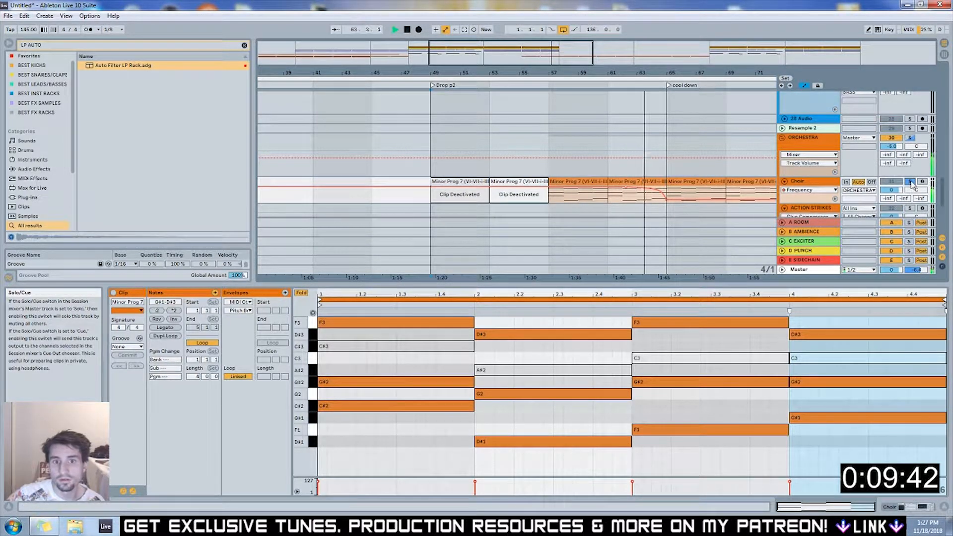
left_click_drag(511, 54, 597, 50)
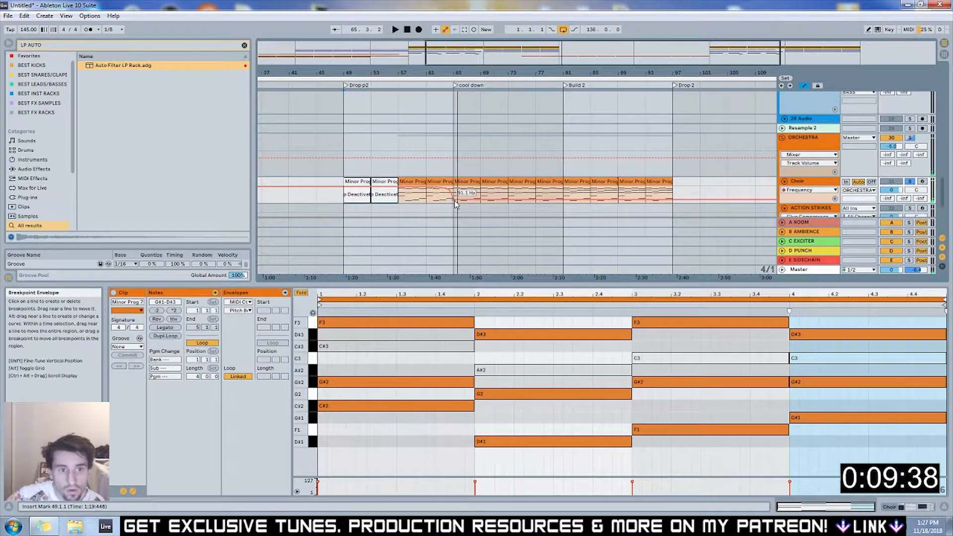
Ramp the Choir filter's Frequency back up across the cool down towards Build 2 and play from bar 65
left_click_drag(453, 199, 453, 198)
left_click_drag(570, 200, 623, 171)
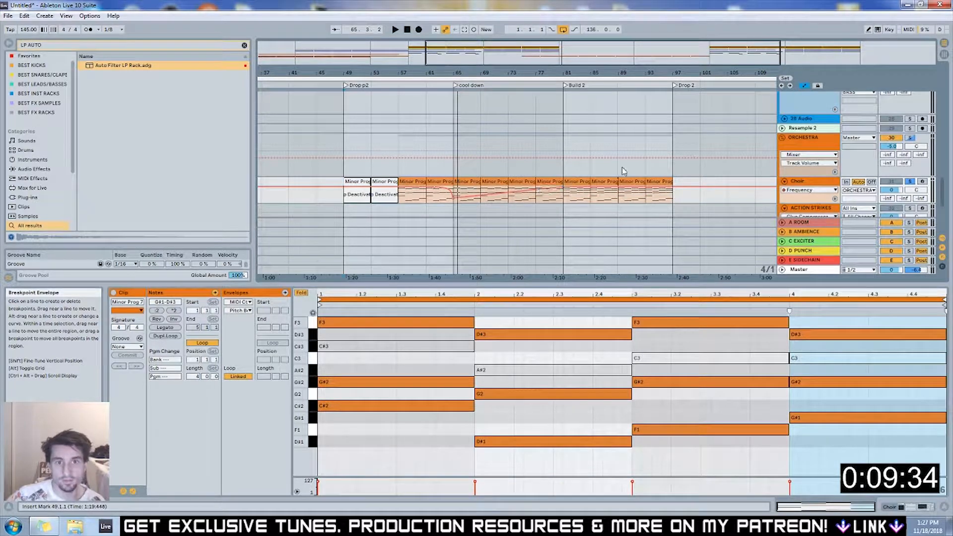
left_click(493, 144)
scroll(493, 144, "up", 3)
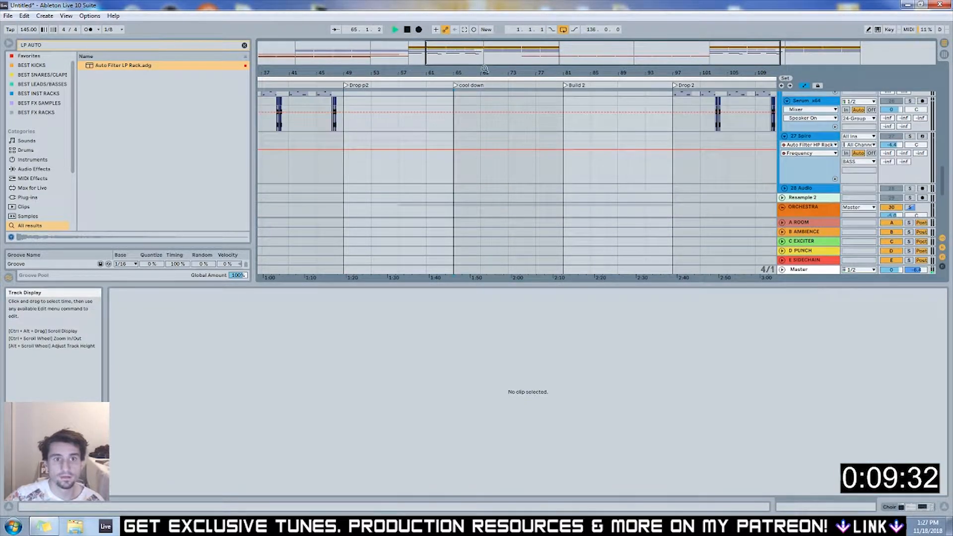
left_click_drag(496, 74, 496, 59)
scroll(362, 163, "up", 8)
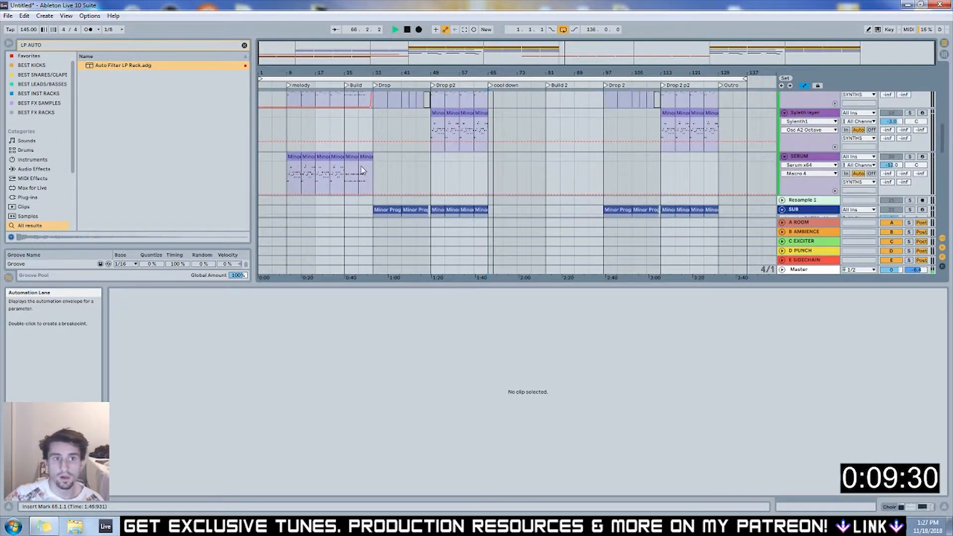
Stop playback and insert a new MIDI track below the SERUM track
key("space")
left_click_drag(289, 124, 325, 107)
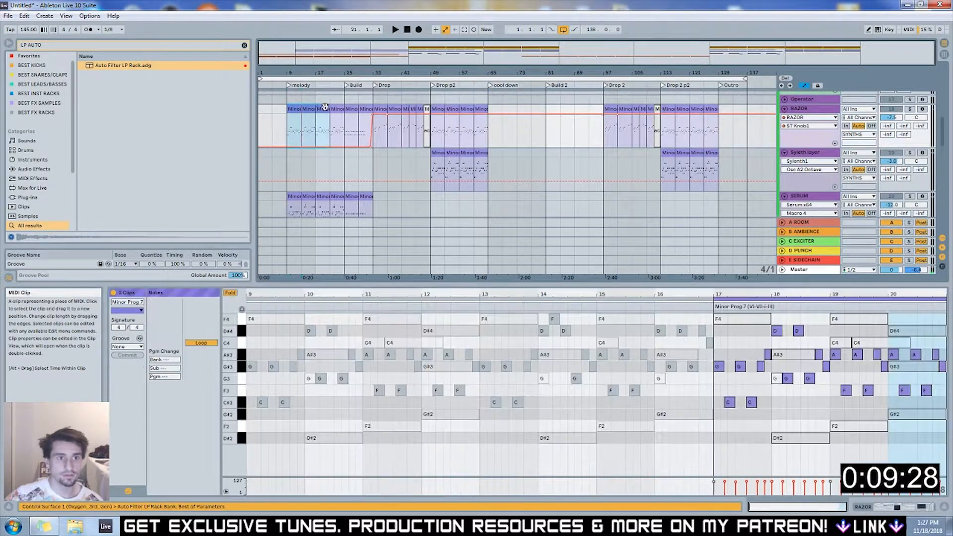
left_click(294, 108)
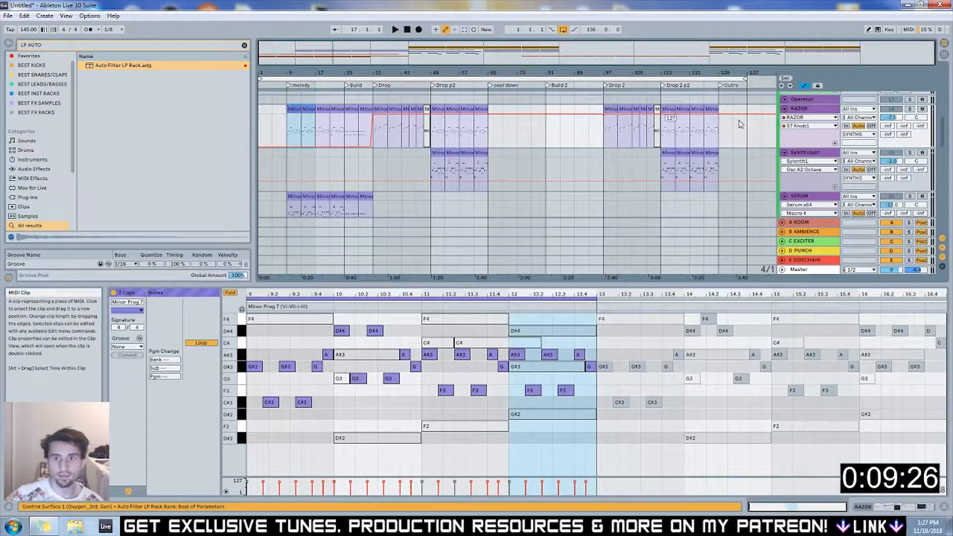
left_click(800, 196)
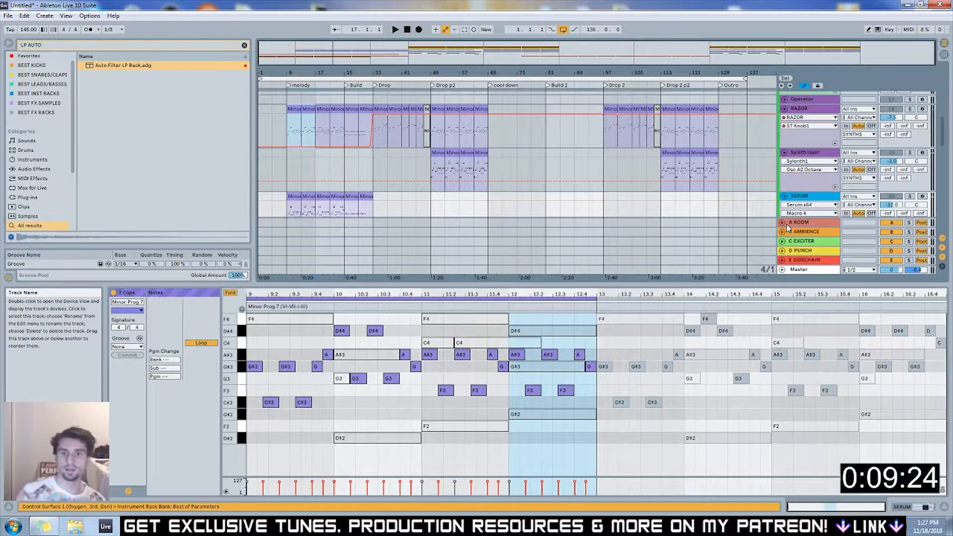
key("ctrl+shift+t")
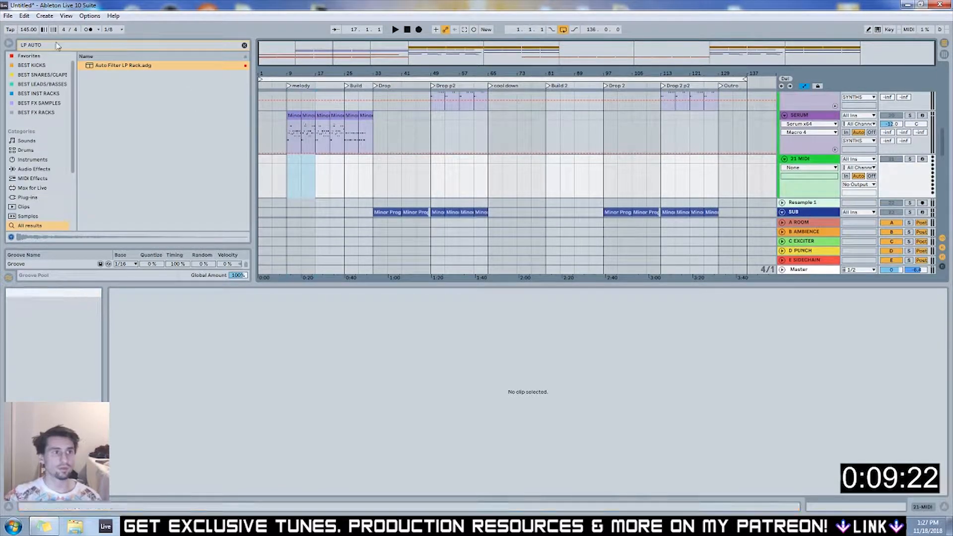
Search the browser for "KONTAKT" and load Kontakt 5 onto the new MIDI track
key("ctrl+f")
type("KONTAKT")
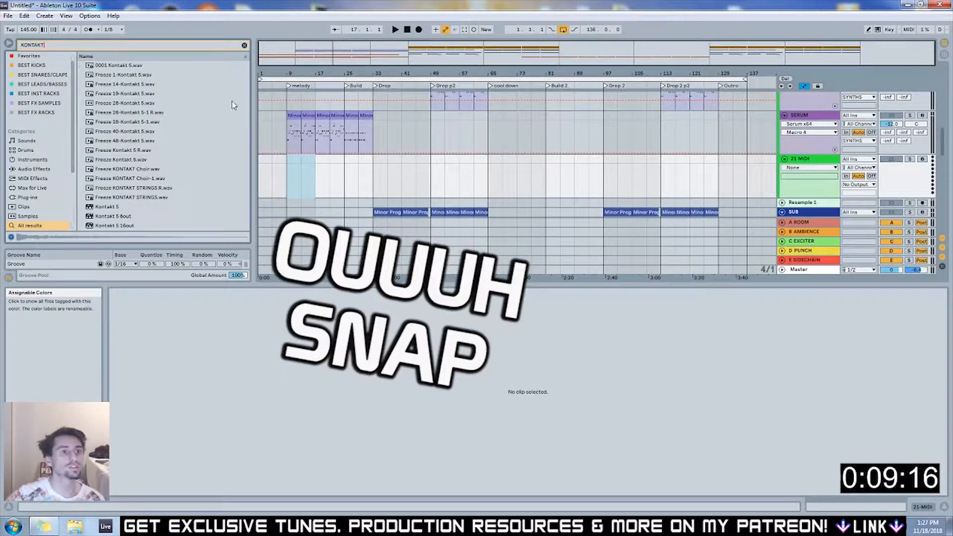
left_click(242, 142)
left_click(167, 169)
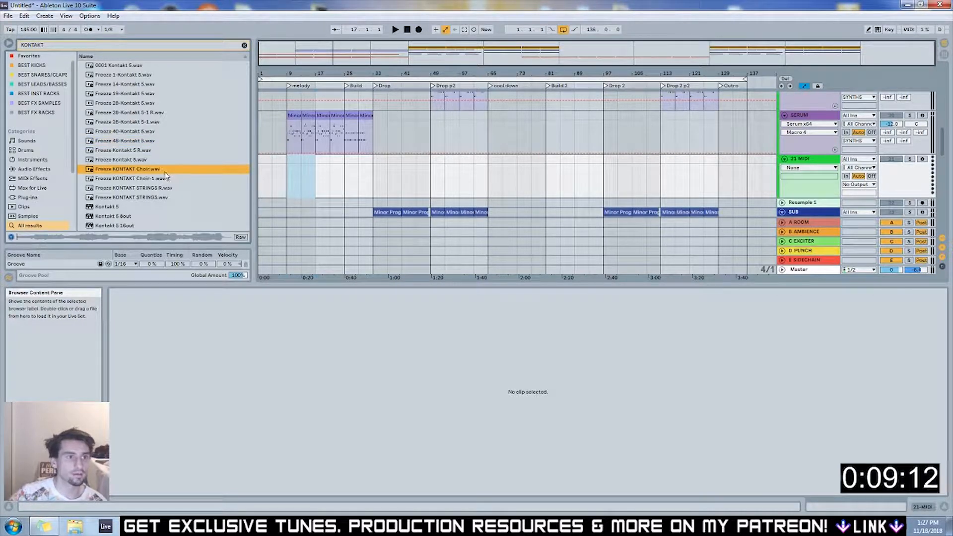
left_click(157, 226)
left_click_drag(106, 207, 415, 184)
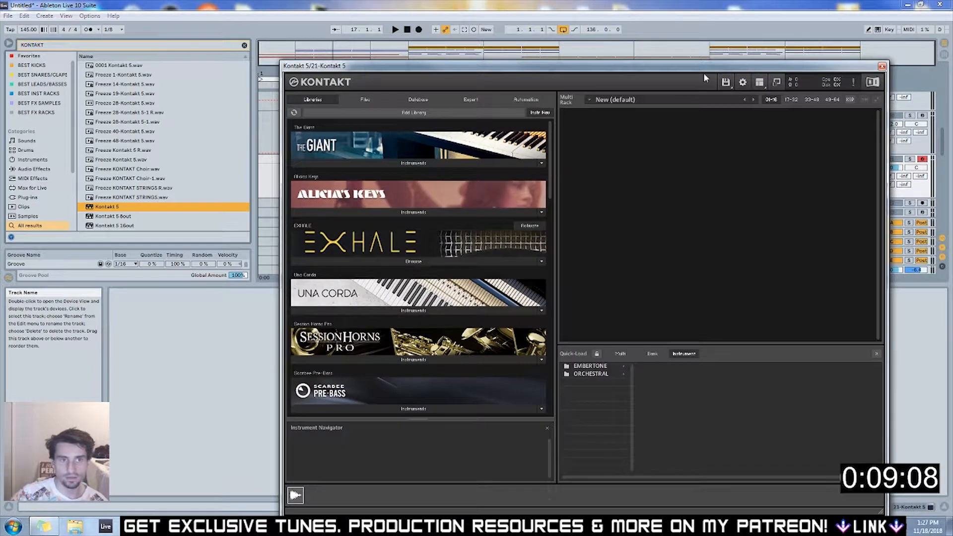
left_click(881, 68)
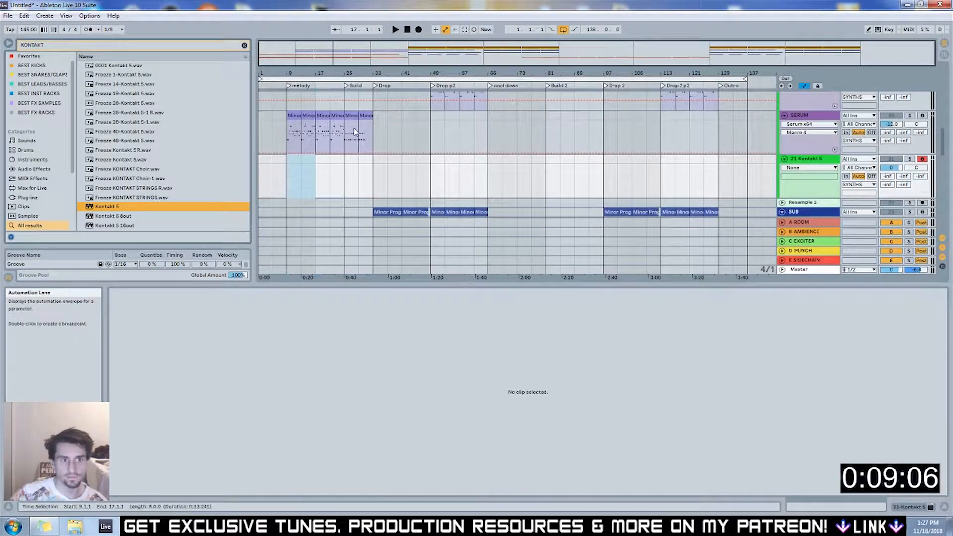
Copy the first two SERUM melody clips to the Kontakt track at bar 65 and load Alicias Keys.nki into Kontakt
left_click(293, 115)
left_click_drag(293, 115, 494, 171)
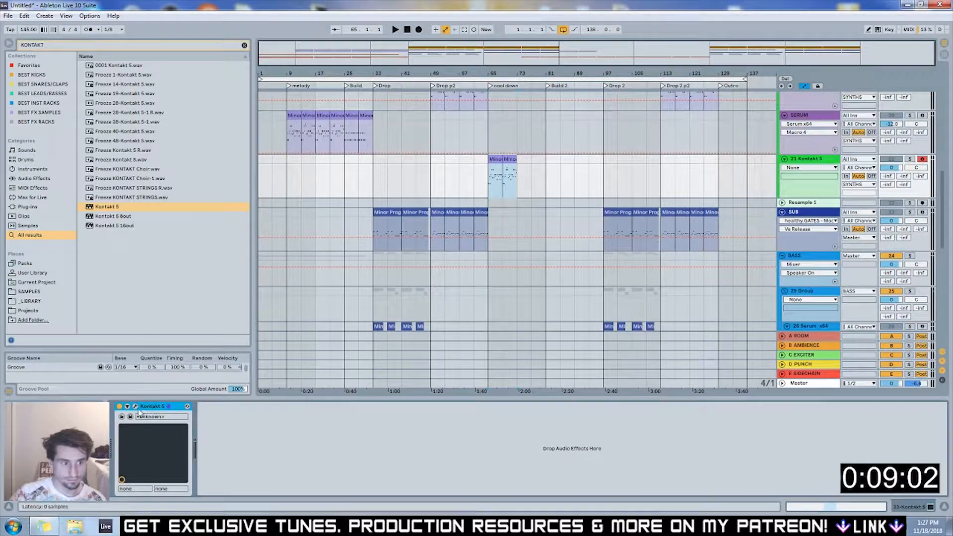
left_click(136, 407)
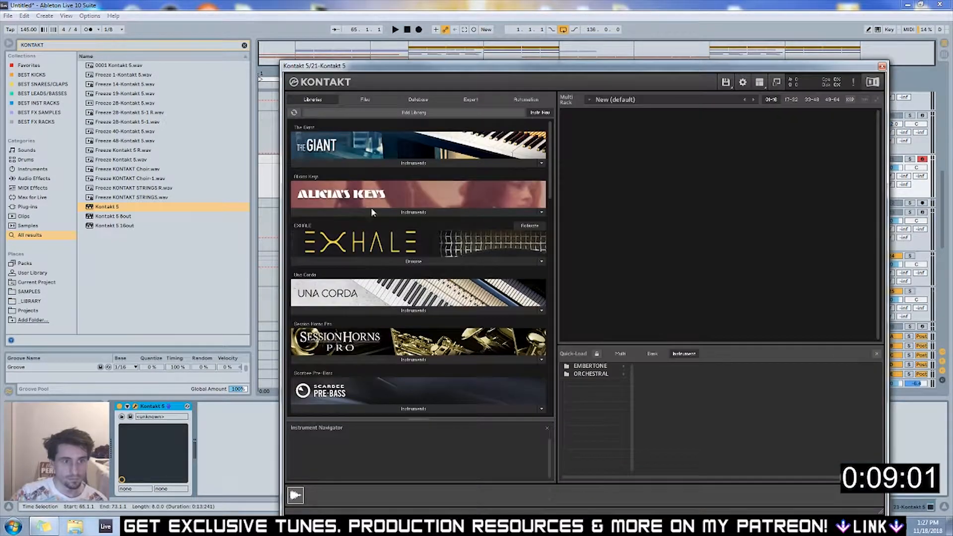
left_click(411, 212)
left_click_drag(324, 224, 732, 230)
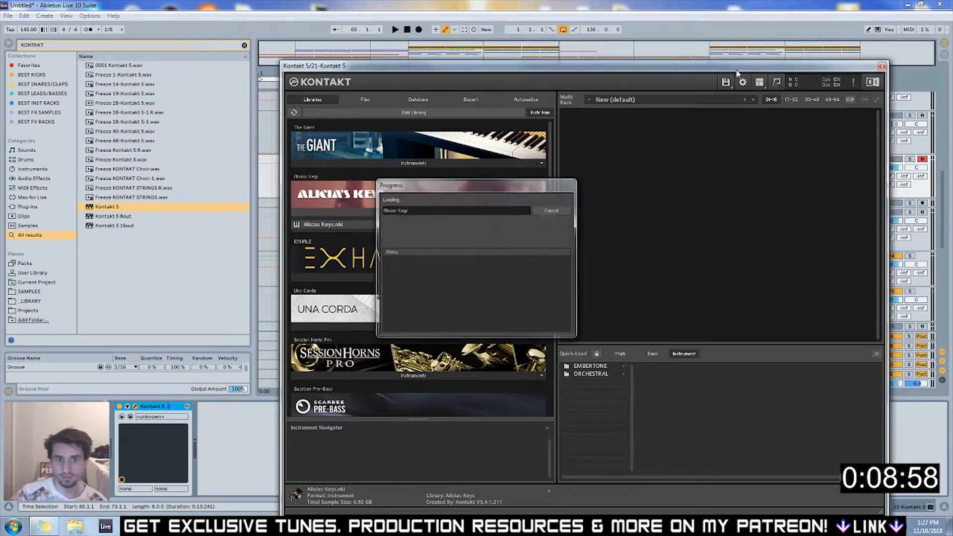
key("space")
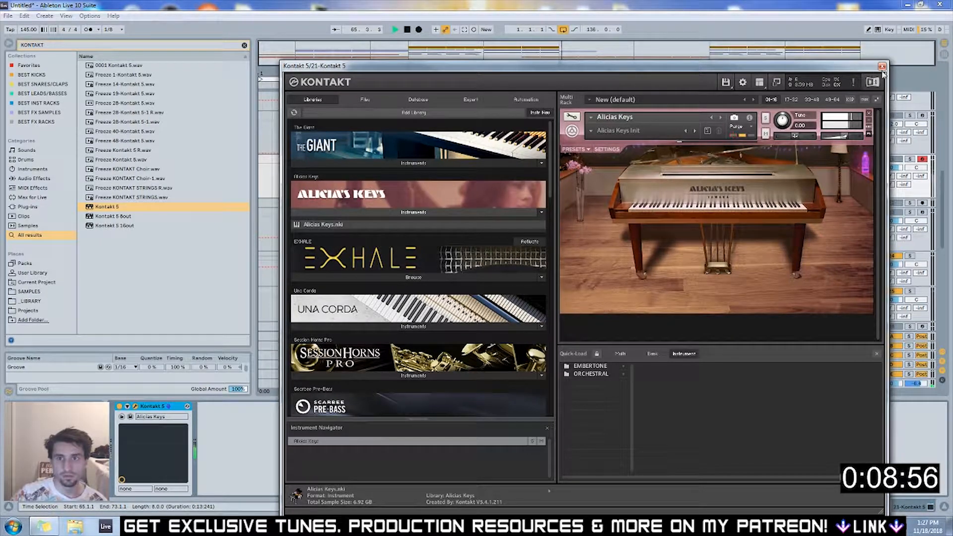
left_click(881, 65)
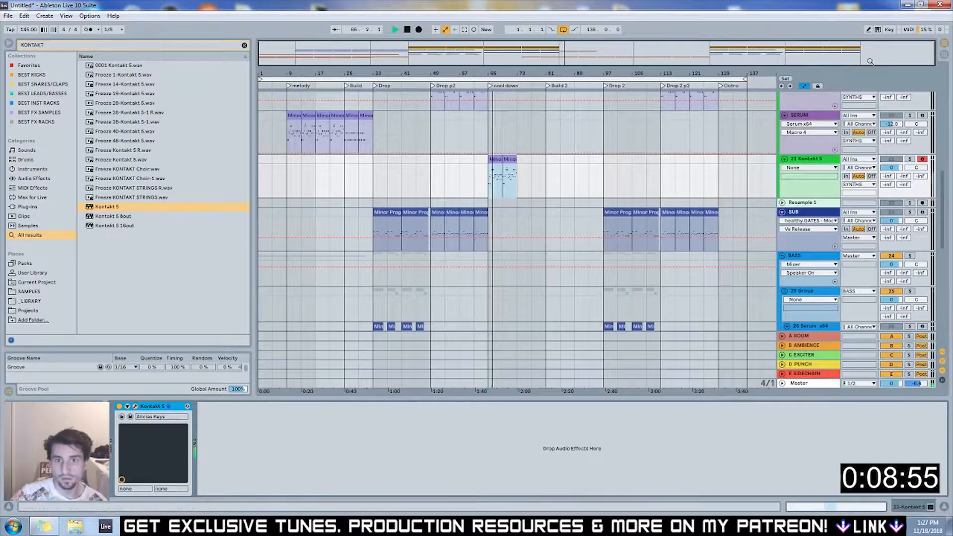
Solo the Kontakt track, then raise the bar 65 clip's notes an octave and quantize them
left_click(909, 162)
key("shift+Tab")
left_click(465, 427)
key("ctrl+a")
key("shift+Up")
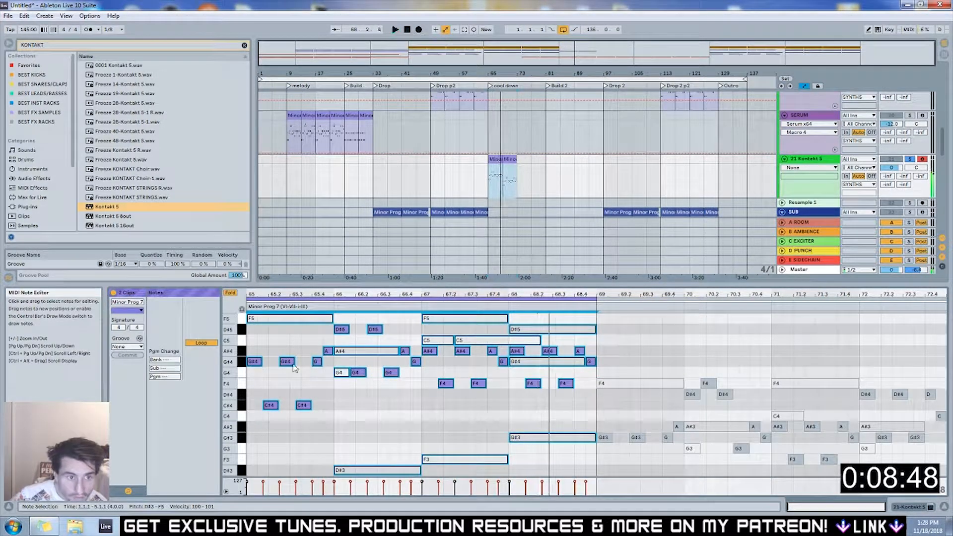
key("ctrl+u")
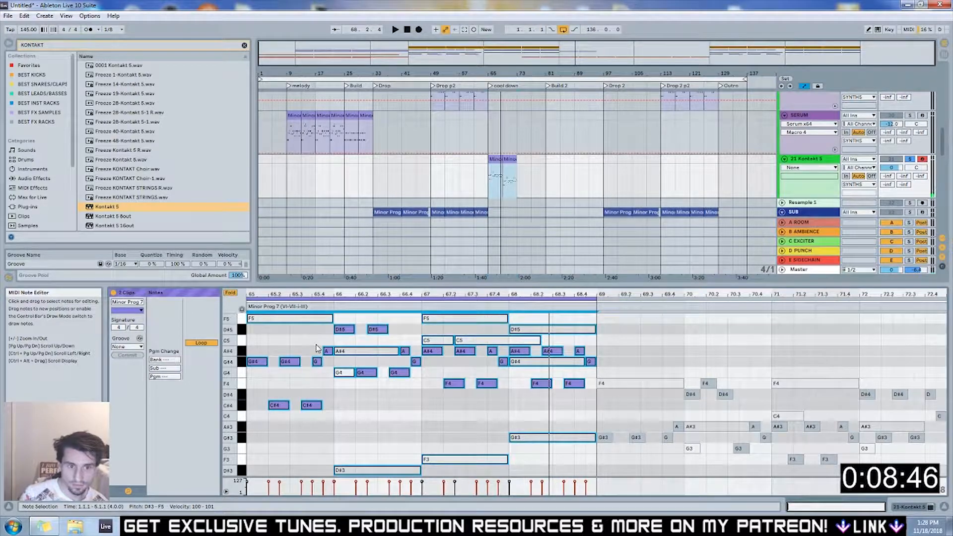
key("space")
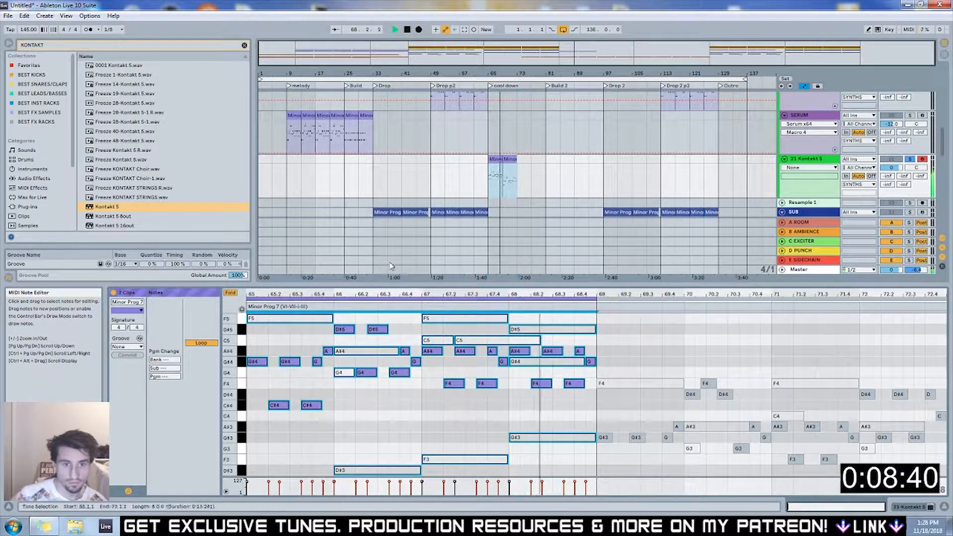
Check the second Kontakt clip's notes at bar 69 and delete that clip
left_click(549, 166)
key("space")
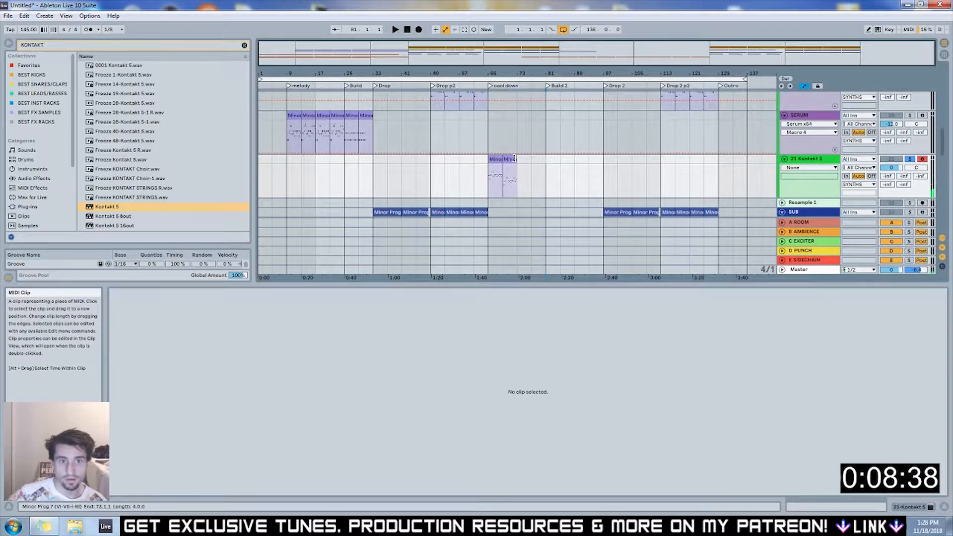
left_click(506, 158)
left_click(510, 418)
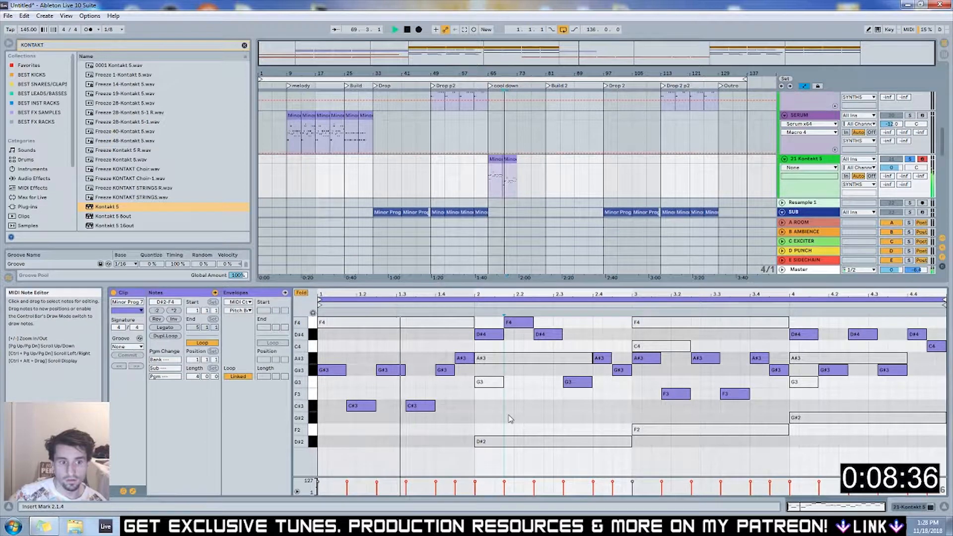
key("ctrl+a")
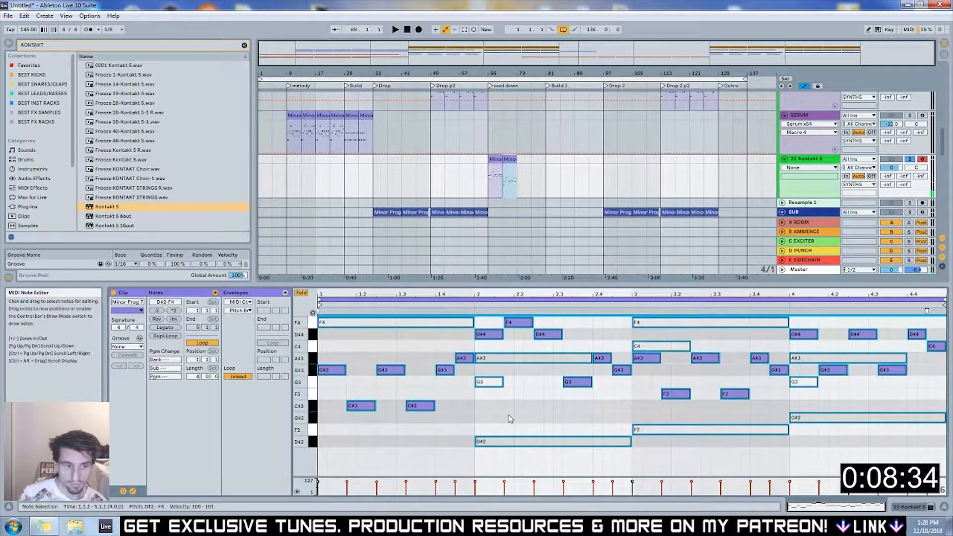
left_click(493, 159)
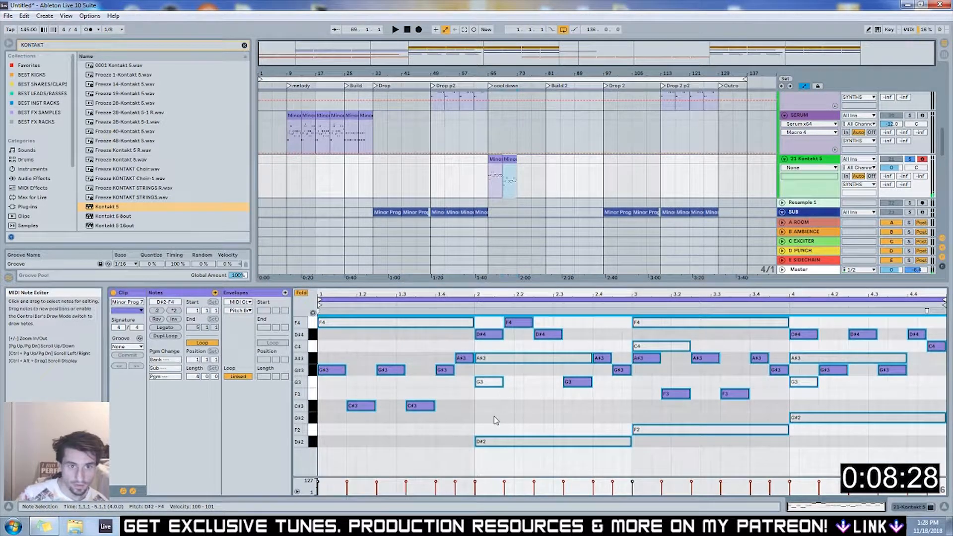
left_click(509, 159)
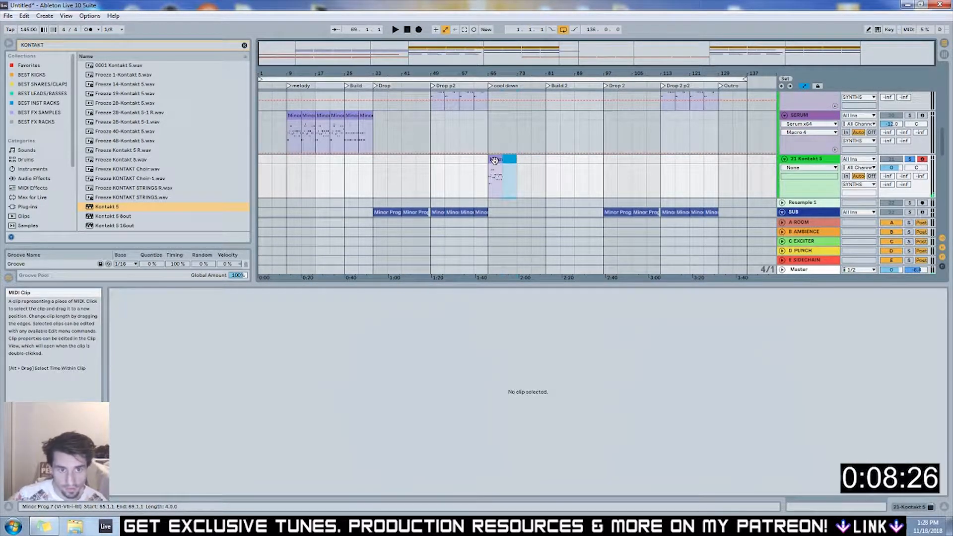
Move the quantized Kontakt clip from bar 65 to bar 73 and duplicate it
left_click(494, 160)
left_click_drag(494, 160, 522, 160)
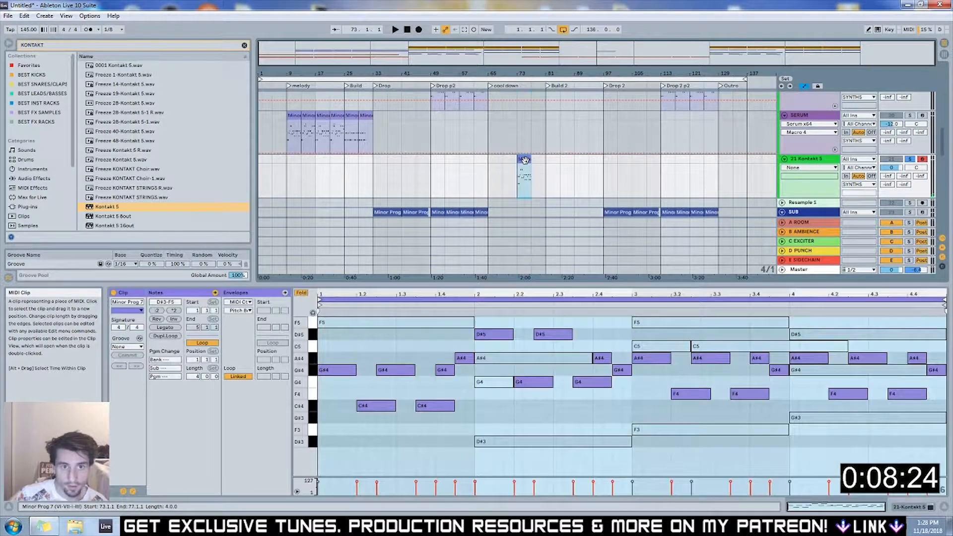
key("ctrl+d")
Copy the first two SERUM melody clips to the Kontakt track at bar 65, ahead of the quantized pair
left_click(509, 166)
left_click(494, 166)
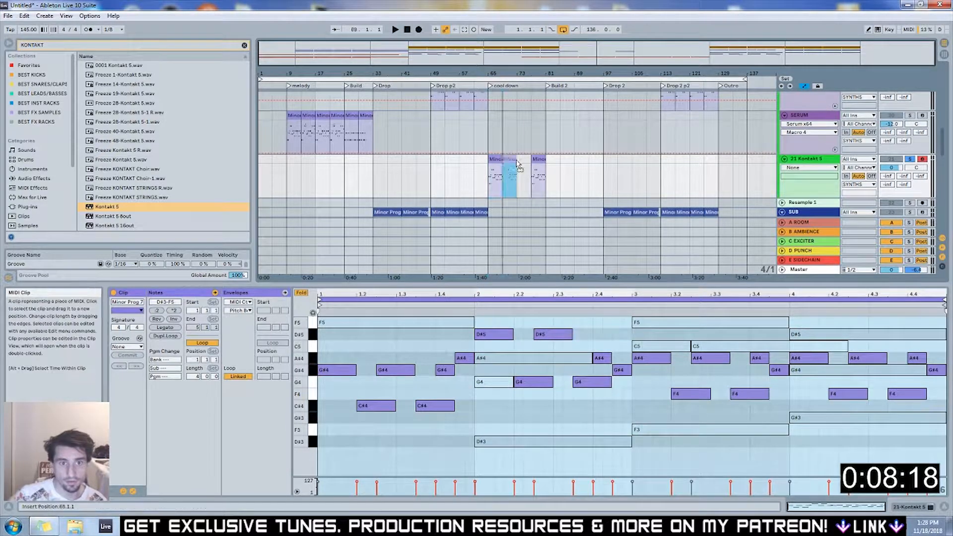
left_click(524, 176)
key("ctrl+v")
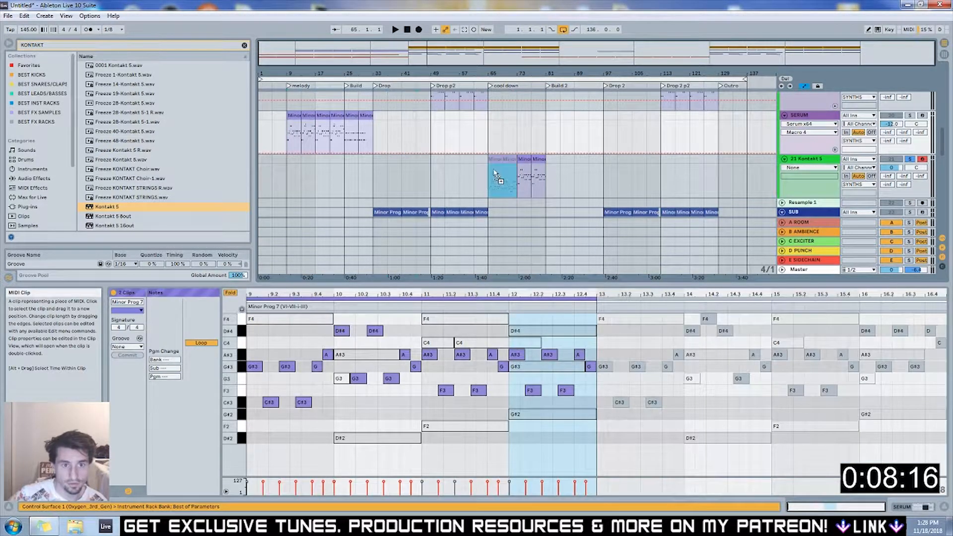
Play the cool down from bar 65 and raise the first Kontakt clip's notes by an octave
key("space")
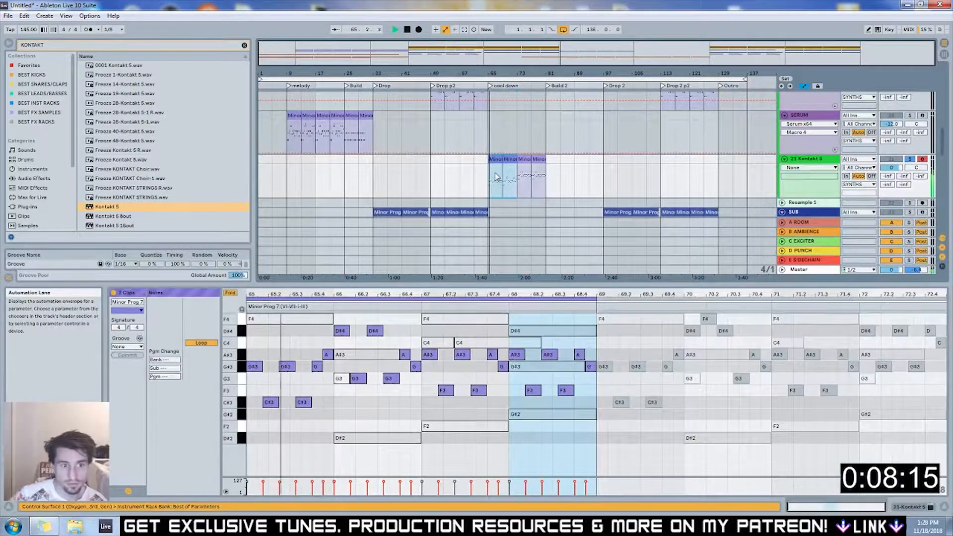
left_click(349, 386)
key("ctrl+a")
key("shift+Up")
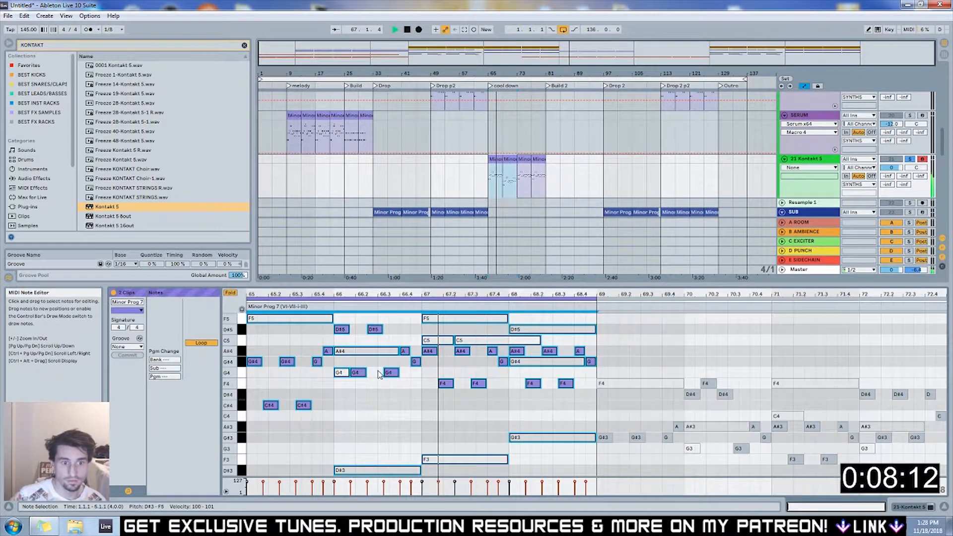
Raise all notes of the Kontakt clip at bar 69 by an octave
left_click(509, 169)
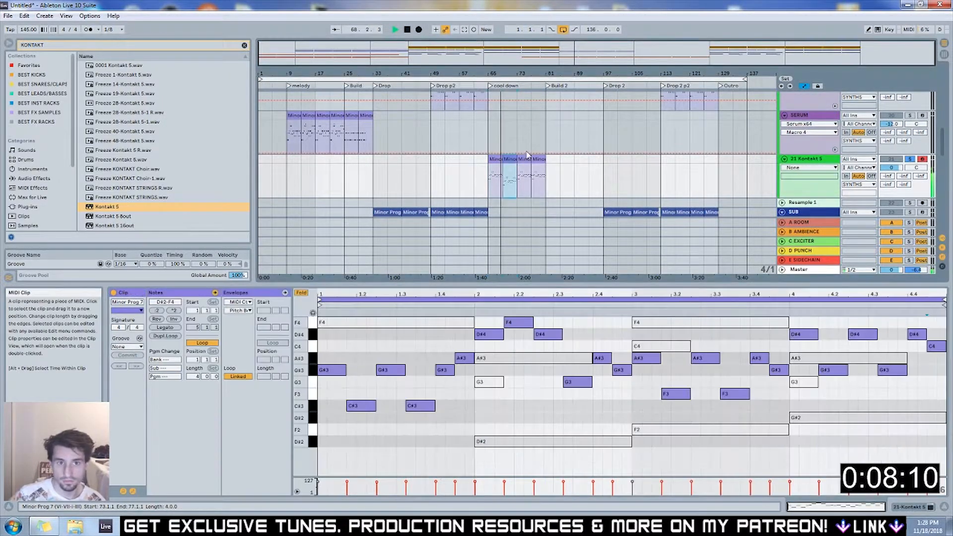
scroll(508, 129, "down", 3)
left_click(496, 112)
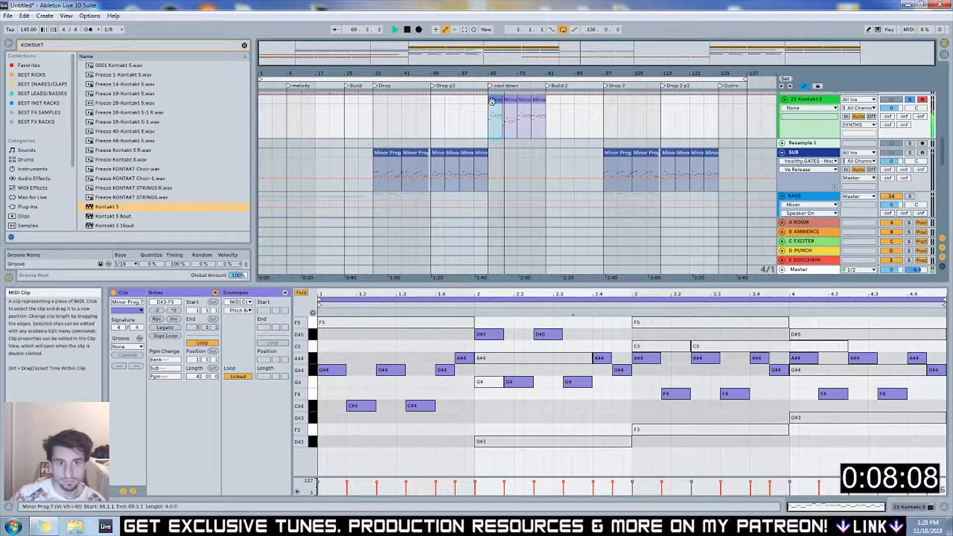
scroll(511, 194, "up", 1)
scroll(518, 164, "up", 3)
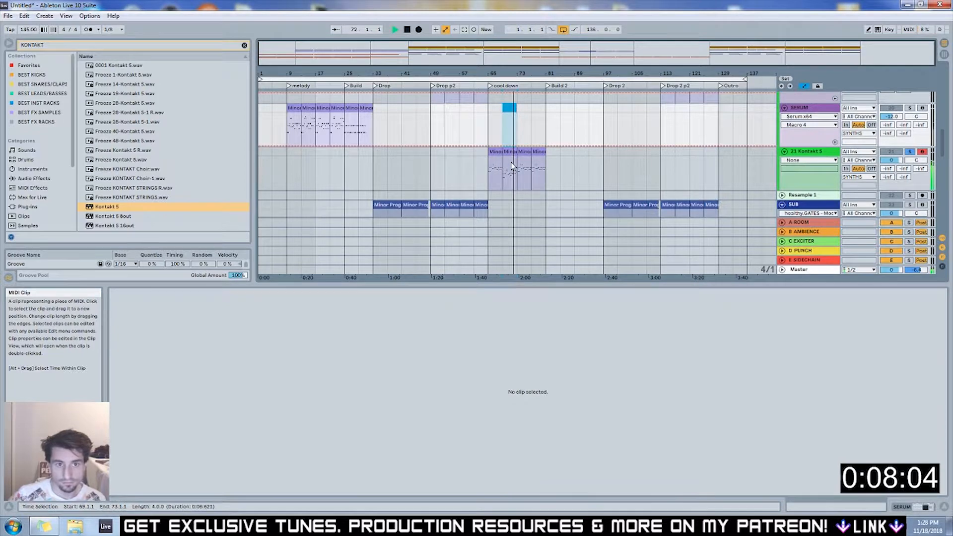
left_click(511, 169)
key("ctrl+a")
key("shift+Up")
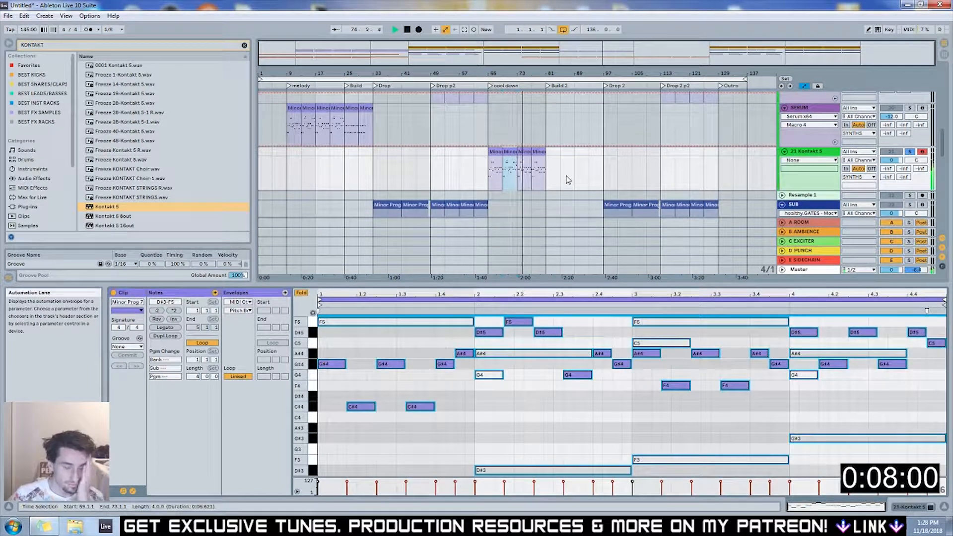
Deactivate the closing A#4, G#4 and F4 notes in the last bar of the final cool down Kontakt clip and listen
left_click(538, 152)
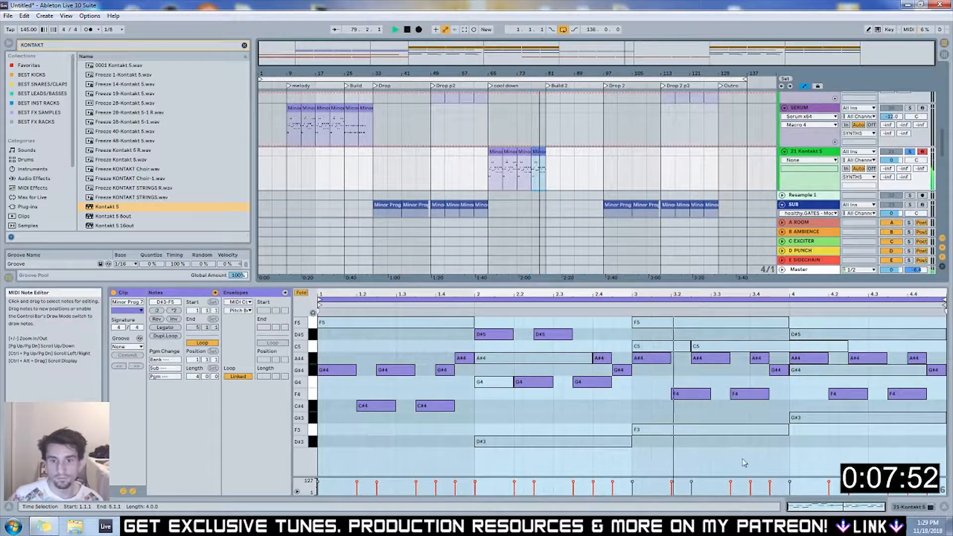
left_click_drag(816, 404, 936, 330)
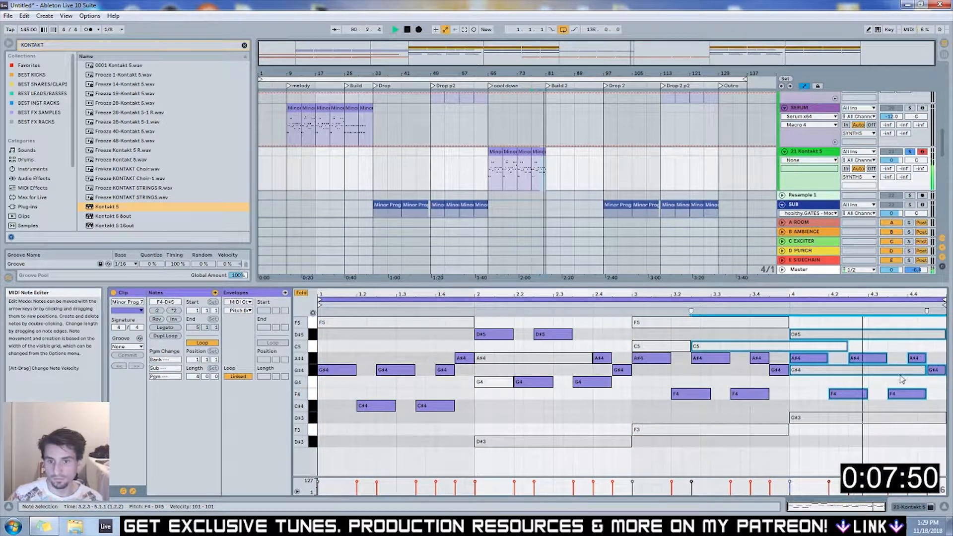
left_click_drag(840, 410, 937, 346)
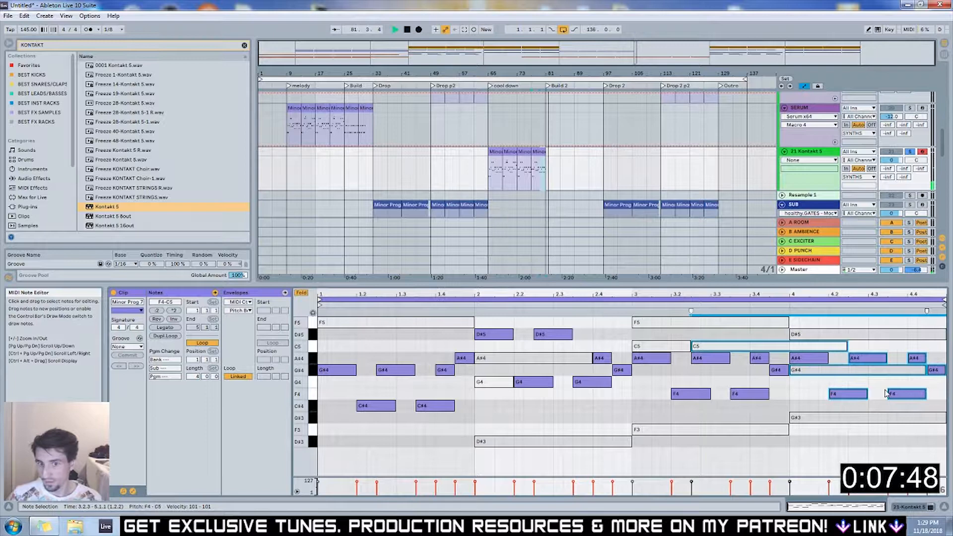
key("0")
left_click(797, 397)
left_click(754, 306)
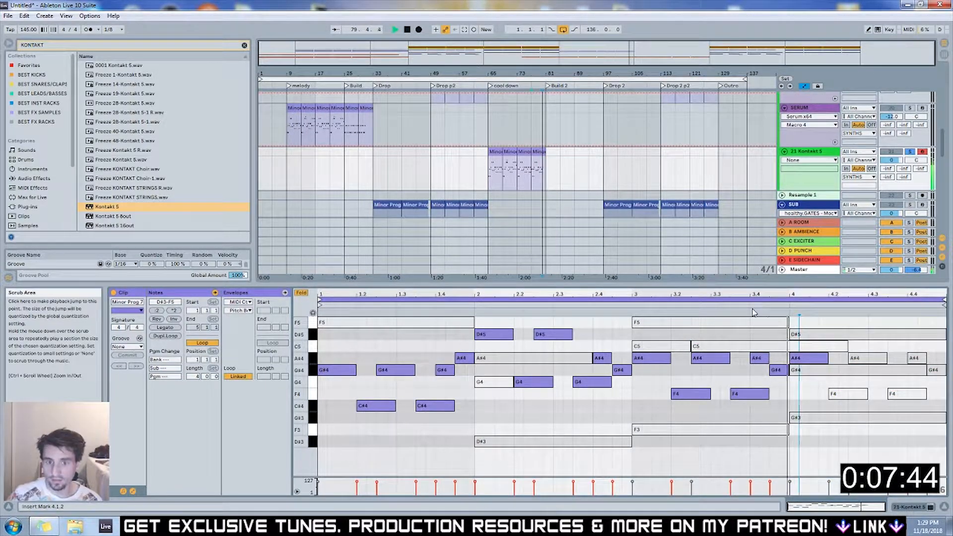
key("space")
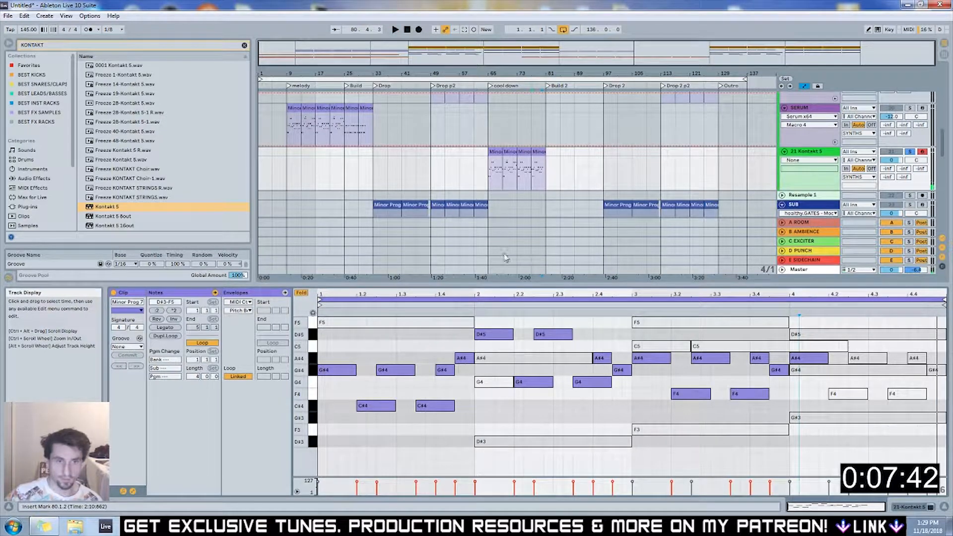
Copy the SERUM melody clips spanning bars 17 to 33 to the Build 2 section starting at bar 81
left_click_drag(500, 283, 501, 329)
scroll(327, 149, "up", 2)
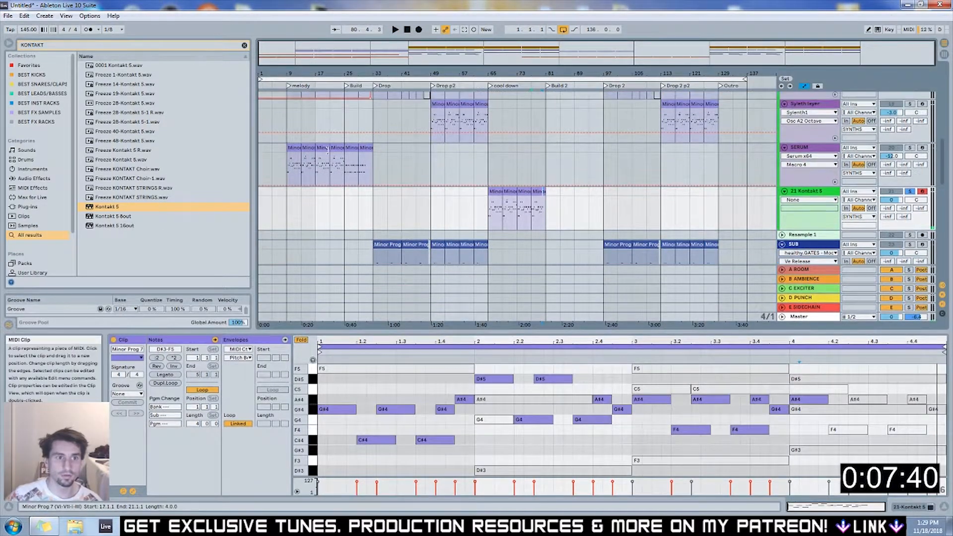
left_click(321, 148)
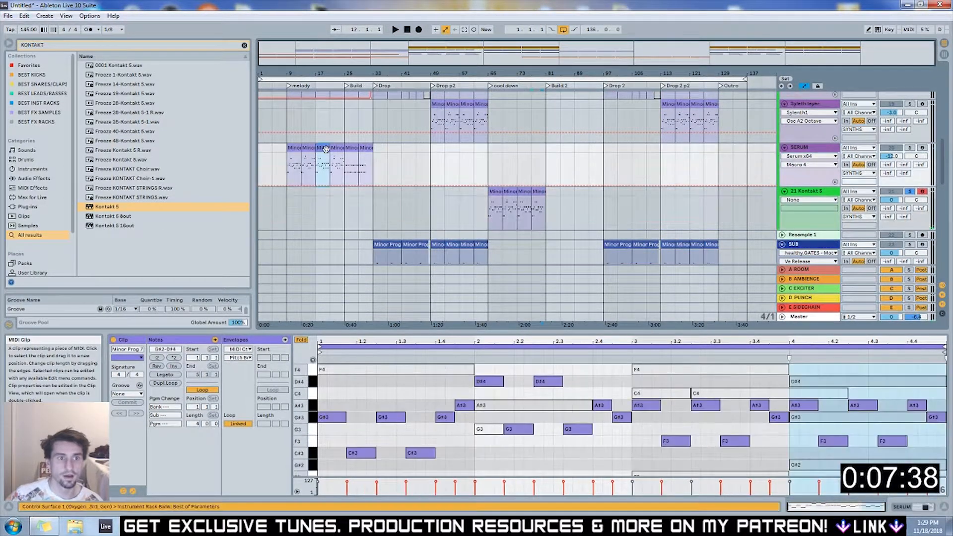
left_click(362, 148, "shift")
left_click_drag(362, 147, 591, 149)
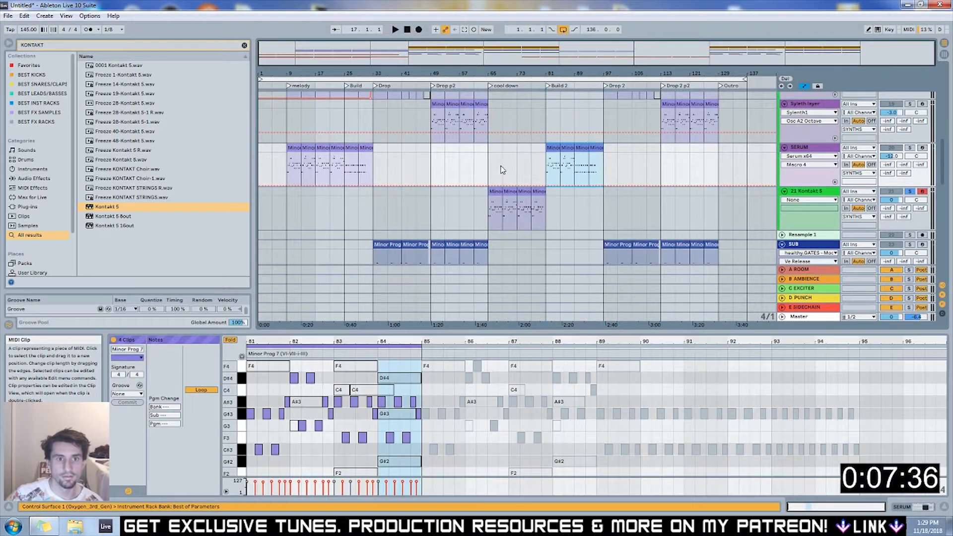
Copy the RAZOR clips spanning bars 17 to 33 to the Build 2 section starting at bar 81
scroll(499, 166, "up", 3)
left_click(323, 160)
left_click(363, 160)
left_click(323, 159)
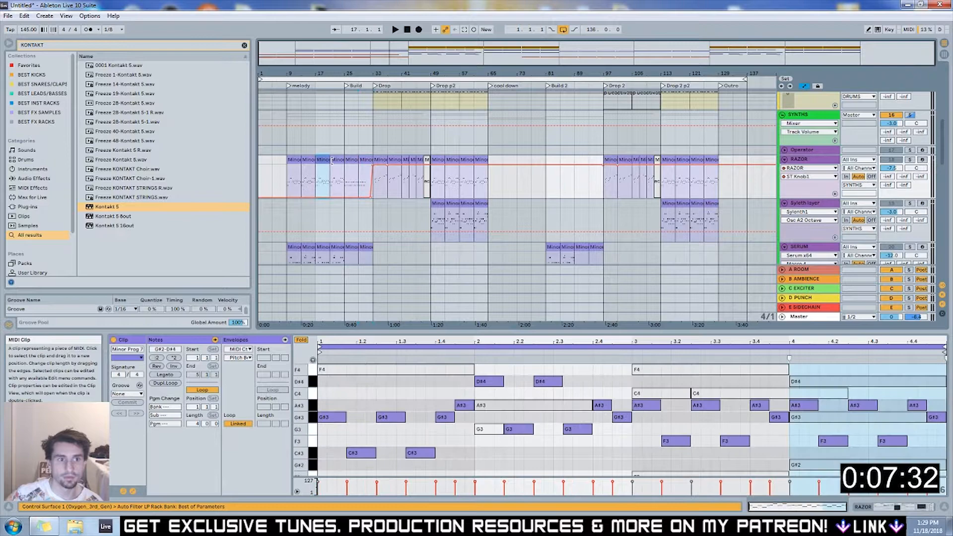
left_click(367, 159, "shift")
left_click_drag(367, 159, 595, 159)
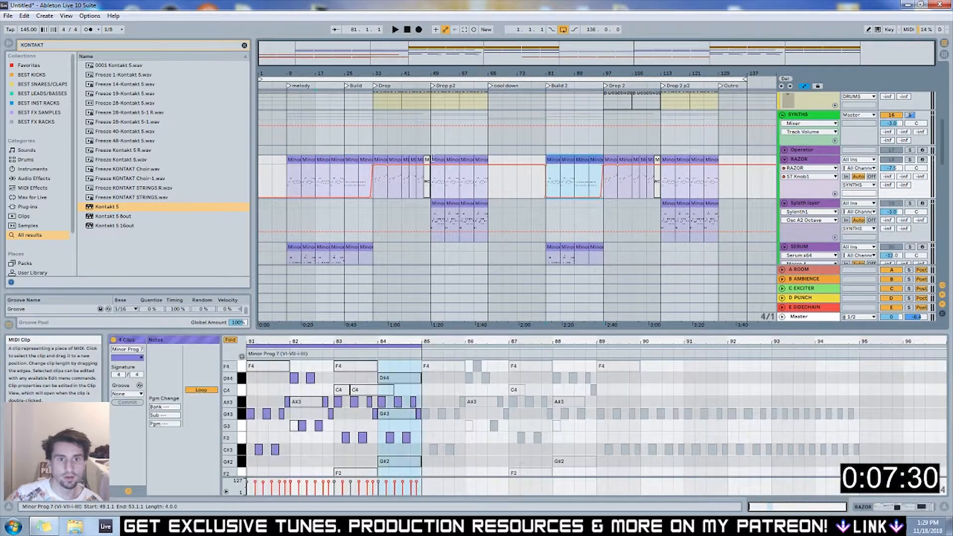
Copy the 28 Spire build clips to bar 81 and the eight-bar clip preceding them to bar 73
scroll(365, 194, "down", 5)
scroll(361, 193, "down", 5)
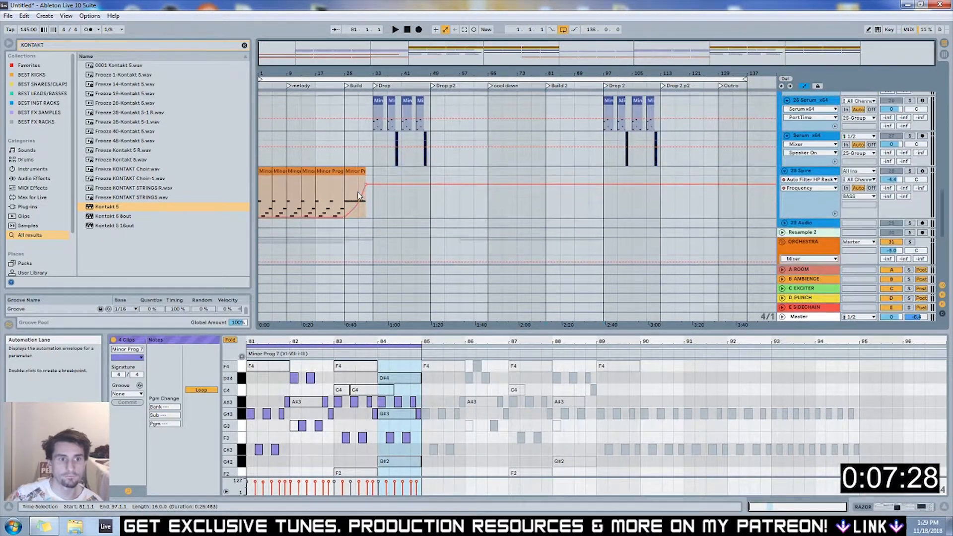
left_click(351, 171)
left_click_drag(351, 171, 550, 170)
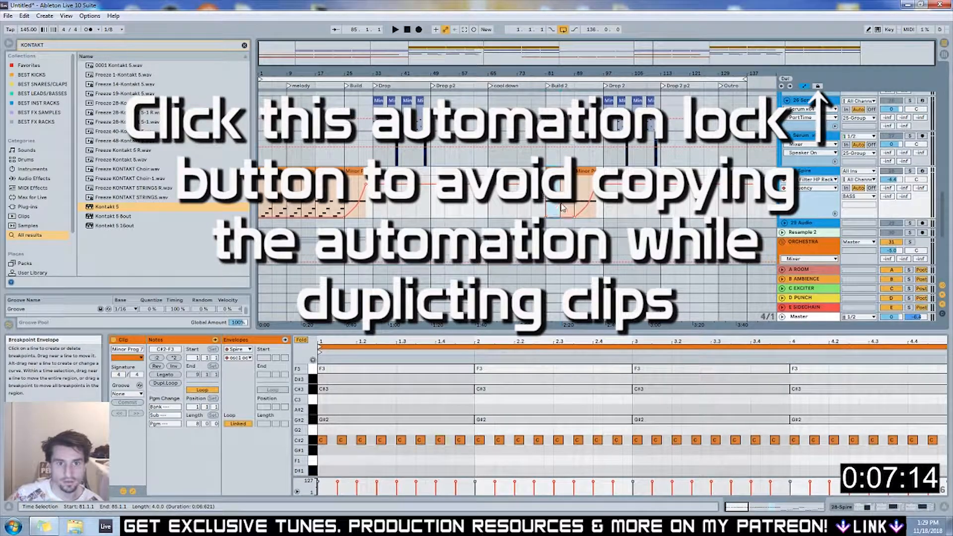
left_click(328, 210)
left_click_drag(329, 211, 529, 210)
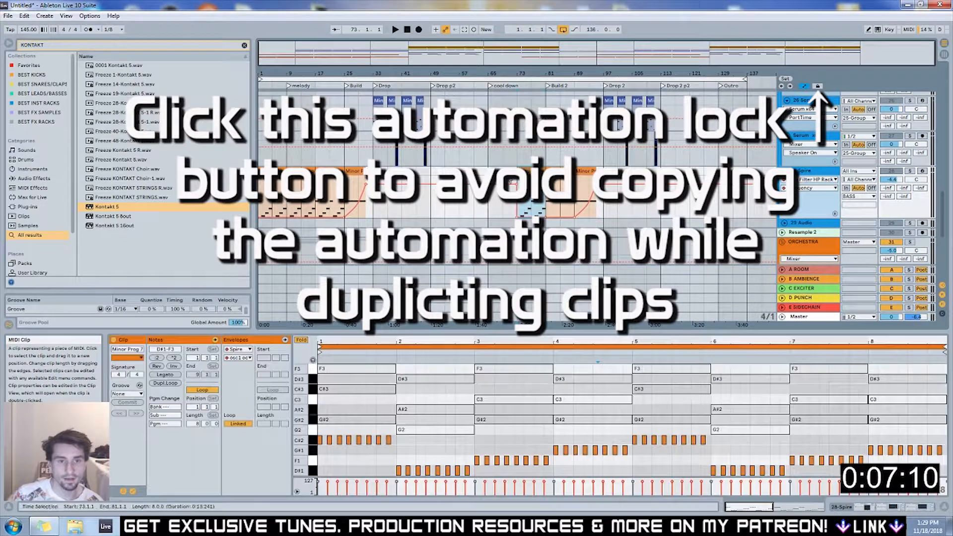
Show the 28 Spire track's automated envelopes in separate lanes and adjust the LP filter frequency breakpoint within Build 2
right_click(805, 201)
left_click(821, 214)
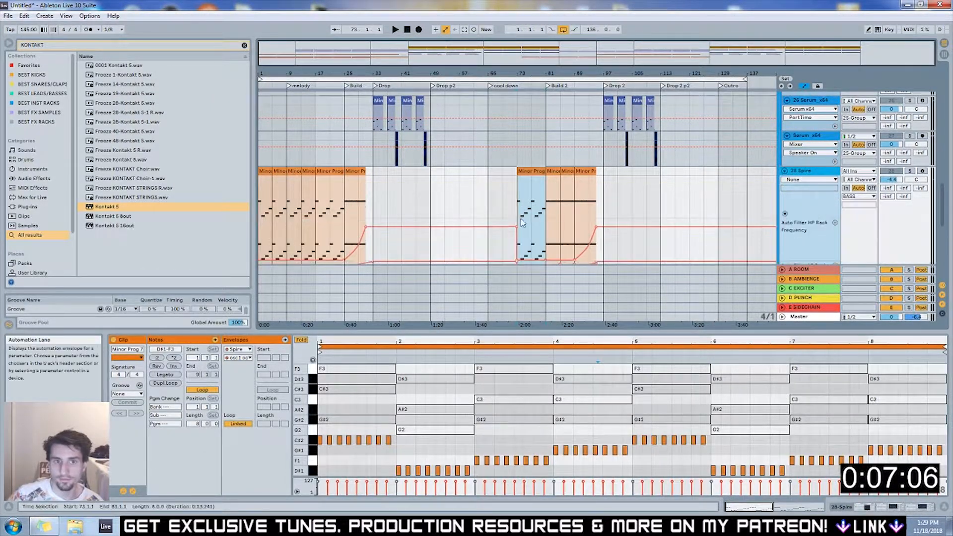
scroll(514, 233, "down", 1)
scroll(515, 229, "down", 1)
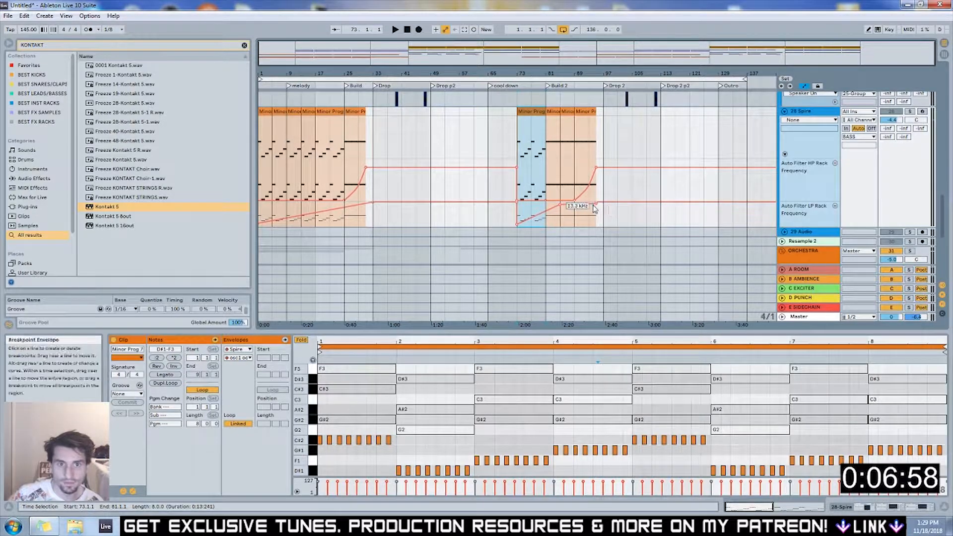
left_click(561, 204)
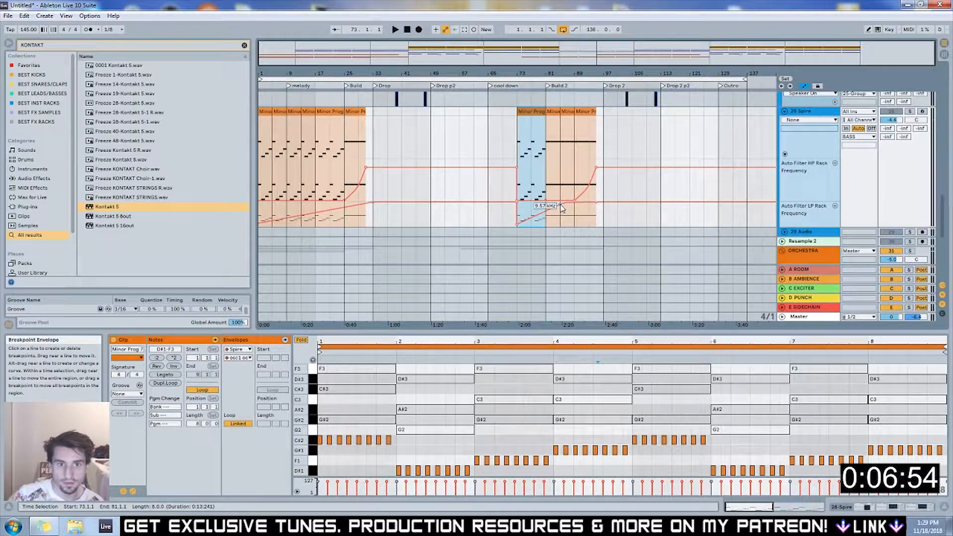
scroll(606, 203, "up", 1)
scroll(605, 201, "up", 1)
Play from just before the cool down and add the Replika delay to the 21 Kontakt 5 track
left_click(482, 86)
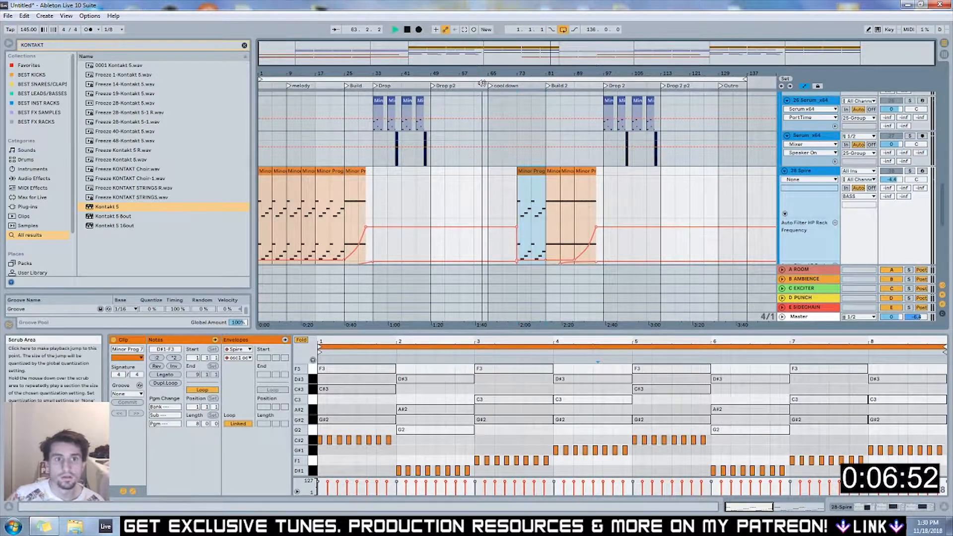
scroll(507, 129, "up", 2)
scroll(507, 129, "up", 5)
double_click(816, 152)
left_click_drag(44, 46, 0, 52)
key("BackSpace")
type("RA")
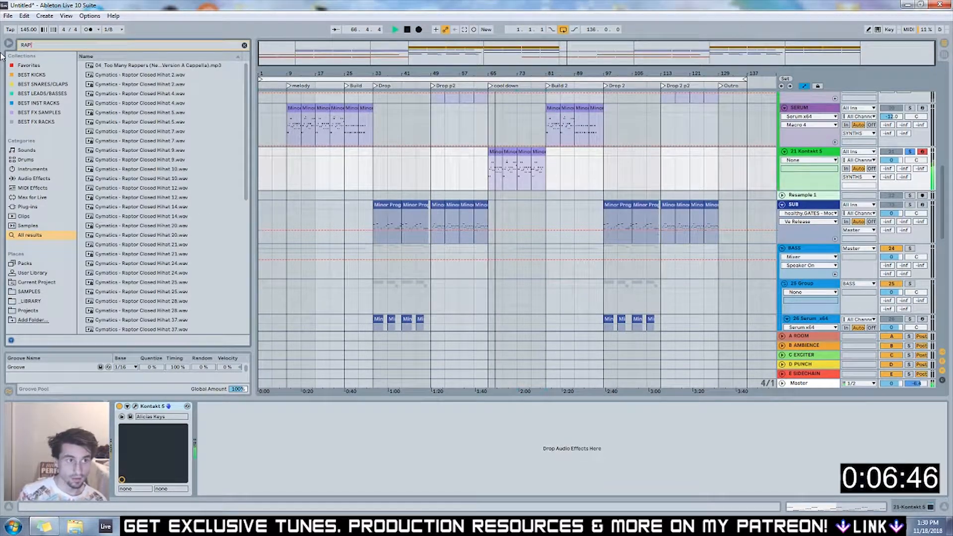
key("BackSpace")
type("EPLIK")
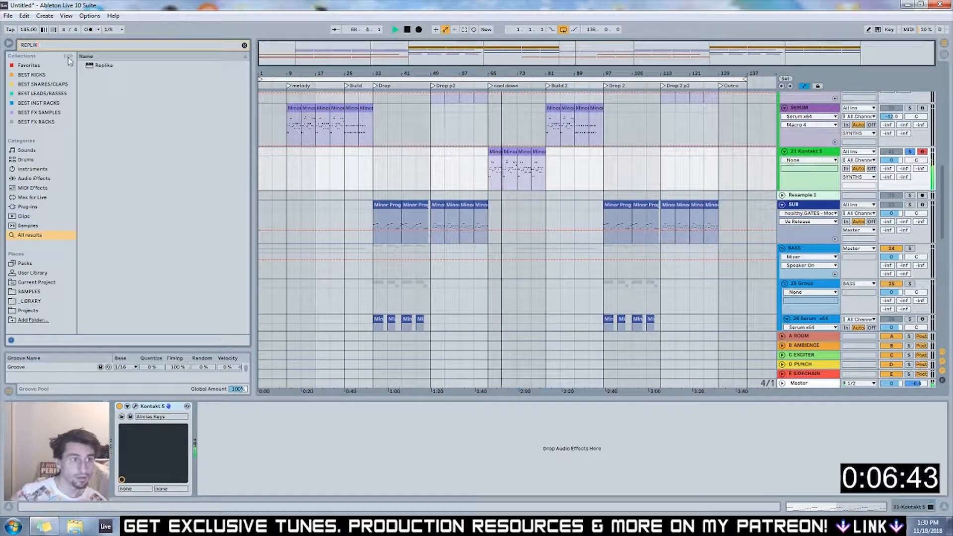
left_click(87, 67)
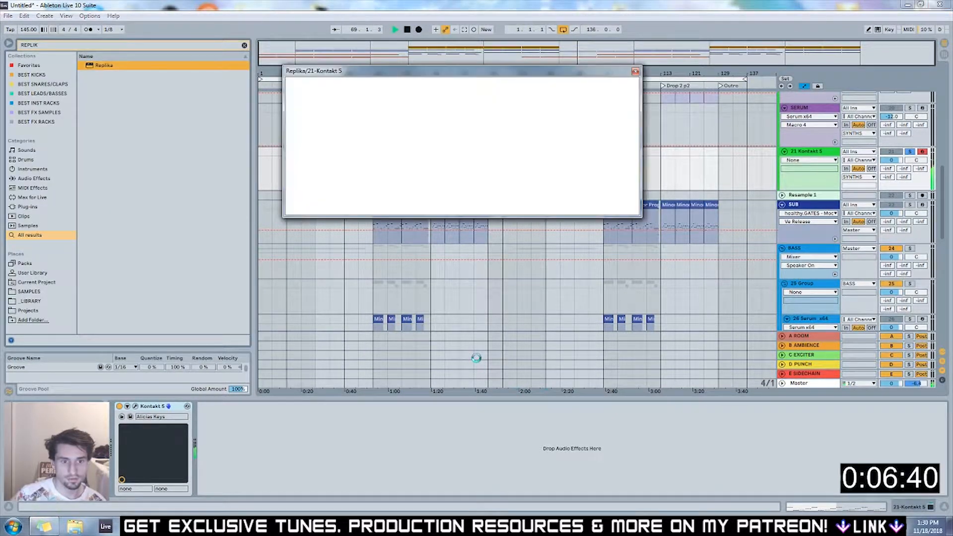
Try Replika's straight note timing, then switch the delay time mode to milliseconds and set it to 307 ms
mouse_move(459, 148)
left_mouse_down()
mouse_move(459, 162)
mouse_move(461, 135)
left_mouse_up()
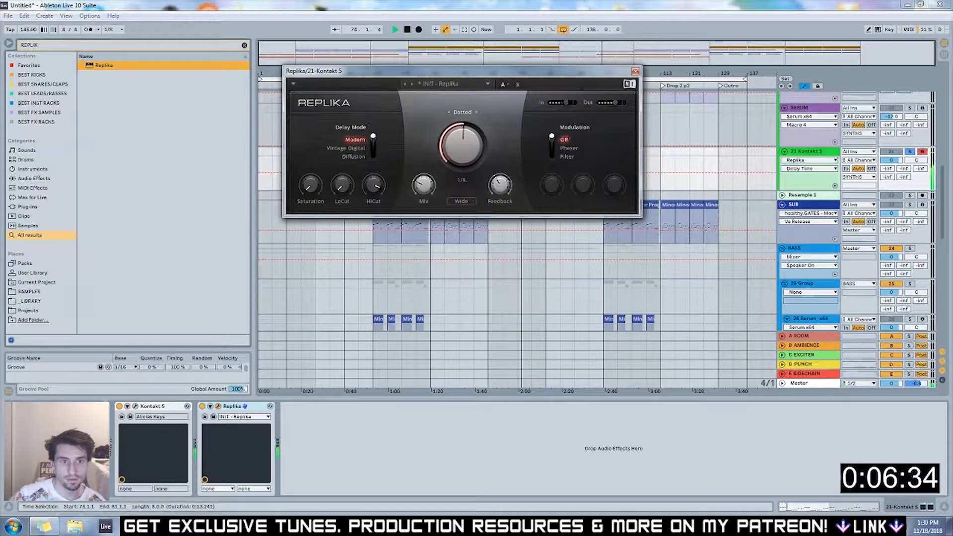
left_click(450, 112)
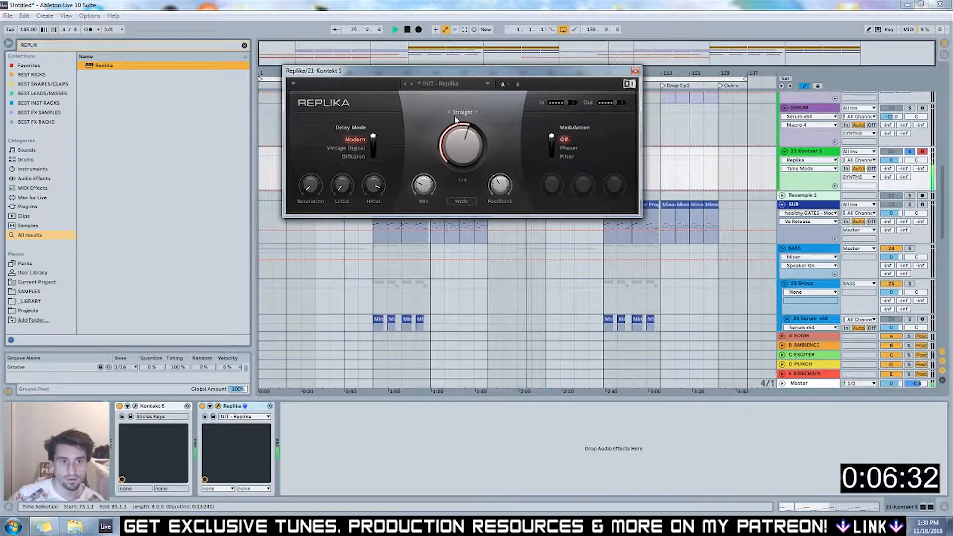
left_click_drag(460, 120, 459, 126)
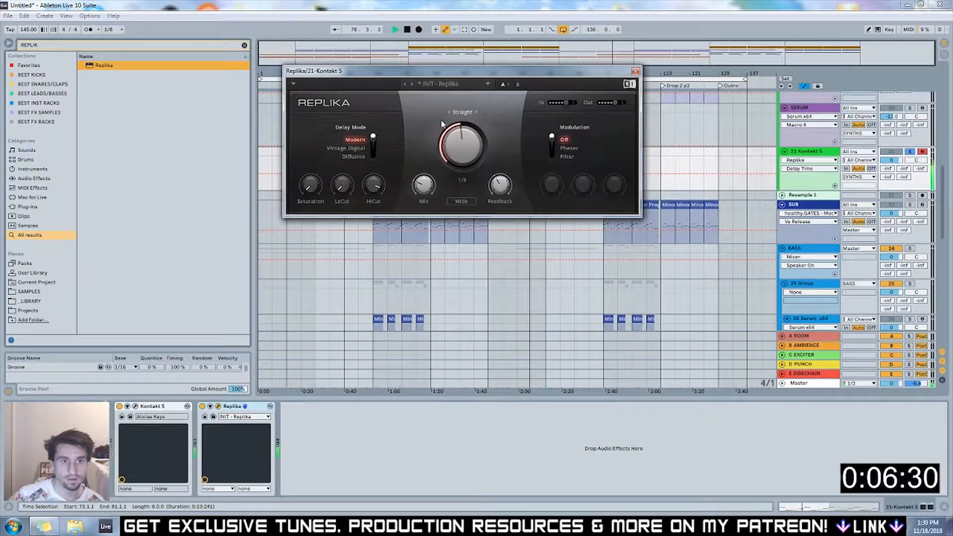
left_click(472, 113)
left_click_drag(471, 144, 471, 151)
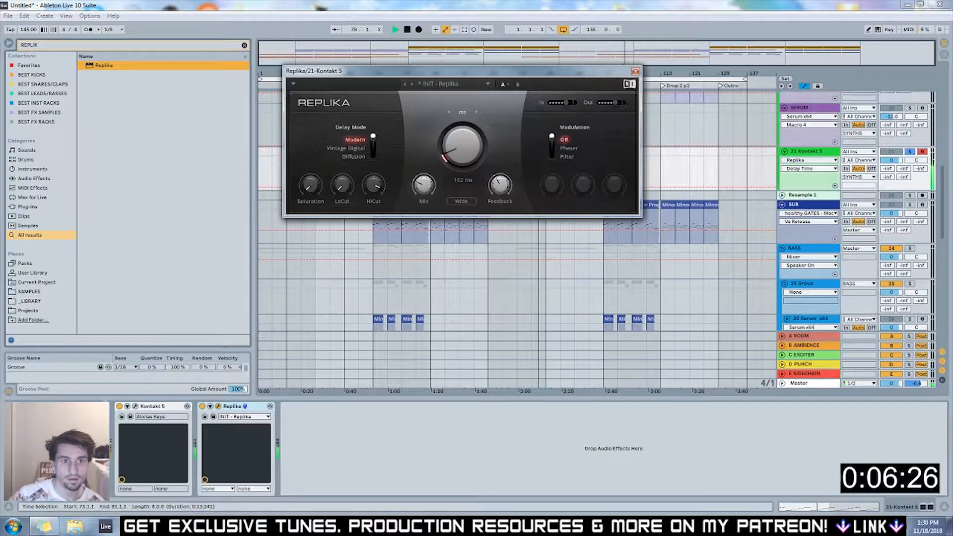
left_click_drag(461, 149, 462, 134)
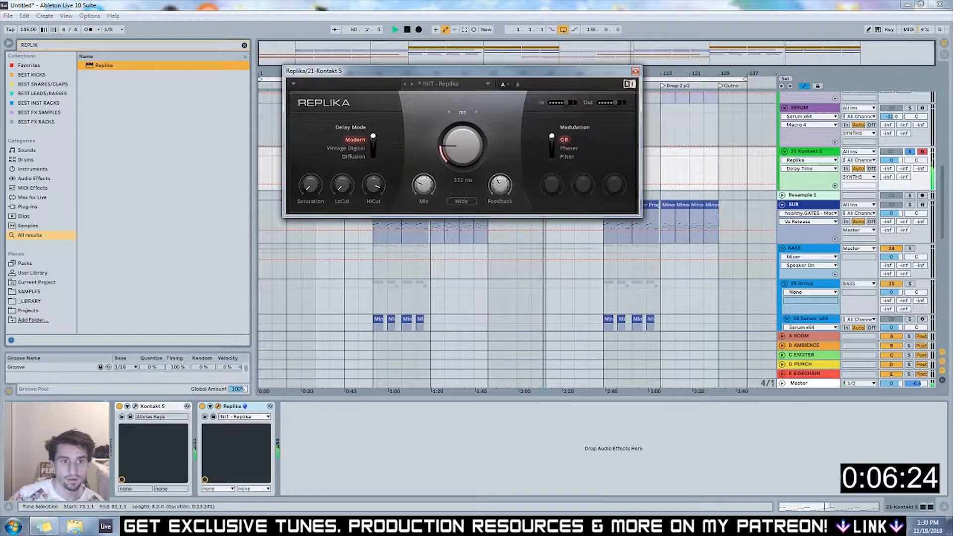
left_click_drag(459, 162, 459, 164)
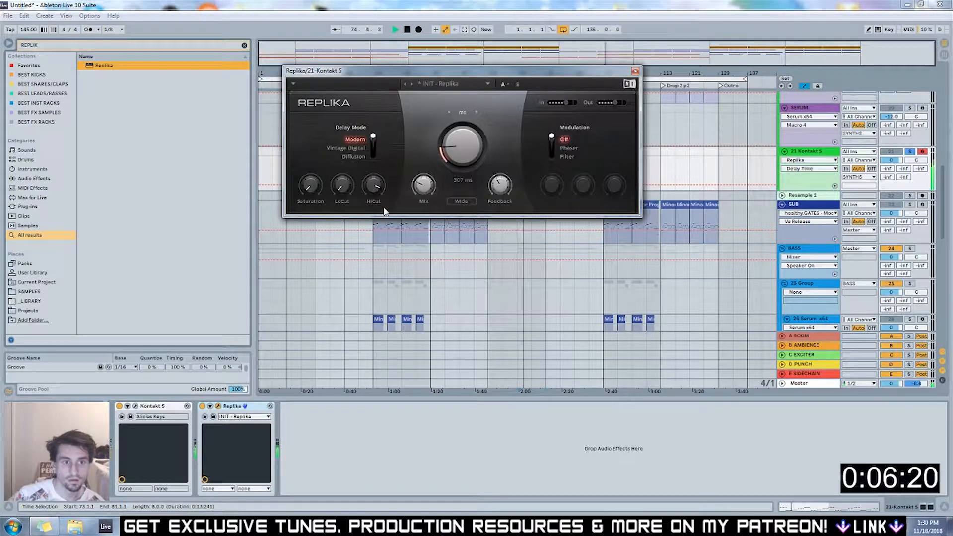
Raise Replika's LoCut and set its stereo mode to Ping Pong with a delay time of 327 ms
left_click_drag(341, 184, 341, 165)
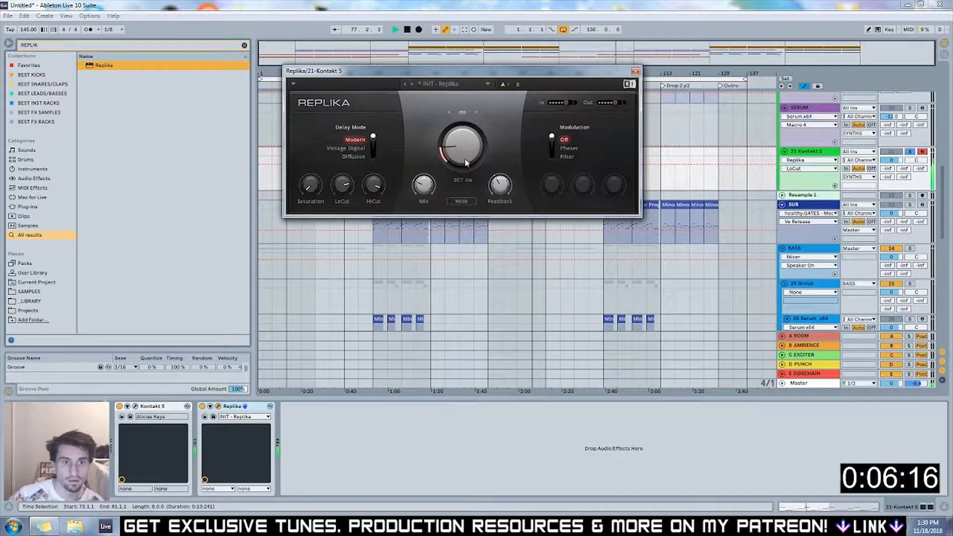
left_click(462, 200)
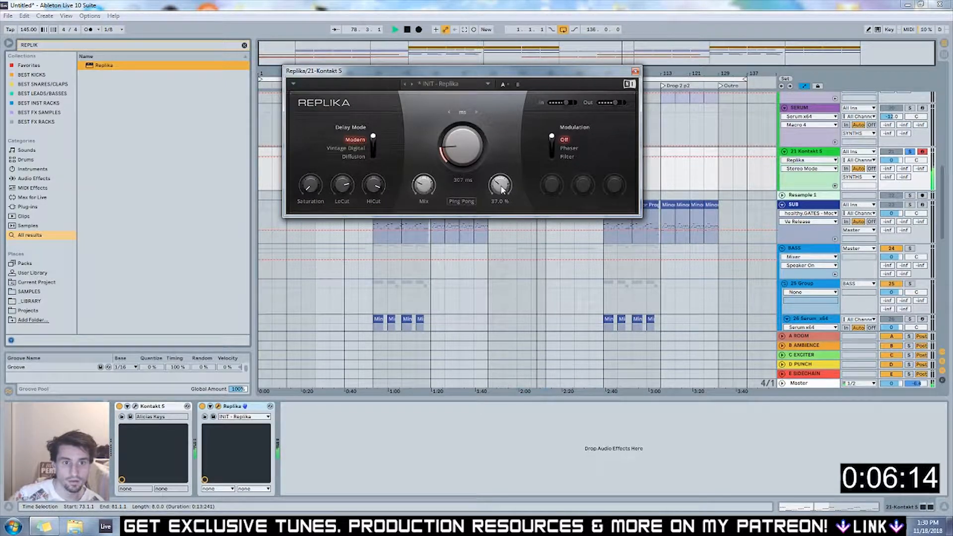
left_click_drag(461, 145, 461, 141)
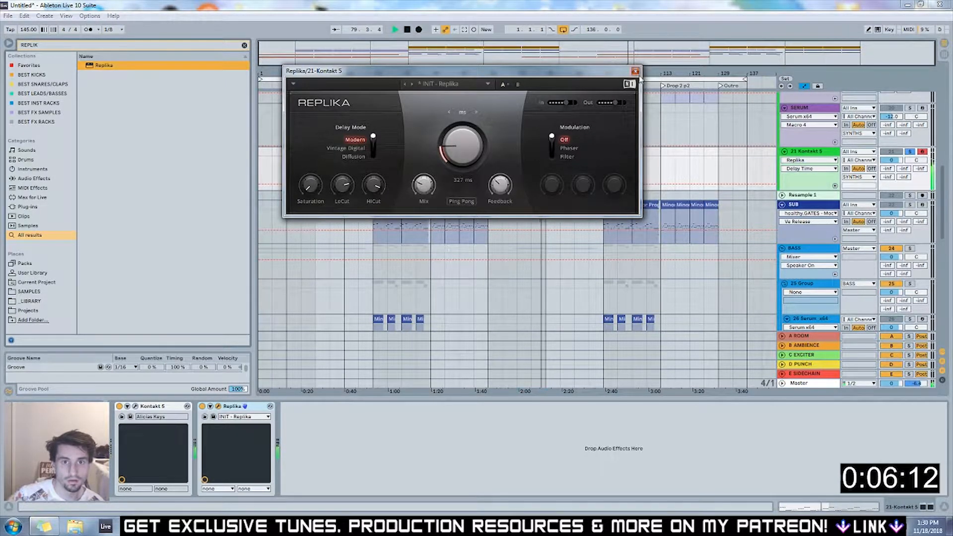
left_click(635, 71)
Add ValhallaPlate_x64 after Replika on the Kontakt track, with a 2.2 s decay and 122.4% size
key("ctrl+f")
type("v")
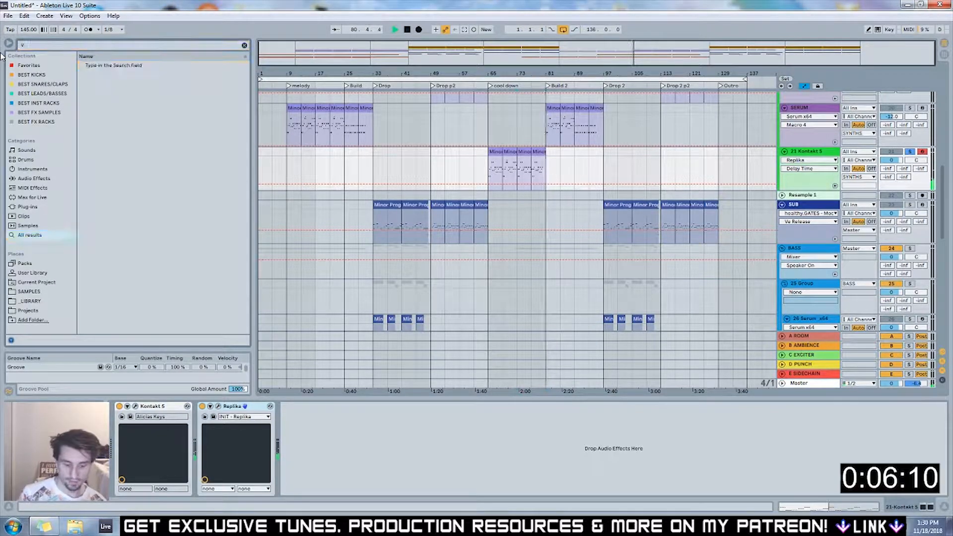
type("ALHALLA")
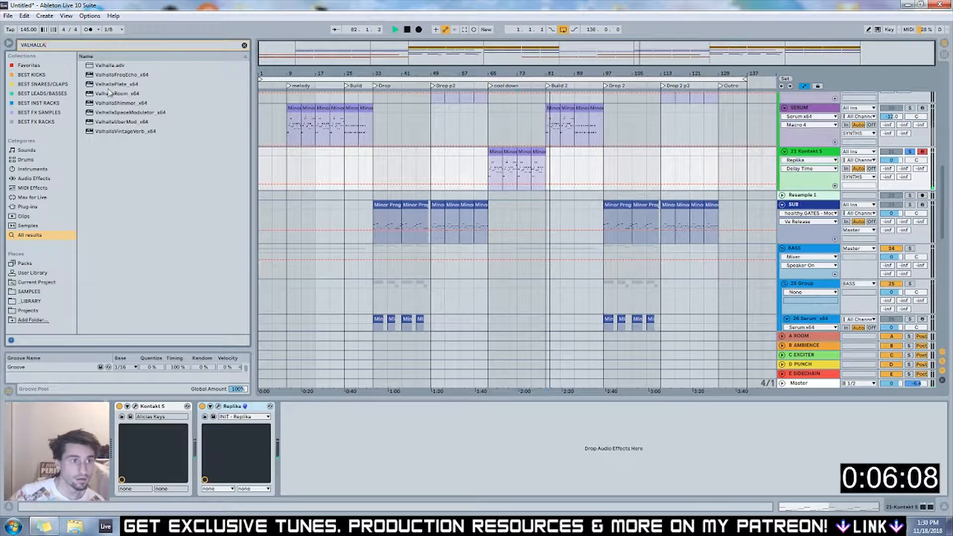
left_click_drag(110, 88, 342, 427)
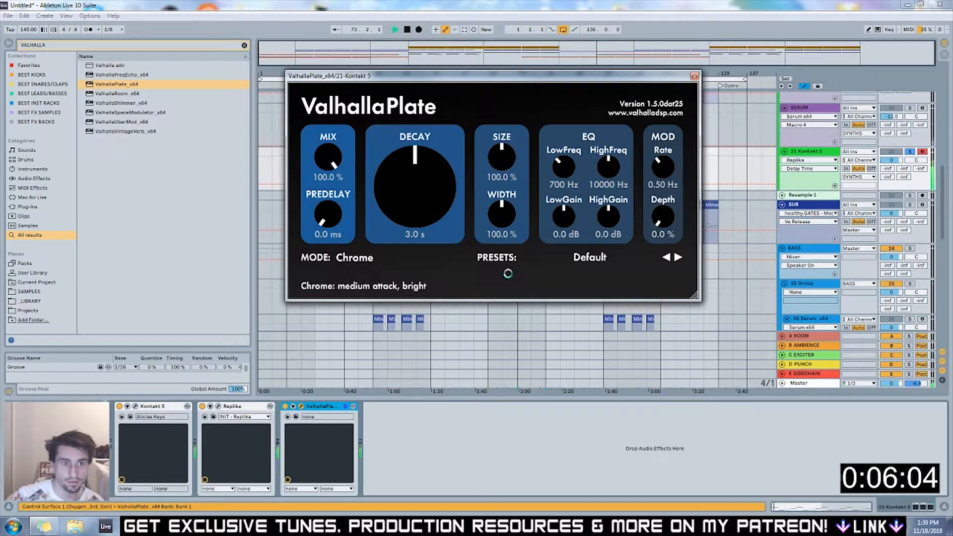
mouse_move(415, 191)
left_mouse_down()
mouse_move(415, 206)
mouse_move(429, 191)
left_mouse_up()
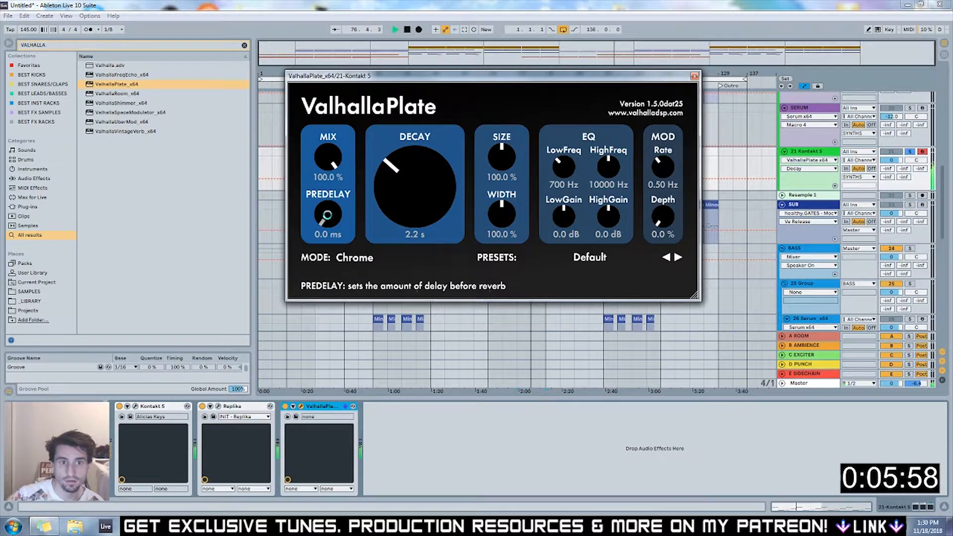
left_click_drag(496, 161, 499, 143)
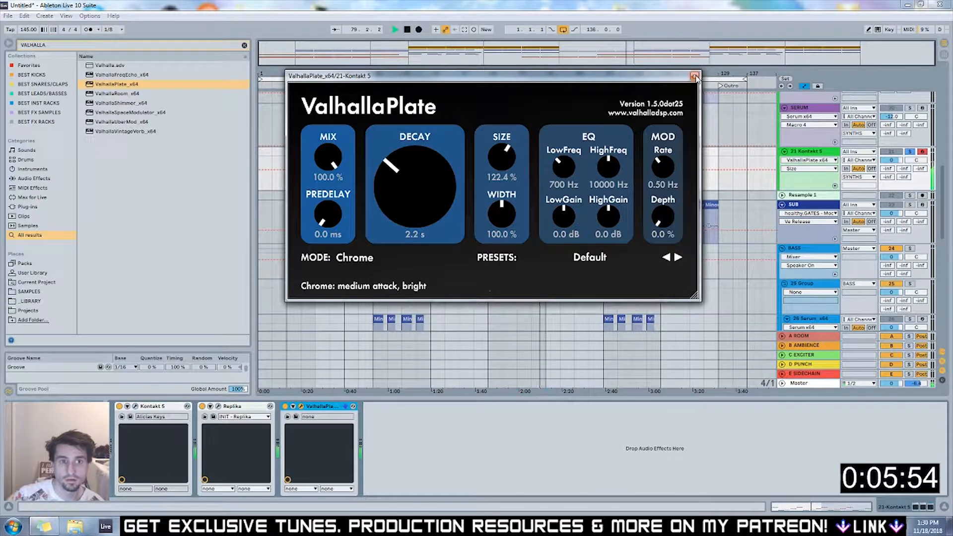
Audition ValhallaPlate's reverb modes, choose Cobalt, and set the mix to 96.4%
left_click(354, 257)
left_click(381, 315)
left_click(355, 257)
left_click(365, 305)
left_click(358, 262)
left_click(370, 295)
left_click(358, 265)
left_click(521, 287)
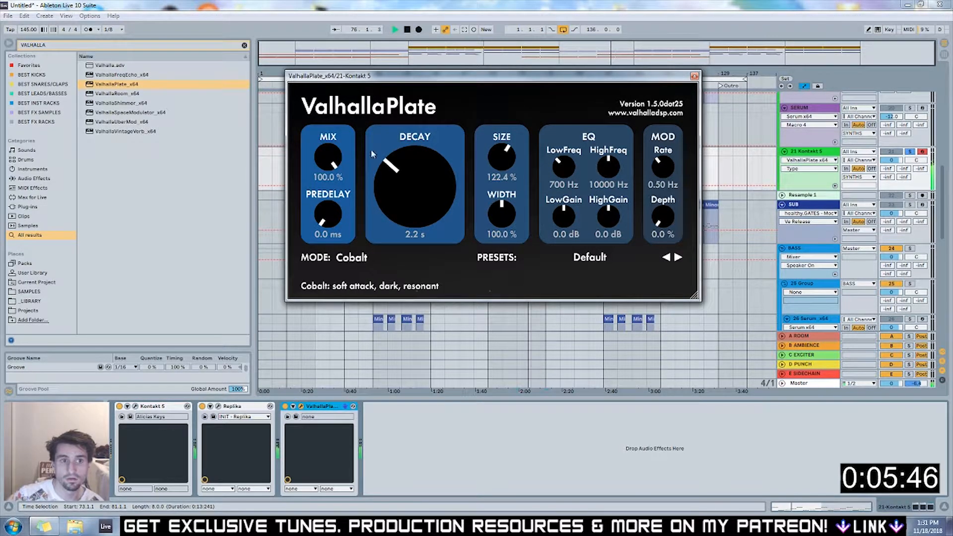
left_click_drag(315, 163, 317, 170)
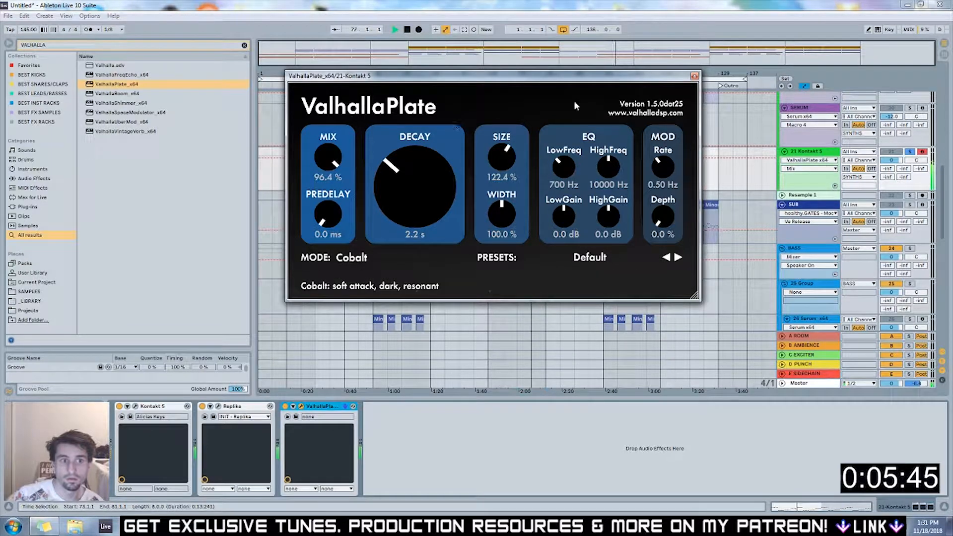
left_click(694, 77)
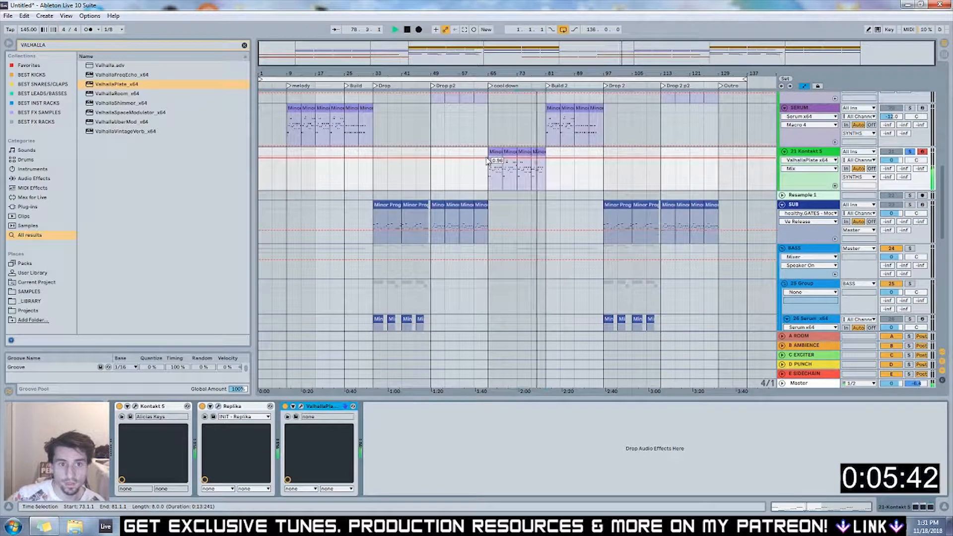
Automate the ValhallaPlate mix to ramp down across the Kontakt clips from bar 65 to bar 81, and listen
left_click_drag(545, 158, 544, 182)
left_click(505, 85)
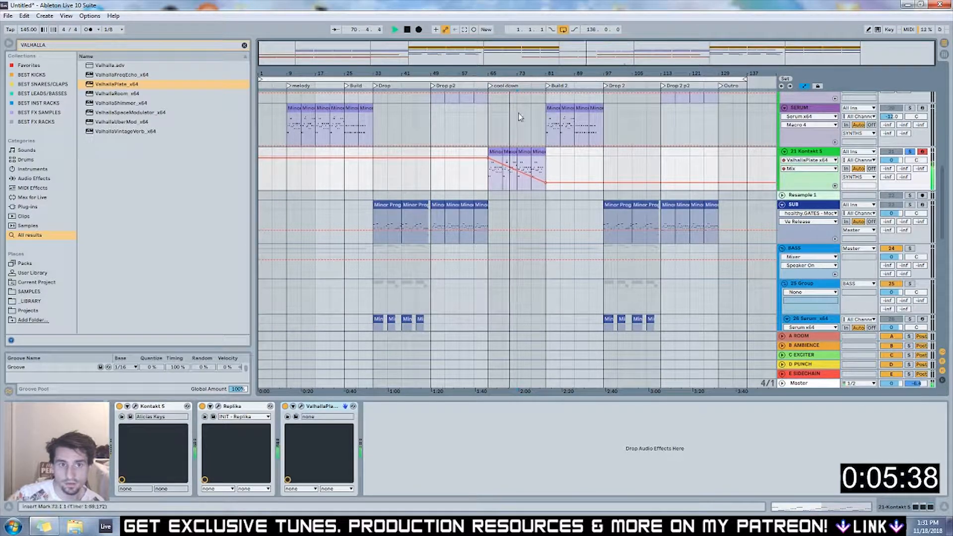
left_click_drag(488, 158, 489, 160)
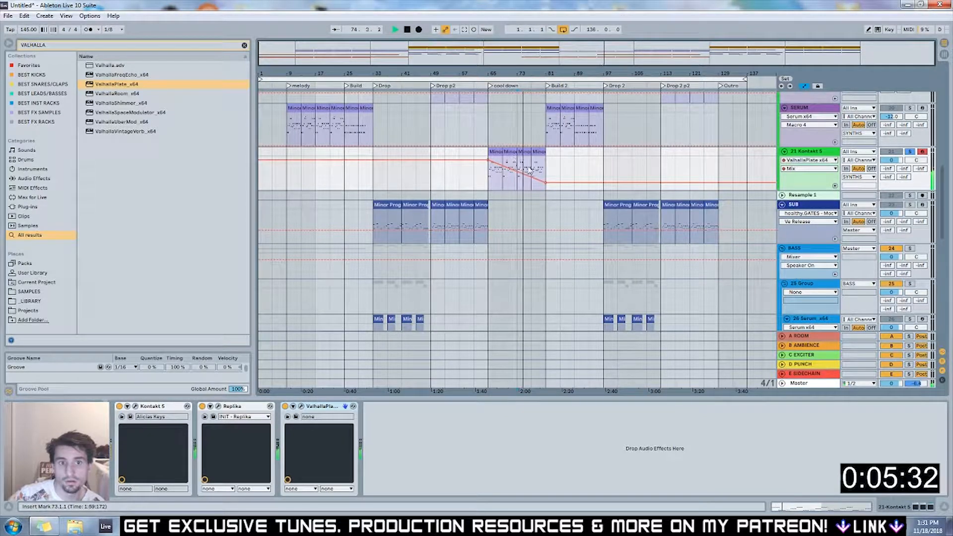
scroll(534, 170, "up", 1)
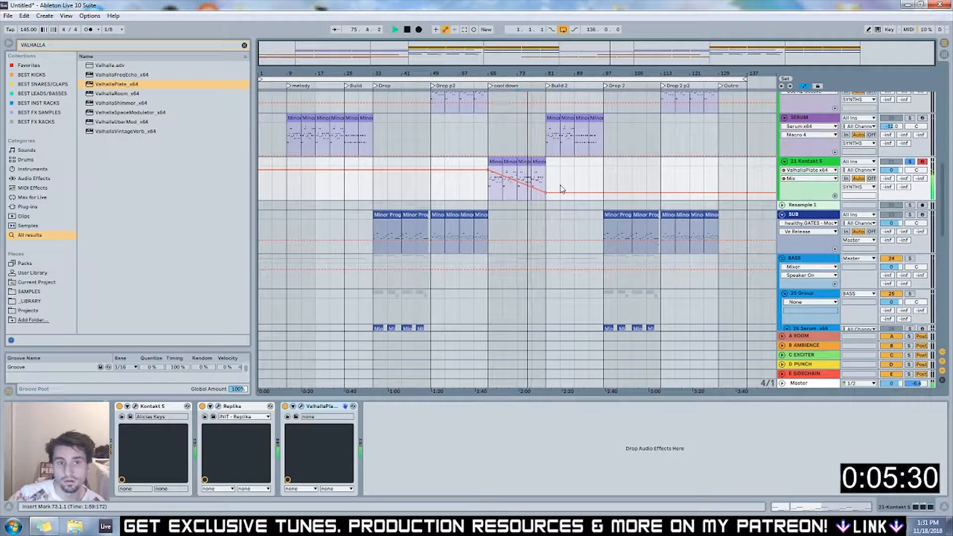
Lower the end of the Kontakt track's ValhallaPlate mix automation ramp at bar 81 slightly, and stop playback
left_click_drag(555, 195, 556, 197)
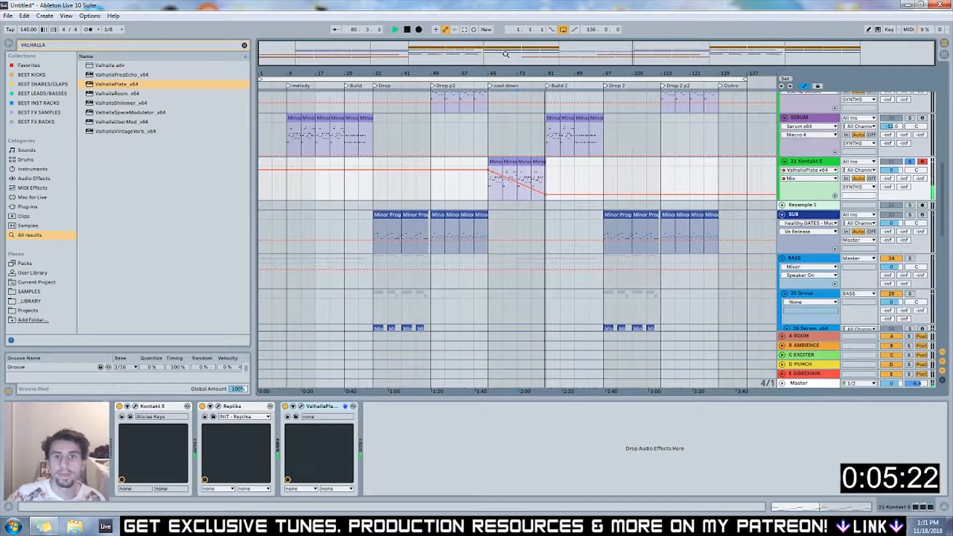
left_click(406, 30)
scroll(552, 189, "down", 6)
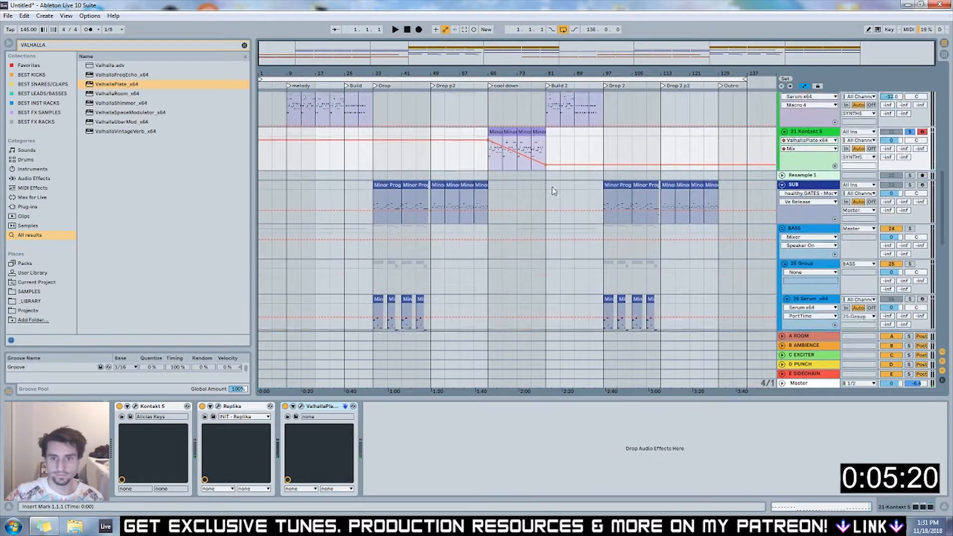
scroll(595, 203, "up", 8)
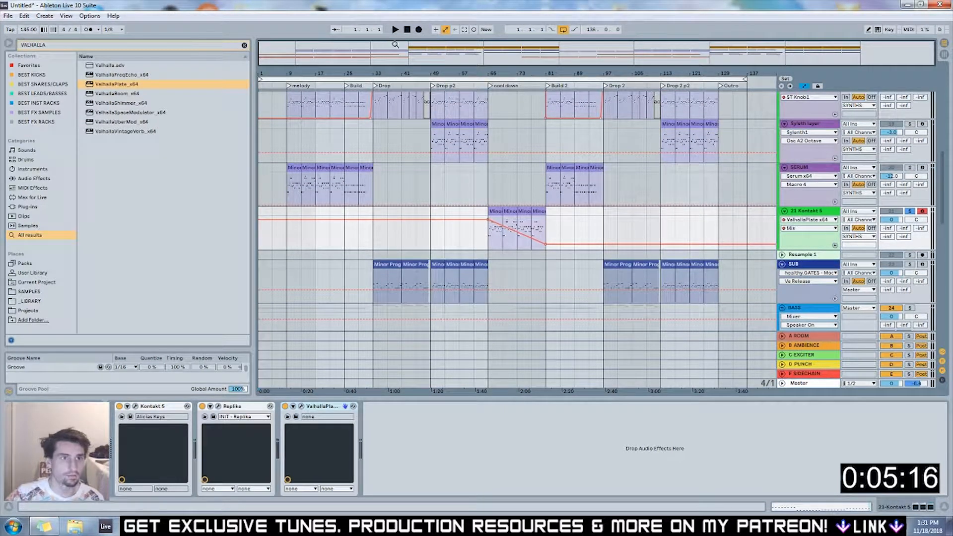
Look for impact samples in the browser, opening the Impacts folder inside EFFECTS in the _LIBRARY location
left_click_drag(60, 46, 2, 47)
key("BackSpace")
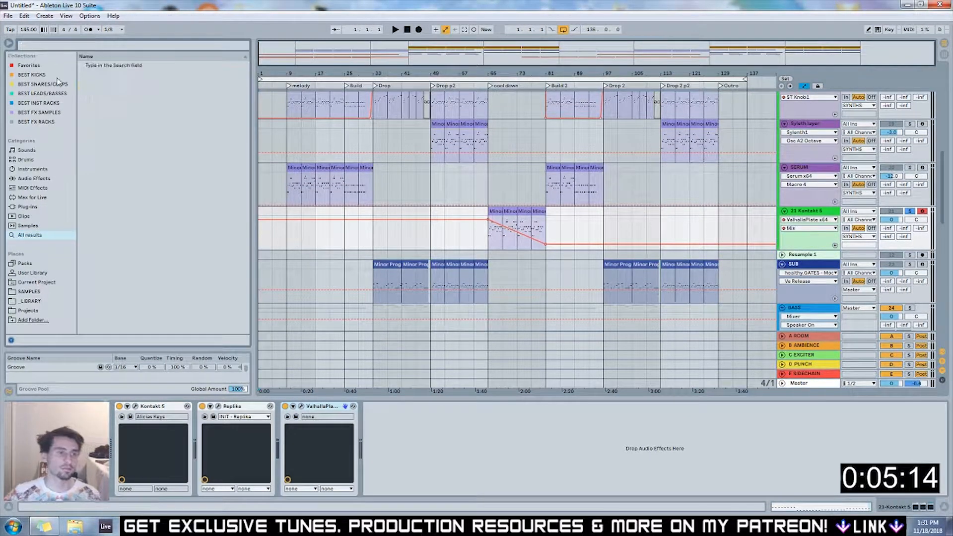
type("IMAPC")
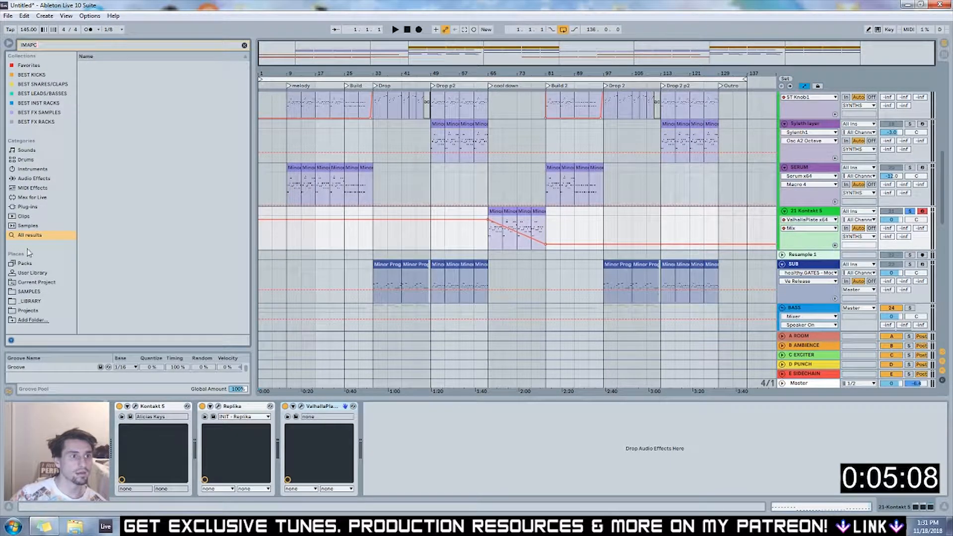
left_click(43, 112)
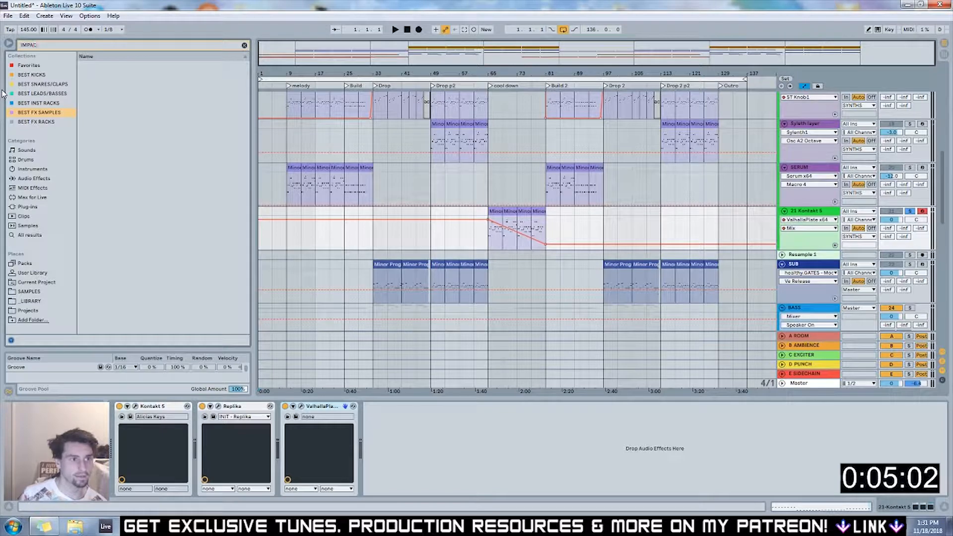
left_click(31, 301)
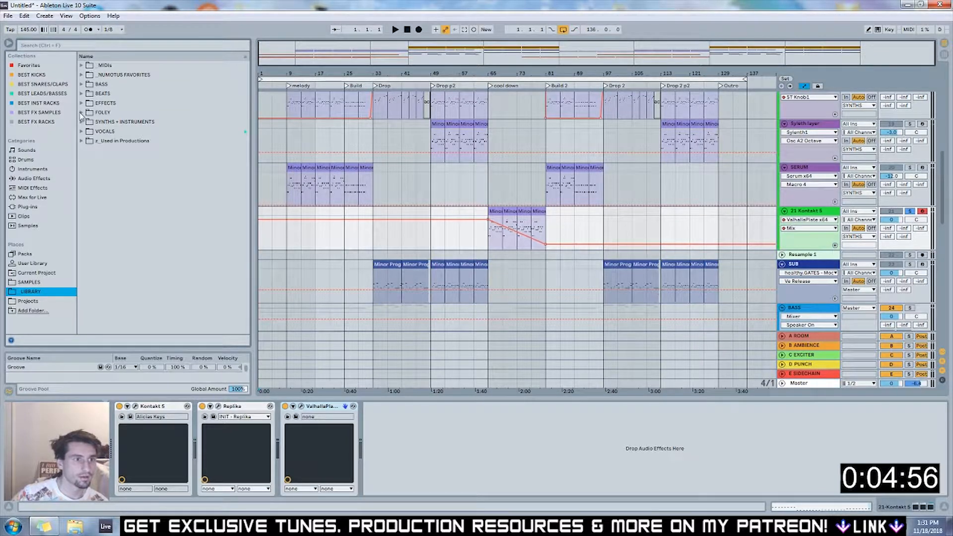
left_click(81, 103)
left_click(87, 122)
Audition the impact samples and pick cached_balladestroyed3.wav
left_click(164, 216)
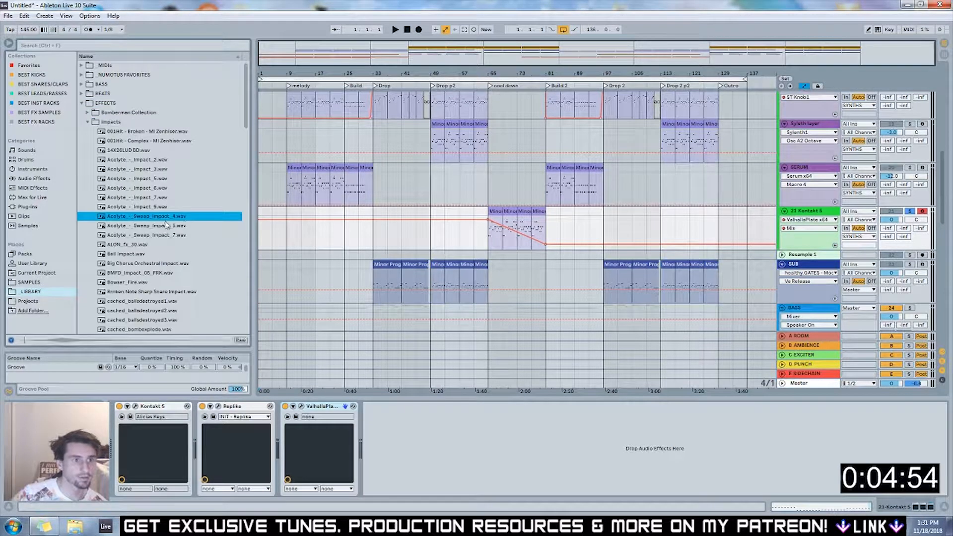
left_click(144, 244)
scroll(148, 248, "down", 2)
left_click(159, 263)
left_click(144, 273)
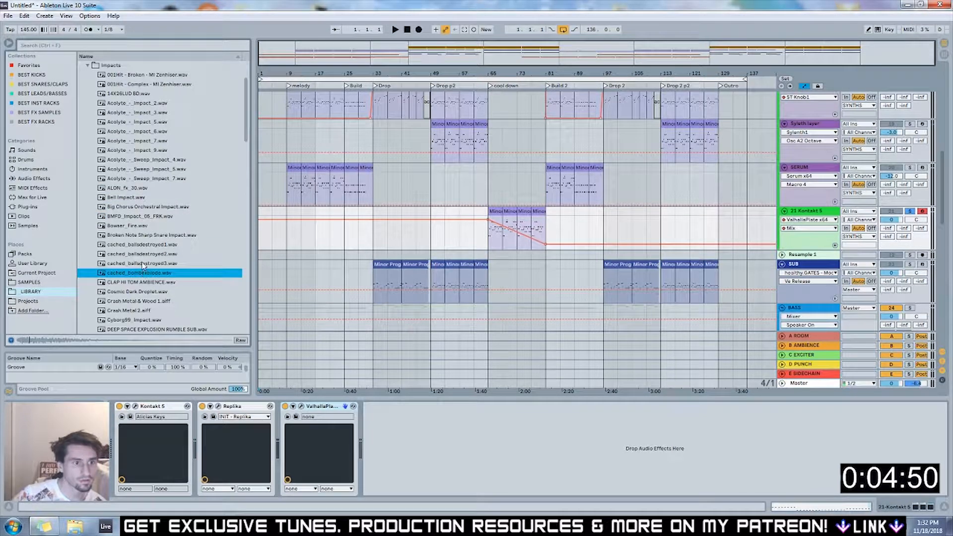
key("Up")
key("Up")
key("Down")
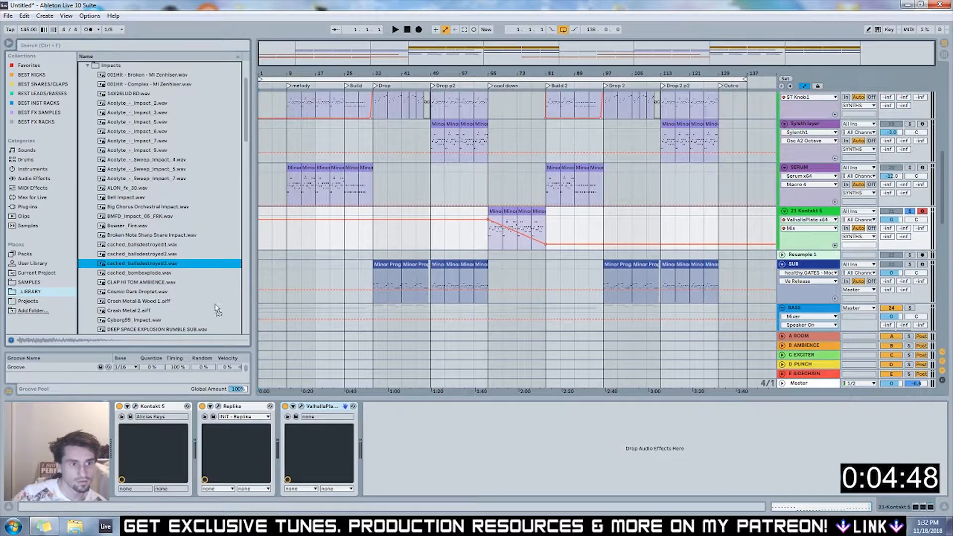
Unfold the EFFECTS group and place cached_balladestroyed3.wav at bar 1 on the Impact track
scroll(317, 348, "down", 3)
left_click(317, 320)
scroll(281, 271, "down", 10)
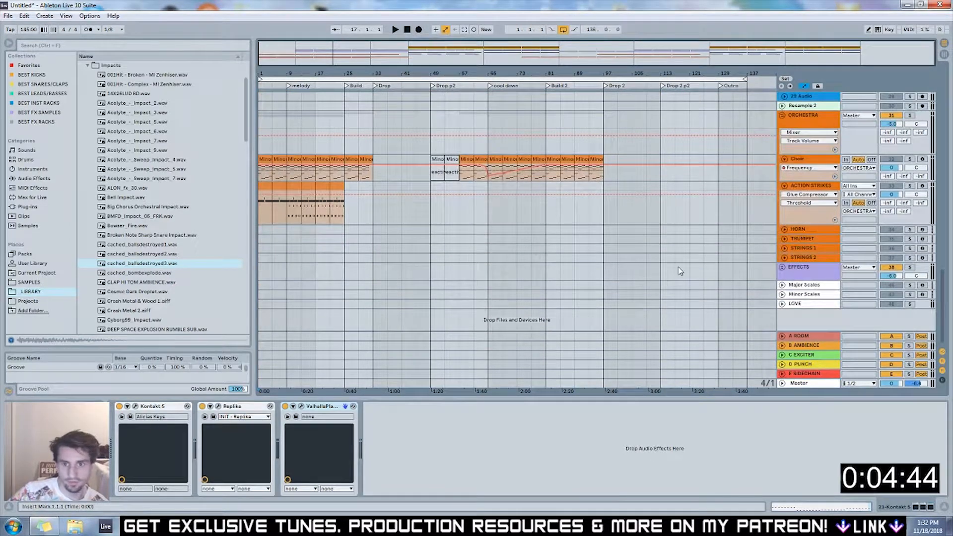
left_click(782, 267)
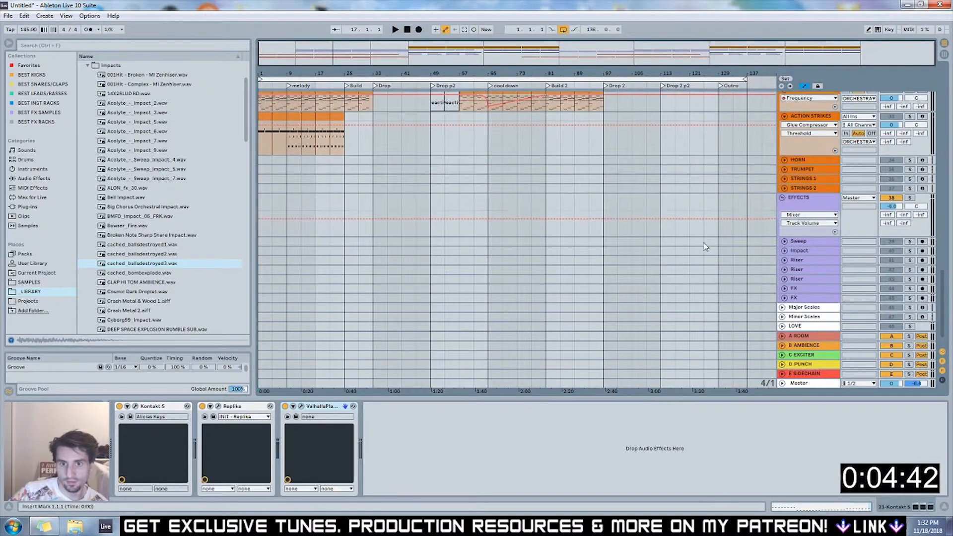
left_click_drag(144, 263, 263, 239)
left_click(784, 228)
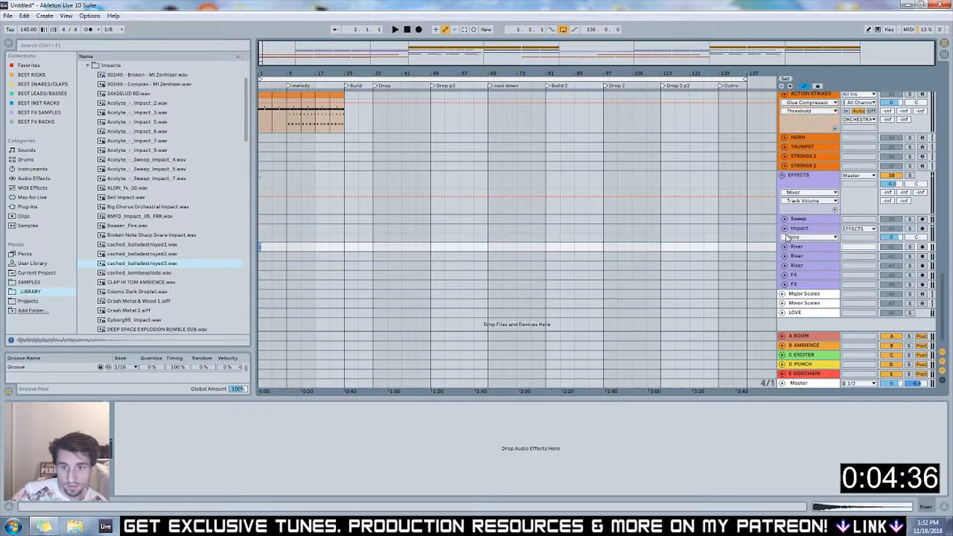
left_click(784, 246)
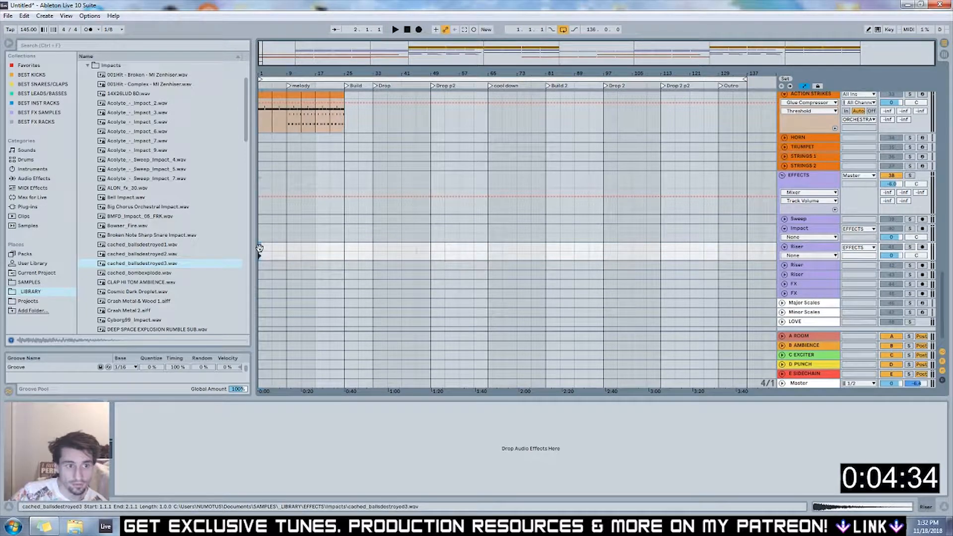
left_click(851, 237)
left_click_drag(788, 240, 789, 258)
Solo the Impact track with sends at -16.0 and -17.2 and volume at -2.8, lower the EFFECTS group to -13.0 dB, and listen
left_click(903, 245)
left_click_drag(887, 245, 898, 232)
key("space")
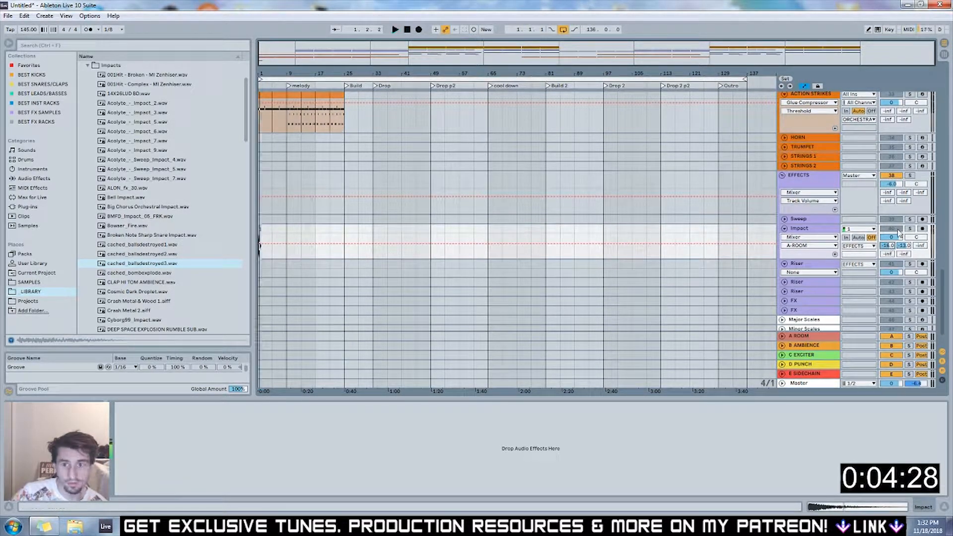
left_click(909, 228)
mouse_move(903, 245)
left_mouse_down()
mouse_move(903, 253)
mouse_move(887, 248)
left_mouse_up()
left_click_drag(893, 186, 895, 187)
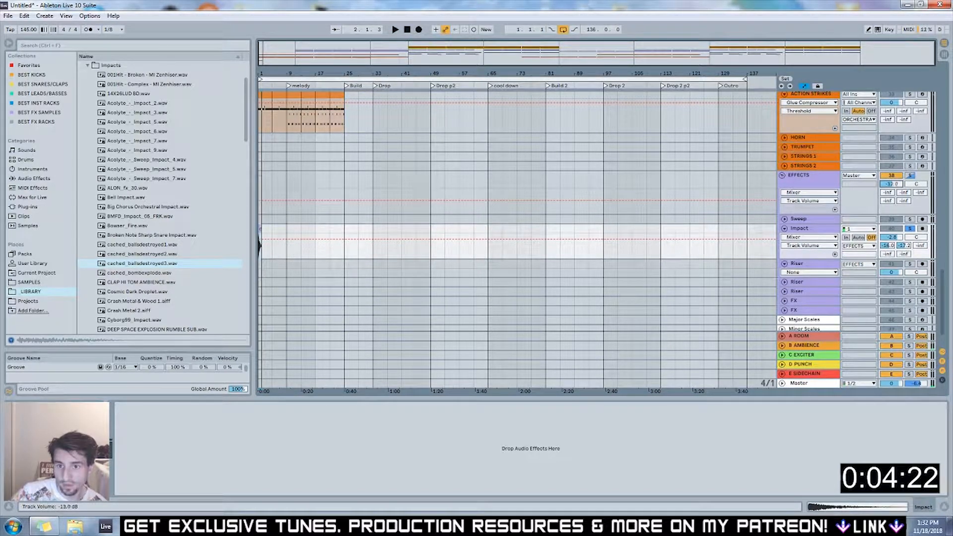
key("space")
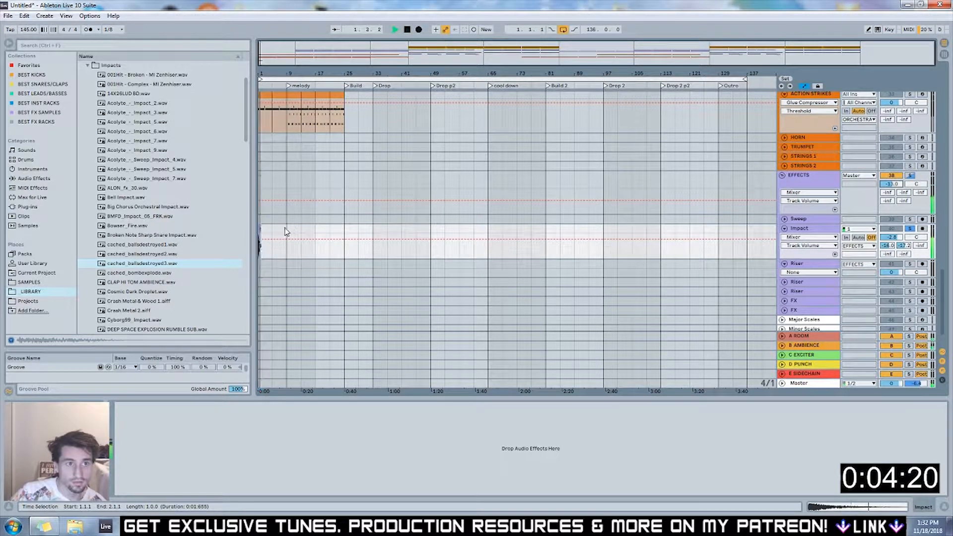
Copy the impact clip along the Impact track to bars 25, 33, 49, 65 and 81
left_click_drag(258, 236, 344, 234)
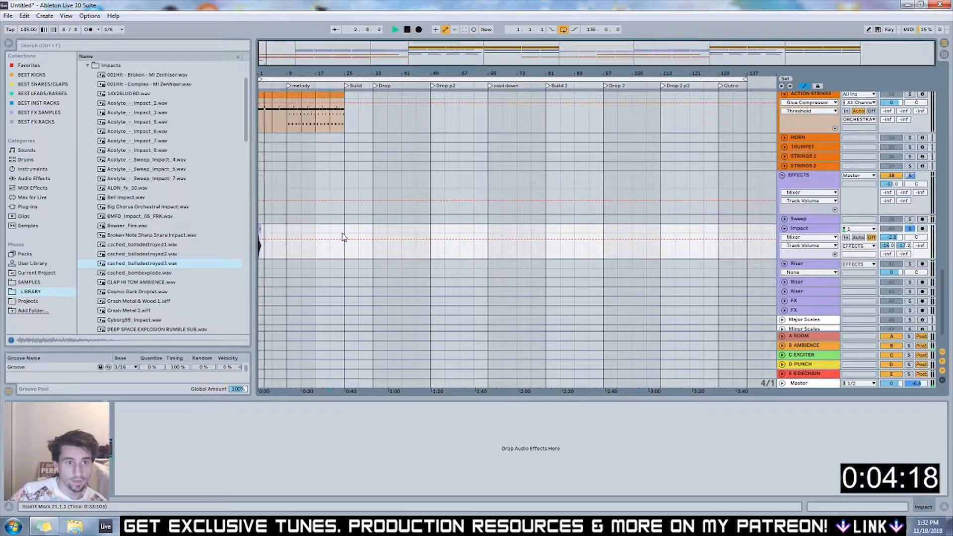
key("ctrl+d")
left_click(351, 230)
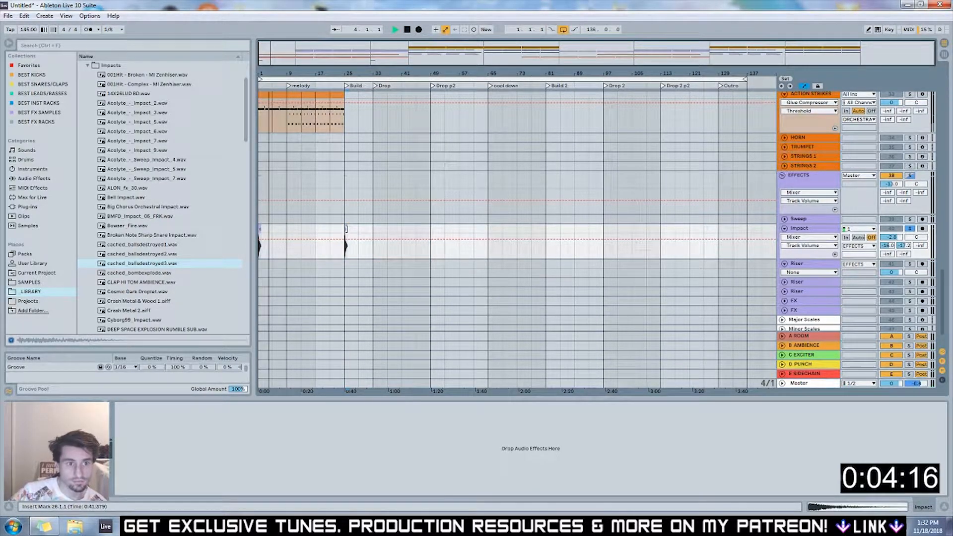
left_click_drag(346, 229, 376, 229)
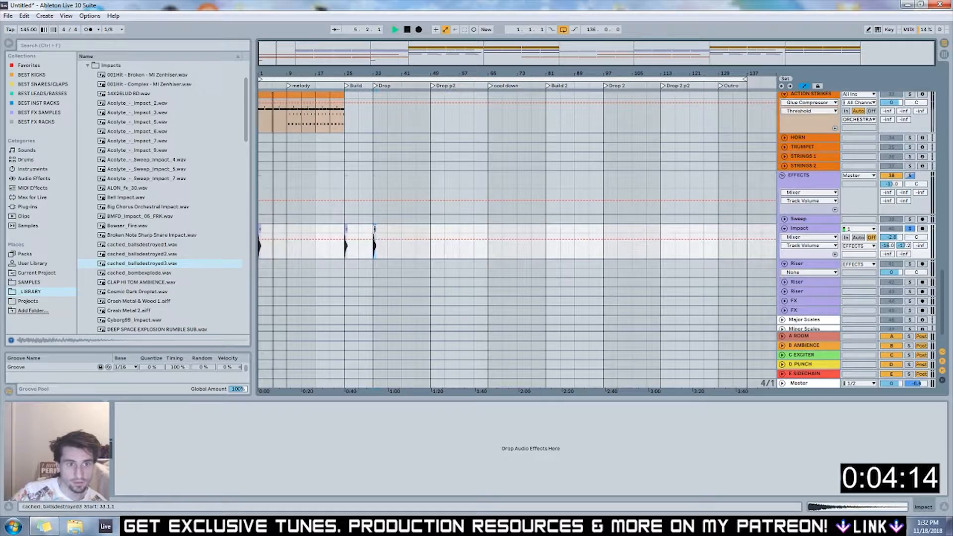
left_click_drag(374, 229, 547, 230)
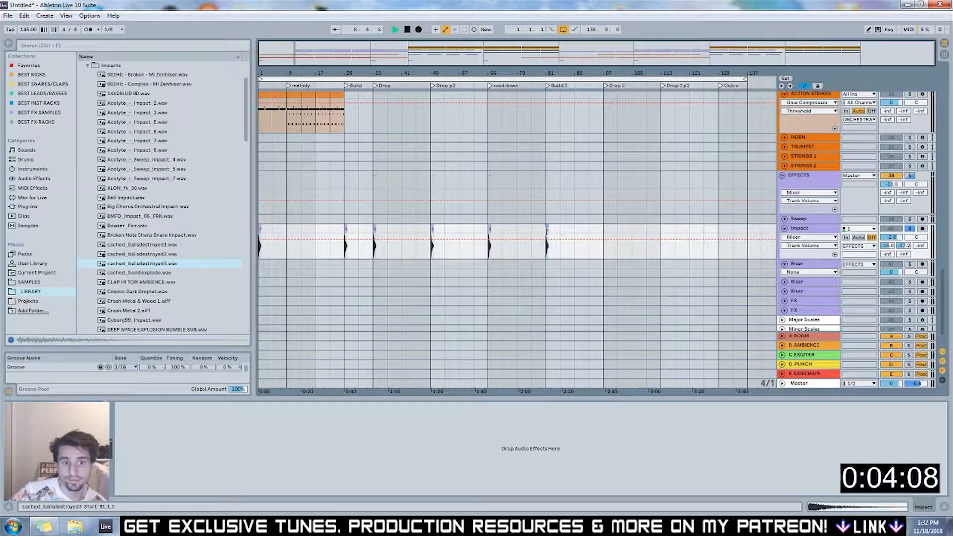
Add further copies of the impact clip at bars 89, 97, 113 and 129, and stop playback
left_click_drag(602, 234, 549, 236)
left_click(570, 235)
left_click(570, 230)
key("ctrl+d")
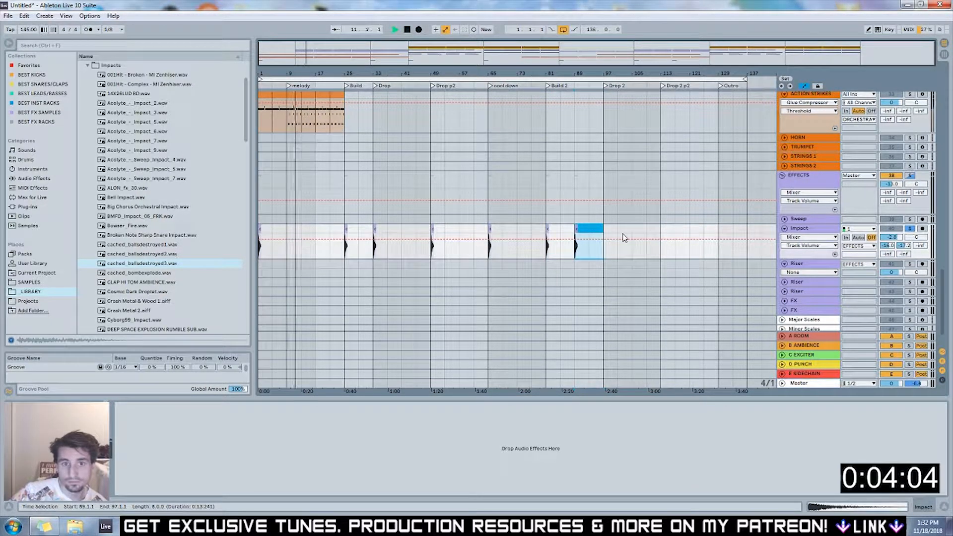
key("ctrl+d")
left_click_drag(605, 229, 721, 232)
left_click(676, 232)
scroll(347, 115, "up", 1)
key("space")
Copy the ACTION STRIKES clips from the intro to the start of Build 2 at bar 81
left_click(336, 143)
left_click_drag(266, 134, 527, 144)
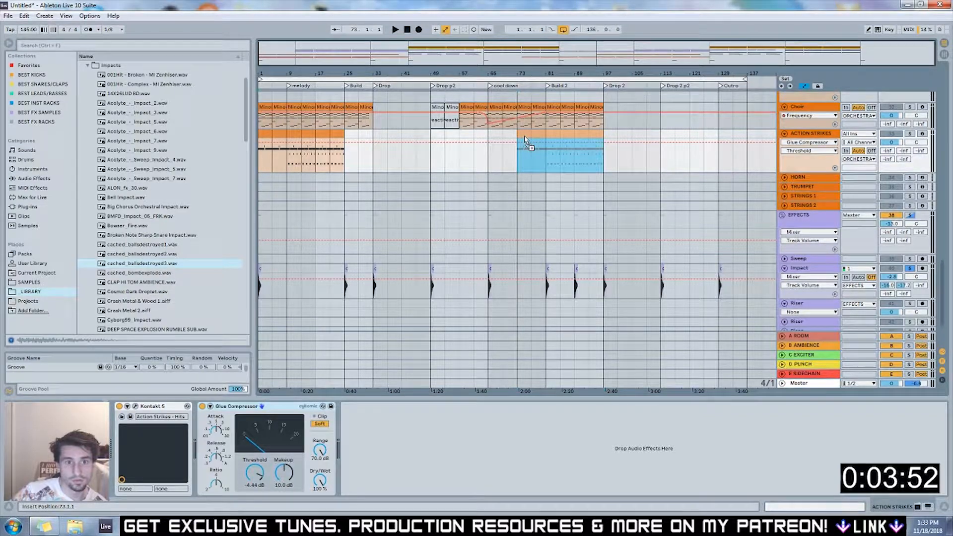
left_click_drag(526, 141, 495, 141)
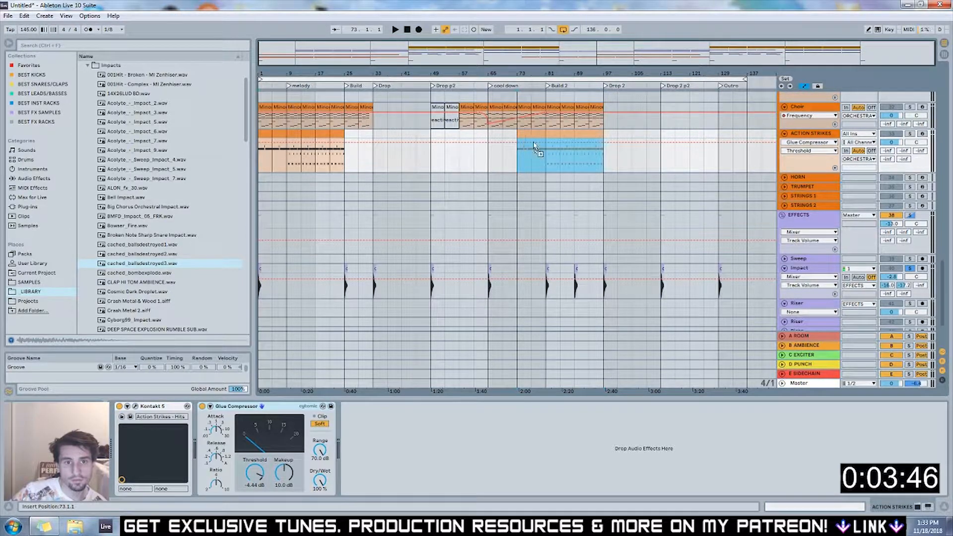
left_click_drag(535, 146, 558, 149)
left_click(642, 191)
Deactivate the last three copied ACTION STRIKES clips, from bar 93 onward
left_click(624, 134)
key("0")
left_click(610, 134)
key("0")
left_click(597, 134)
key("0")
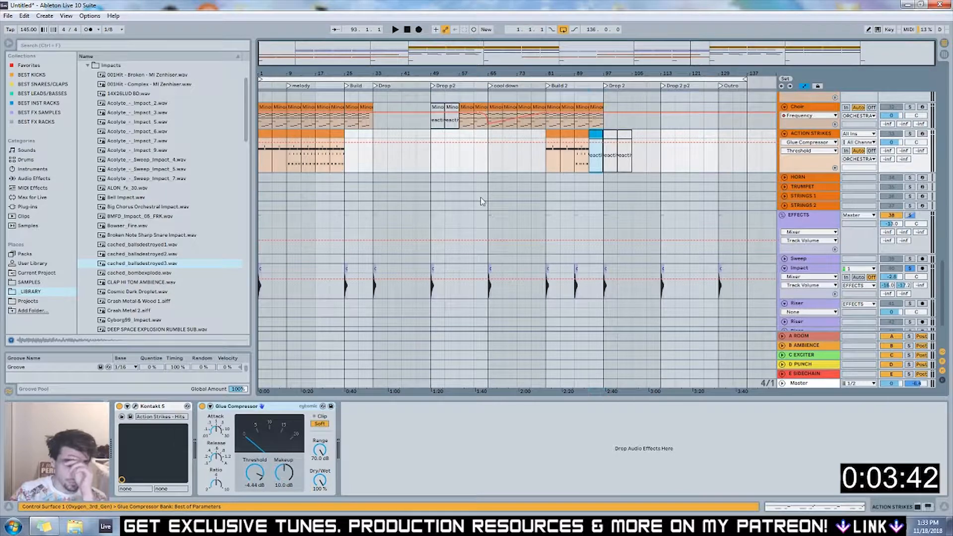
Audition more samples further down the Impacts folder, including Impact Fiasco 3.wav
scroll(491, 193, "up", 3)
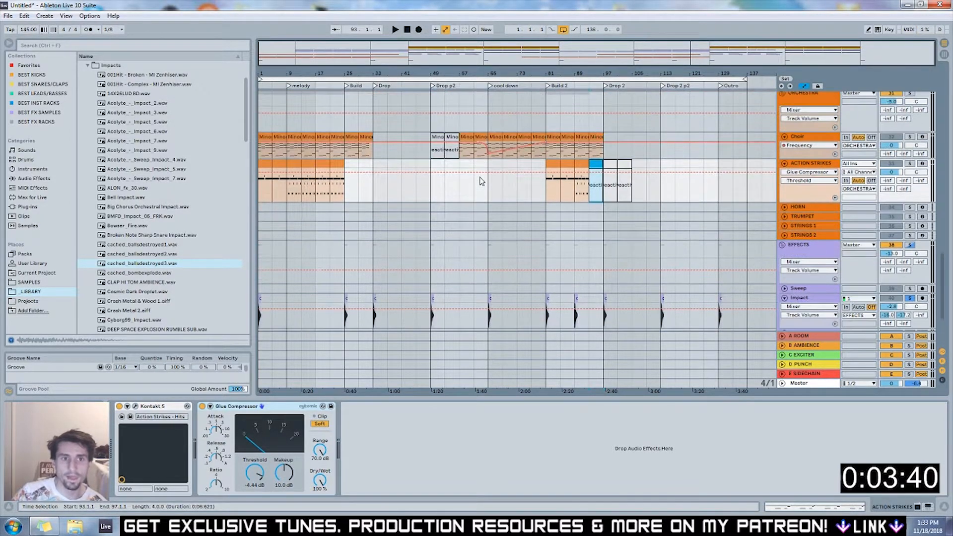
scroll(479, 182, "down", 4)
scroll(157, 248, "up", 2)
left_click(76, 99)
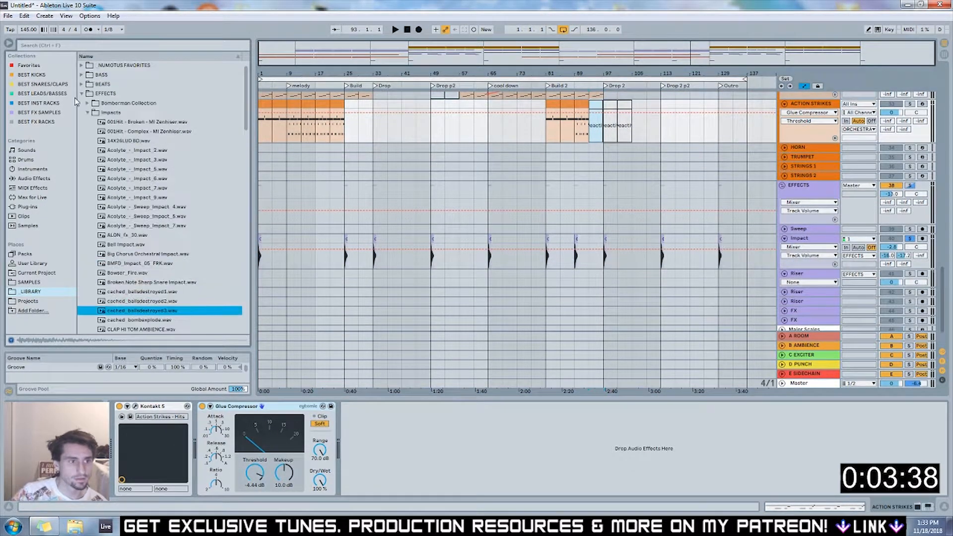
scroll(143, 272, "down", 10)
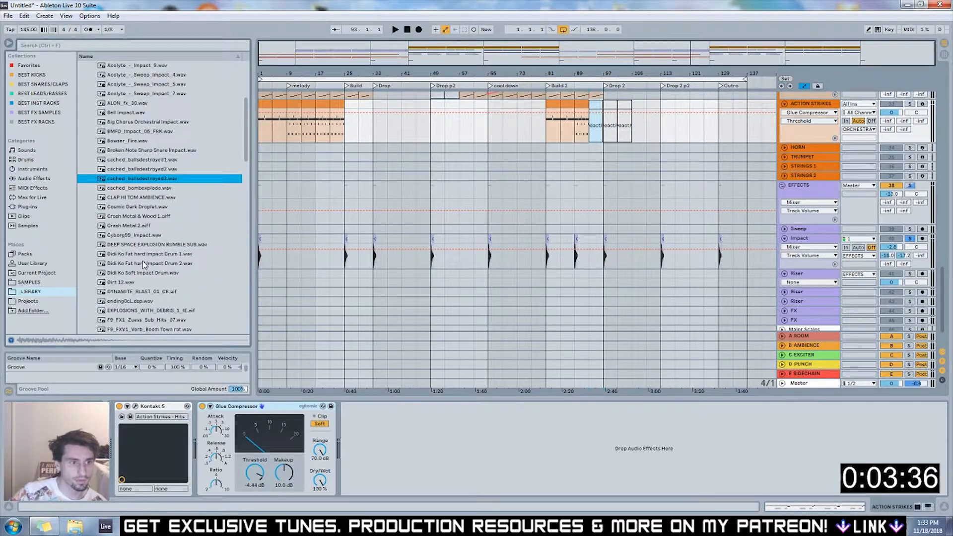
left_click(140, 273)
scroll(139, 272, "down", 5)
left_click(136, 274)
scroll(136, 273, "down", 1)
left_click(137, 266)
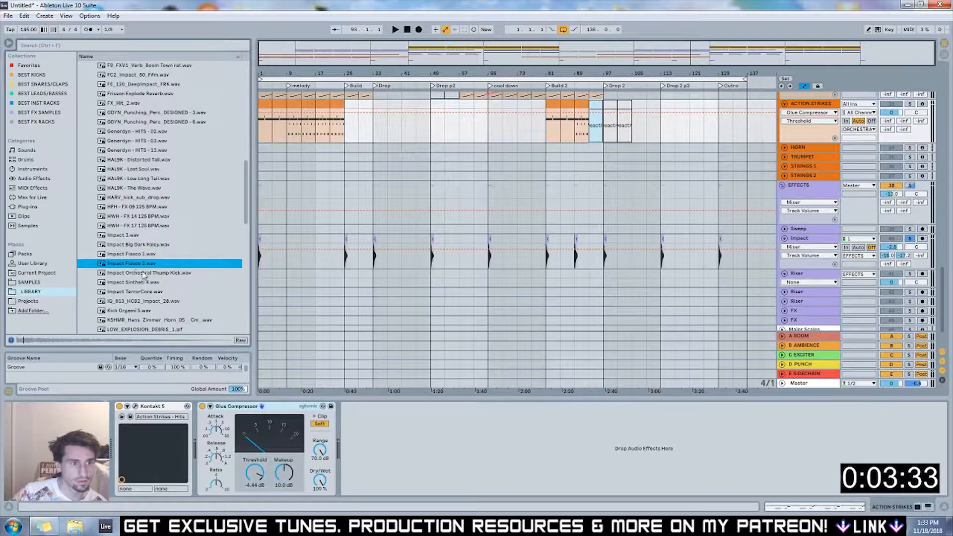
Choose N+_FX06_Dirty Reverb.wav and place it on the Sweep track at bars 1, 65 and 129
left_click(144, 301)
scroll(143, 296, "down", 2)
left_click(140, 291)
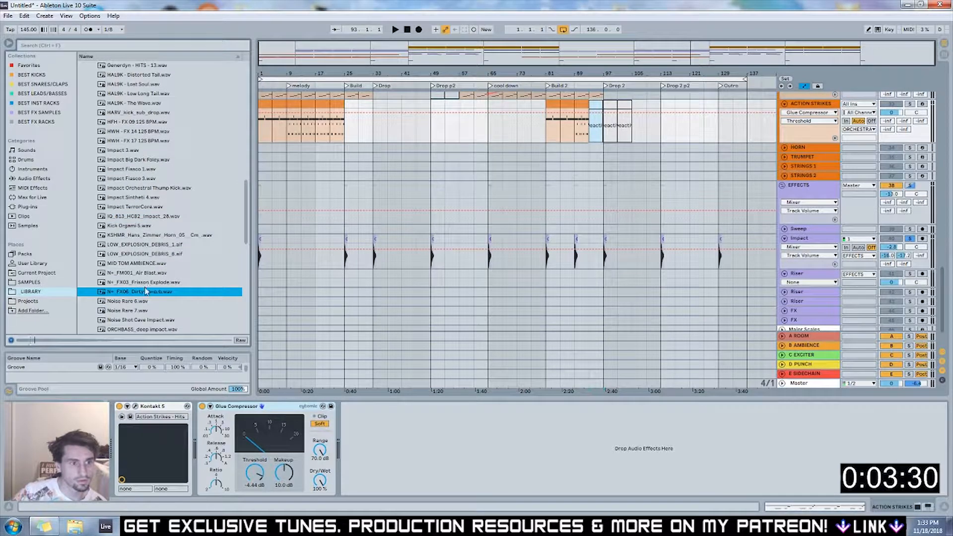
left_click_drag(131, 293, 492, 232)
left_click_drag(493, 230, 725, 233)
Audition the remaining samples in the Impacts folder, from POWERFUL_REVERB_POUNDIN.aif down to WCREAM_bell_single_reverse_B.wav
scroll(159, 268, "down", 5)
left_click(153, 282)
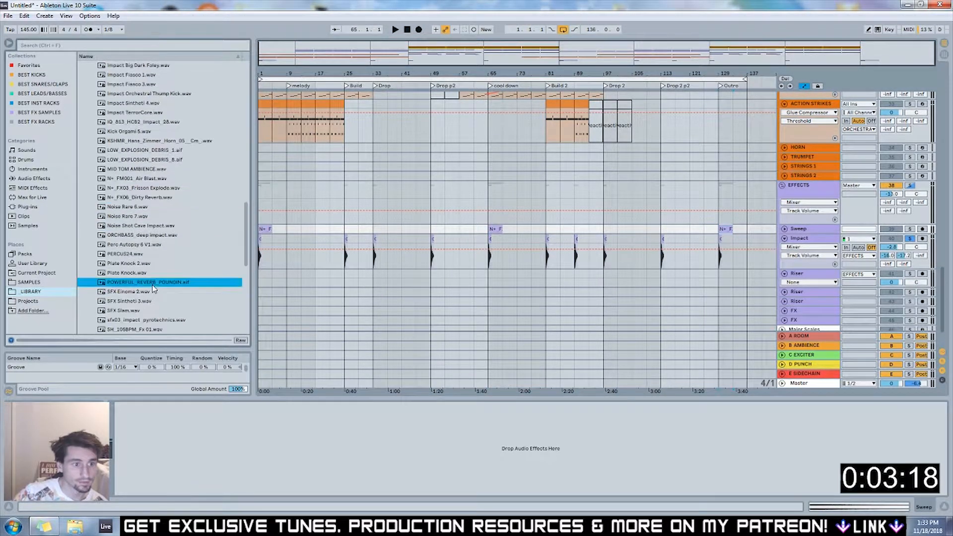
left_click(147, 263)
left_click(145, 197)
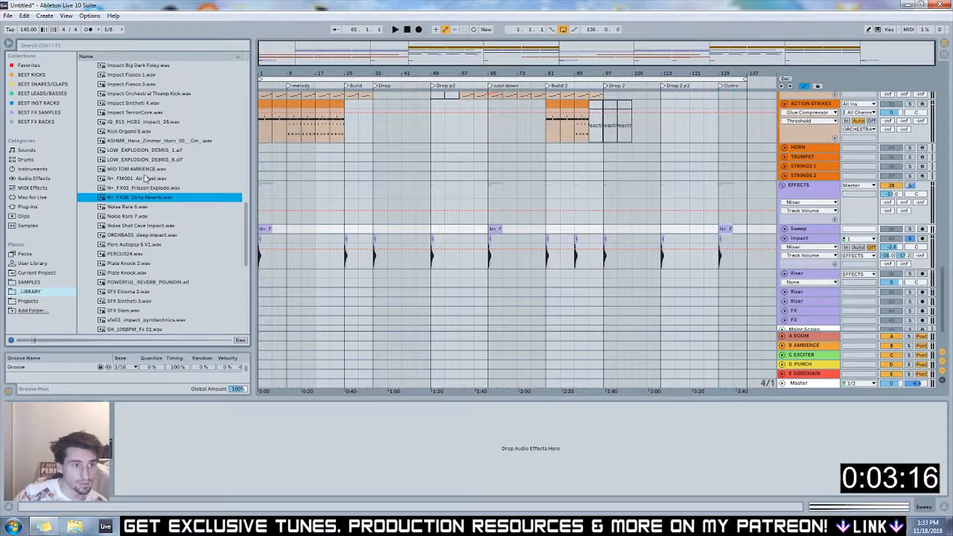
left_click(145, 179)
scroll(146, 179, "down", 5)
left_click(145, 264)
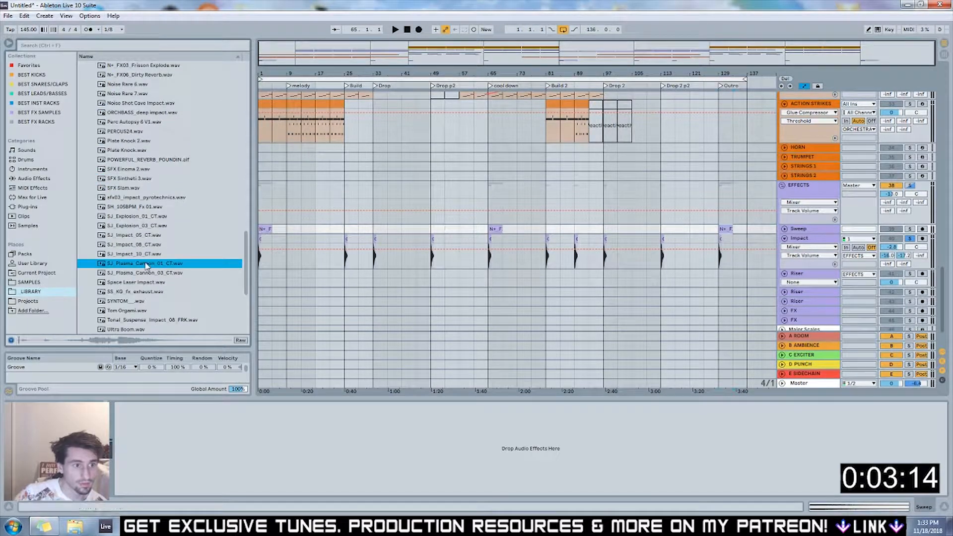
left_click(139, 235)
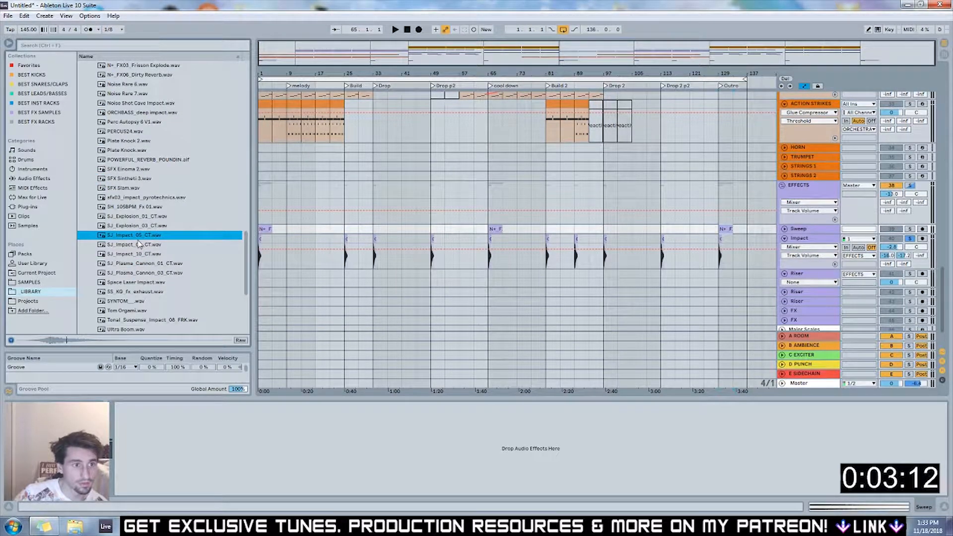
left_click(149, 281)
scroll(144, 253, "down", 3)
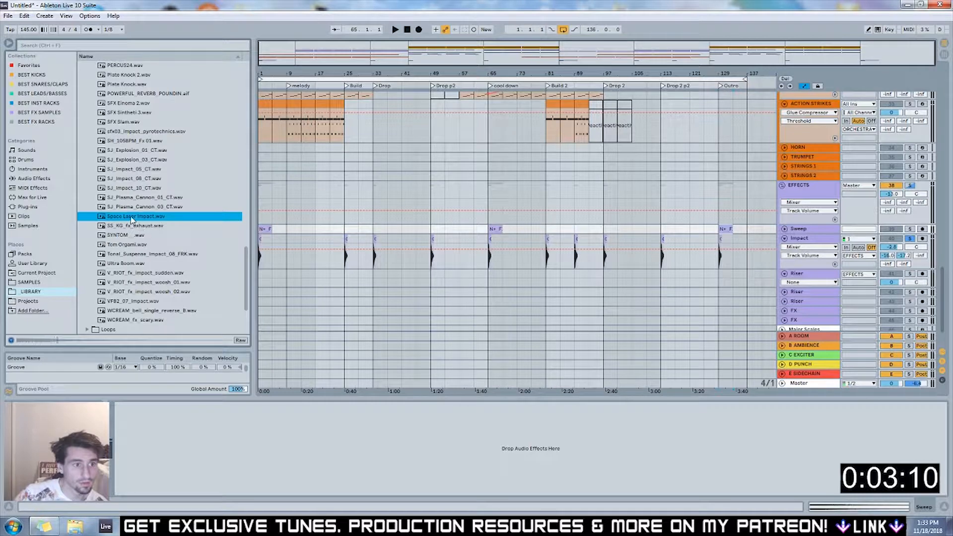
left_click(130, 234)
left_click(134, 245)
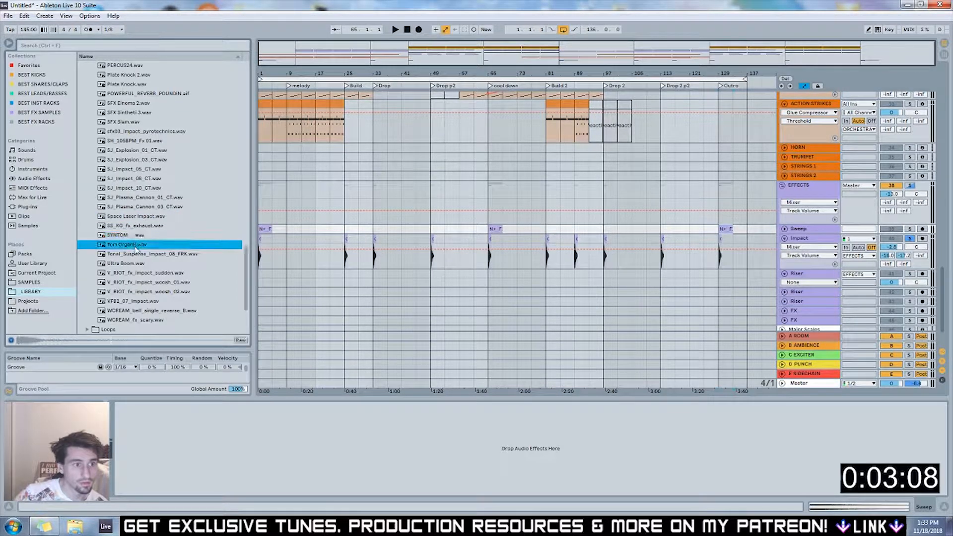
left_click(144, 256)
left_click(131, 263)
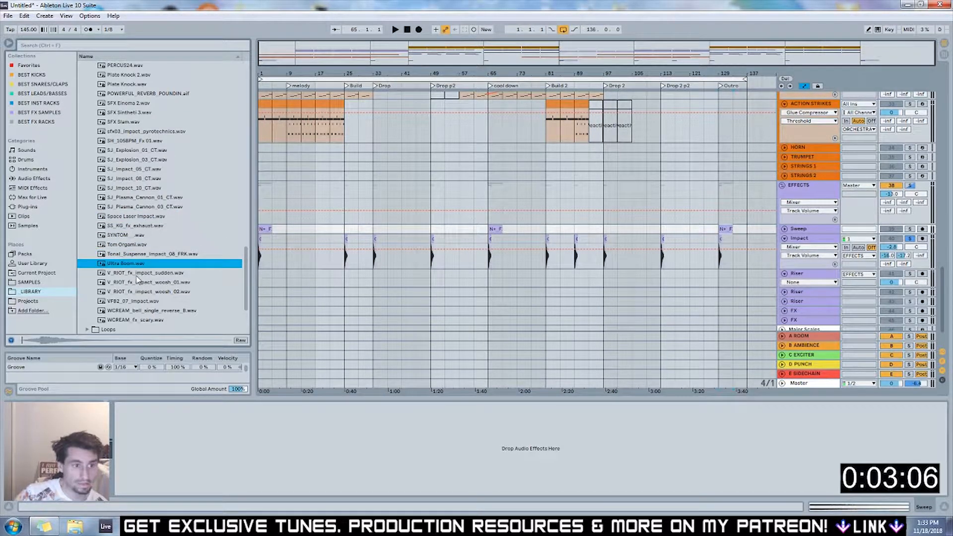
left_click(138, 282)
left_click(132, 274)
left_click(133, 264)
scroll(141, 304, "down", 1)
left_click(139, 310)
left_click(135, 293)
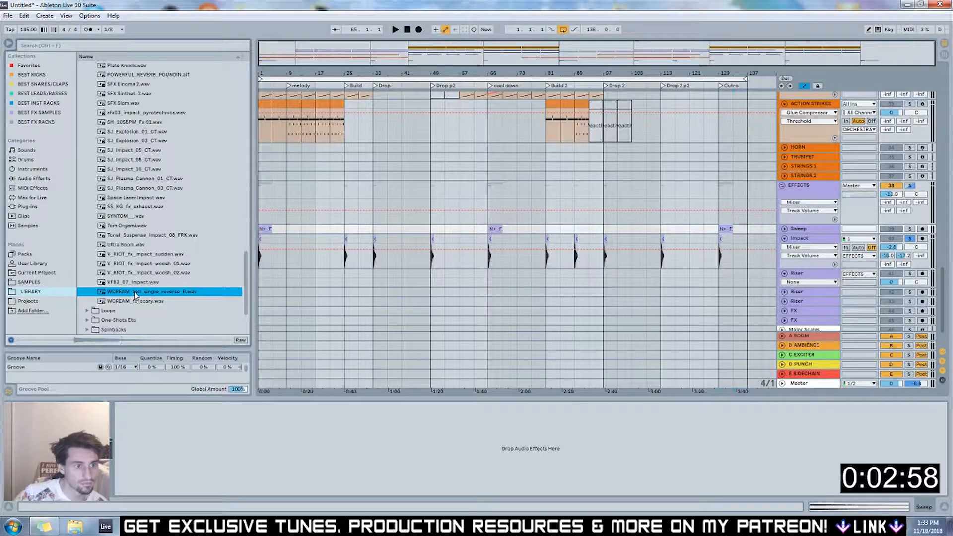
scroll(244, 279, "down", 4)
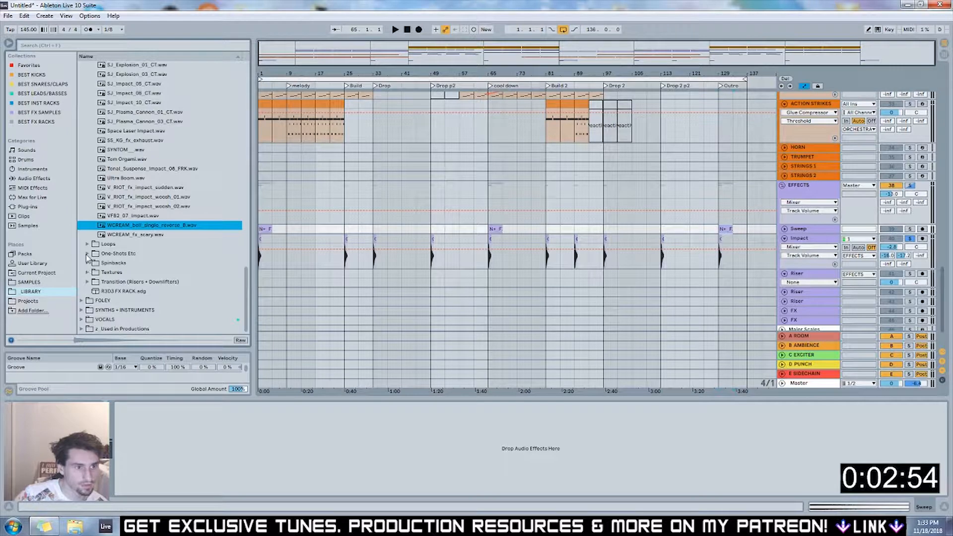
Collapse the Impacts sample folder and open the Transition (Risers + Downlifters) folder inside EFFECTS
left_click_drag(245, 278, 244, 75)
left_click(88, 123)
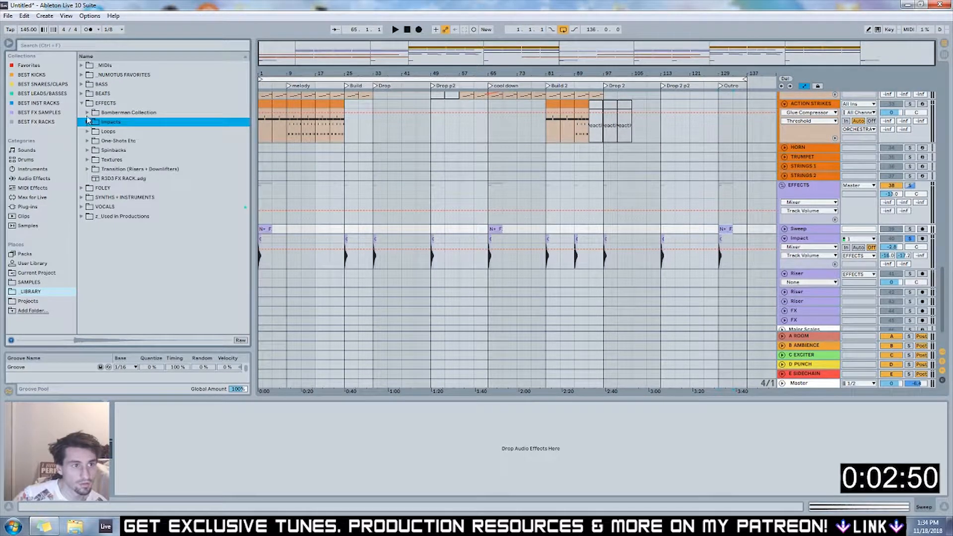
left_click(82, 104)
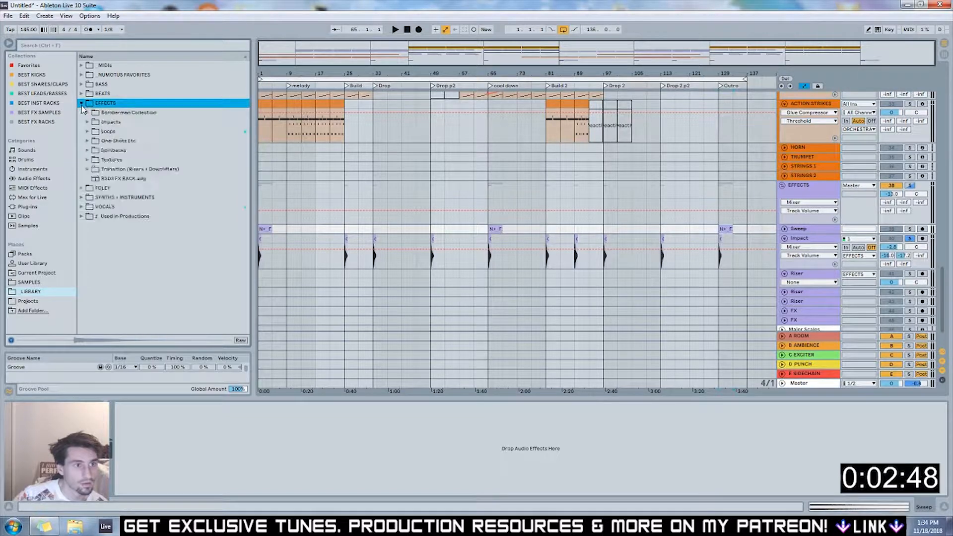
left_click(97, 172)
Choose Big Nasty Reverse.wav and place it on the first Riser track at bars 29 and 93
scroll(119, 208, "down", 3)
left_click(133, 234)
scroll(133, 235, "down", 3)
left_click(133, 229)
left_click_drag(124, 227, 196, 280)
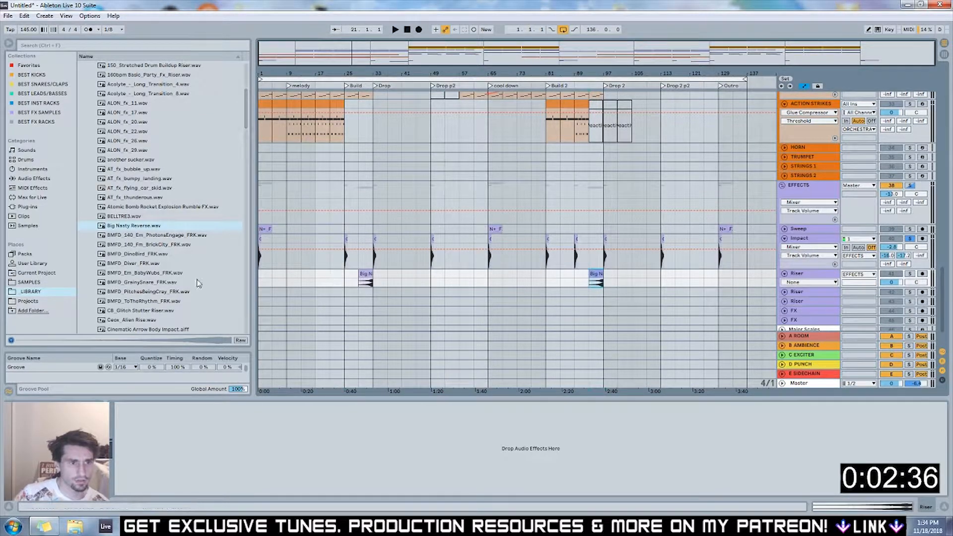
Audition the BMFD risers and place Coox_Alien Rise.wav on the second Riser track at bars 25 and 89
left_click(145, 283)
scroll(145, 283, "down", 1)
left_click(143, 255)
left_click(144, 264)
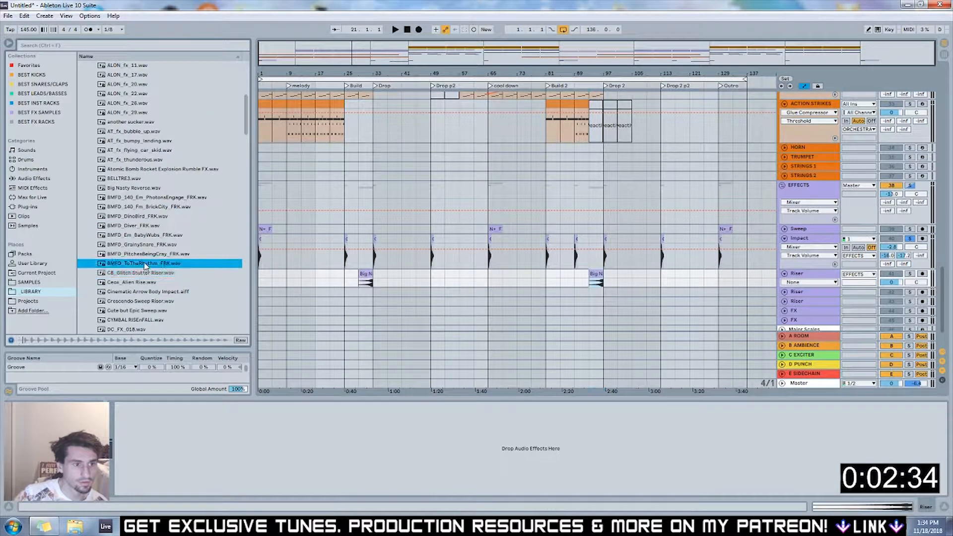
left_click_drag(141, 280, 588, 293)
Choose Crescendo Sweep Riser.wav and place it on the third Riser track at bars 45, 61, 109 and 125
left_click(149, 281)
scroll(144, 283, "down", 3)
left_click(142, 273)
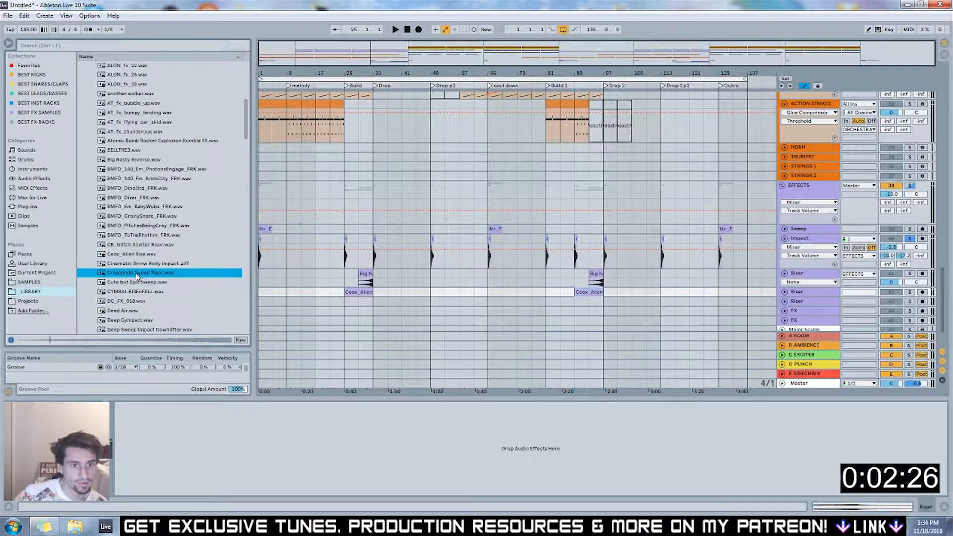
mouse_move(135, 275)
left_mouse_down()
mouse_move(397, 290)
mouse_move(423, 296)
mouse_move(416, 303)
mouse_move(711, 303)
left_mouse_up()
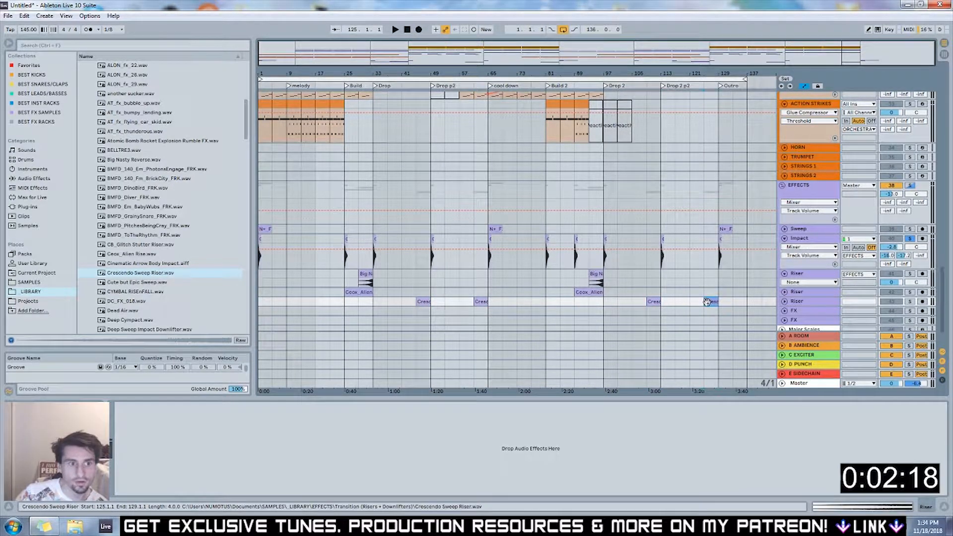
Choose Dead Air.wav and place it on the first FX track at bars 9, 25 and 65
scroll(121, 305, "down", 2)
left_click(121, 276)
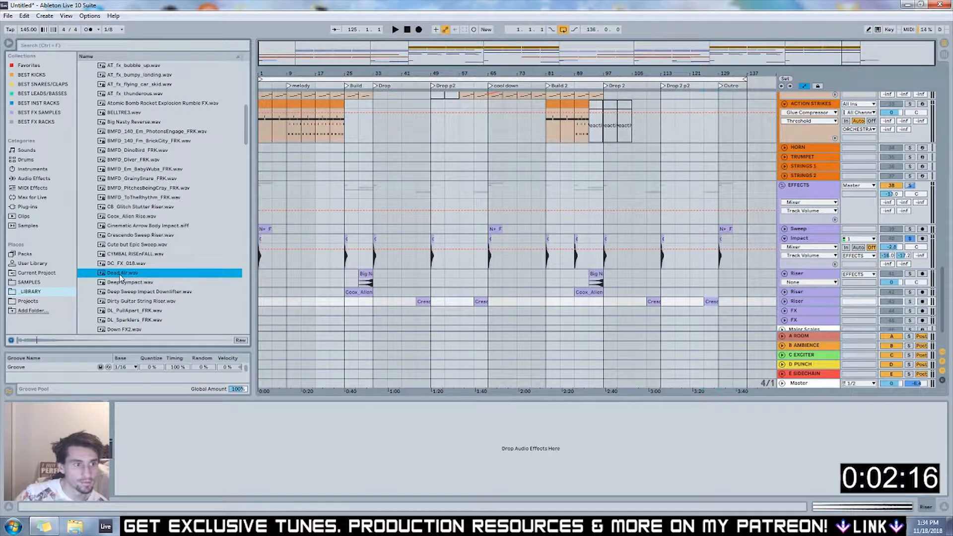
left_click_drag(116, 277, 356, 321)
left_click_drag(349, 312, 492, 312)
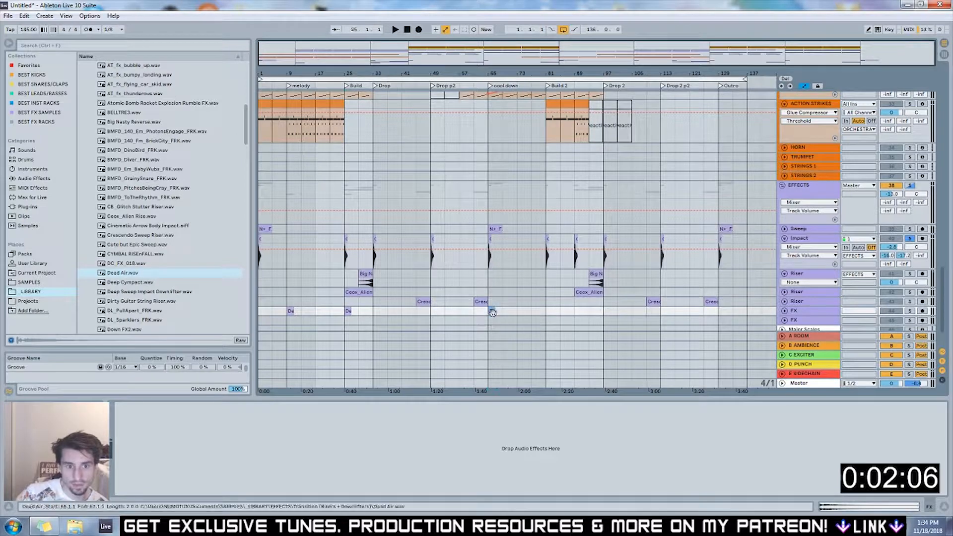
Deactivate the Impact clip at bar 65 and play the cool down with all tracks unsoloed
left_click(490, 241)
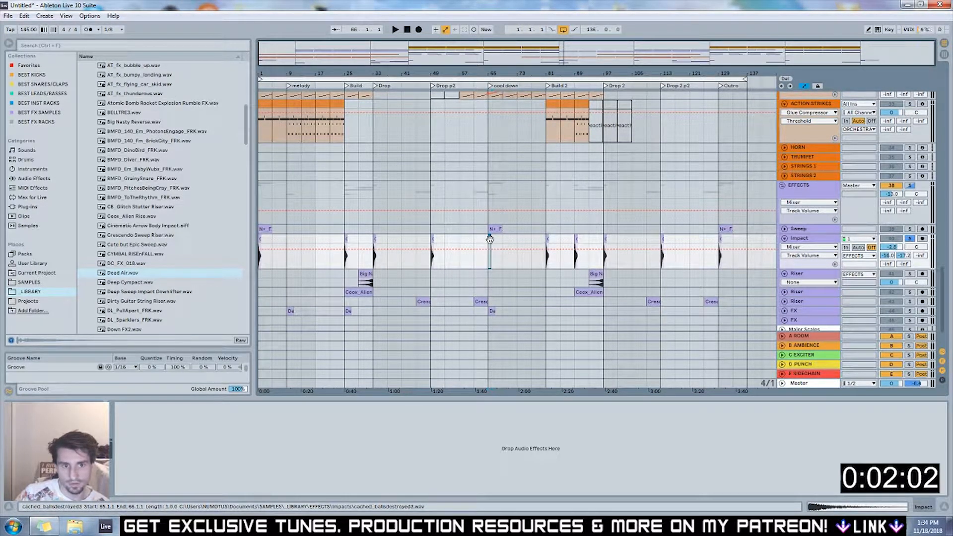
left_click(489, 265)
key("space")
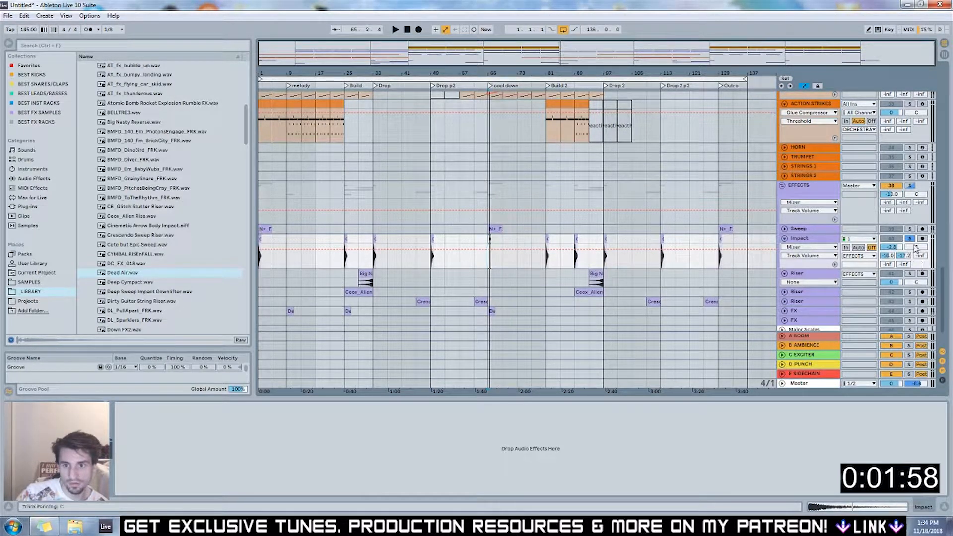
key("space")
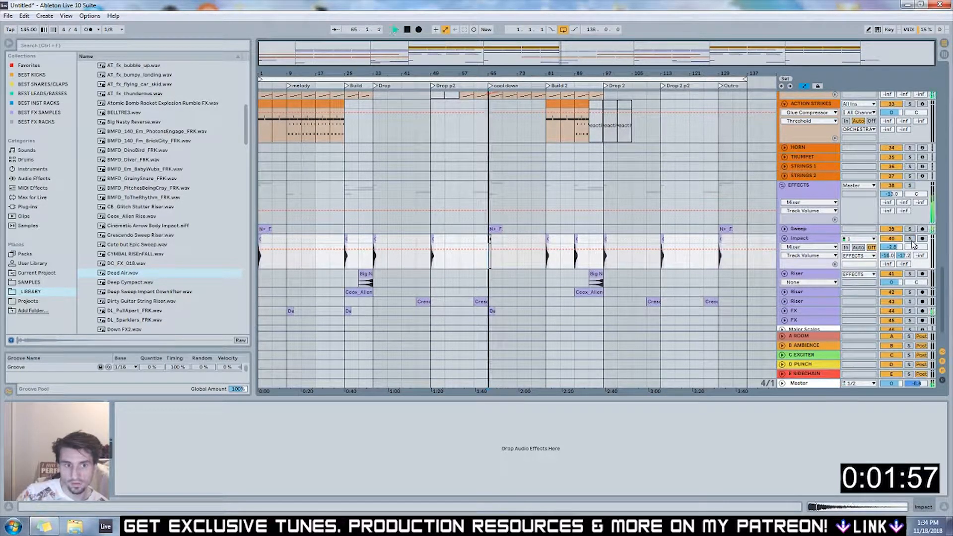
Fill the cool down with copies of the Dead Air clip and a deactivated Impact clip at bar 73 and the Crescendo Sweep Riser at bar 77
left_click(520, 310)
key("ctrl+v")
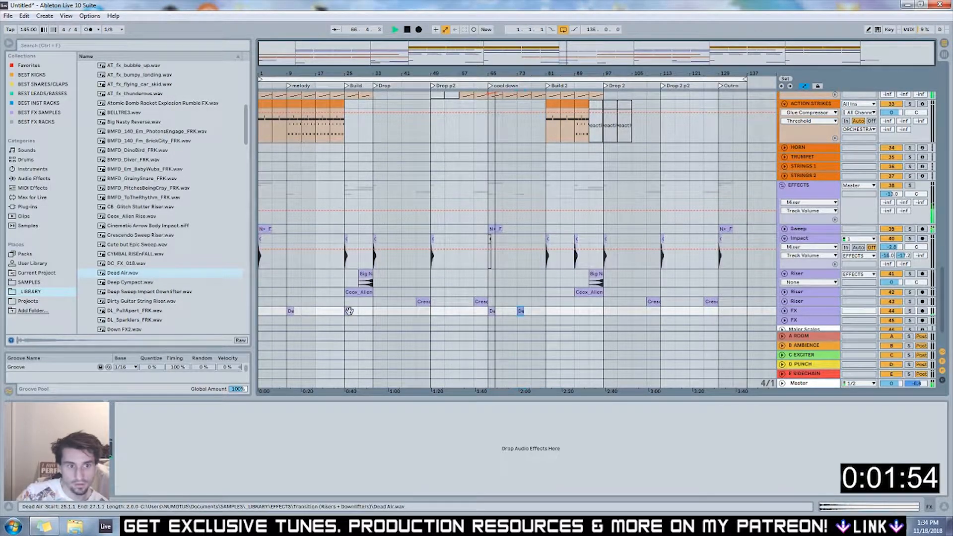
left_click_drag(548, 238, 519, 239)
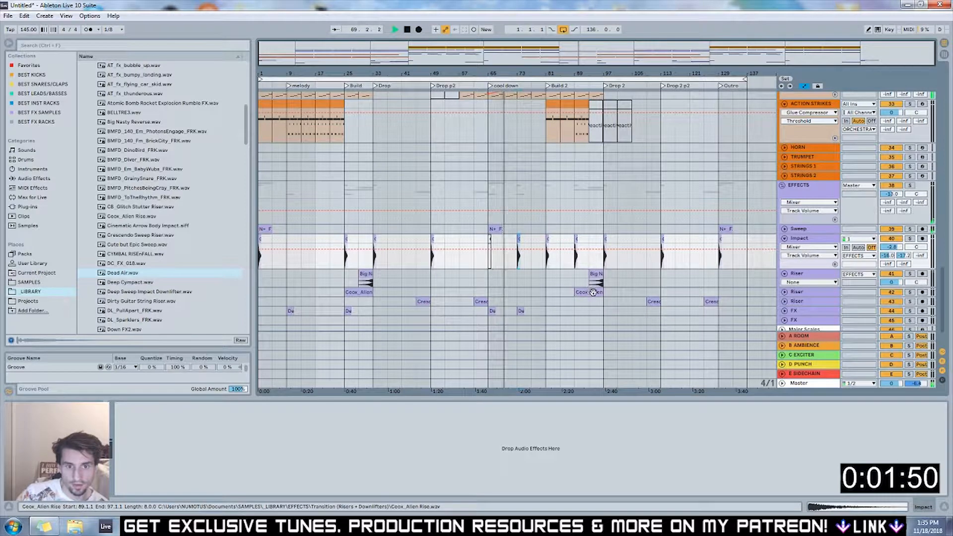
left_click_drag(481, 301, 550, 304)
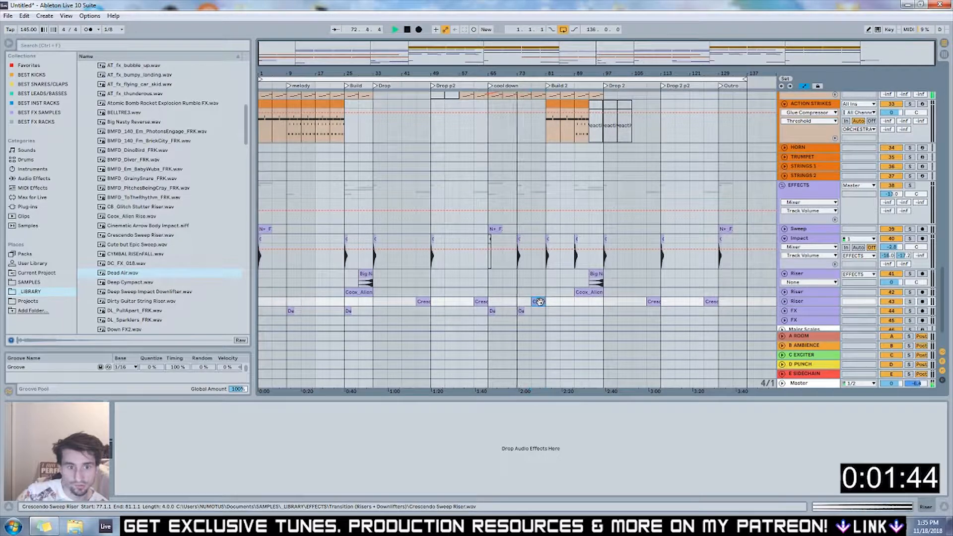
left_click(519, 238)
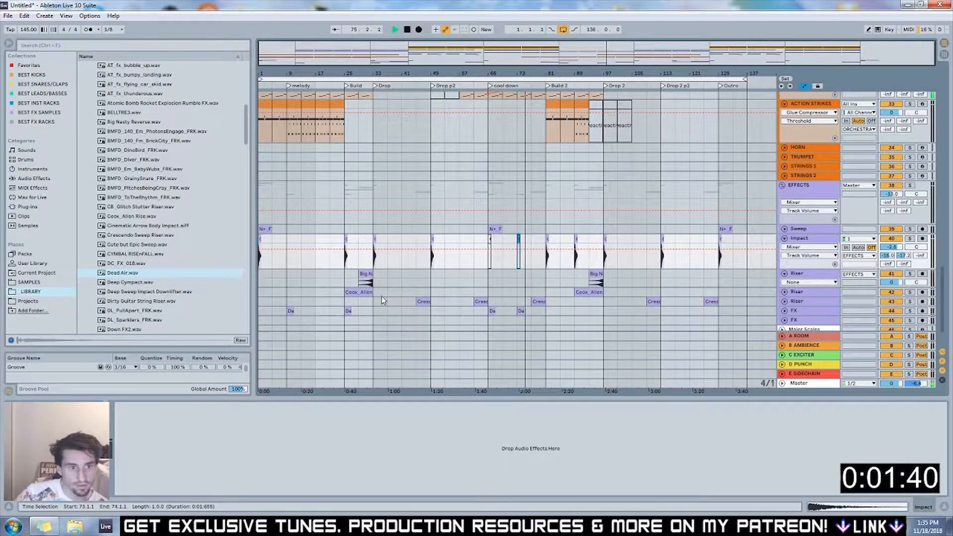
Copy the Crescendo Sweep Riser clip to bar 21 before the first build and to bar 85 within Build 2
left_click(422, 300)
left_click_drag(422, 300, 336, 304)
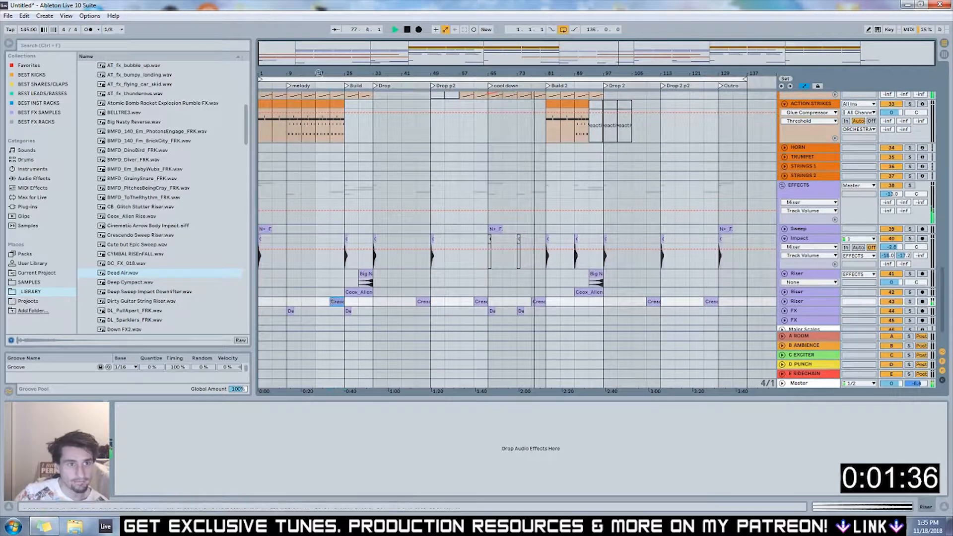
left_click_drag(318, 73, 318, 76)
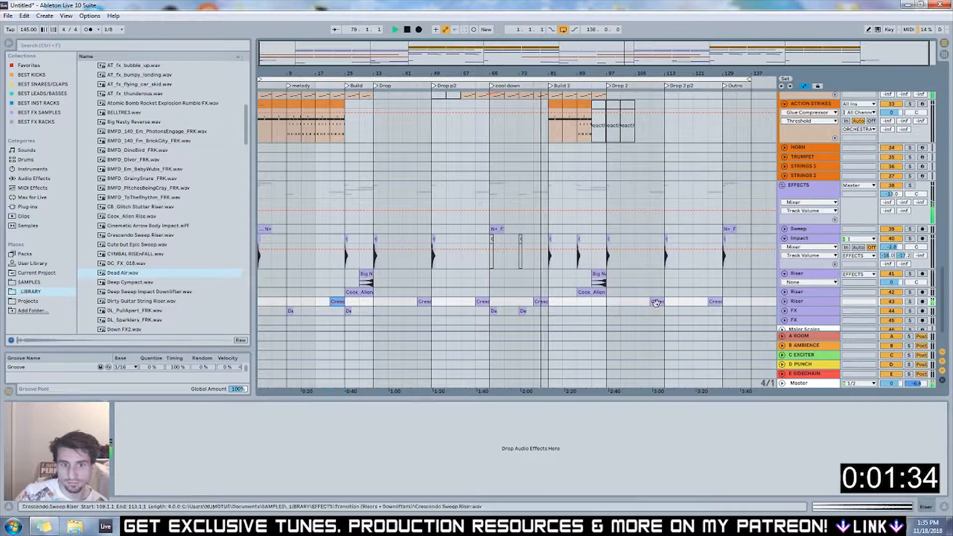
left_click_drag(656, 302, 569, 302)
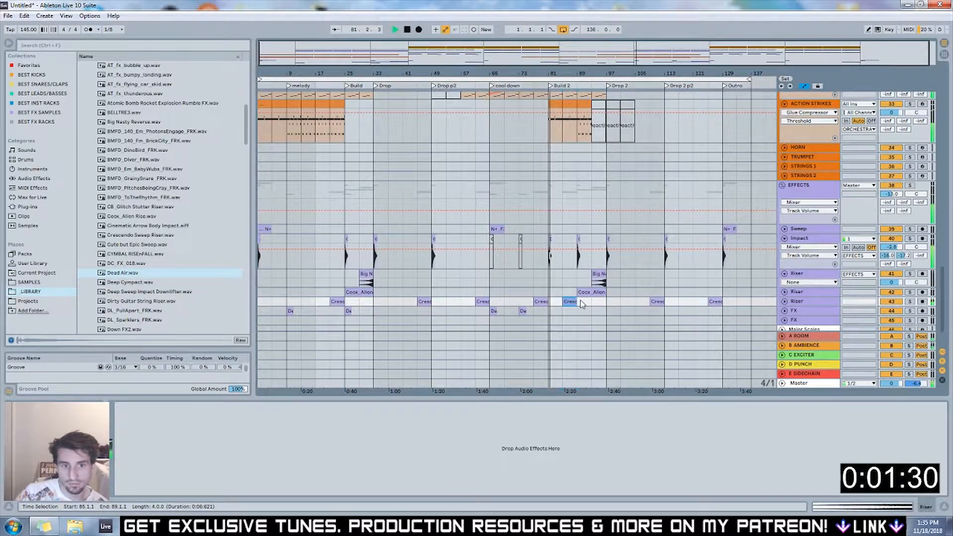
Stop playback and duplicate the RAZOR track in the SYNTHS group
scroll(558, 233, "up", 15)
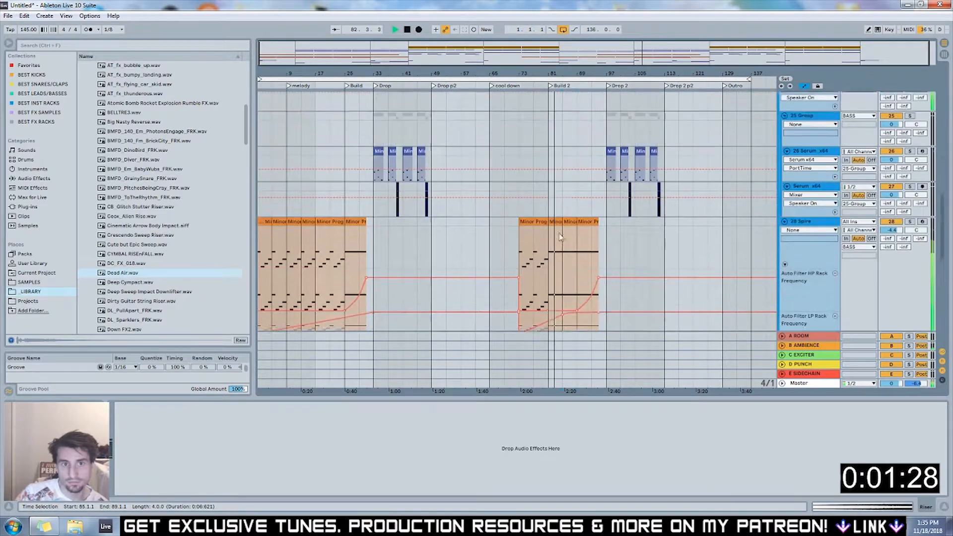
scroll(559, 233, "up", 10)
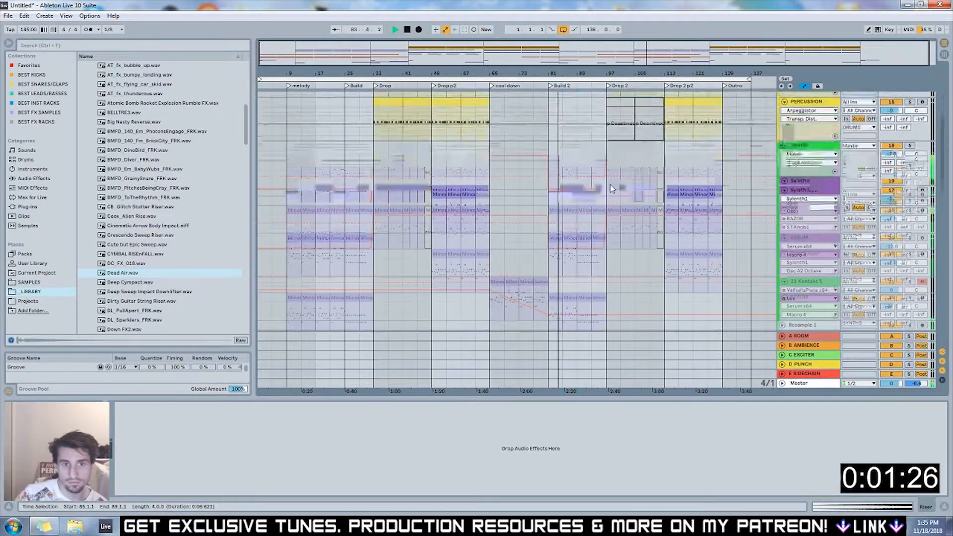
left_click(590, 220)
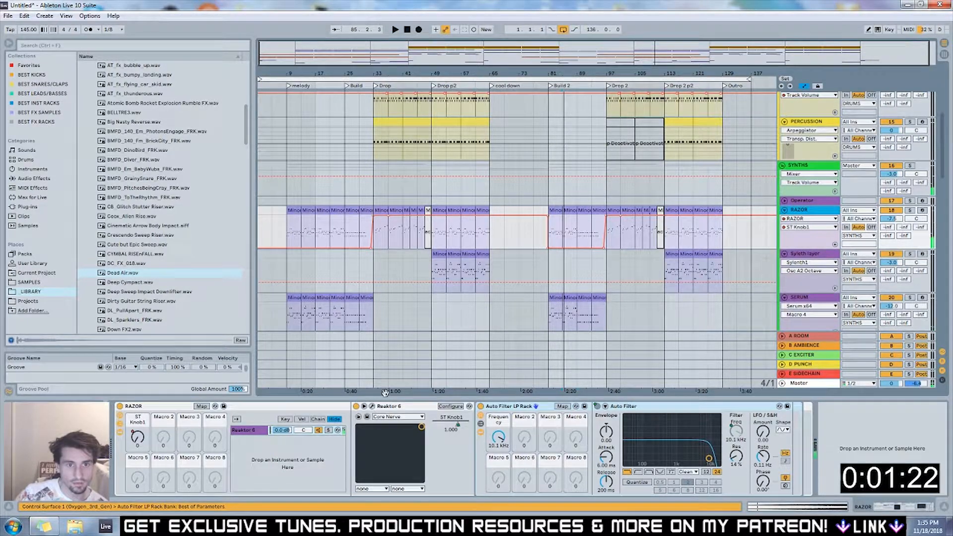
left_click(551, 197)
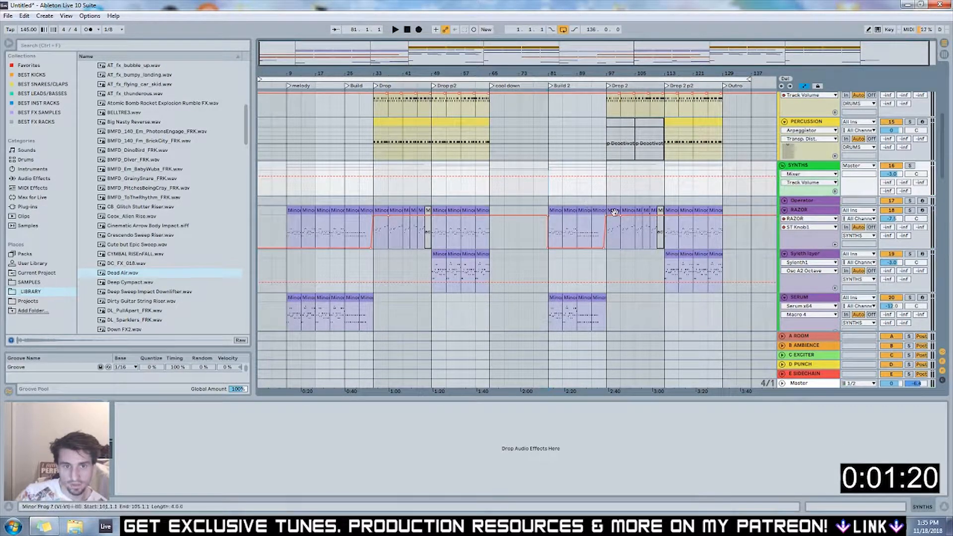
left_click(595, 206)
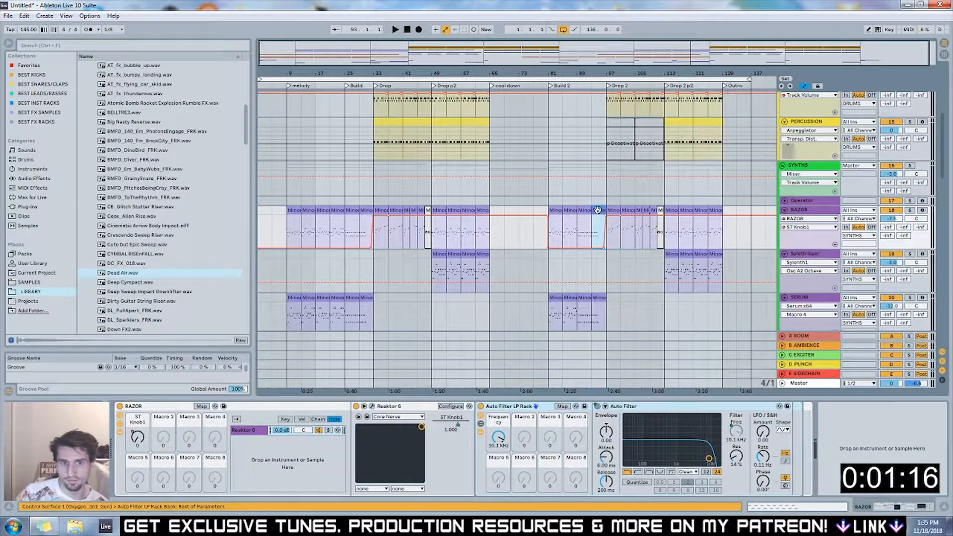
left_click(810, 211)
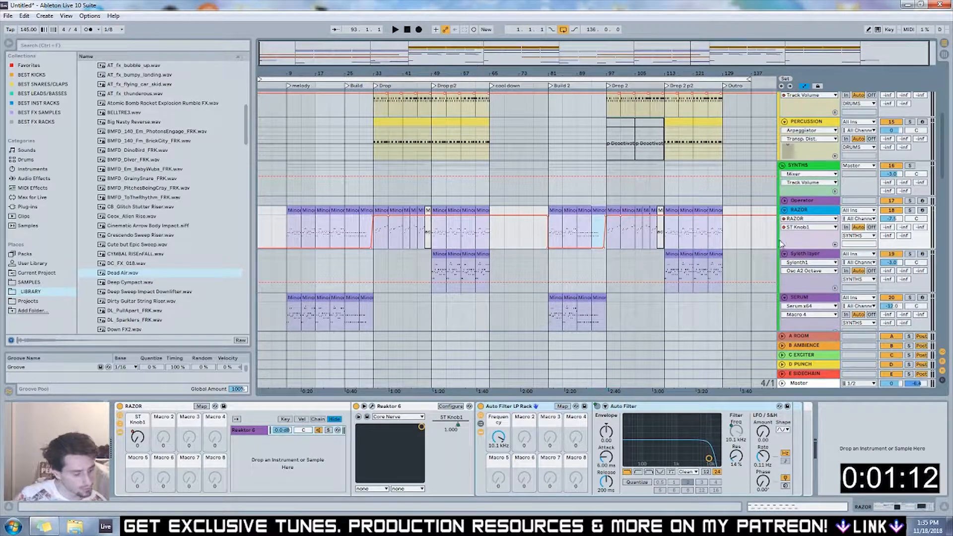
key("ctrl+d")
Deactivate the duplicate RAZOR track's Build 2 clips and the original RAZOR track's clips from bar 97 to bar 129
left_click(565, 263)
key("0")
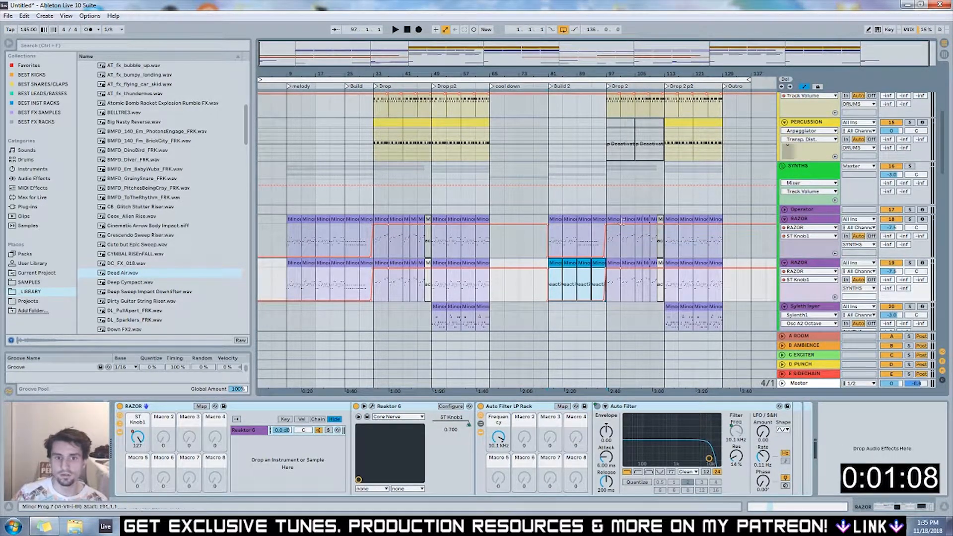
left_click(615, 219)
left_click(712, 218, "shift")
key("0")
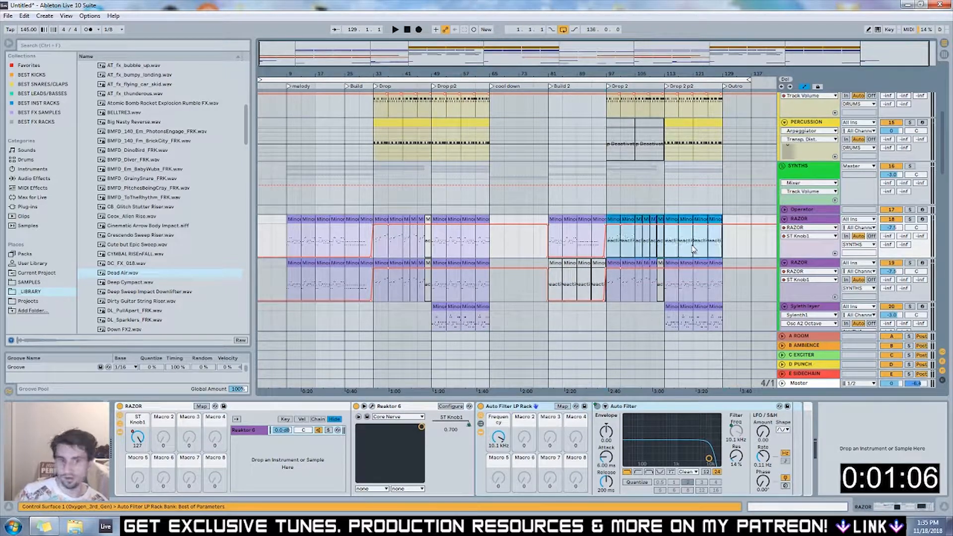
Deactivate the original RAZOR track's clips from bar 33 to bar 65 and the duplicate RAZOR track's clips from bar 9 to bar 33
left_click(483, 263)
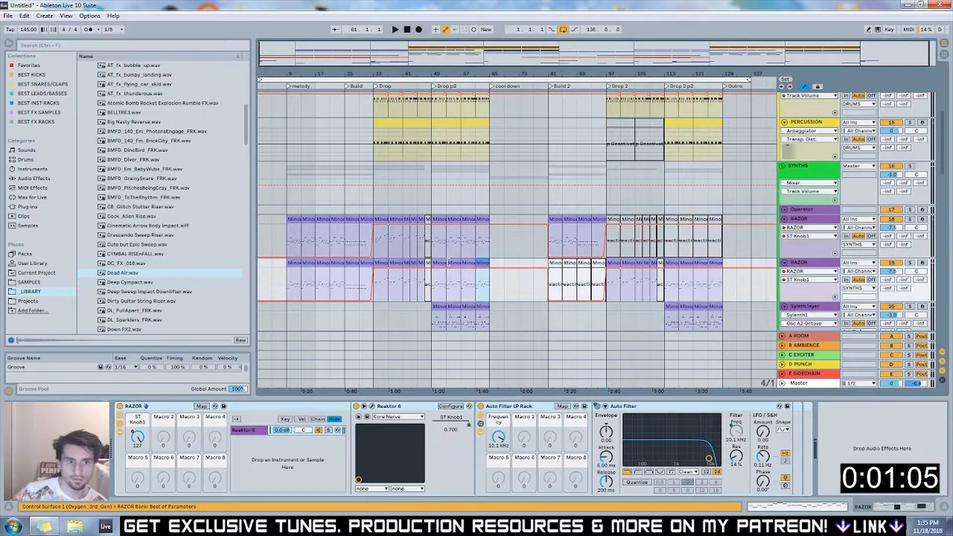
left_click(382, 219)
left_click(482, 219, "shift")
key("0")
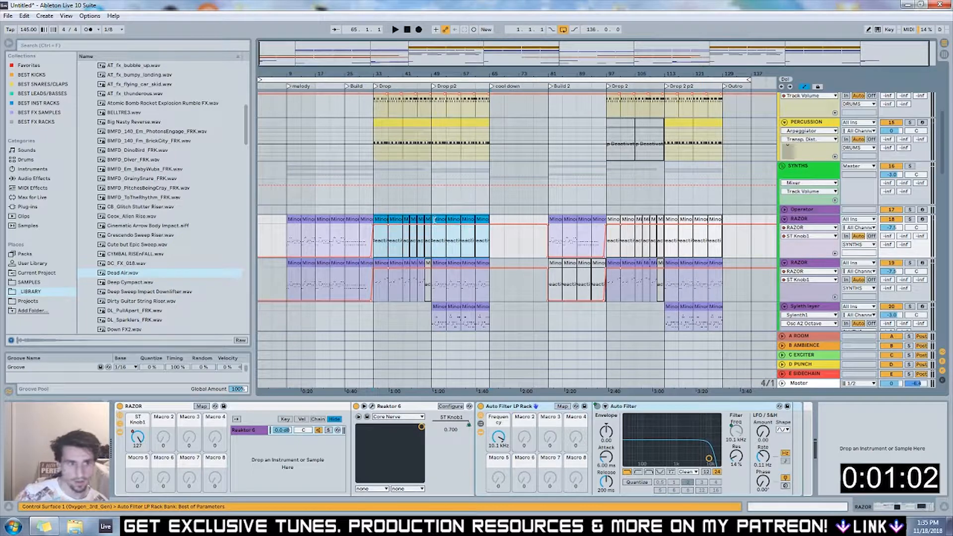
left_click(364, 262)
left_click(295, 261, "shift")
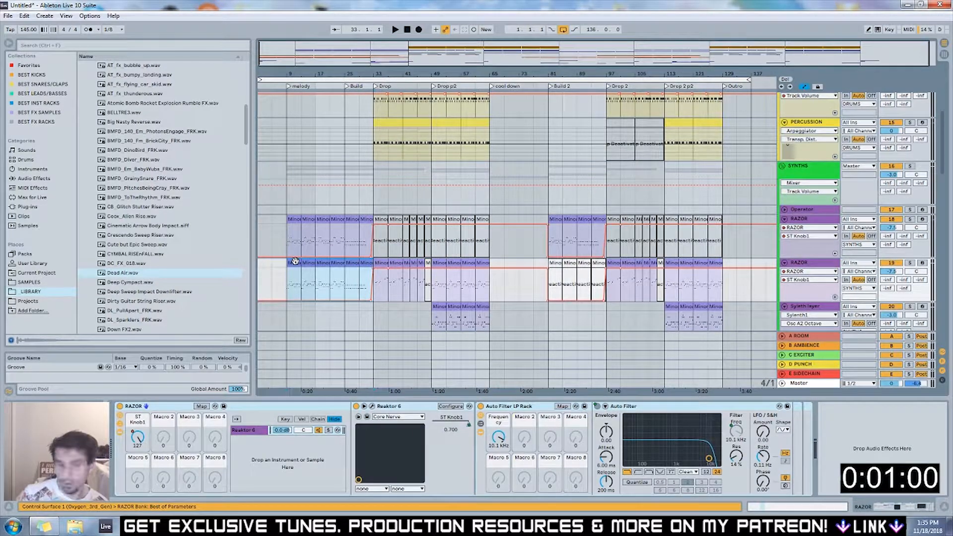
key("0")
Audition presets in the original RAZOR track's Reaktor synth against the Build 2 section and load the Percuvox preset
left_click(566, 203)
left_click(810, 220)
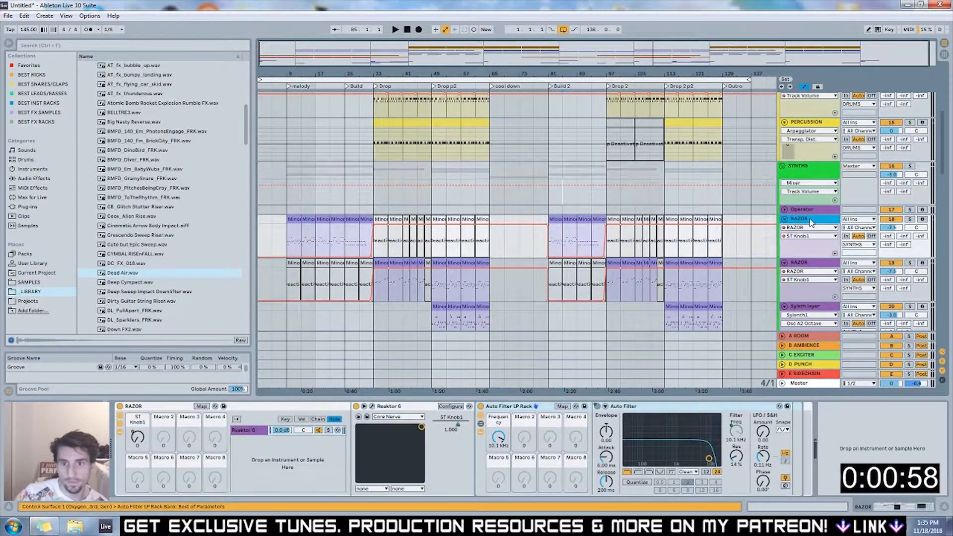
left_click(373, 406)
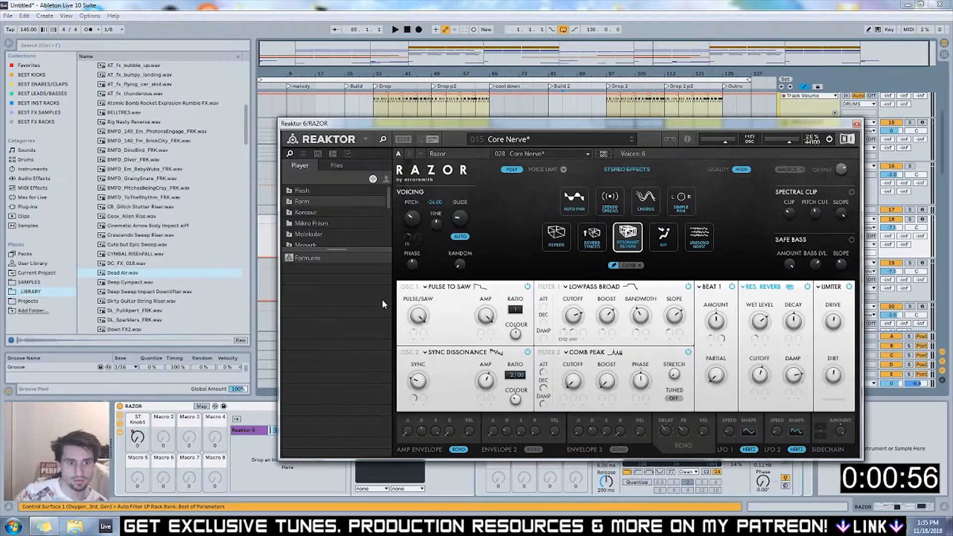
key("space")
left_click(631, 142)
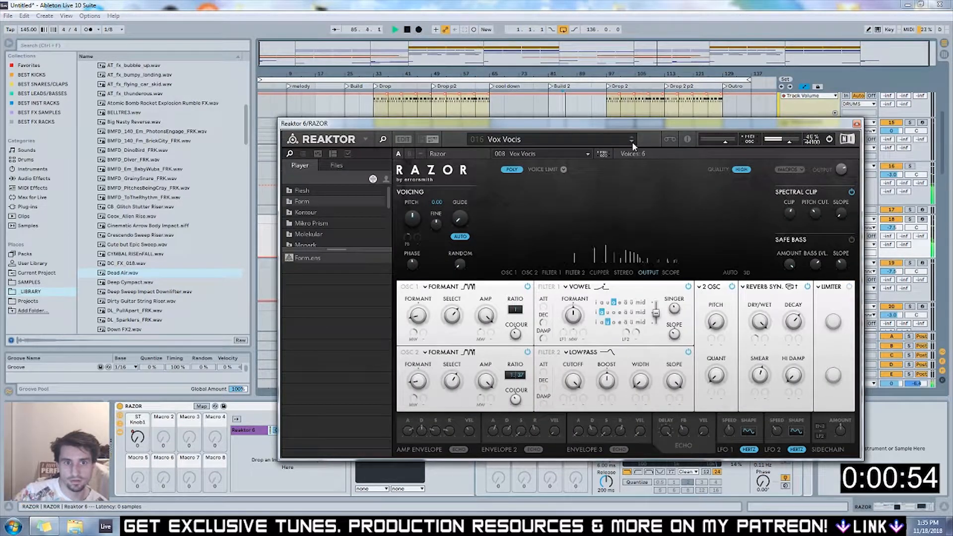
left_click(632, 141)
left_click(632, 142)
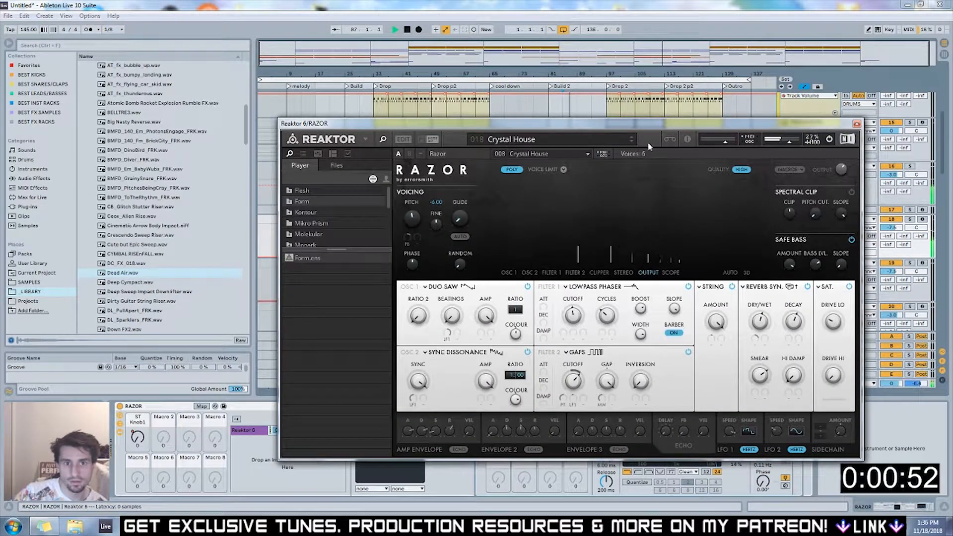
left_click_drag(736, 121, 623, 217)
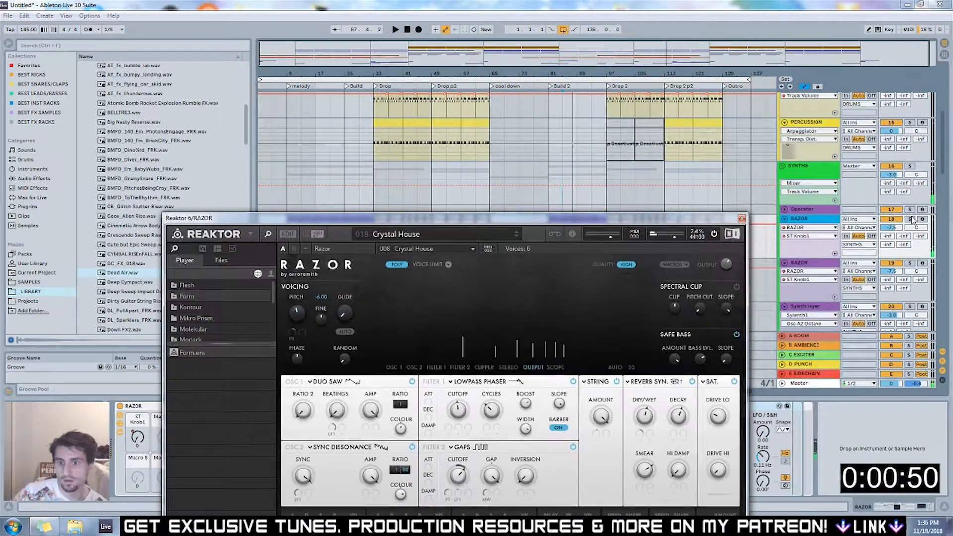
left_click(516, 223)
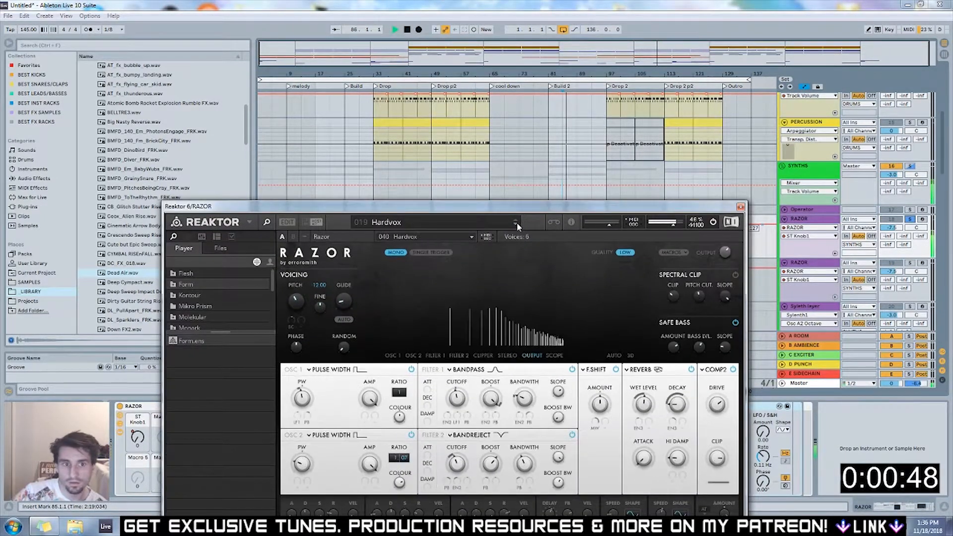
left_click(516, 222)
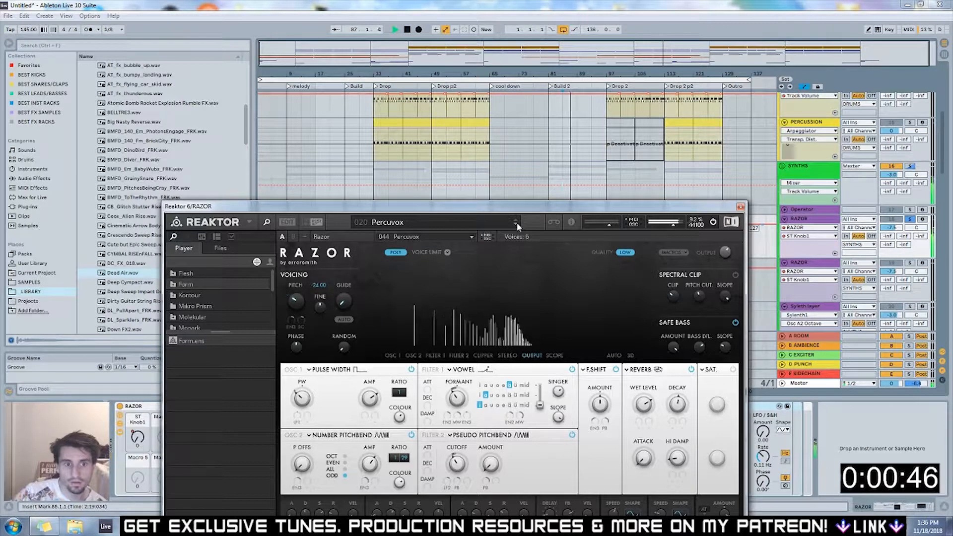
Raise the Percuvox patch's output level, set its pitch to -12.00, and close the synth window
left_click_drag(725, 252, 727, 240)
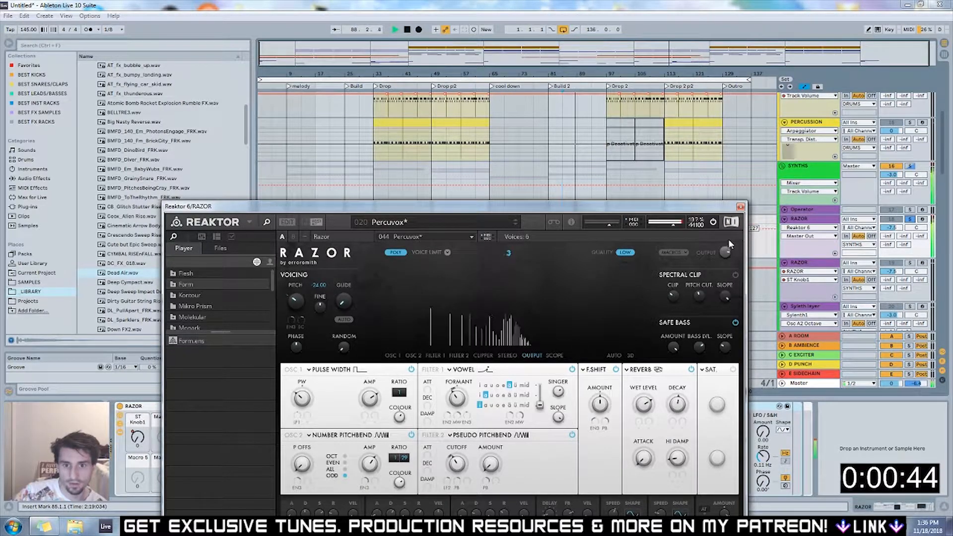
left_click_drag(297, 300, 297, 292)
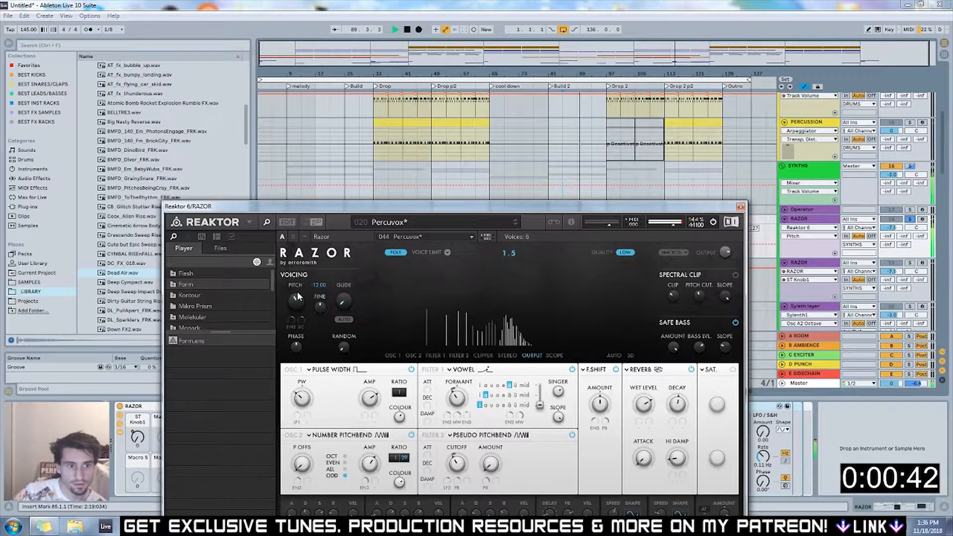
left_click(740, 206)
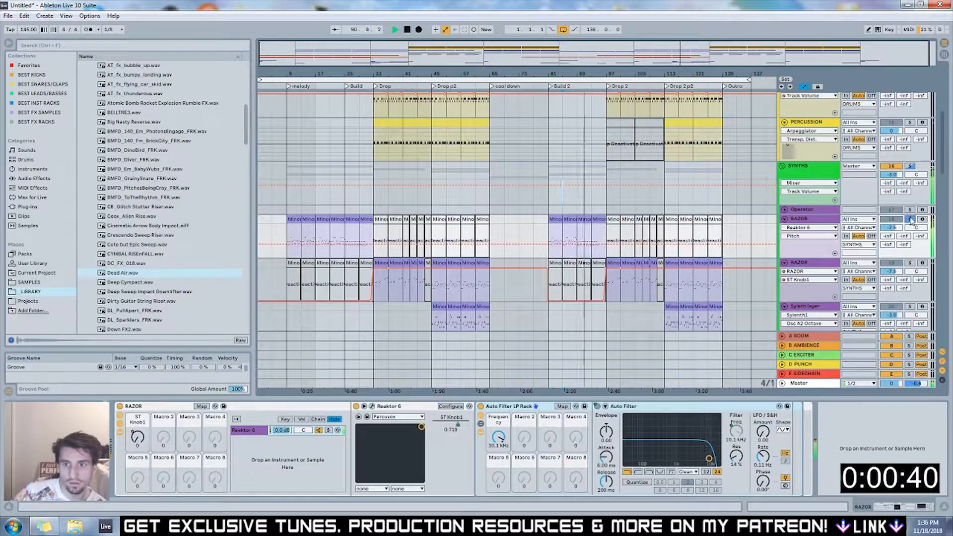
Play from the melody marker and lower the original RAZOR track's volume to -10.0 dB
left_click(288, 87)
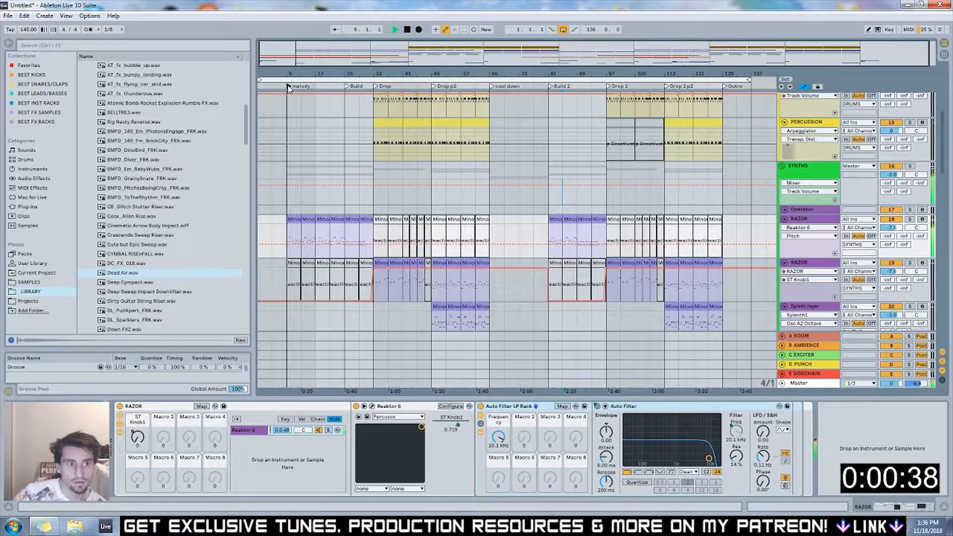
left_click_drag(892, 227, 892, 237)
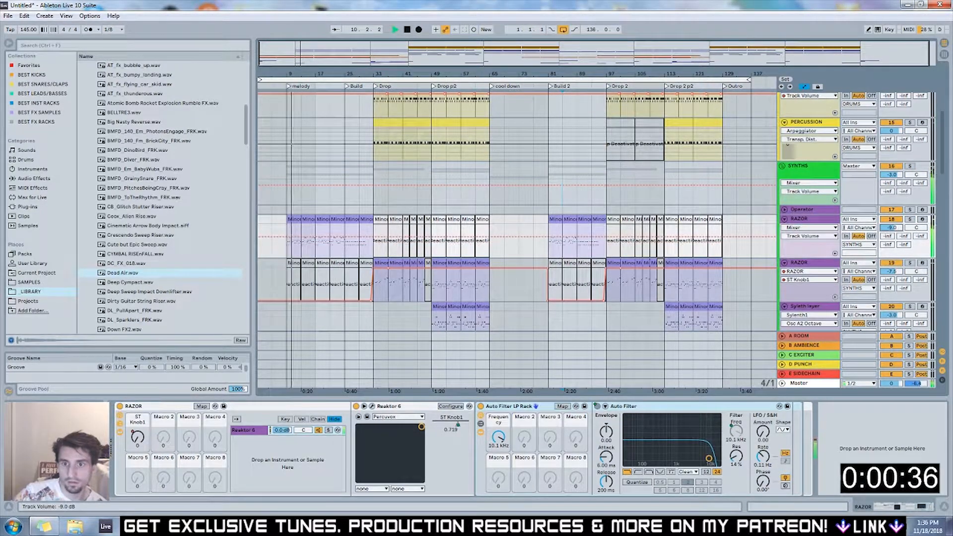
left_click_drag(891, 227, 891, 230)
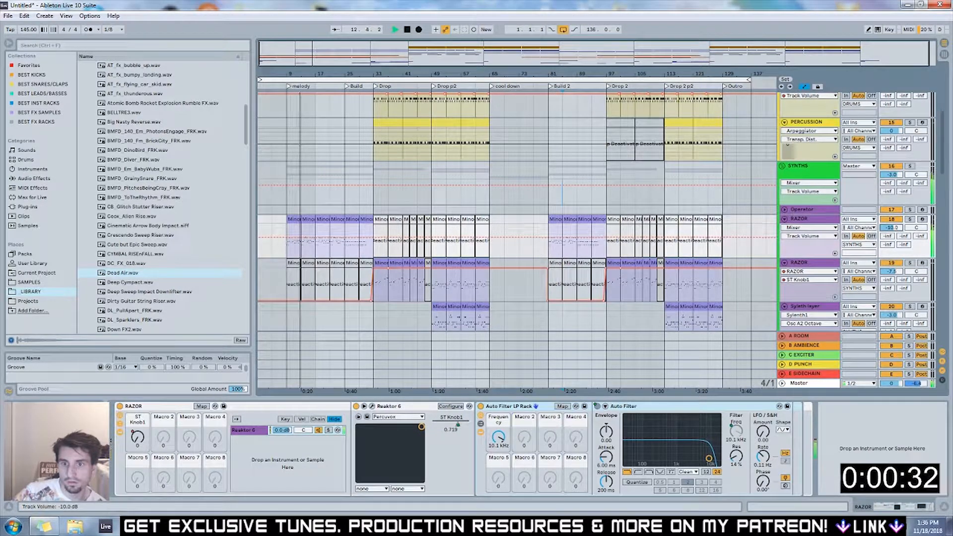
Stop playback, search all browser content for "CYMBALS", and audition the Cymbals_9 and Cymbals_10 samples
left_click(709, 234)
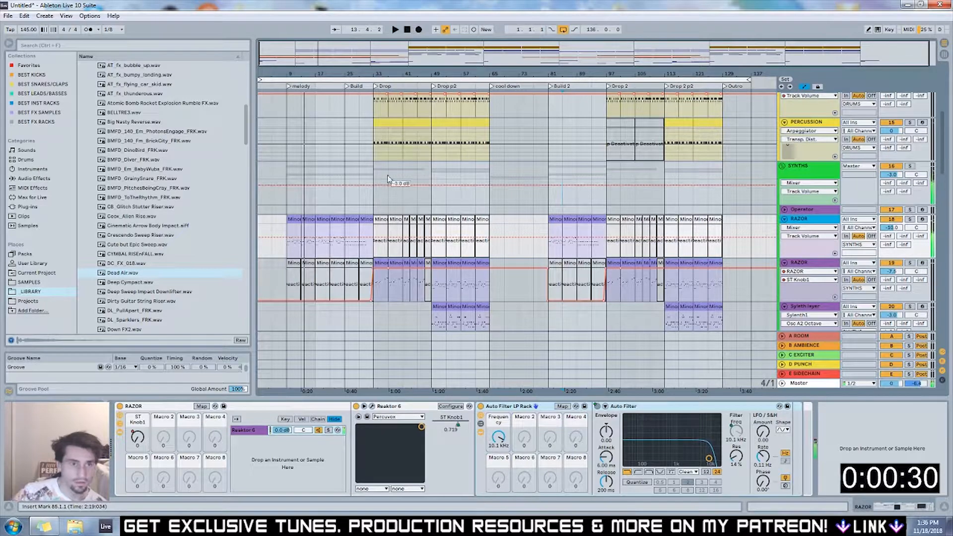
left_click(397, 64)
scroll(382, 162, "up", 5)
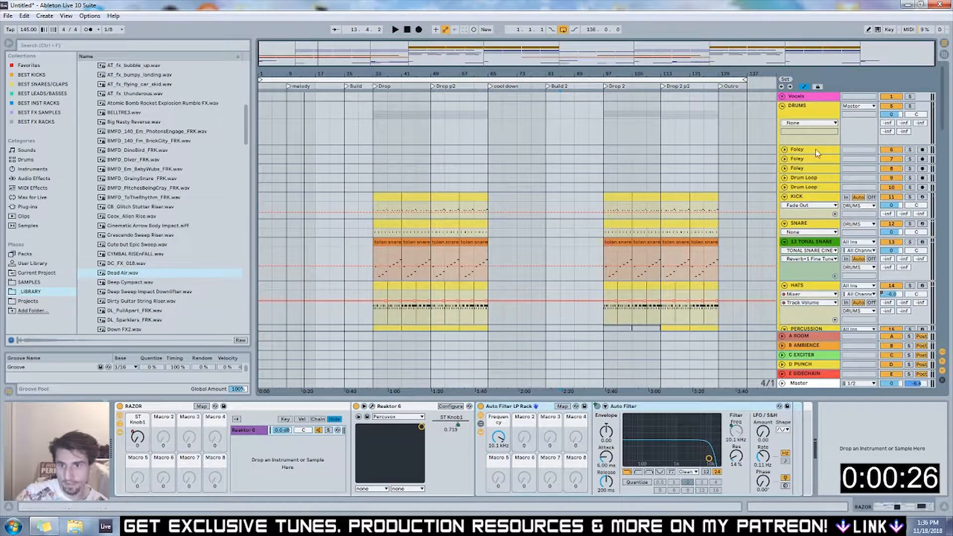
left_click(56, 48)
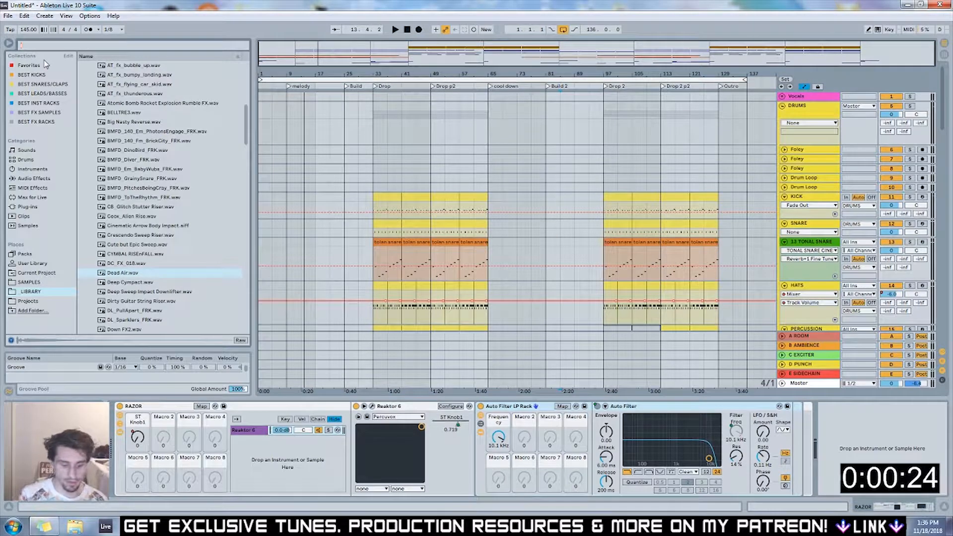
type("CYMBALS")
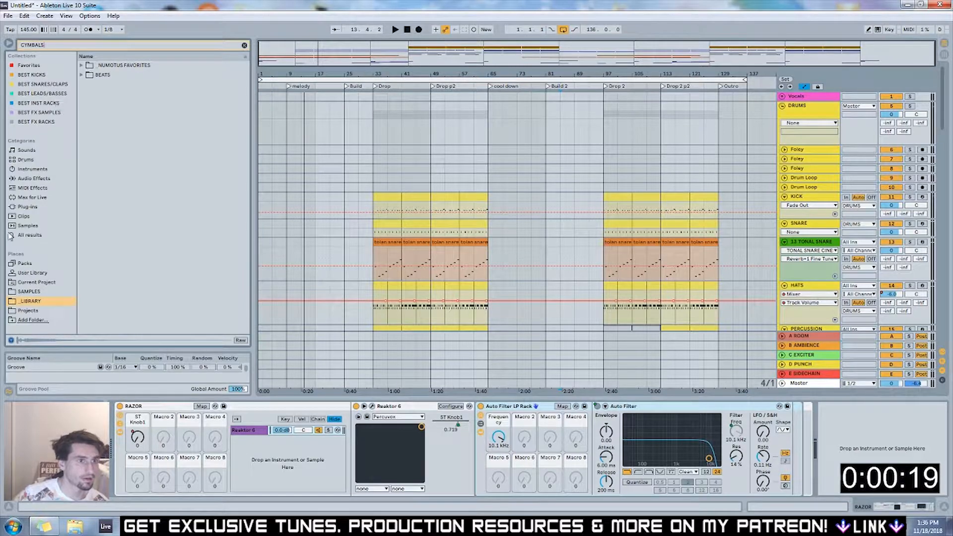
left_click(10, 235)
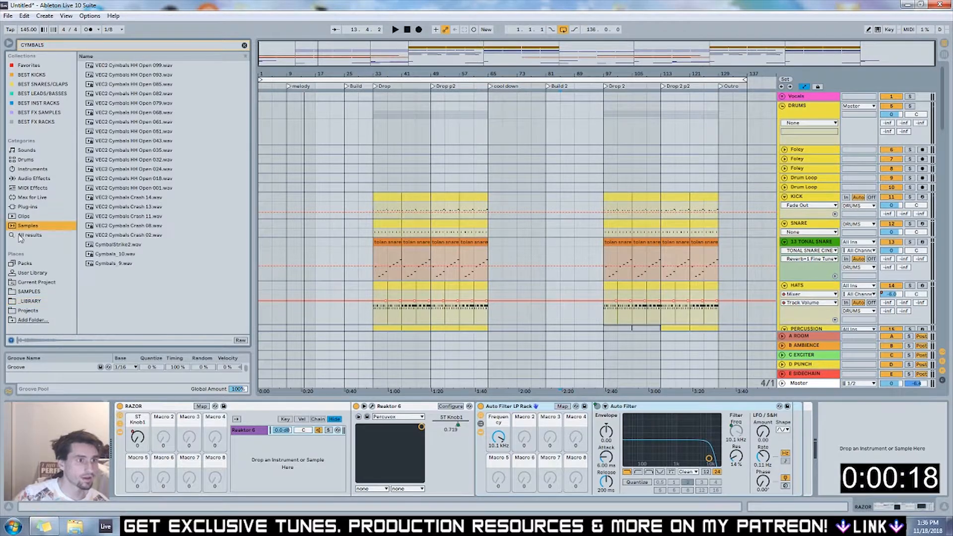
left_click(164, 141)
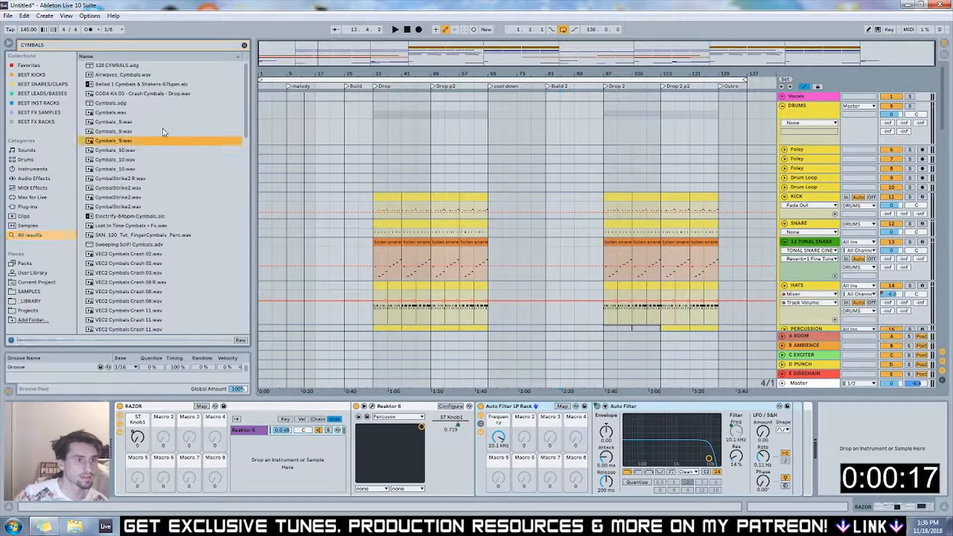
left_click(118, 159)
Place Cymbals_9.wav on the first Foley track at bar 33 and repeat it every four bars up to bar 49
left_click_drag(114, 141, 373, 151)
left_click(784, 150)
key("ctrl+d")
key("ctrl+d")
key("ctrl+d")
key("ctrl+d")
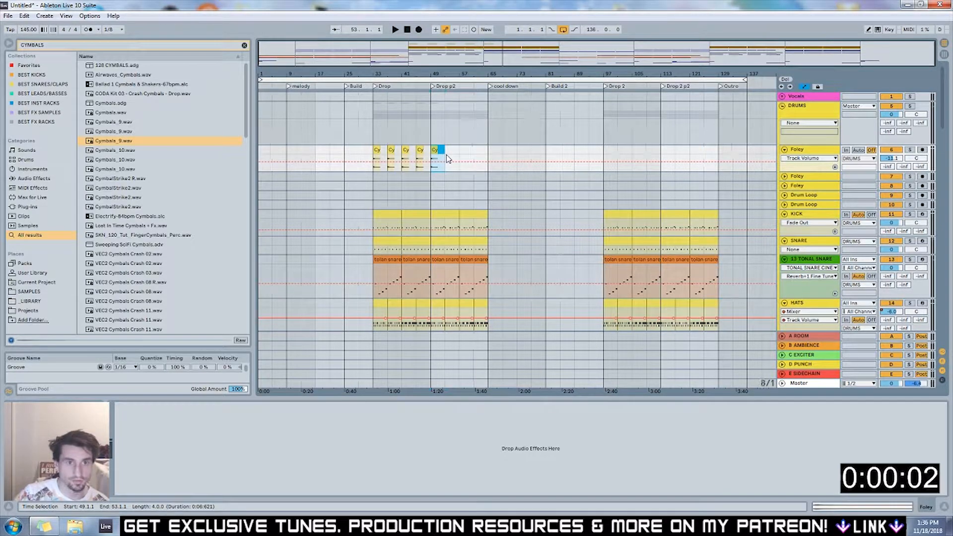
Repeat the cymbal clip every two bars from bar 49 to bar 65, and copy the whole cymbal pattern to Drop 2 at bar 97
left_click(440, 156)
left_click_drag(440, 156, 432, 156)
key("ctrl+d")
key("ctrl+d")
key("ctrl+z")
key("ctrl+d")
key("ctrl+d")
key("ctrl+d")
key("ctrl+d")
key("ctrl+d")
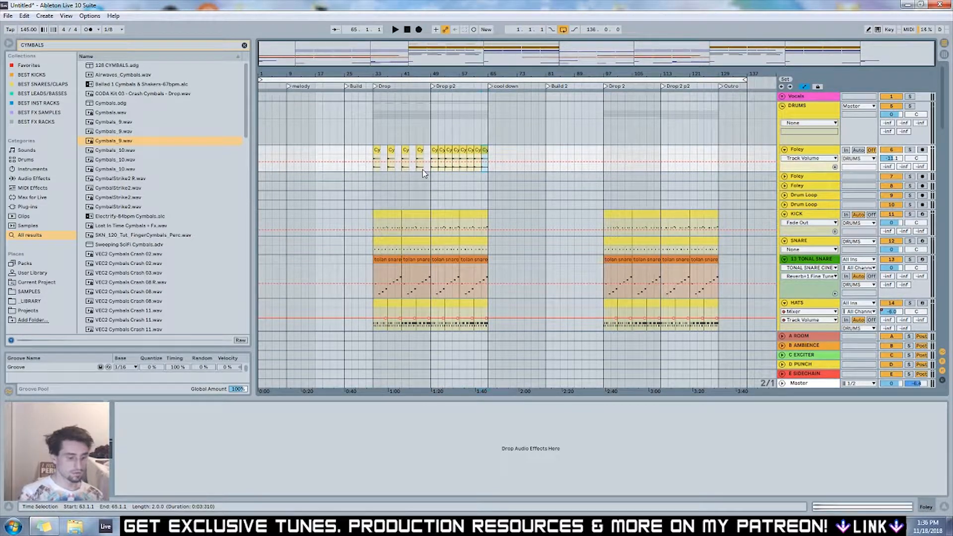
left_click_drag(371, 154, 710, 151)
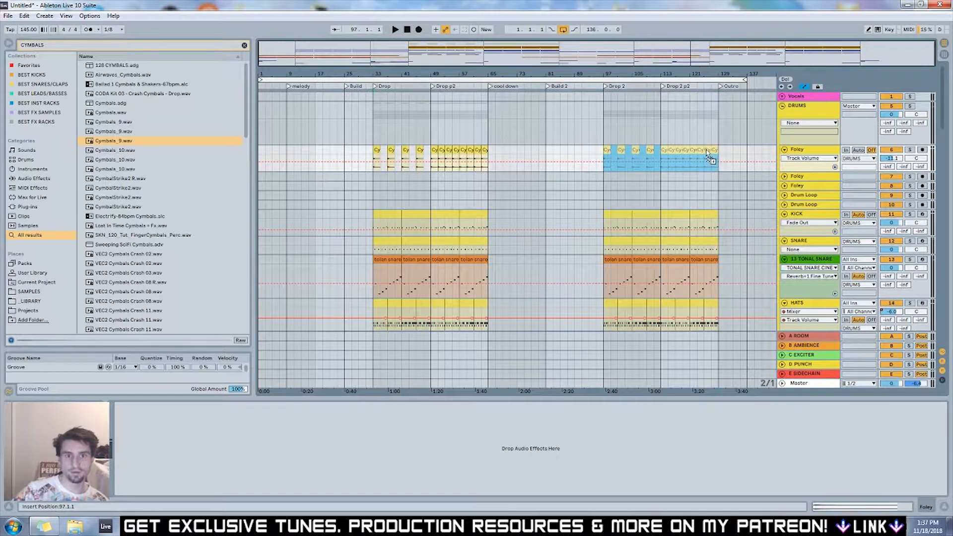
left_click(571, 141)
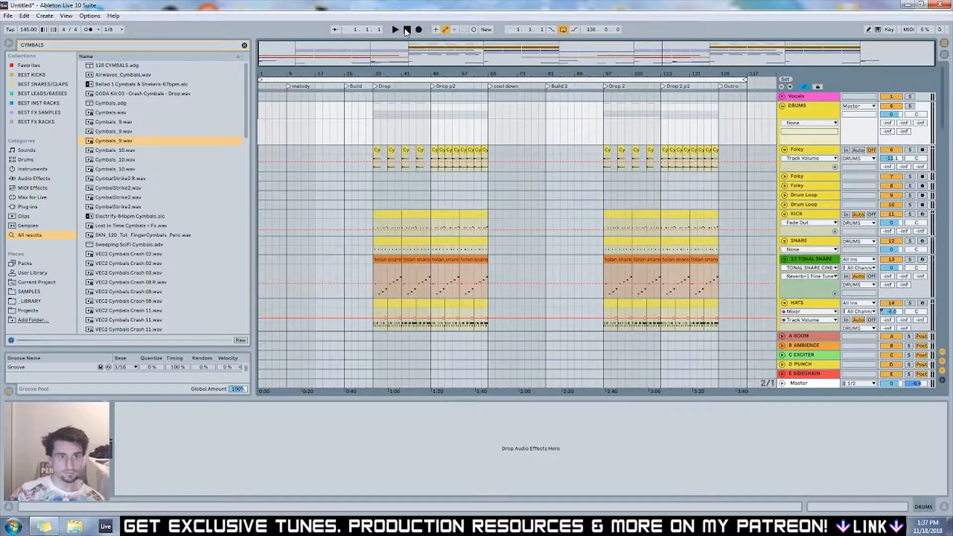
Play the track from the start and fold the DRUMS, SYNTHS, SUB, BASS, ORCHESTRA and EFFECTS tracks
key("space")
left_click(410, 311)
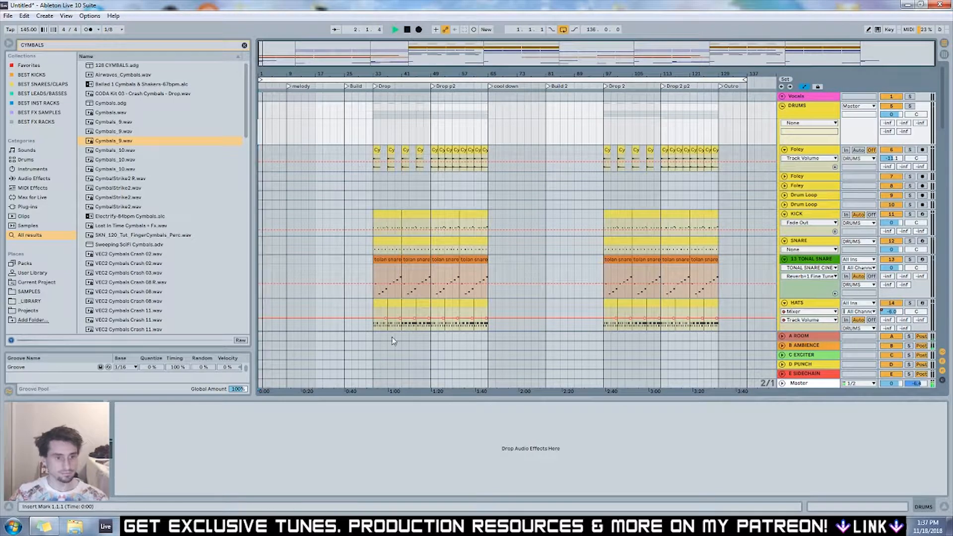
mouse_move(229, 526)
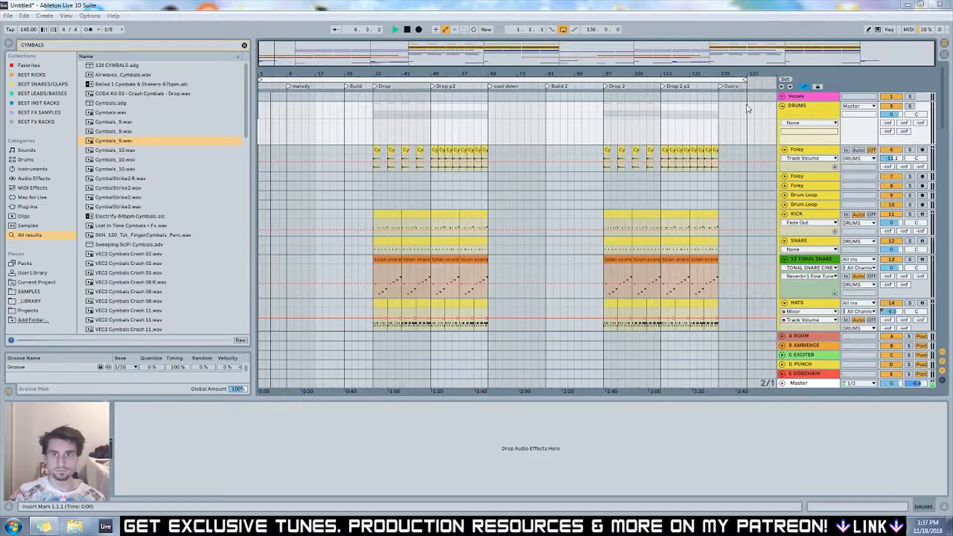
left_click(782, 105)
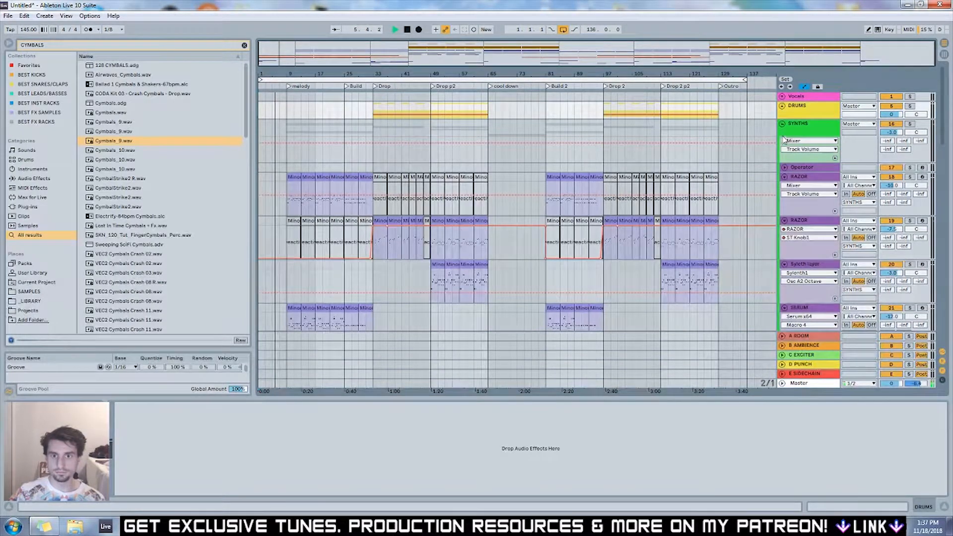
left_click(782, 124)
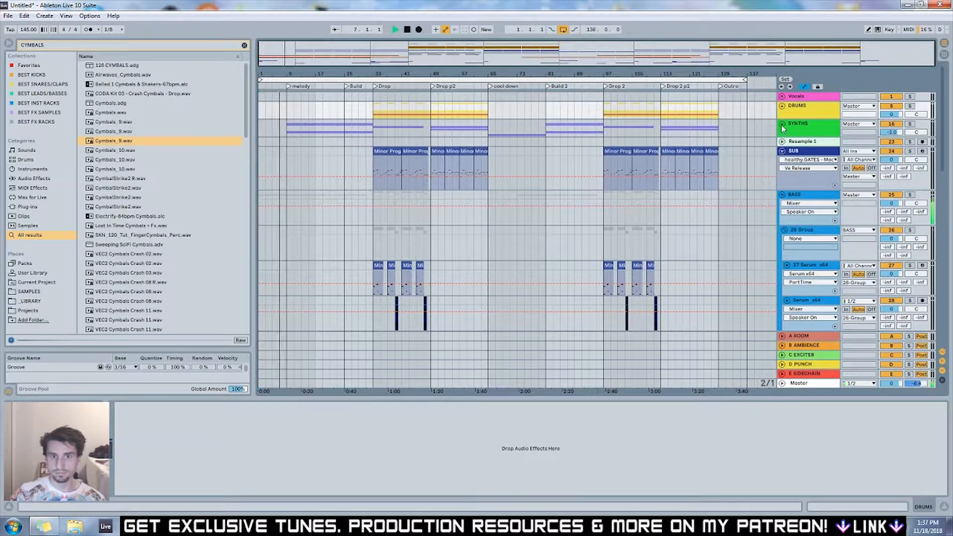
left_click(782, 150)
left_click(782, 160)
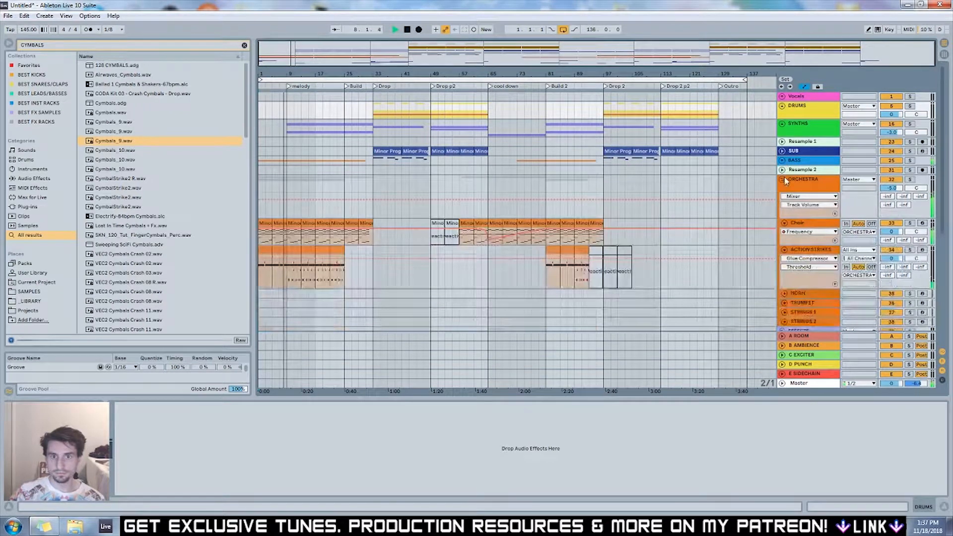
left_click(782, 179)
left_click(783, 197)
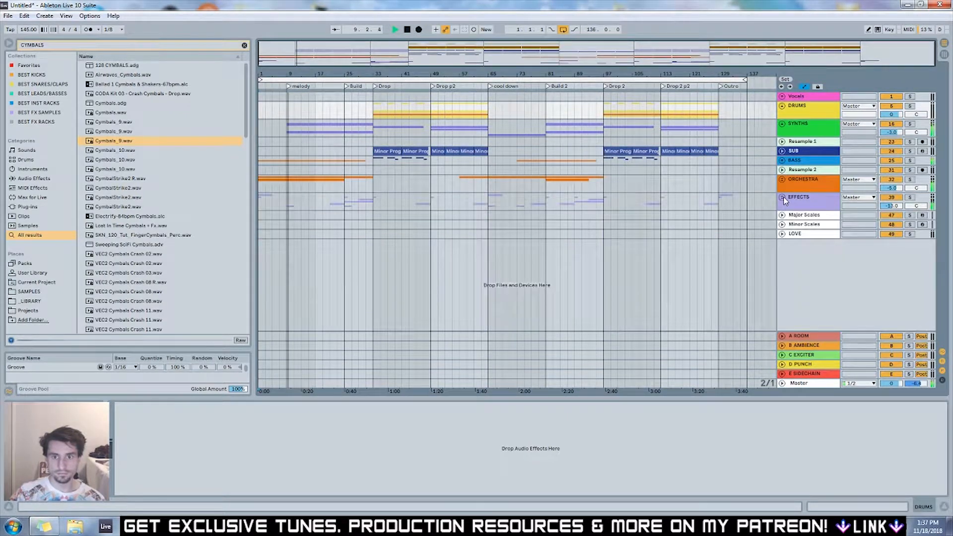
Unfold the SYNTHS group and lower its volume to -4.6 dB during playback
left_click(782, 124)
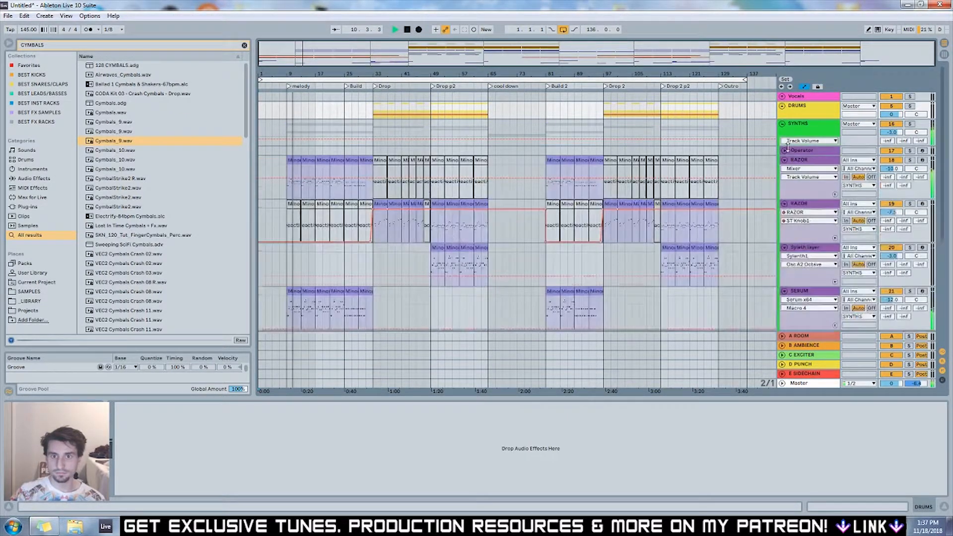
left_click_drag(891, 132, 891, 134)
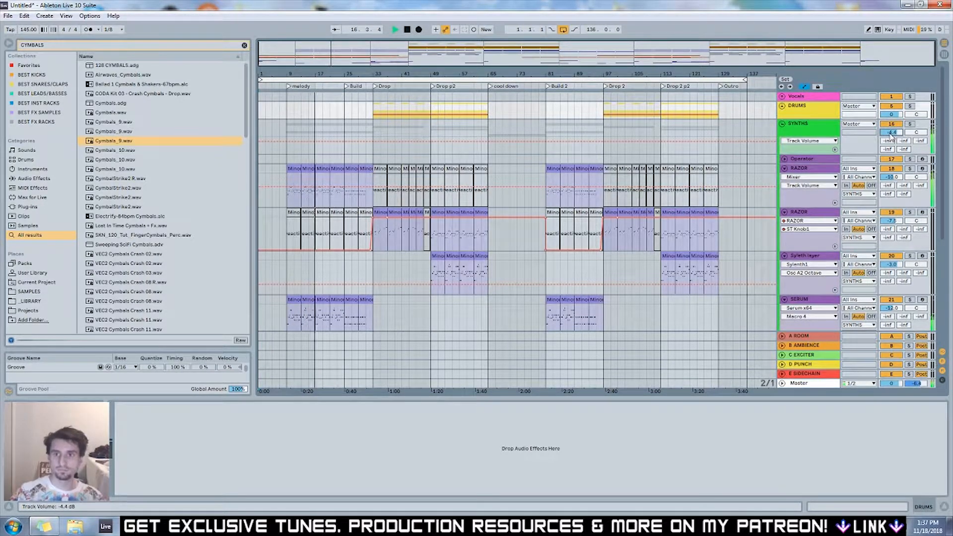
left_click_drag(891, 134, 891, 135)
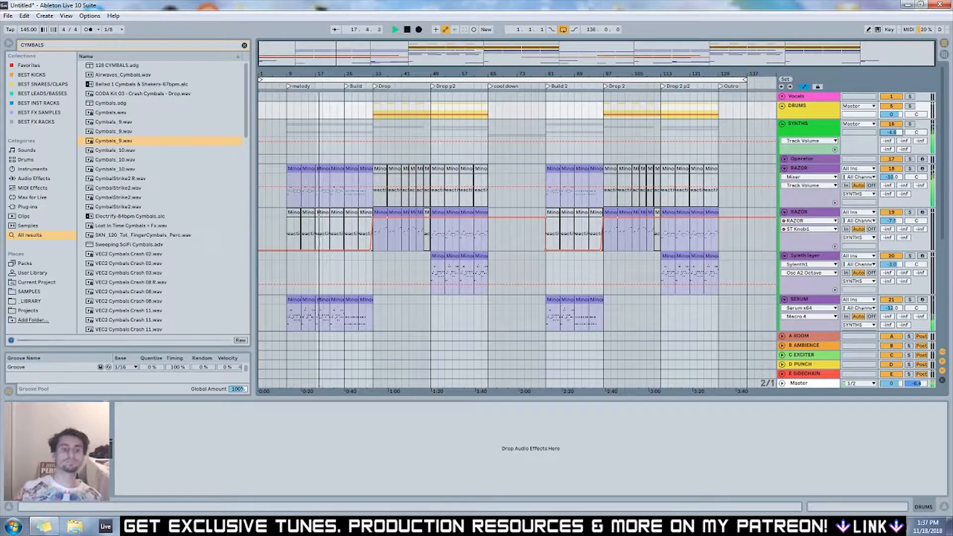
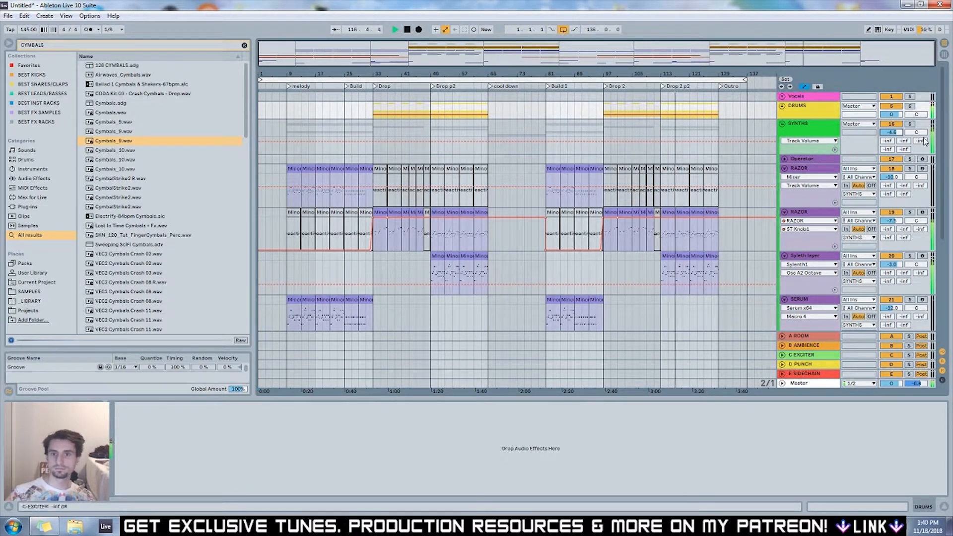
Listen to the arrangement play through to the outro and stop playback
left_click_drag(943, 130, 944, 153)
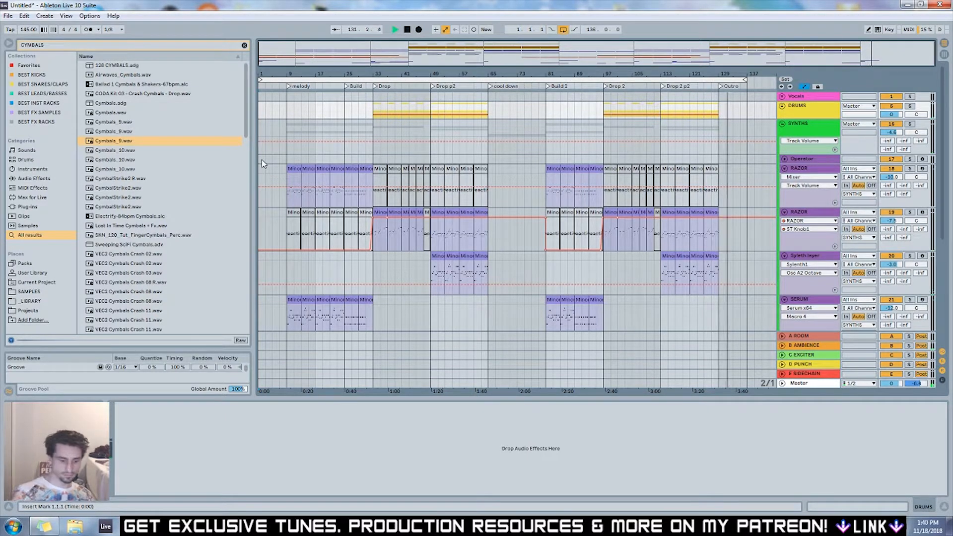
key("alt+Tab")
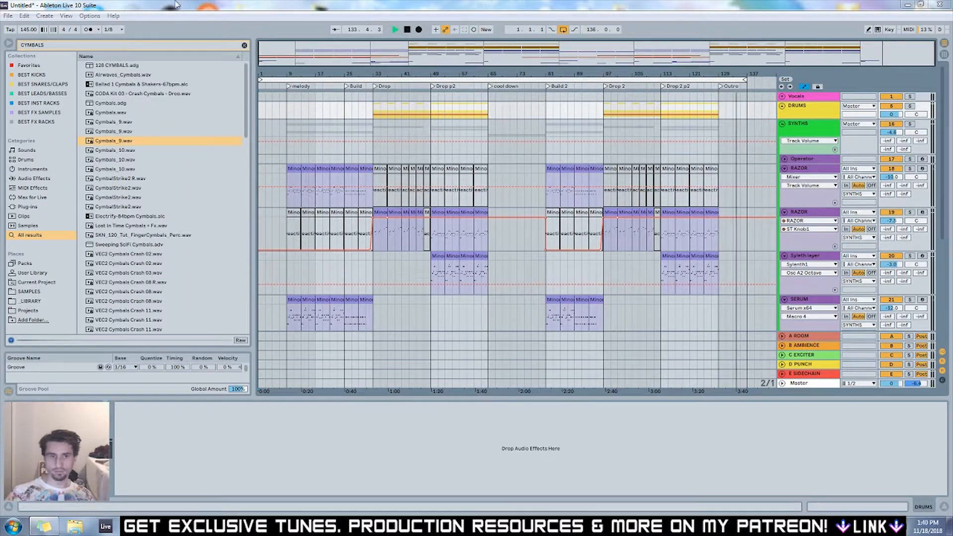
left_click(365, 127)
key("space")
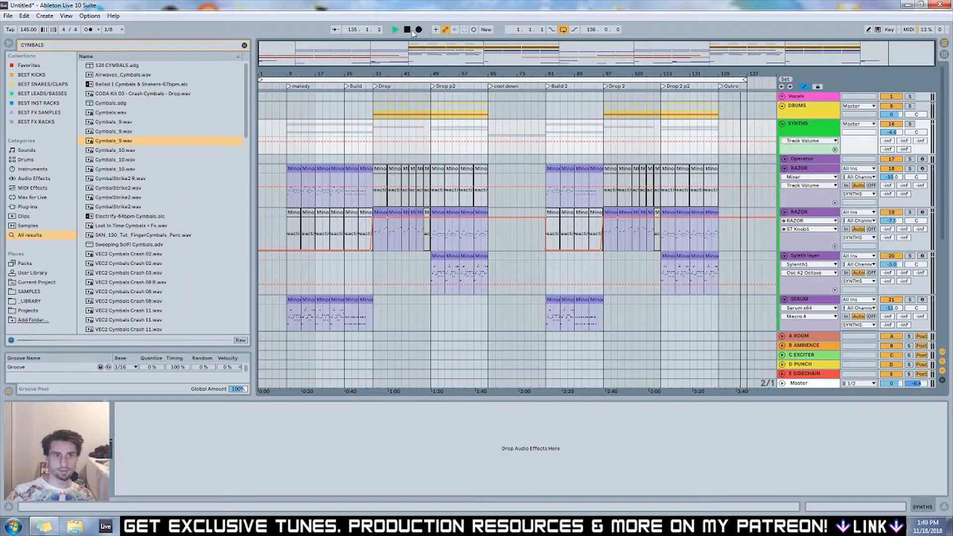
left_click(793, 115)
left_click(793, 115)
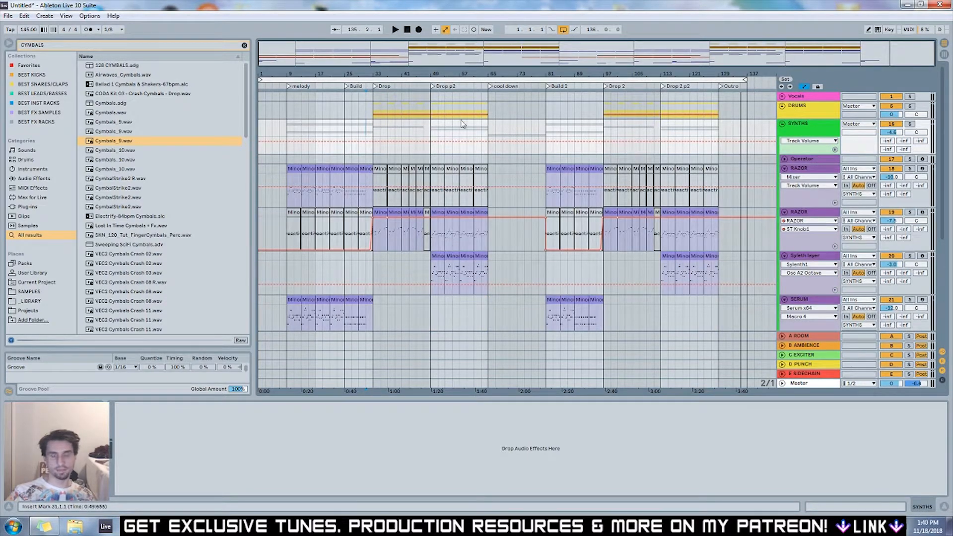
Copy the second RAZOR track's first drop clips from bar 33 to 47 onto the Synth layer track at the same position
scroll(528, 185, "down", 1)
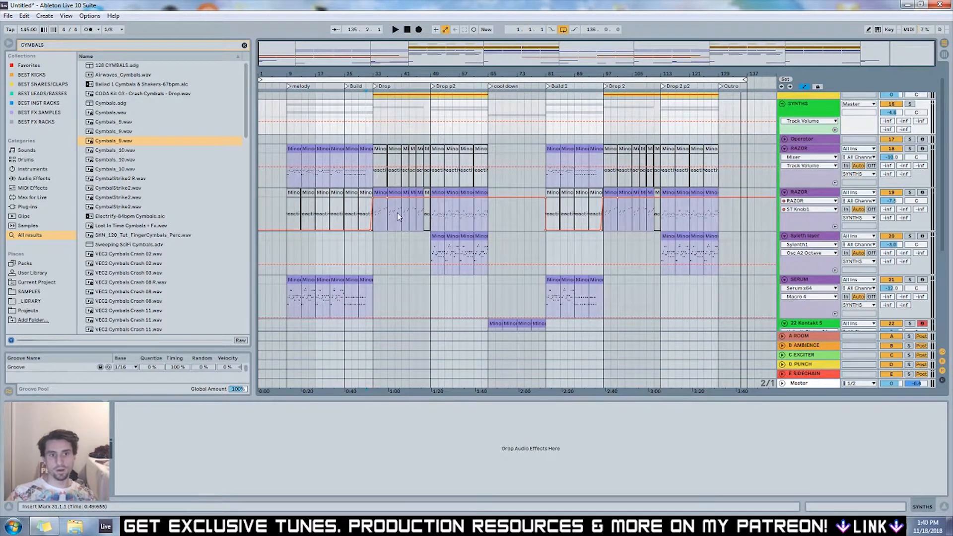
left_click(410, 191)
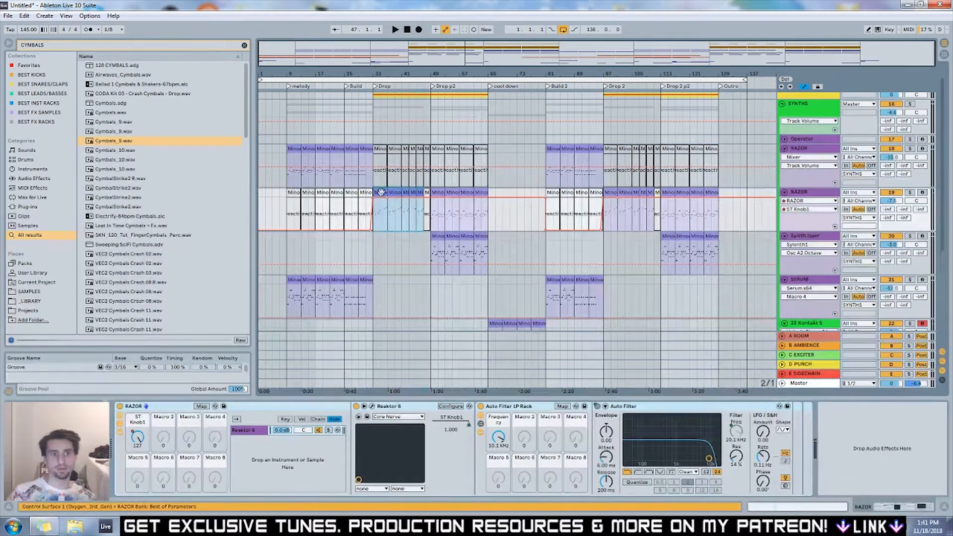
double_click(382, 192)
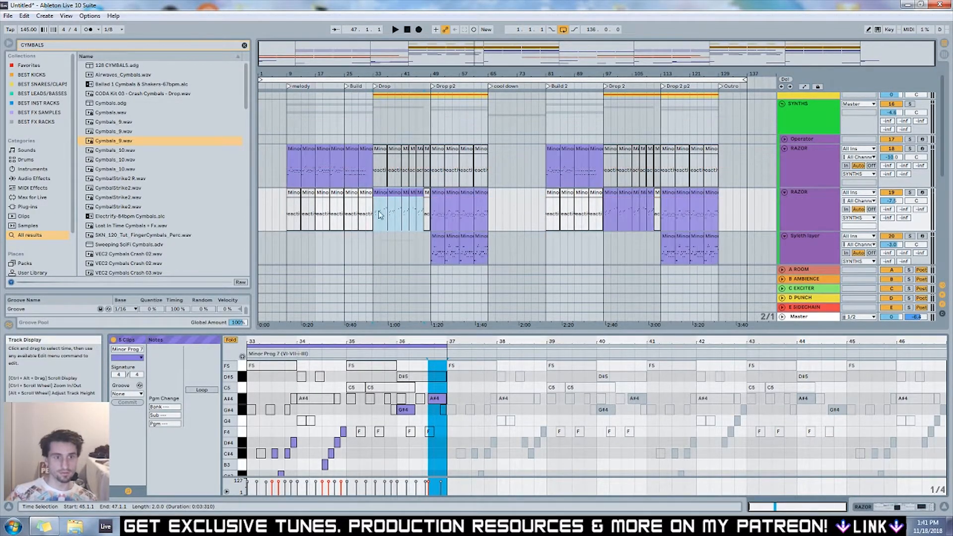
left_click_drag(379, 208, 377, 246)
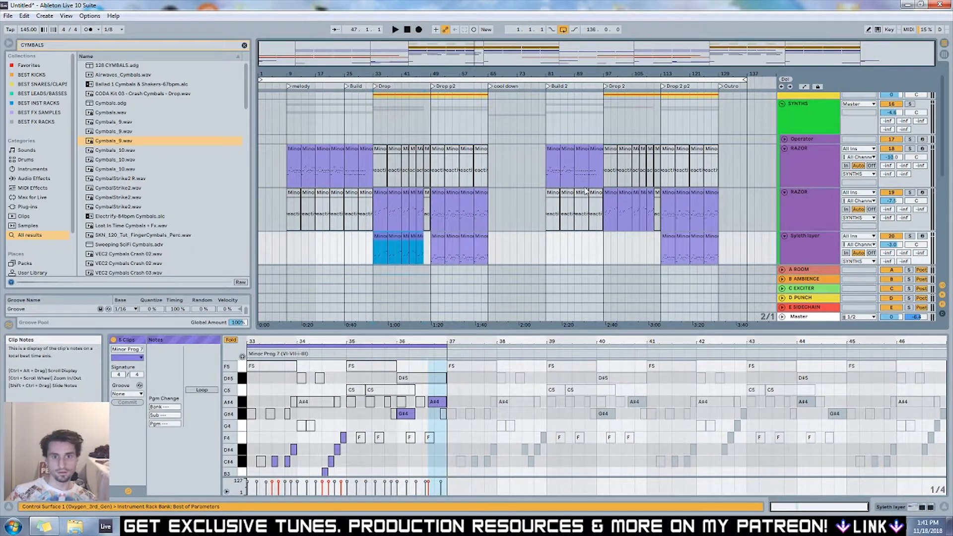
Copy the second RAZOR track's Drop 2 clips from bar 97 to 111 onto the Synth layer track and play the section briefly
left_click(611, 193)
left_click(651, 192, "shift")
left_click_drag(648, 192, 652, 244)
scroll(614, 144, "down", 1)
left_click(630, 86)
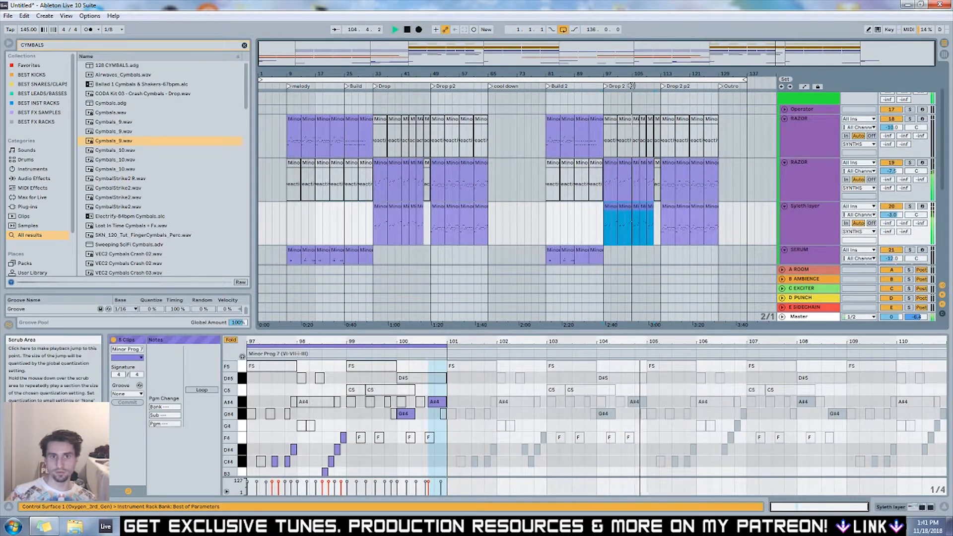
key("space")
Unfold the BASS group and replace the 29 Spire clips from bar 81 to 89 with a copy of the clip at bar 17
left_click(500, 170)
scroll(506, 173, "down", 3)
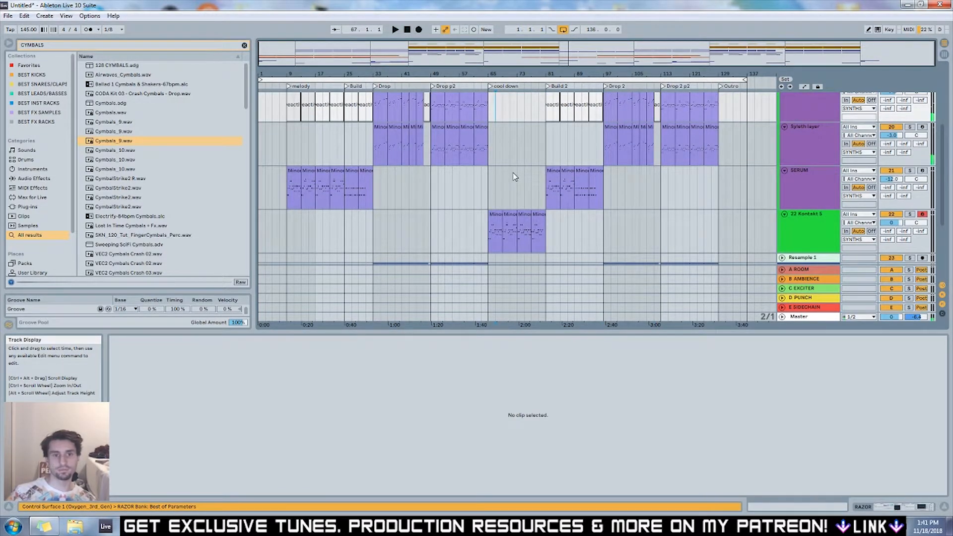
scroll(513, 171, "down", 3)
scroll(513, 172, "down", 2)
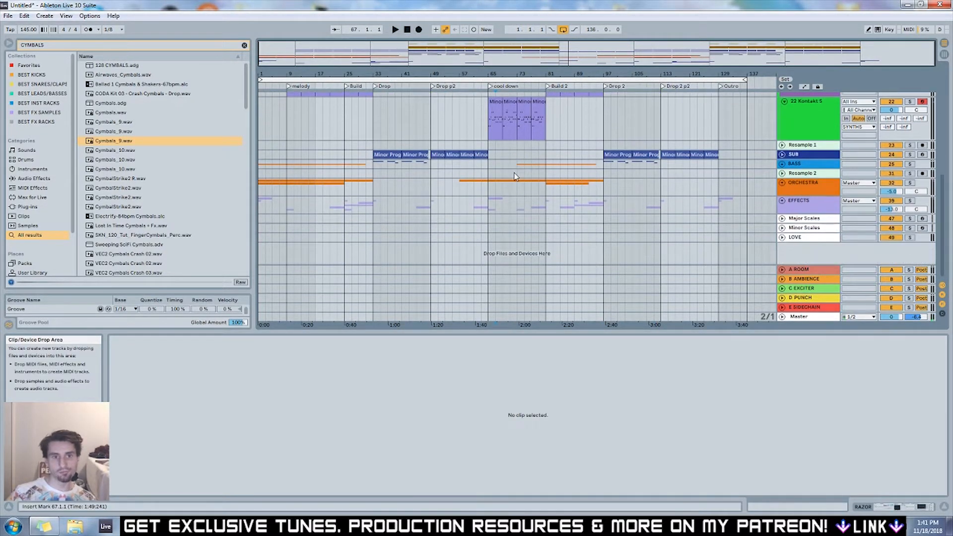
scroll(515, 176, "up", 6)
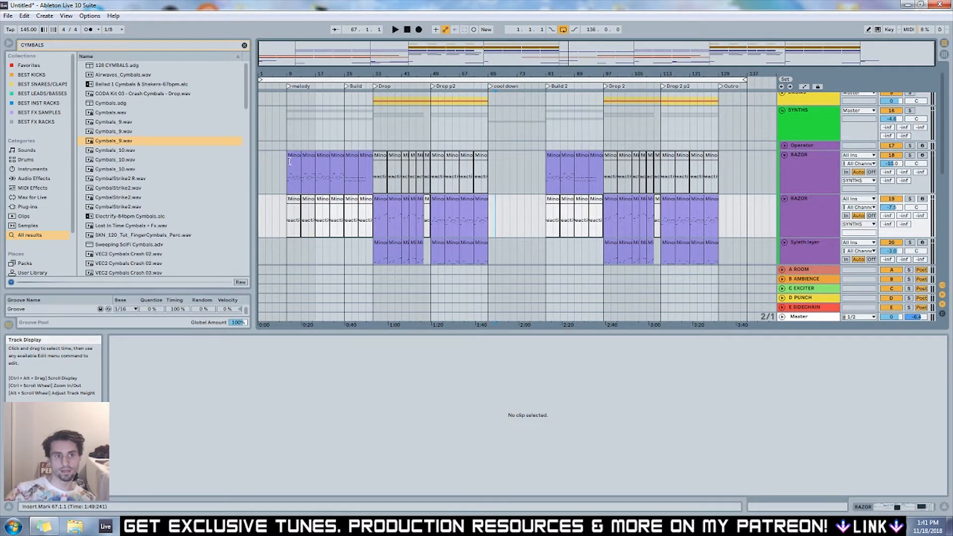
scroll(559, 170, "down", 6)
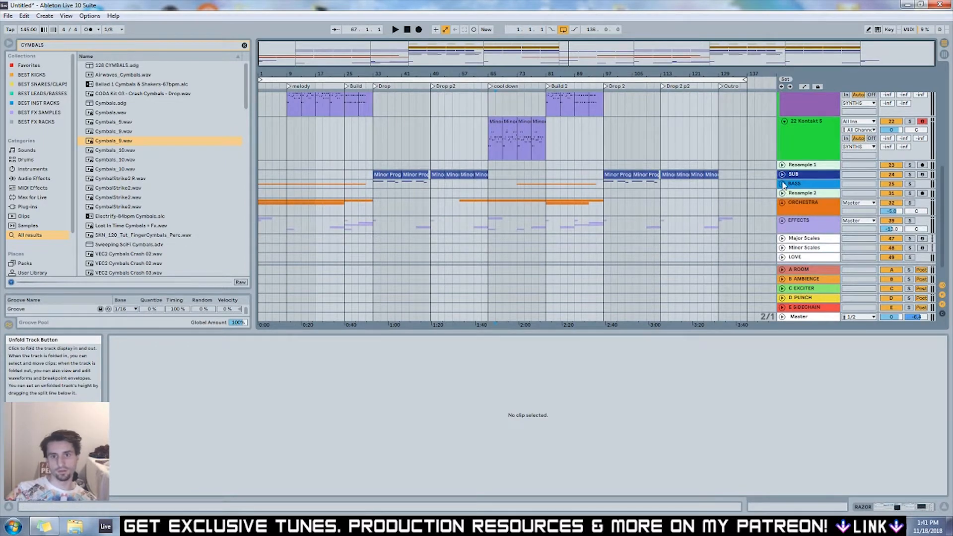
left_click(782, 185)
scroll(582, 201, "down", 5)
left_click(567, 175)
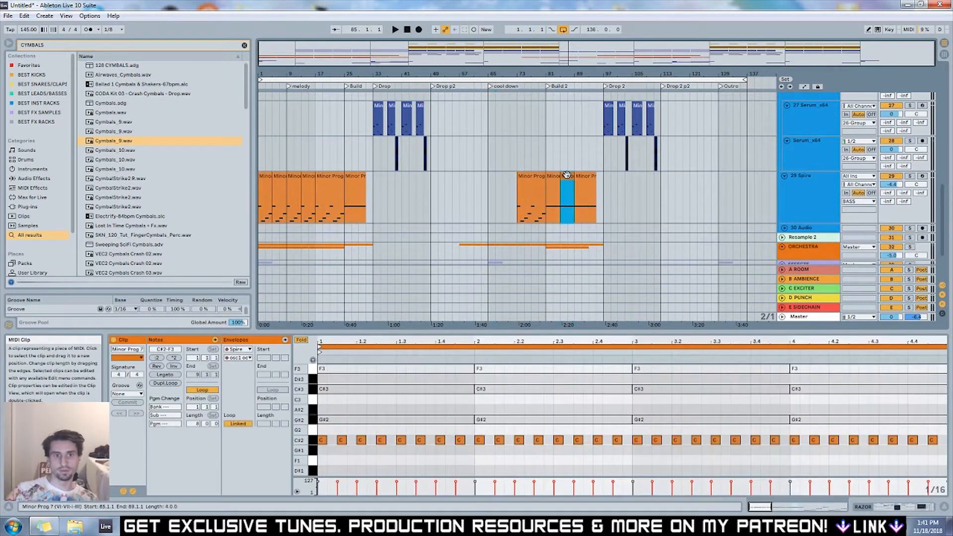
left_click(551, 179, "shift")
key("Delete")
left_click(327, 177)
left_click_drag(327, 177, 556, 179)
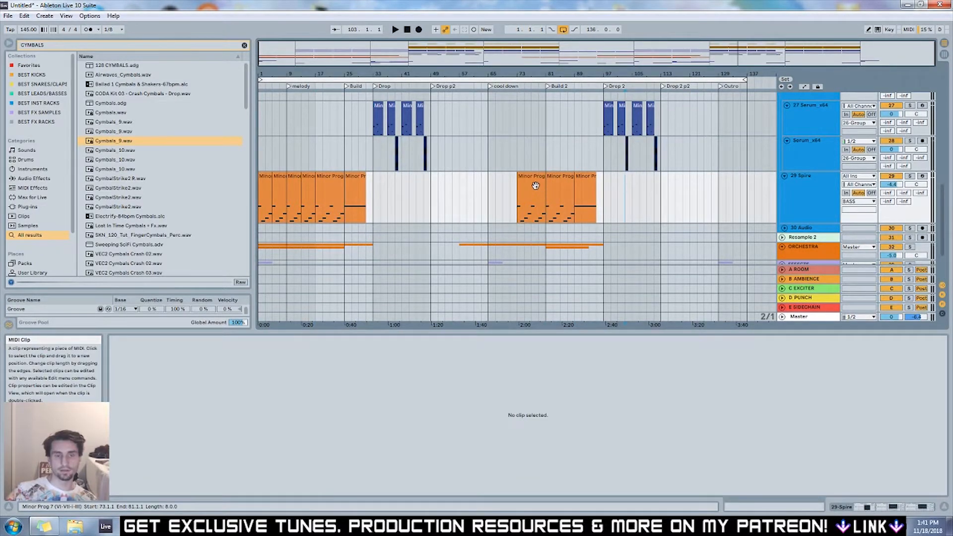
Reduce the height of the clip view and fold the SYNTHS and BASS groups
scroll(536, 185, "up", 5)
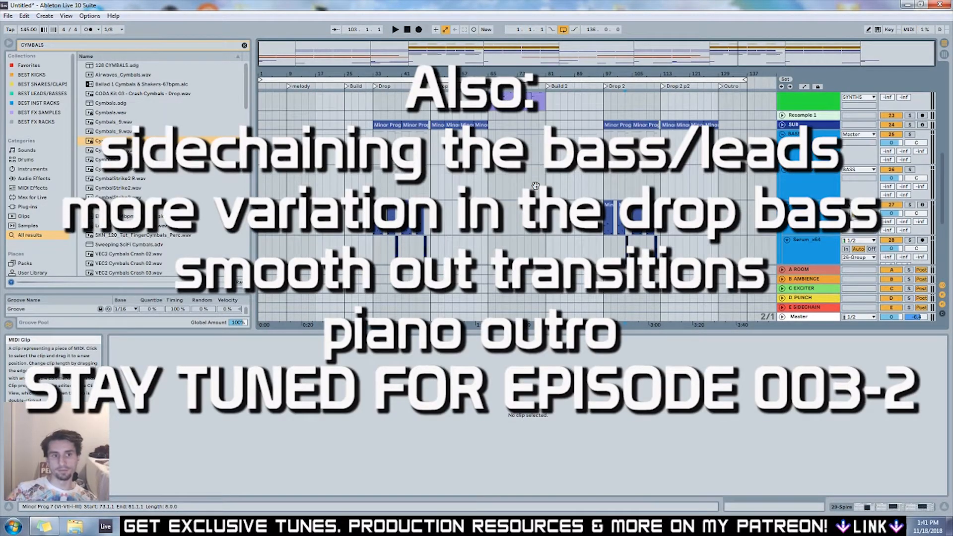
scroll(536, 186, "down", 1)
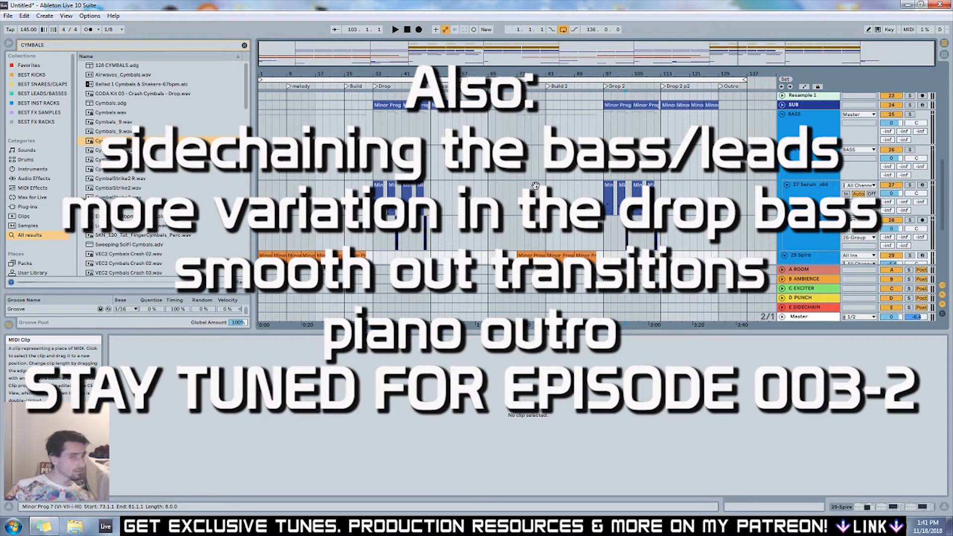
scroll(555, 210, "up", 3)
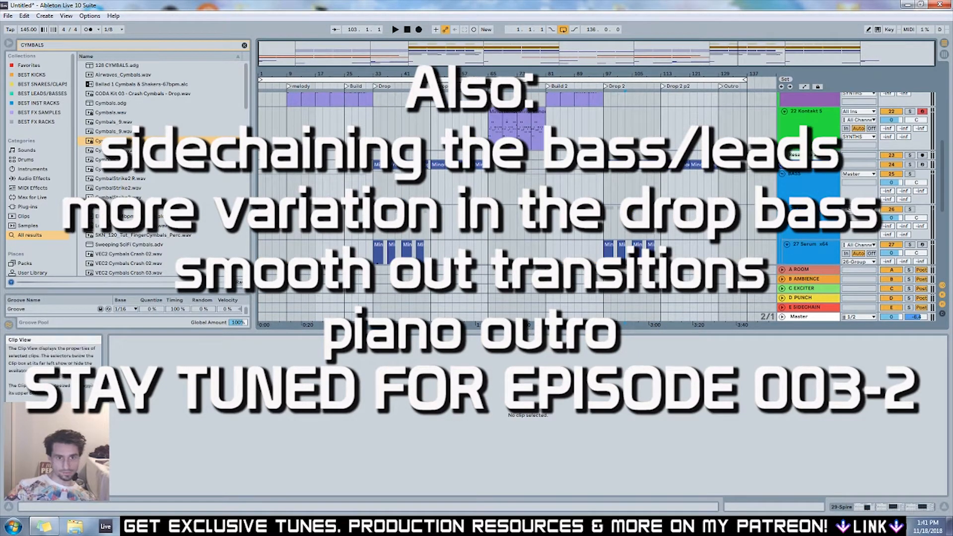
left_click_drag(539, 332, 538, 398)
scroll(538, 317, "up", 2)
scroll(545, 199, "up", 8)
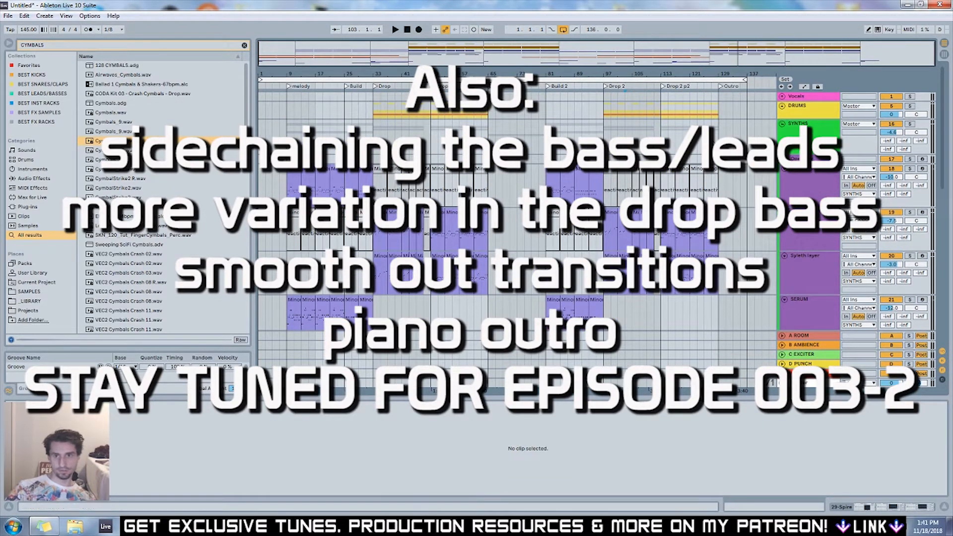
left_click(784, 129)
left_click(782, 124)
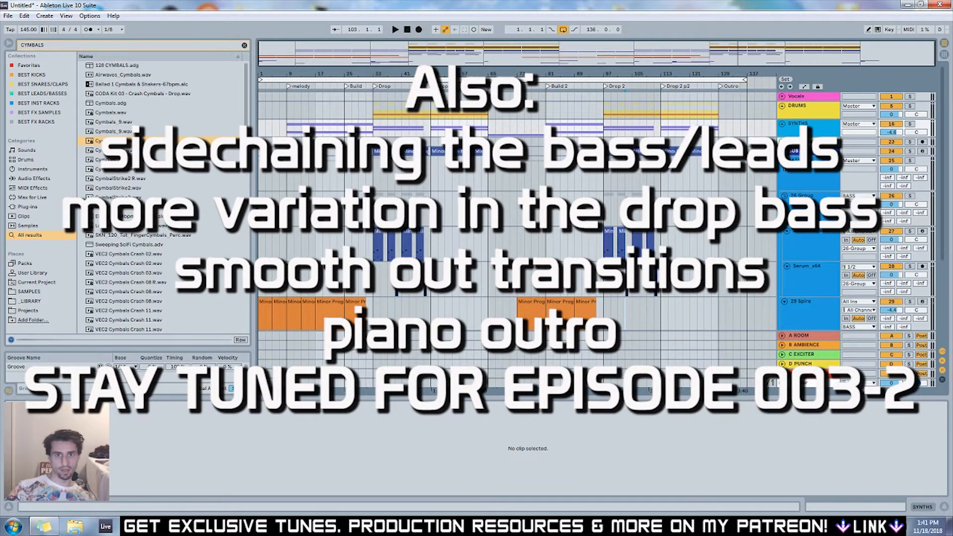
left_click(782, 161)
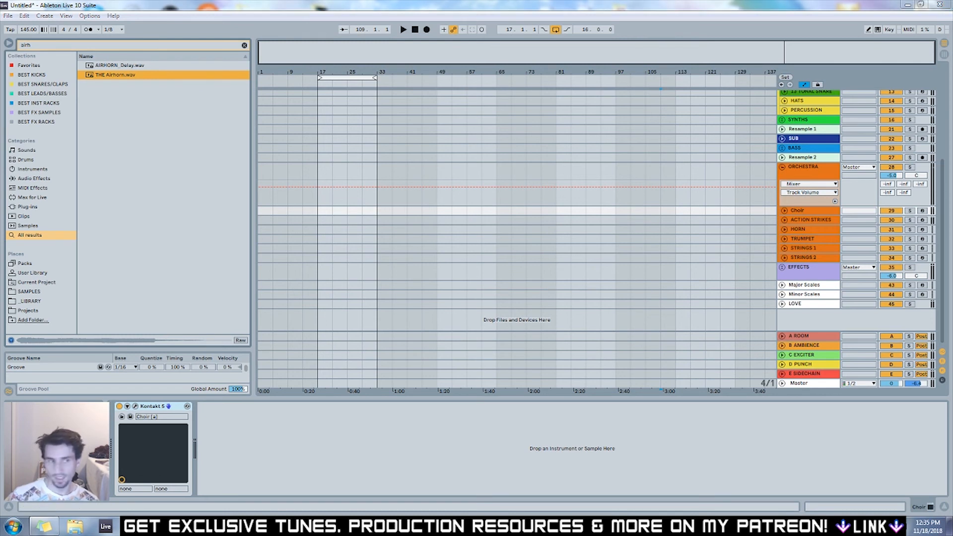
Clear the browser's airhorn search
left_click(244, 45)
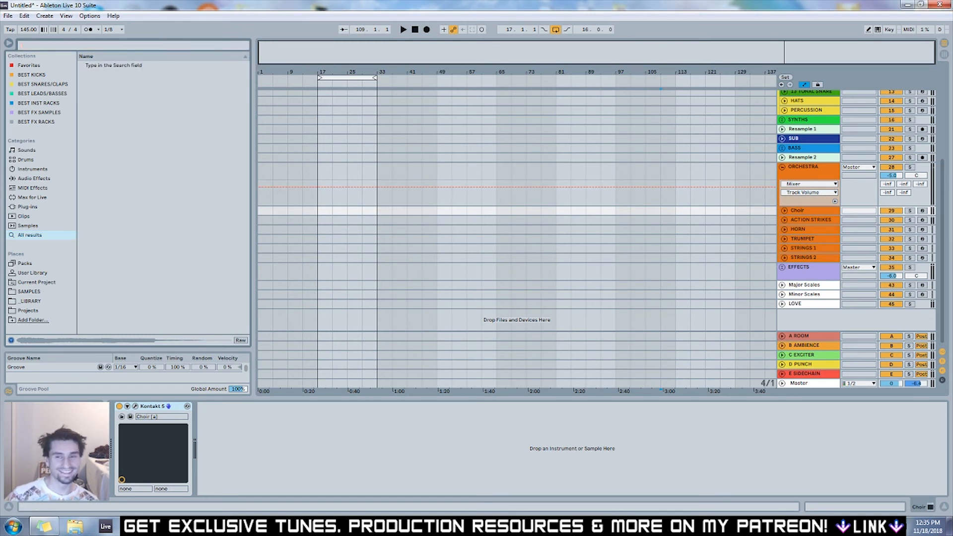